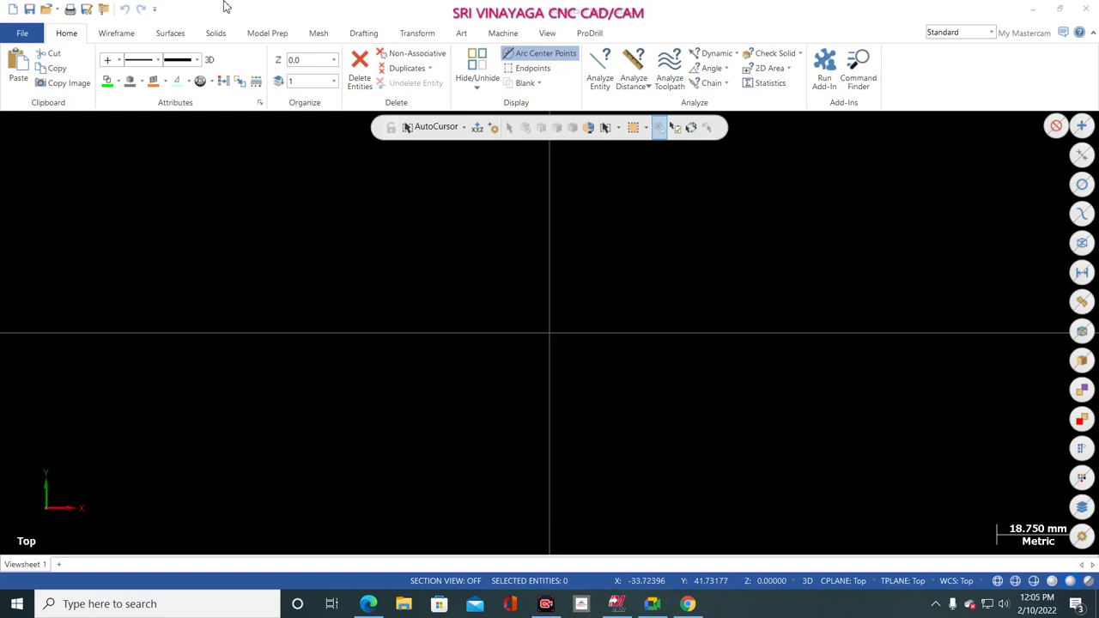
- Draw a 50 mm diameter circle centred at the origin
click(120, 34)
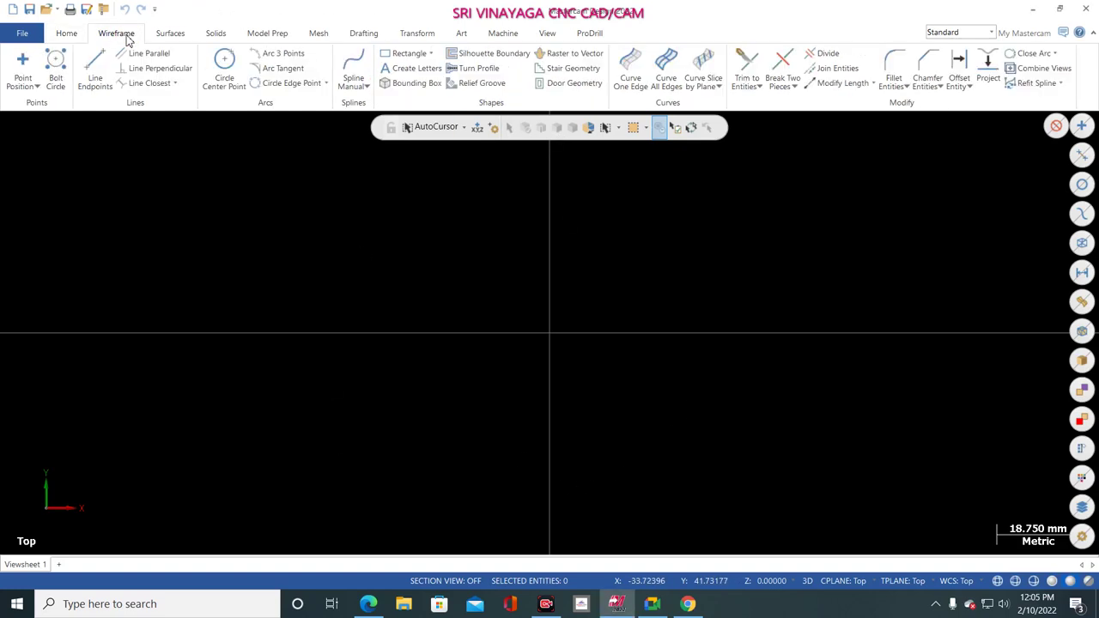
click(235, 70)
click(549, 333)
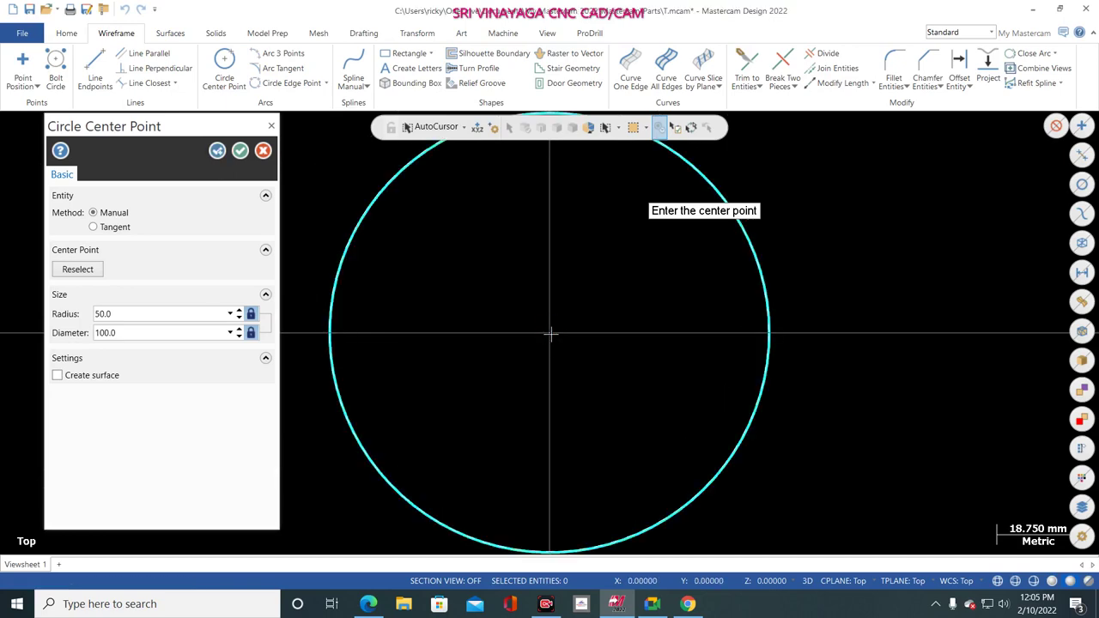
click(582, 604)
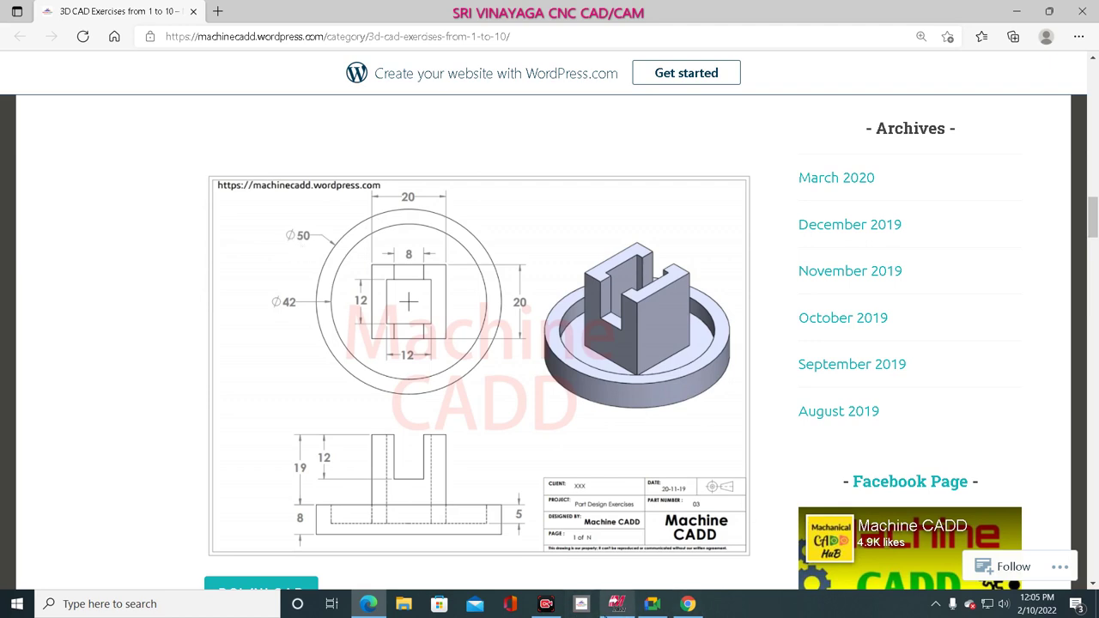
click(617, 604)
double_click(154, 331)
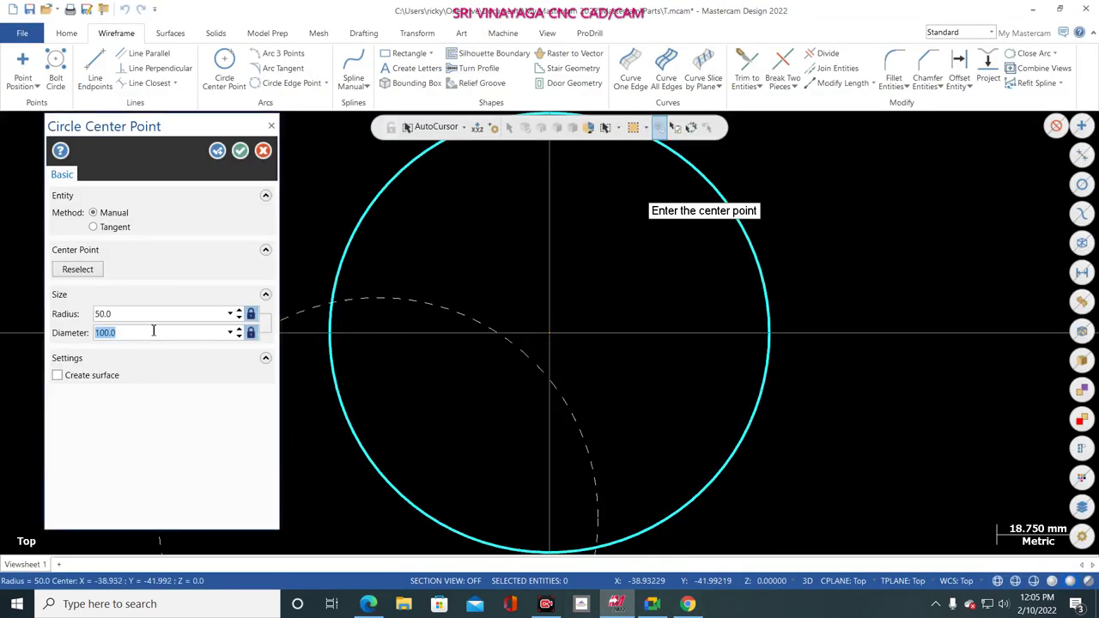
text(50)
key(Return)
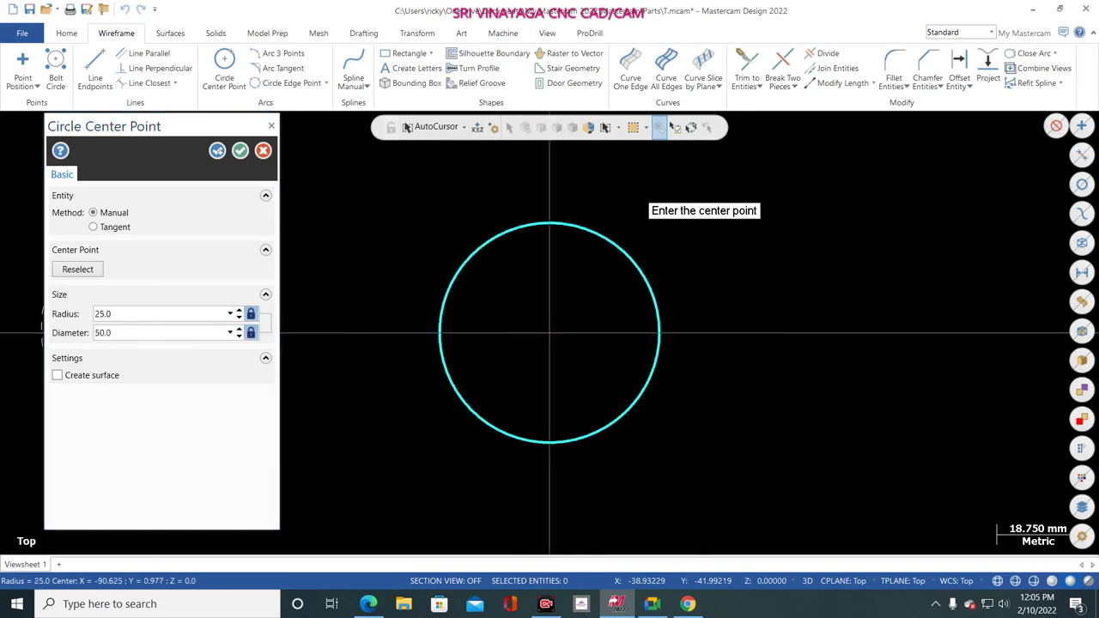
click(217, 151)
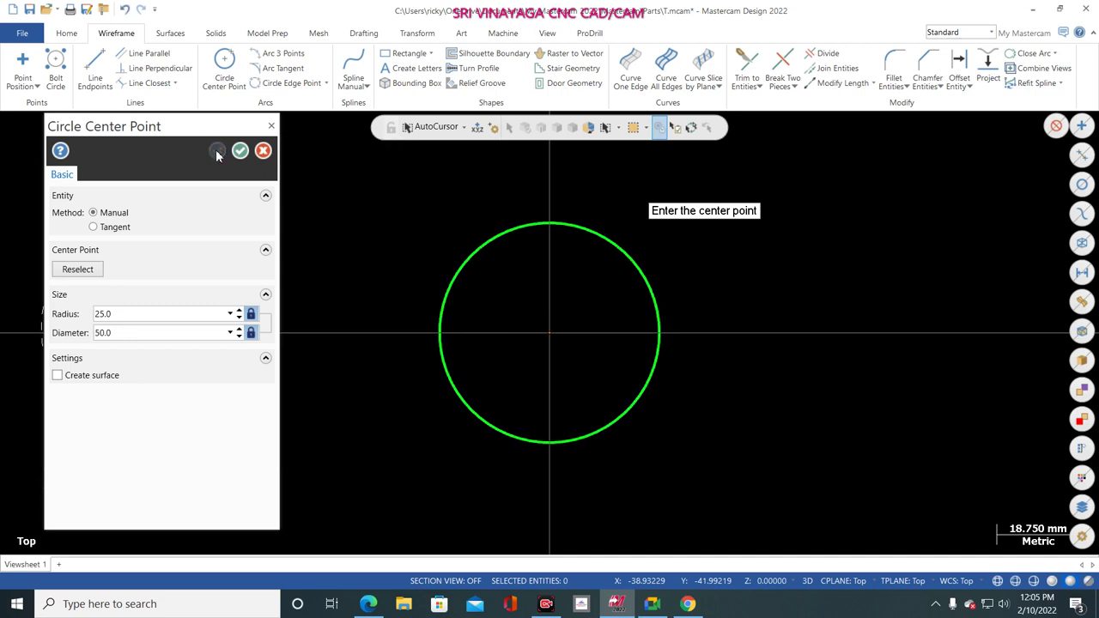
- Add a concentric 42 mm diameter circle at the origin and finish the circle tool
click(582, 604)
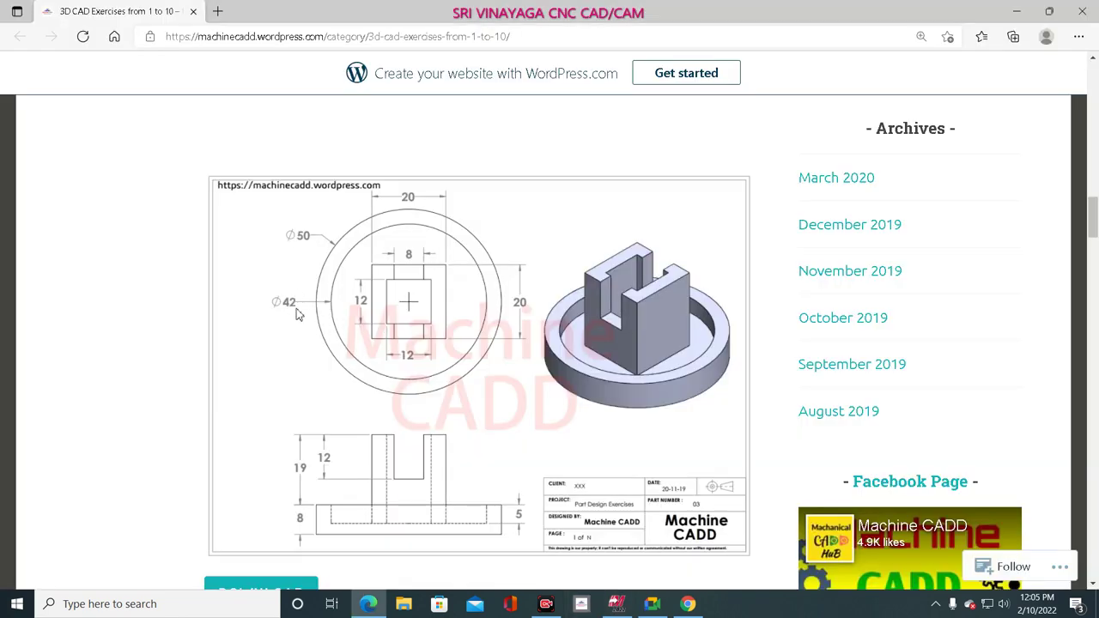
click(618, 604)
click(120, 335)
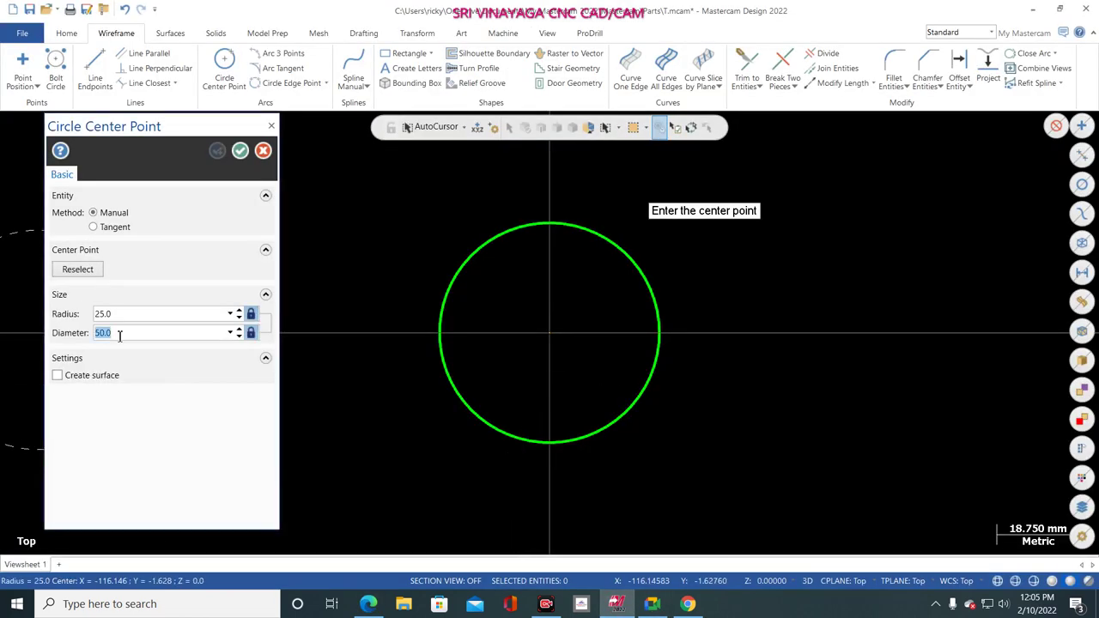
text(42)
key(Return)
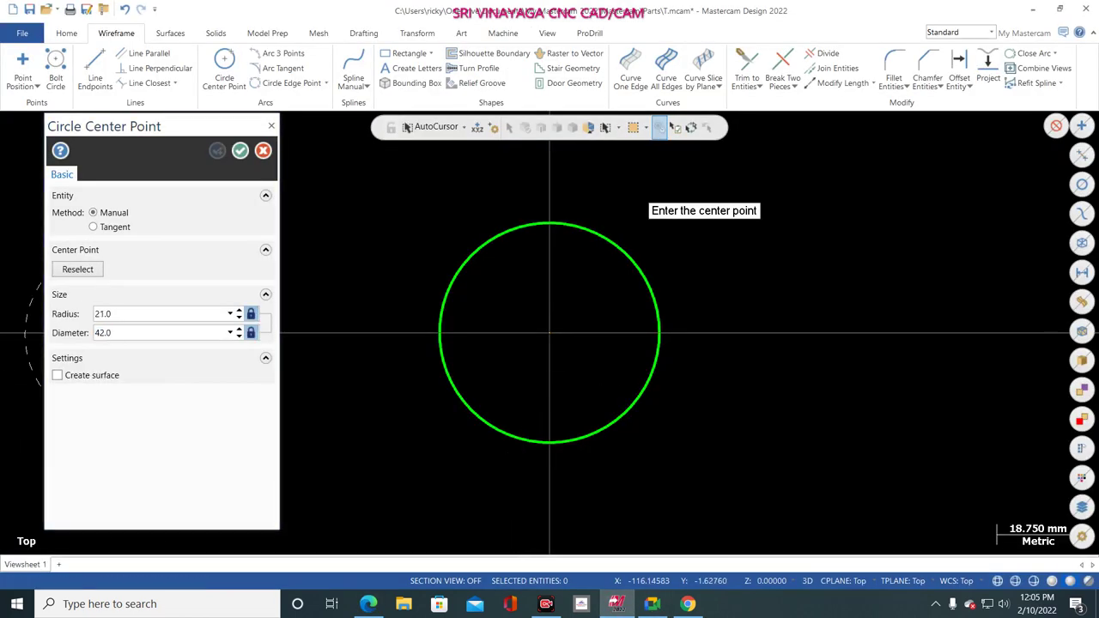
click(552, 335)
click(550, 333)
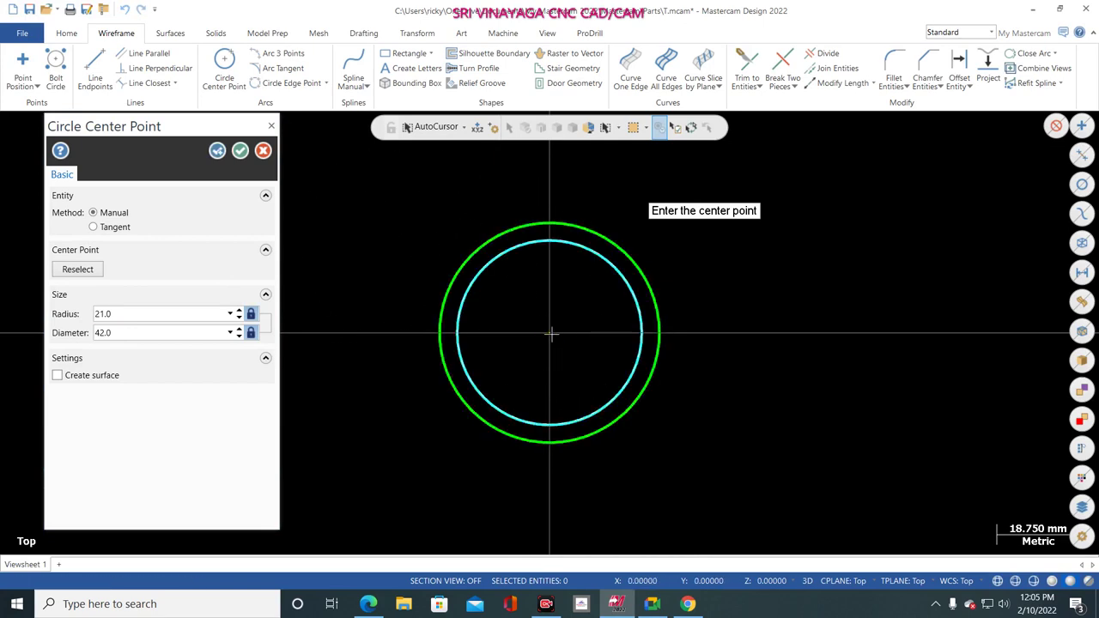
click(241, 152)
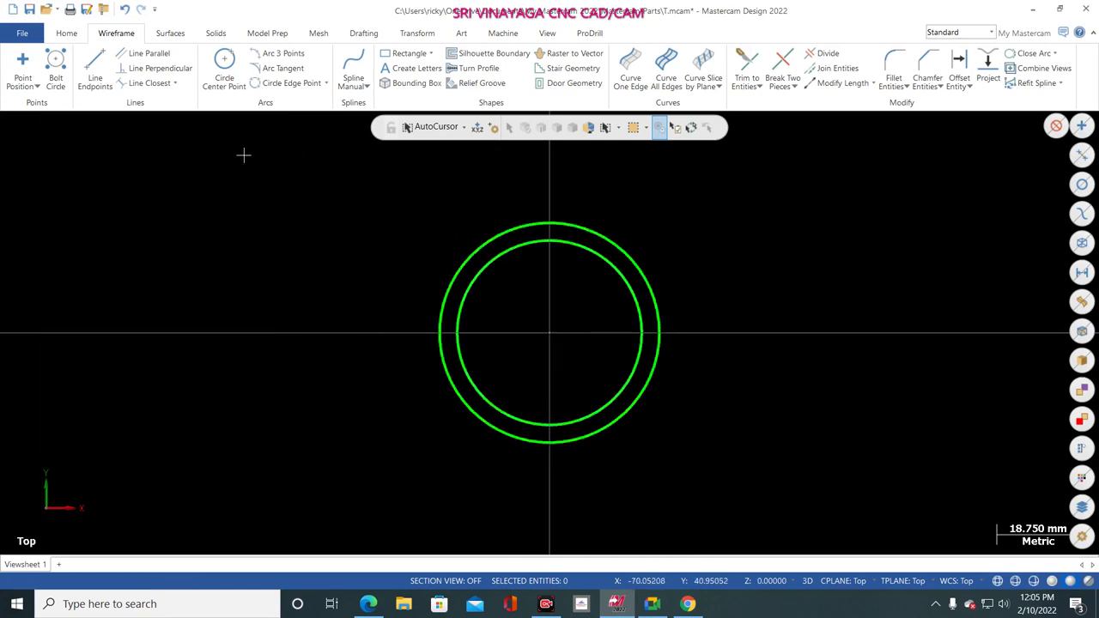
right_click(245, 211)
- In isometric view, start a solid extrusion chained to the outer 50 mm circle
click(301, 336)
click(216, 35)
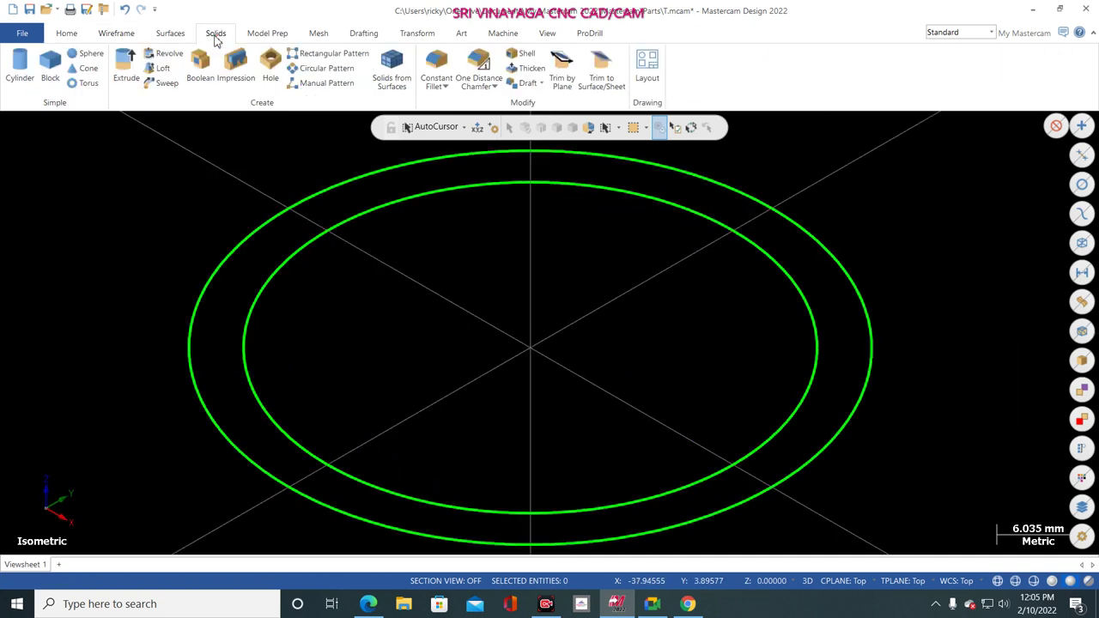
click(126, 65)
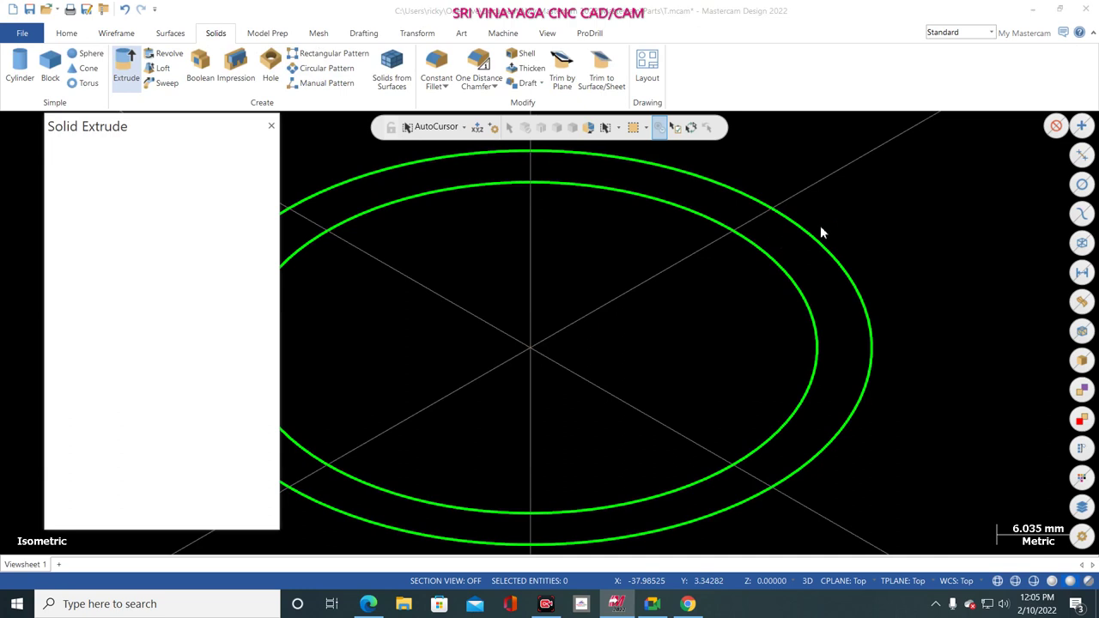
scroll(876, 211, down, 2)
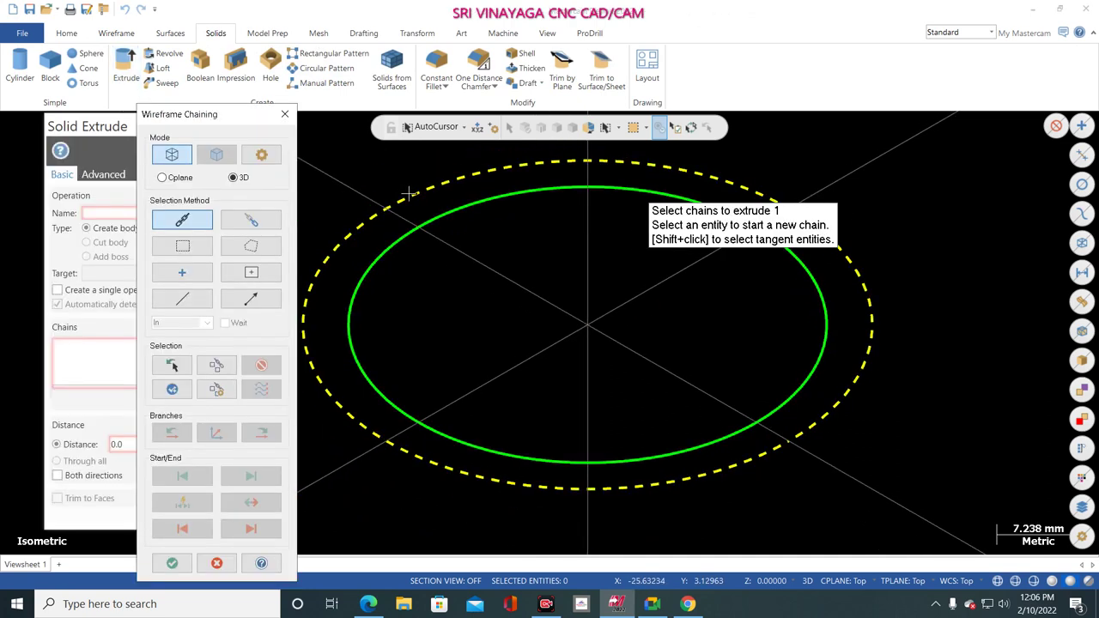
click(406, 188)
click(175, 566)
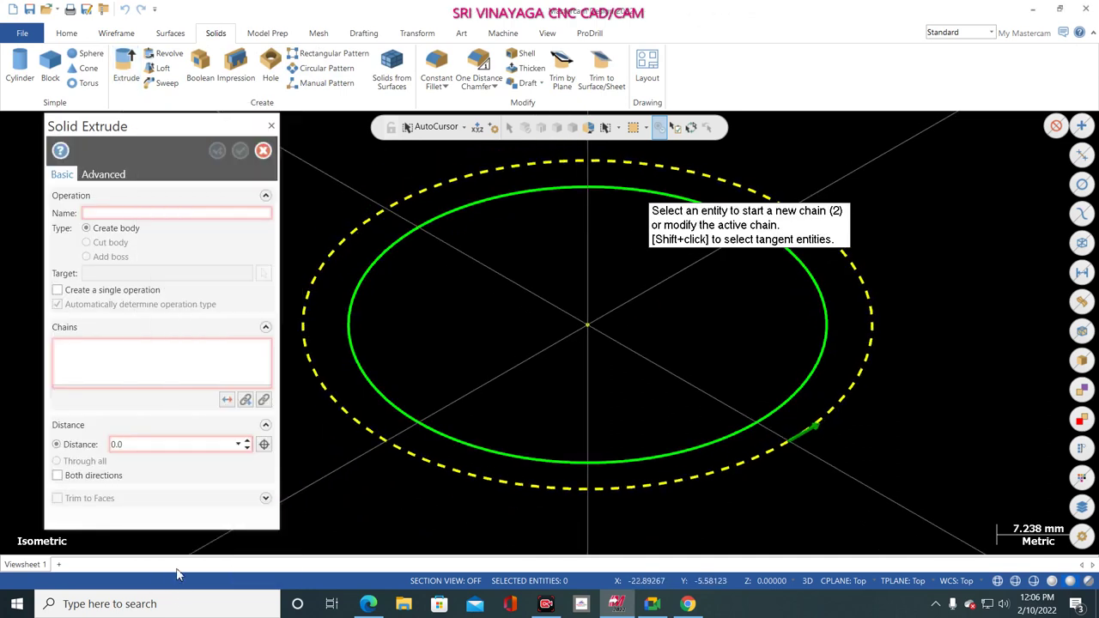
- Set the extrusion distance to 8 mm and accept the disc
scroll(385, 276, down, 5)
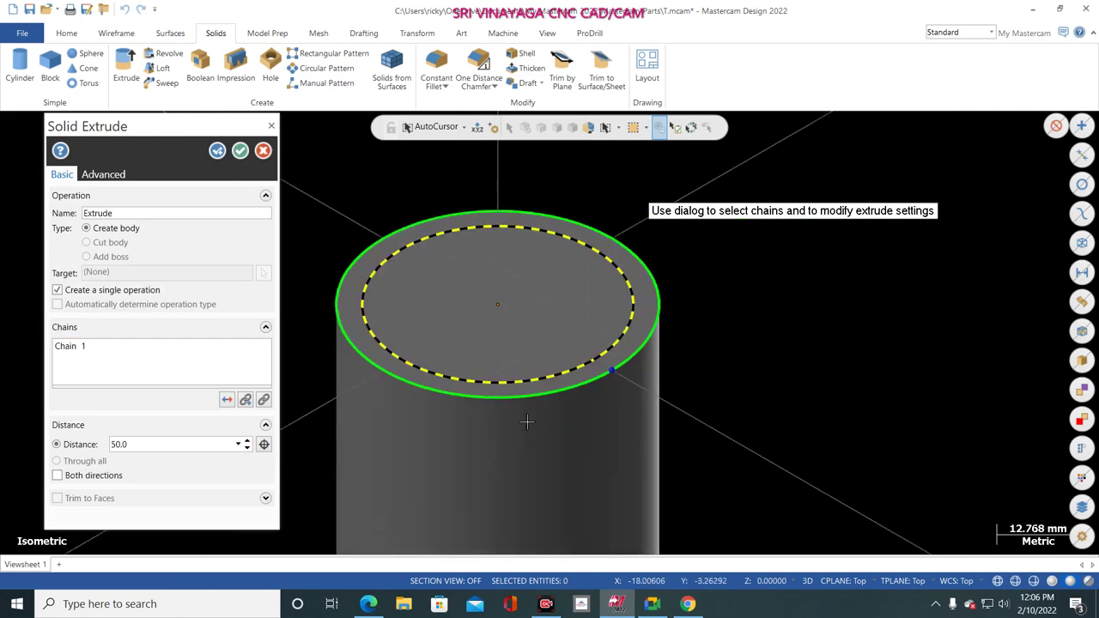
click(577, 604)
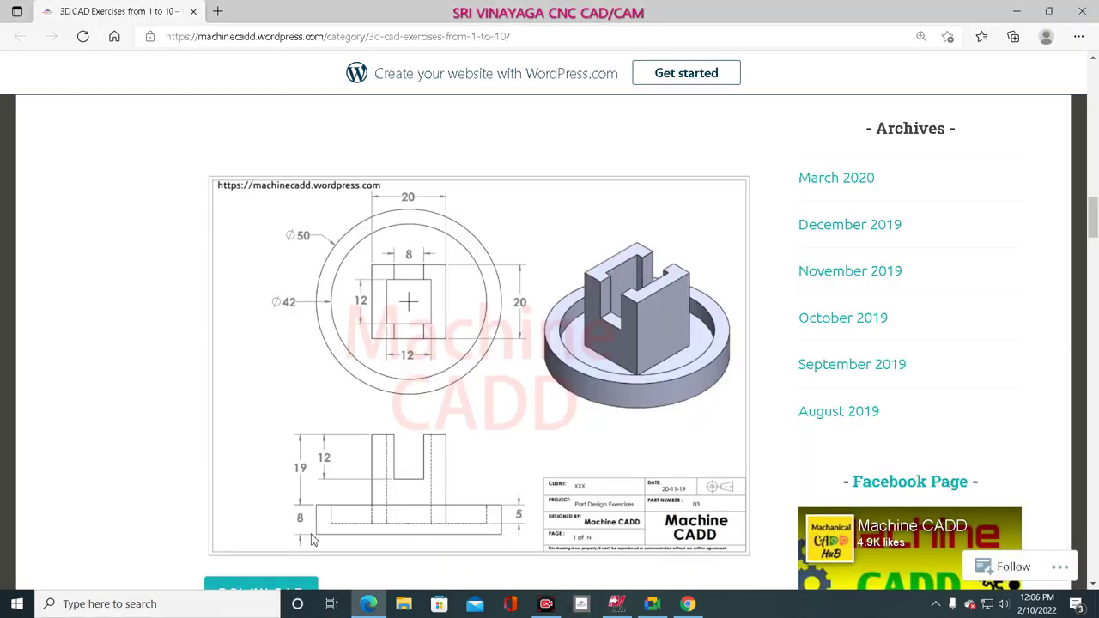
click(616, 604)
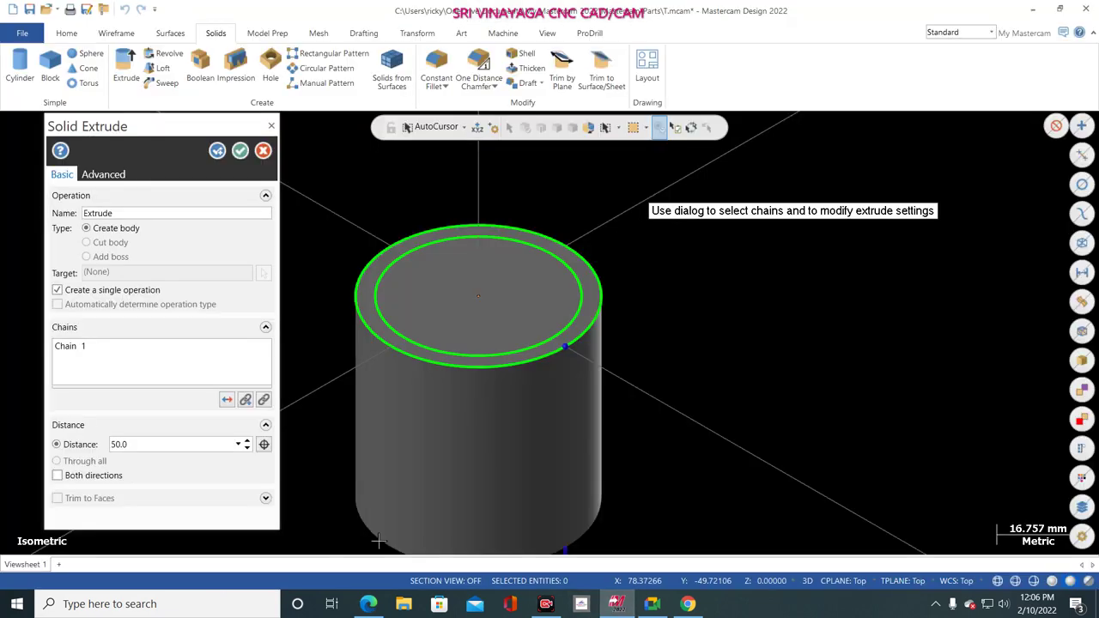
click(155, 445)
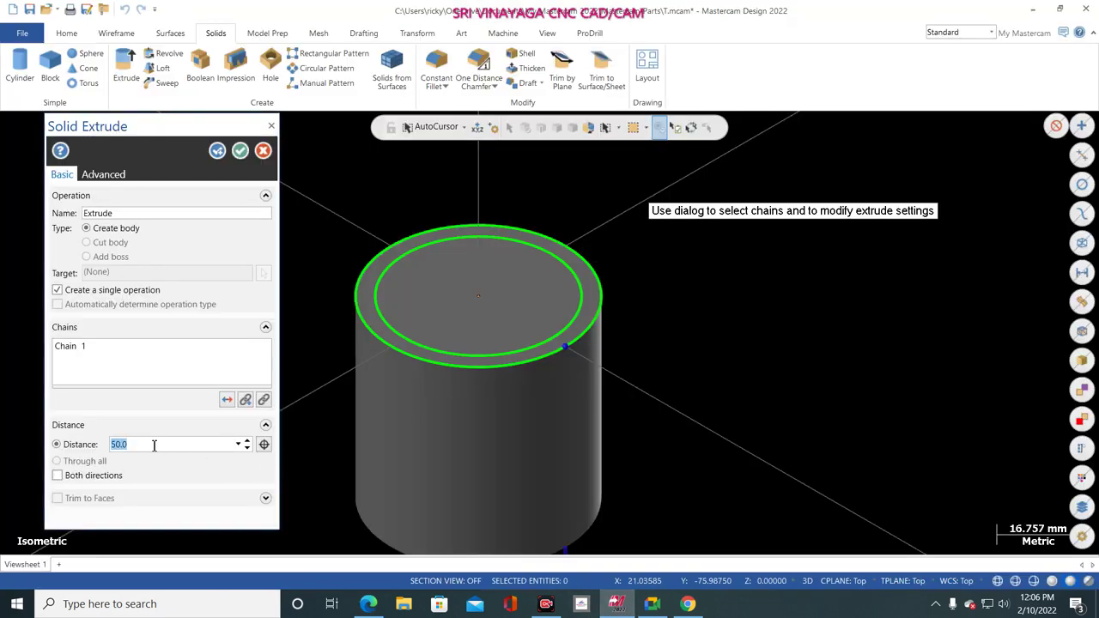
text(8)
key(Tab)
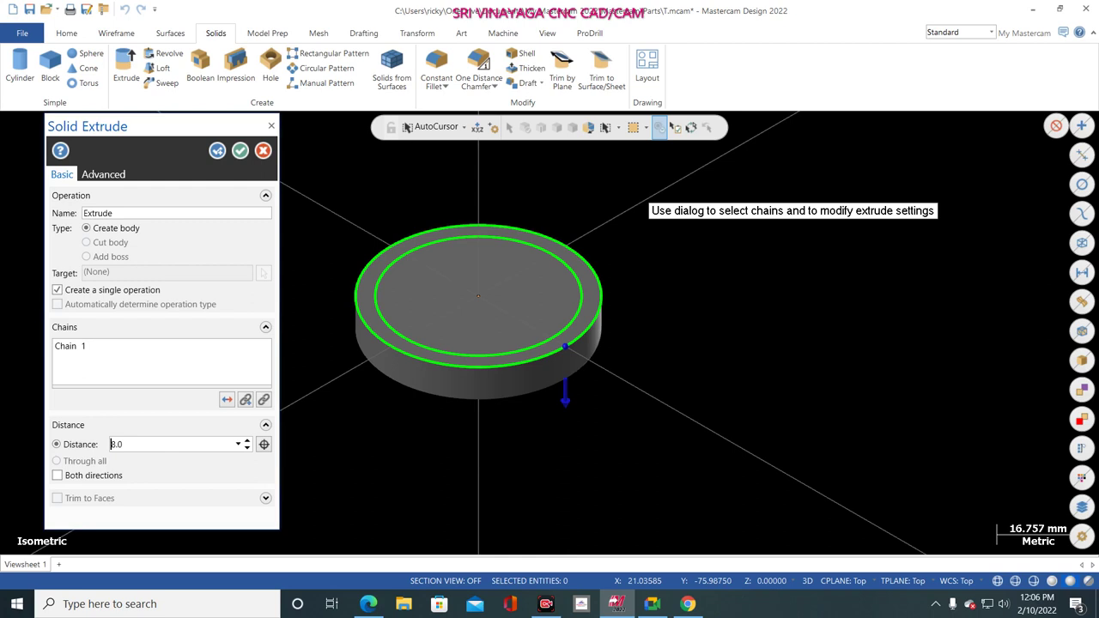
click(217, 152)
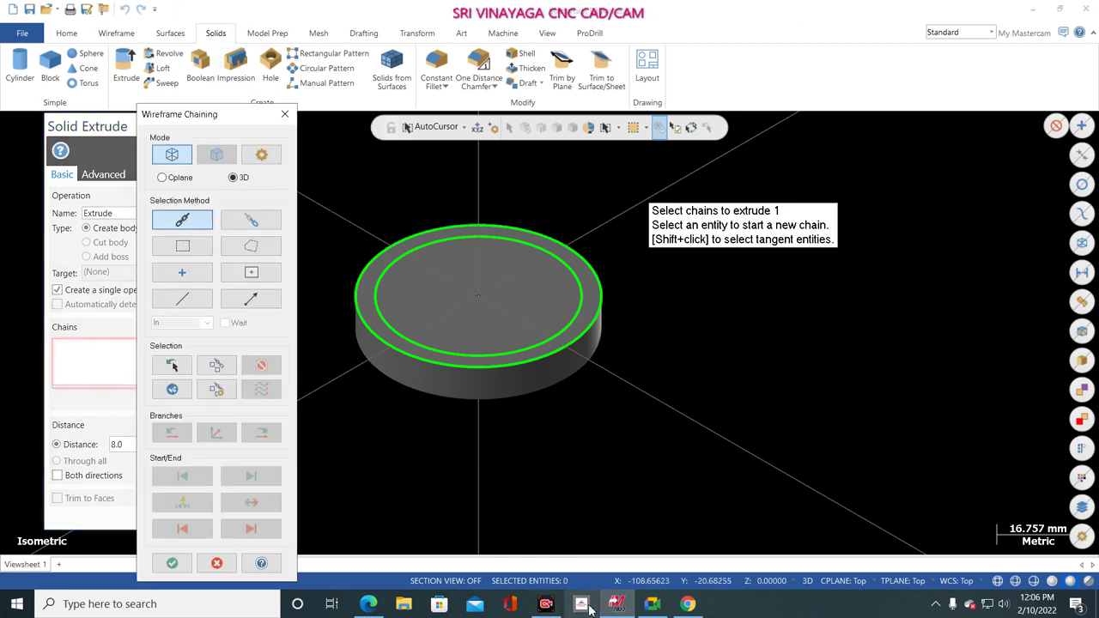
- Extrude-cut the inner 42 mm circle 5 mm deep into the disc top
click(583, 606)
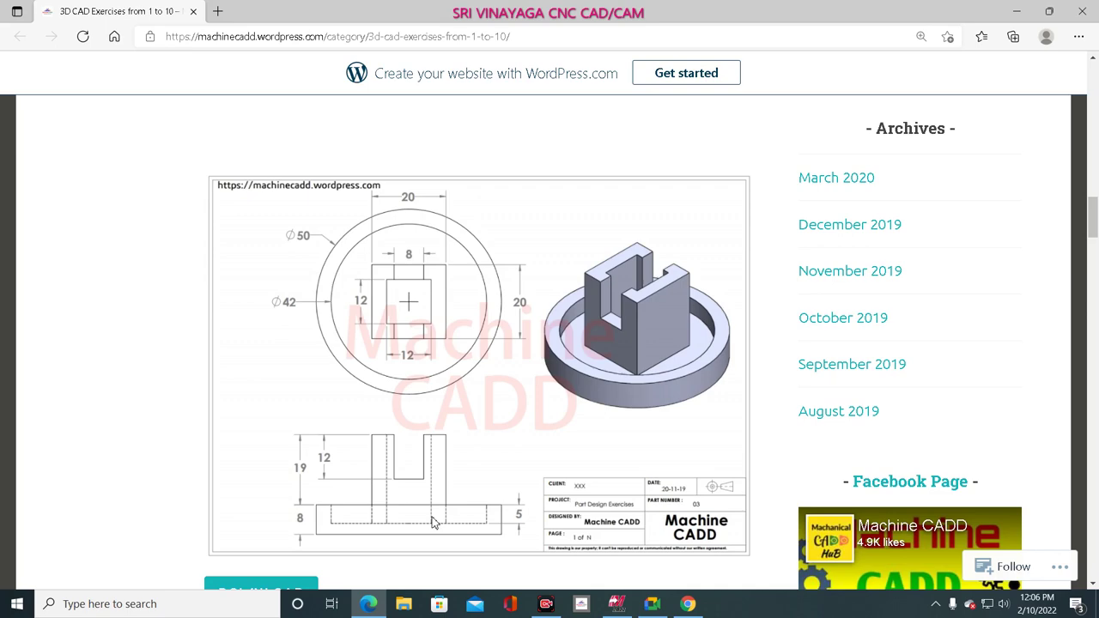
click(616, 604)
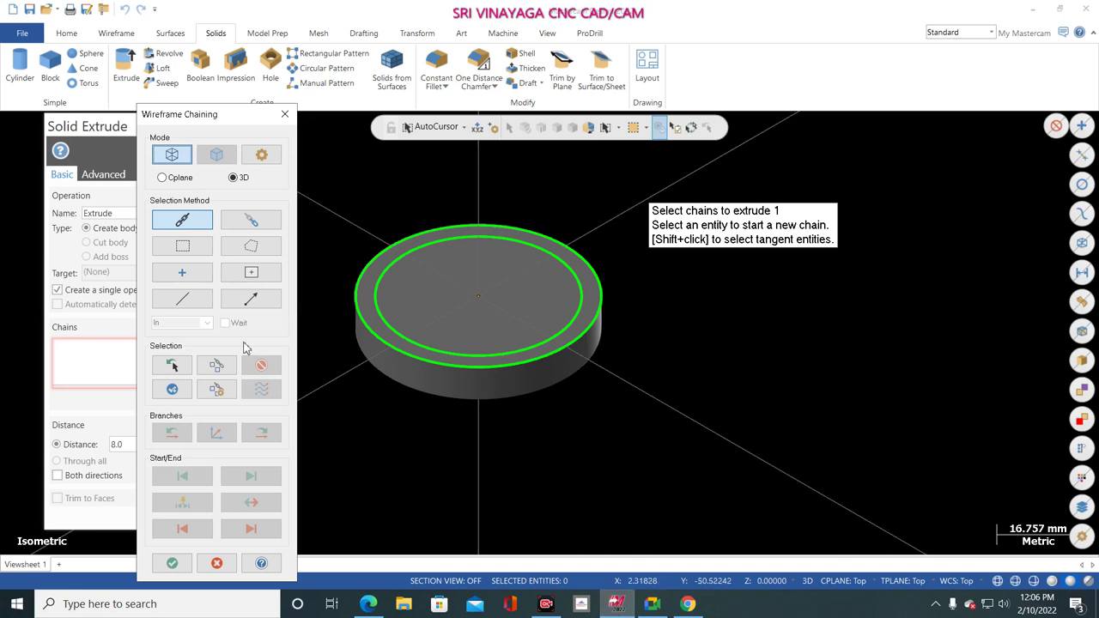
click(419, 256)
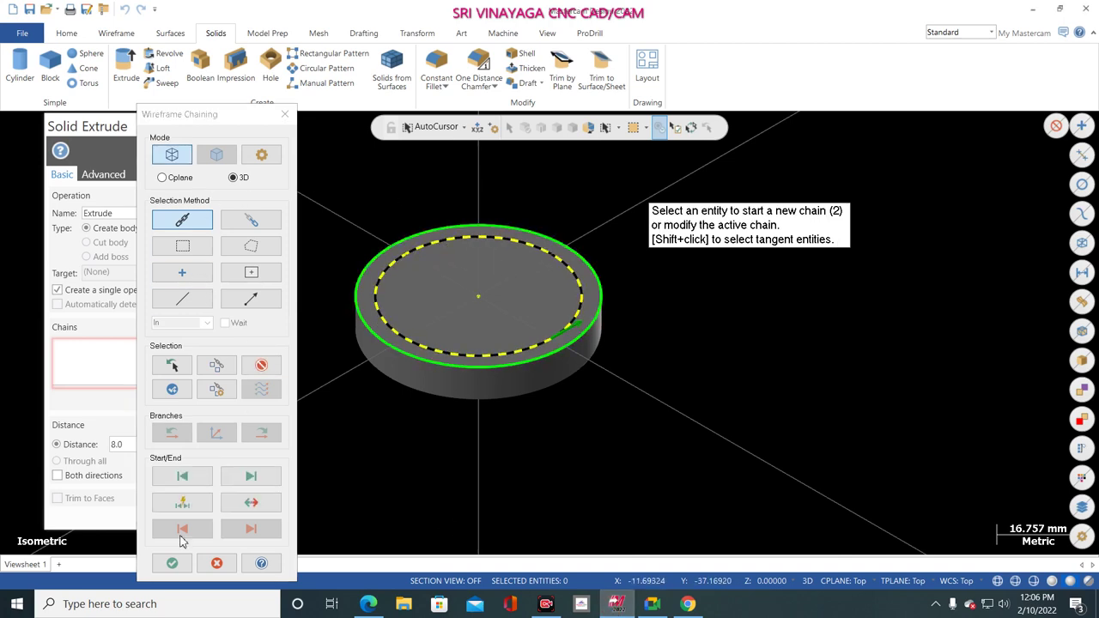
click(171, 563)
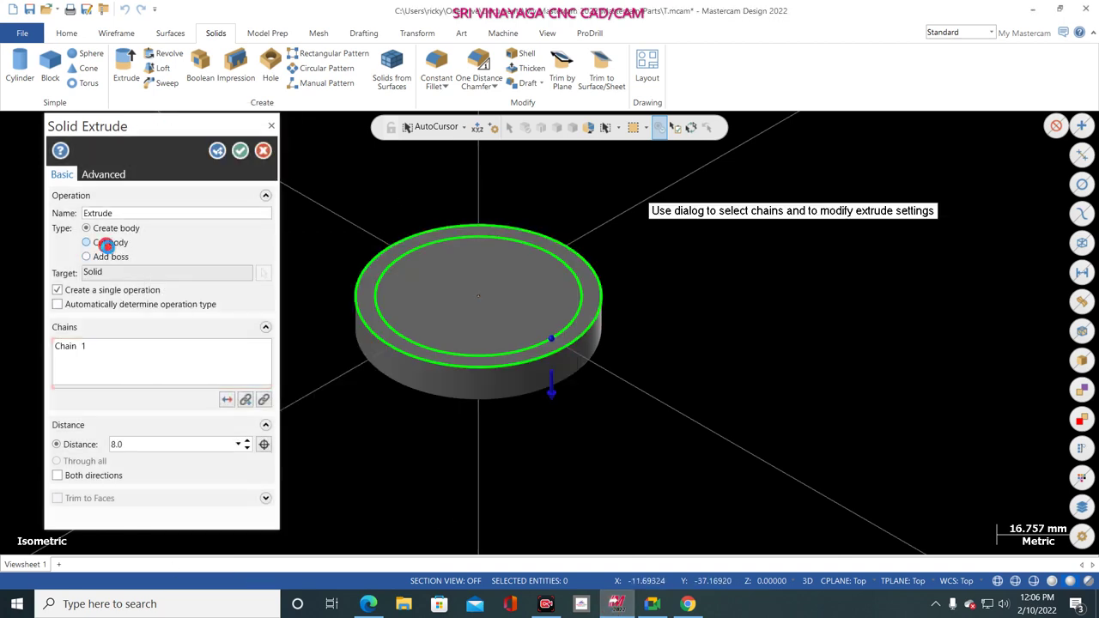
click(107, 244)
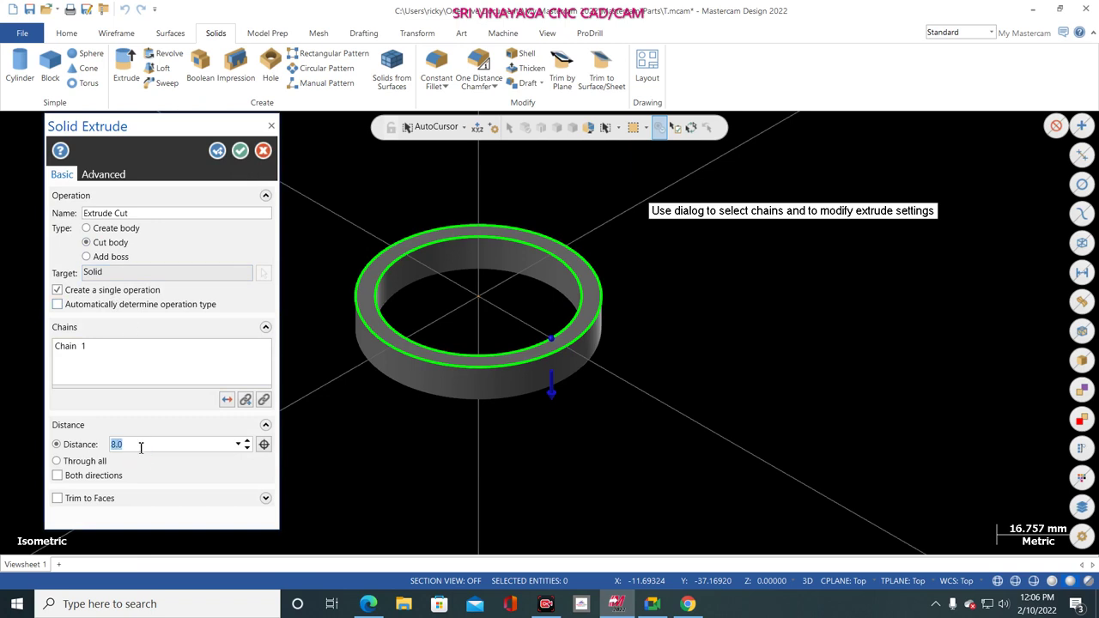
text(5)
key(Return)
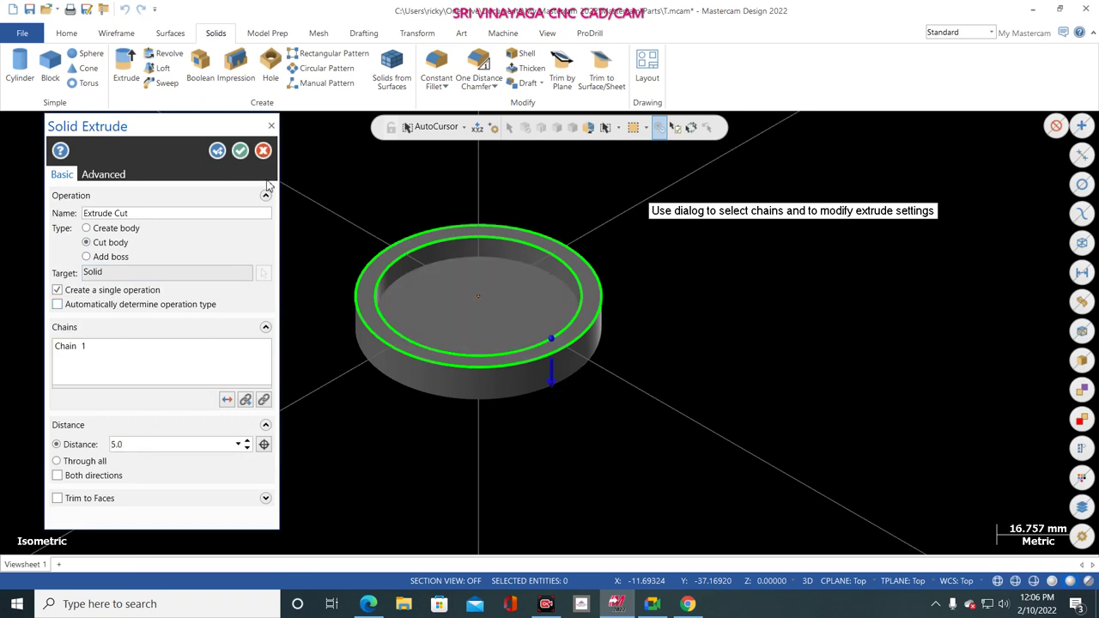
click(241, 150)
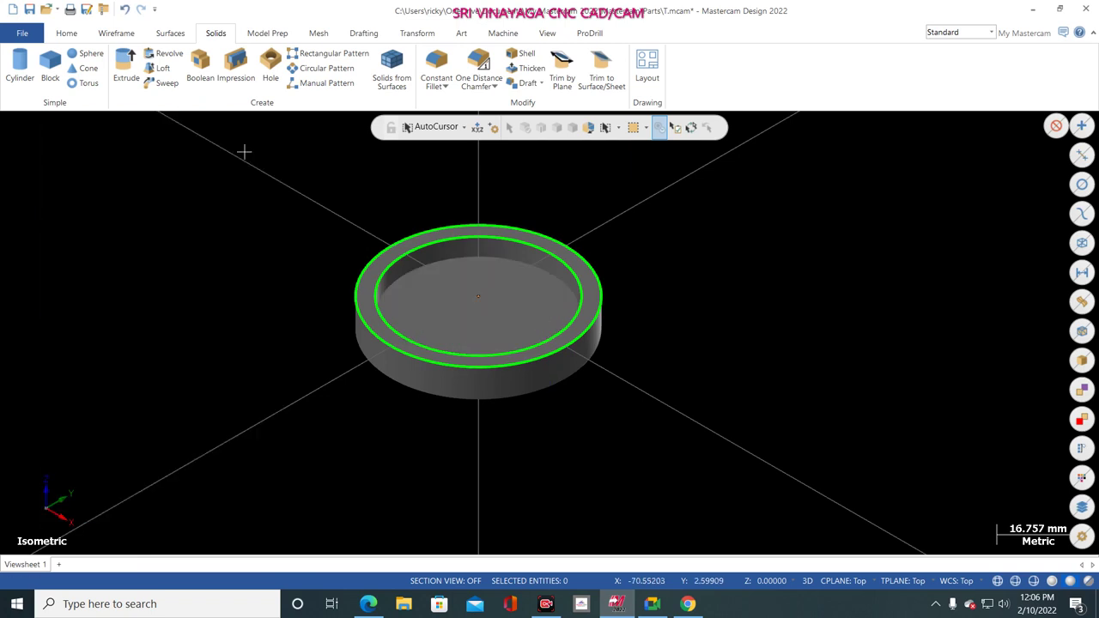
- In Top view, anchor a new rectangle at the part's centre
click(581, 604)
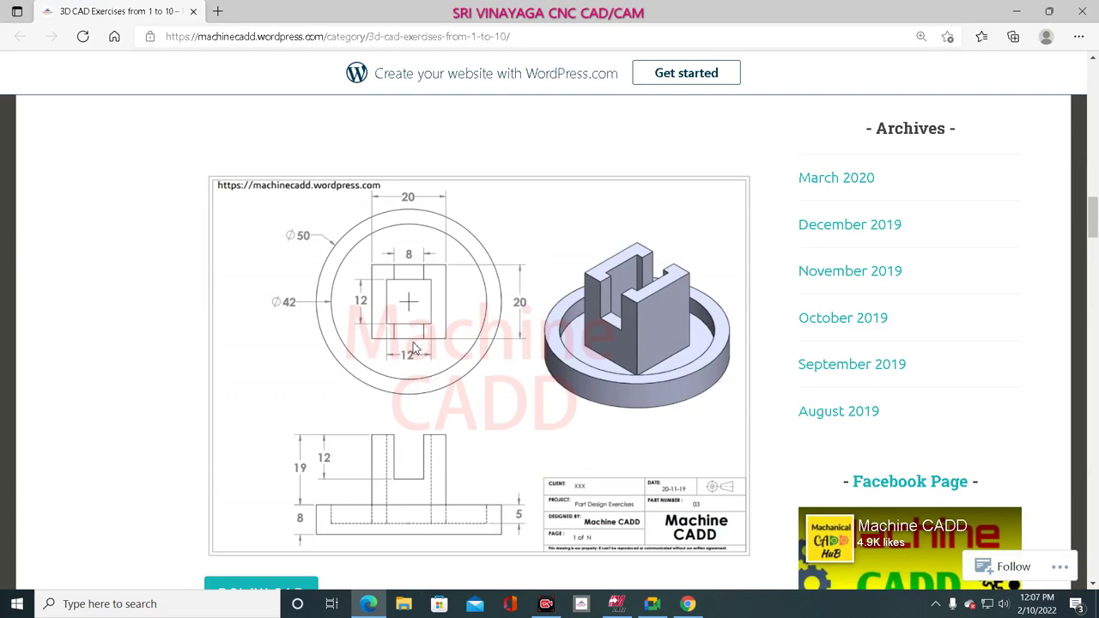
click(616, 603)
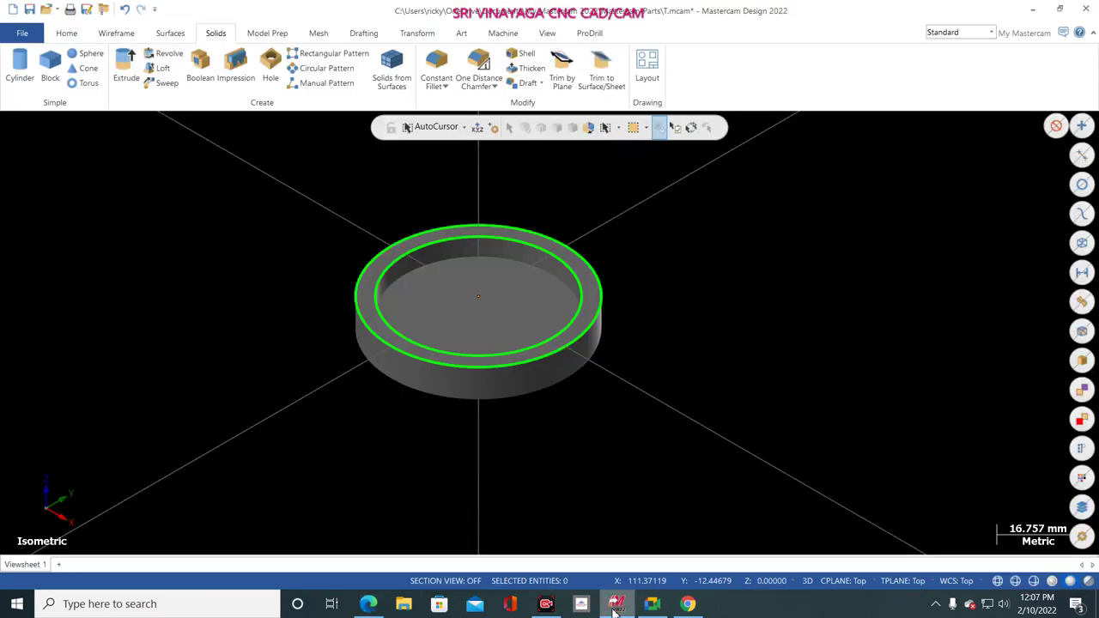
right_click(263, 231)
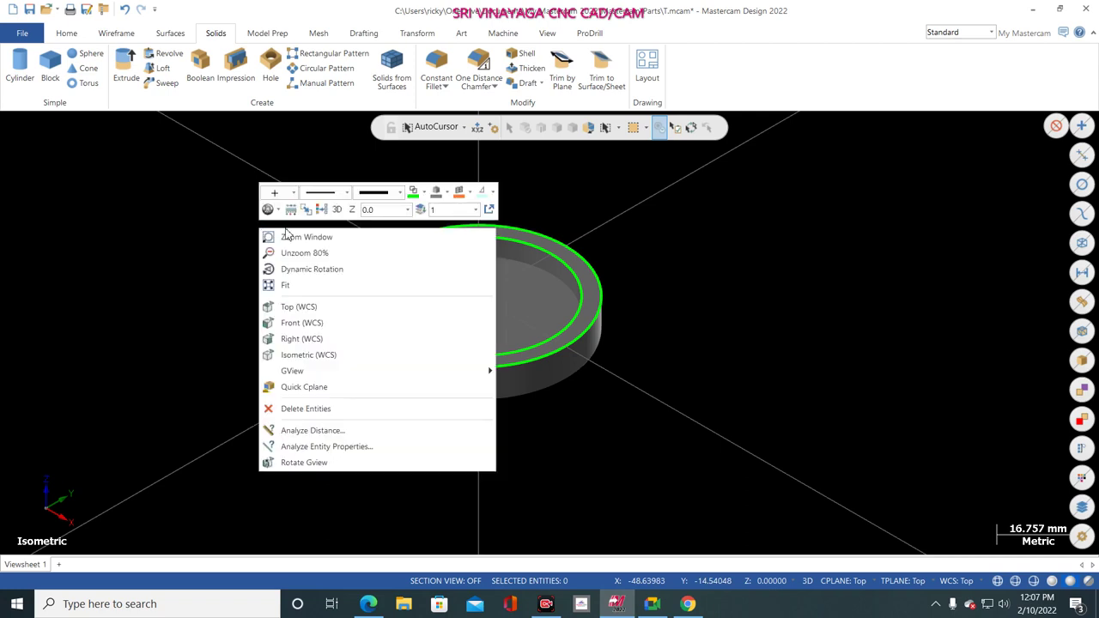
click(292, 307)
click(118, 32)
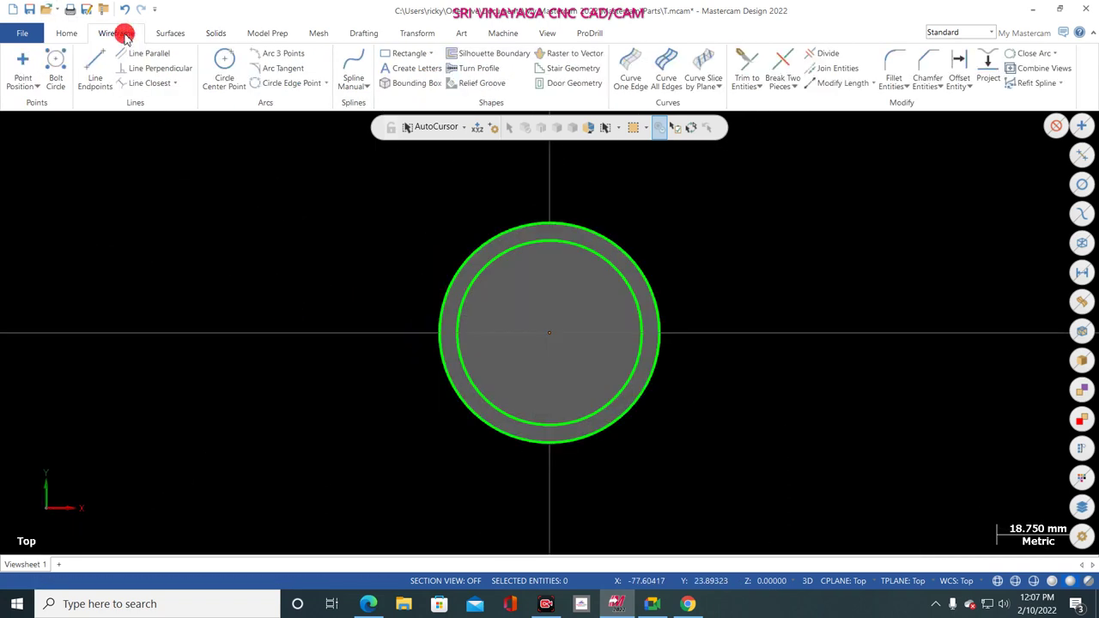
click(407, 53)
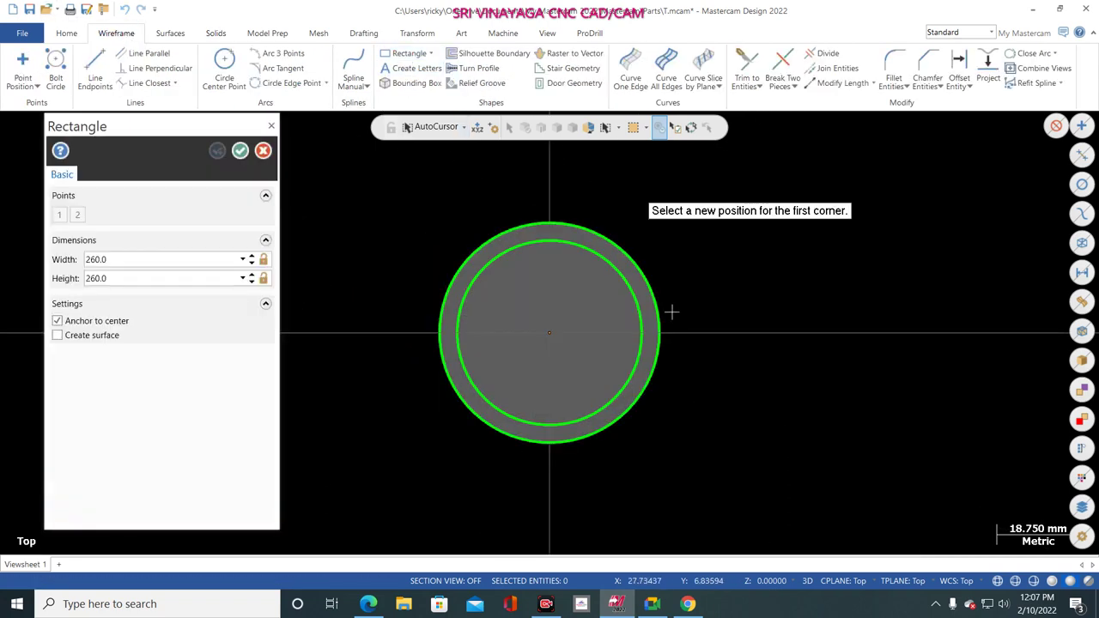
click(548, 331)
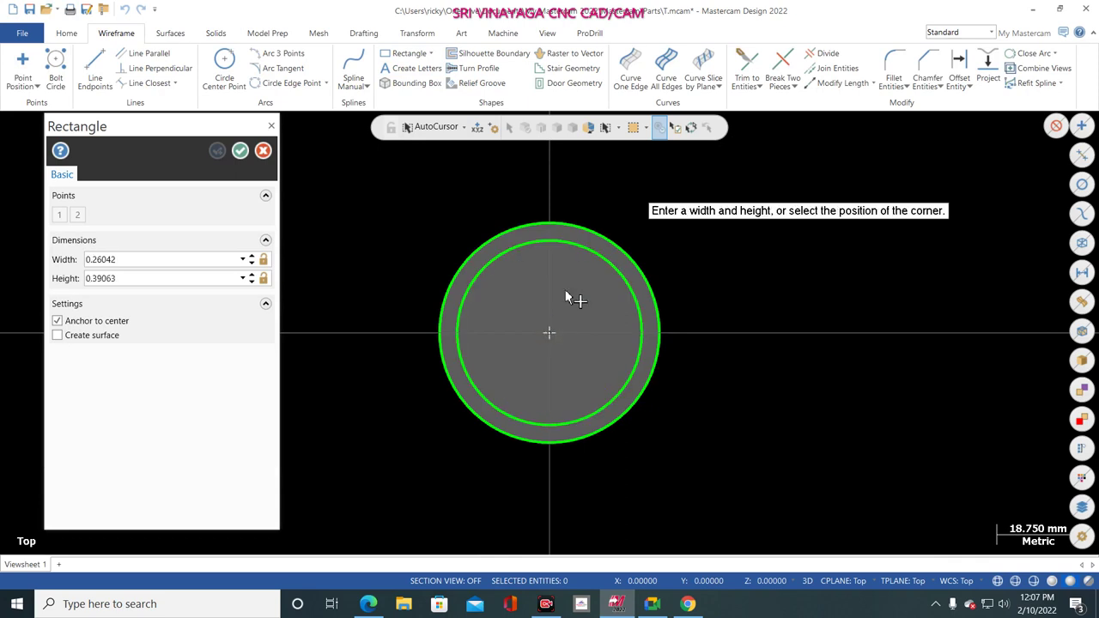
- Size the rectangle to 20 × 20 mm and accept it
double_click(157, 260)
text(20.0)
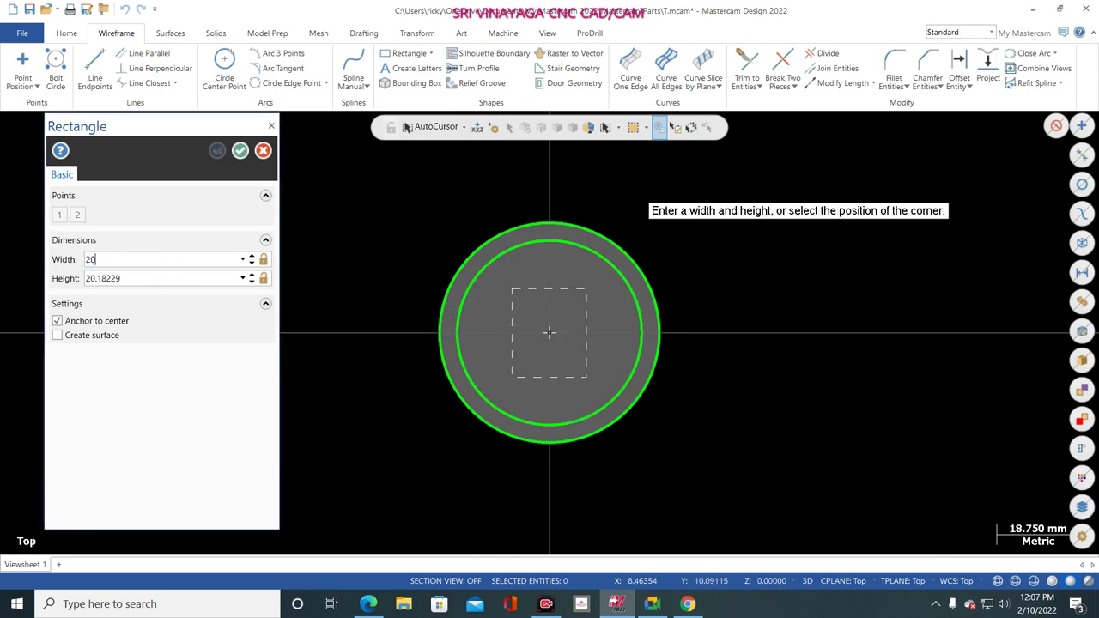
double_click(153, 279)
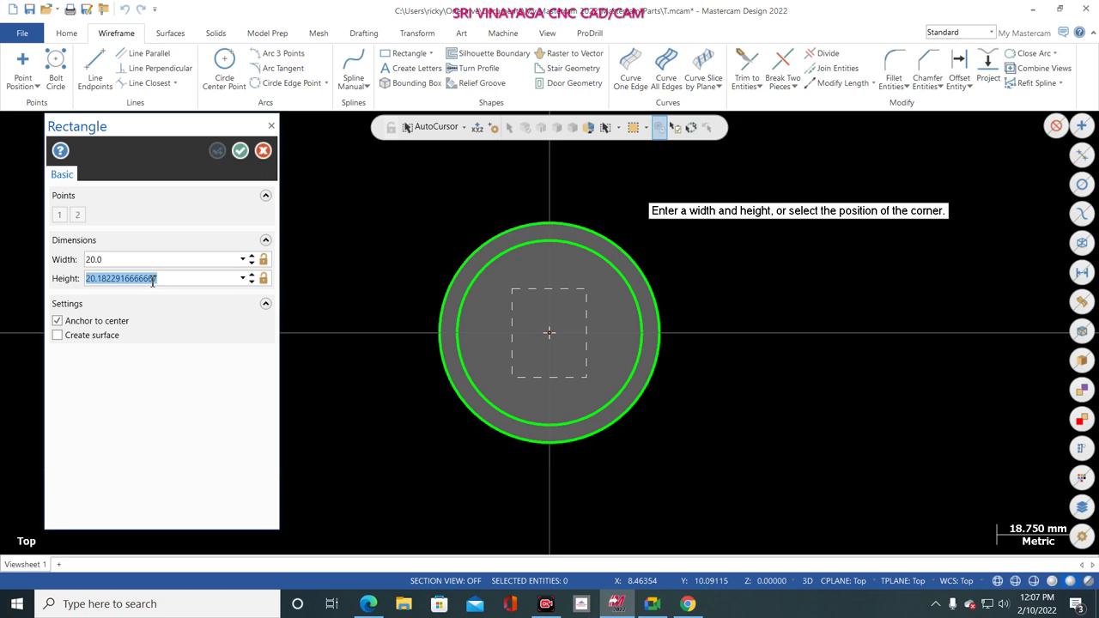
text(20.0)
key(Return)
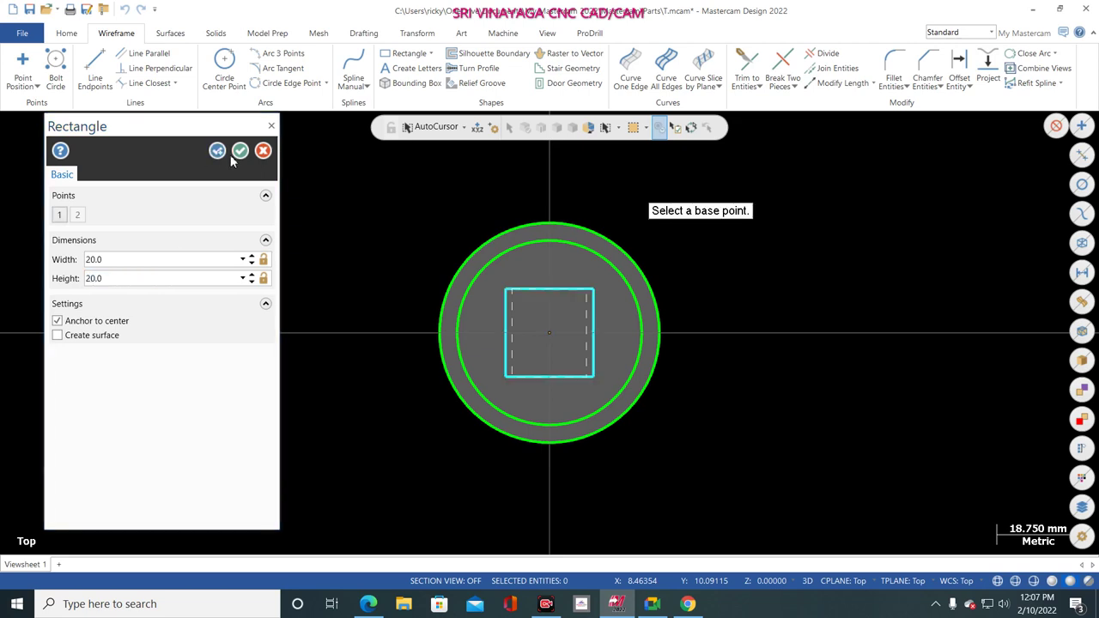
click(240, 152)
right_click(236, 159)
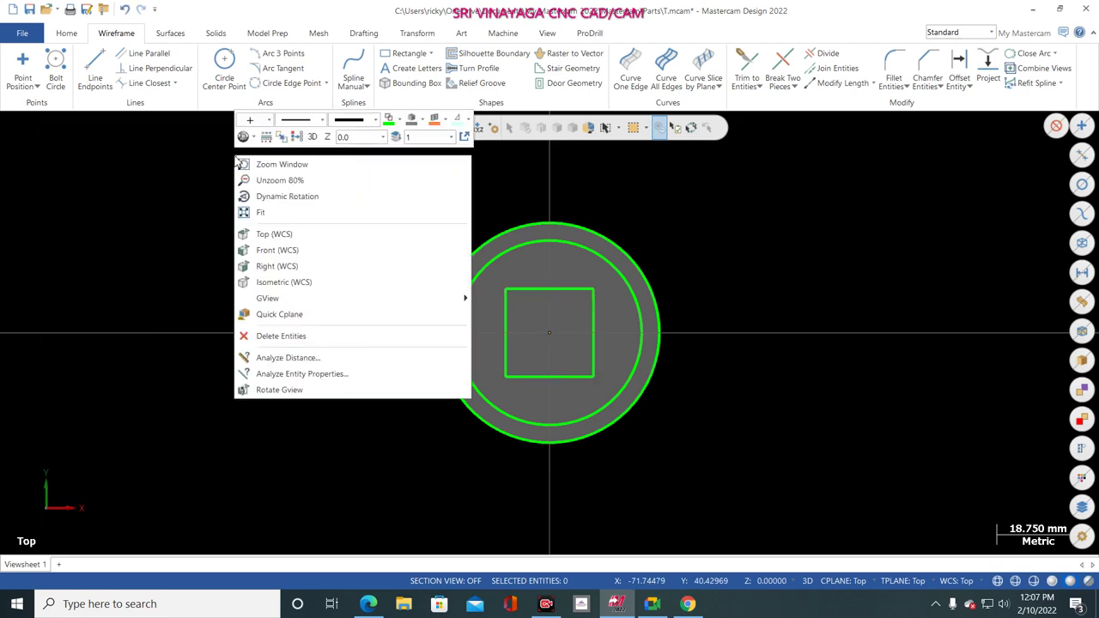
click(274, 254)
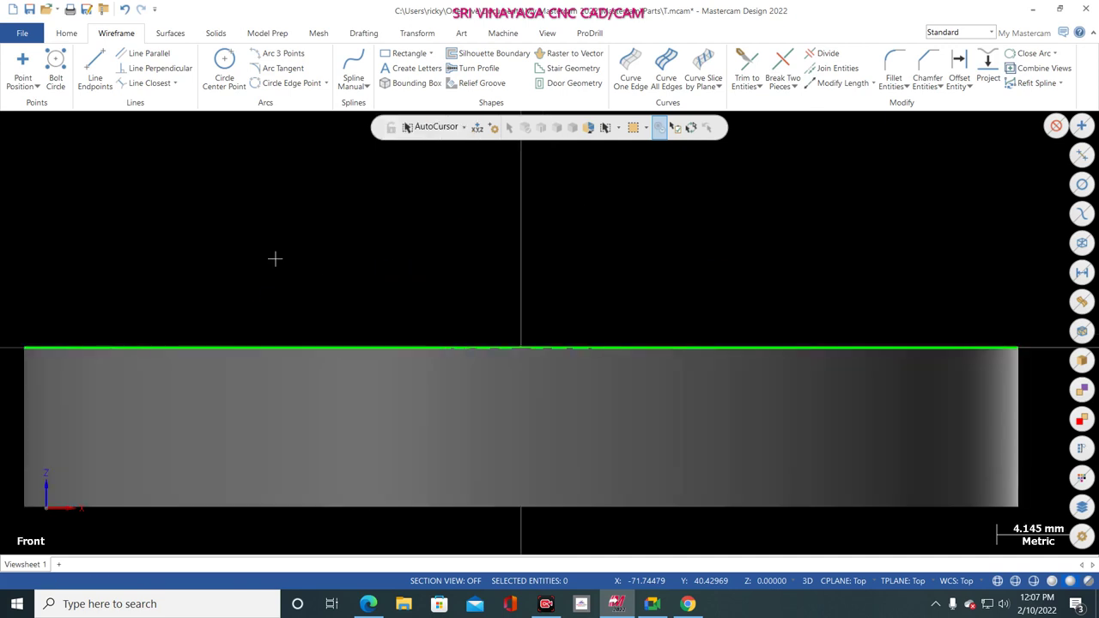
- Zoom out and dynamically rotate the view to look down onto the square in the recess
scroll(451, 223, down, 2)
right_click(347, 206)
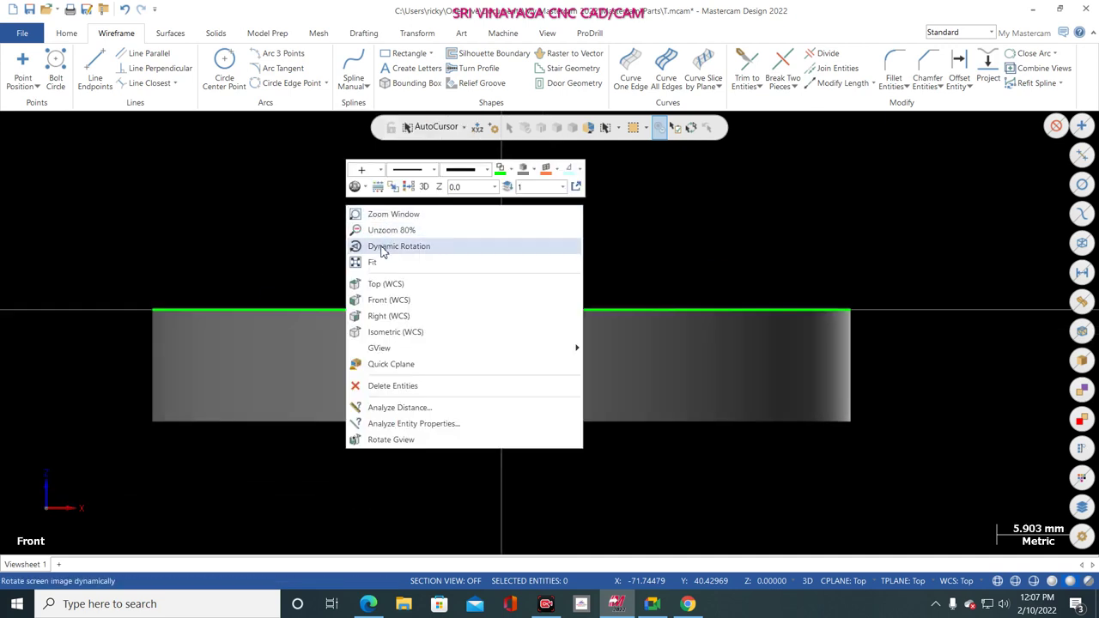
click(380, 246)
click(346, 214)
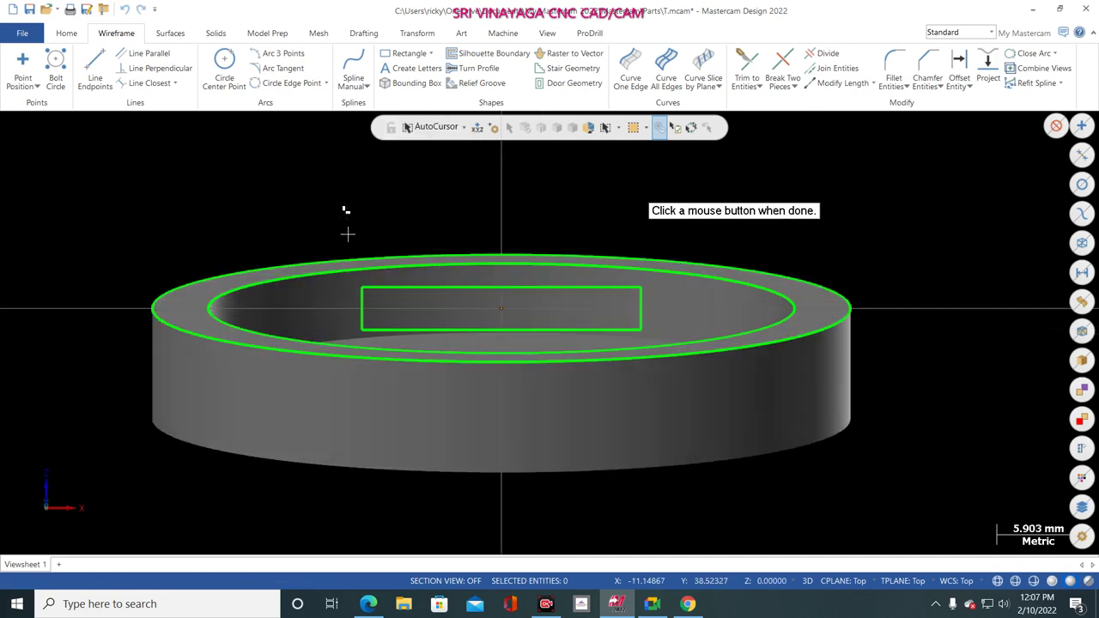
click(346, 235)
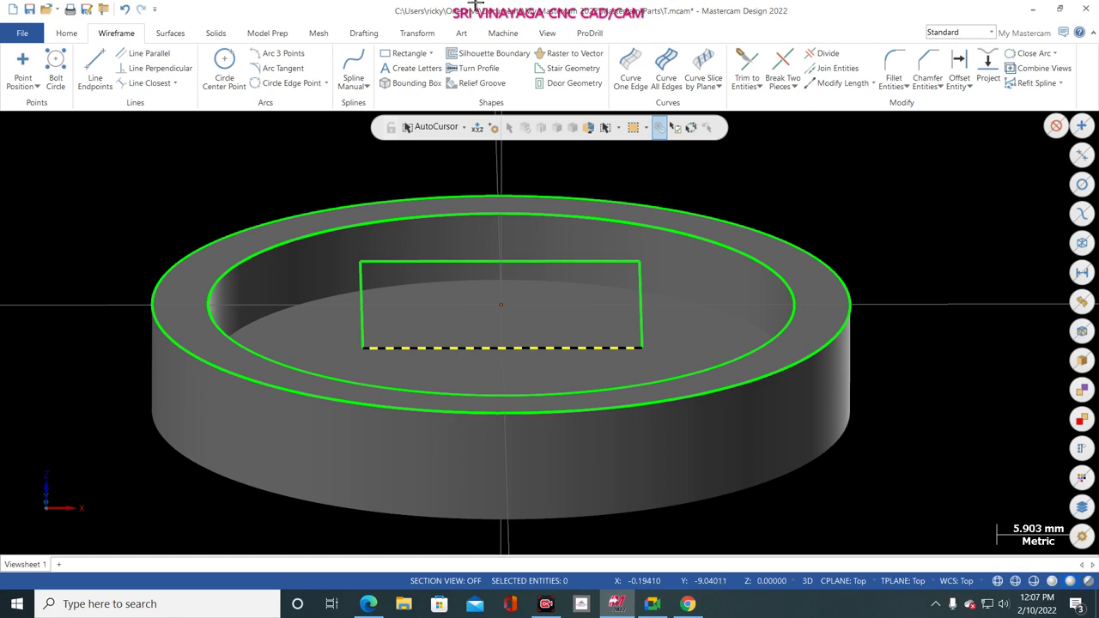
- Translate the square's edges by Delta Z -5 mm as a move onto the recess floor
click(418, 34)
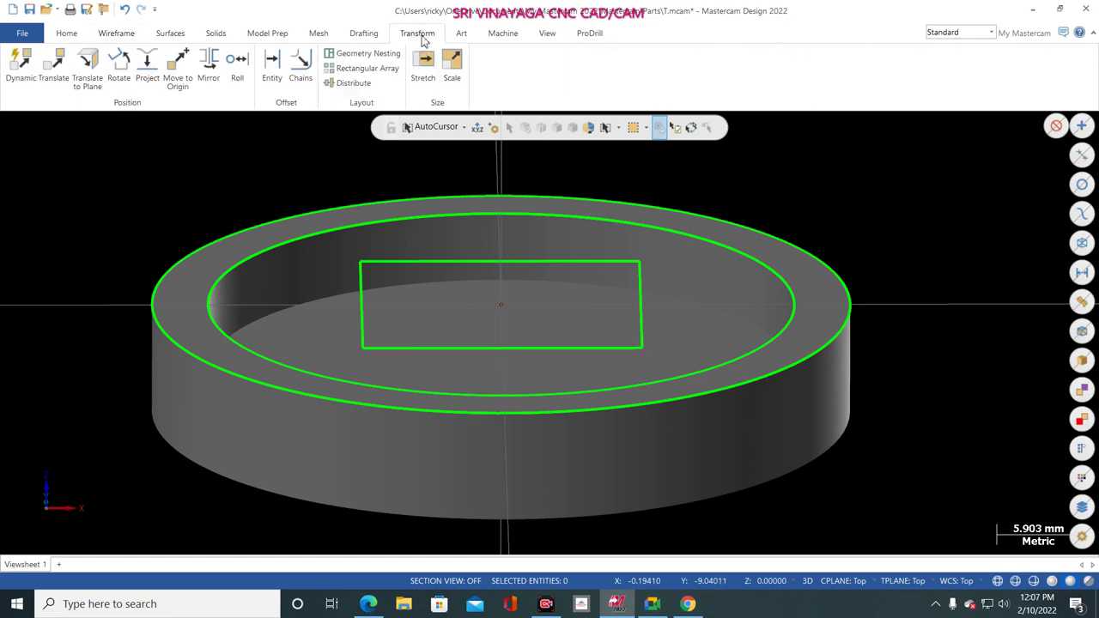
click(43, 81)
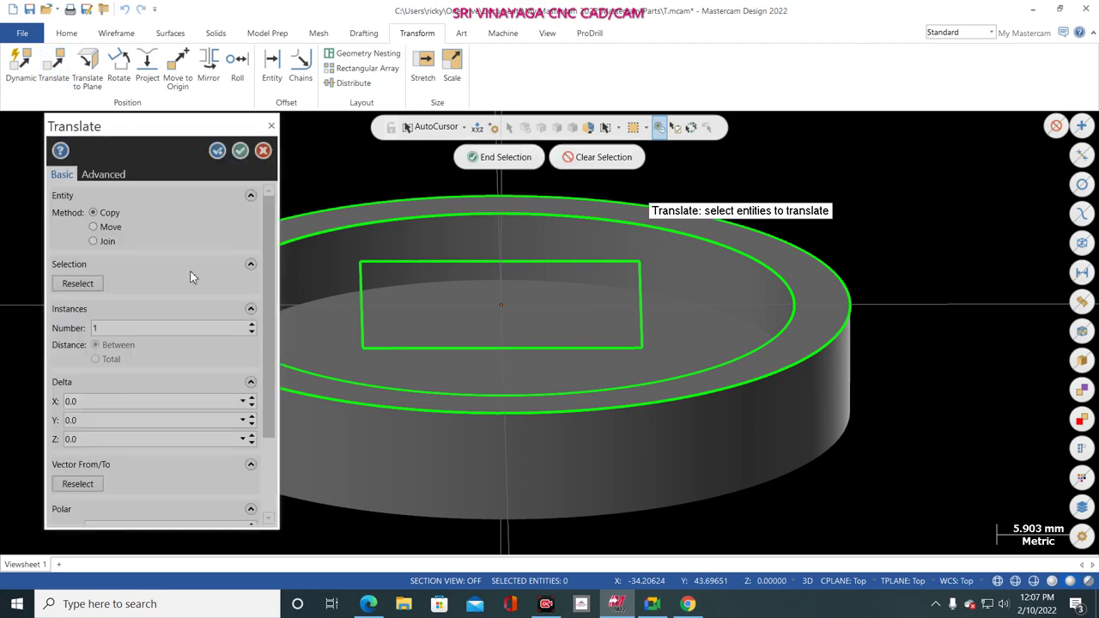
click(361, 283)
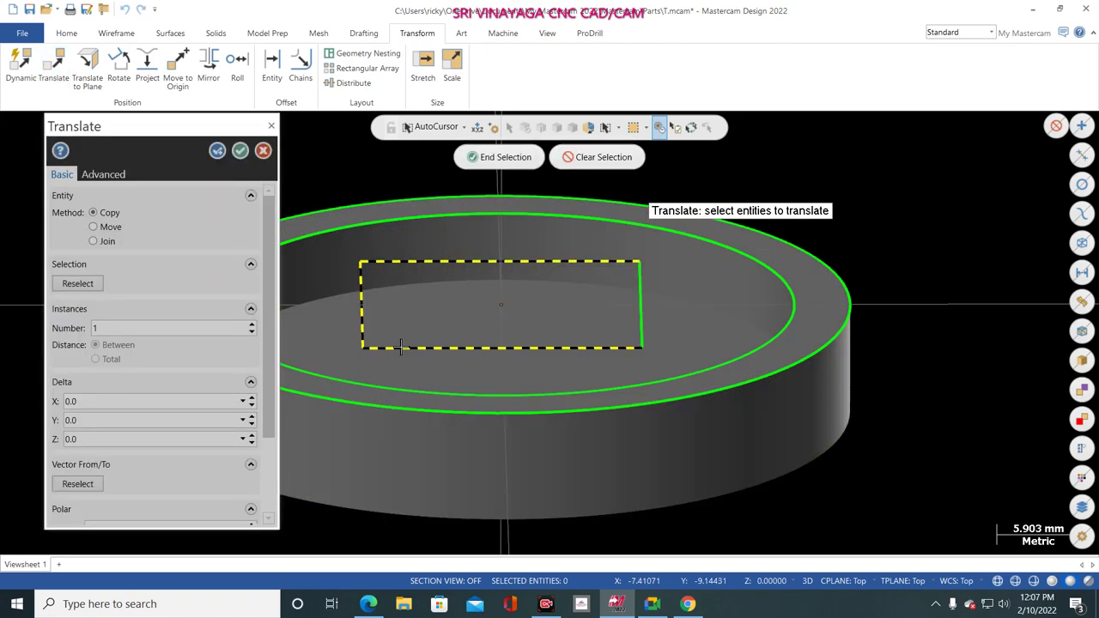
click(639, 304)
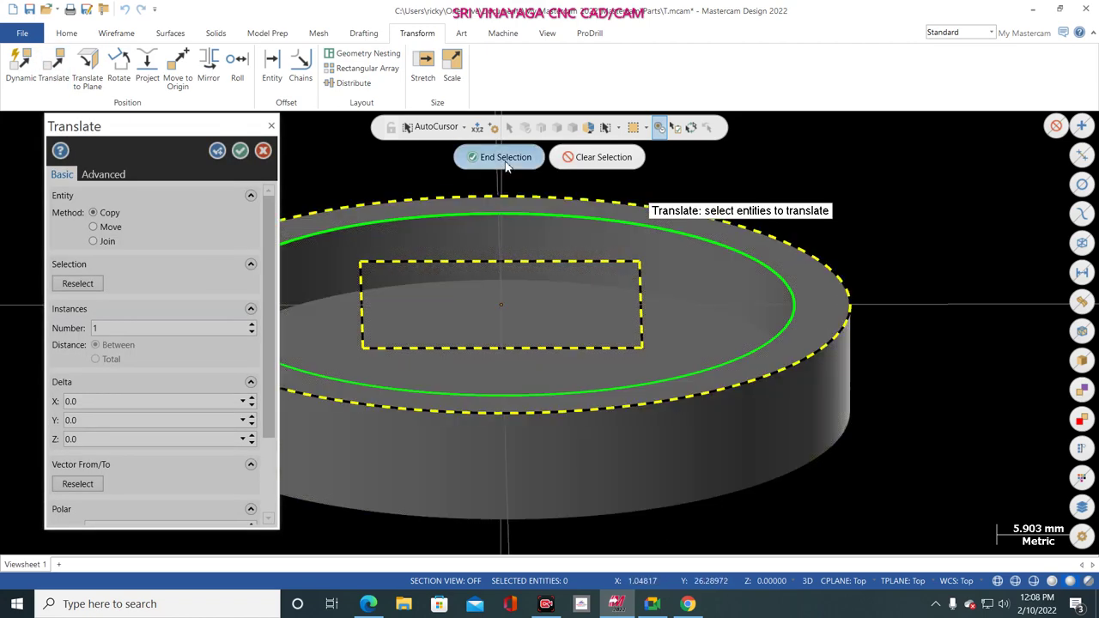
click(505, 157)
click(82, 402)
click(84, 441)
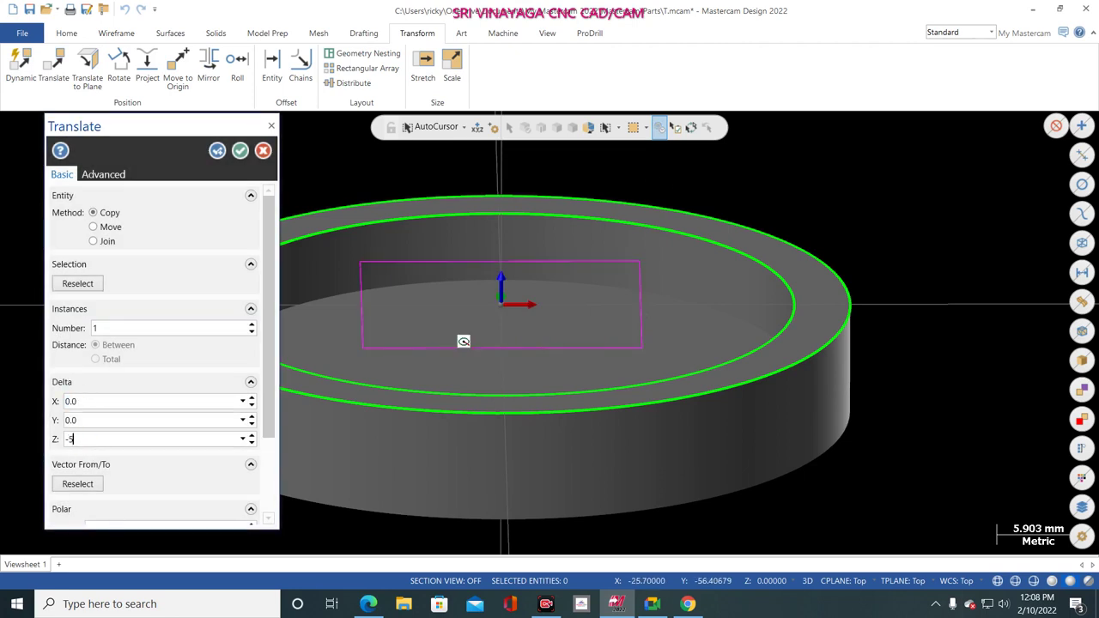
text(-5)
key(Return)
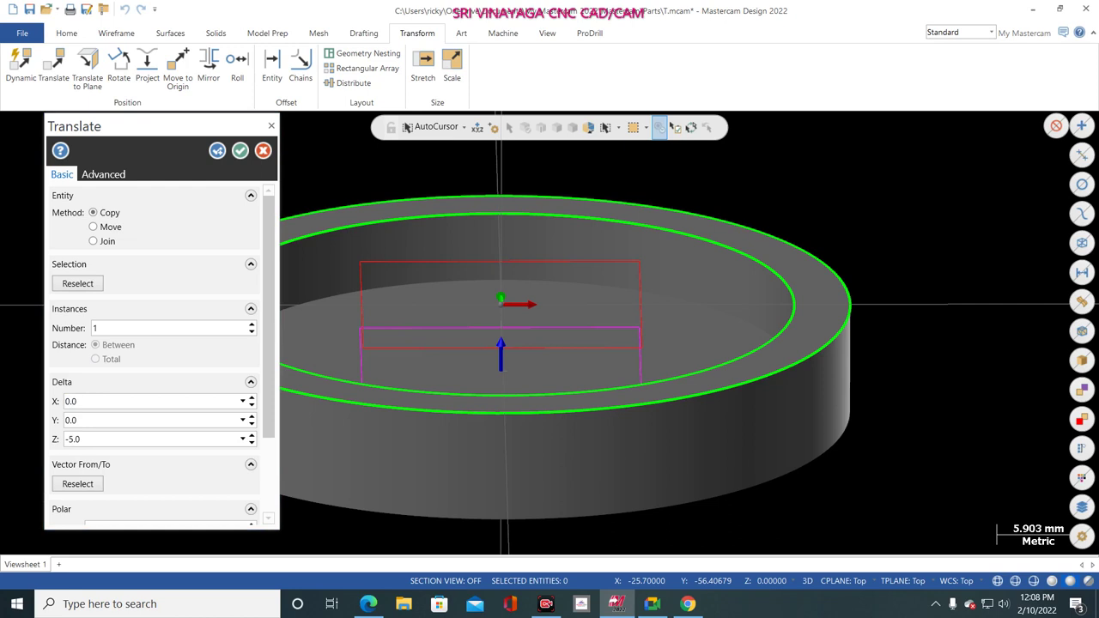
click(95, 227)
click(240, 150)
- In isometric view, set up an Add boss extrusion of the square, then switch to Google Meet
right_click(182, 171)
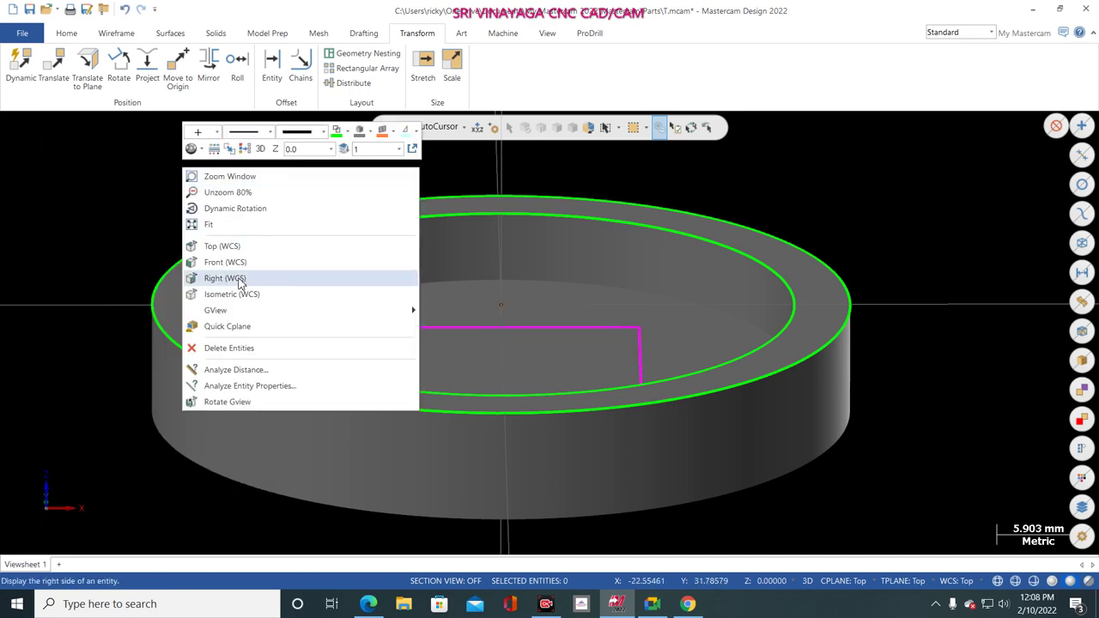
click(237, 291)
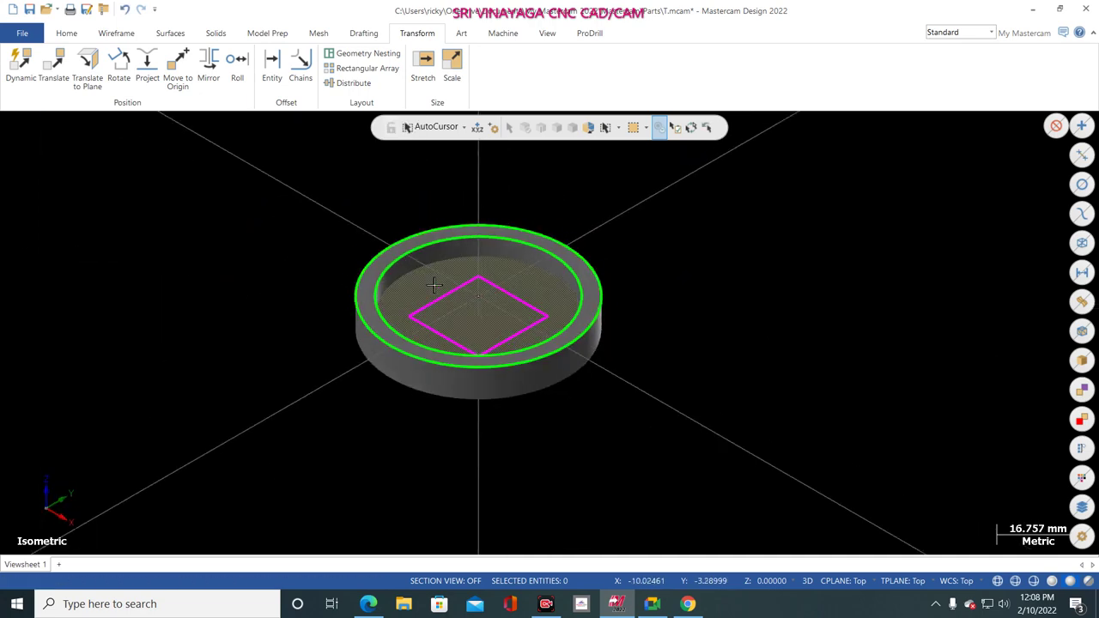
scroll(420, 296, up, 5)
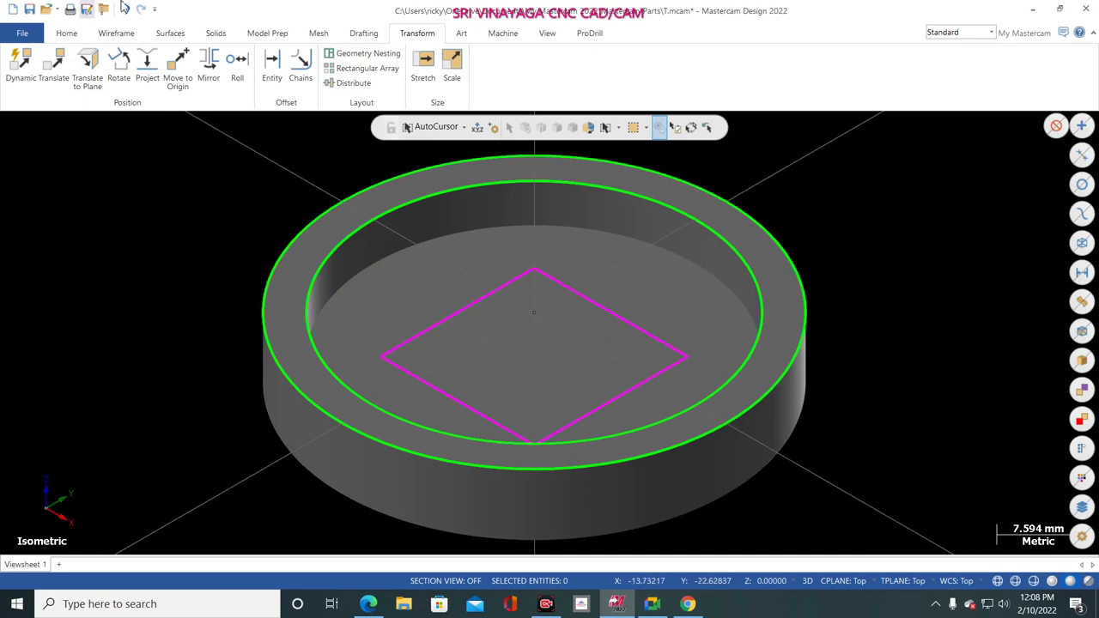
click(218, 36)
click(125, 72)
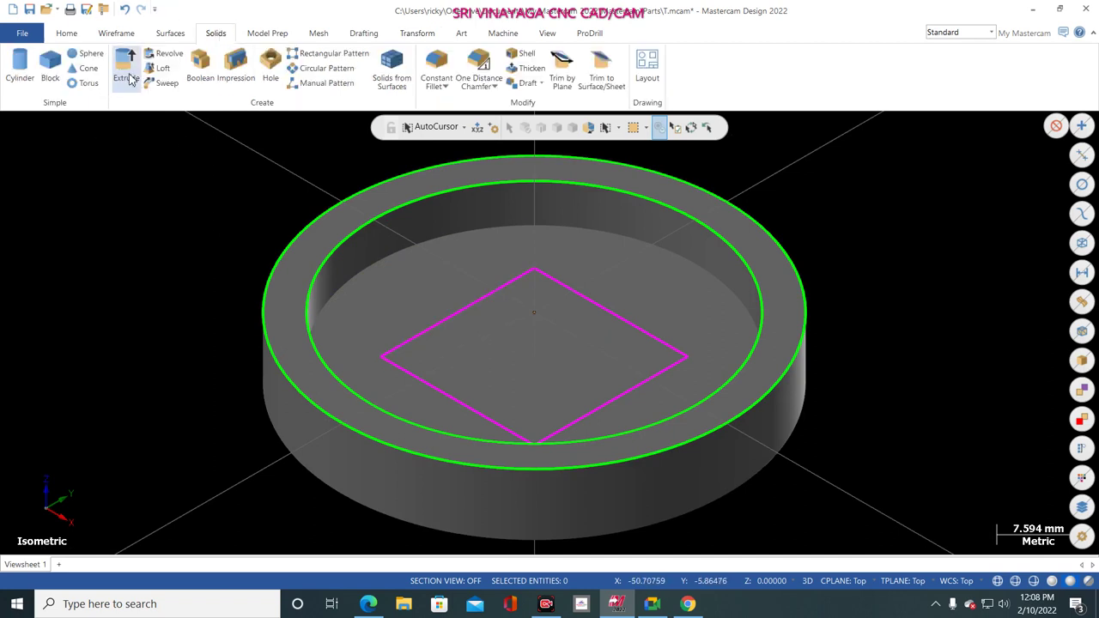
click(470, 309)
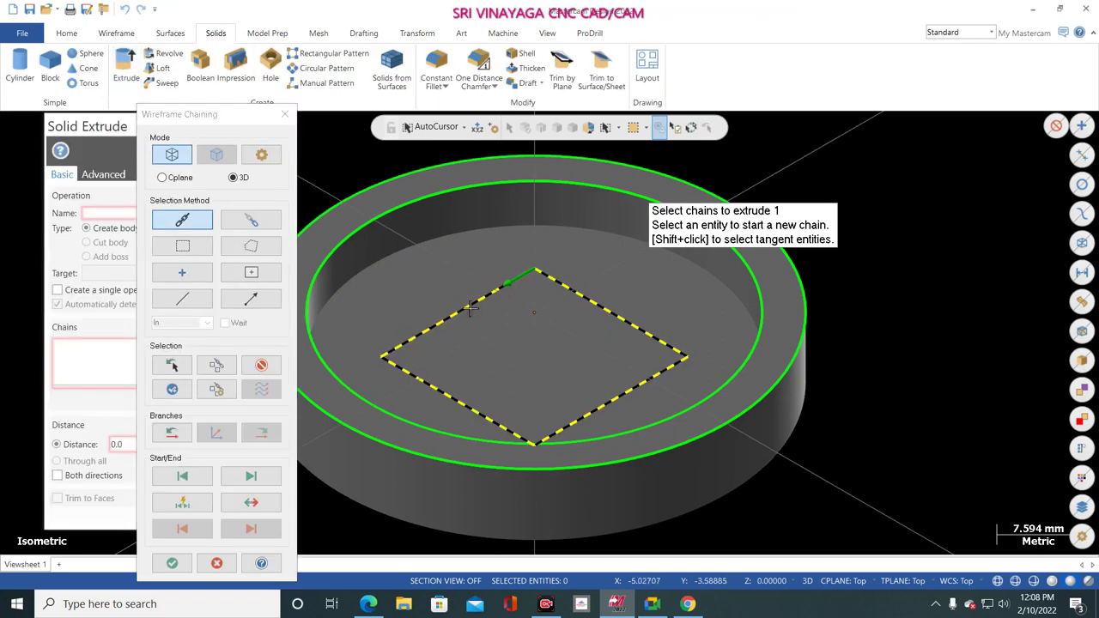
click(171, 563)
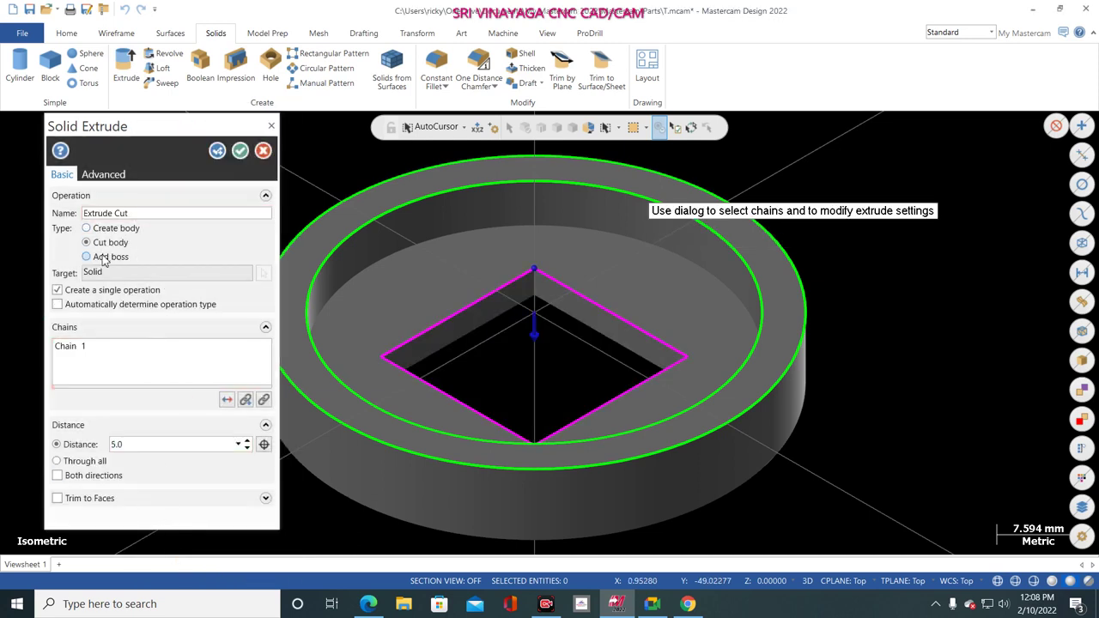
click(103, 256)
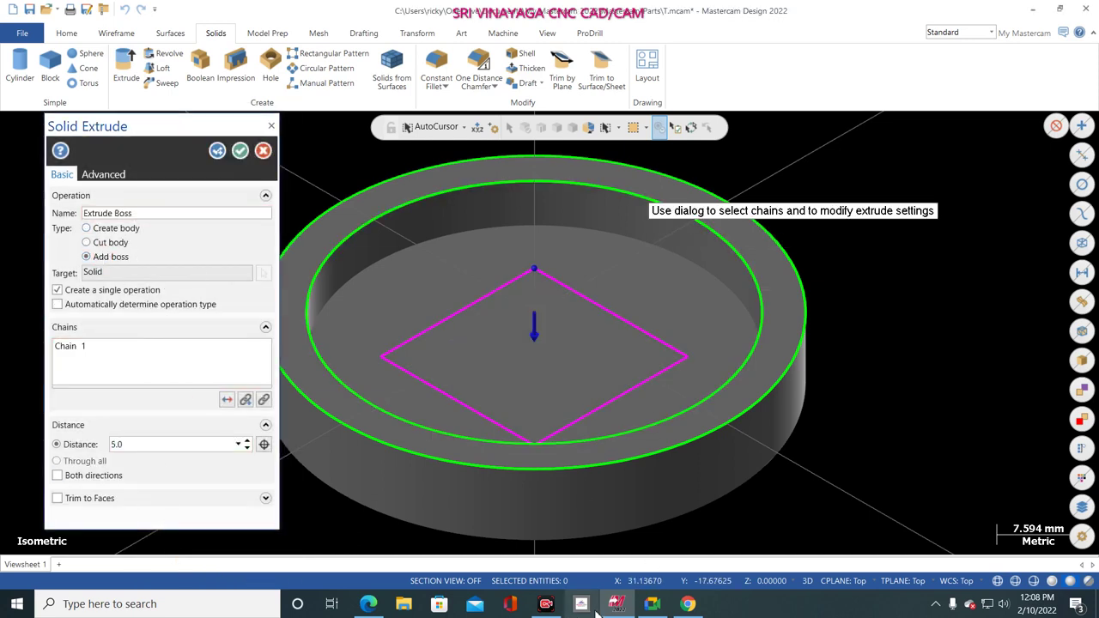
click(653, 604)
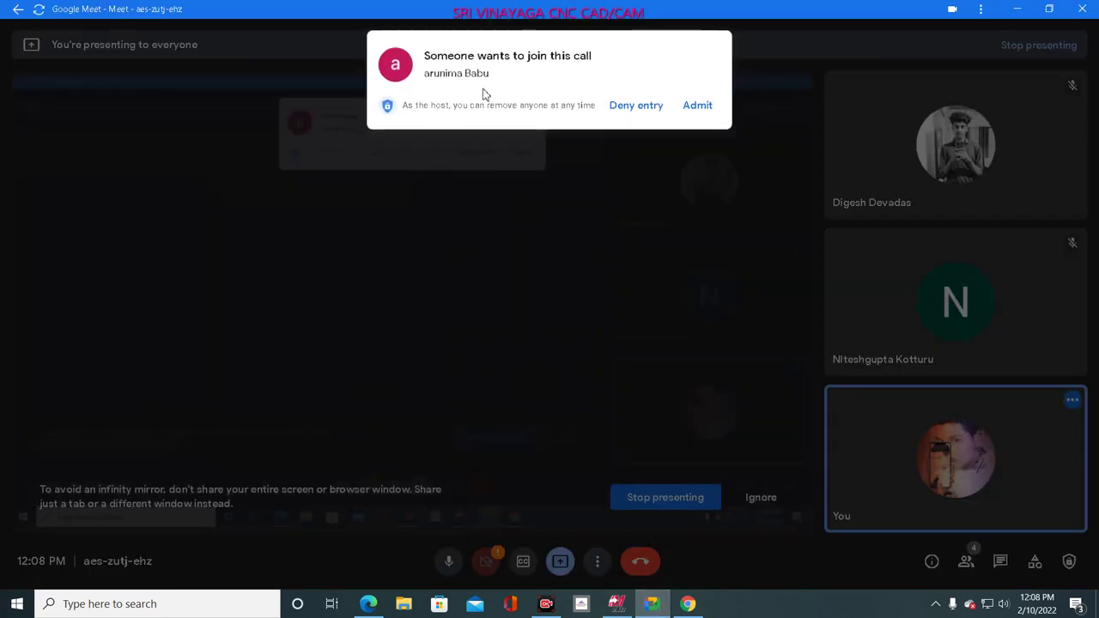
- Admit the waiting participant to the Meet call and return to Mastercam
click(693, 110)
click(1018, 12)
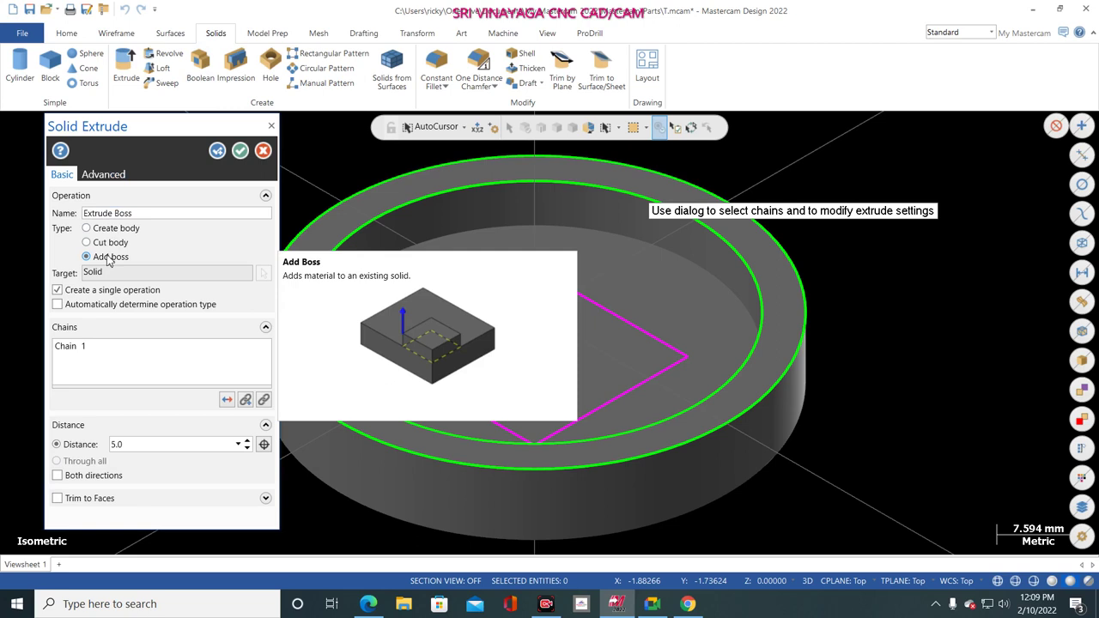
- Reverse the square's extrusion, set its distance to 24 mm, and create the block
click(228, 400)
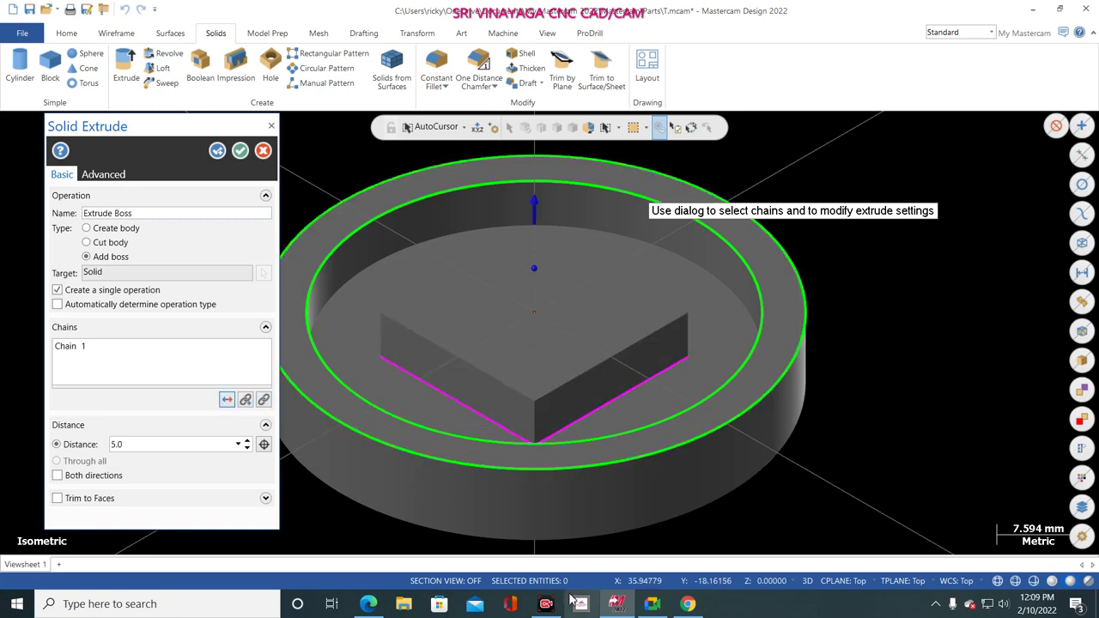
click(367, 603)
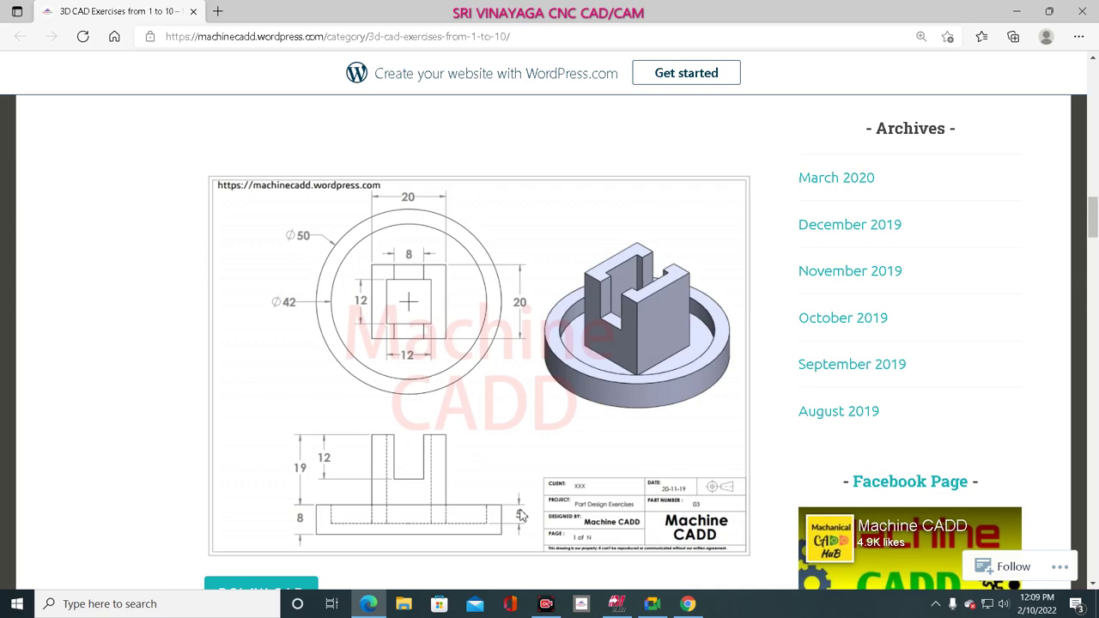
click(616, 603)
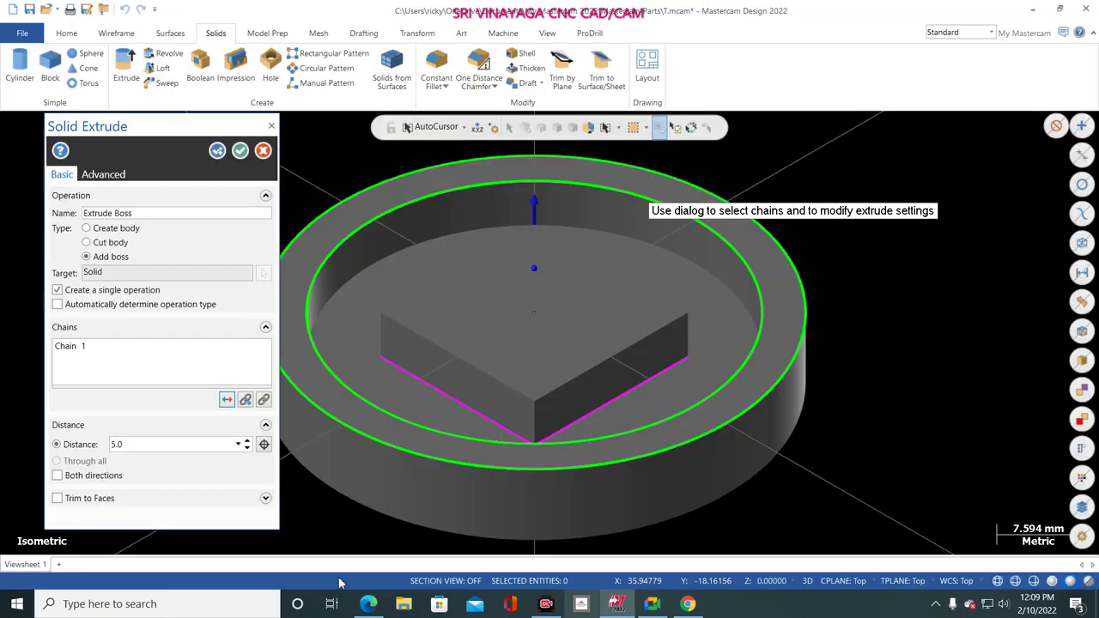
double_click(139, 445)
key(BackSpace)
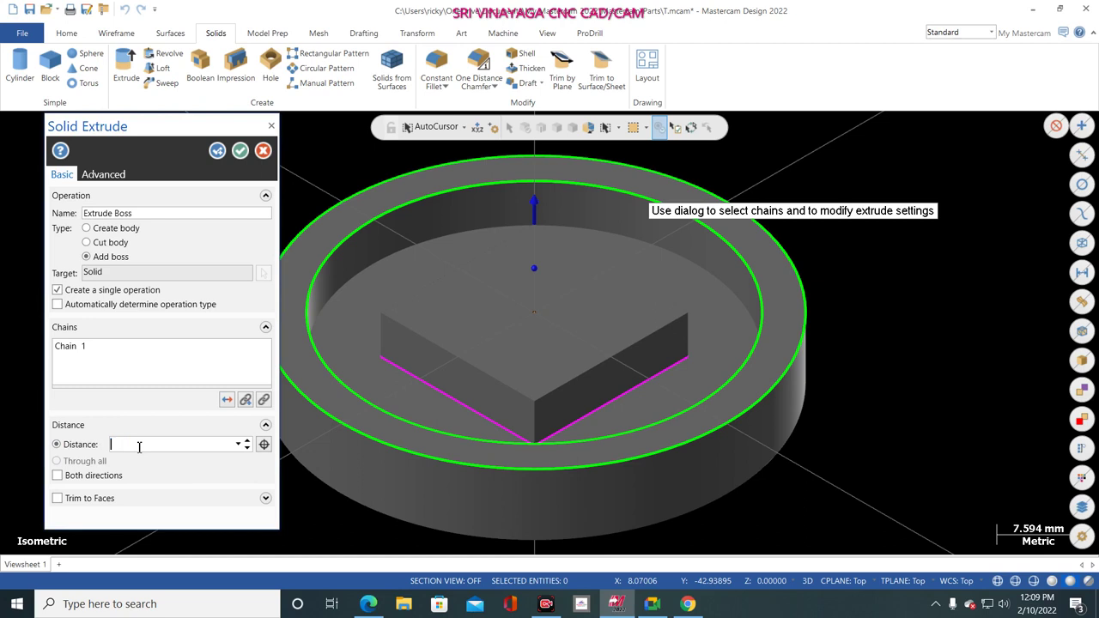
text(24)
key(Return)
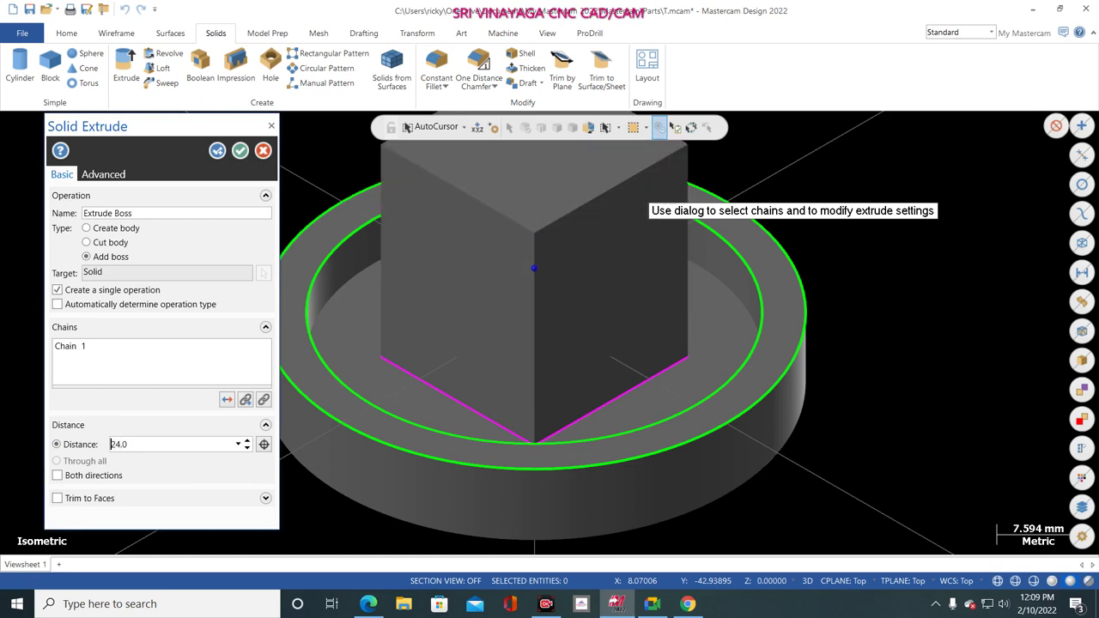
scroll(541, 479, down, 4)
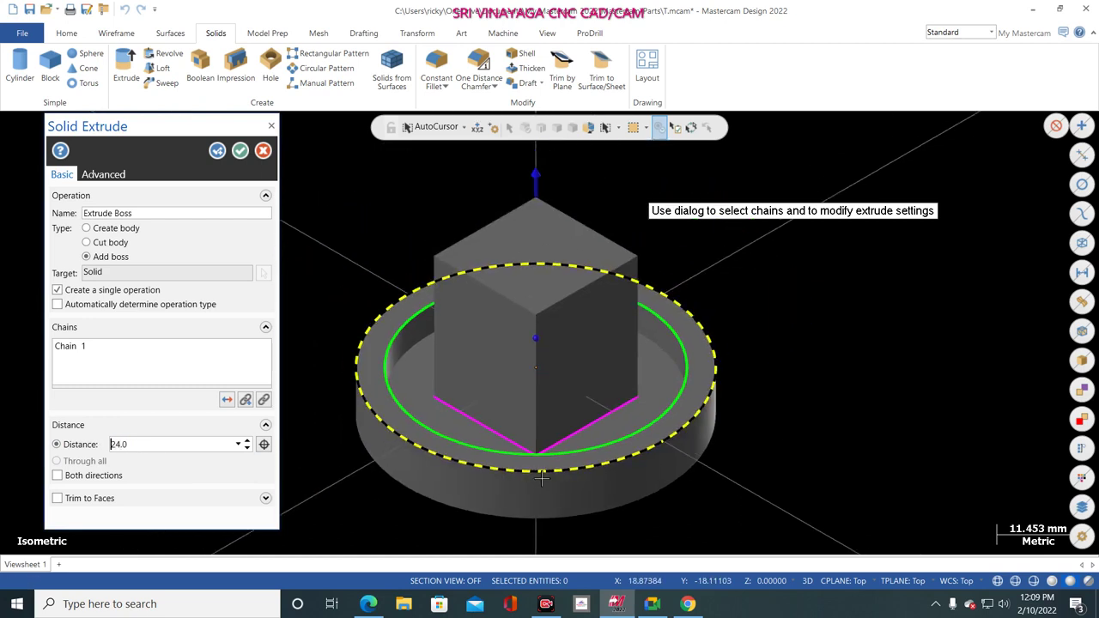
click(240, 151)
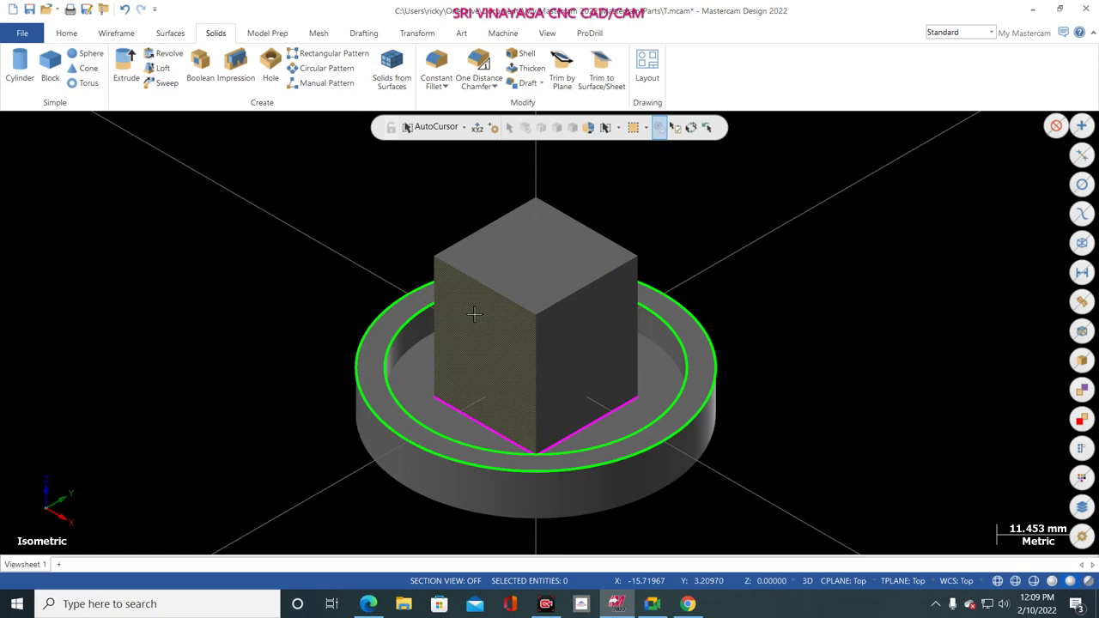
- Compare the finished block with the exercise drawing in the browser, then return to Mastercam
key(alt+Tab)
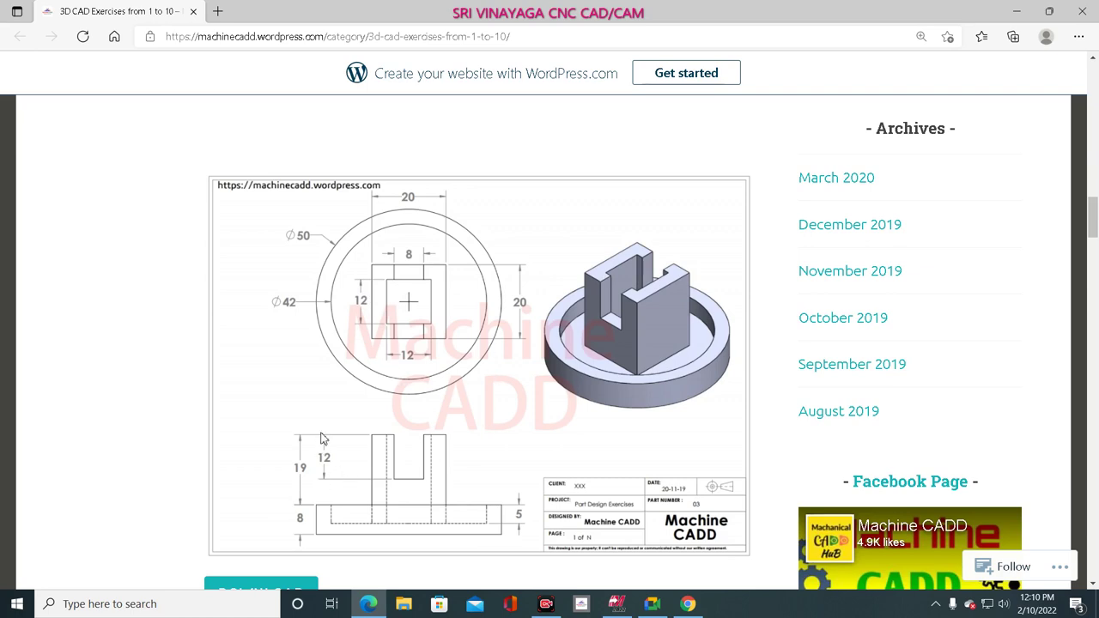
click(613, 605)
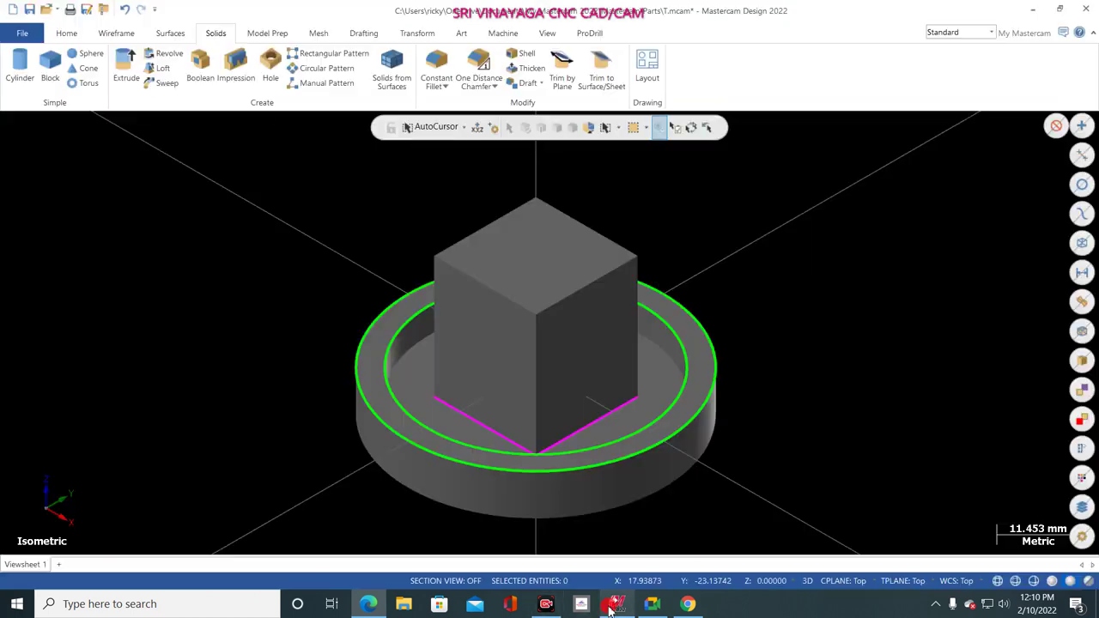
- In Top (WCS) view, start a rectangle anchored at its centre on the origin
right_click(150, 273)
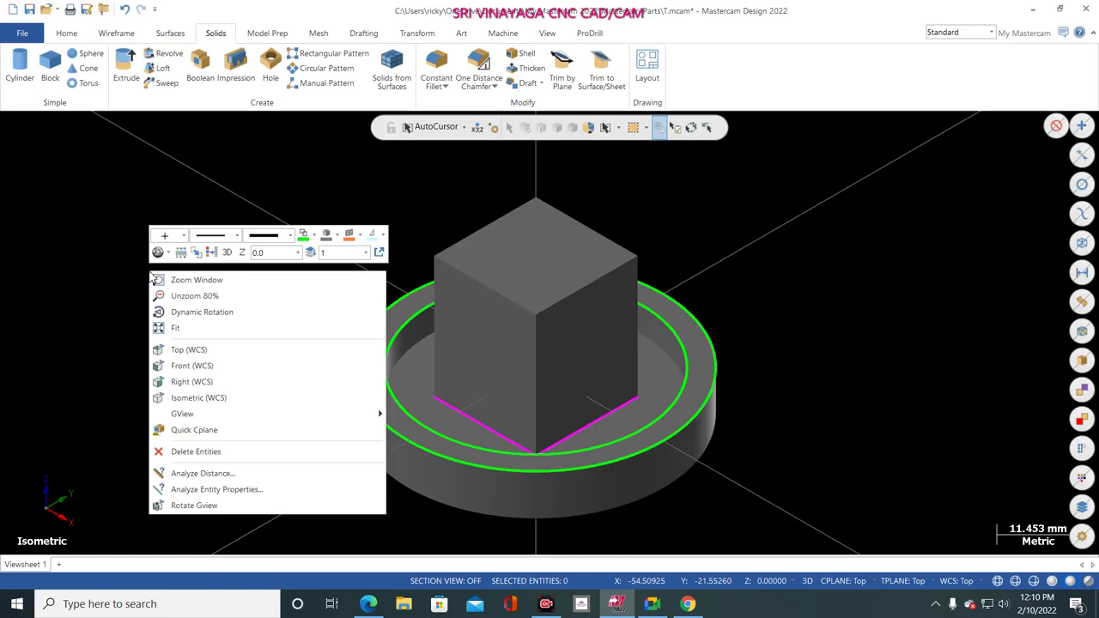
click(216, 350)
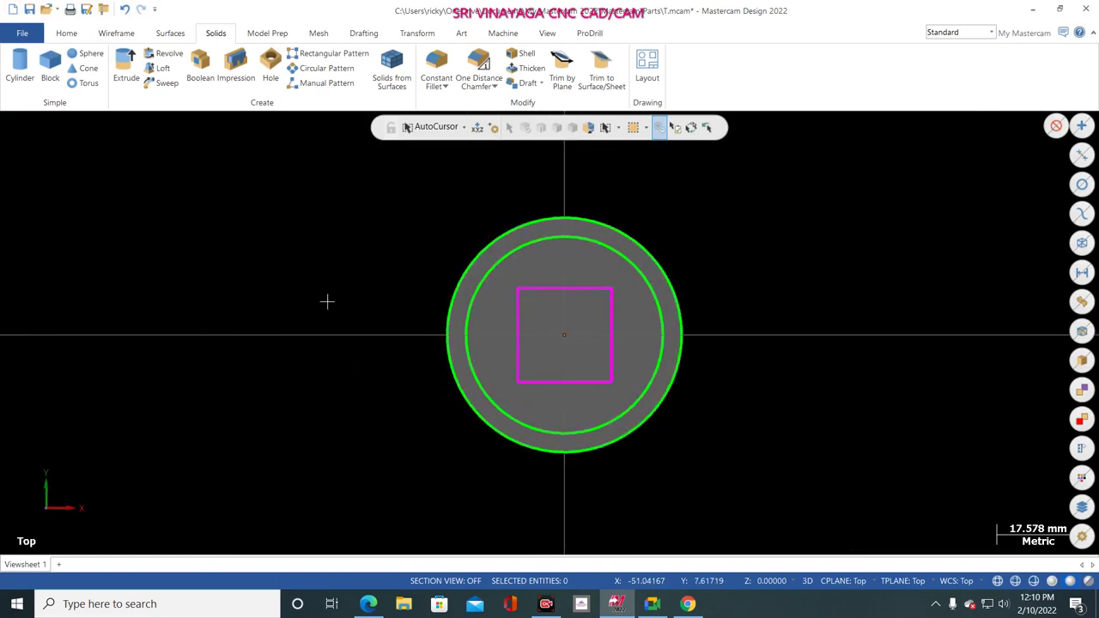
scroll(326, 300, up, 1)
click(117, 34)
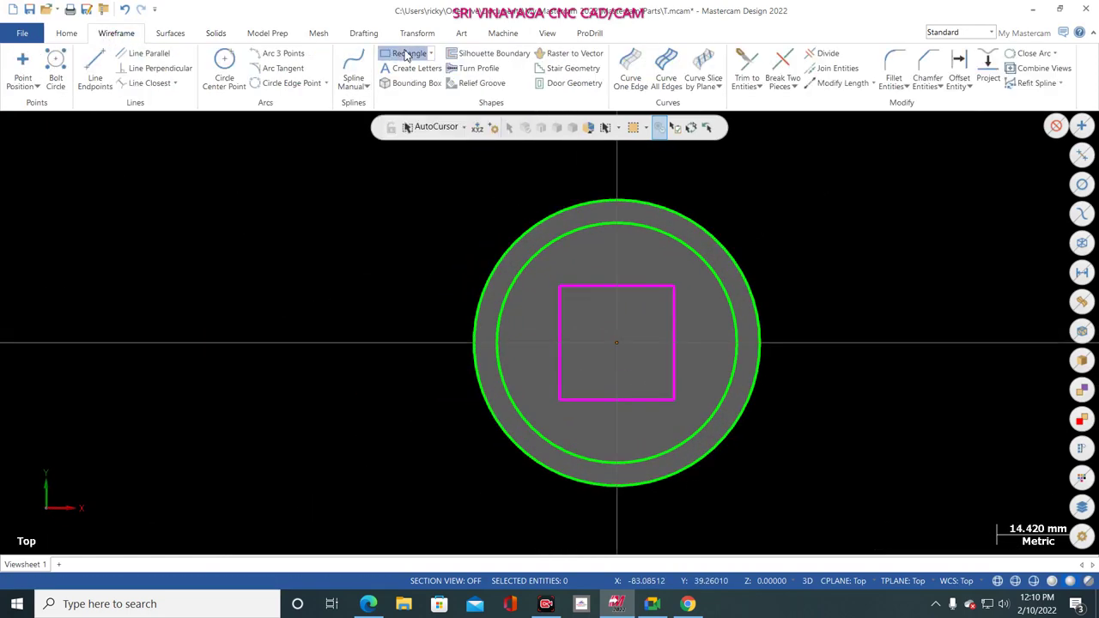
click(407, 53)
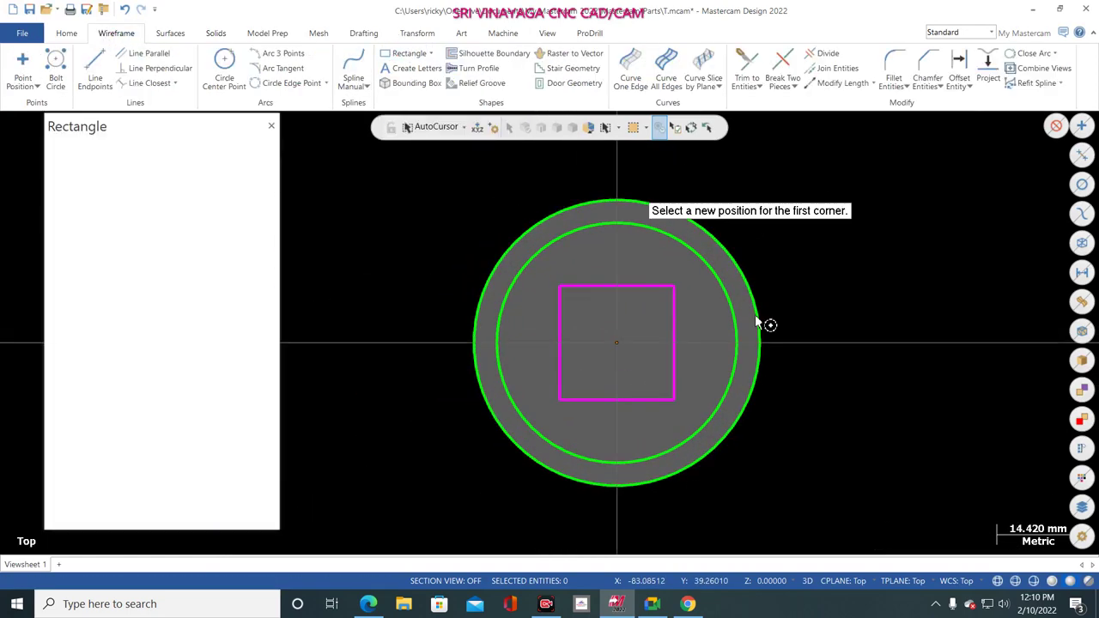
click(615, 342)
- Set width and height to 12, create the square, and return to Isometric view
click(178, 278)
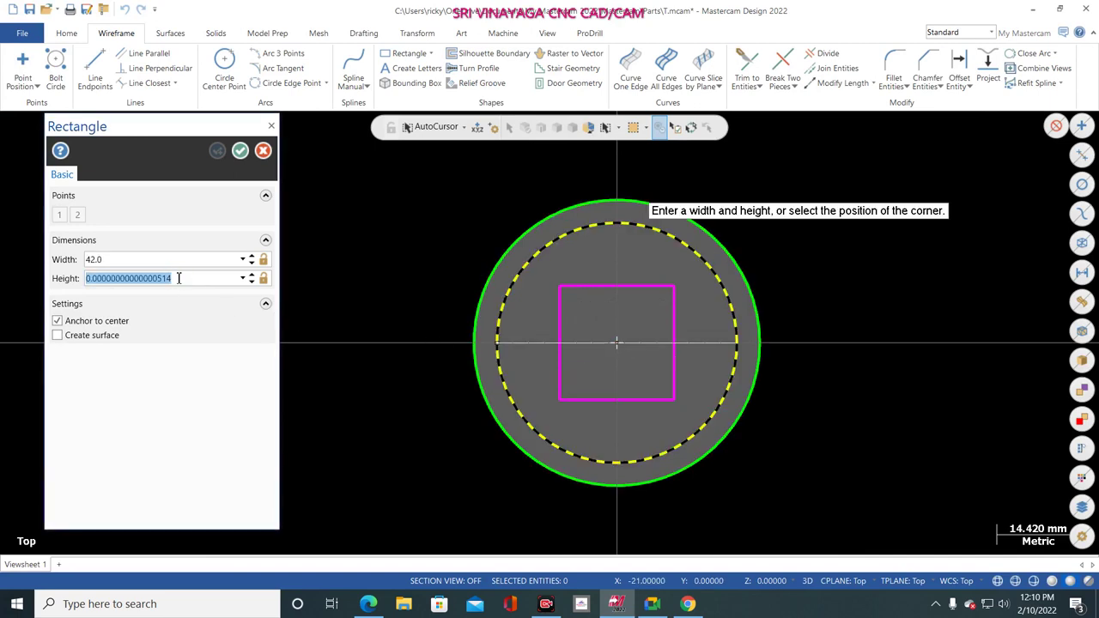
text(12.0)
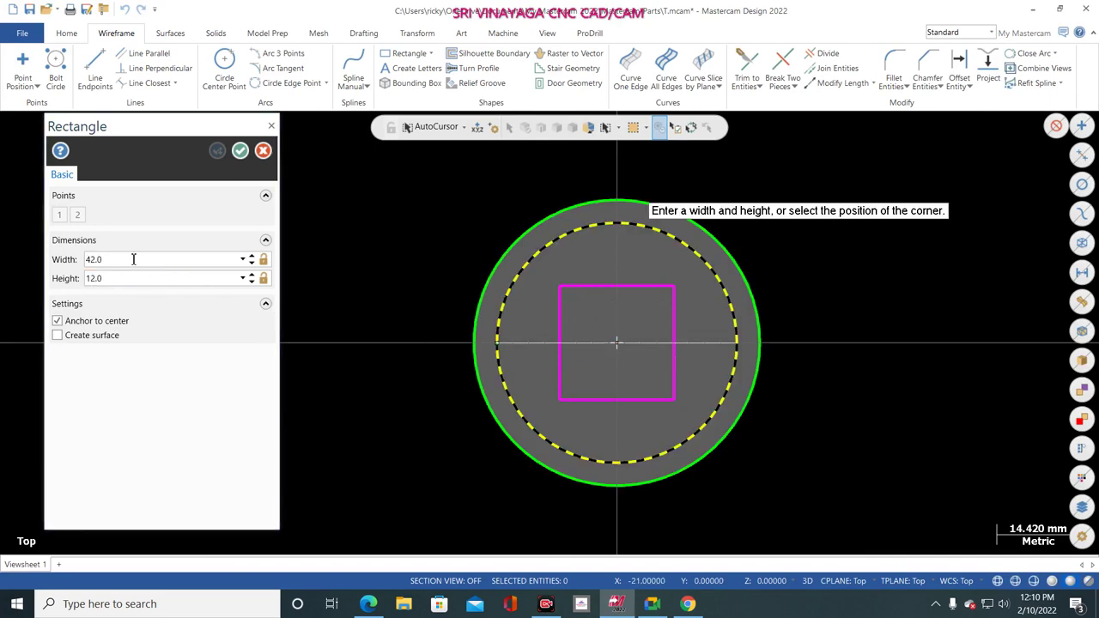
double_click(133, 259)
text(12)
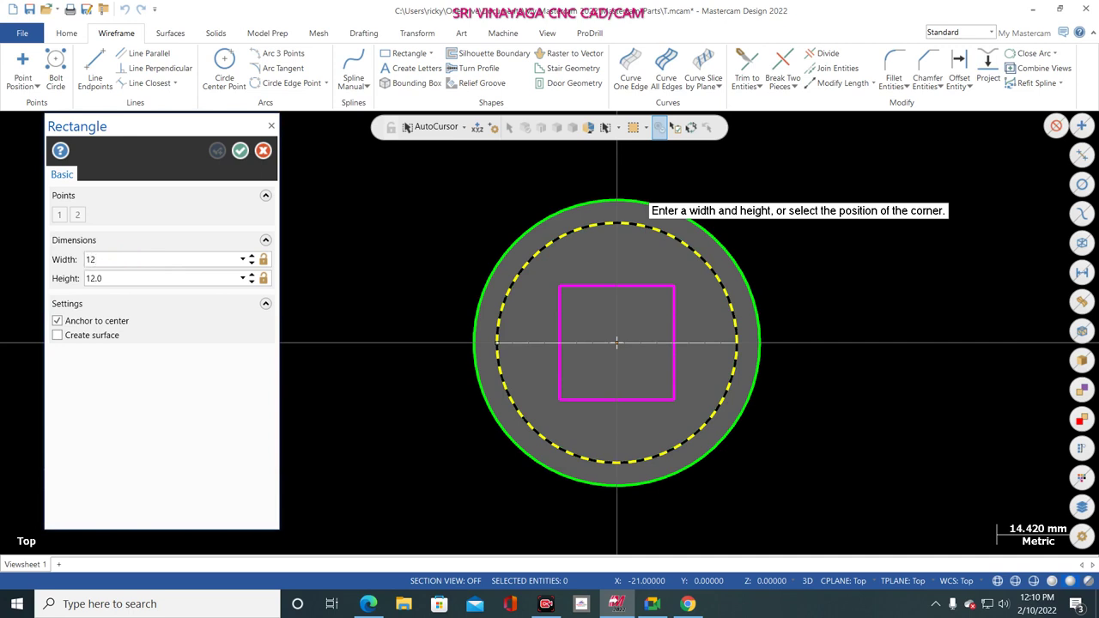
key(Return)
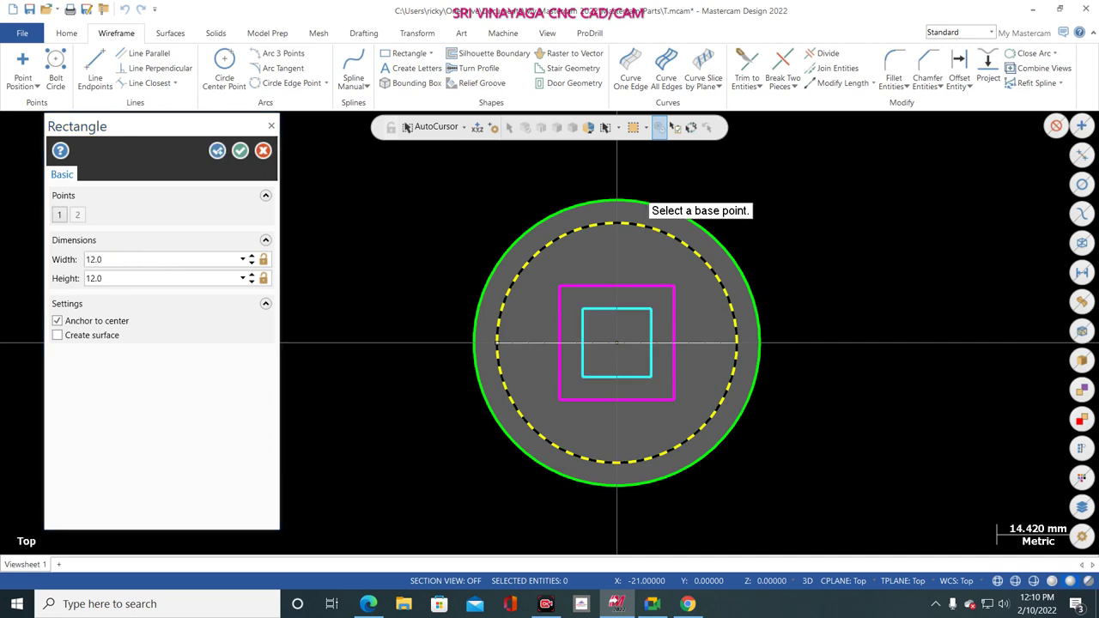
click(240, 151)
right_click(232, 211)
click(272, 332)
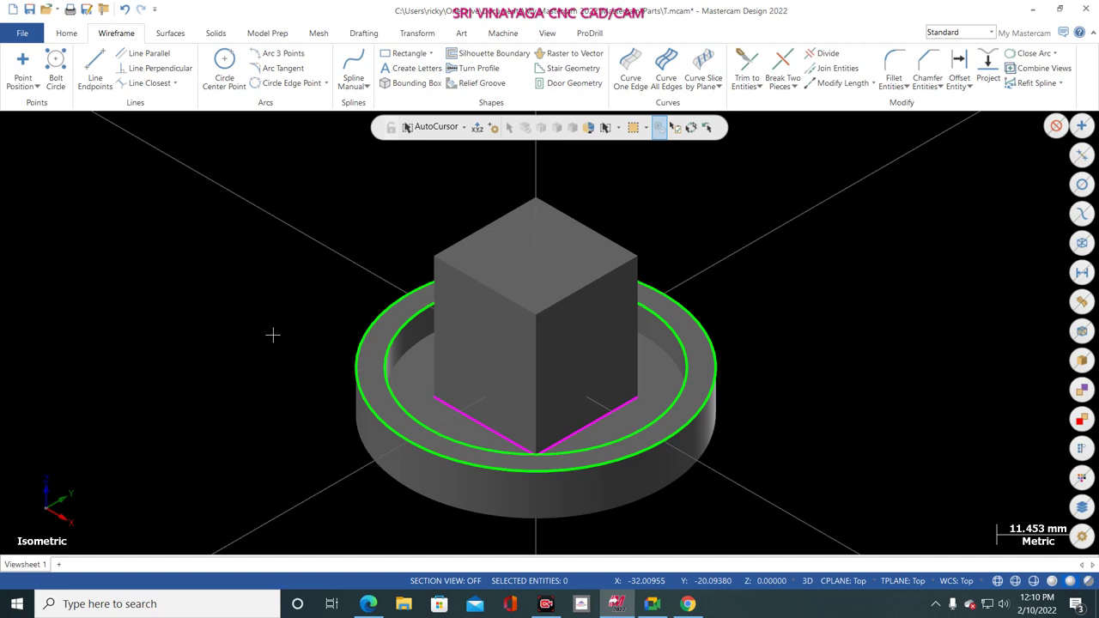
- Turn on translucency for the solids and switch to the Front view
right_click(289, 183)
click(482, 339)
key(alt+t)
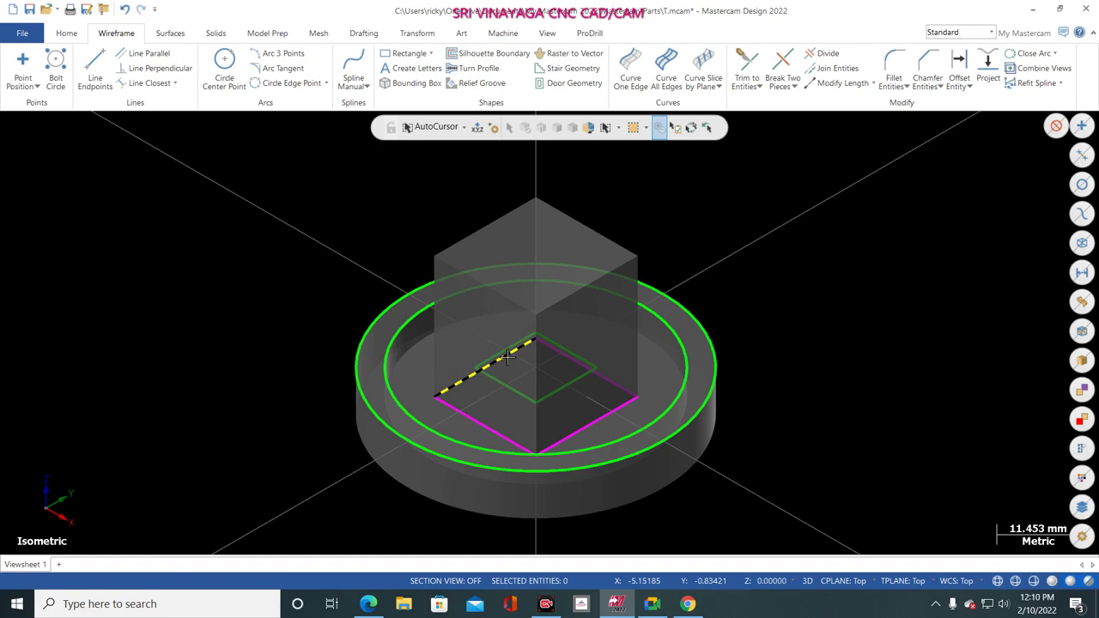
right_click(297, 252)
key(Escape)
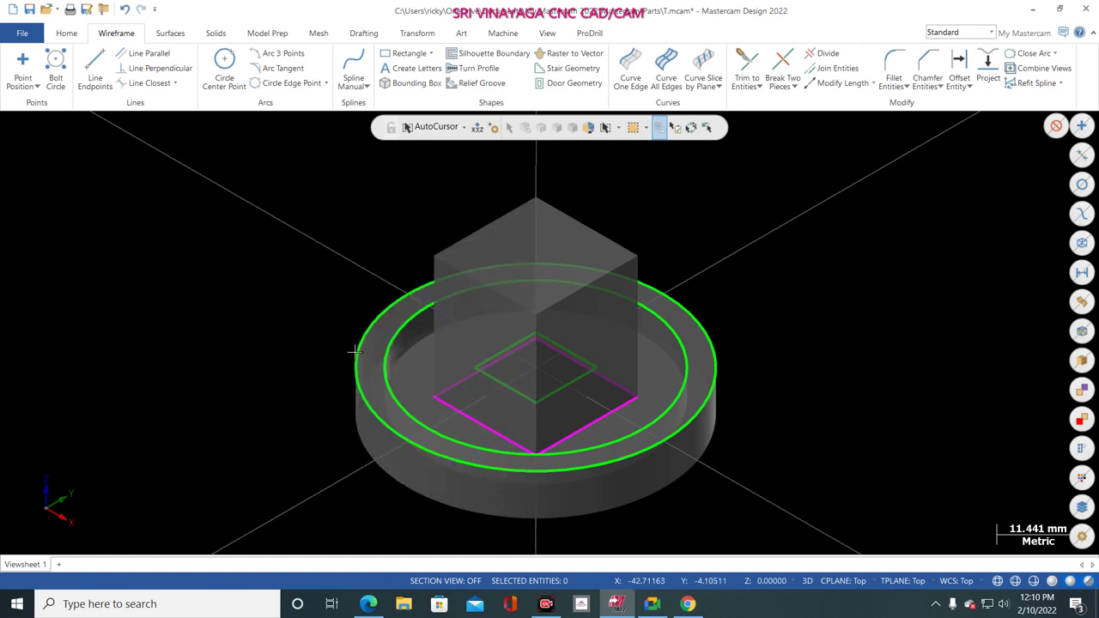
key(alt+2)
click(547, 32)
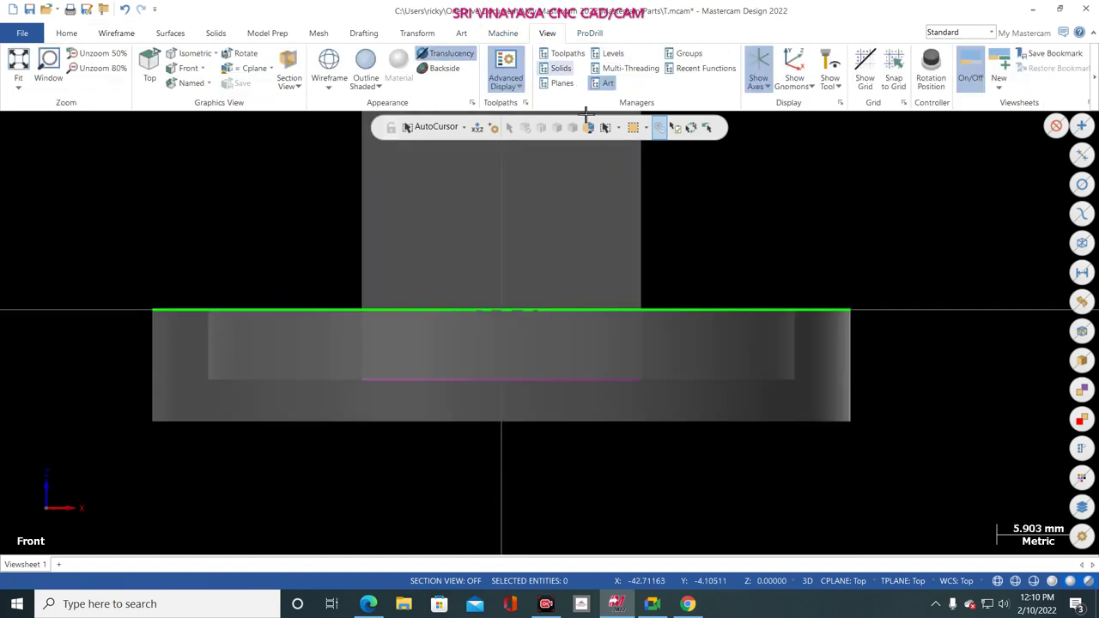
- Turn on Show Gnomons, zoom in on the origin, and return to Isometric (WCS) view
click(795, 67)
scroll(446, 294, up, 2)
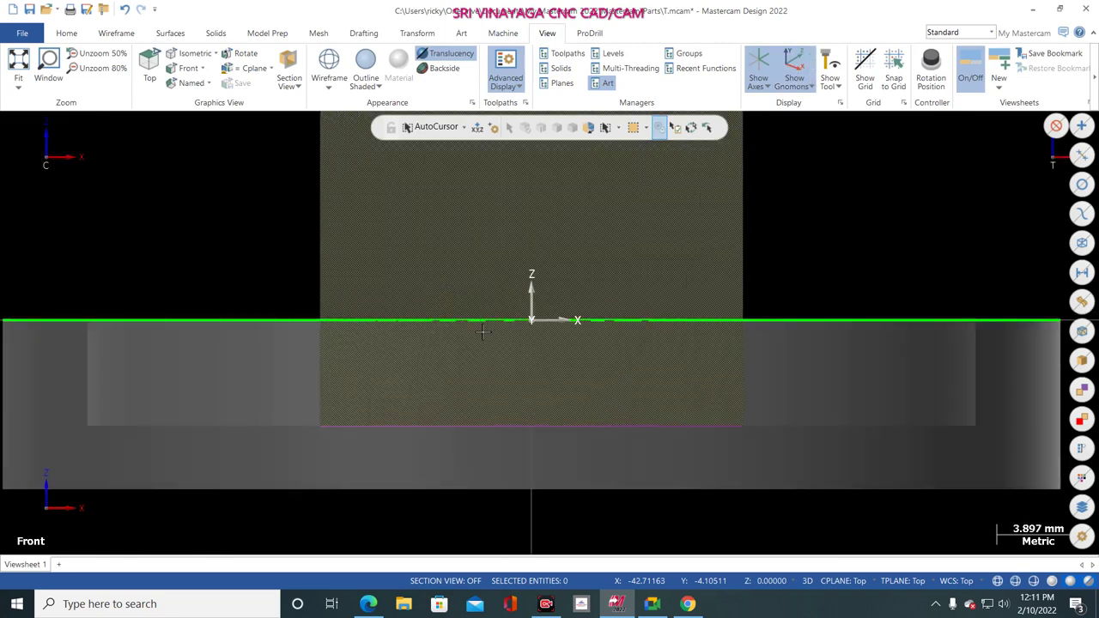
scroll(483, 332, up, 2)
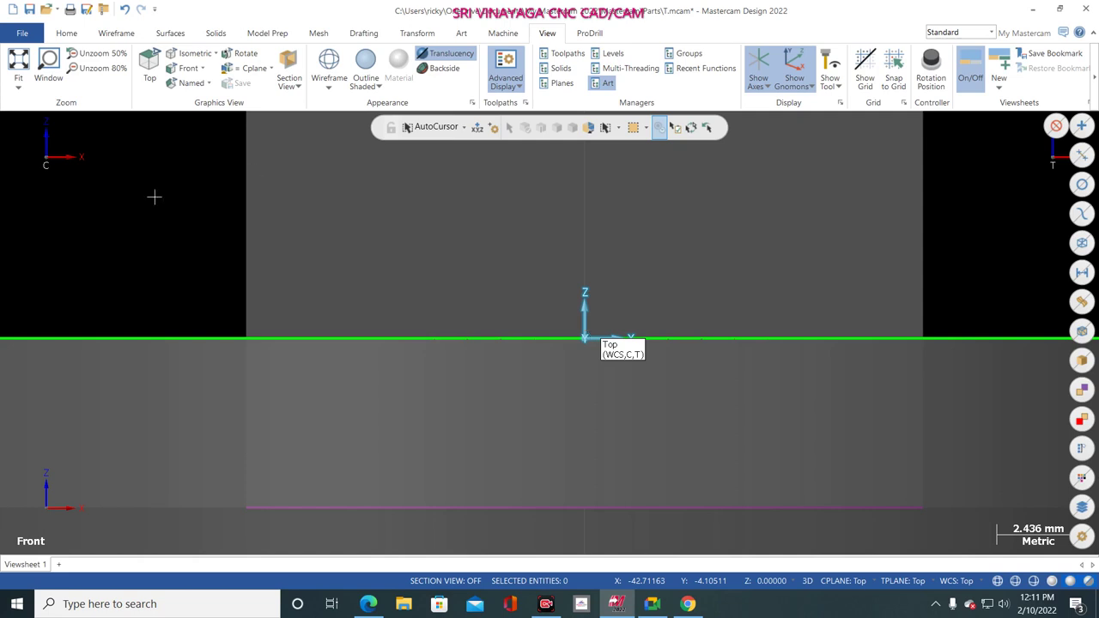
right_click(184, 209)
click(225, 336)
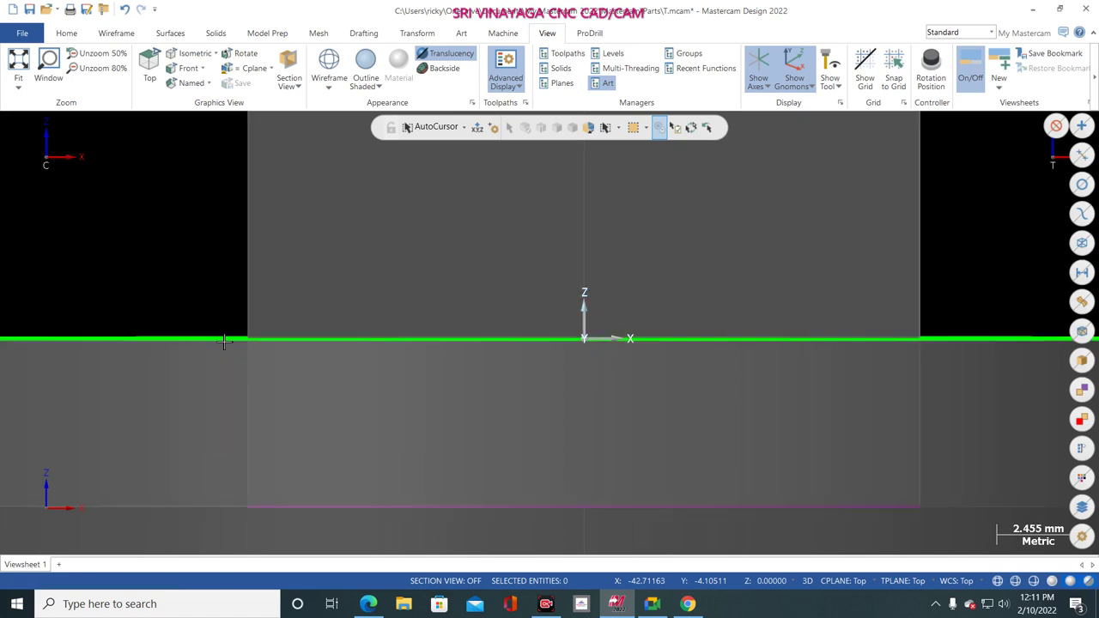
- Set up a Translate of the 12 mm square with Z 19.0, checking the reference drawing's height
click(414, 34)
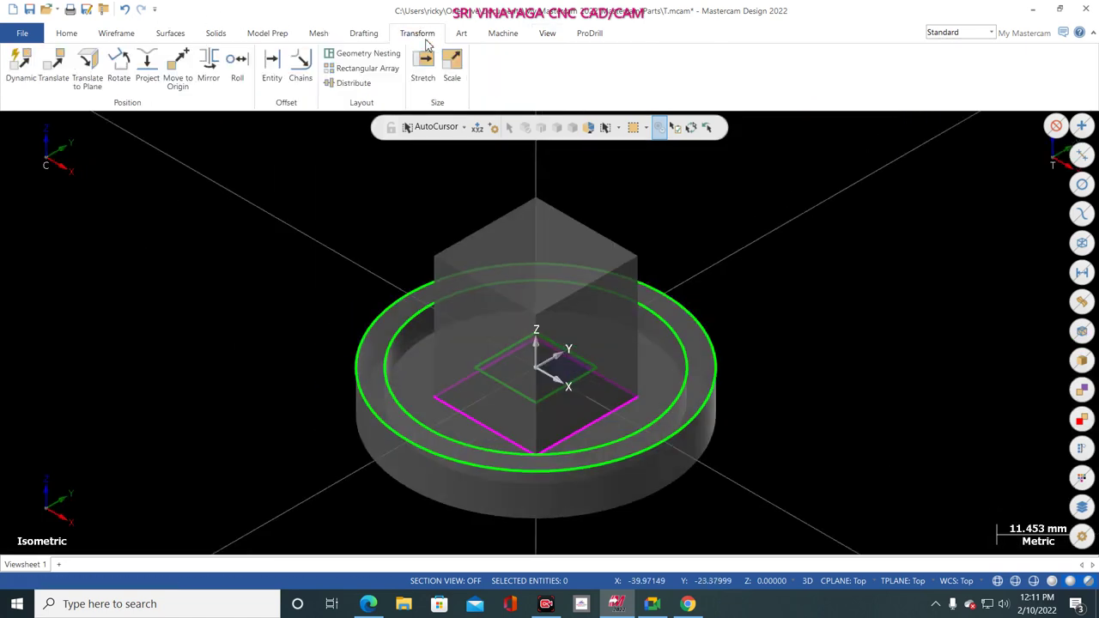
click(55, 71)
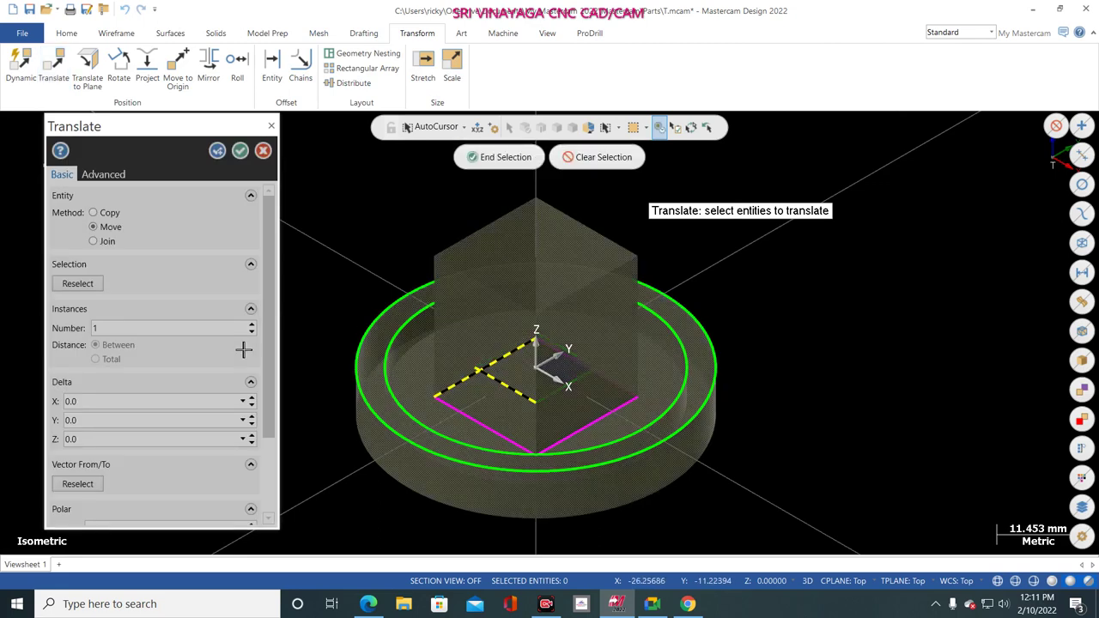
click(606, 157)
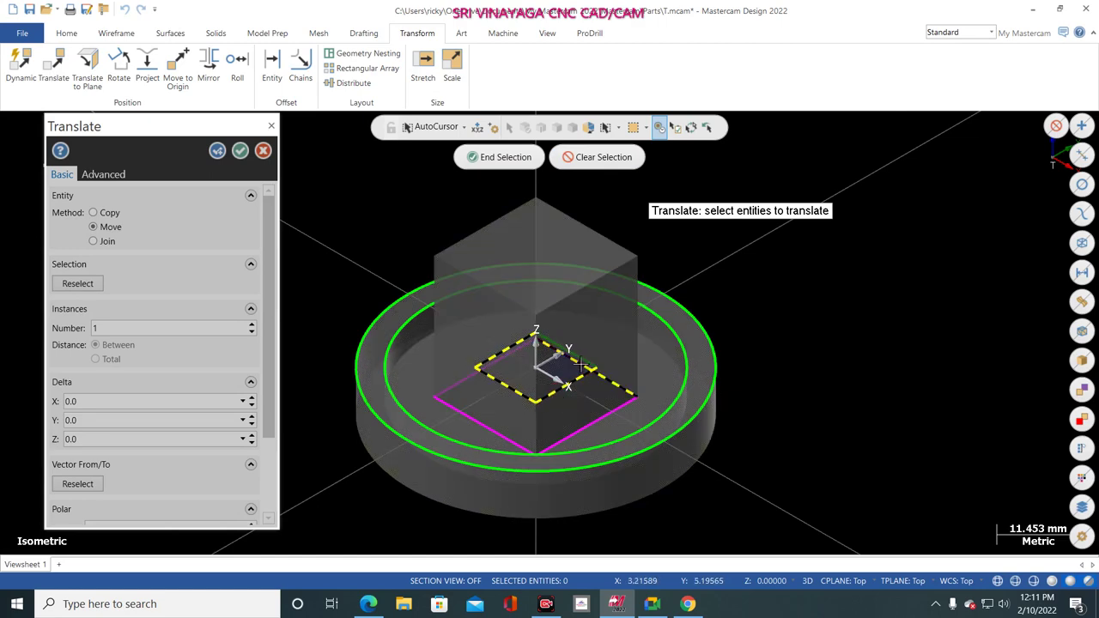
click(498, 157)
click(98, 437)
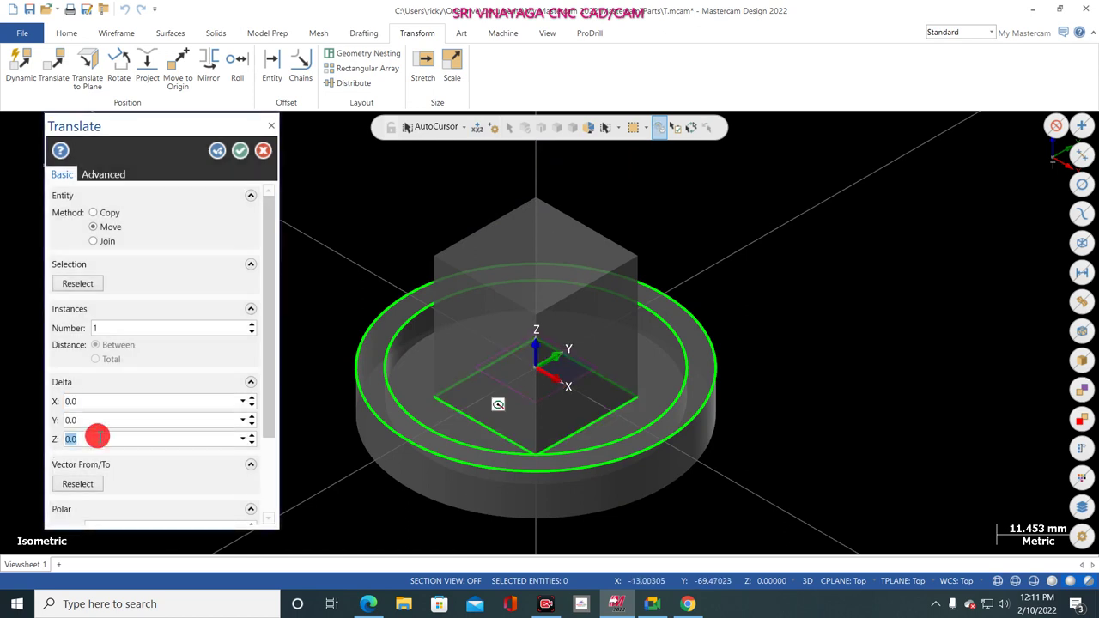
text(19.0)
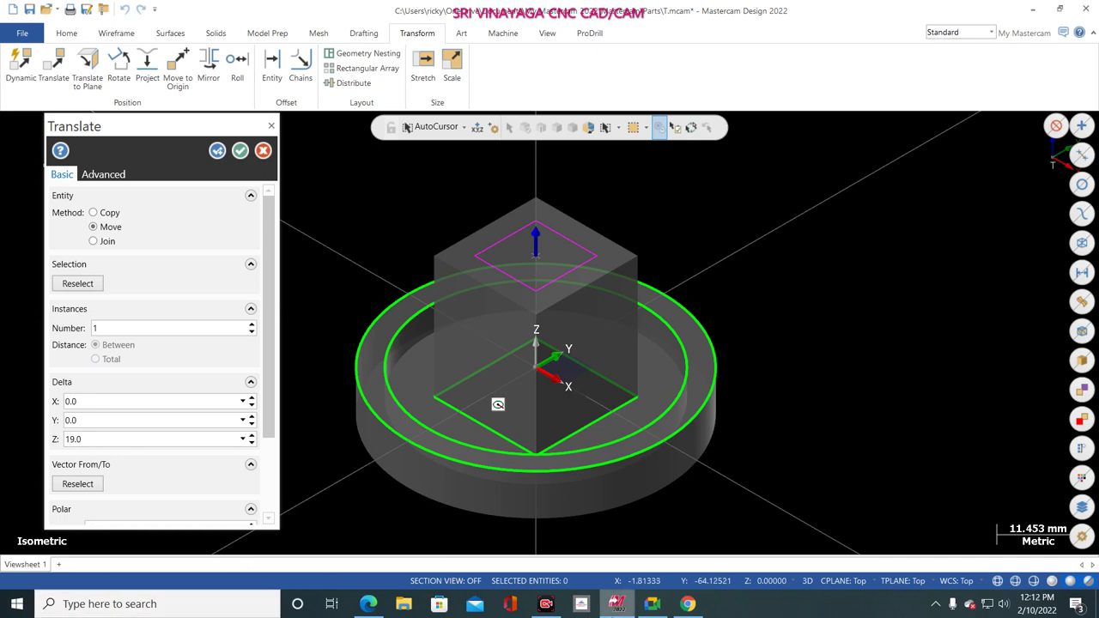
click(582, 605)
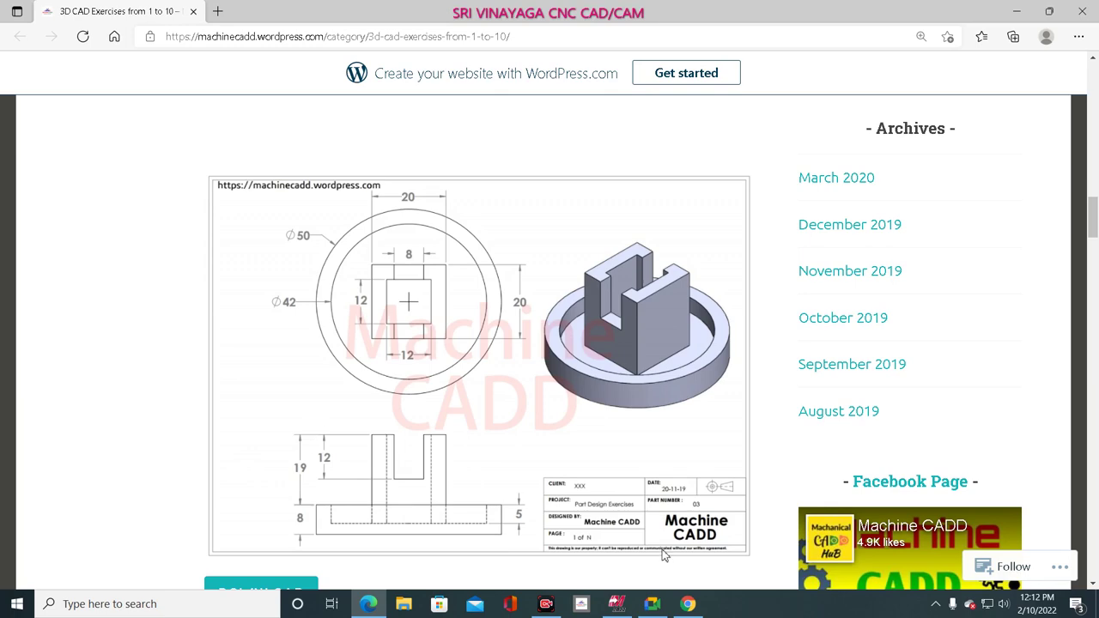
click(616, 604)
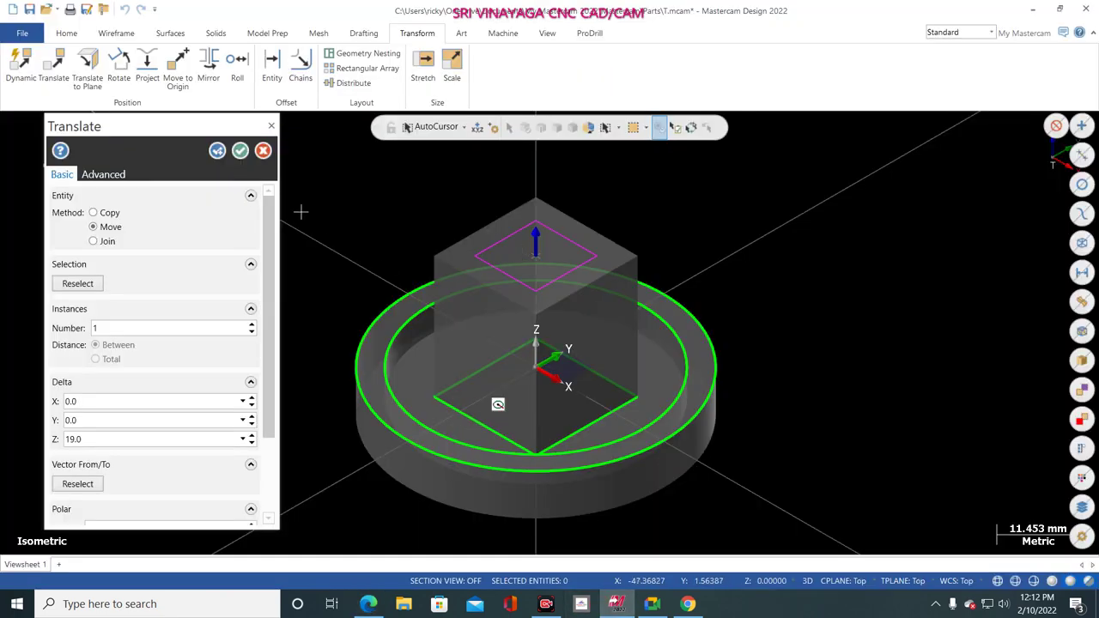
- Apply the 19 mm upward move to the 12 mm square
click(240, 151)
right_click(240, 201)
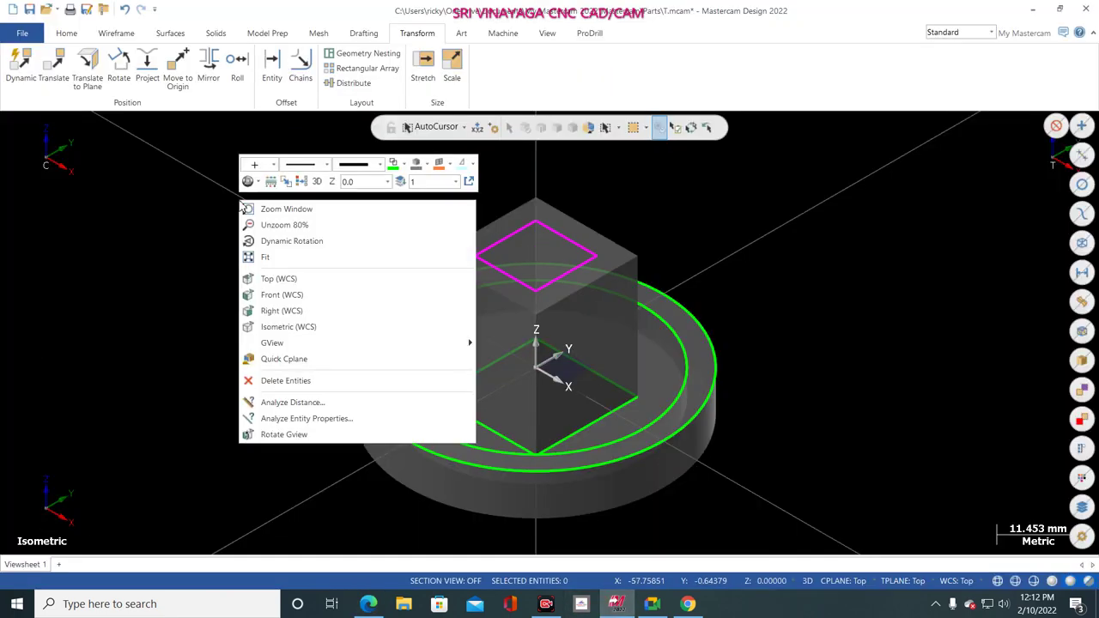
click(185, 247)
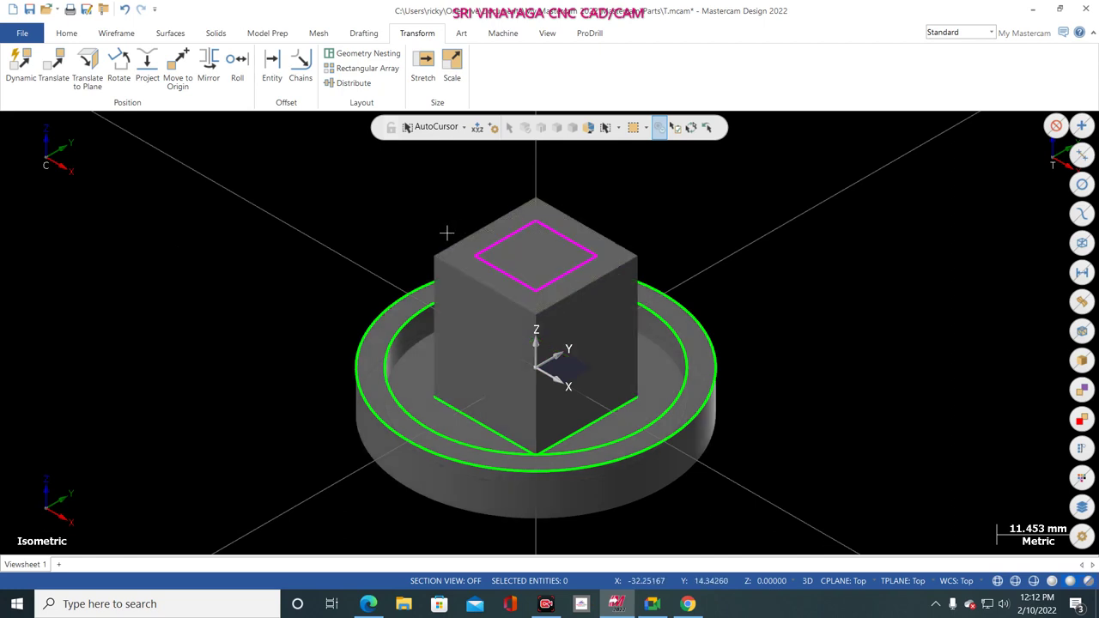
- Delete the moved square from the block's top
click(567, 264)
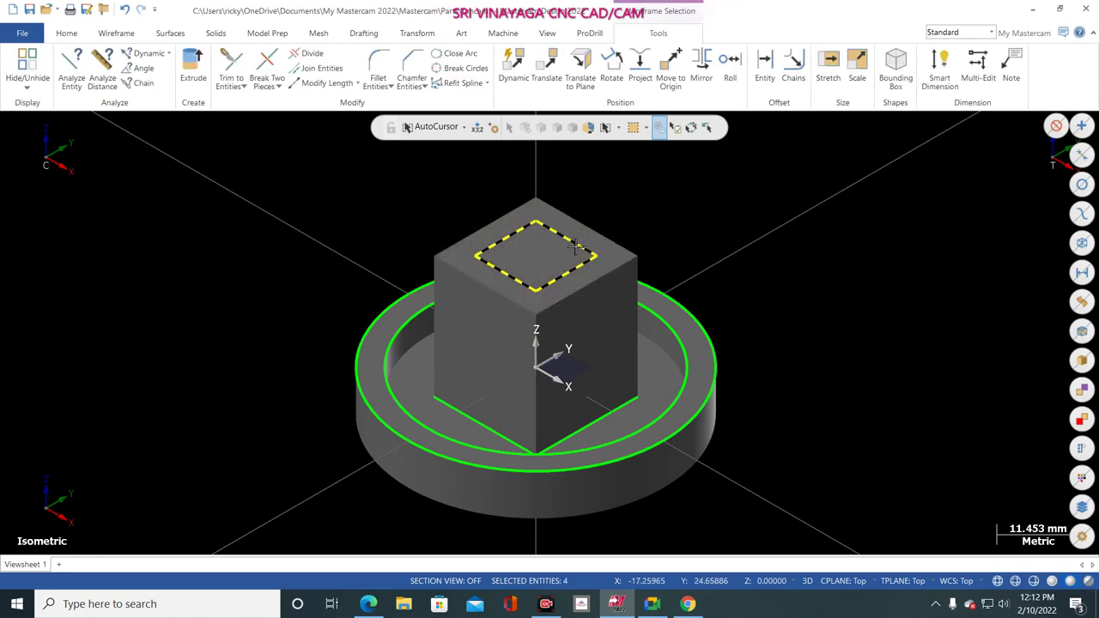
key(Delete)
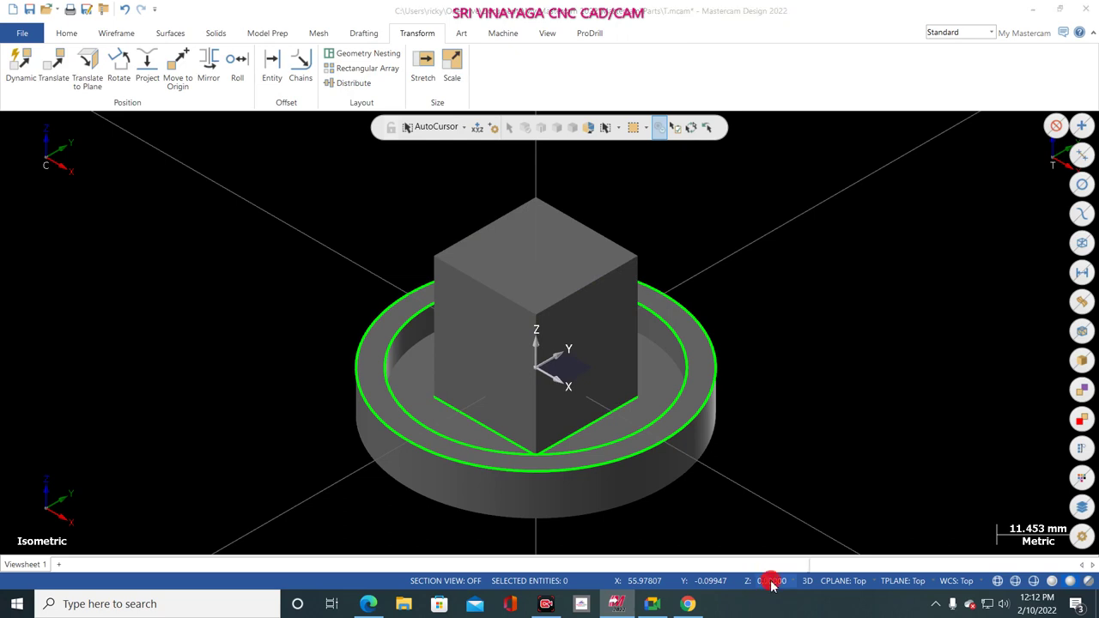
click(771, 582)
- Set the status-bar construction depth Z to 19
text(19)
key(Return)
click(774, 583)
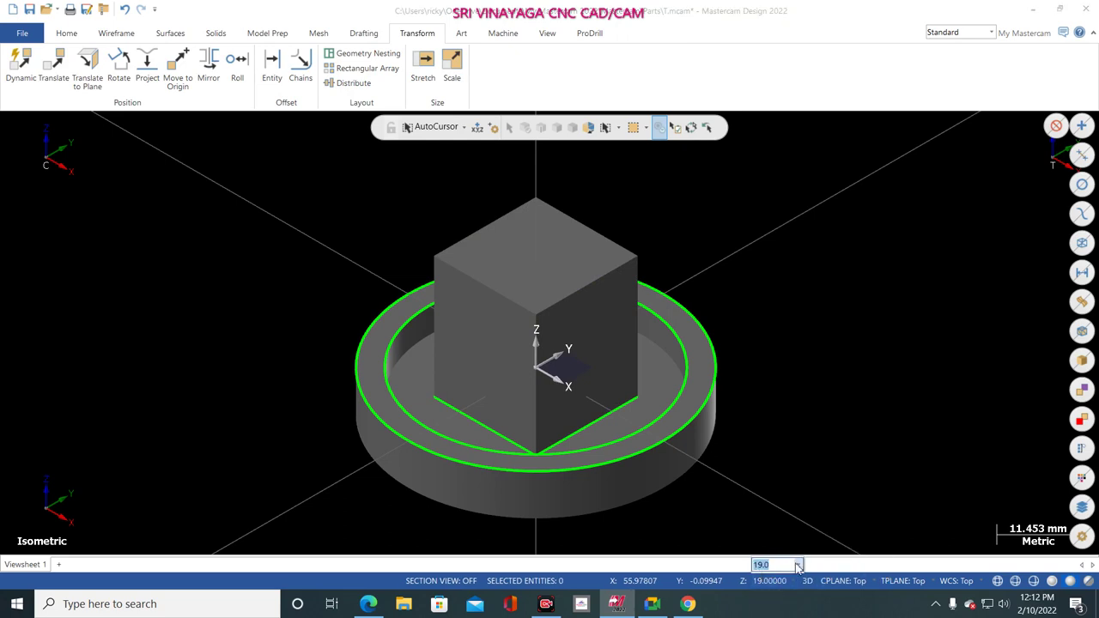
key(Escape)
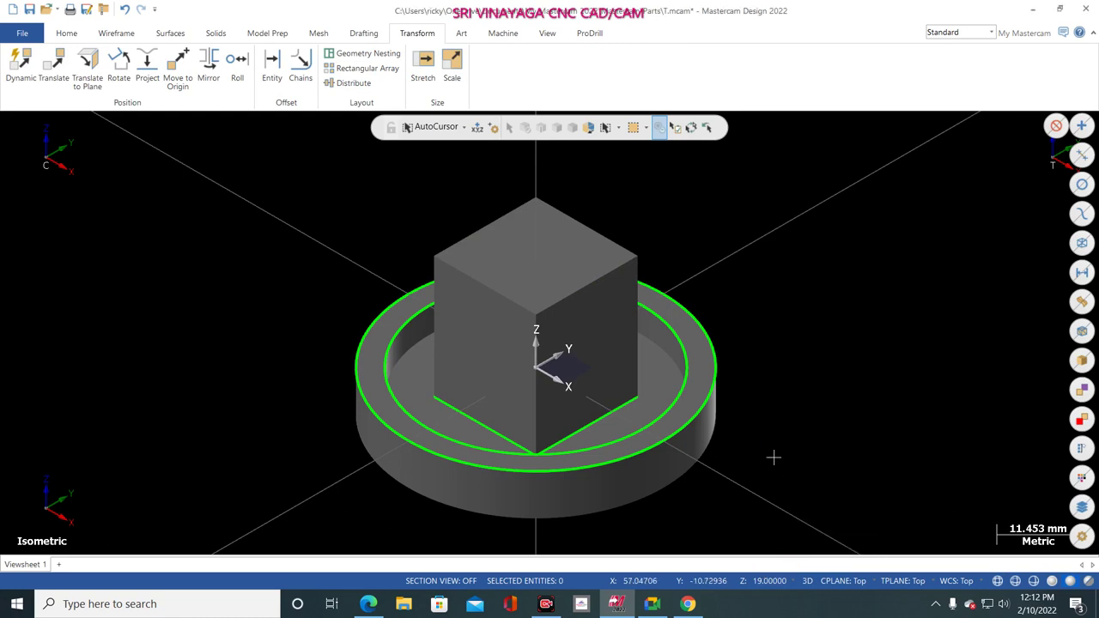
- In Top view, start a rectangle anchored at its centre on the origin
right_click(253, 179)
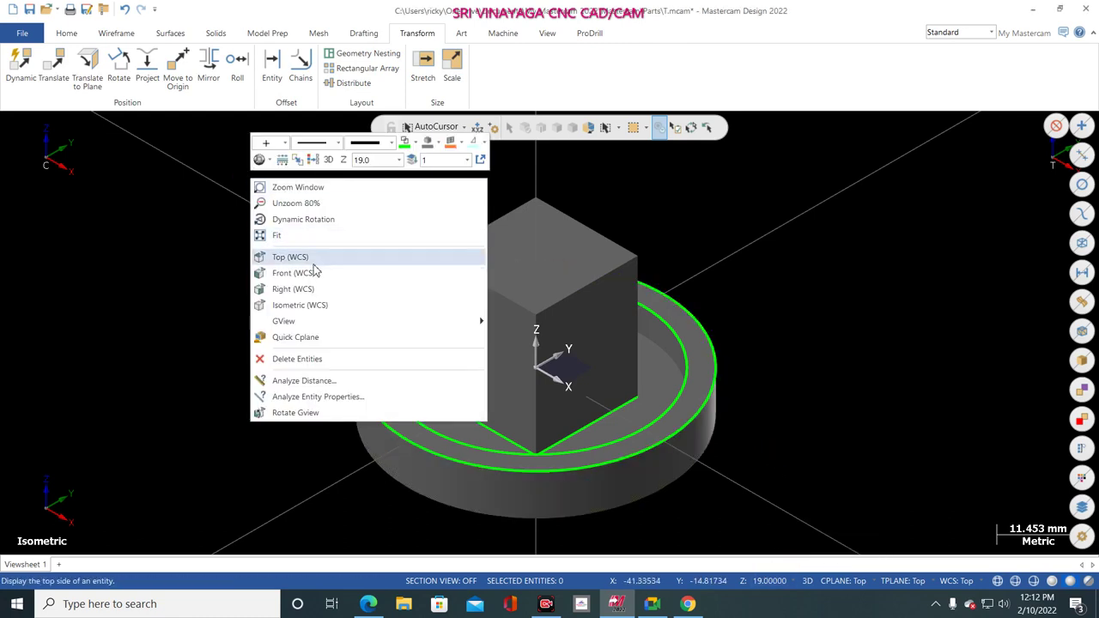
click(311, 259)
click(116, 32)
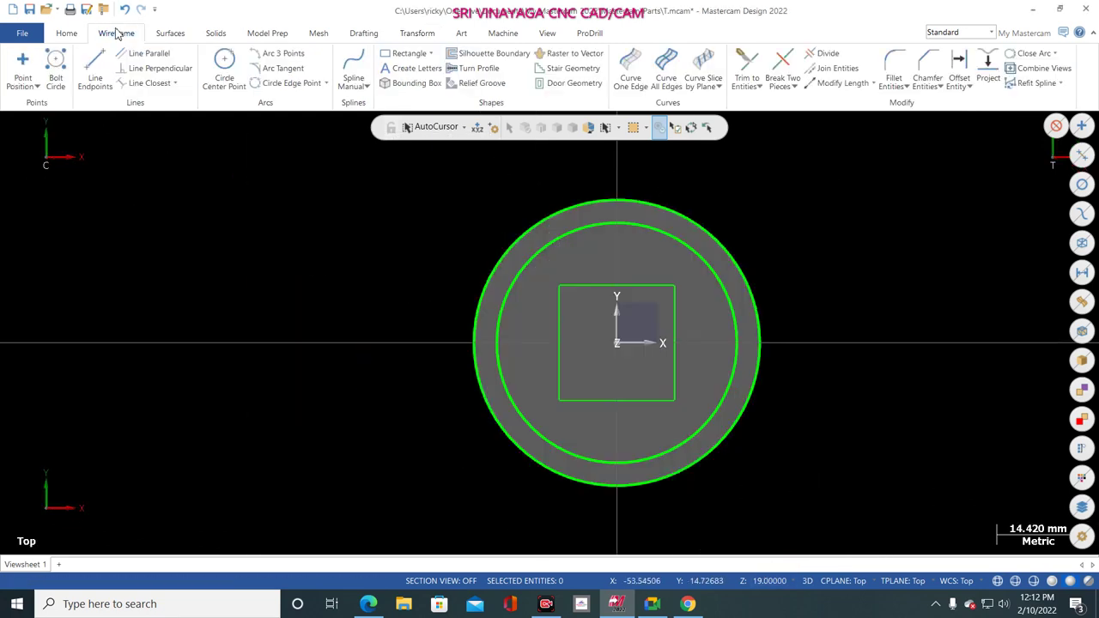
click(403, 53)
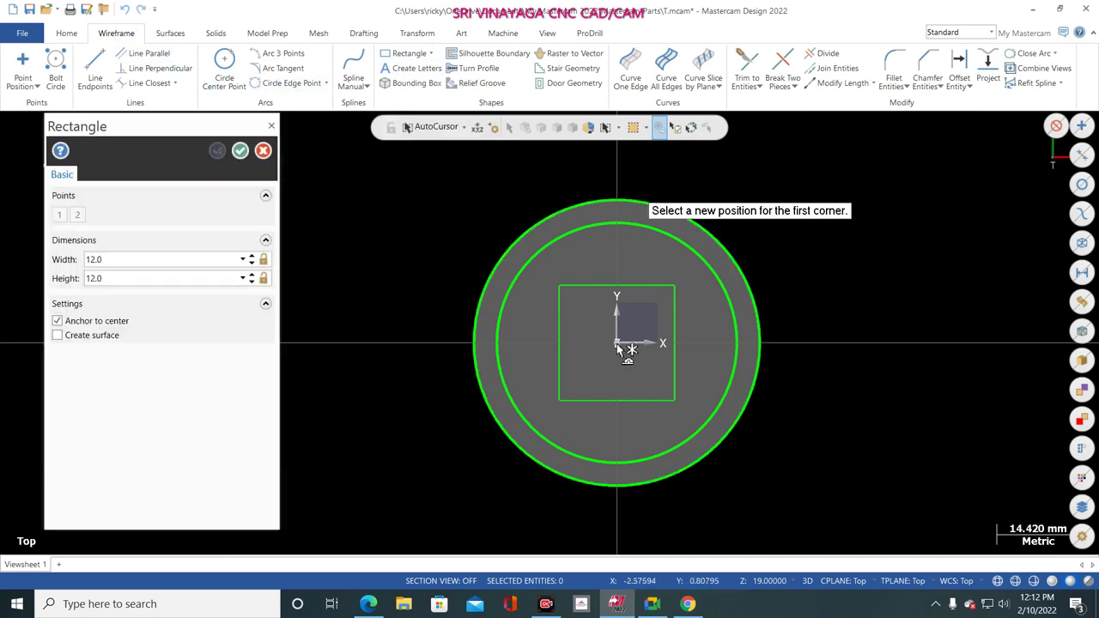
click(616, 344)
- Give the rectangle width 12.0 and height 12.0 and create the square
click(160, 261)
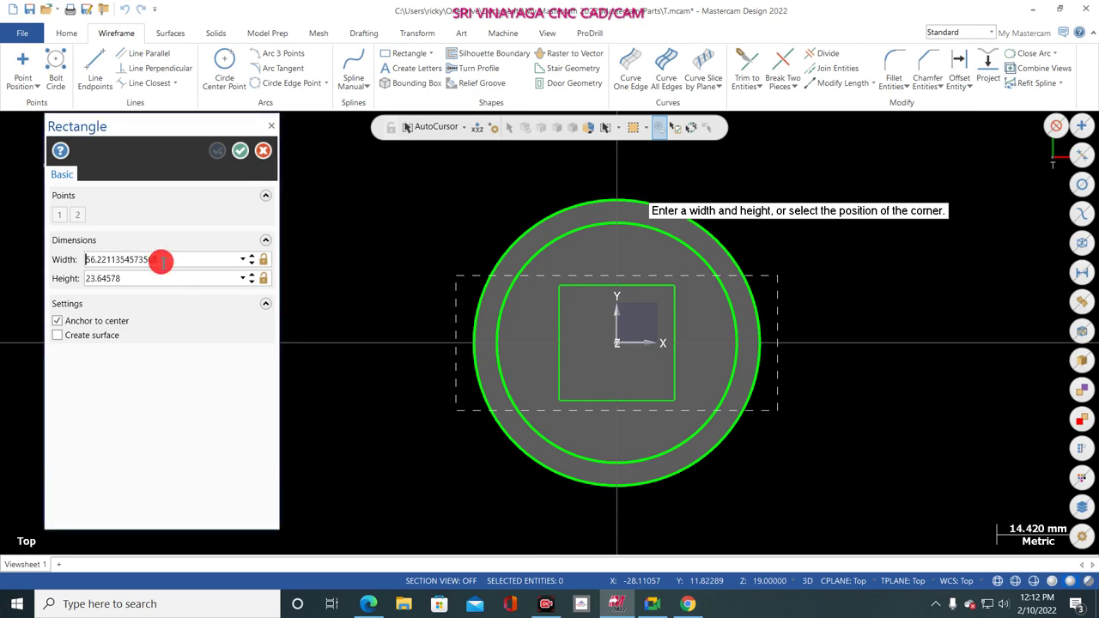
double_click(159, 261)
text(12.0)
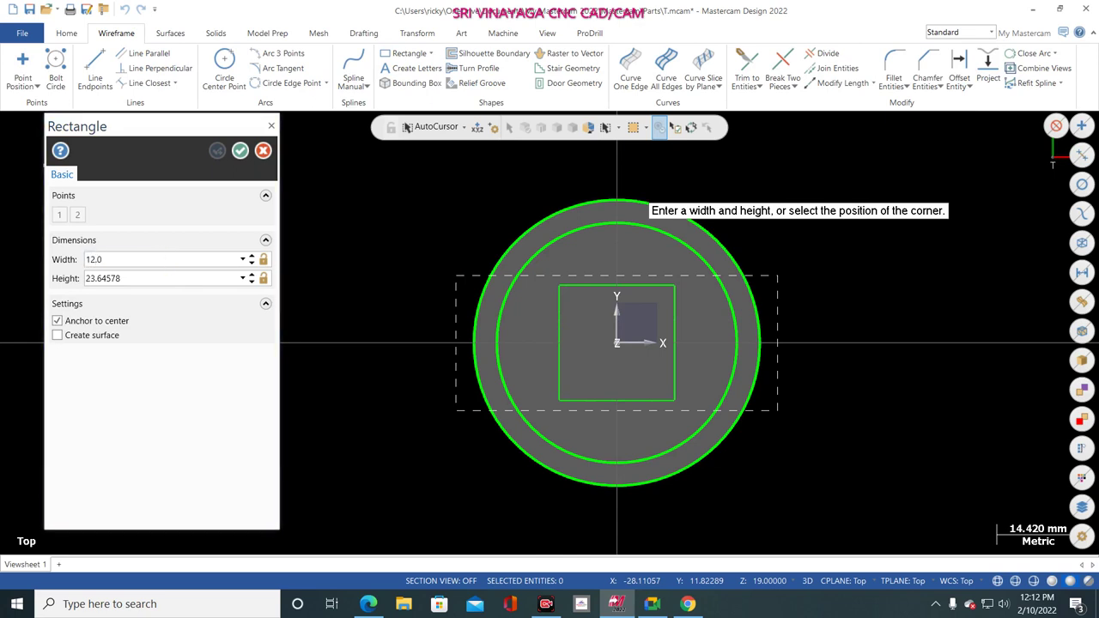
click(168, 283)
text(12.0)
key(Return)
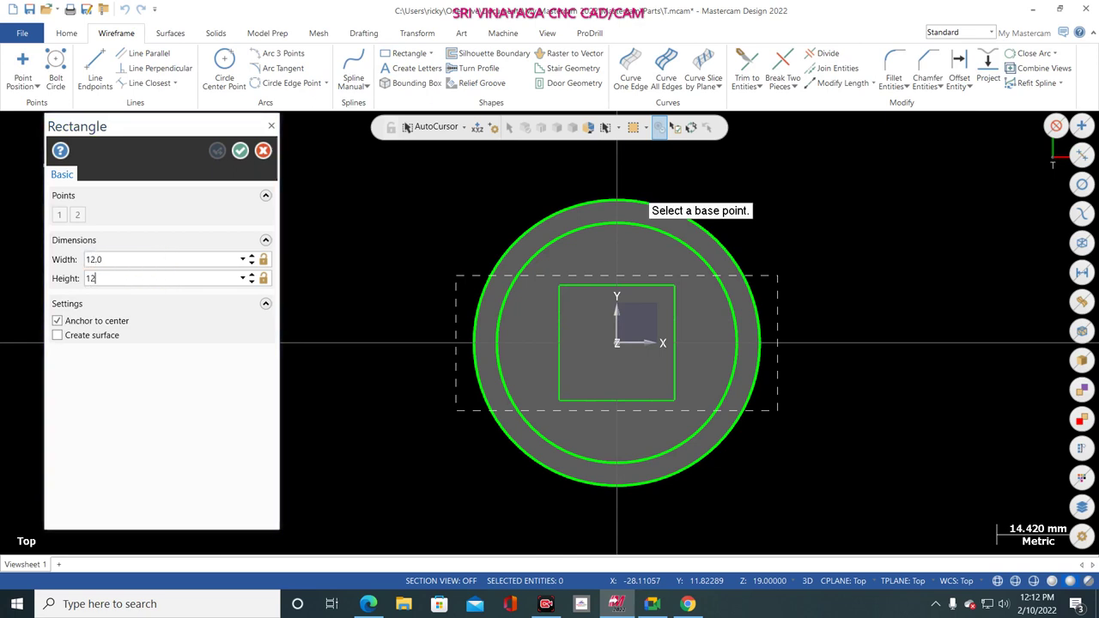
click(240, 152)
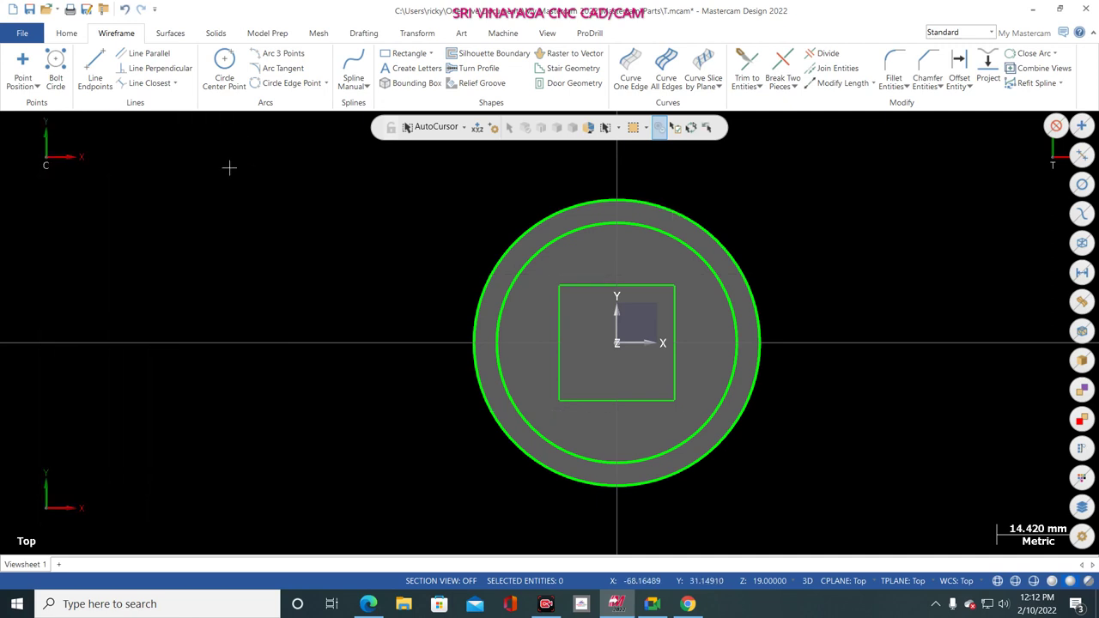
- Return to Isometric view and make the solids translucent
right_click(151, 240)
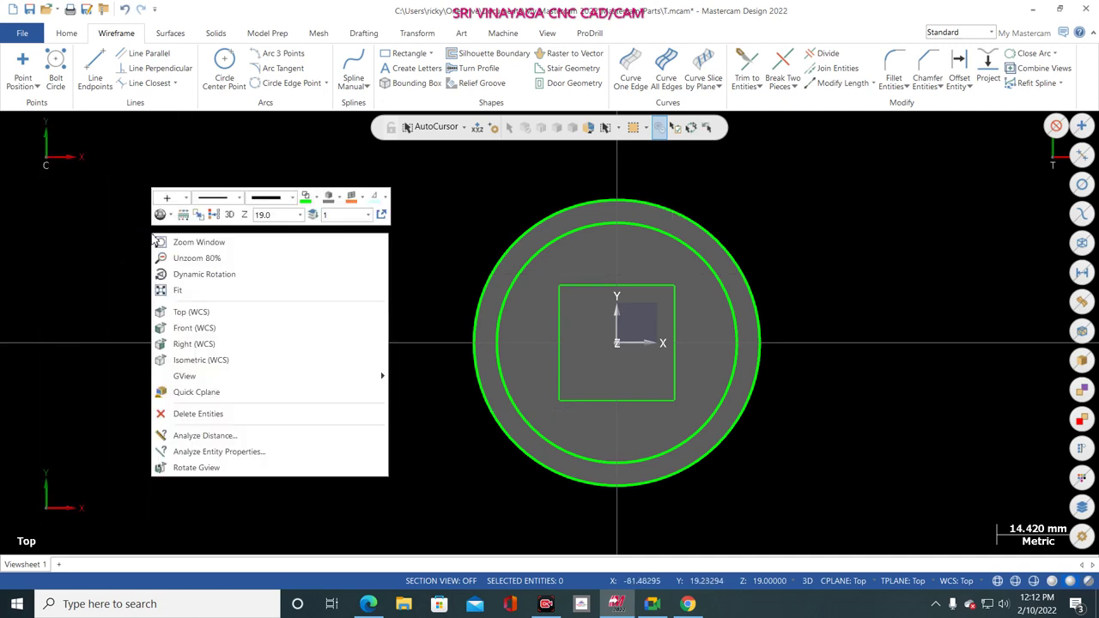
click(204, 359)
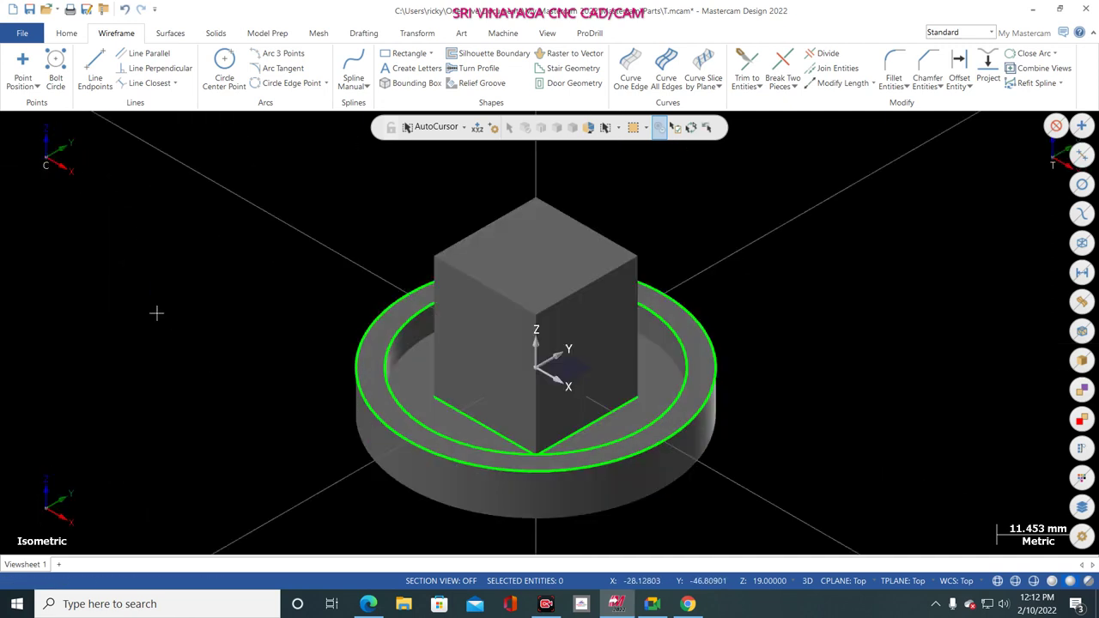
key(alt+t)
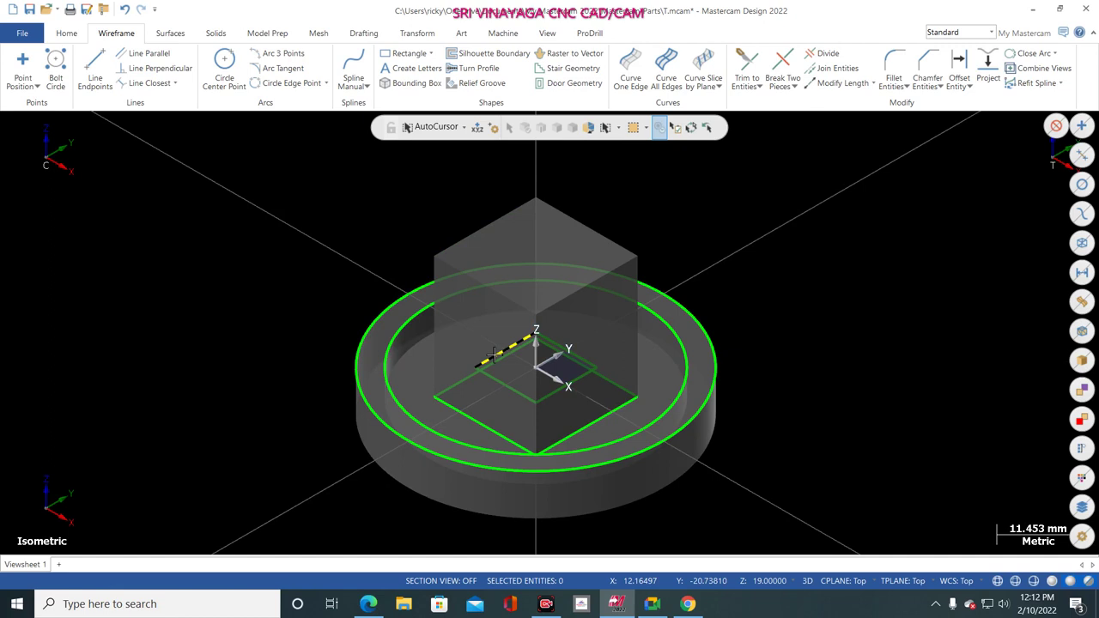
- Check the construction depth and turn off Show Gnomons
click(761, 581)
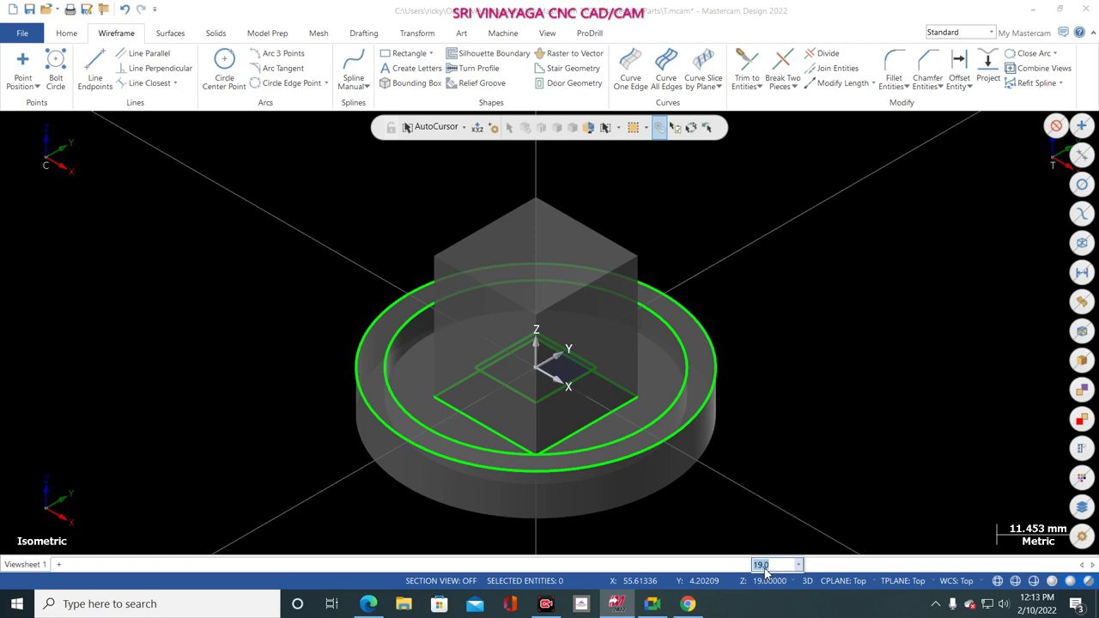
click(546, 34)
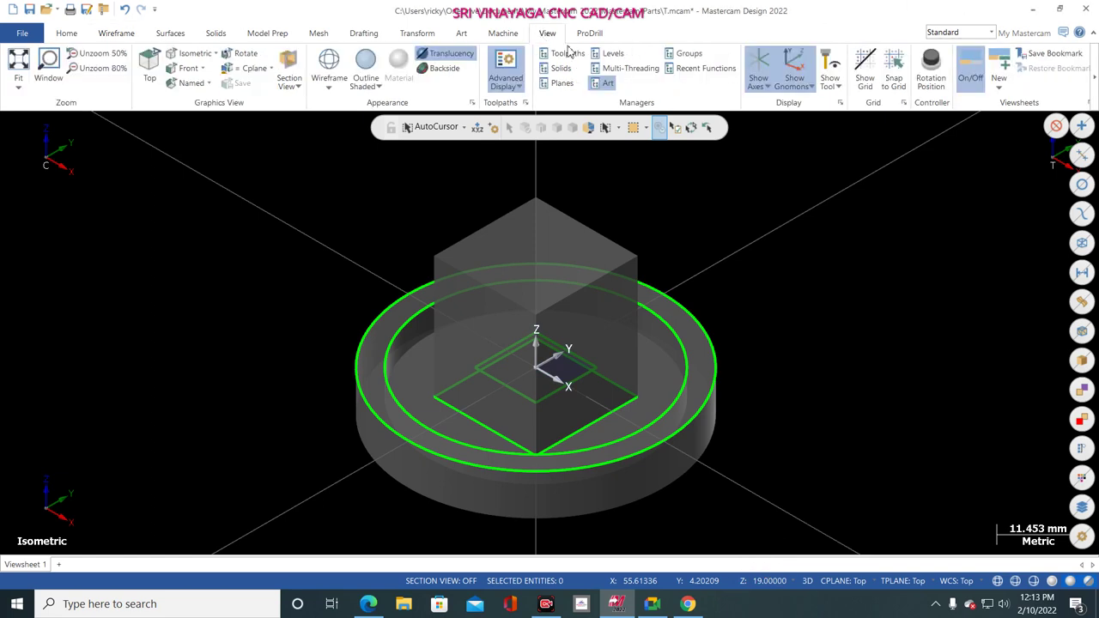
click(795, 72)
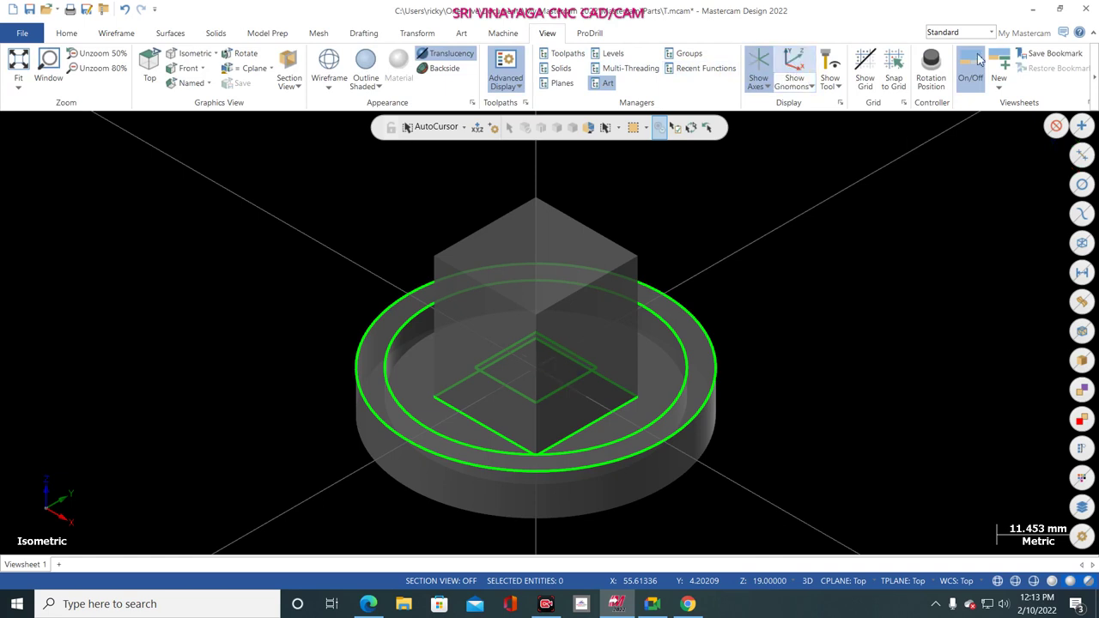
- Select the small 12 mm square's edges and delete them
click(505, 351)
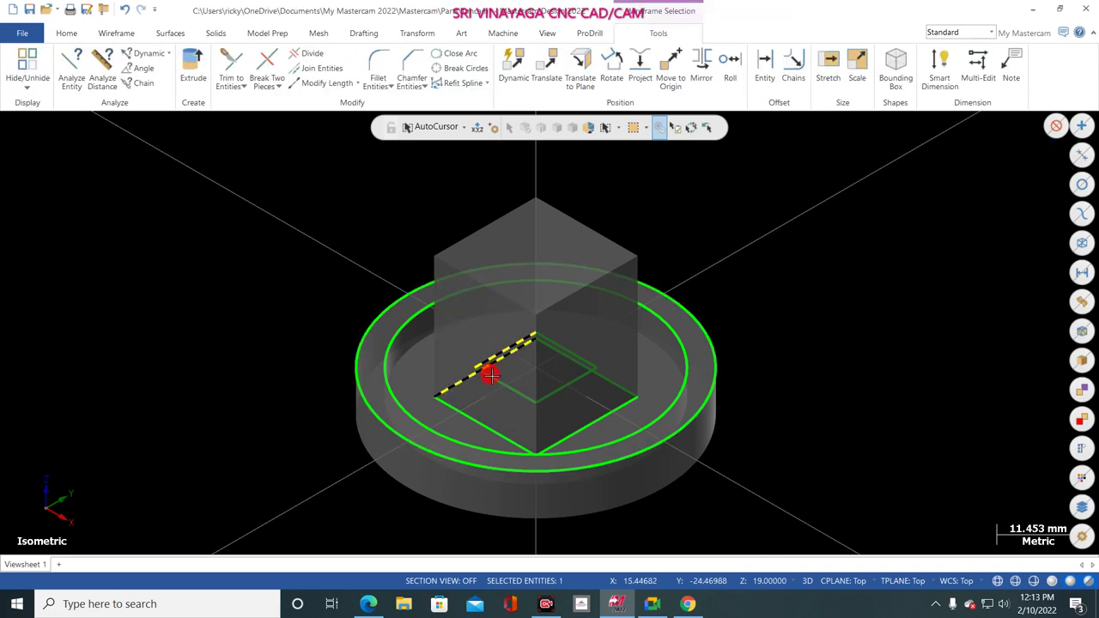
click(547, 393)
click(572, 350)
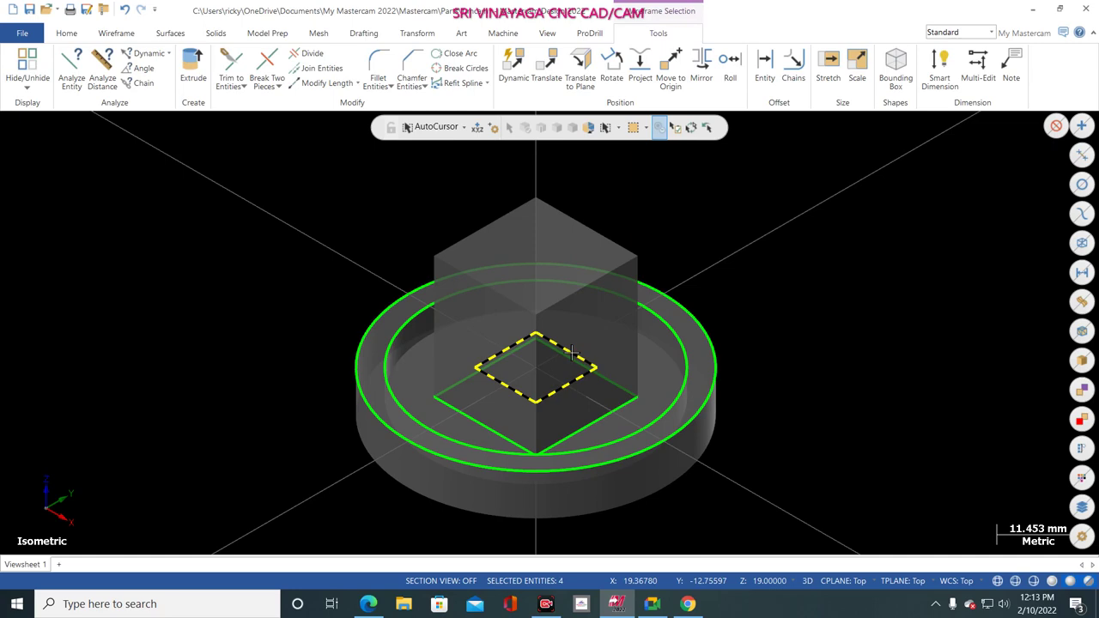
key(Escape)
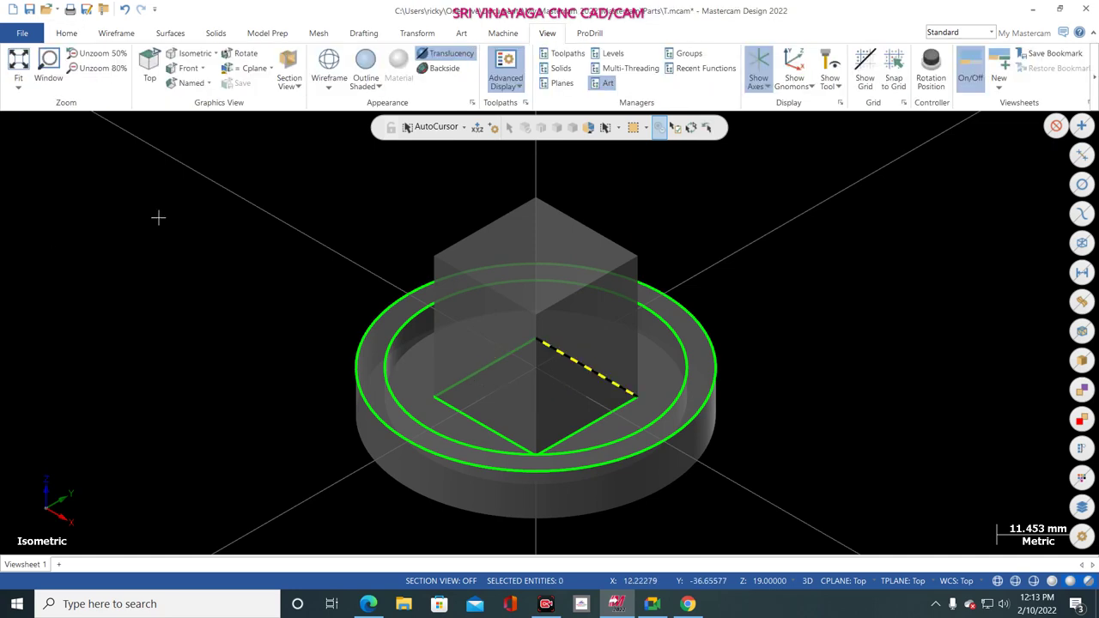
- Switch the view to Top (WCS)
right_click(221, 217)
click(257, 294)
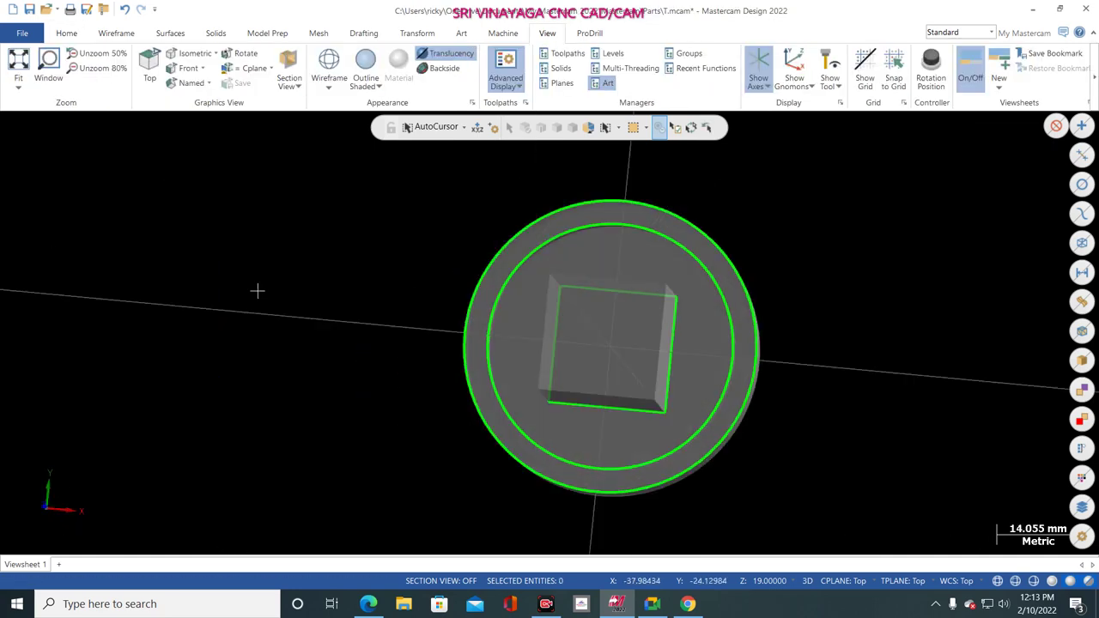
click(116, 34)
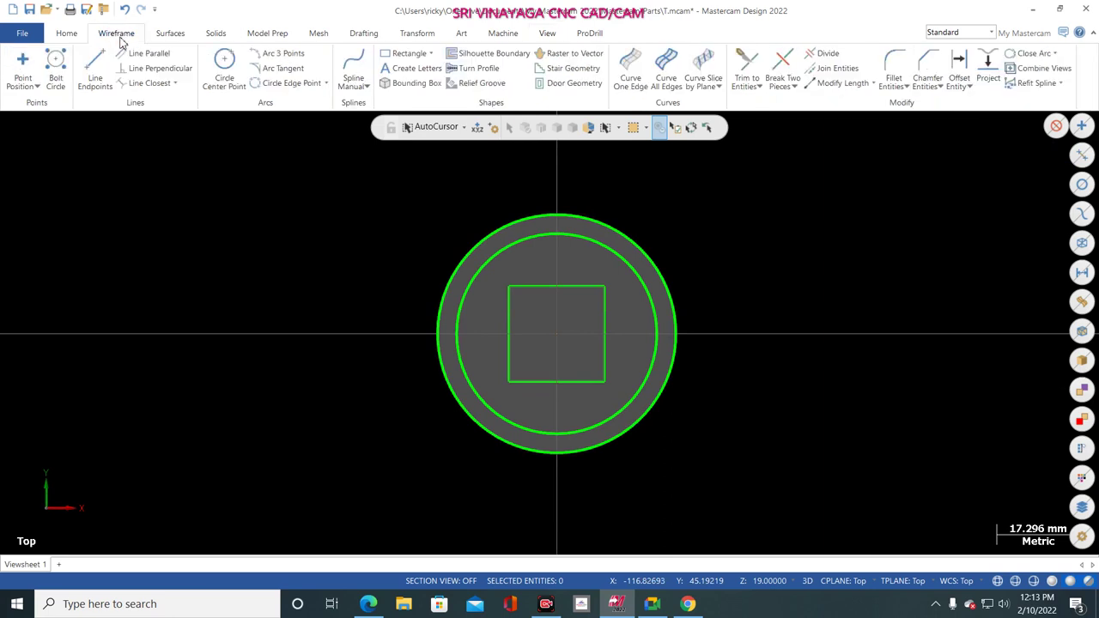
- Draw a 12 × 12 rectangle, which lands off-centre above the block
click(407, 53)
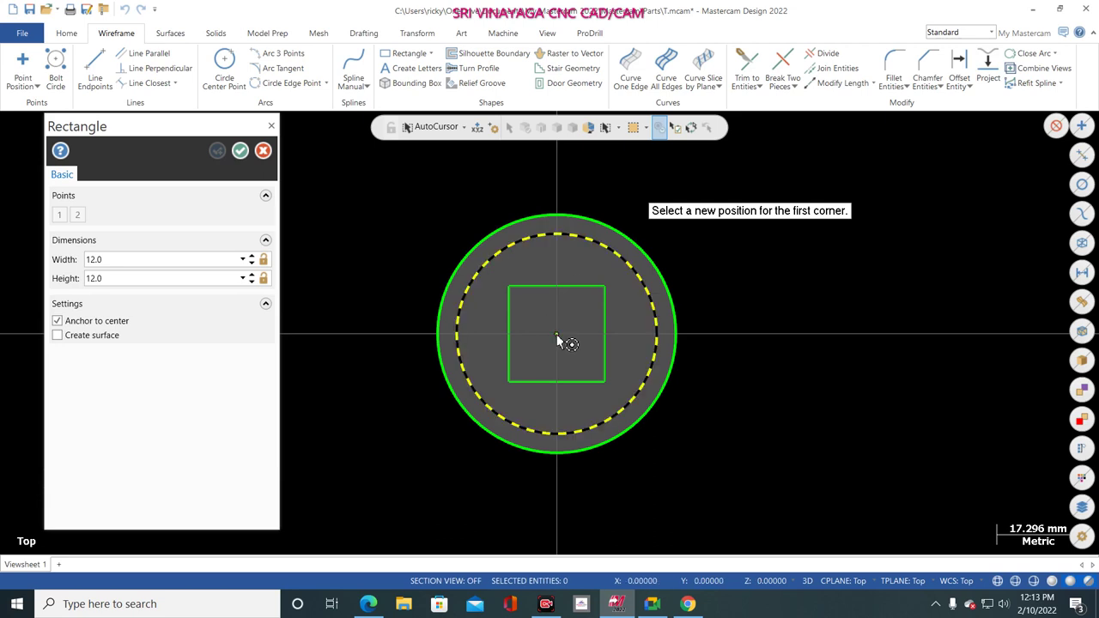
click(558, 262)
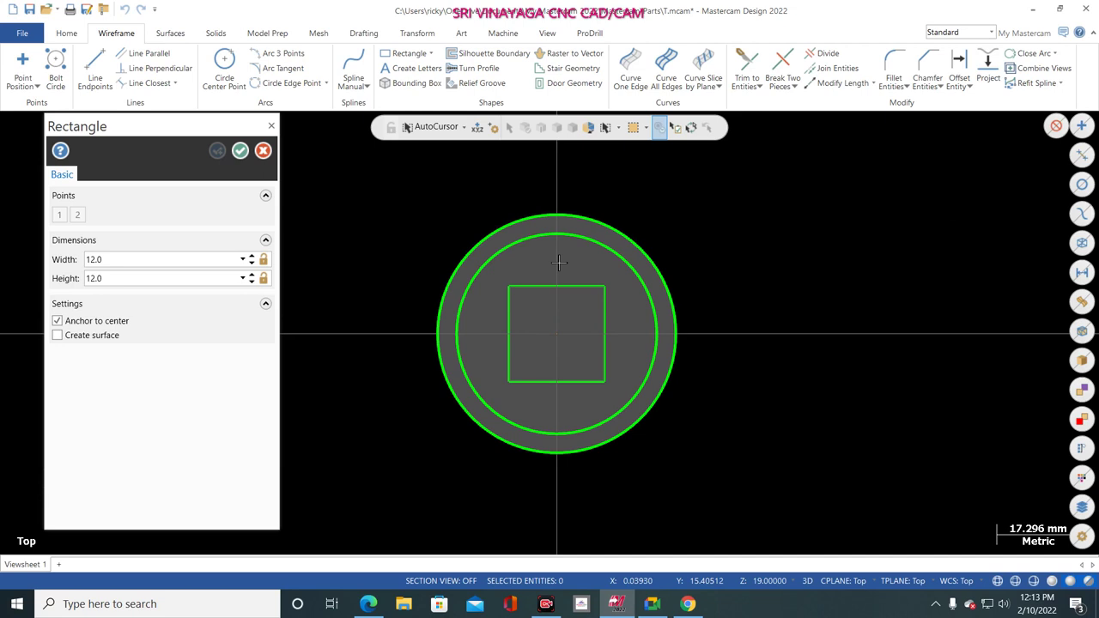
double_click(154, 277)
text(12.0)
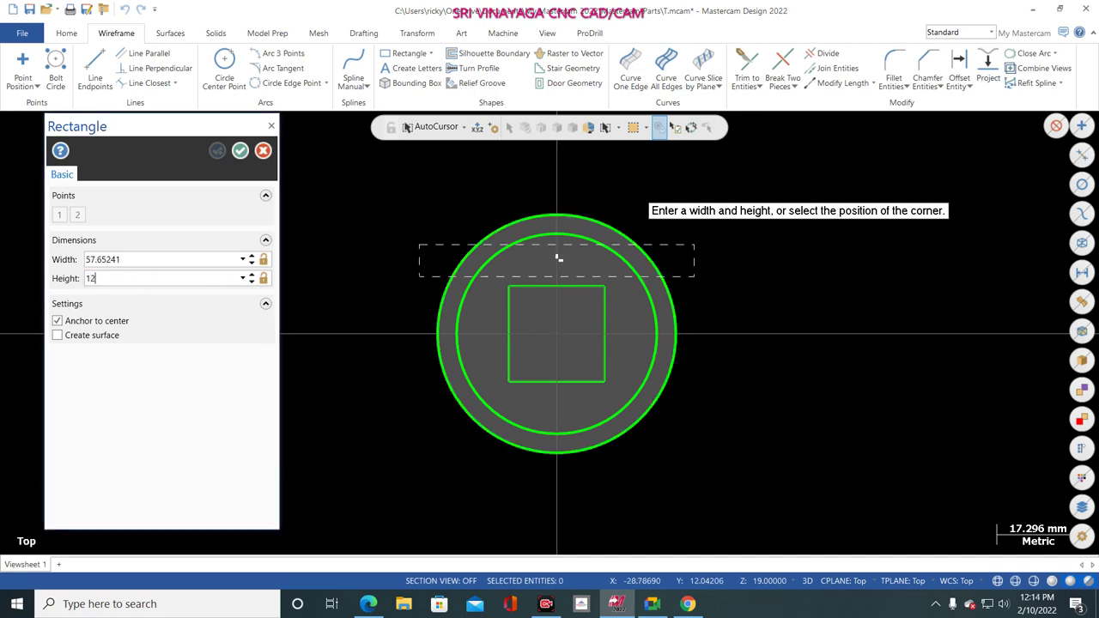
double_click(131, 261)
text(12)
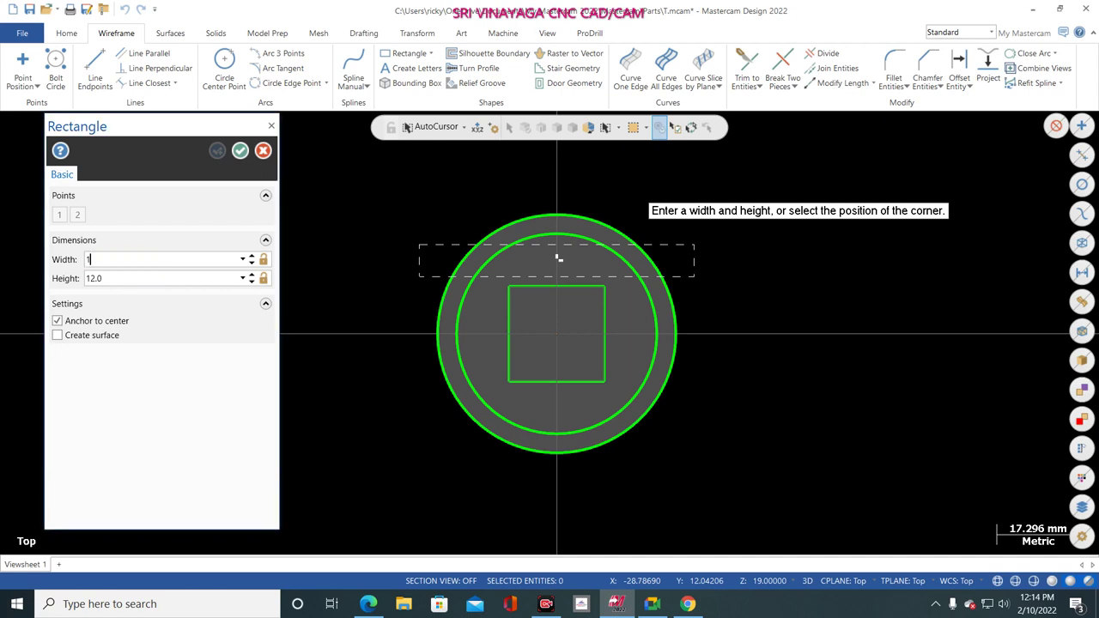
key(Return)
click(239, 150)
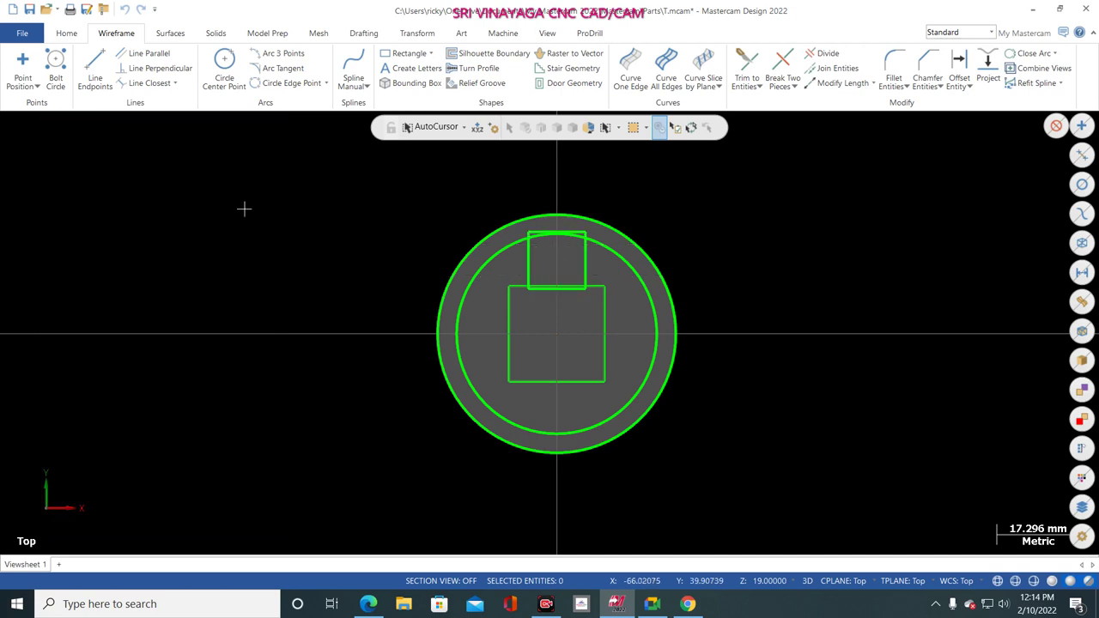
- In Isometric view, select the misplaced square's edges and delete them
right_click(243, 207)
click(305, 375)
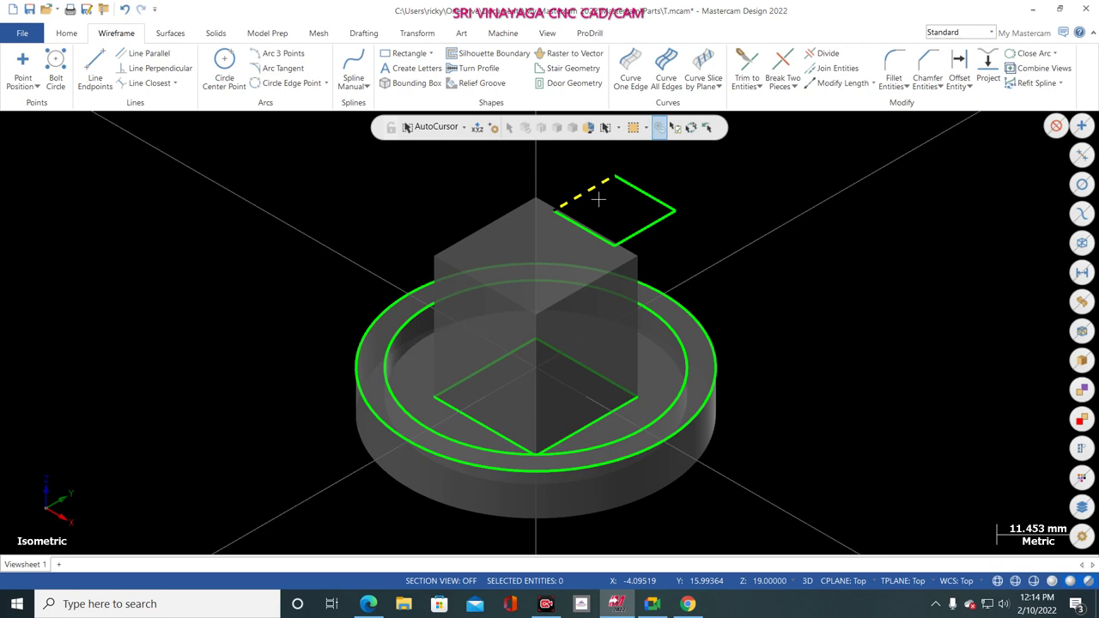
click(598, 199)
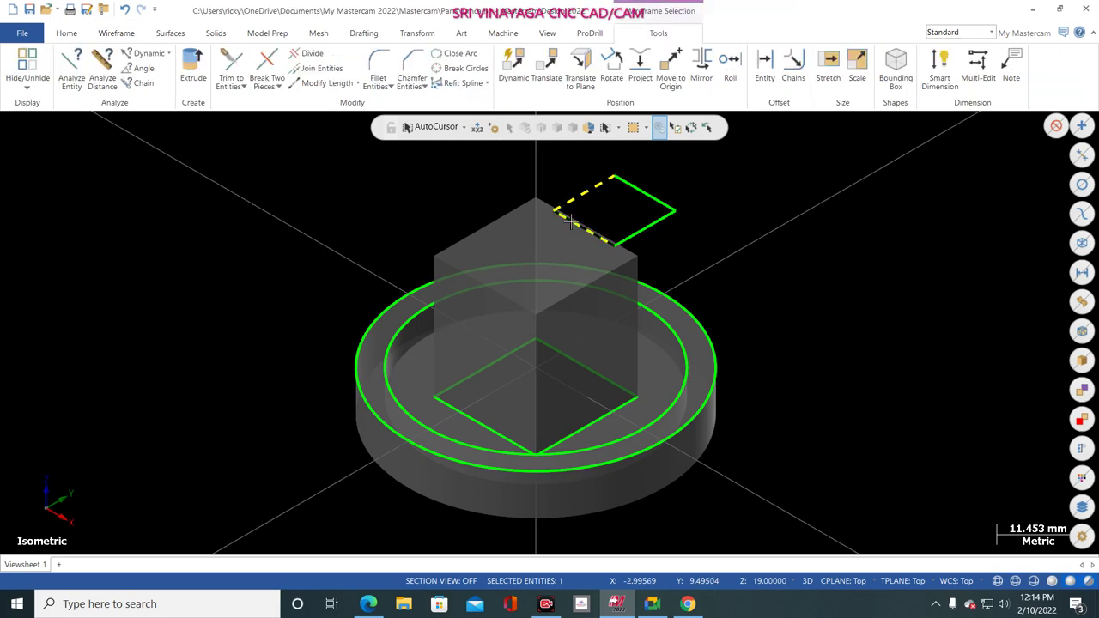
click(574, 224)
key(Delete)
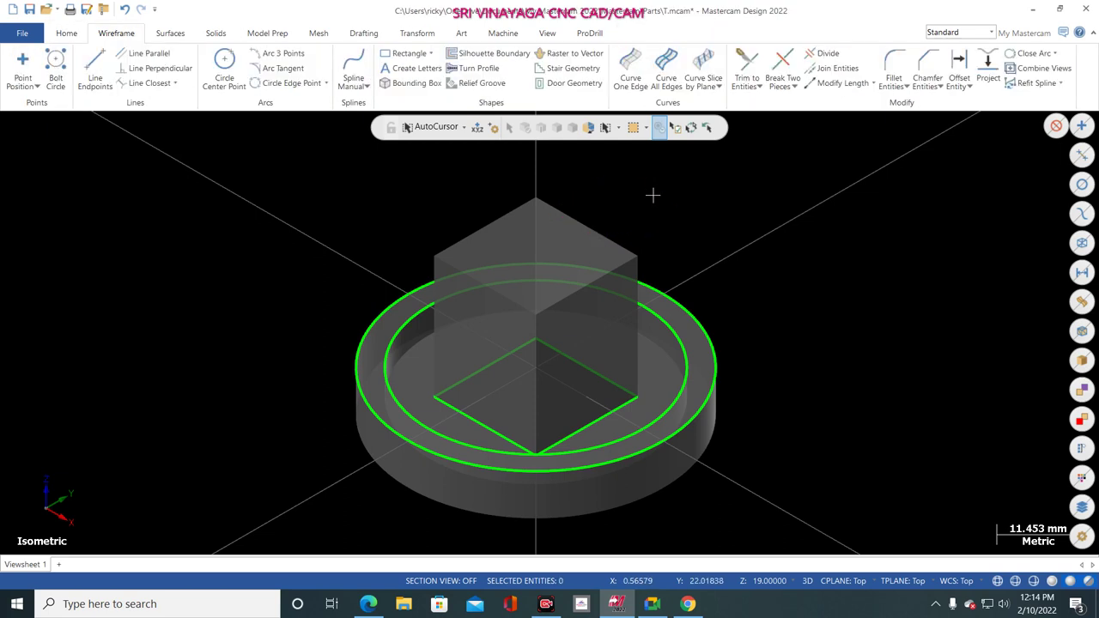
- Clear the selection, switch to Top view, and start a rectangle anchored at the part centre
click(187, 206)
right_click(187, 206)
click(236, 288)
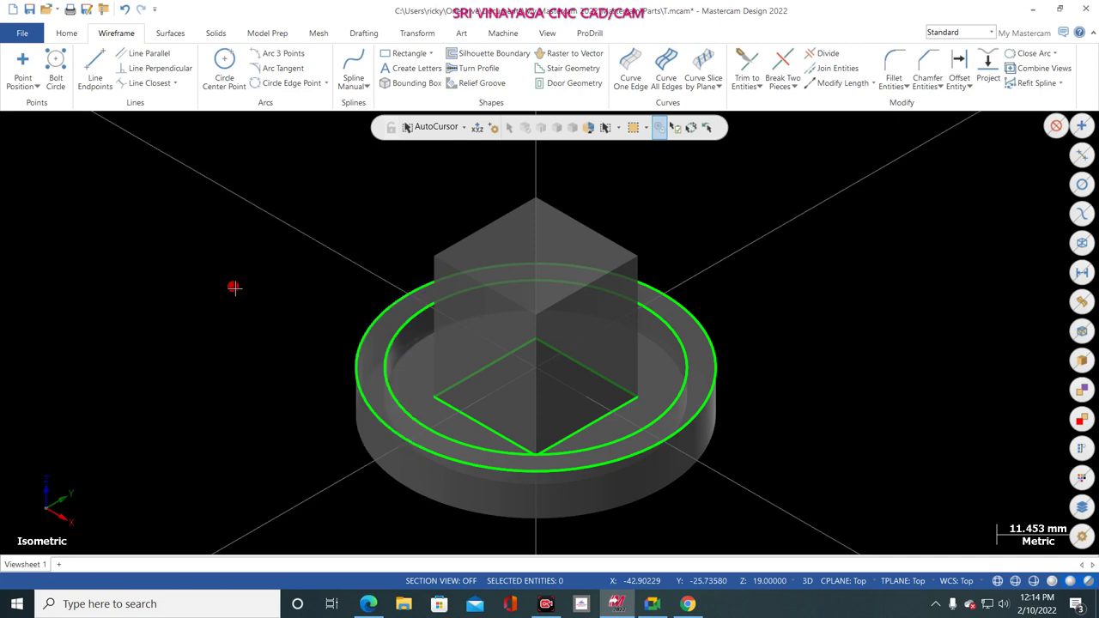
click(402, 54)
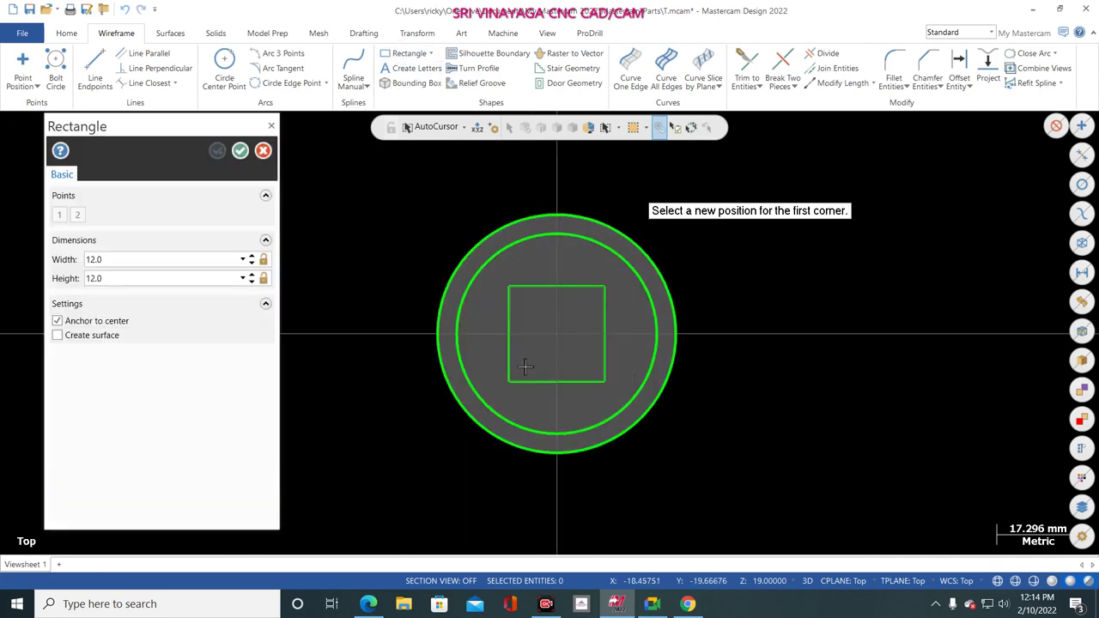
click(557, 334)
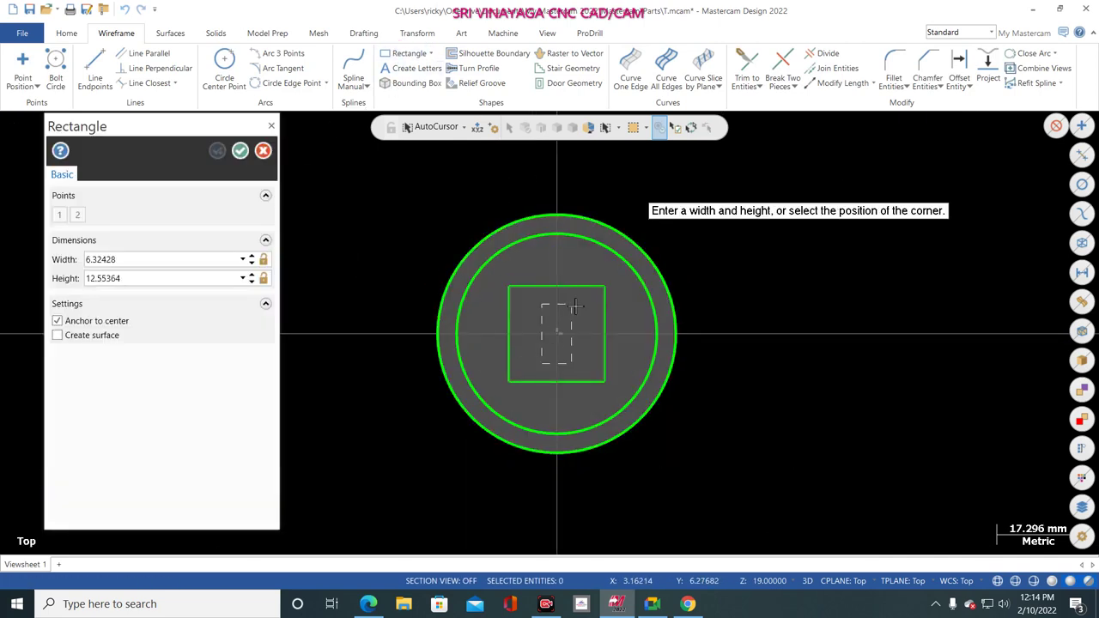
click(579, 306)
- Set width and height to 12, create the square, and switch to Isometric view
double_click(157, 278)
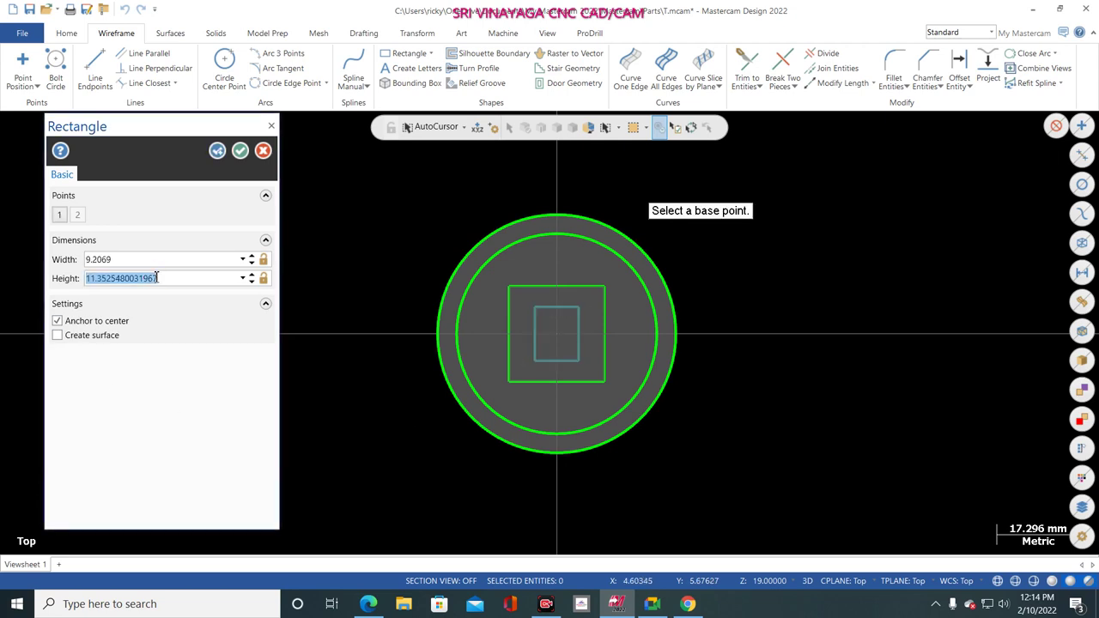
text(12)
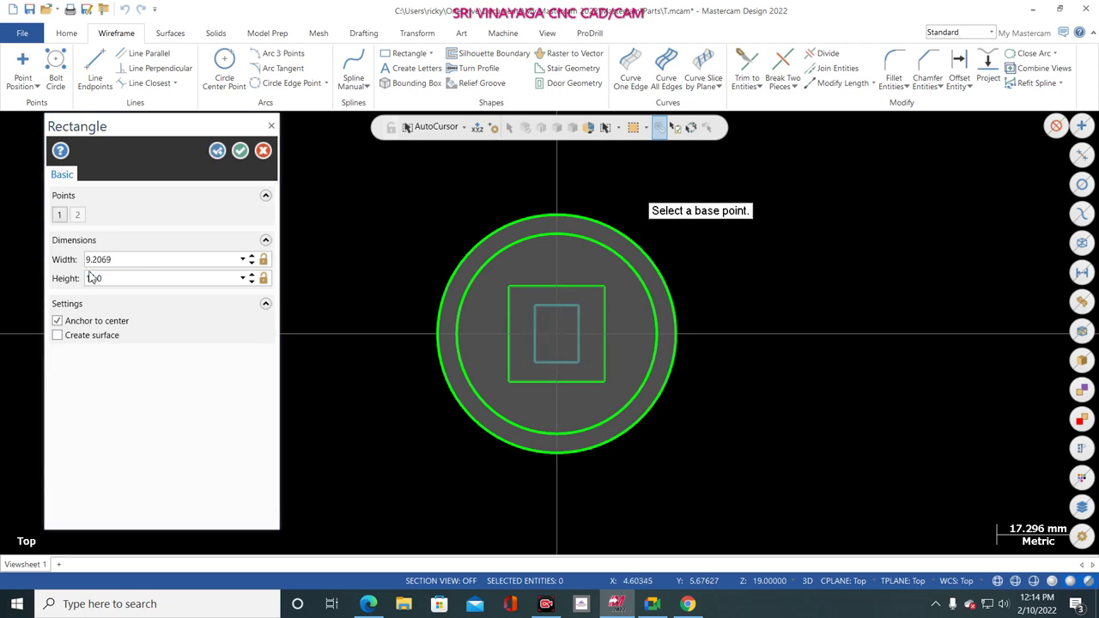
double_click(131, 259)
text(12)
key(Return)
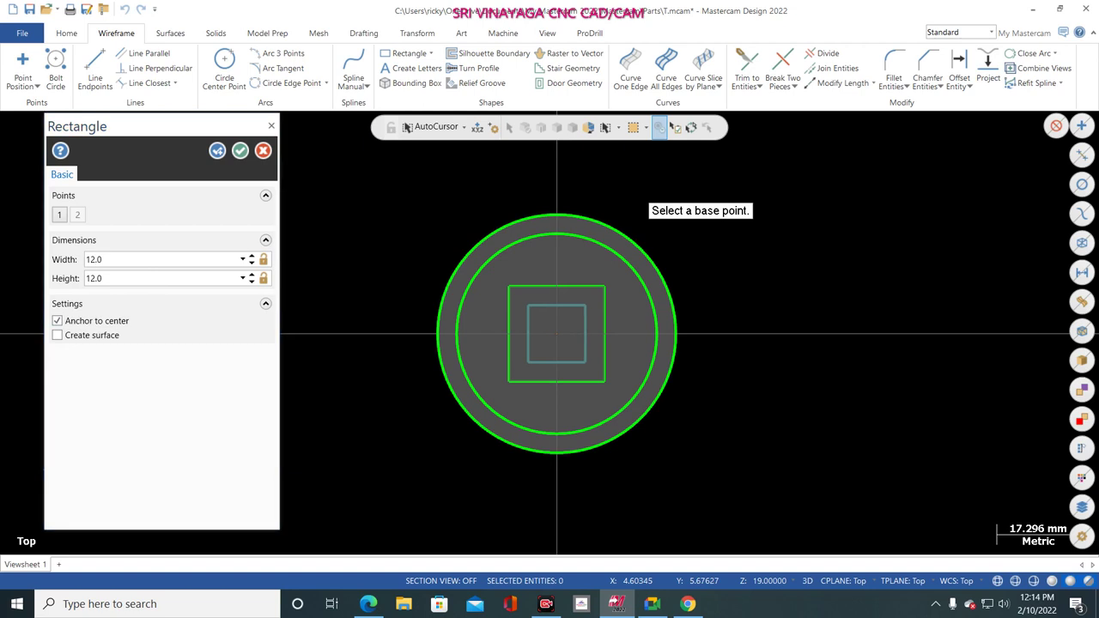
click(239, 152)
right_click(279, 316)
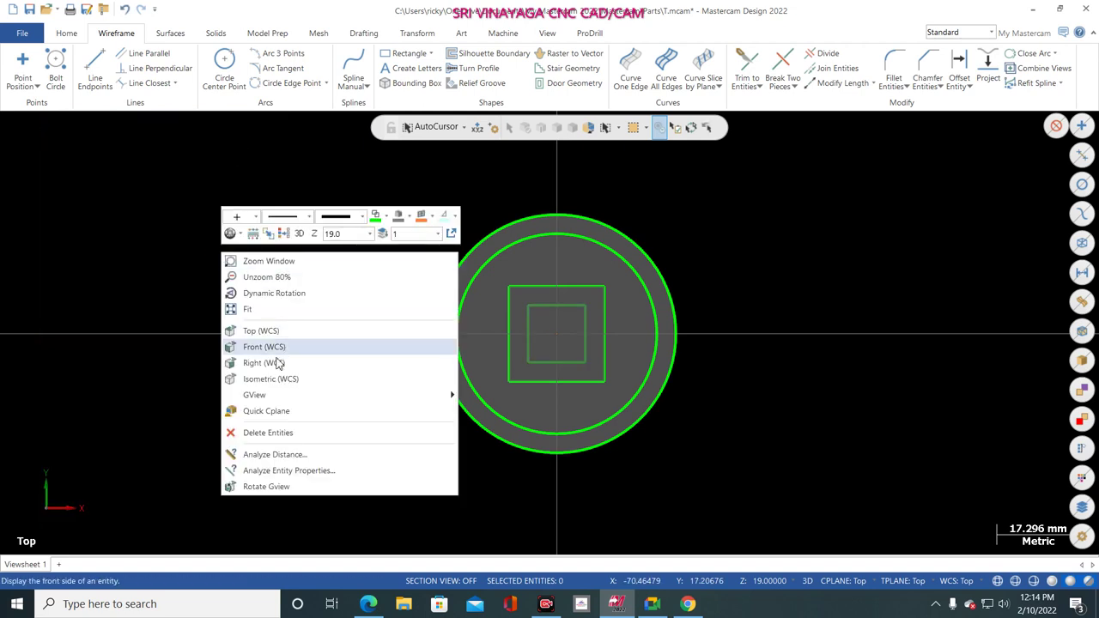
click(277, 380)
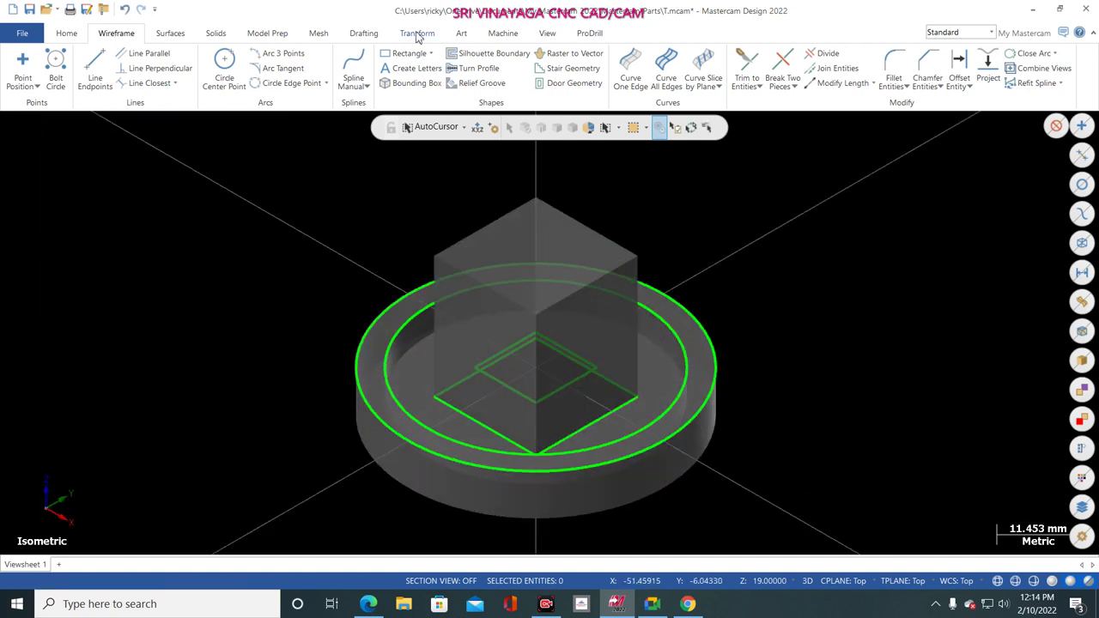
- Translate the inner 12 mm square with a Delta Z of 19
click(417, 32)
click(54, 67)
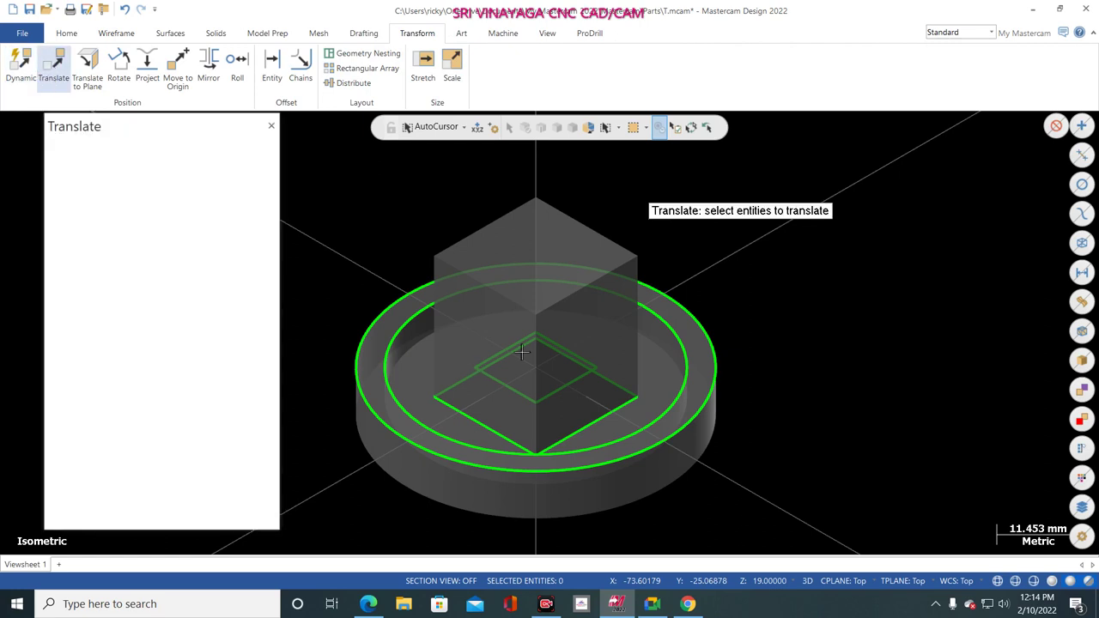
click(494, 375)
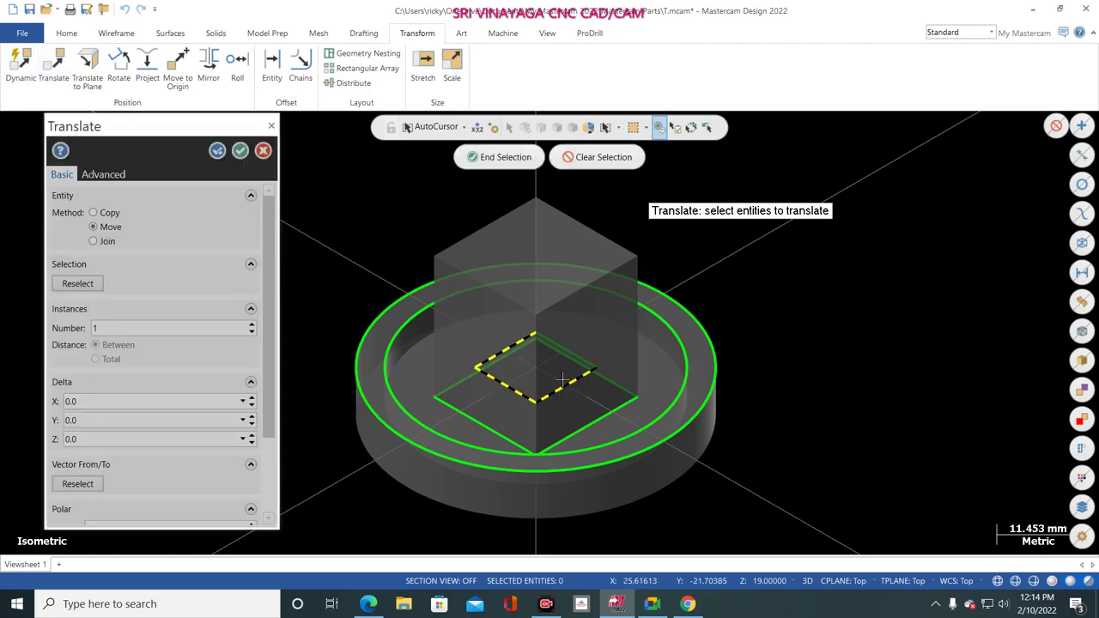
click(496, 157)
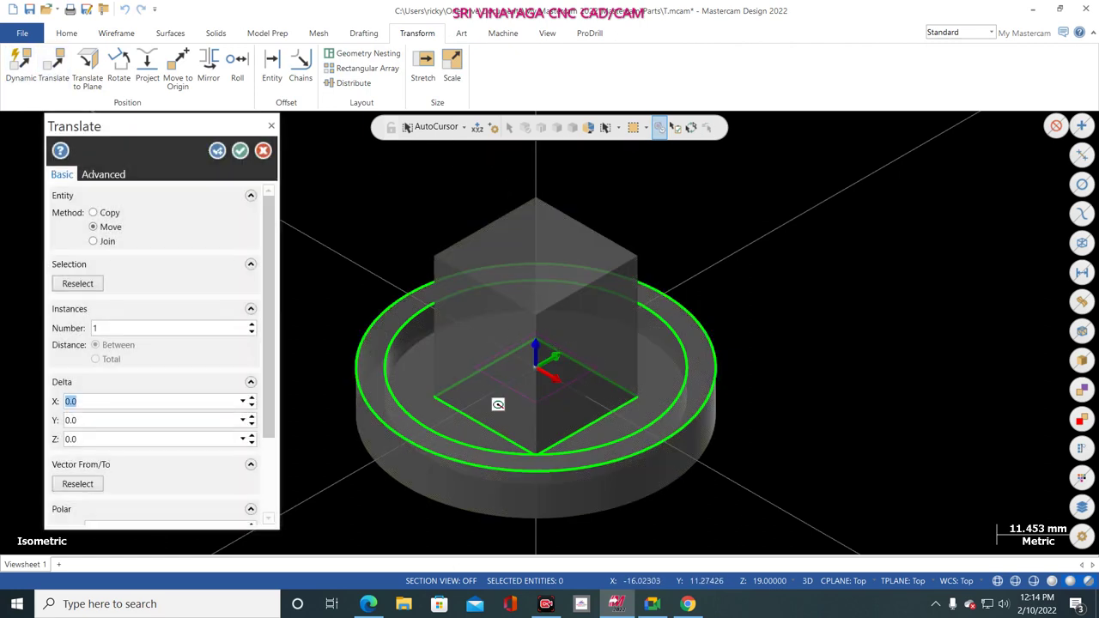
click(95, 438)
text(19)
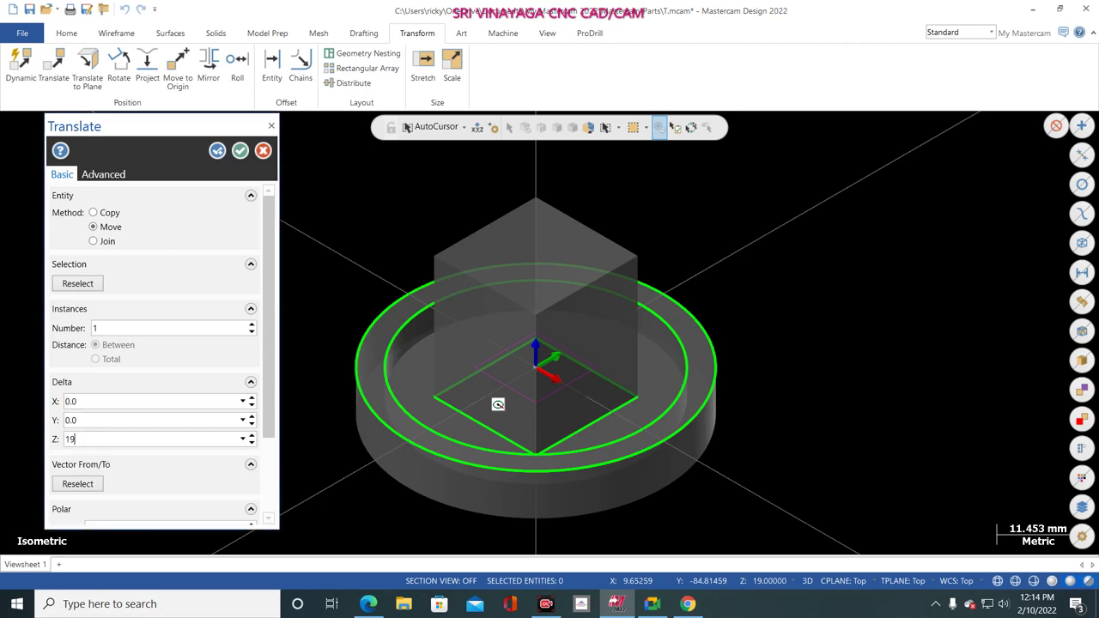
key(Return)
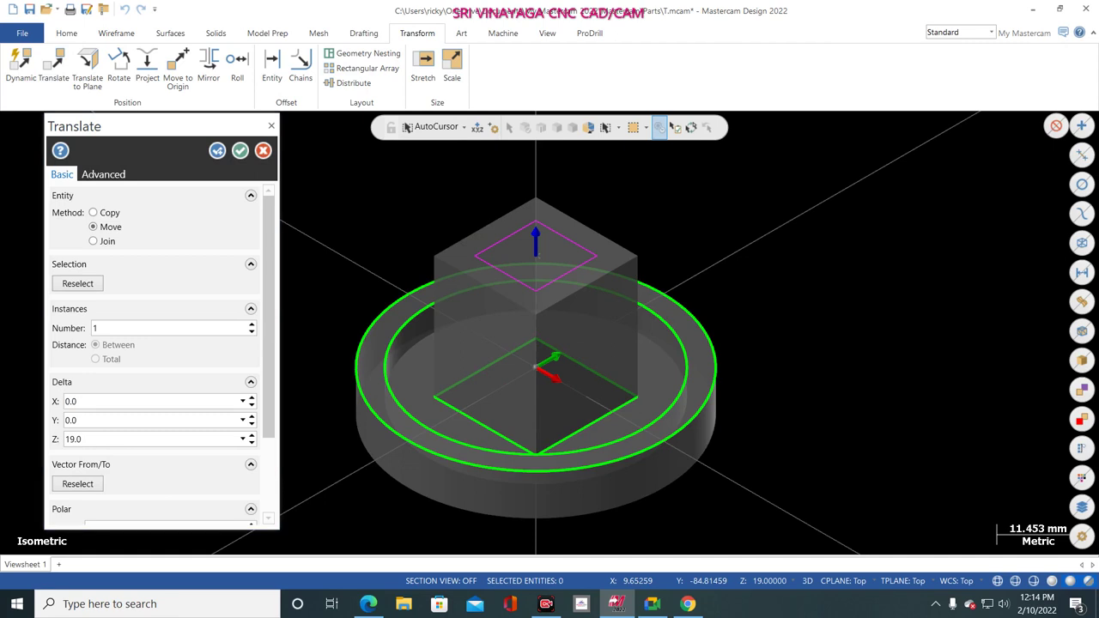
- Inspect the move's vertical and horizontal offsets, then confirm the 19 mm lift
click(537, 242)
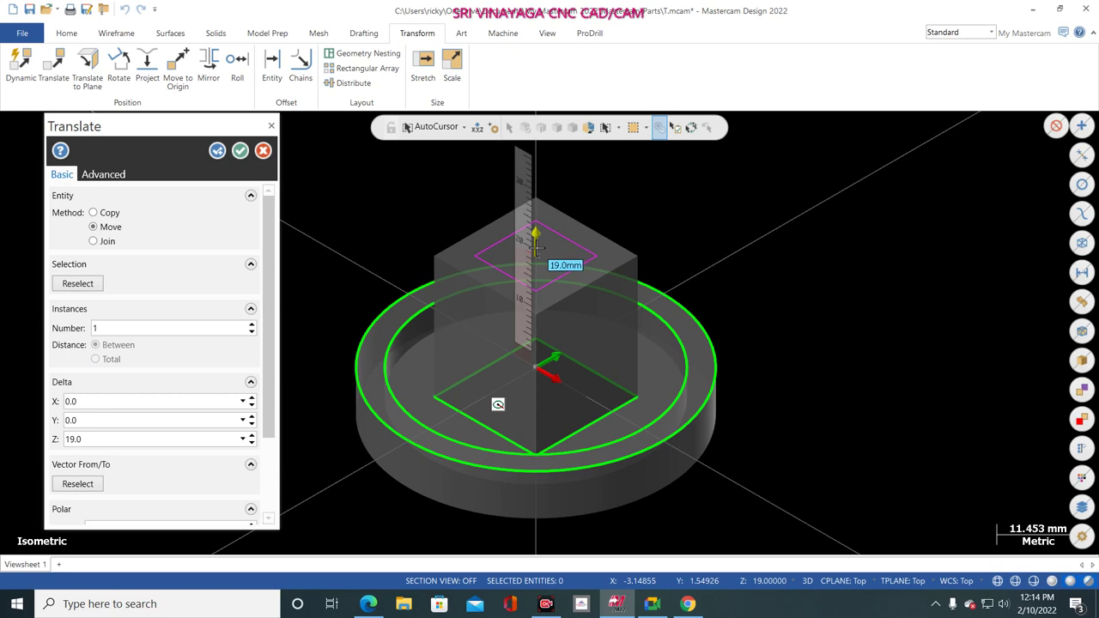
click(537, 247)
click(549, 374)
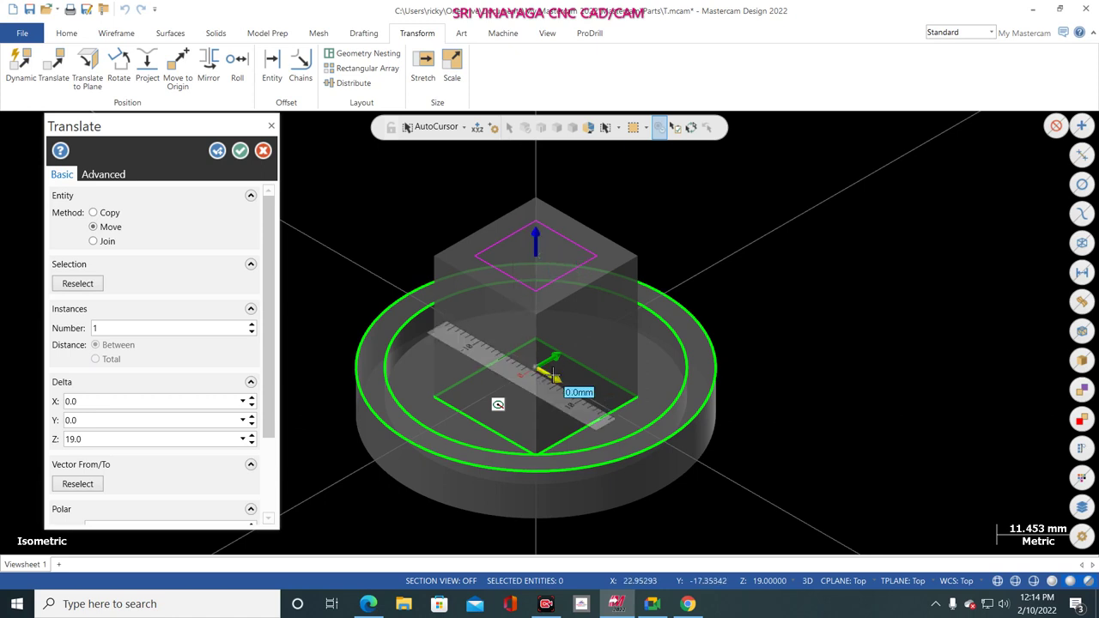
click(555, 357)
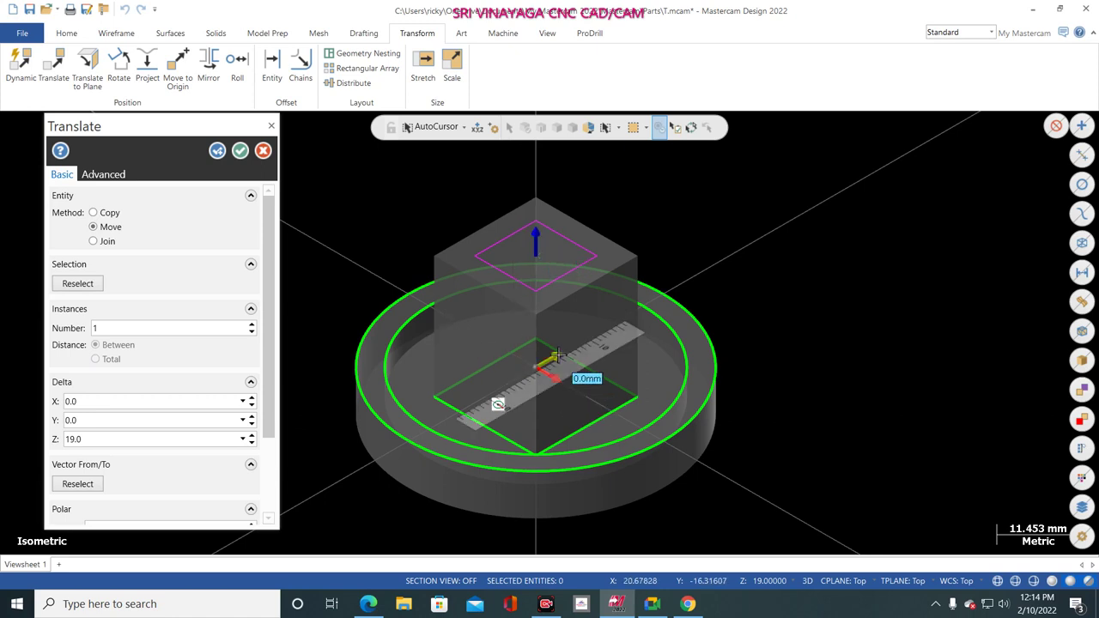
click(553, 357)
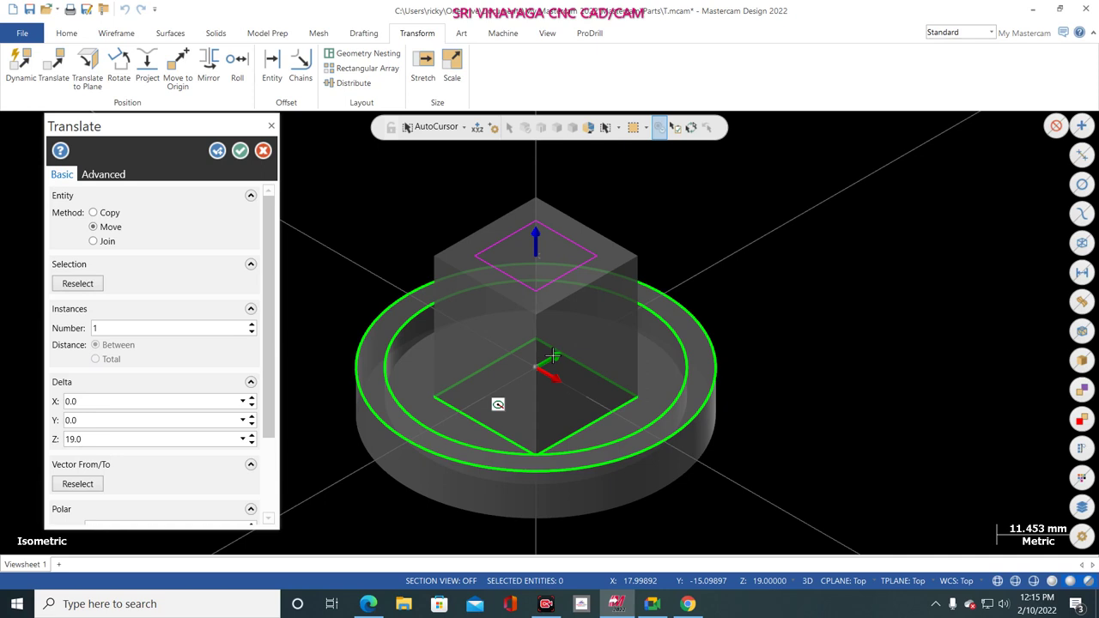
click(241, 151)
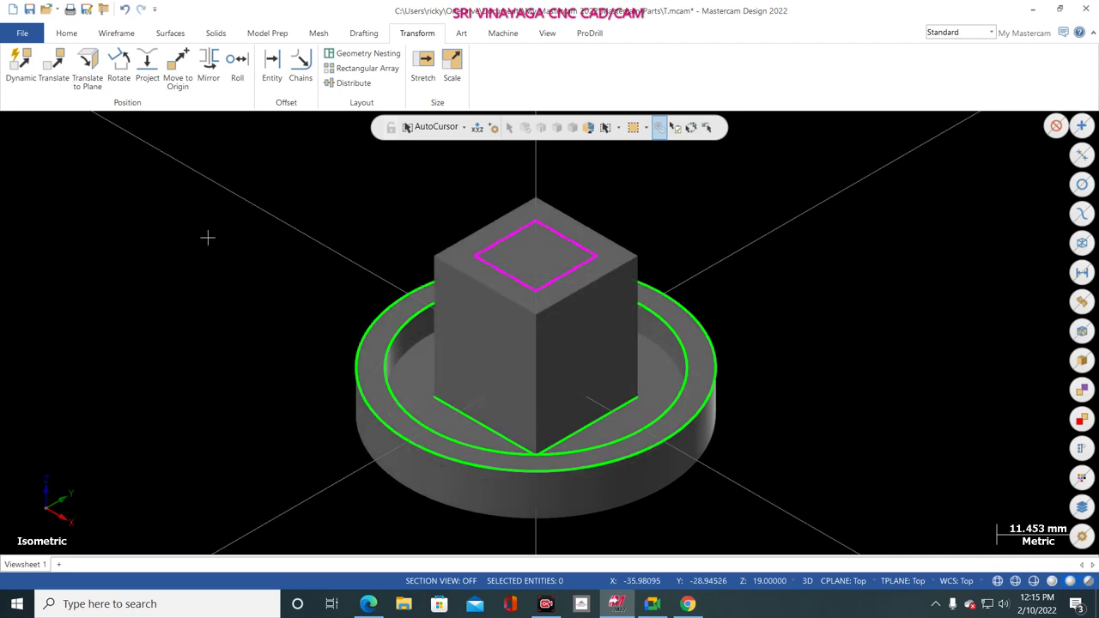
- Set up an Extrude Cut from the raised 12 mm square, flipped down into the block
click(216, 33)
click(135, 77)
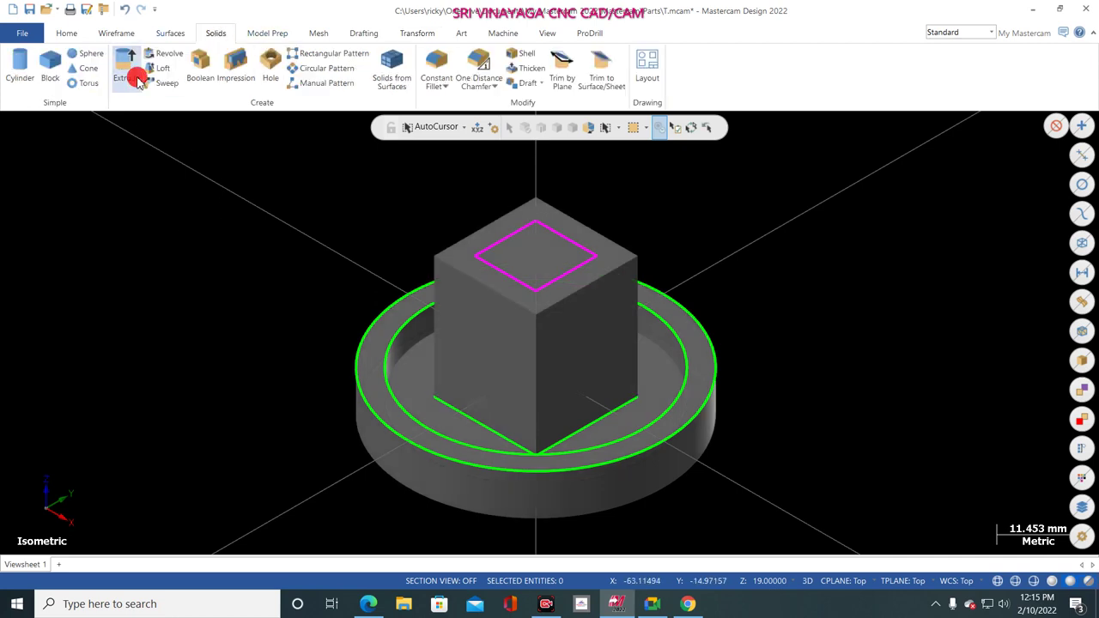
click(510, 232)
click(174, 561)
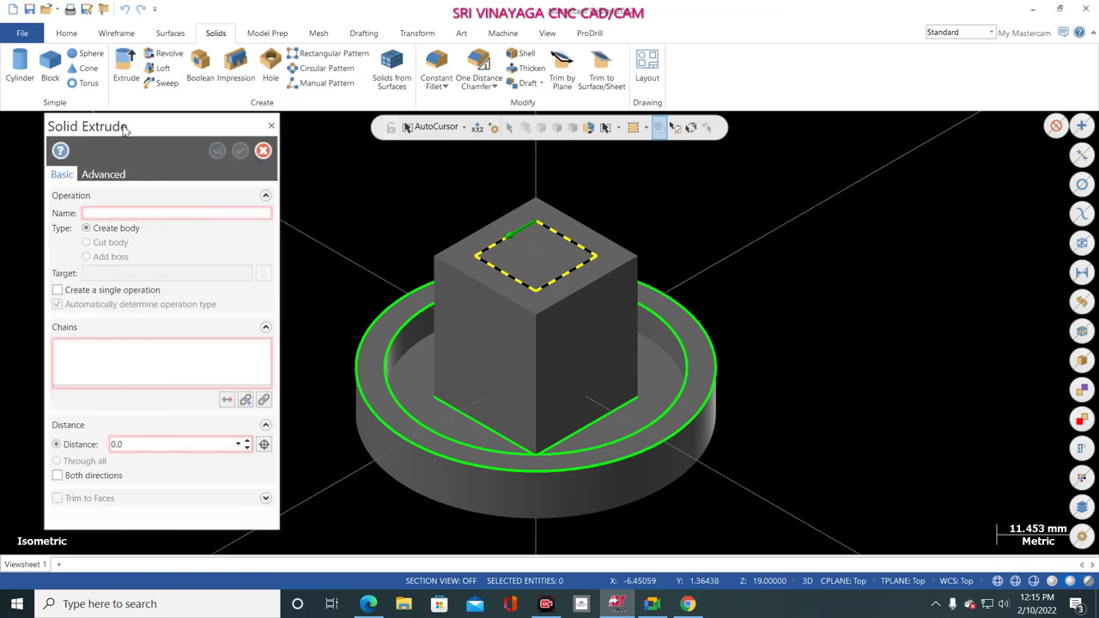
click(98, 244)
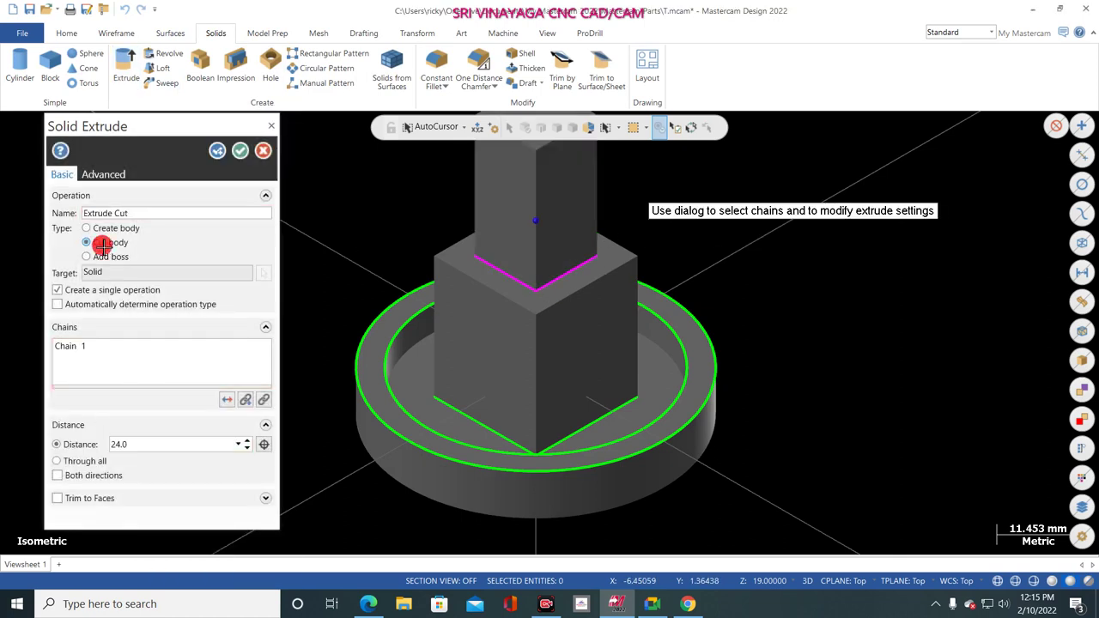
click(228, 400)
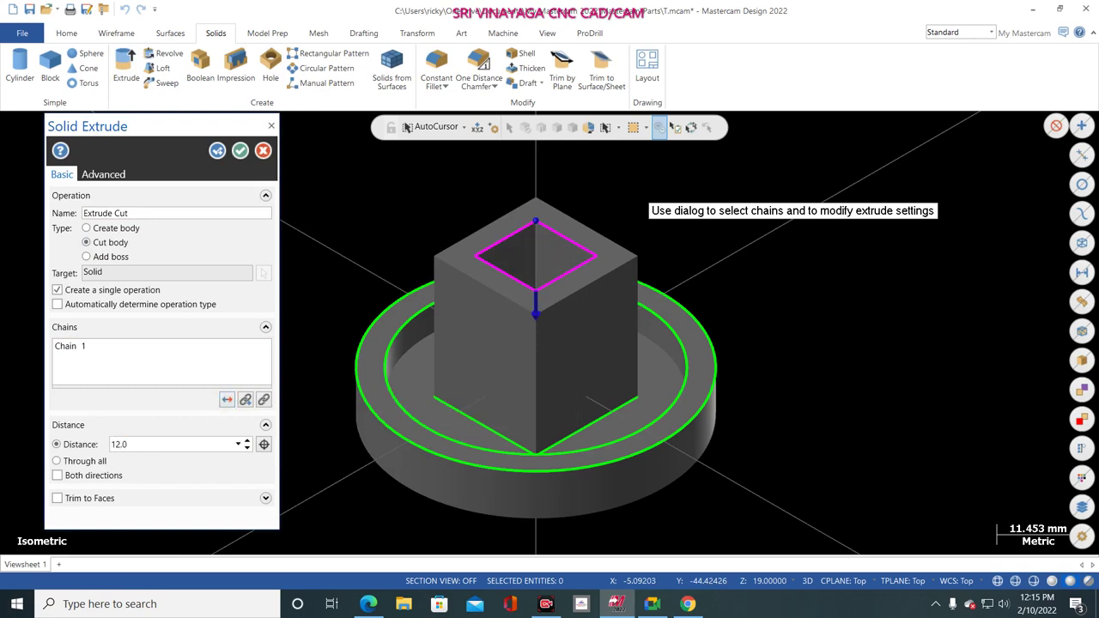
- Compare against the exercise drawing in Edge, then close the extrude without applying it
click(569, 608)
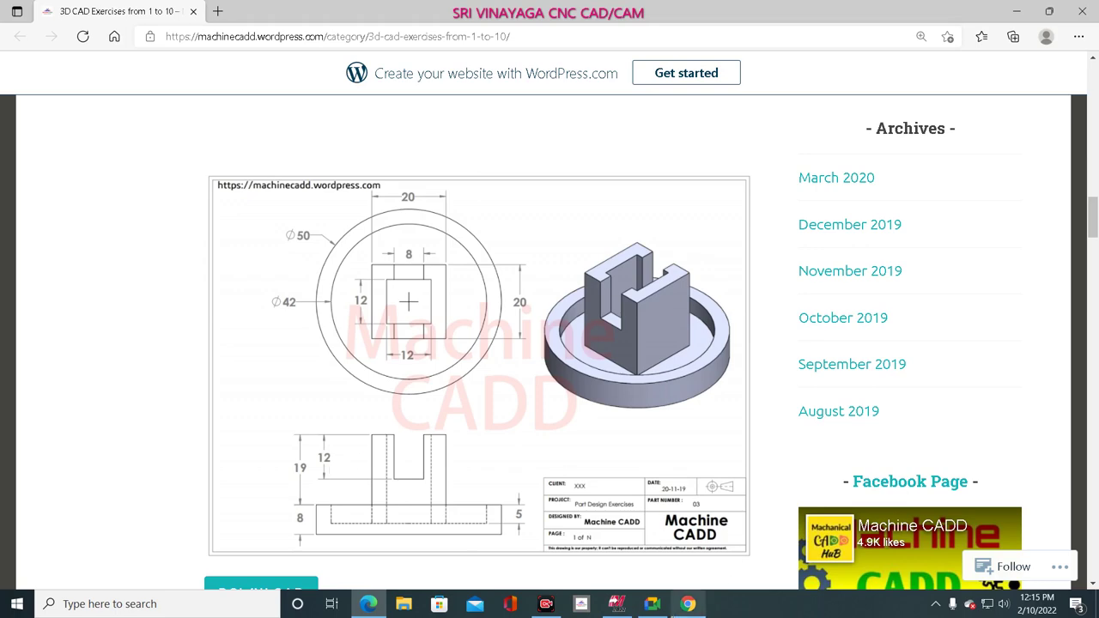
click(617, 605)
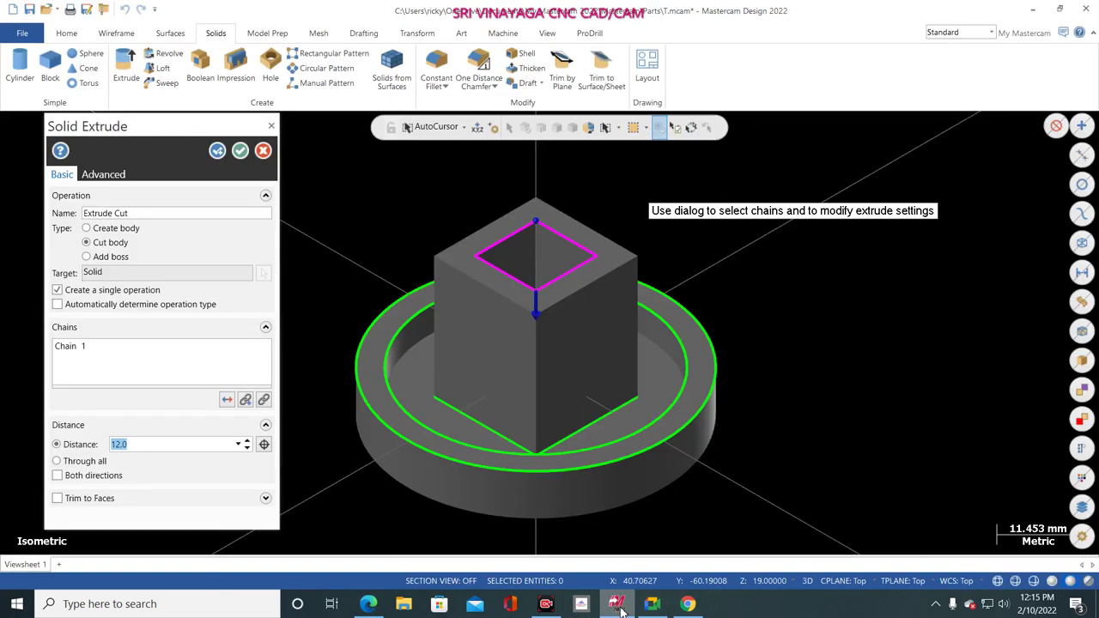
click(583, 606)
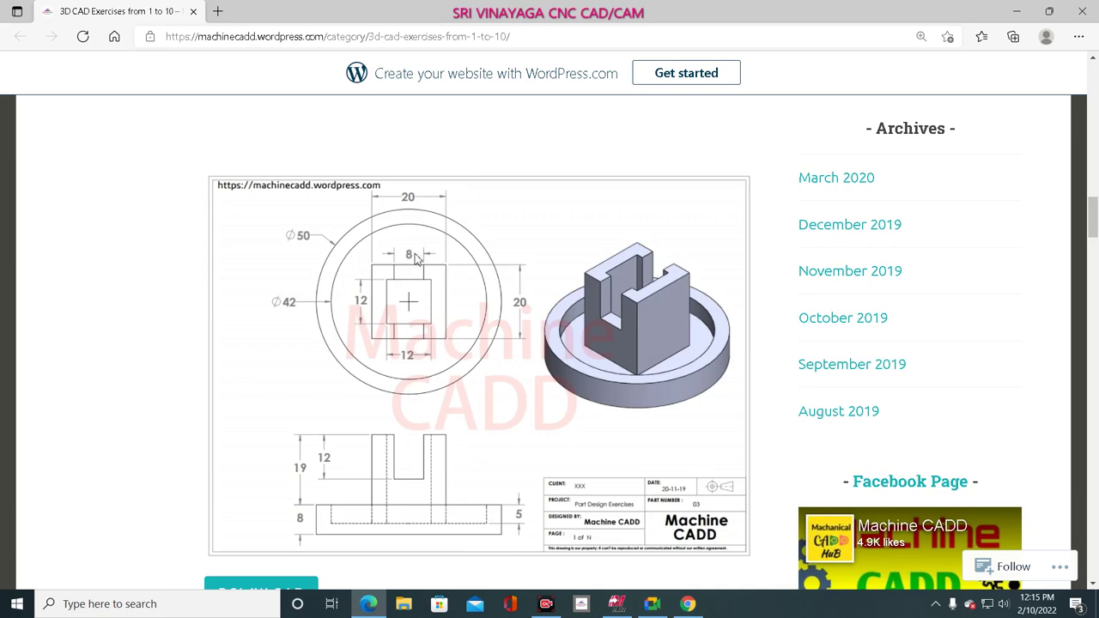
click(616, 604)
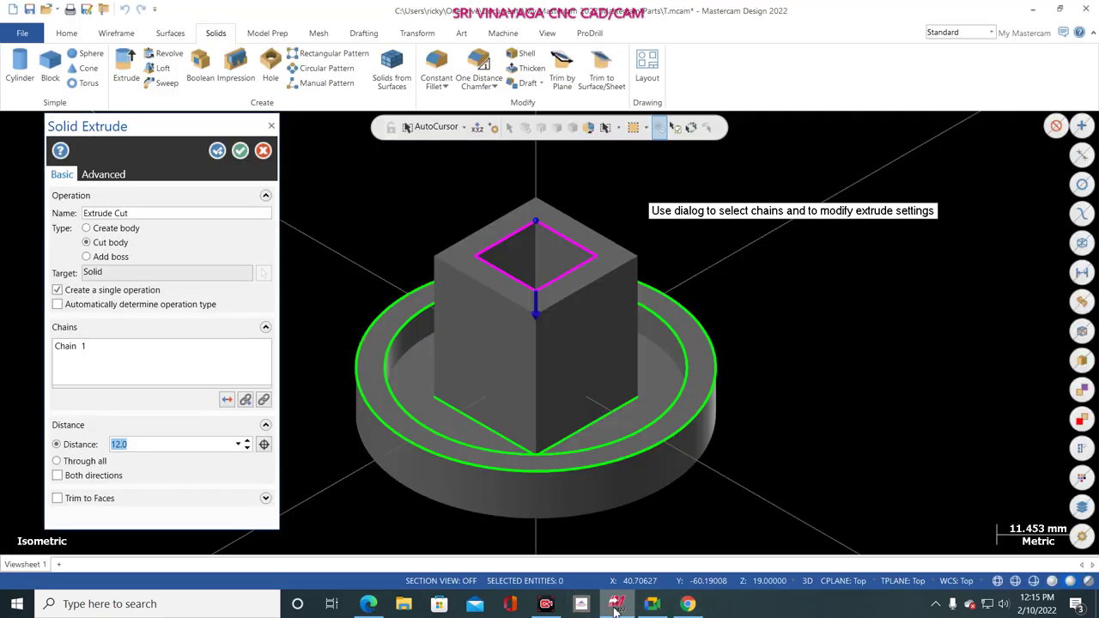
click(240, 150)
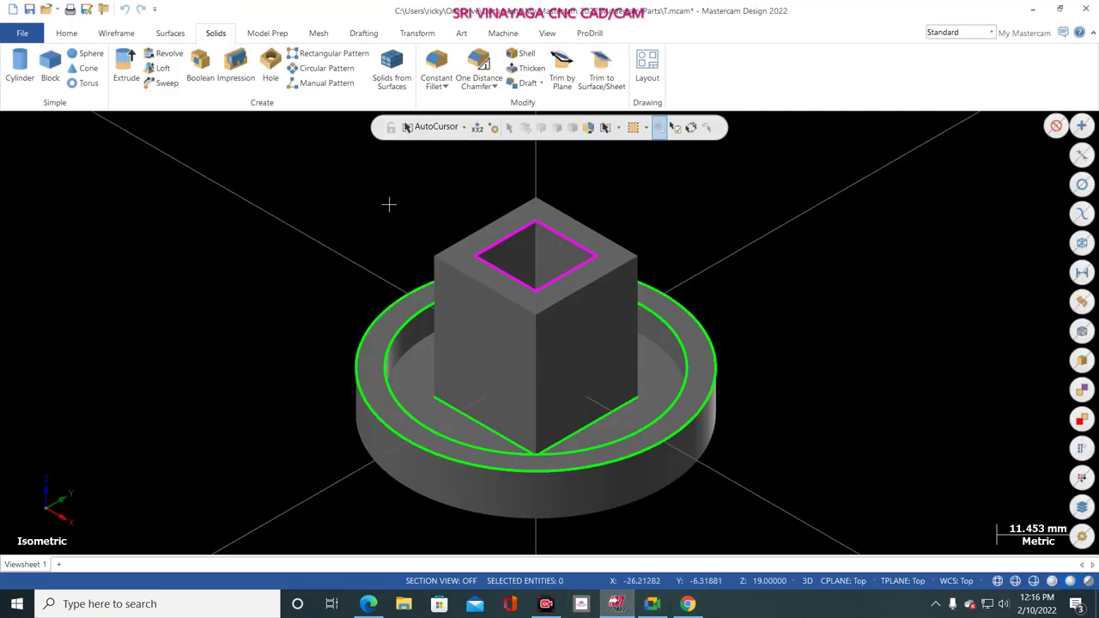
right_click(387, 197)
- In Top view, start an origin-centred rectangle with height 8, then close that setup
click(421, 211)
key(alt+1)
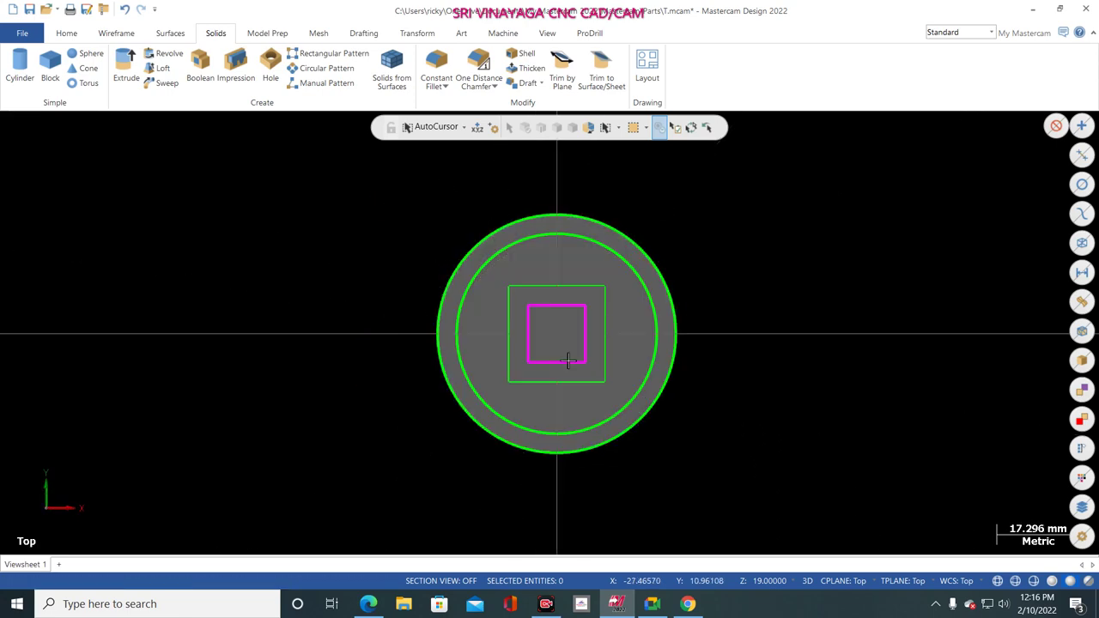
click(116, 33)
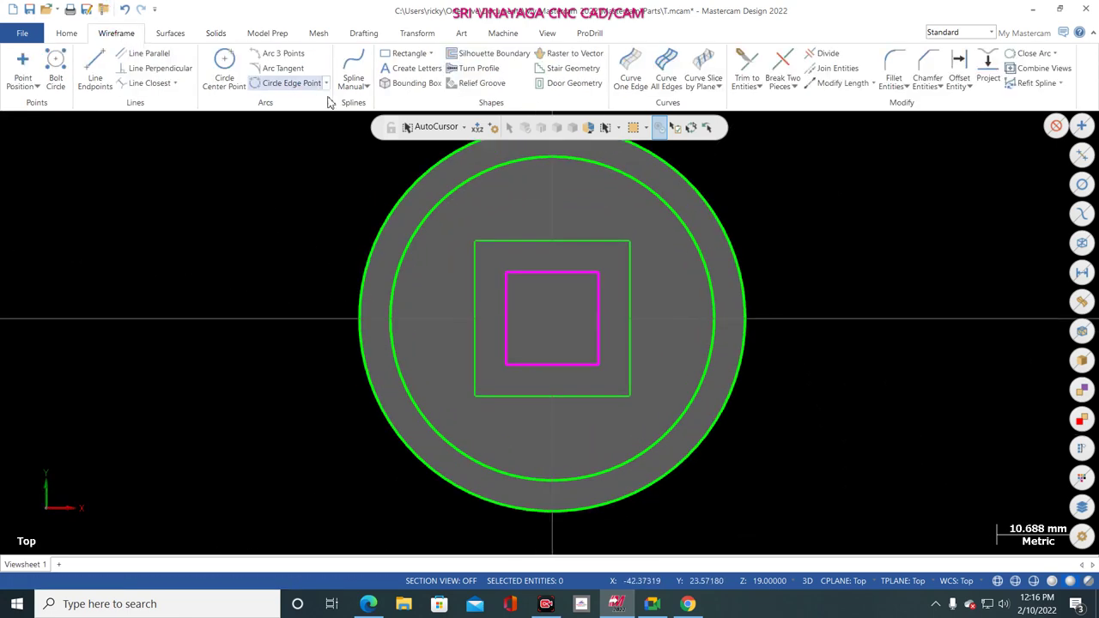
click(397, 54)
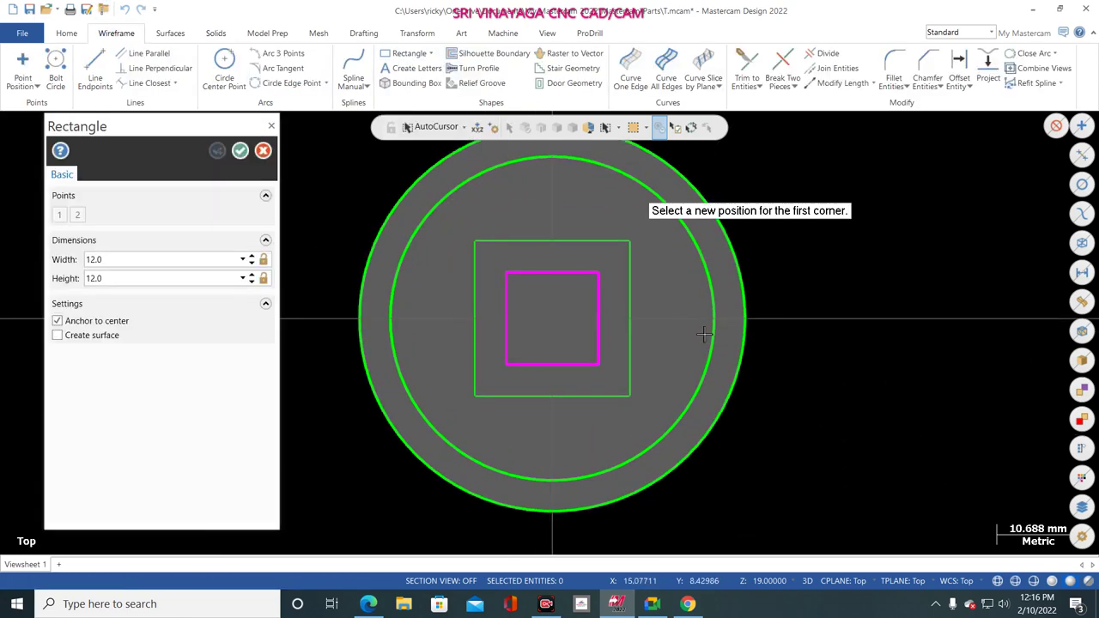
click(551, 319)
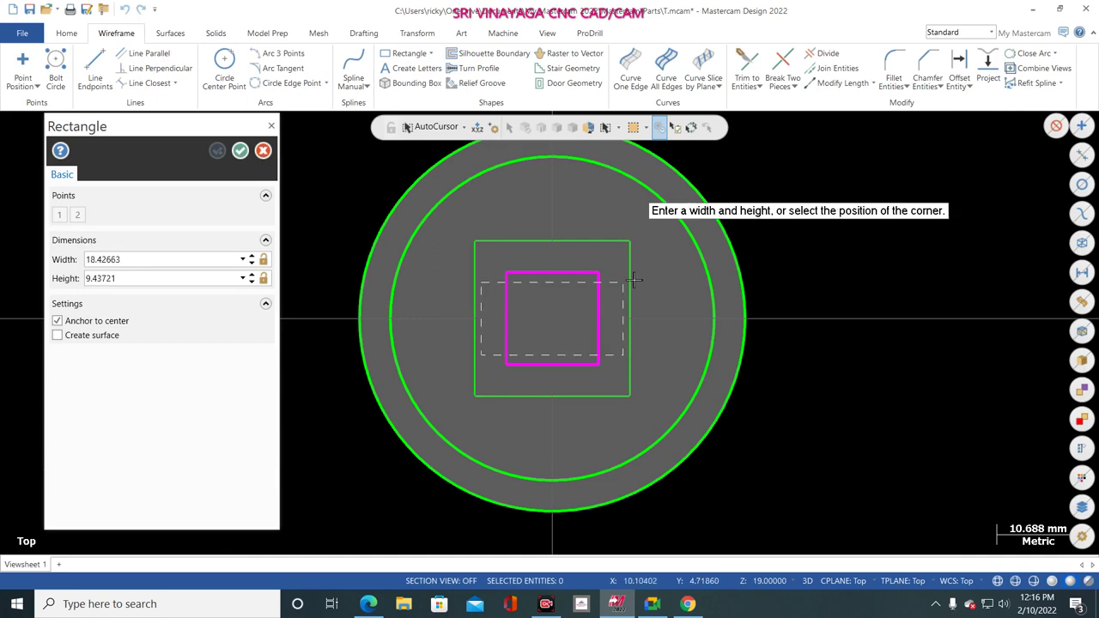
click(600, 213)
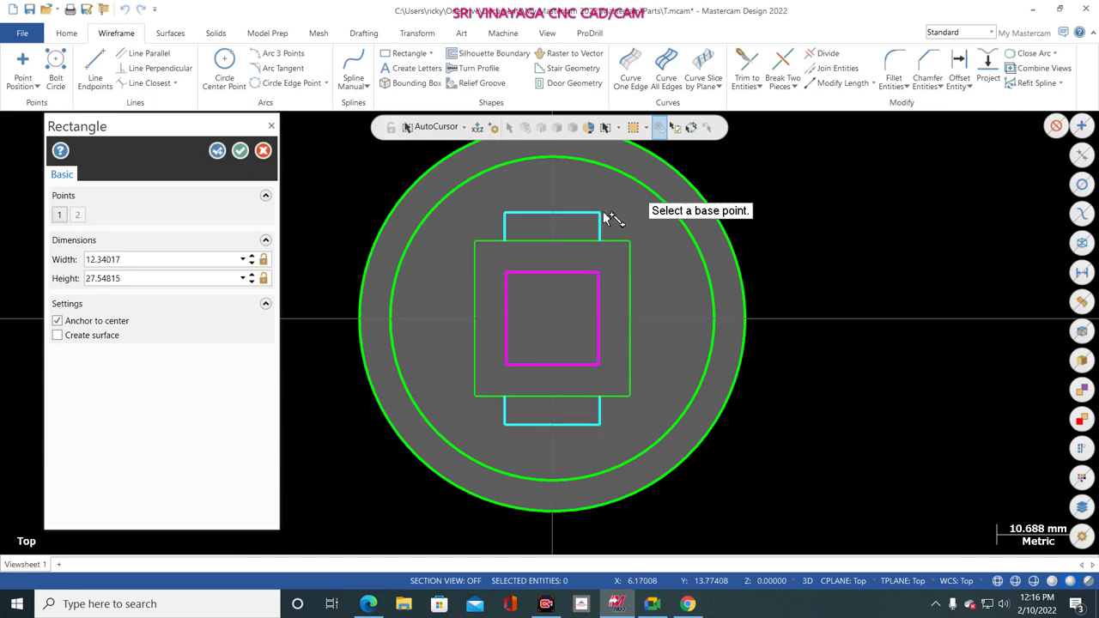
click(150, 278)
text(8)
key(Return)
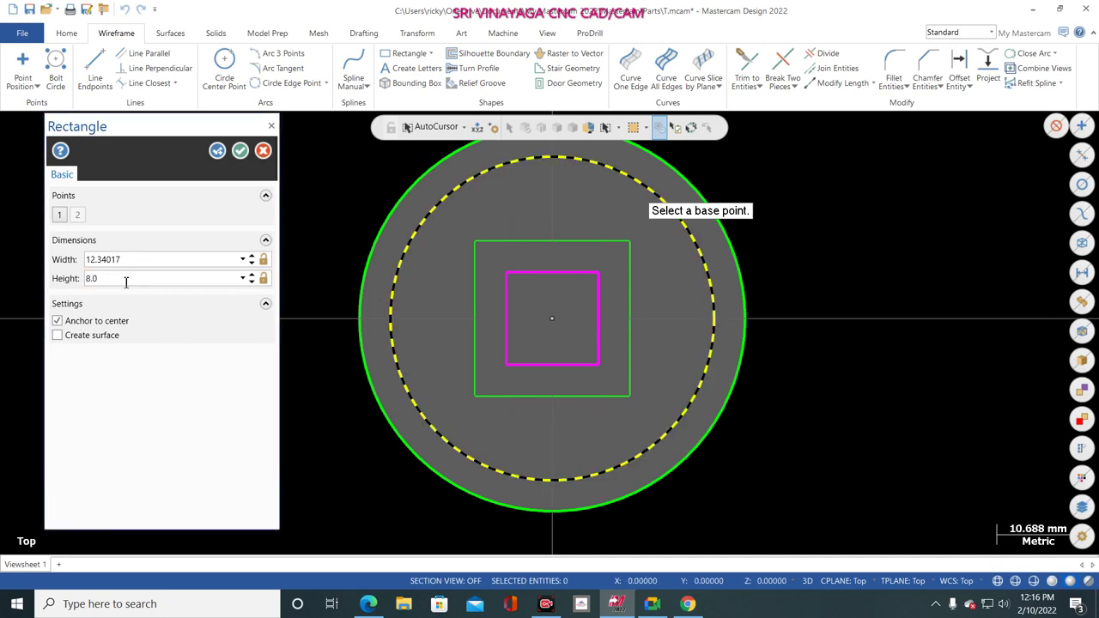
click(272, 127)
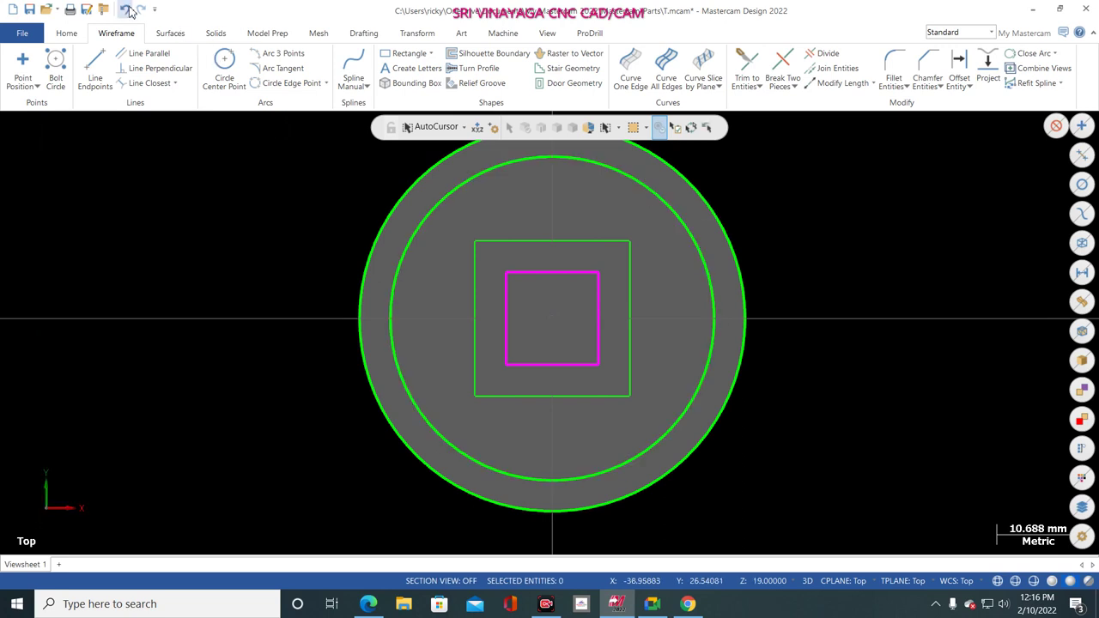
- Draw a rectangle centred on the origin with width 8 and height 22, checking the drawing
click(404, 53)
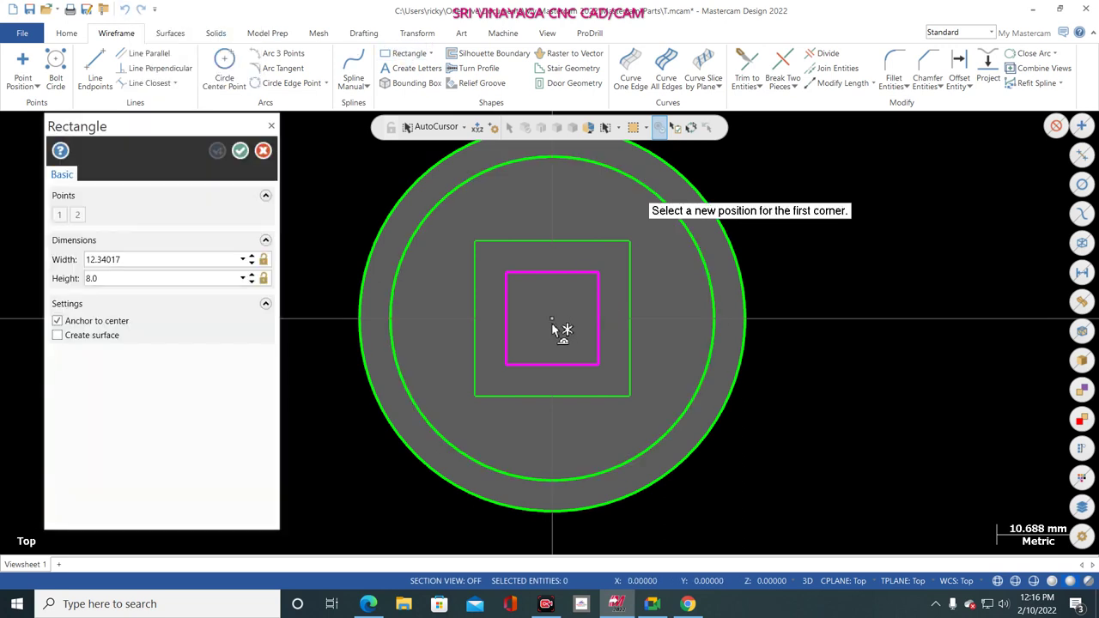
click(552, 319)
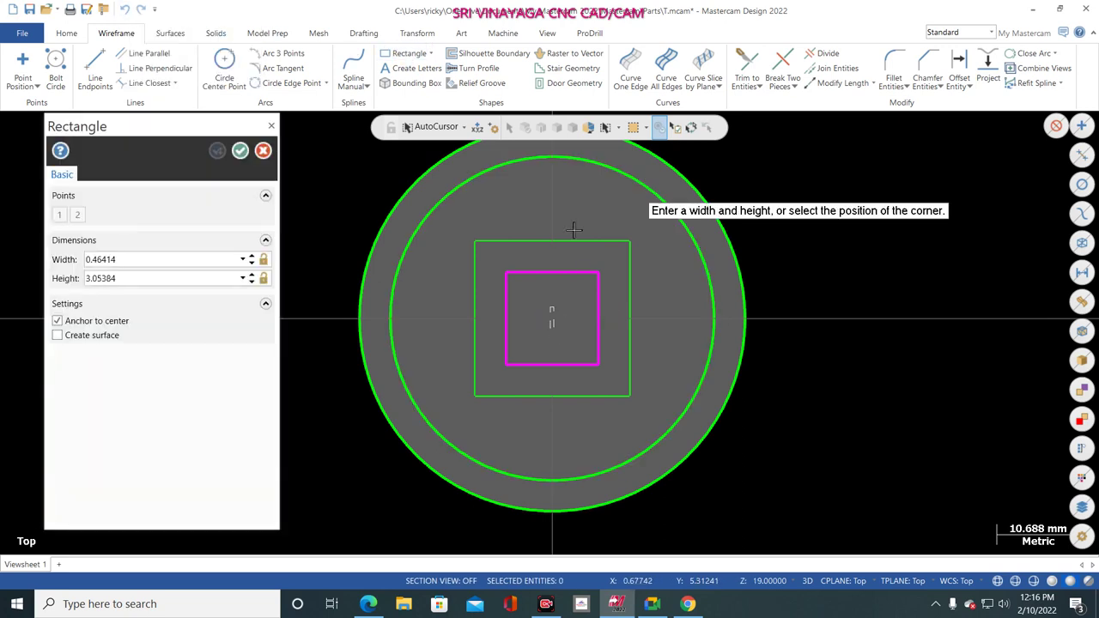
click(604, 200)
double_click(141, 258)
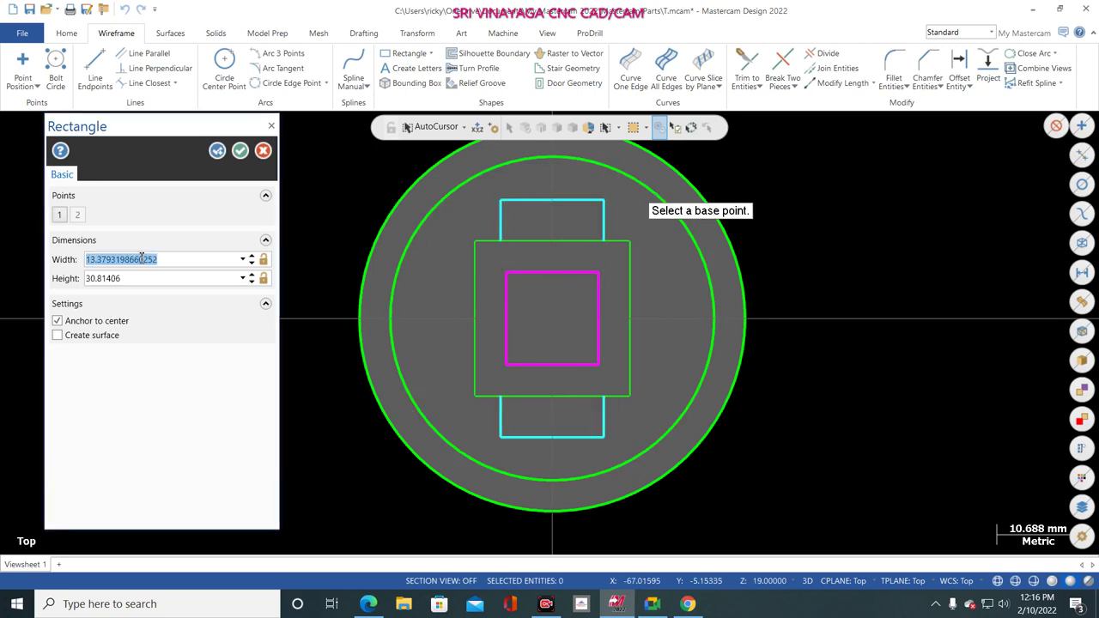
text(8)
key(Return)
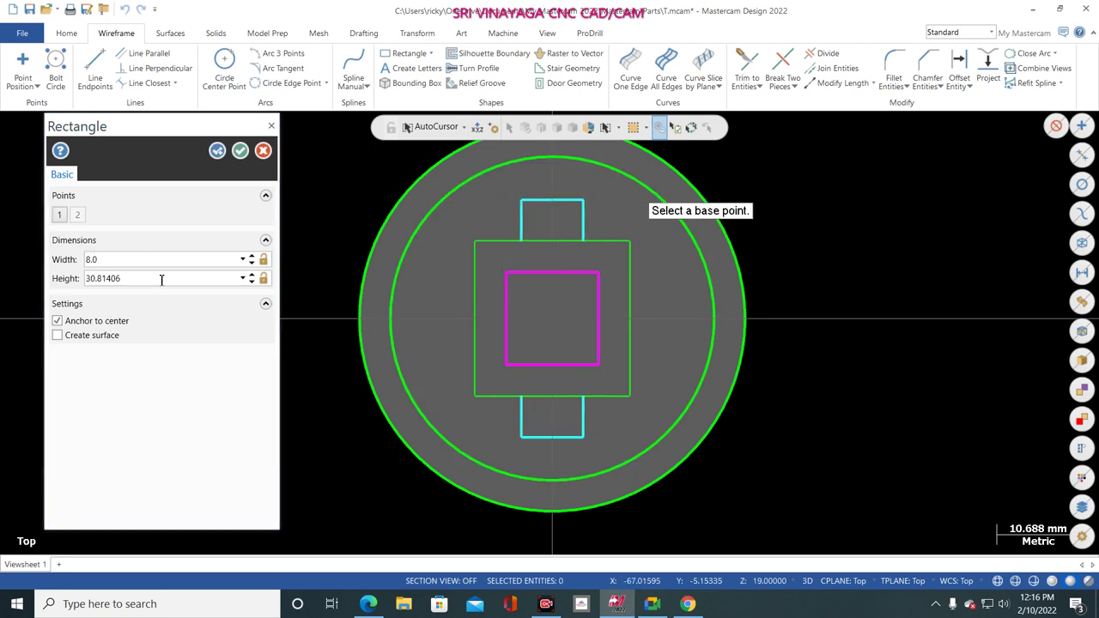
double_click(161, 279)
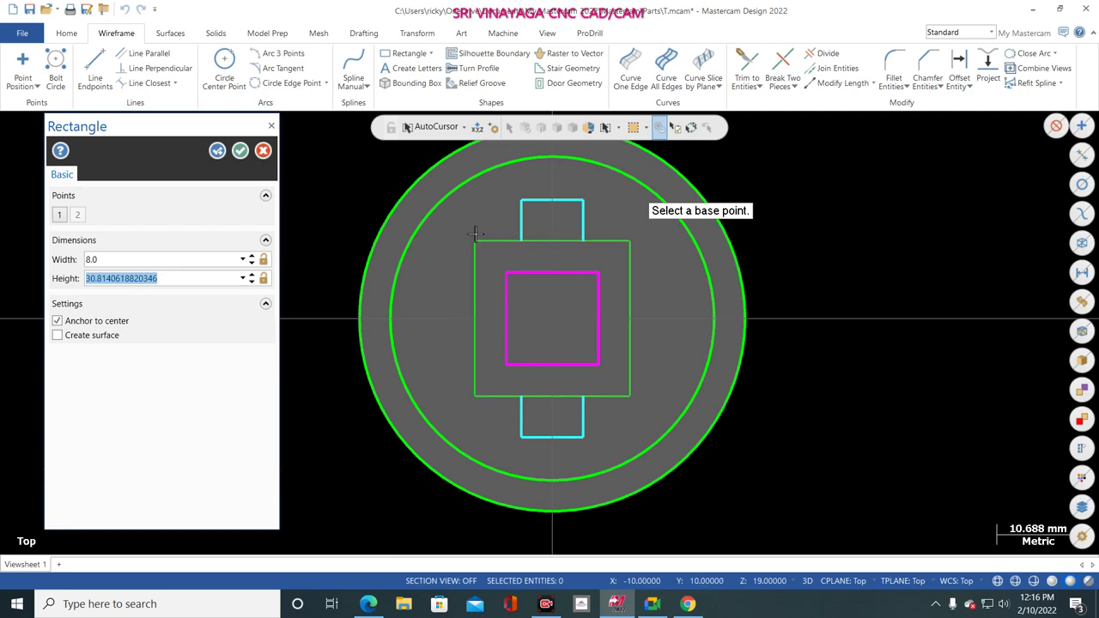
click(580, 605)
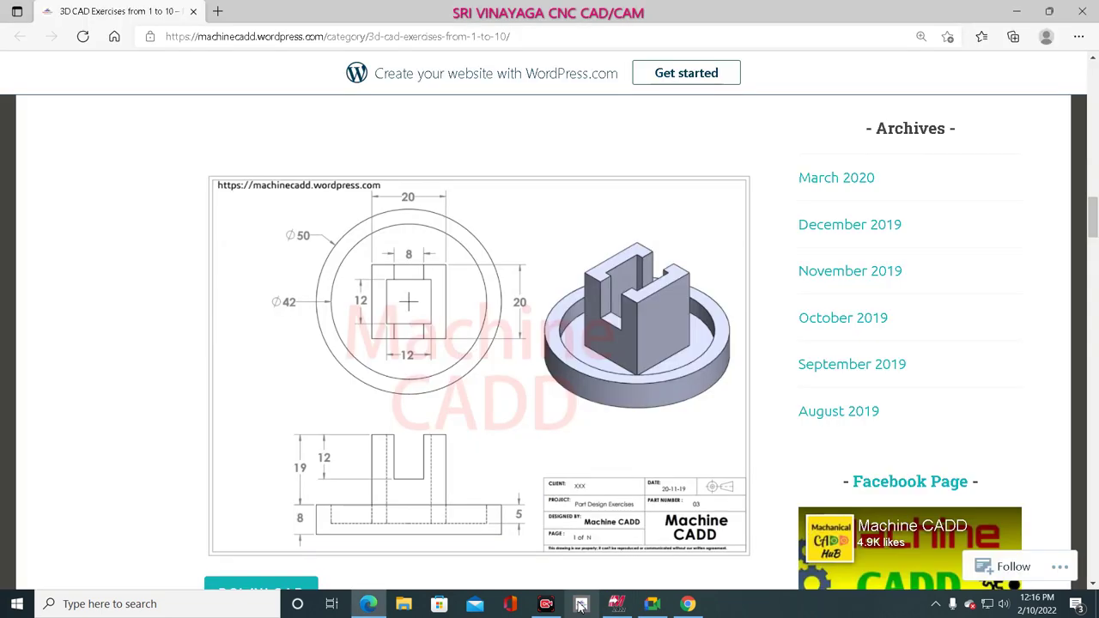
click(631, 601)
click(150, 282)
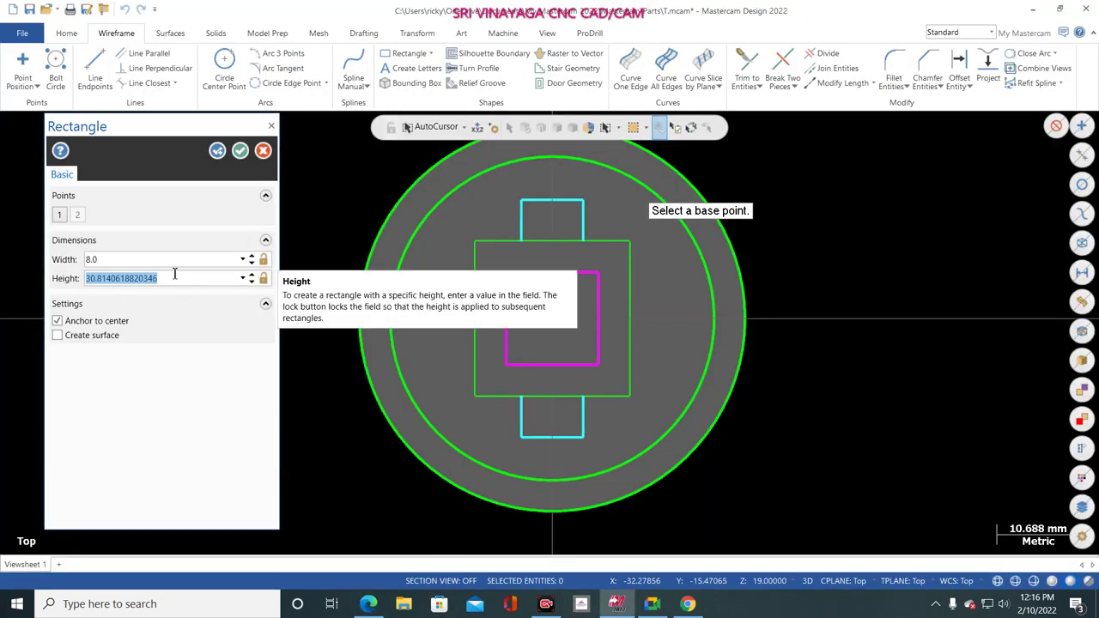
text(22)
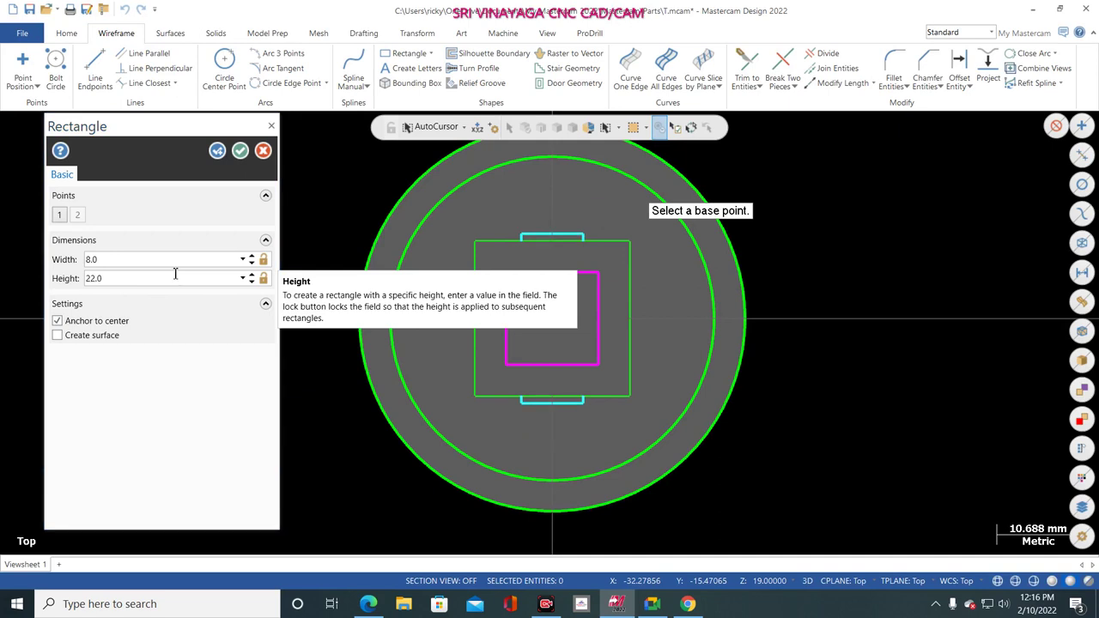
click(241, 151)
- In isometric see-through view, set up a Translate of the rectangle up to the block's top
right_click(155, 277)
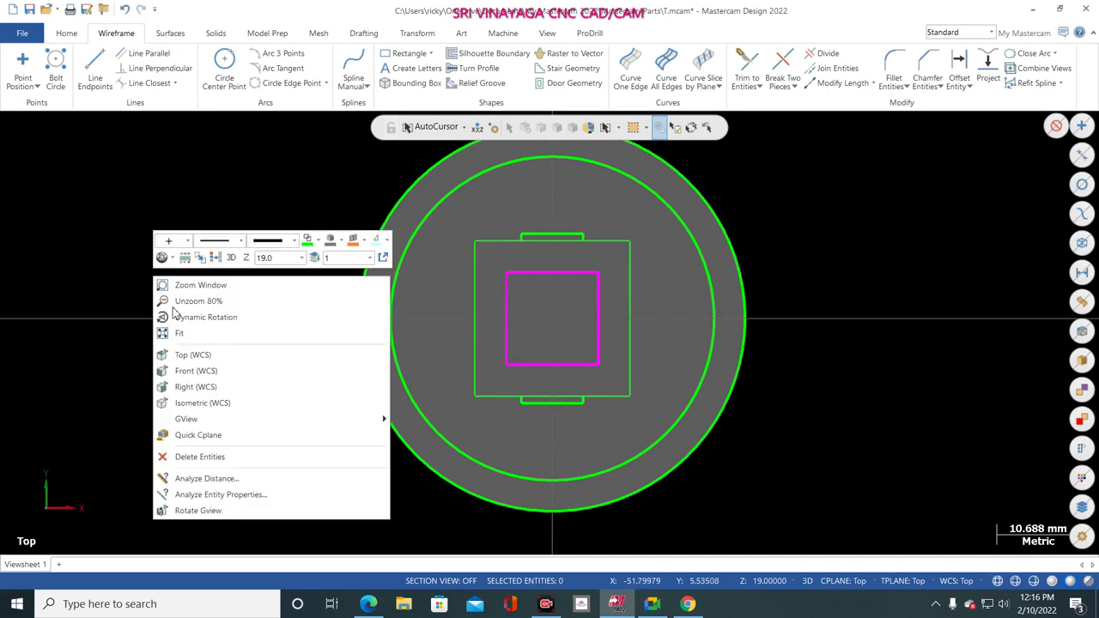
click(184, 401)
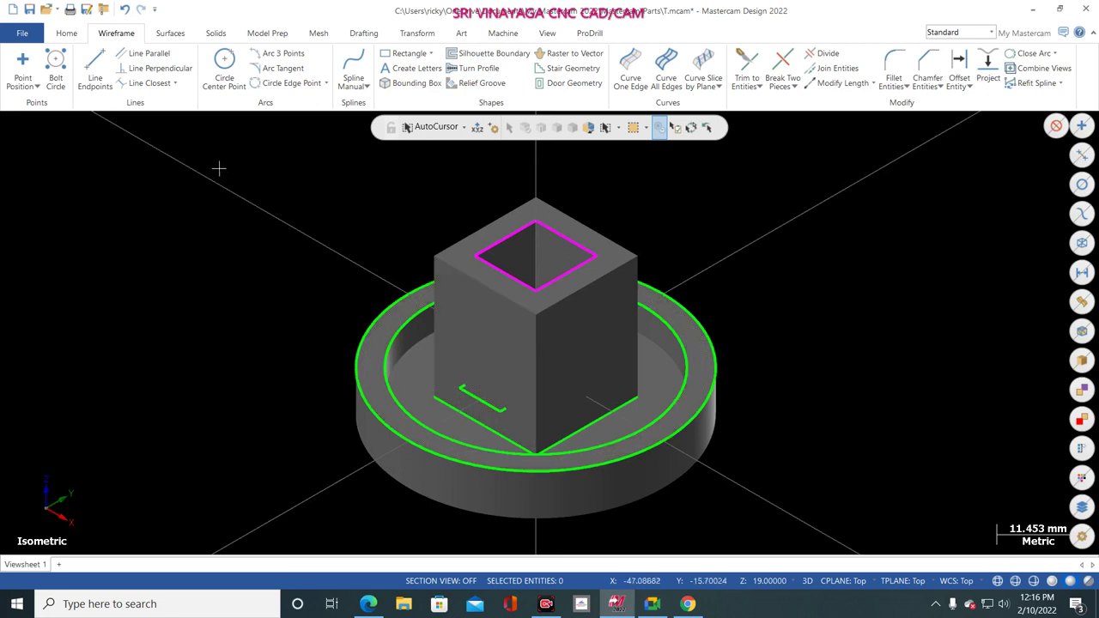
click(403, 33)
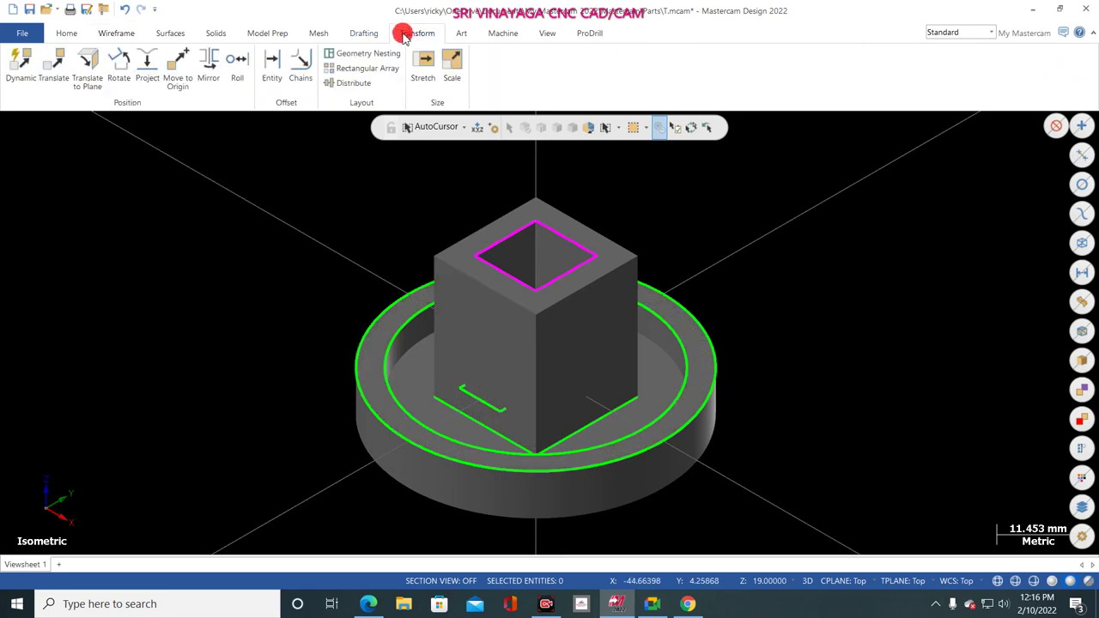
click(54, 79)
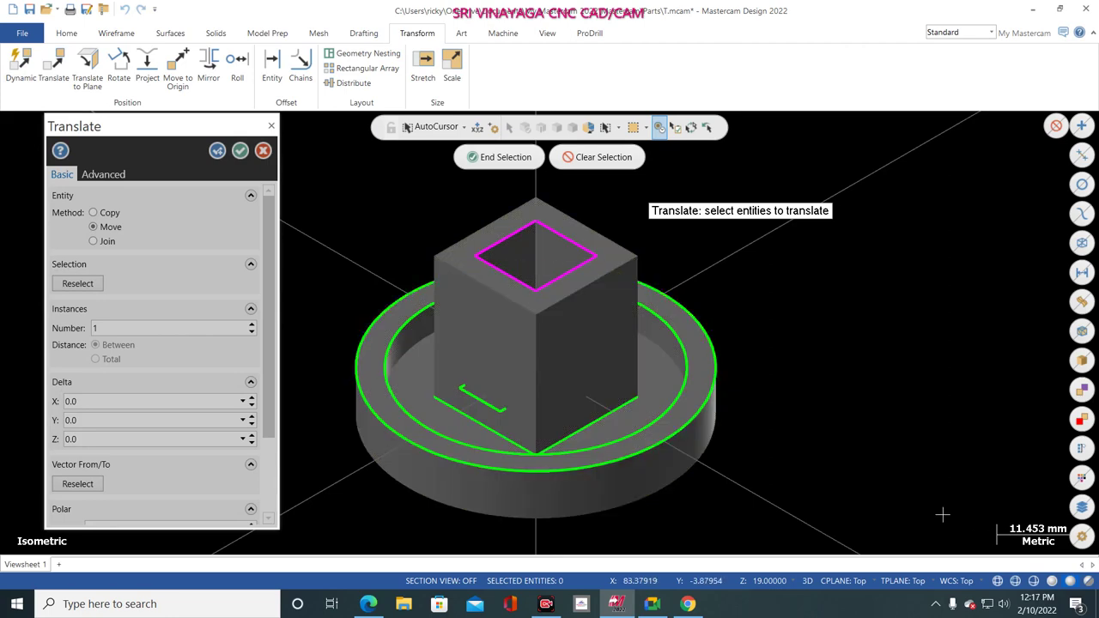
key(ctrl+t)
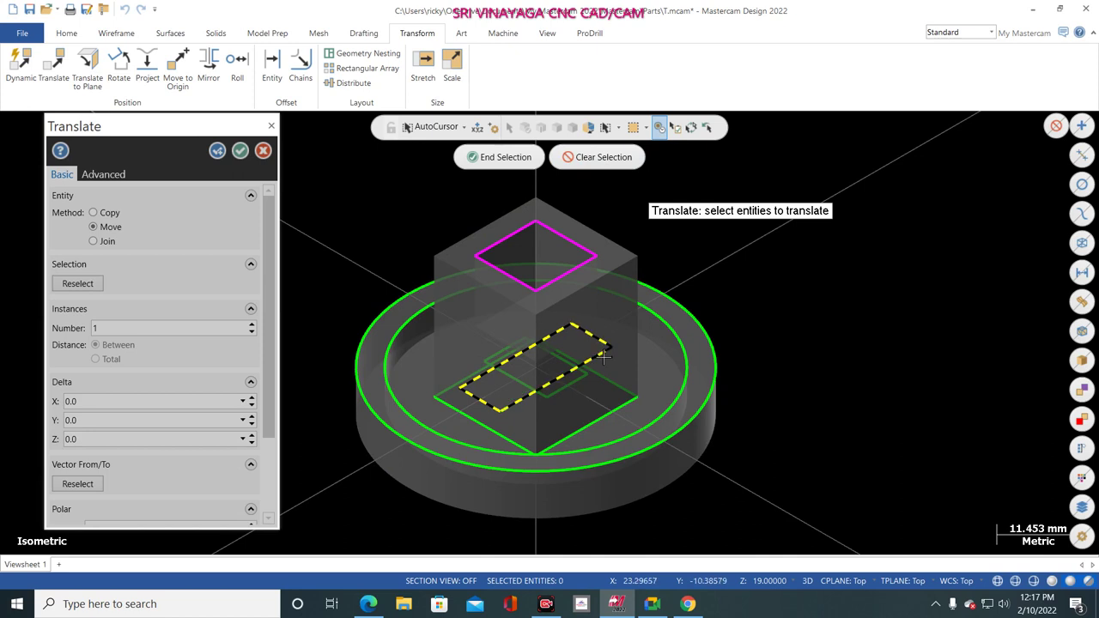
click(606, 359)
click(499, 157)
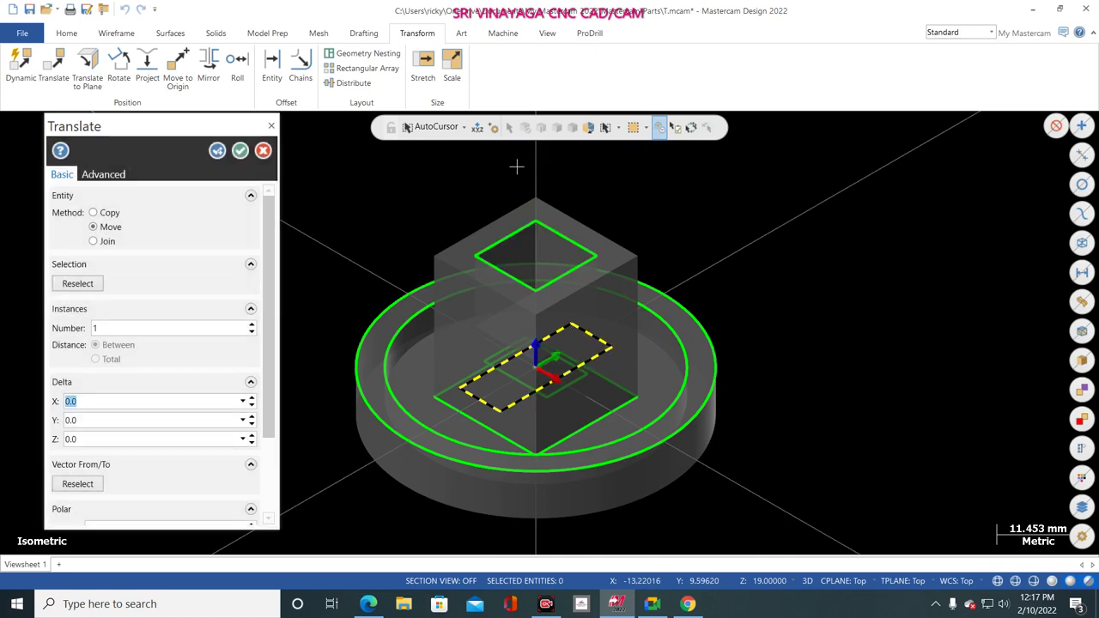
click(533, 345)
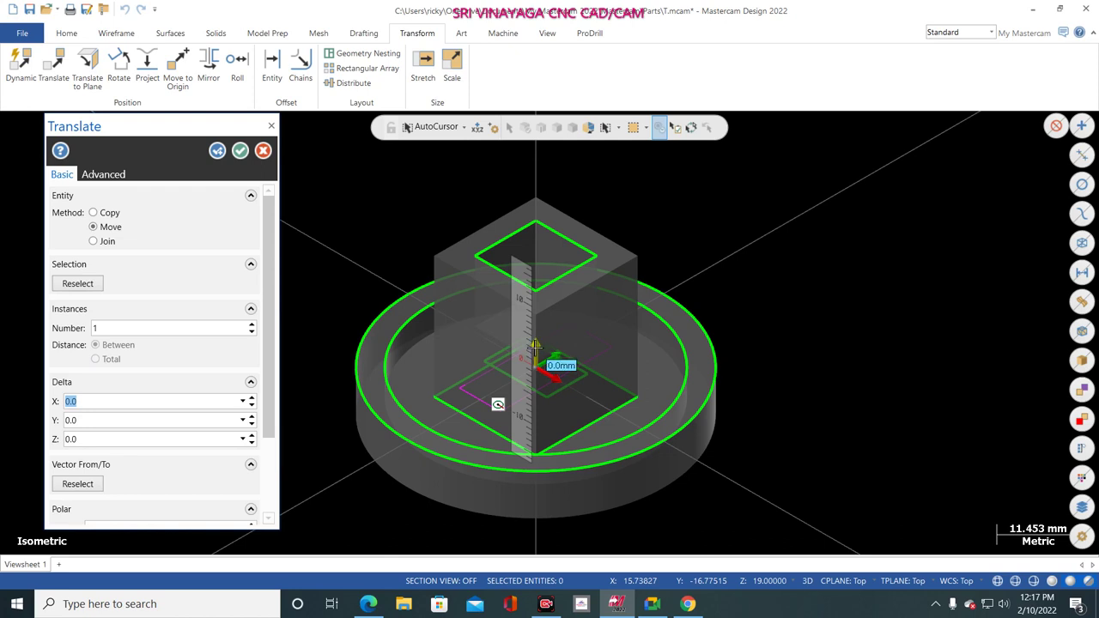
click(85, 488)
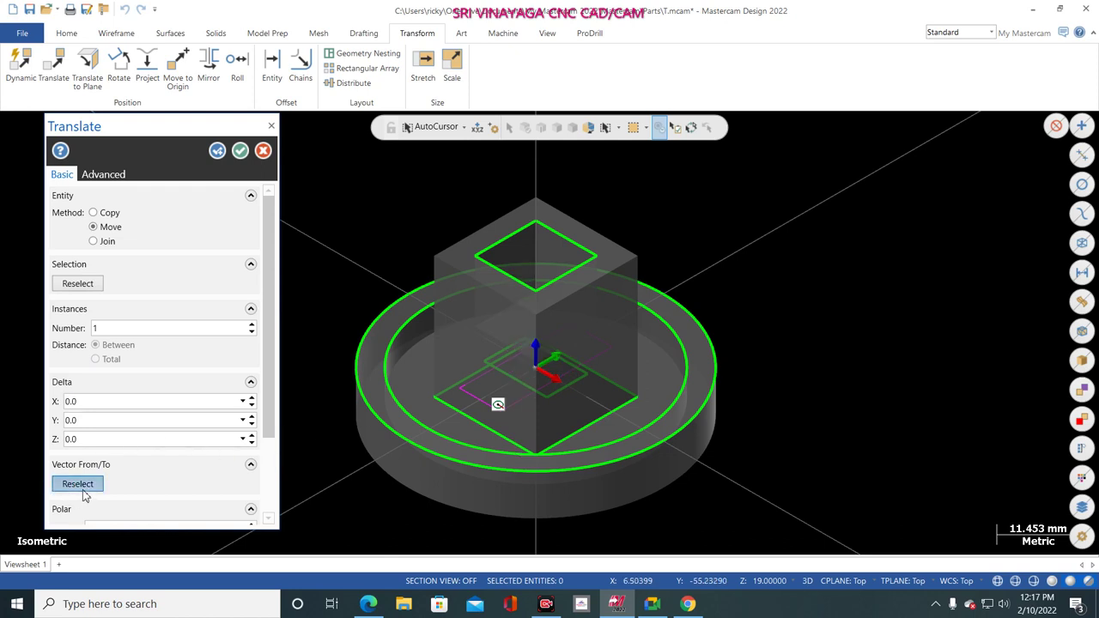
click(558, 381)
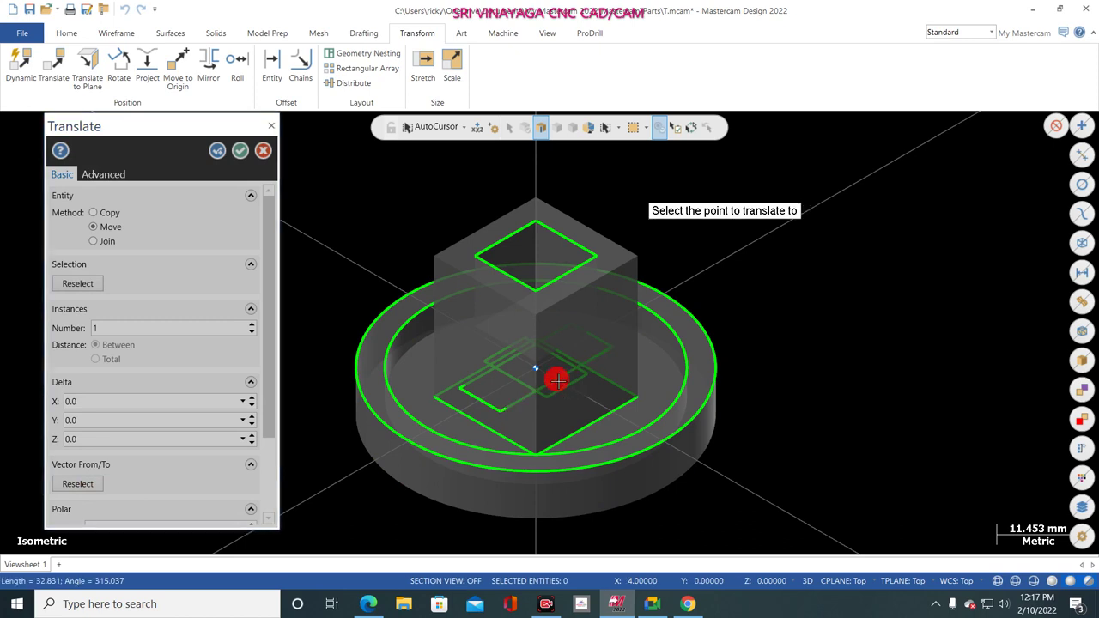
click(568, 272)
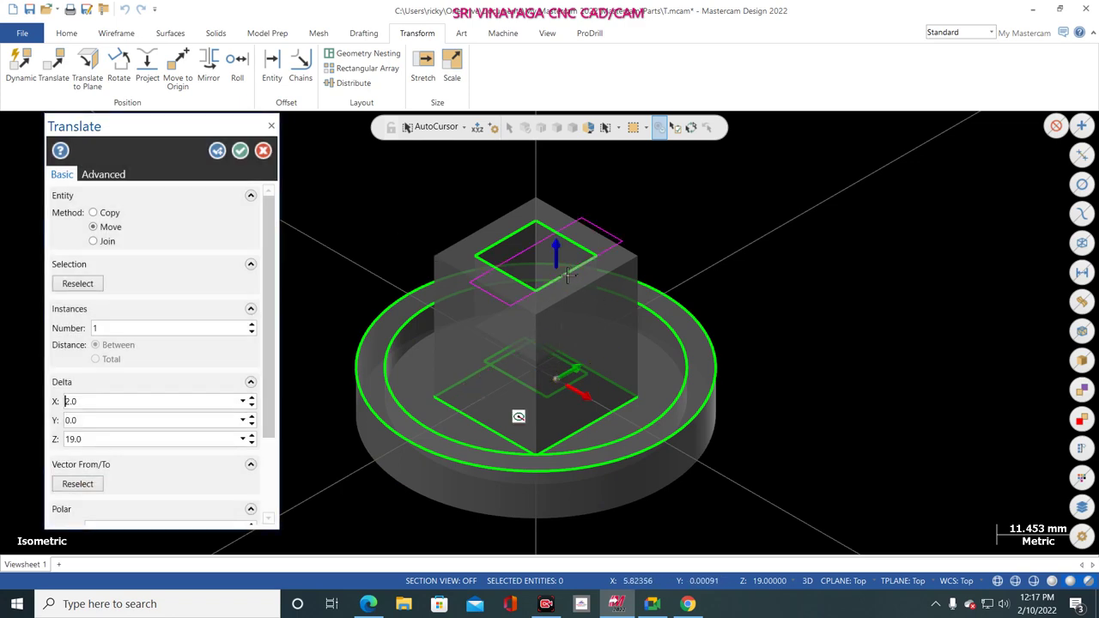
- Check the part from Top and Isometric views, then cancel the pending move
scroll(556, 304, up, 2)
right_click(386, 189)
click(426, 264)
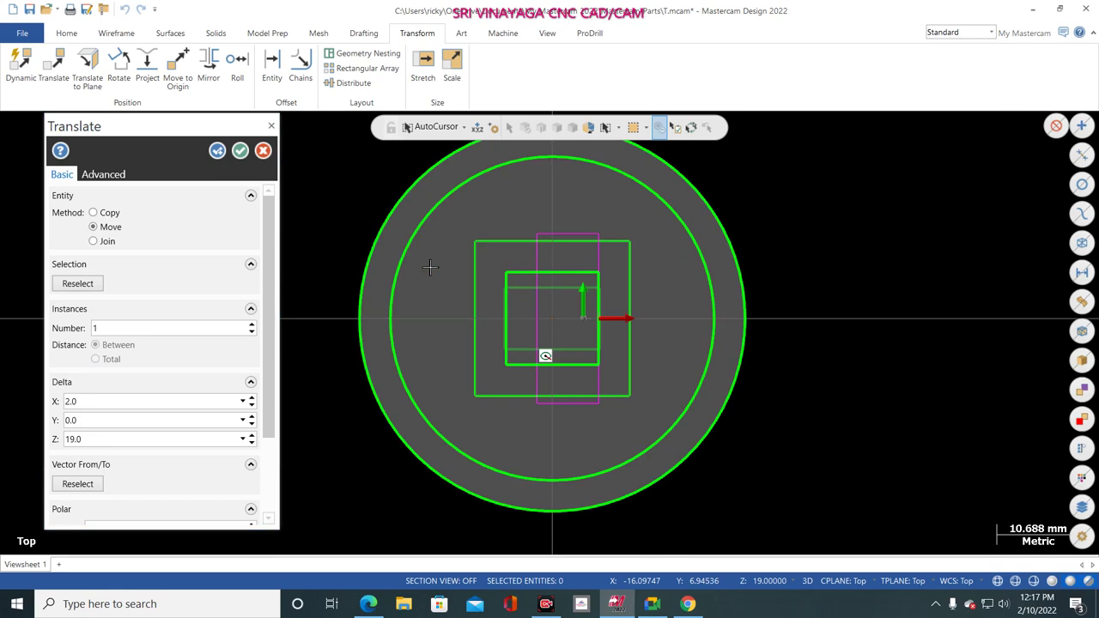
right_click(351, 206)
click(404, 332)
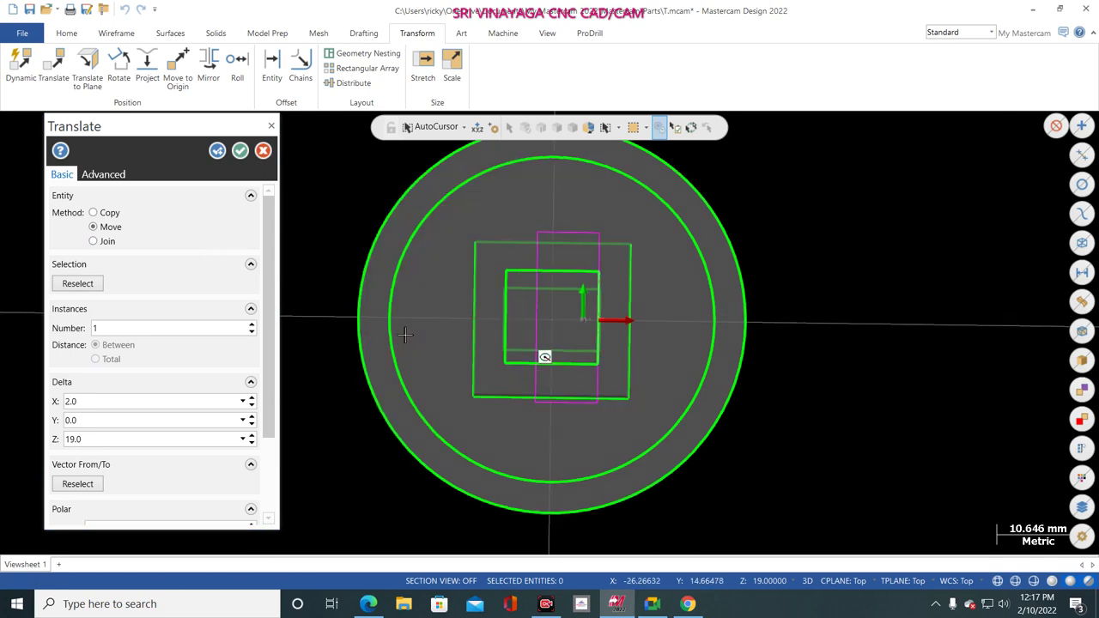
key(Escape)
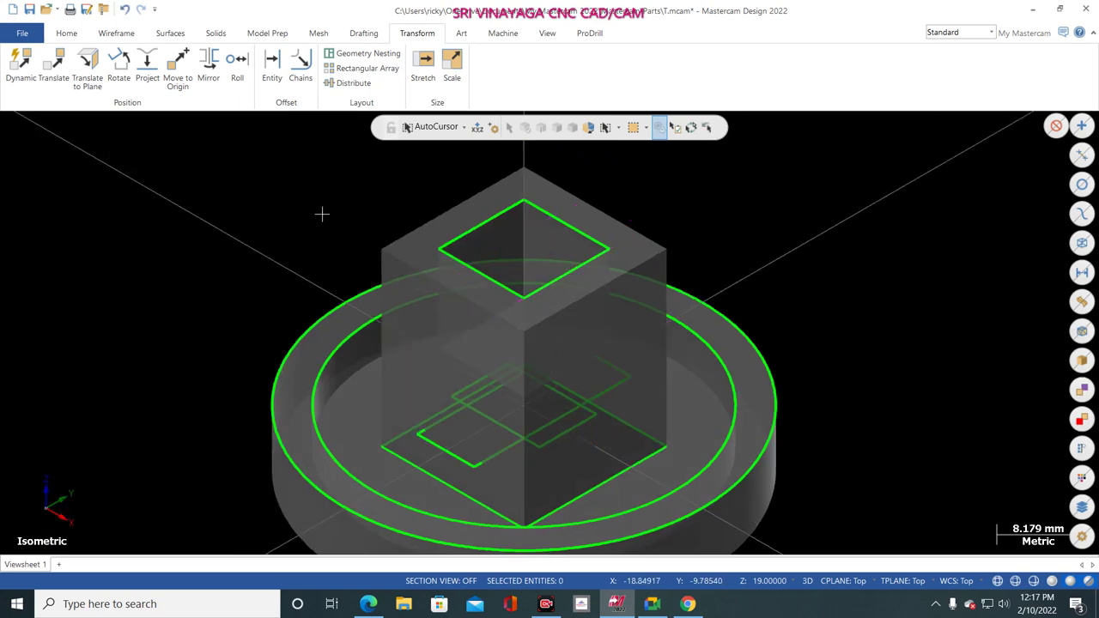
- Start translating the thin rectangle and drag it upward with the gizmo ruler
click(55, 77)
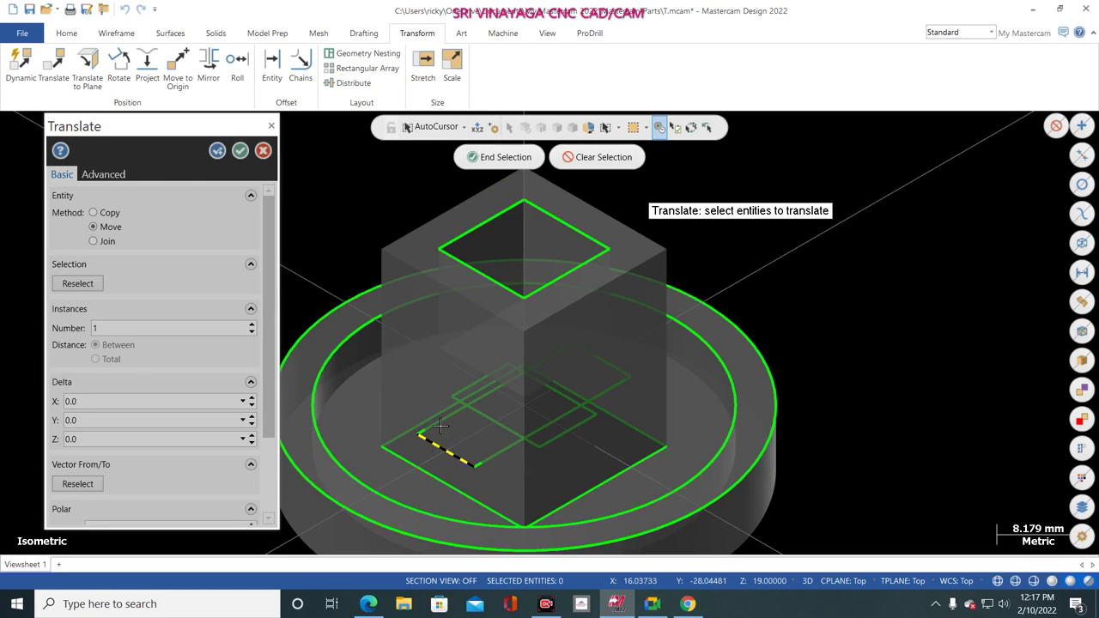
click(596, 361)
click(526, 158)
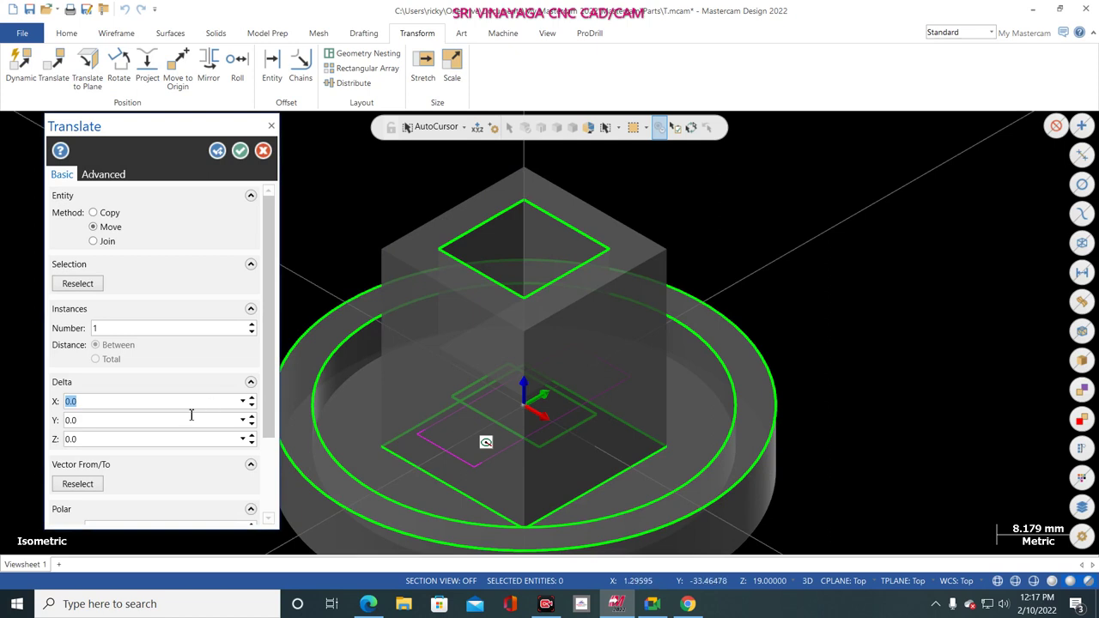
click(101, 440)
click(528, 412)
drag(528, 412, 523, 242)
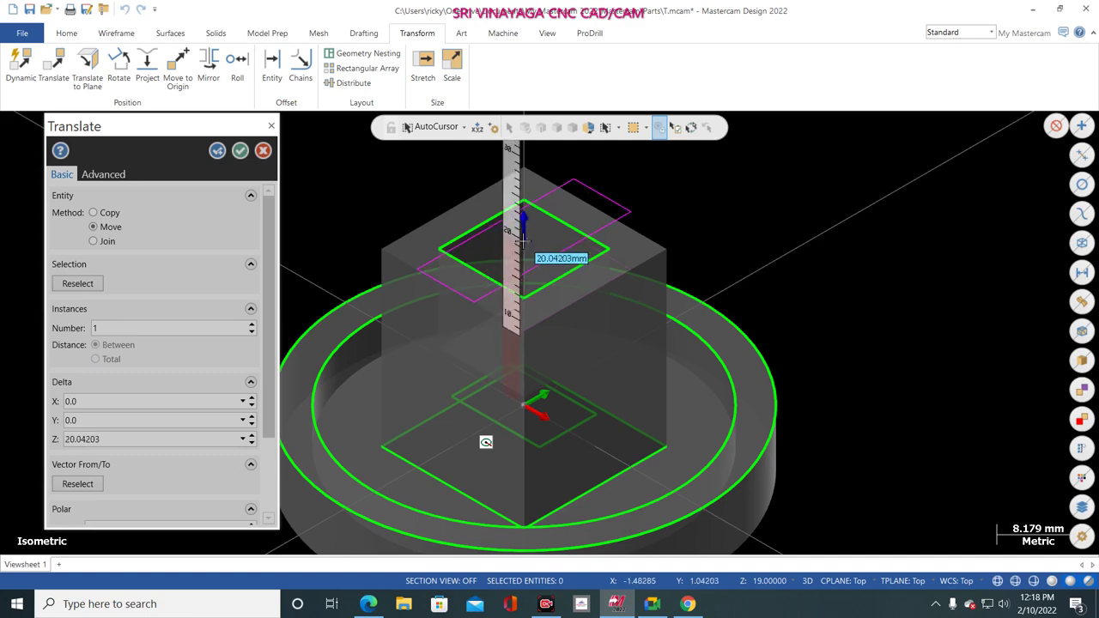
- In Front view, set the lift to exactly 19 mm Delta Z and confirm the move
right_click(521, 240)
click(558, 331)
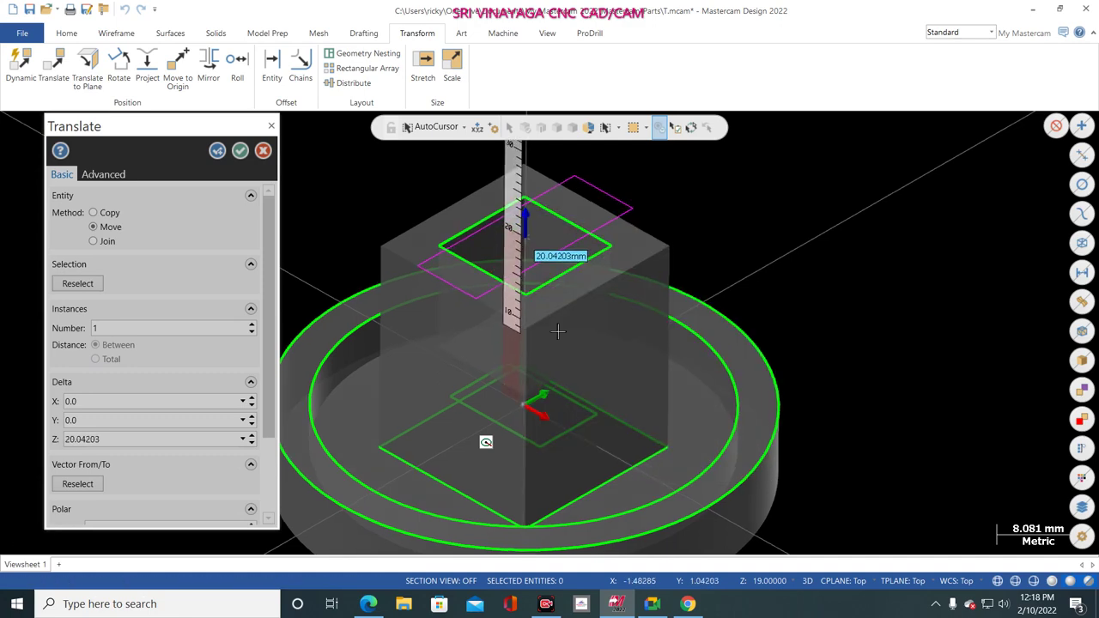
scroll(536, 222, down, 3)
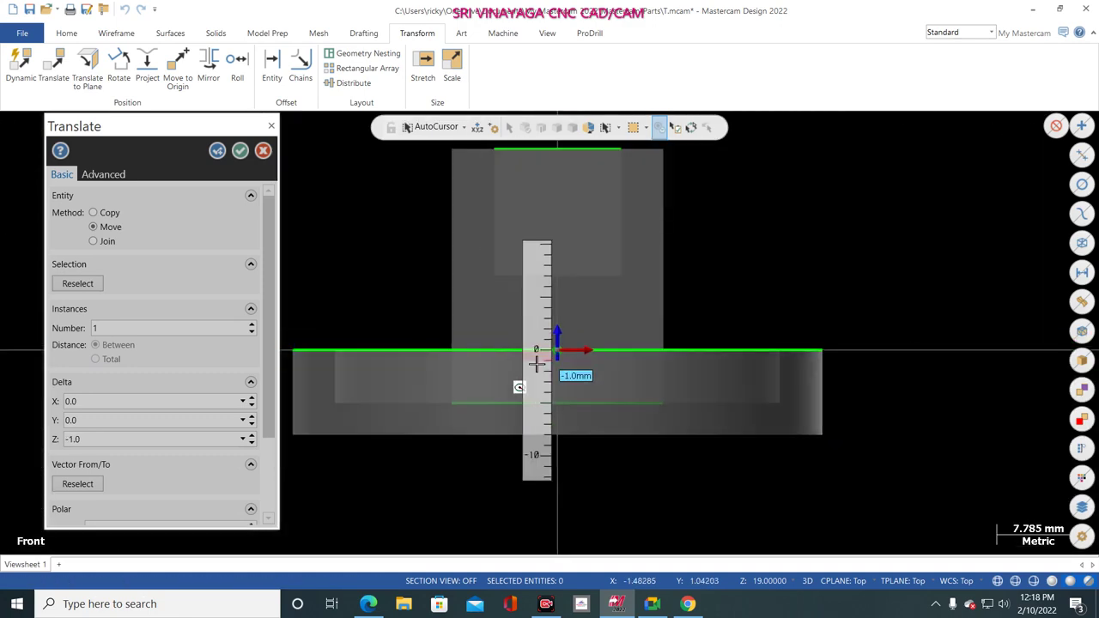
scroll(547, 172, up, 5)
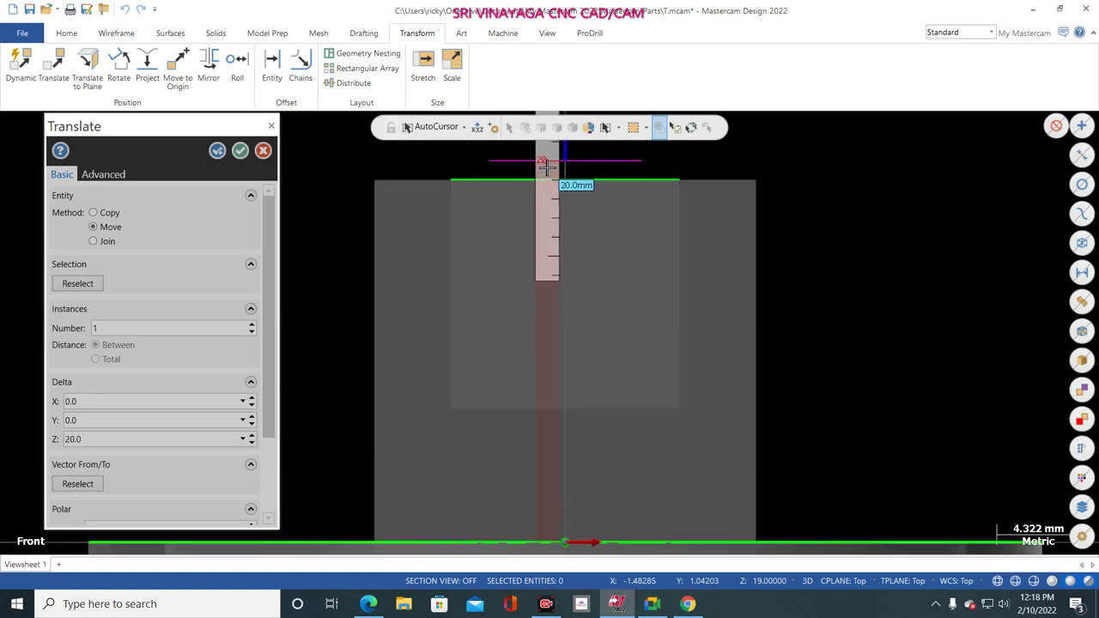
scroll(546, 170, up, 2)
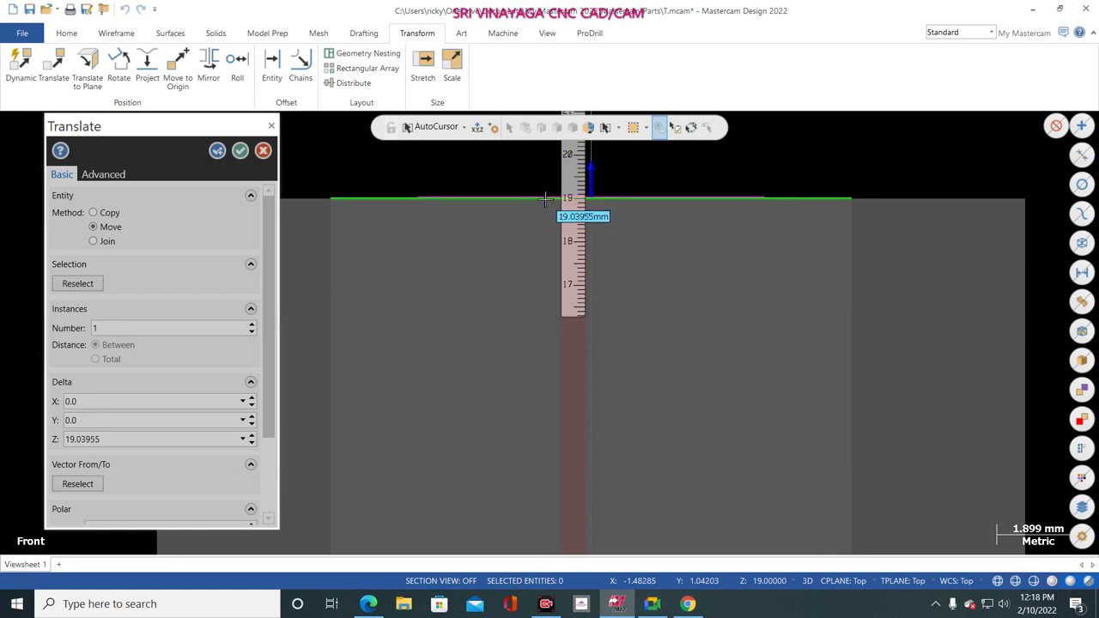
text(19)
key(Return)
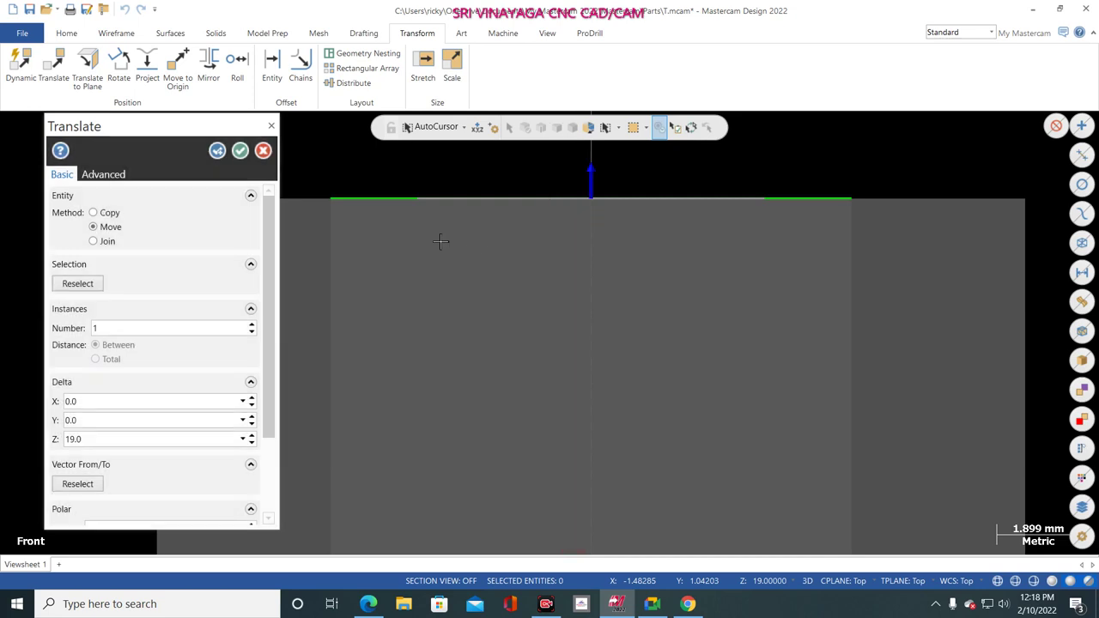
click(240, 151)
right_click(245, 152)
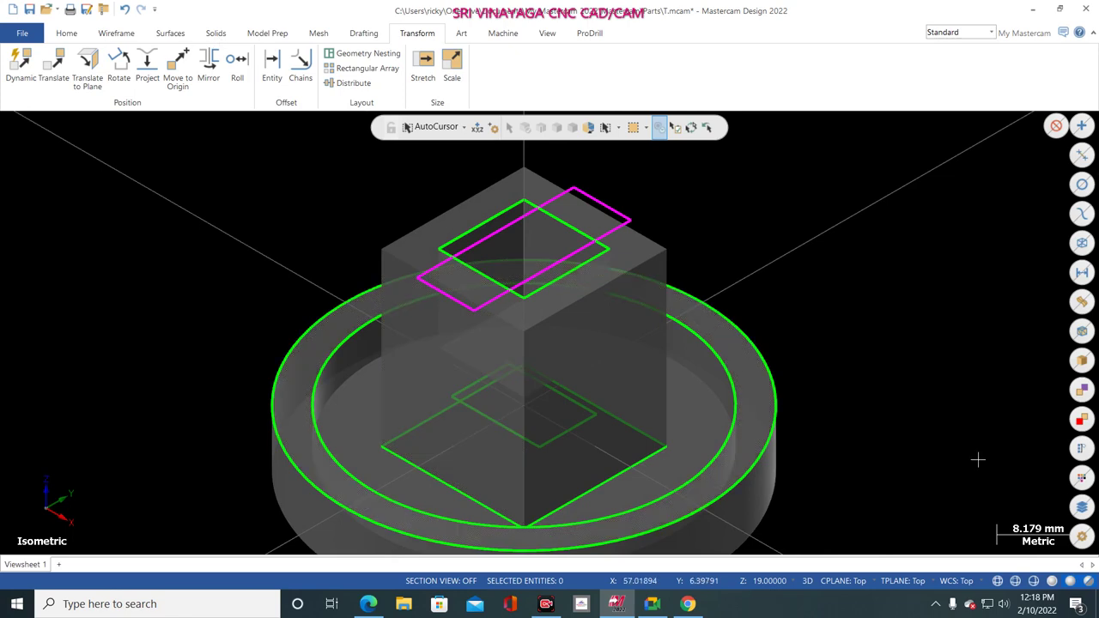
- Extrude-cut the raised 8 × 22 rectangle 12 mm into the block's top
click(214, 34)
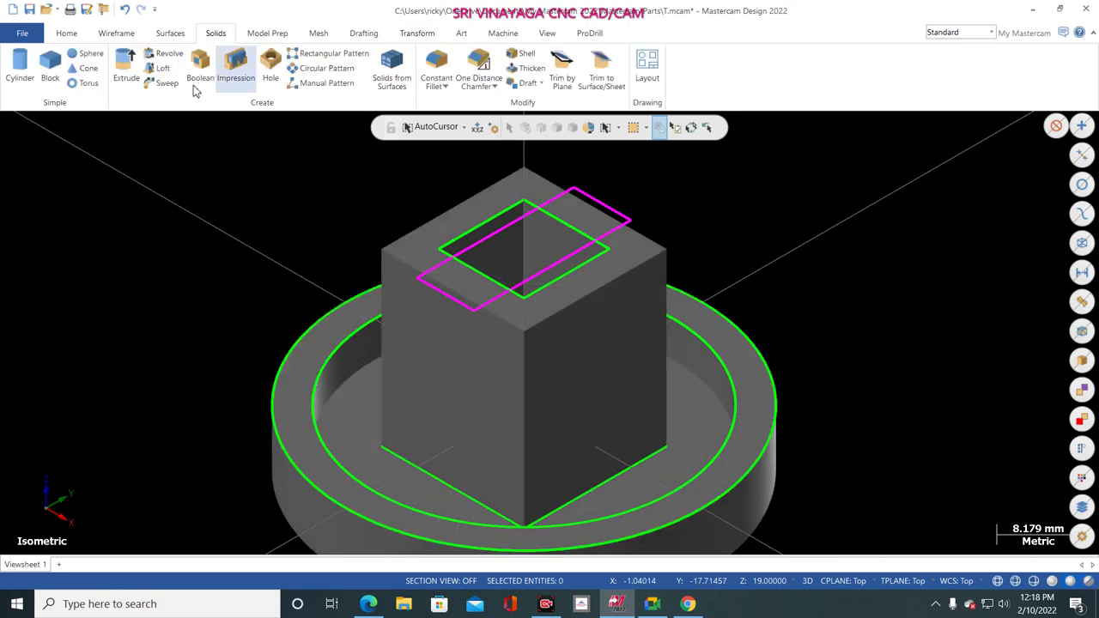
click(523, 216)
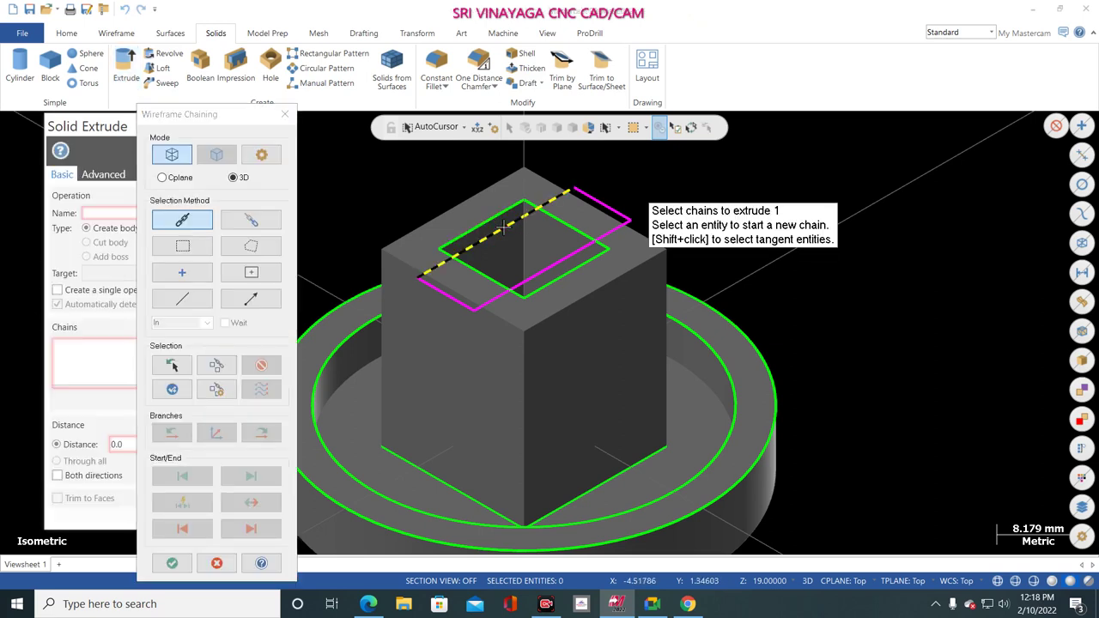
click(173, 564)
click(94, 241)
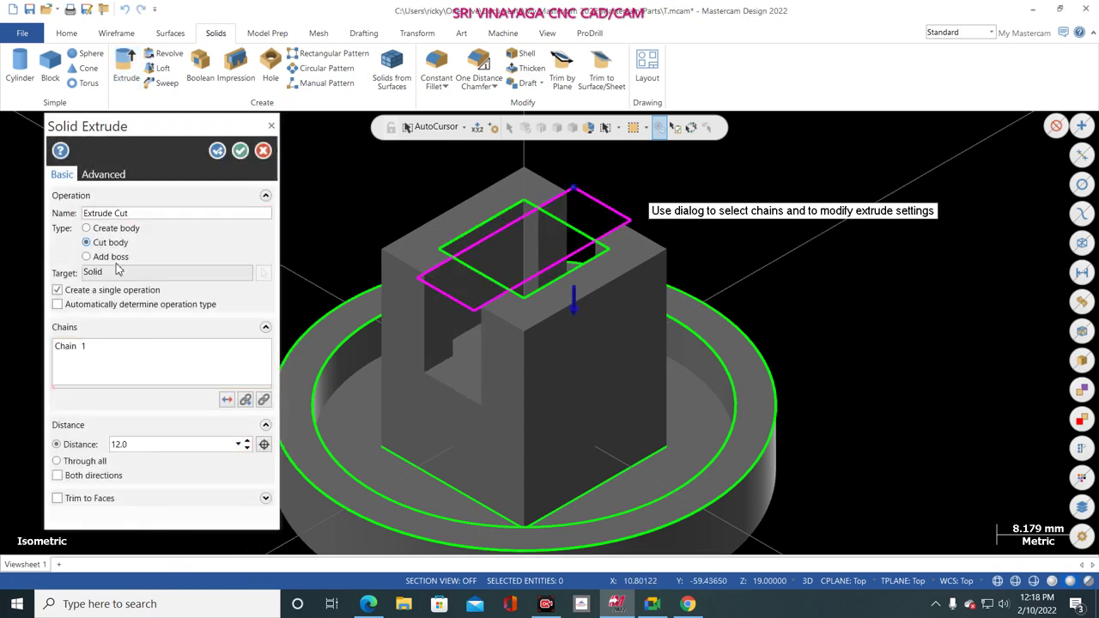
click(239, 151)
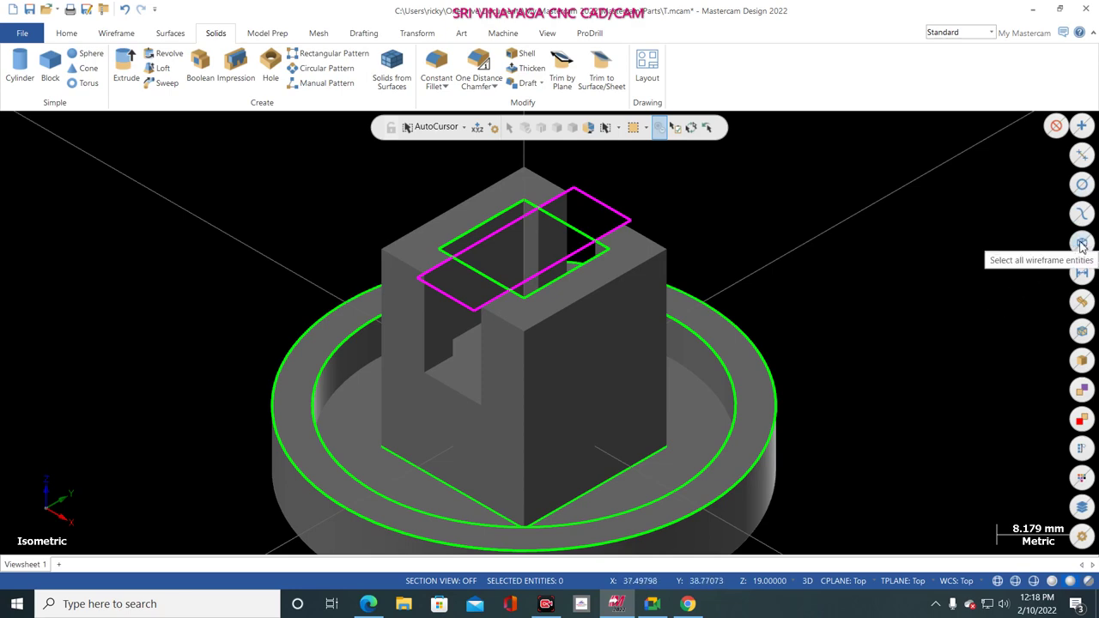
- Select all wireframe geometry and delete it, including associated entities
click(1082, 244)
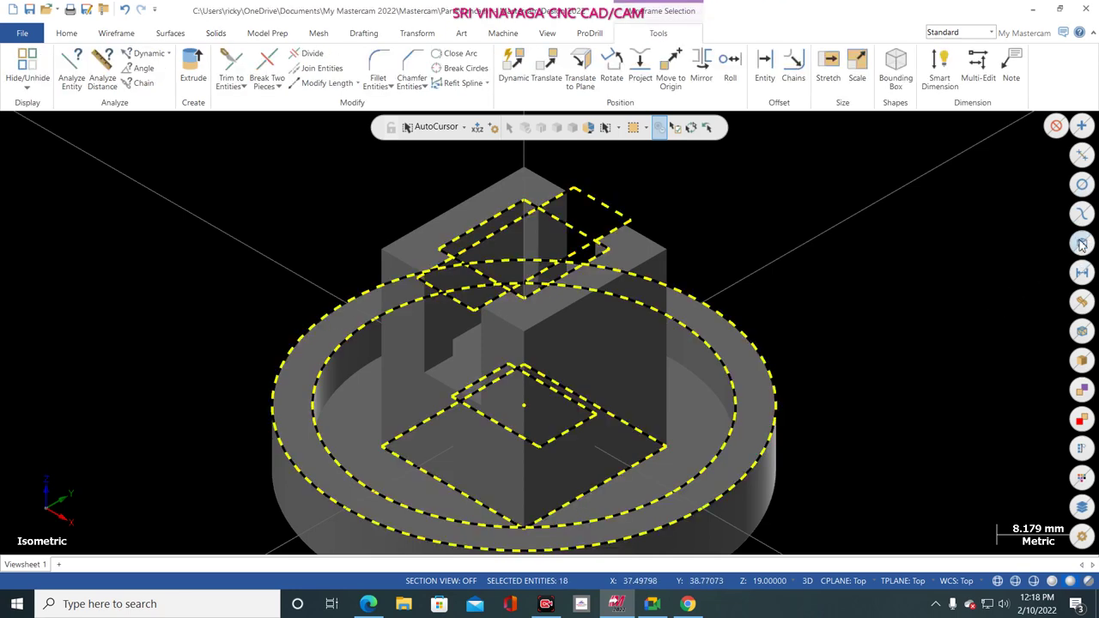
key(Delete)
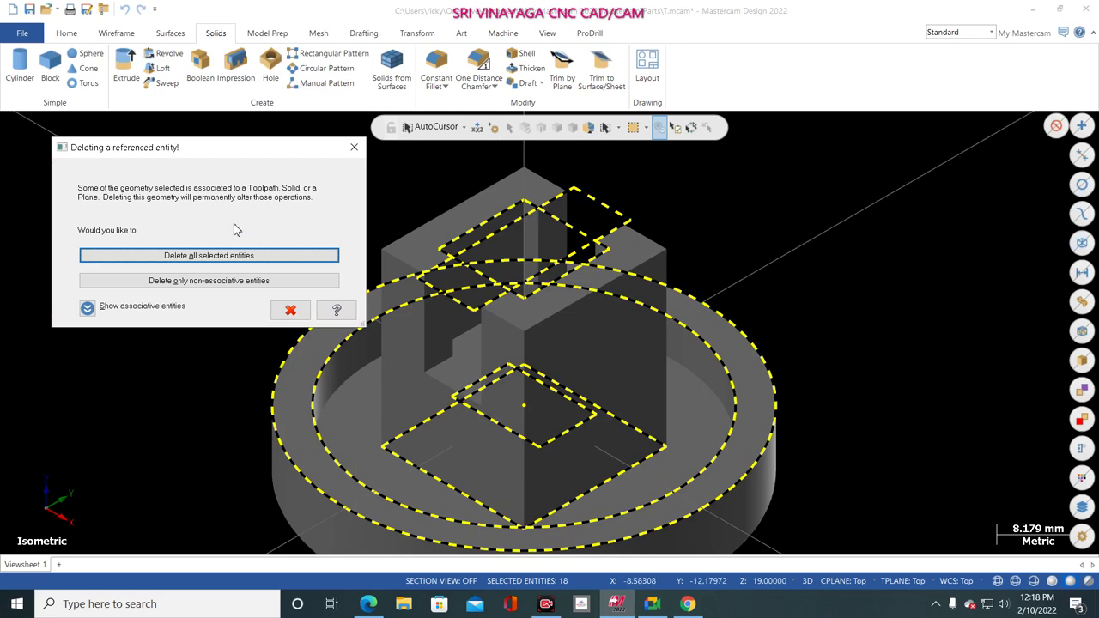
click(230, 262)
scroll(781, 238, down, 3)
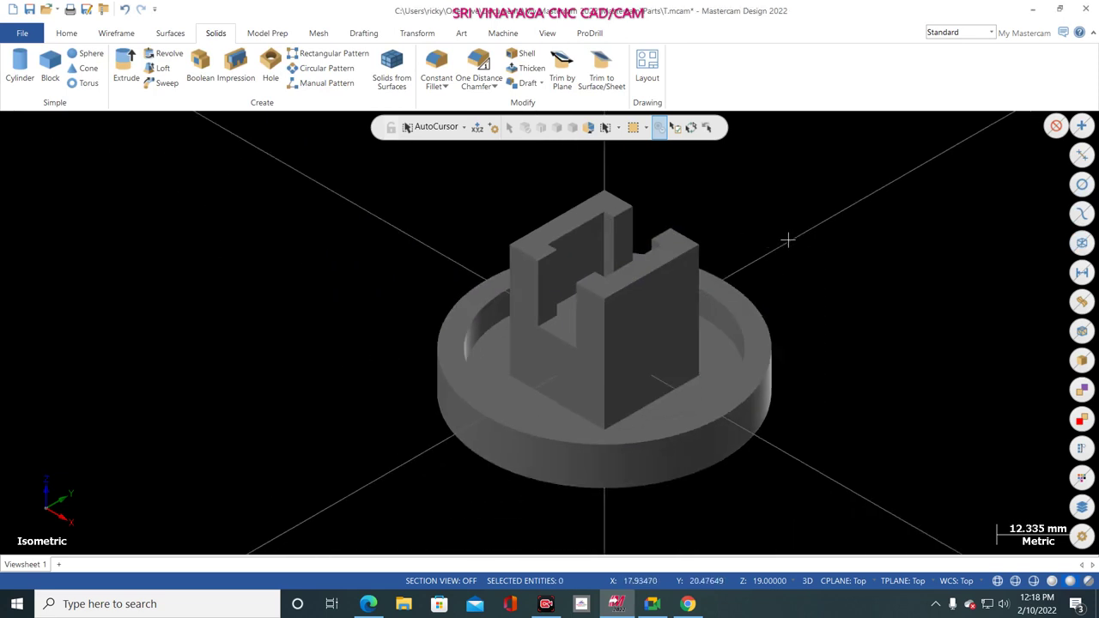
scroll(291, 508, up, 1)
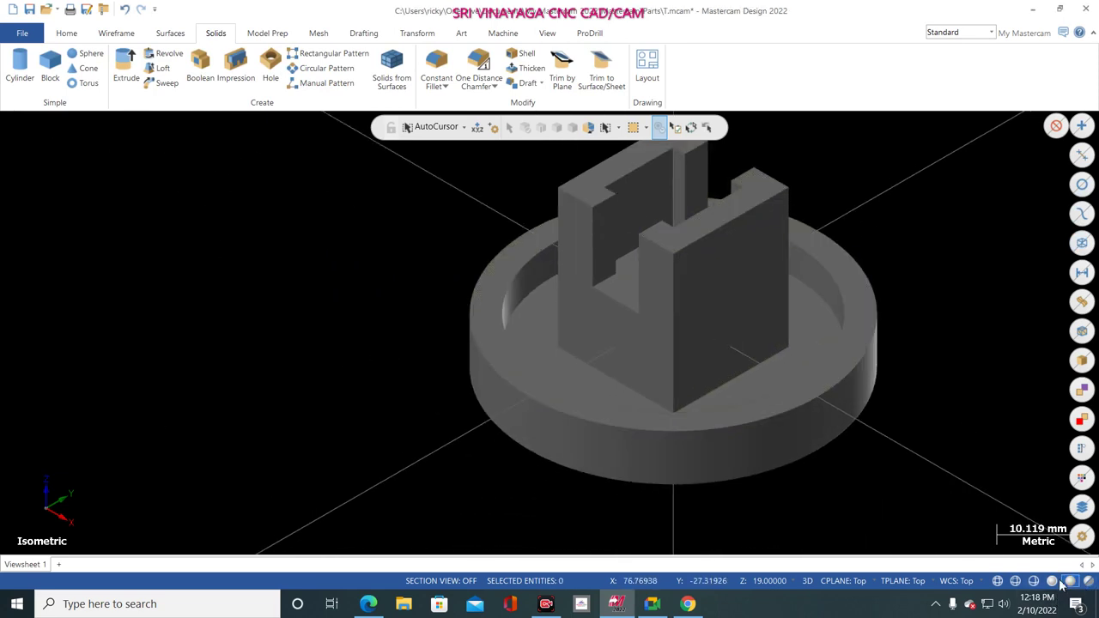
scroll(303, 408, down, 2)
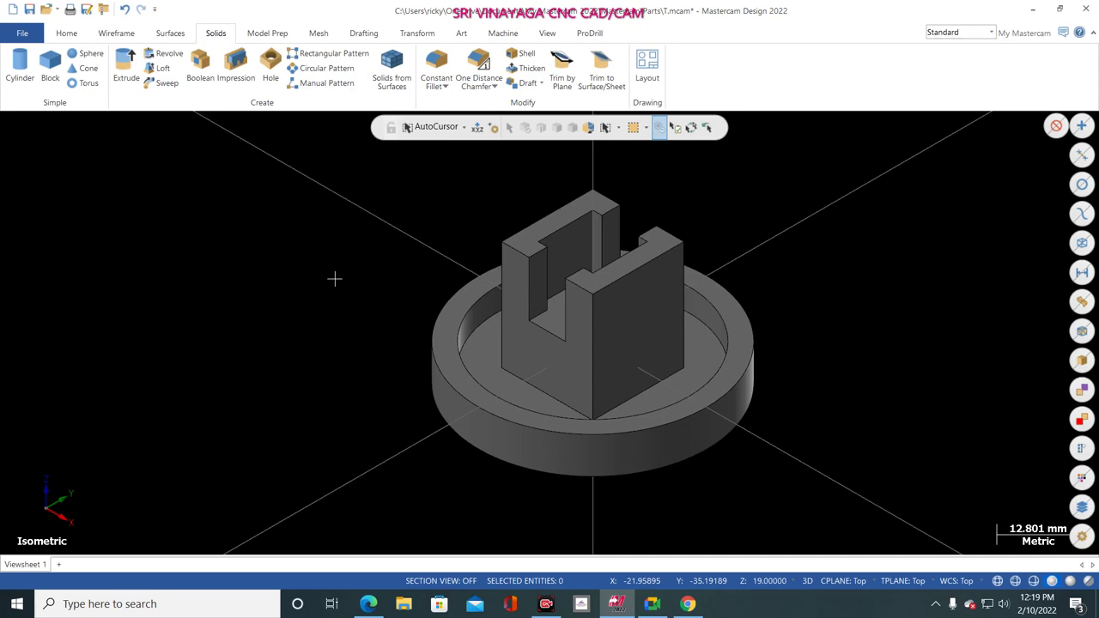
- Zoom in and out on the slotted part, then bring up the exercise drawing in Edge
scroll(566, 194, up, 5)
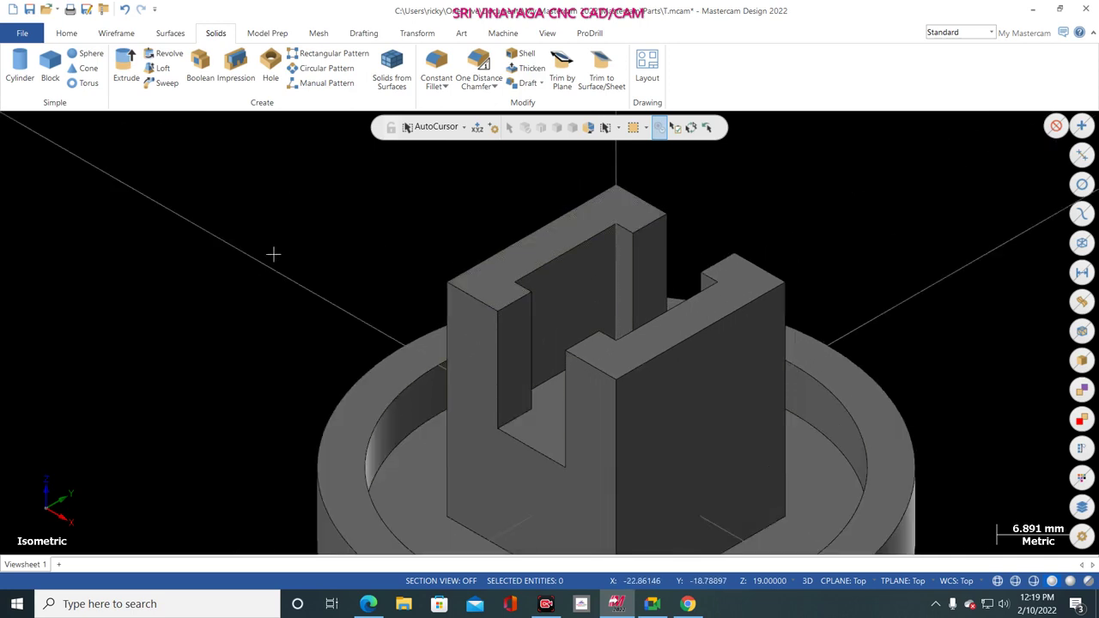
scroll(275, 252, down, 3)
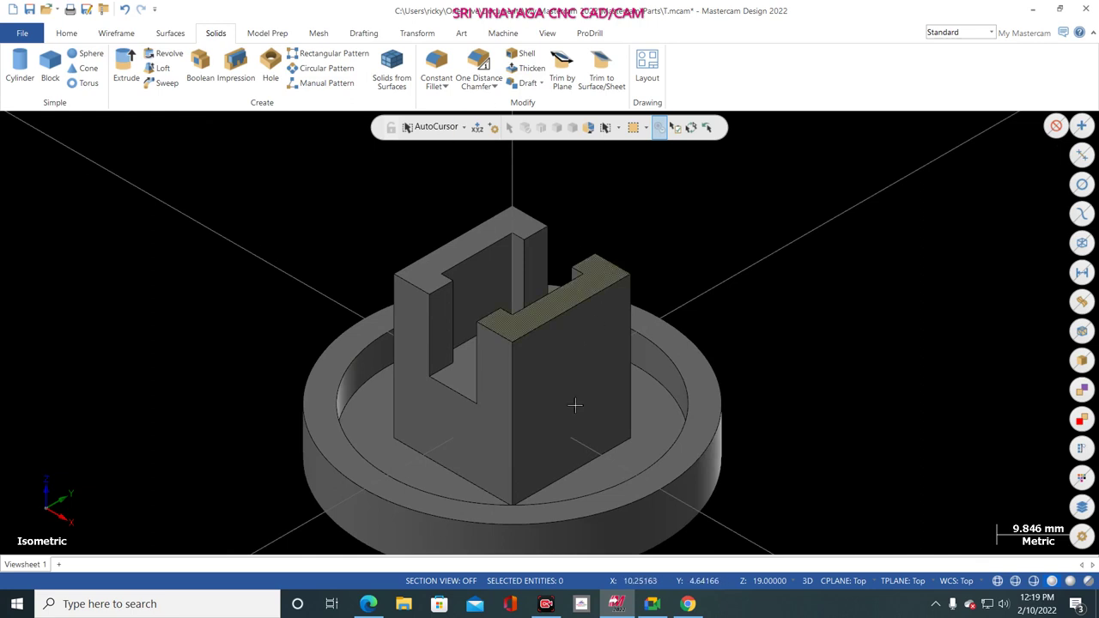
click(582, 603)
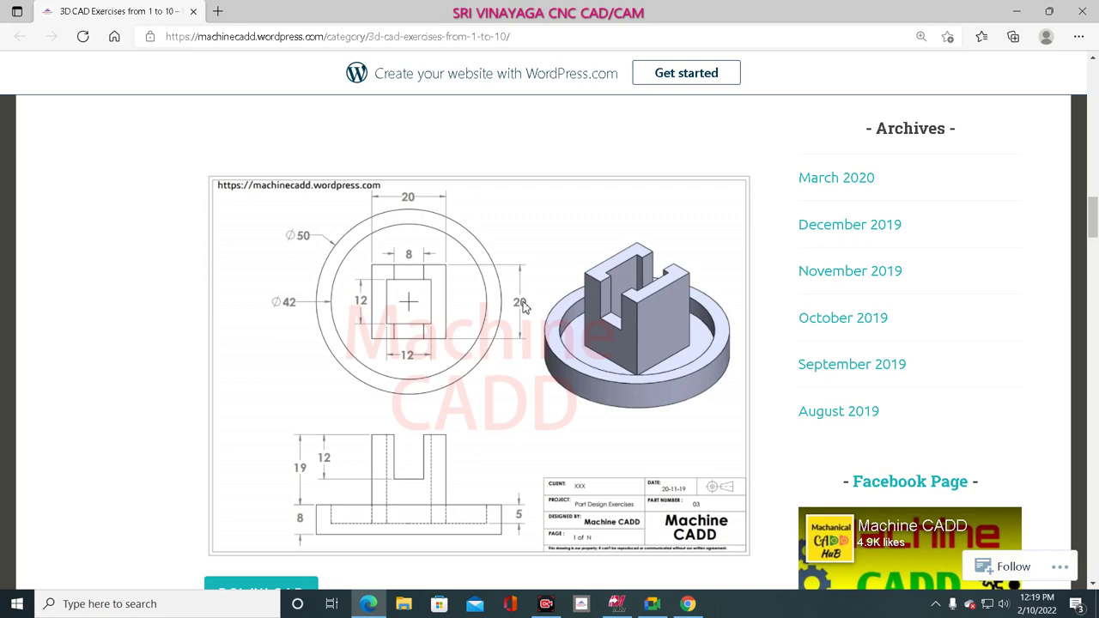
- Scroll to the square pyramid base drawing of the next exercise, then return to Mastercam
scroll(522, 305, down, 8)
scroll(589, 249, up, 1)
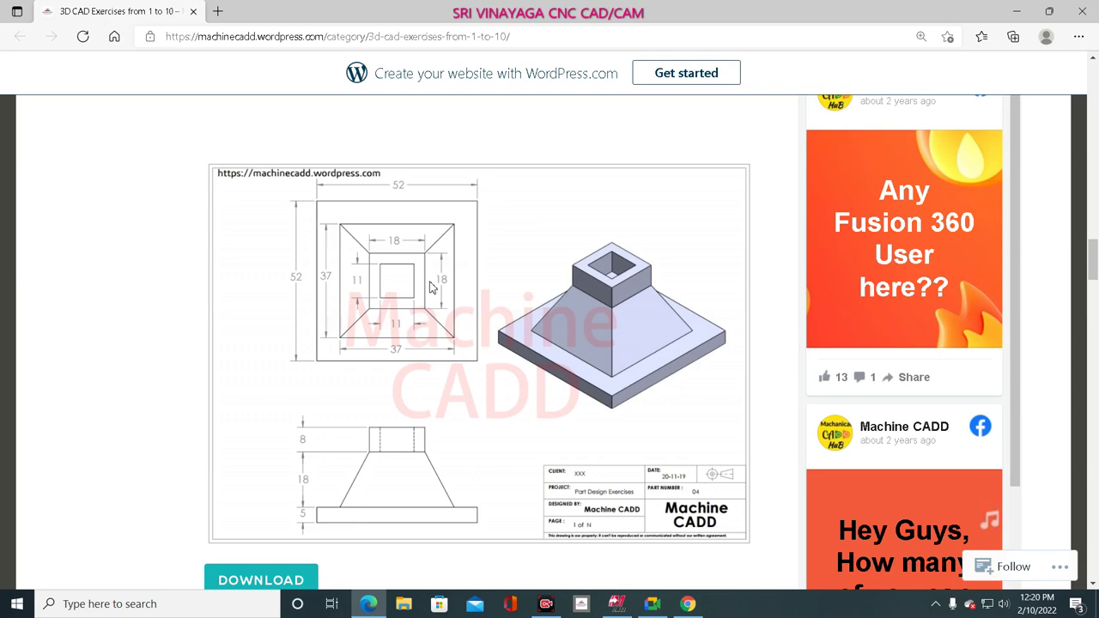
click(617, 603)
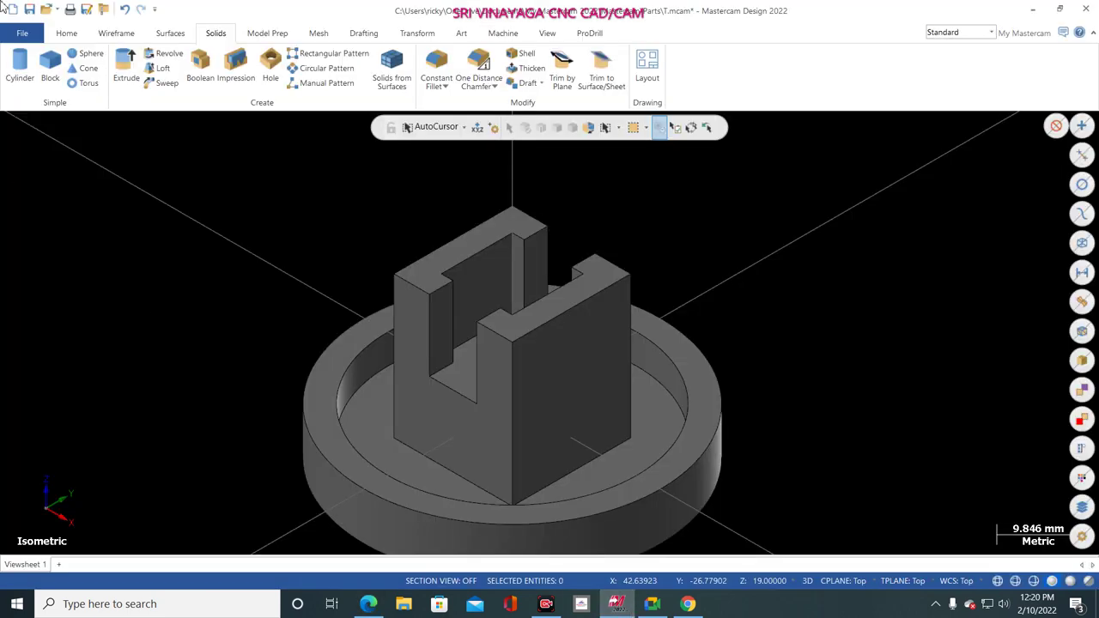
- Cancel a New-file prompt, then start saving and accept the regeneration warning
click(25, 36)
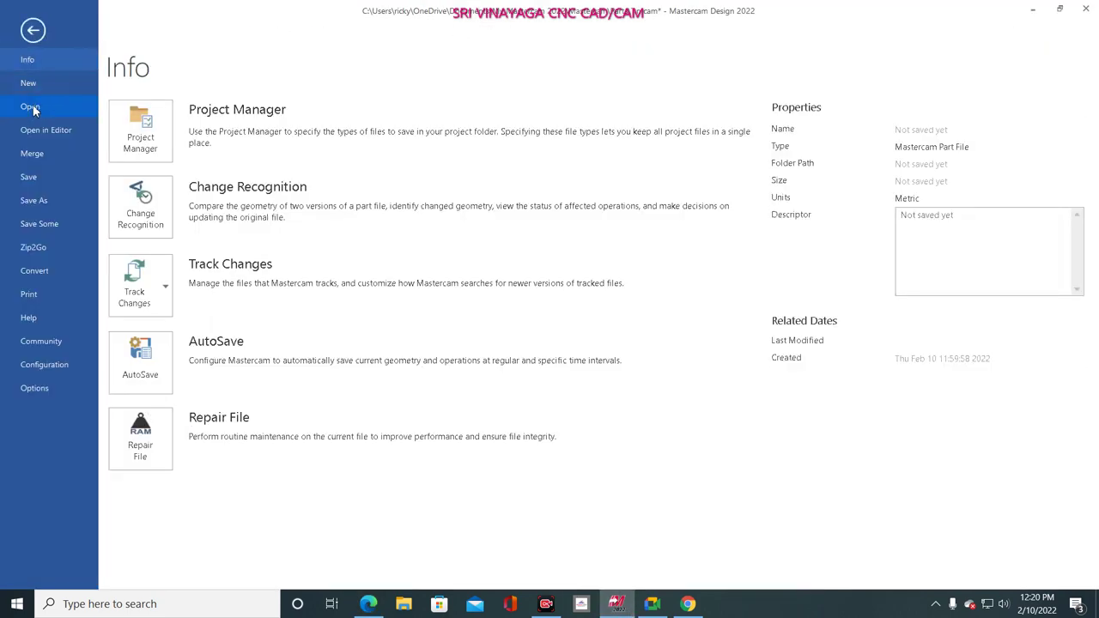
click(28, 84)
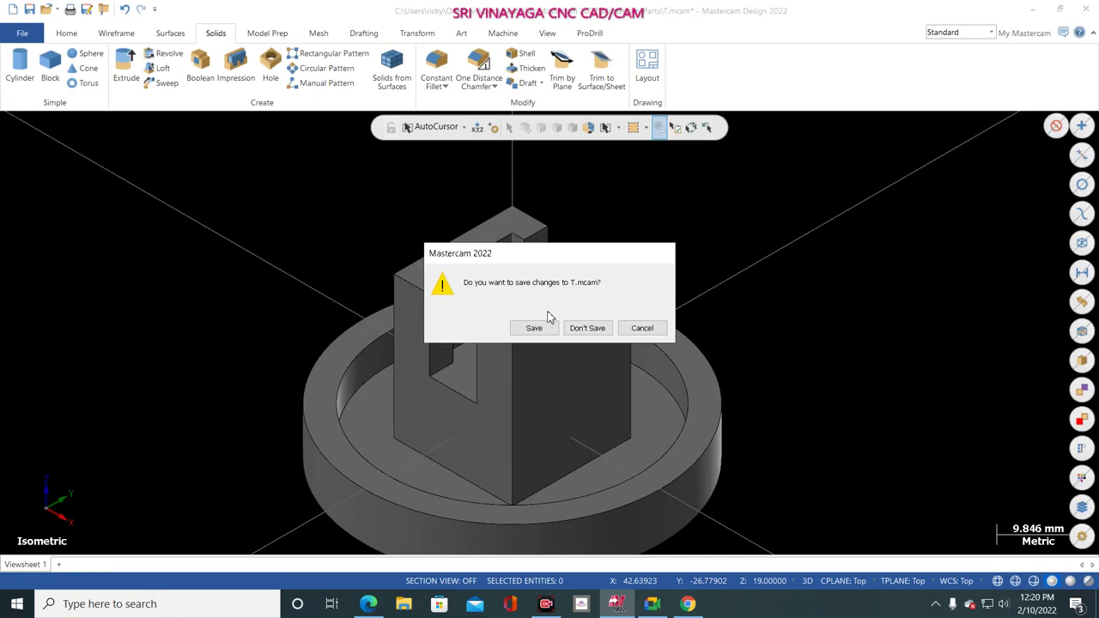
click(655, 327)
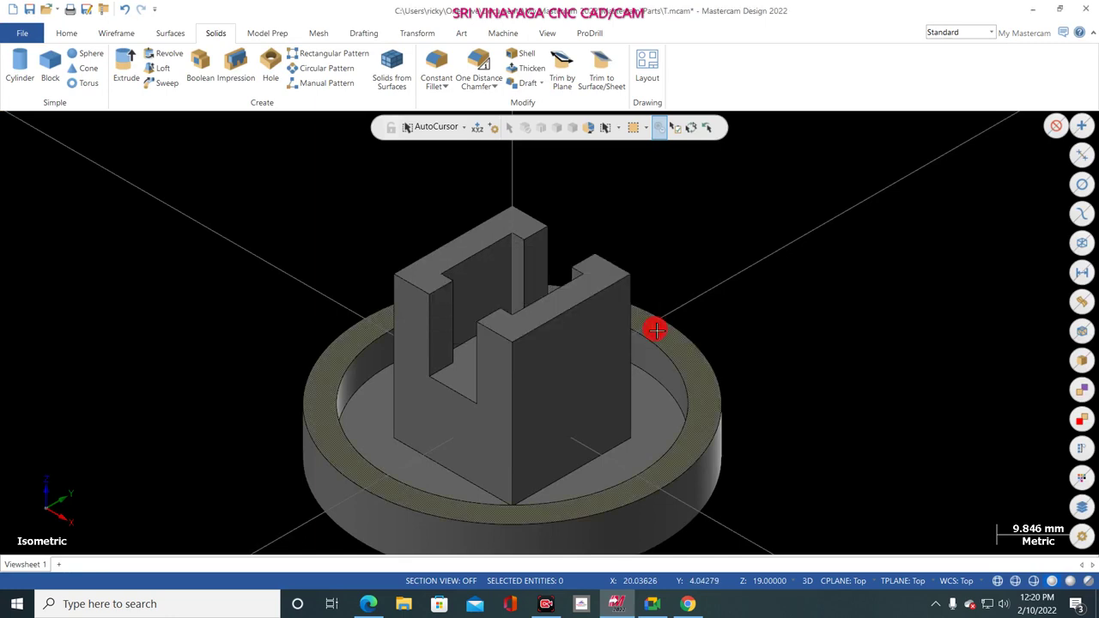
click(28, 10)
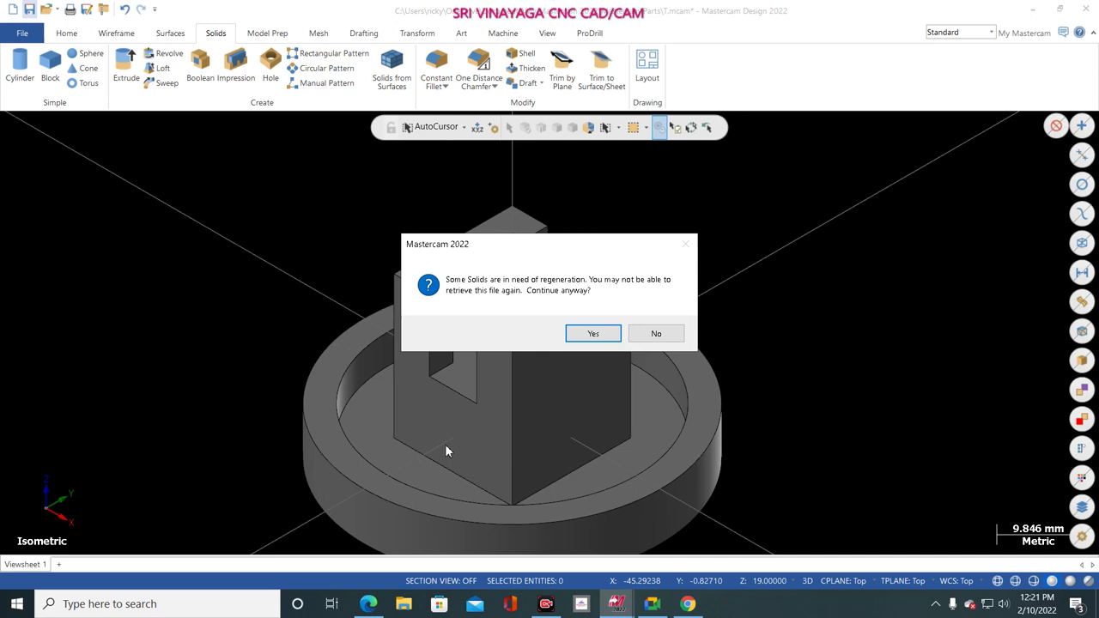
click(594, 333)
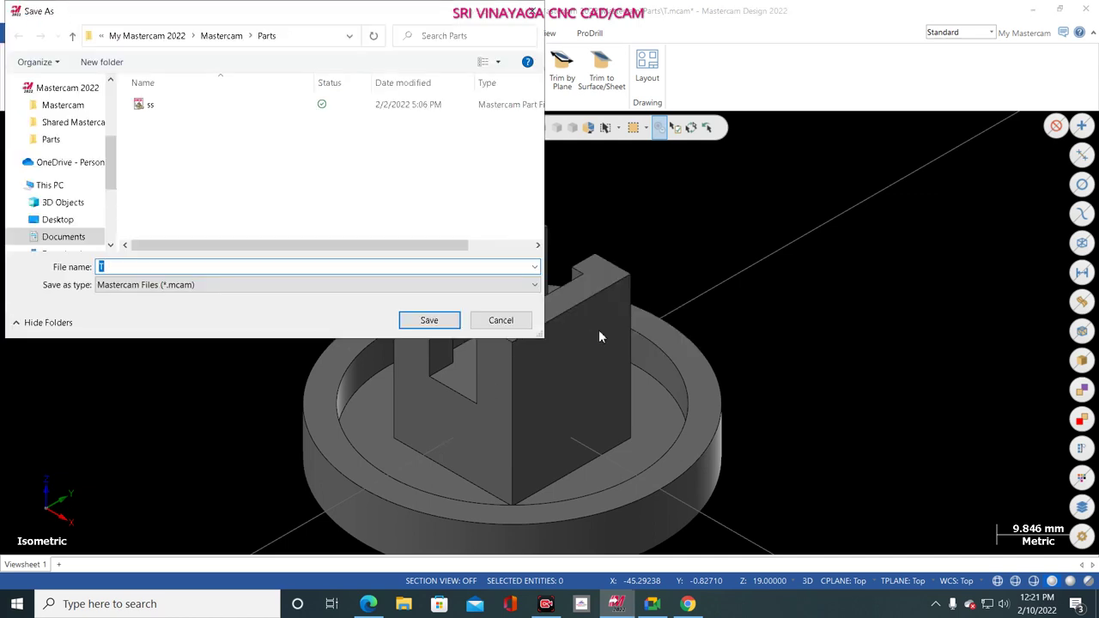
- Save the part as STEP file 'exexcise 3' in F:\mastercam files\cad files
drag(108, 172, 111, 216)
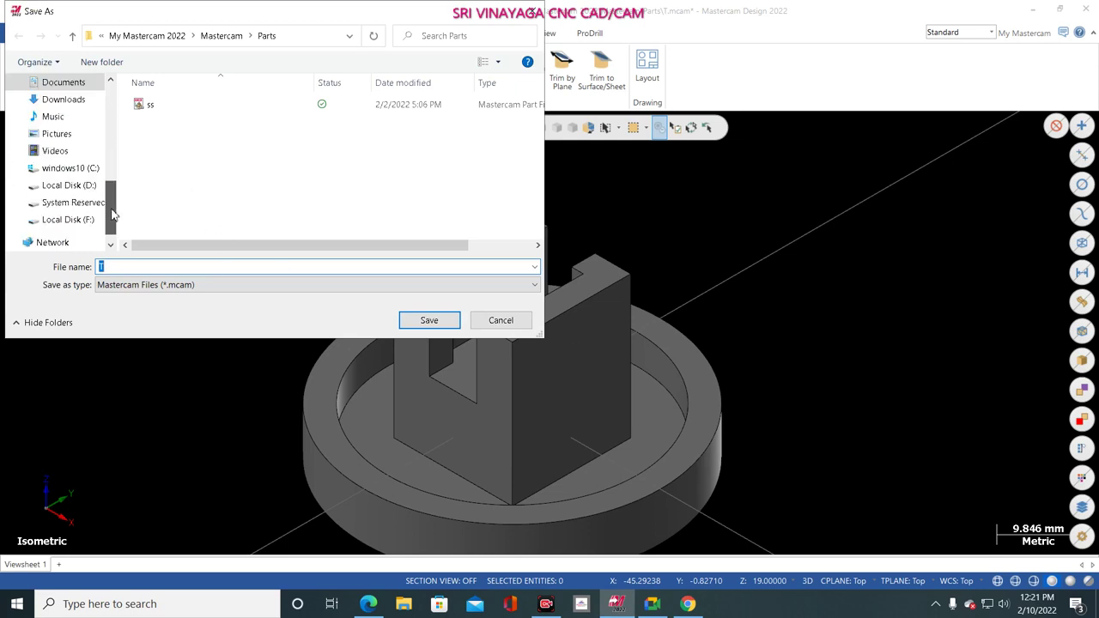
click(84, 201)
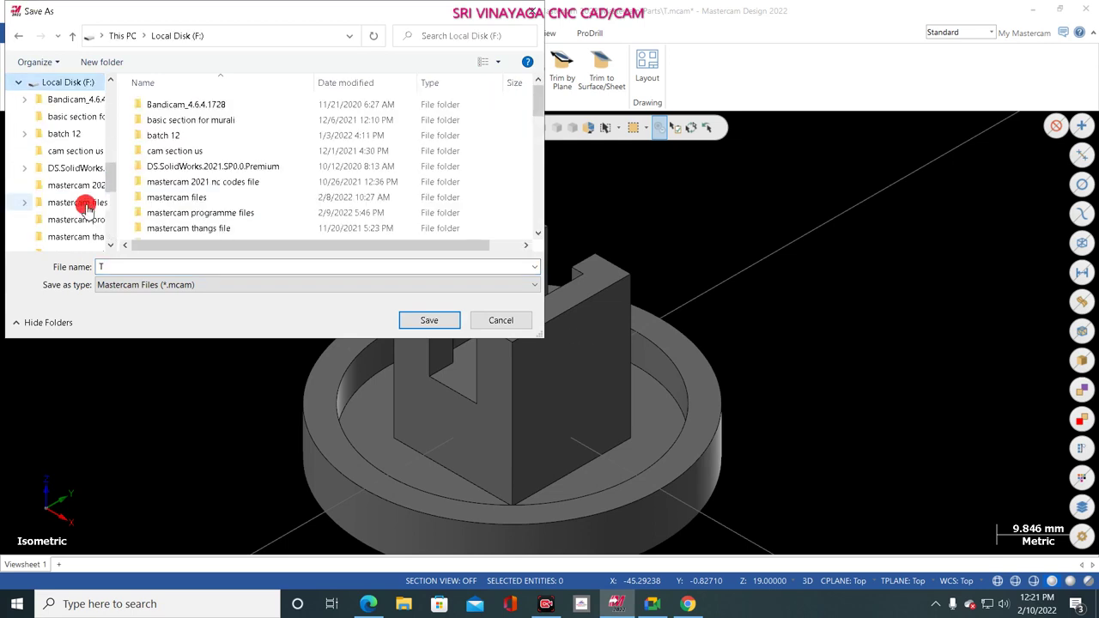
double_click(193, 198)
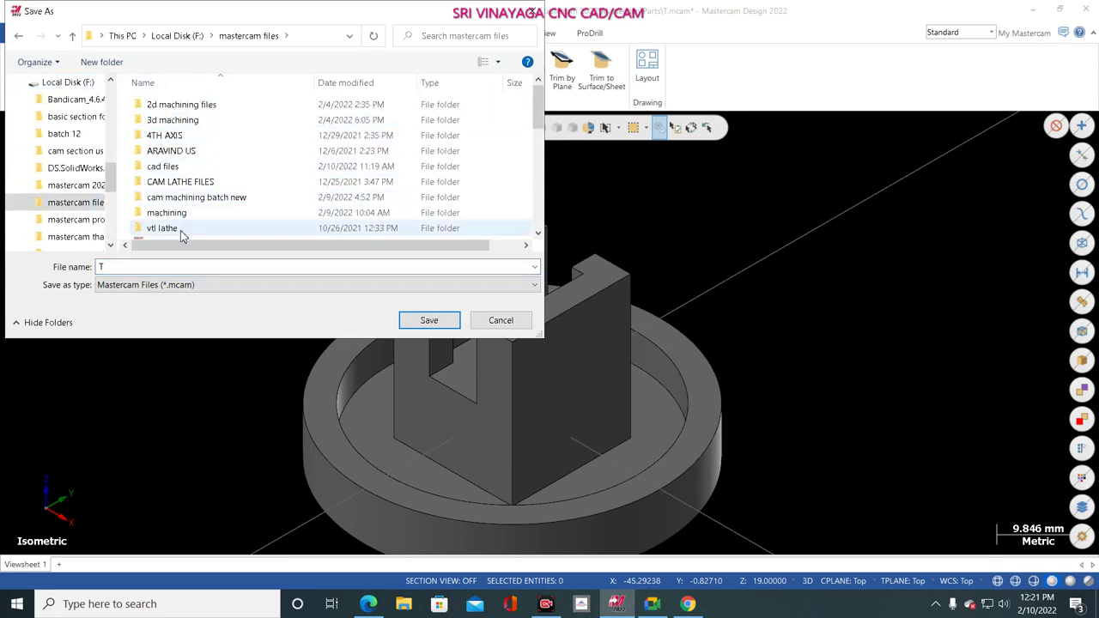
scroll(191, 216, down, 1)
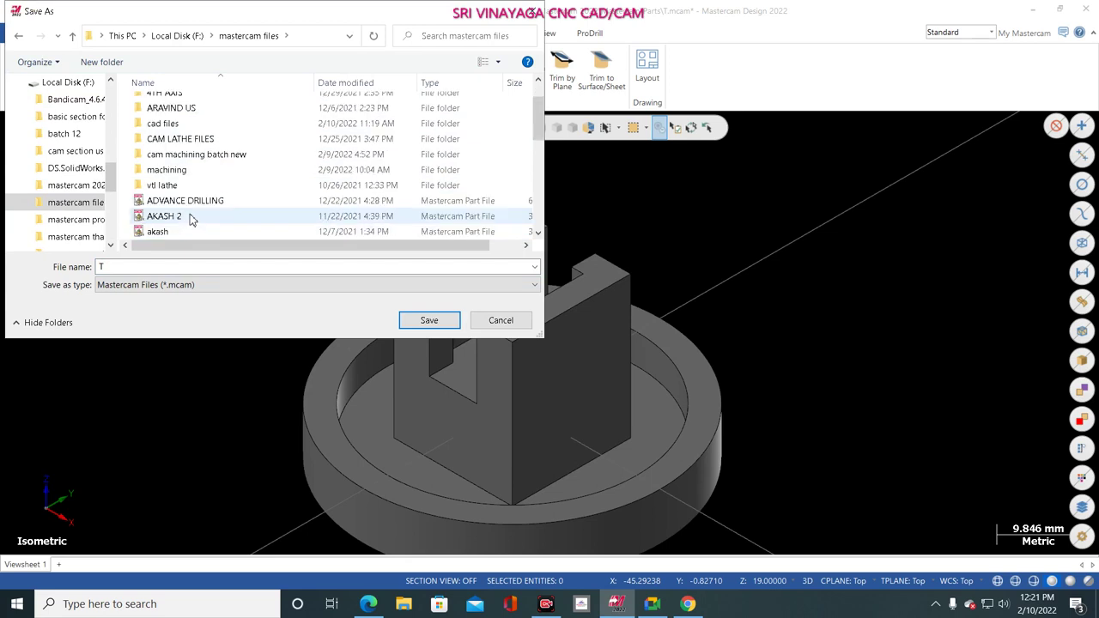
double_click(193, 124)
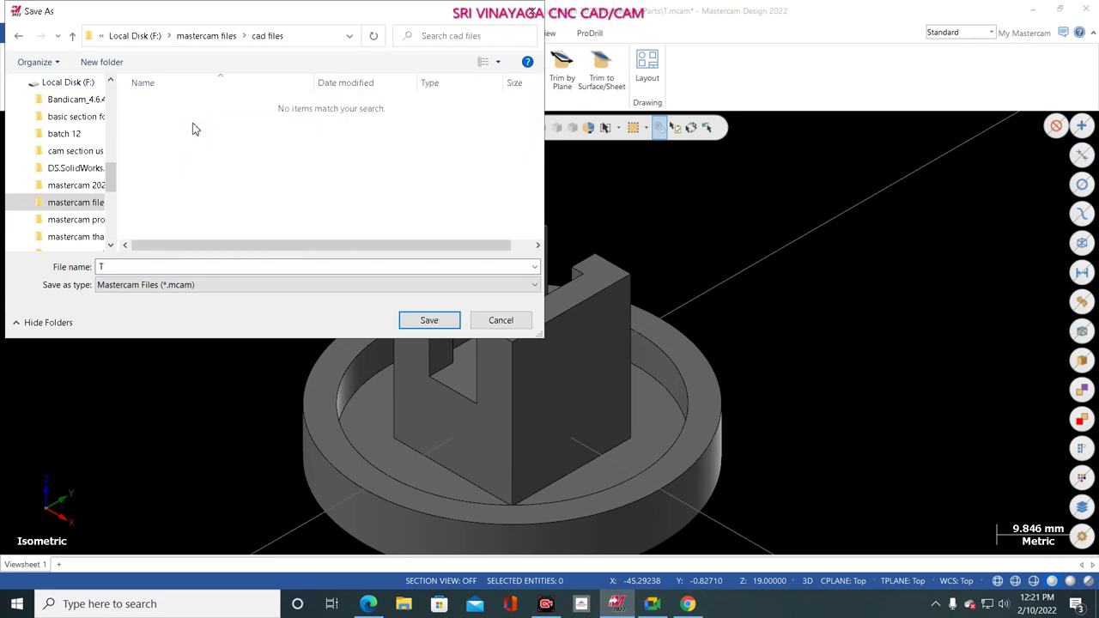
click(136, 269)
key(BackSpace)
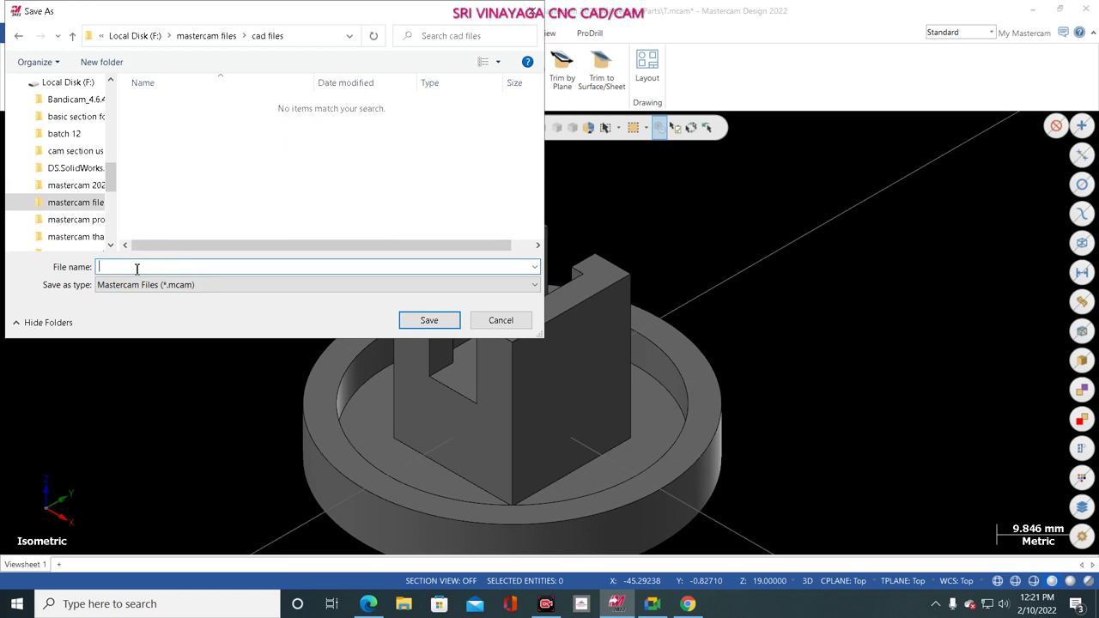
text(exexcise 3)
click(125, 287)
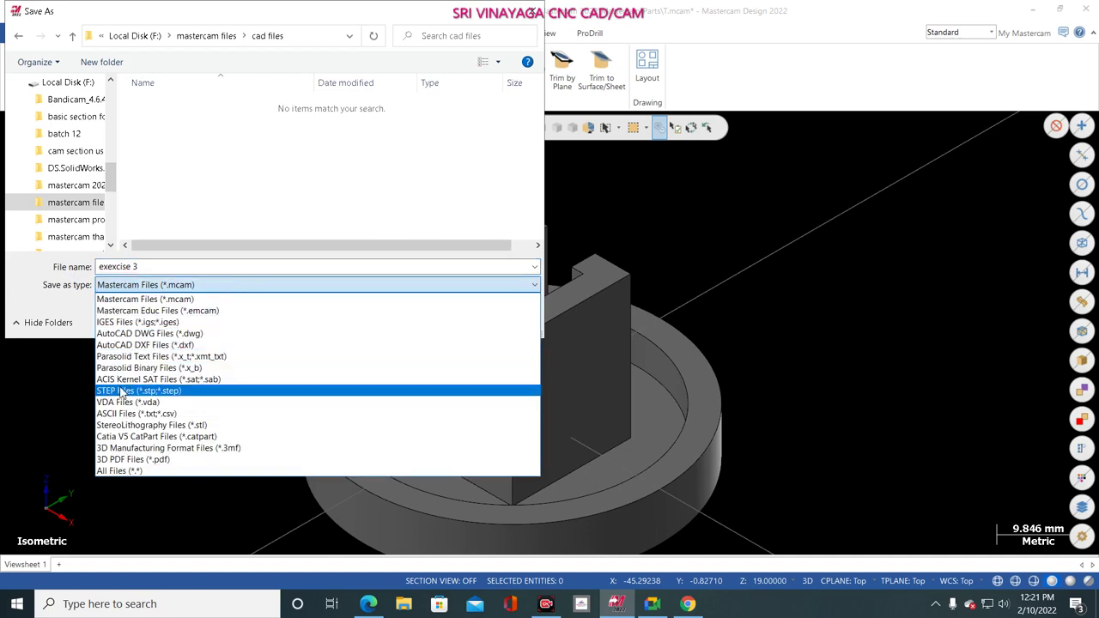
click(129, 392)
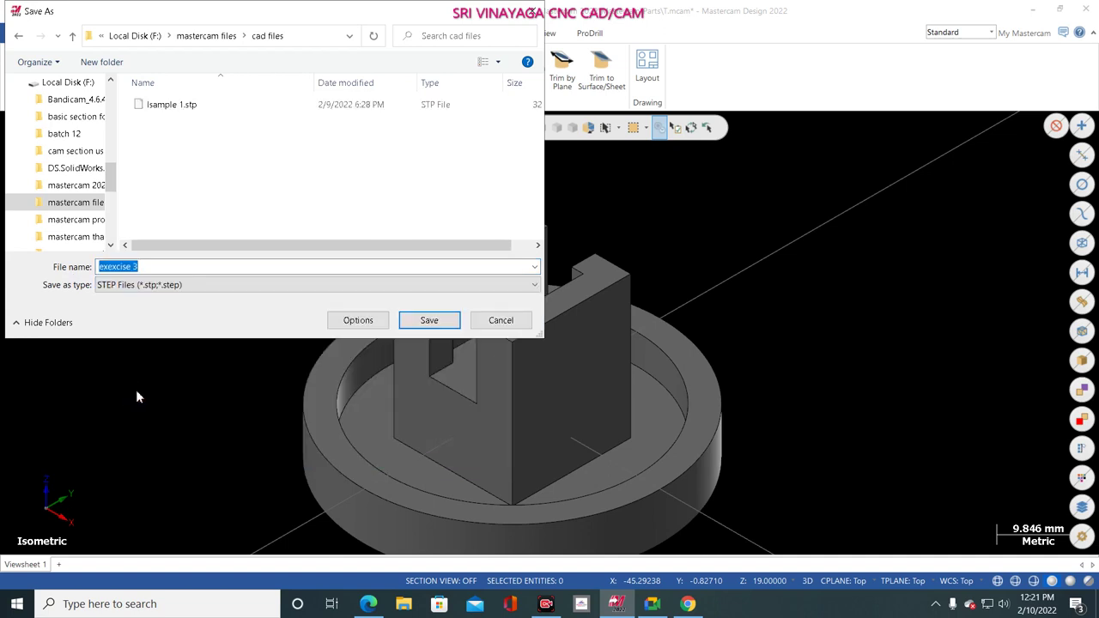
click(433, 318)
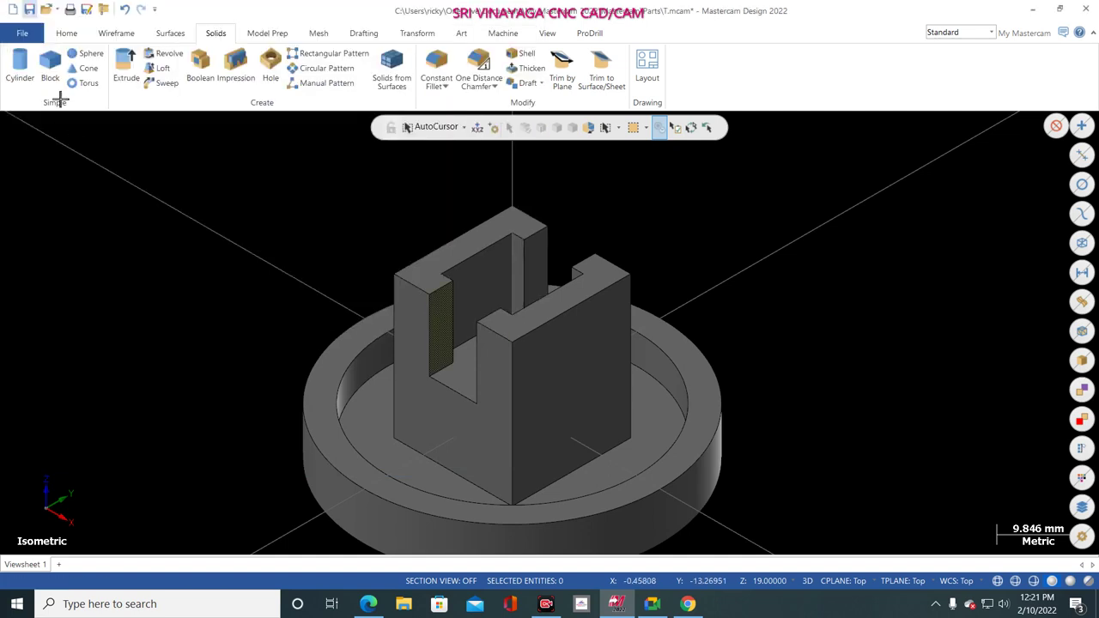
click(22, 32)
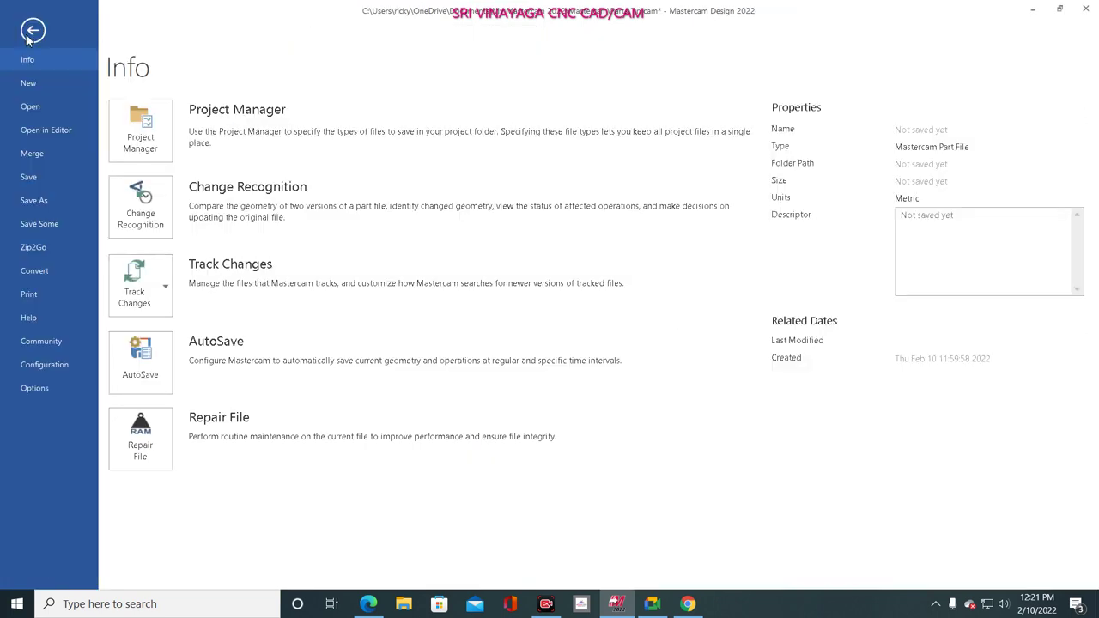
- Browse the Open dialog to F:\mastercam files\cad files
click(52, 109)
click(177, 145)
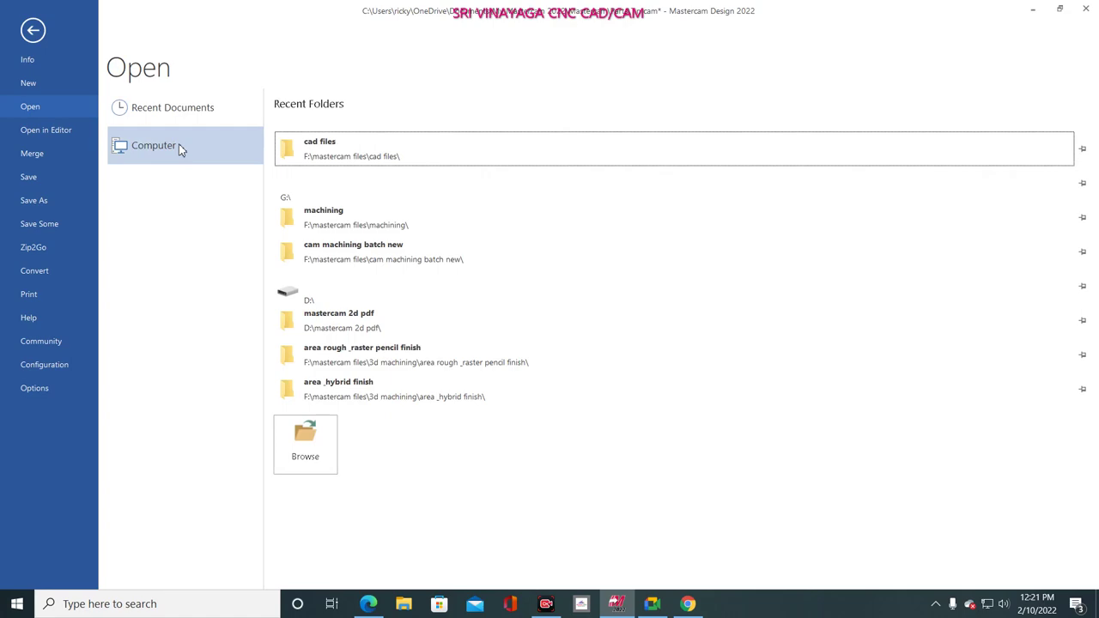
click(323, 444)
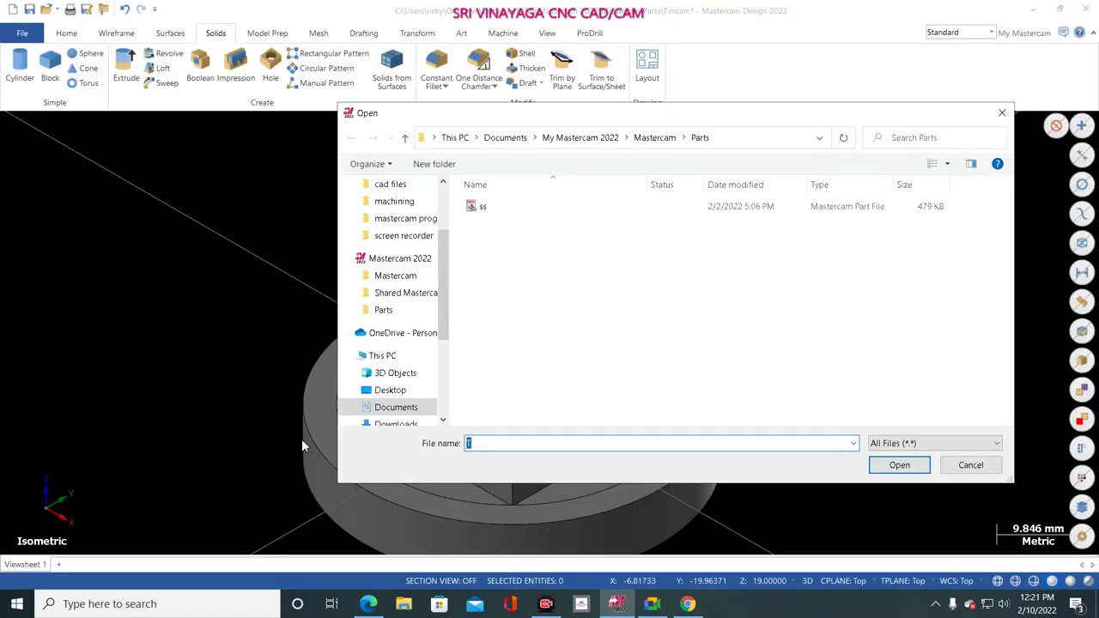
drag(449, 271, 446, 361)
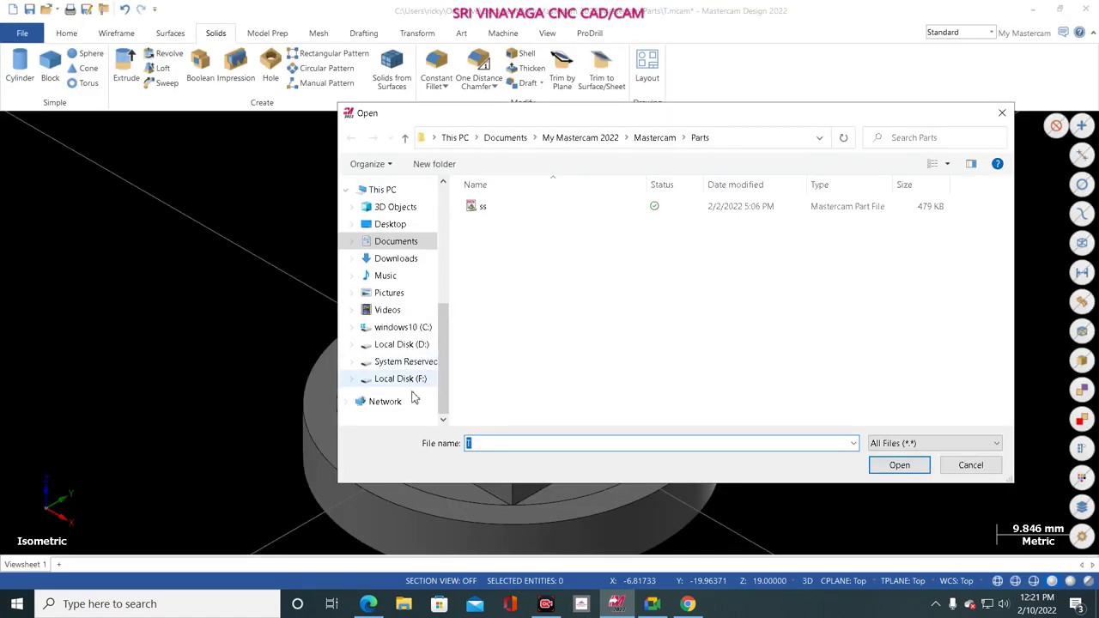
click(418, 380)
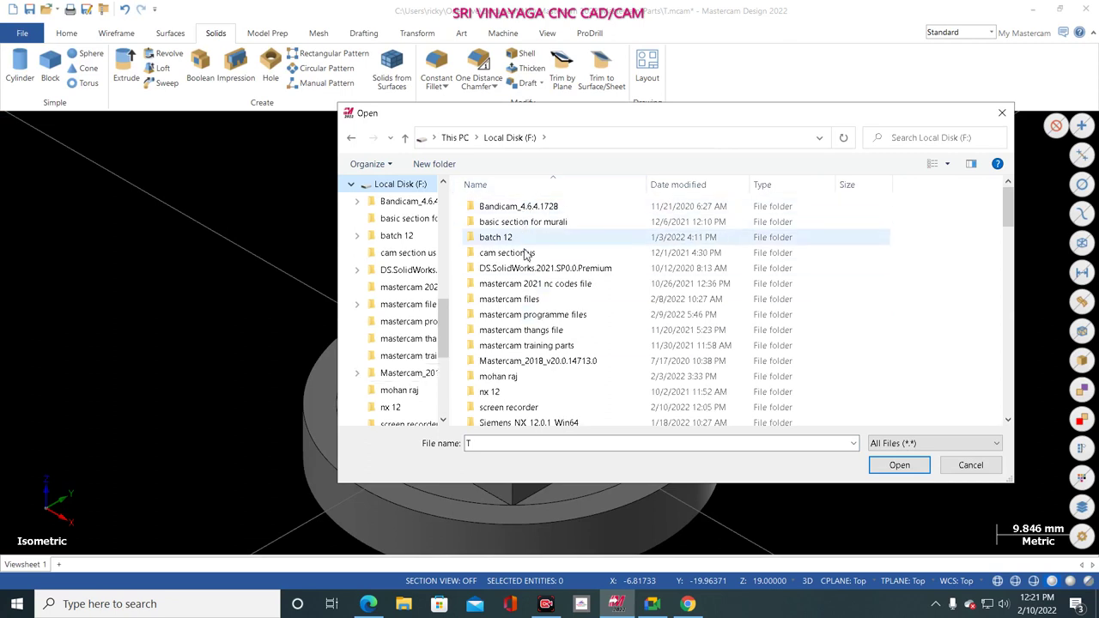
click(512, 301)
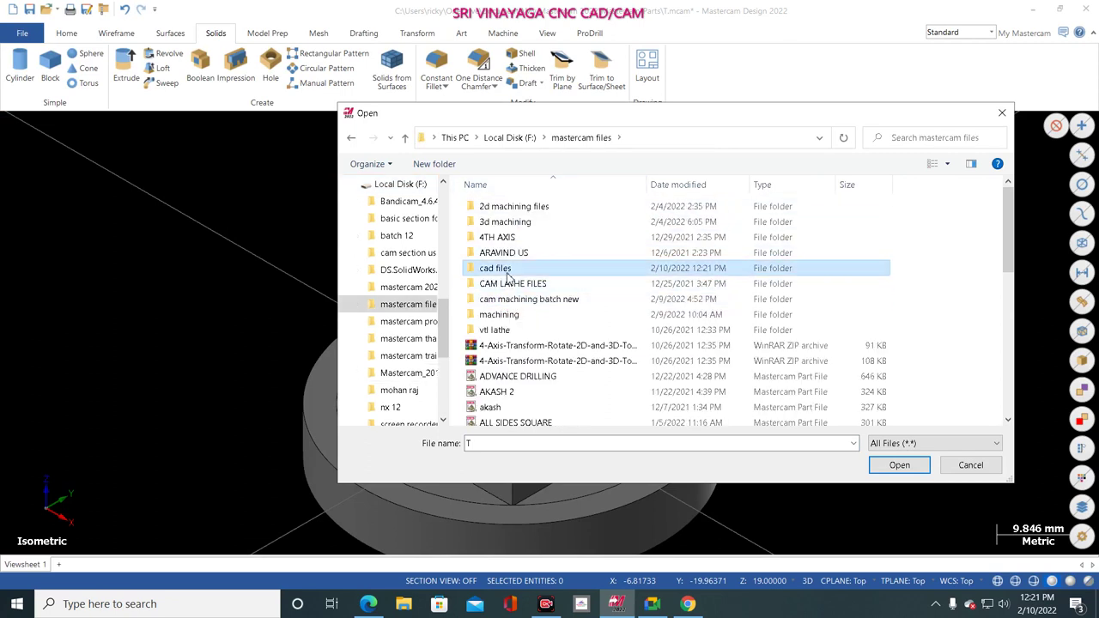
double_click(496, 268)
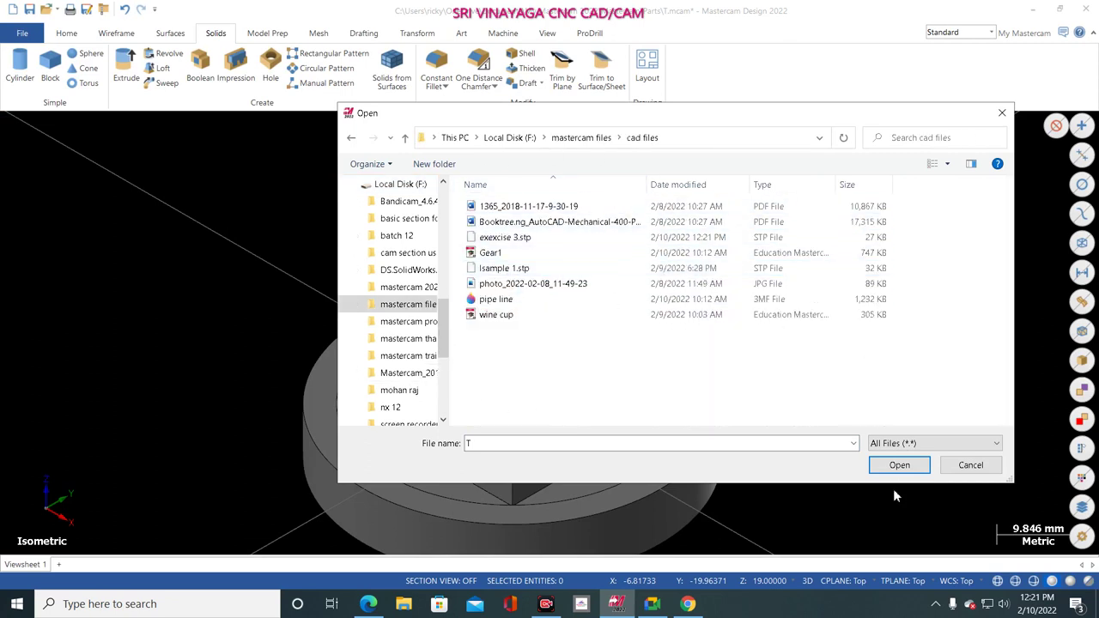
- Keep all file types listed and open exexcise 3.stp
click(888, 445)
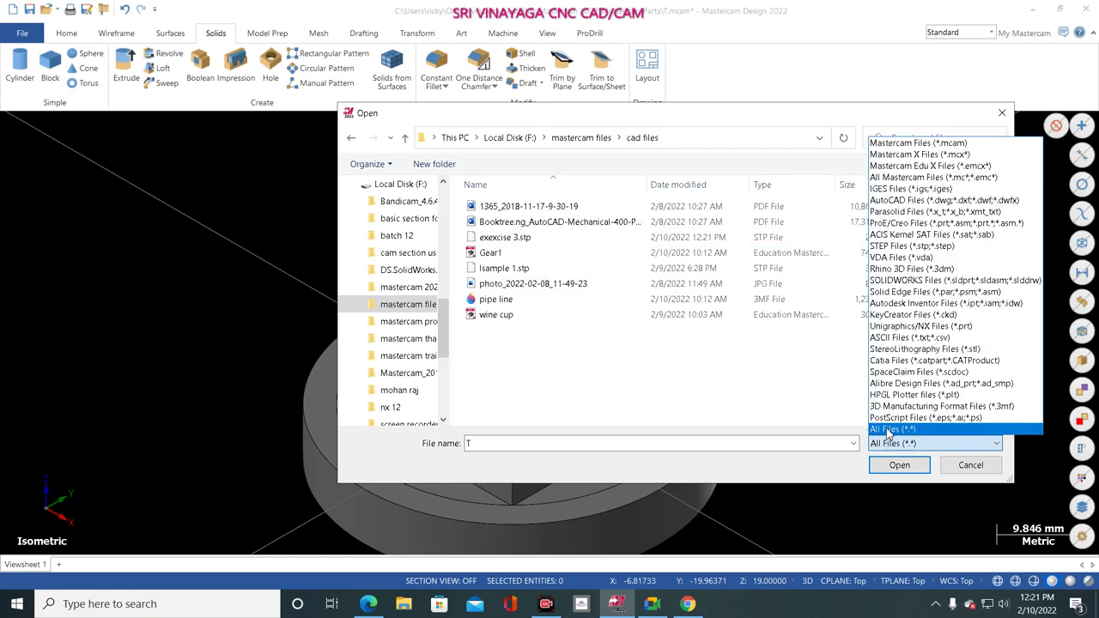
click(897, 443)
click(895, 443)
click(894, 439)
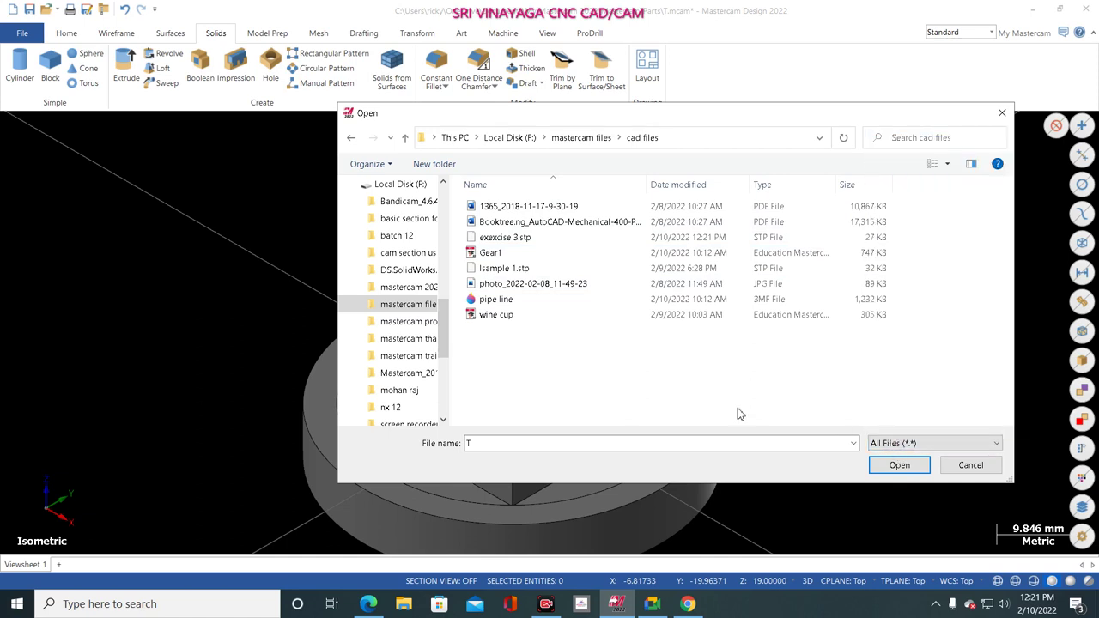
click(504, 238)
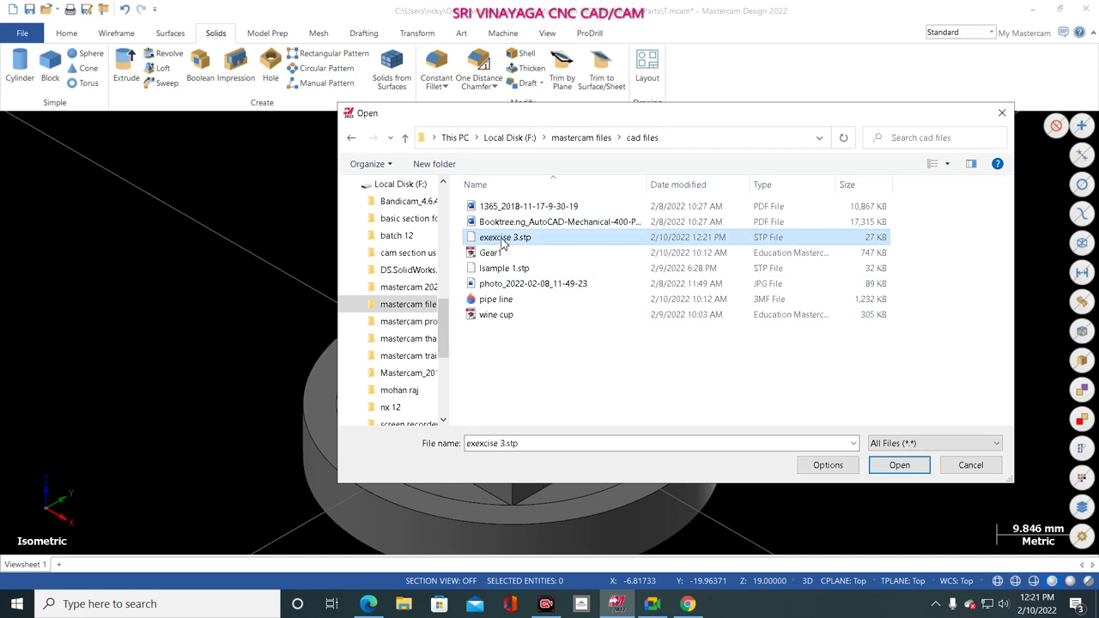
click(902, 465)
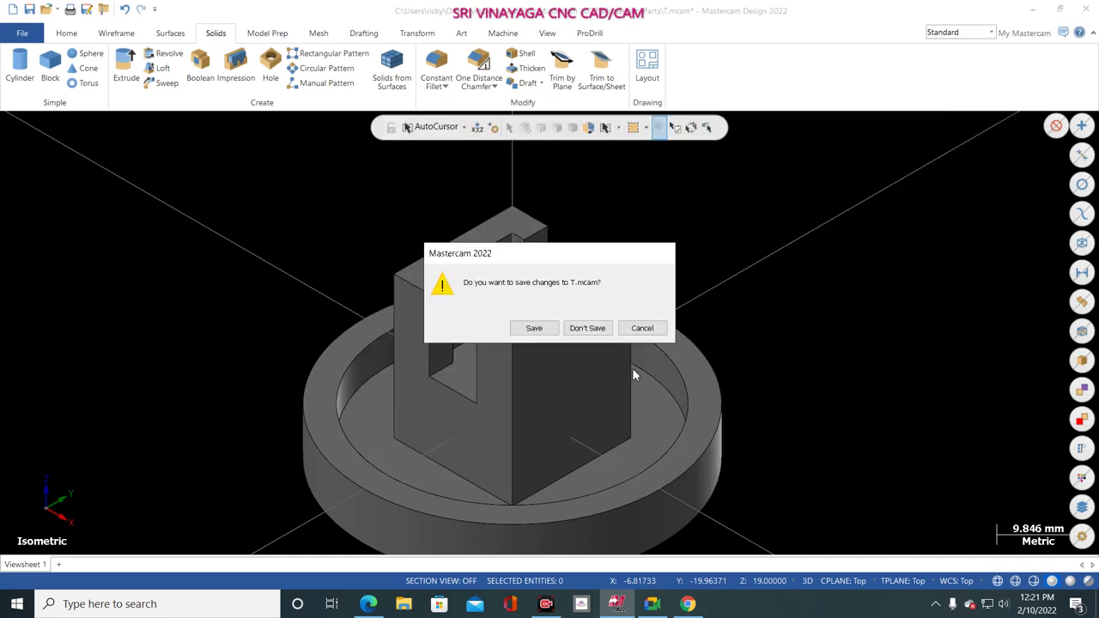
- Discard T.mcam changes, load exexcise 3.stp and view it in Isometric (WCS)
click(592, 330)
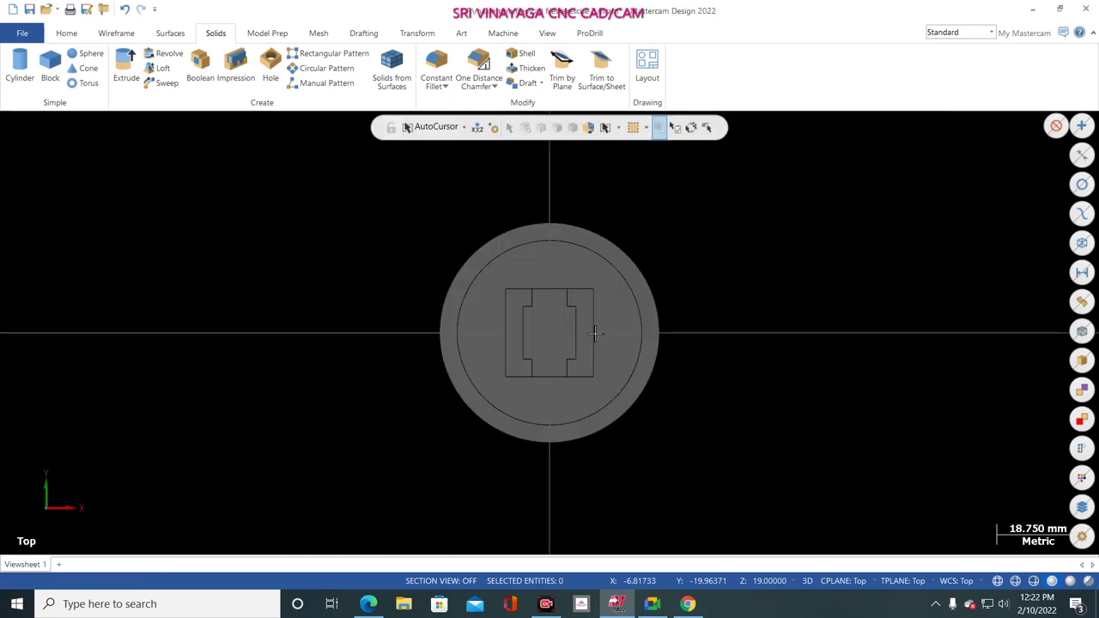
right_click(296, 235)
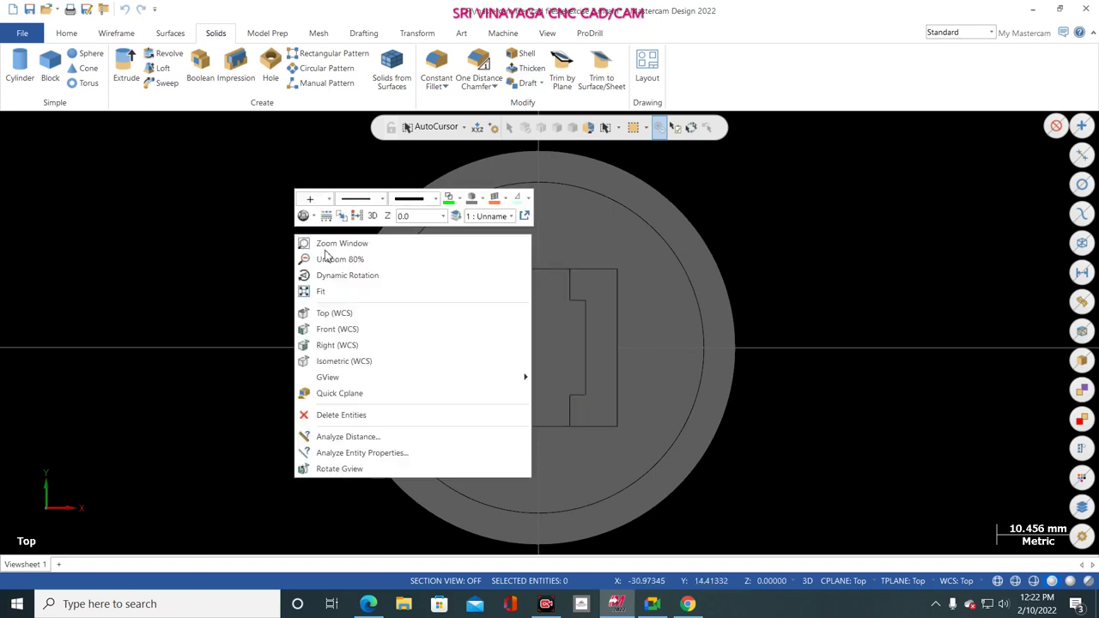
click(334, 362)
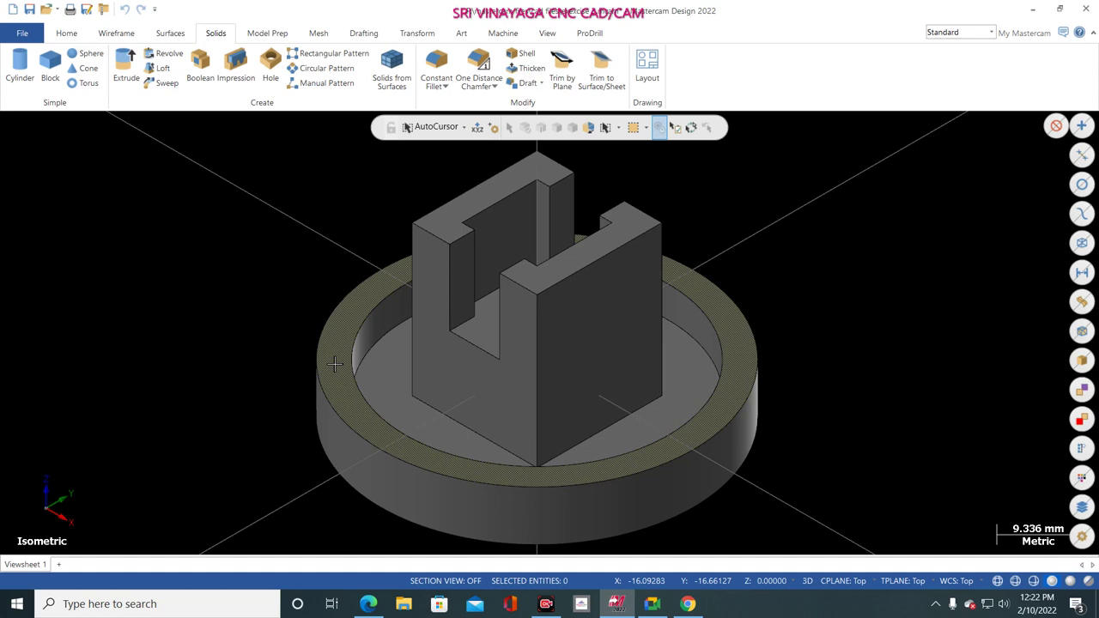
click(22, 32)
- Start a new blank file without saving, check the exercise drawing, then bring up the Wireframe tools
click(32, 86)
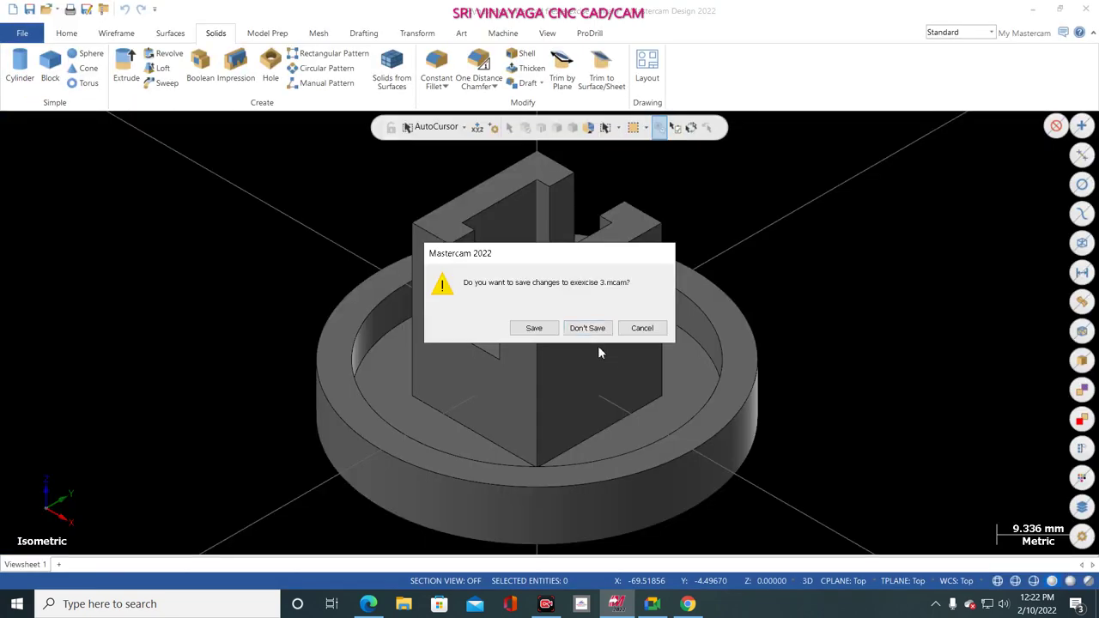
click(587, 331)
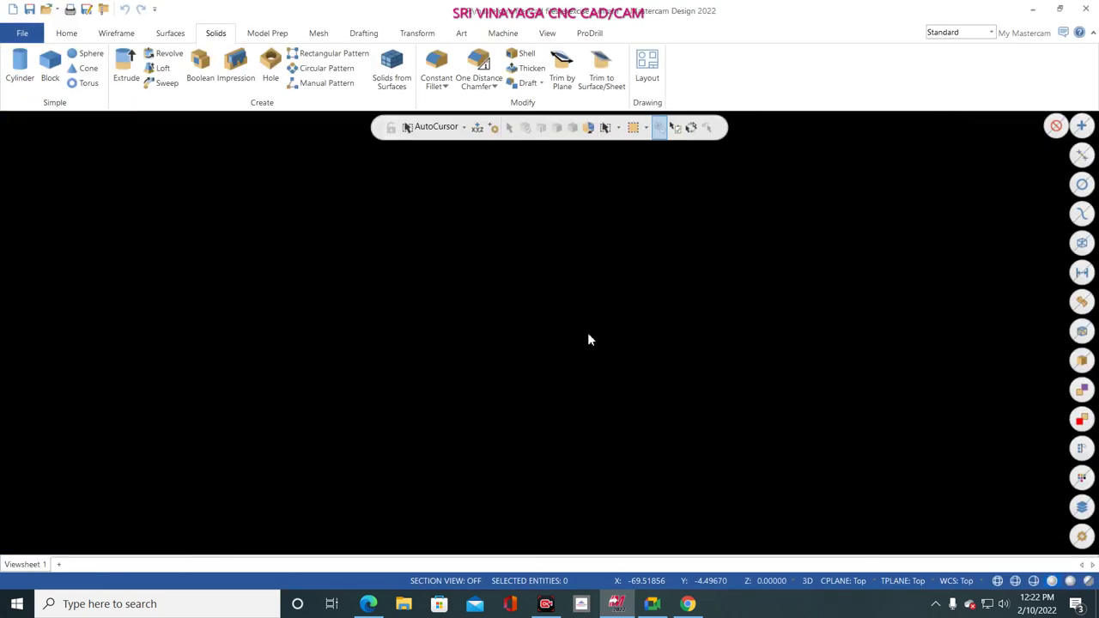
click(583, 606)
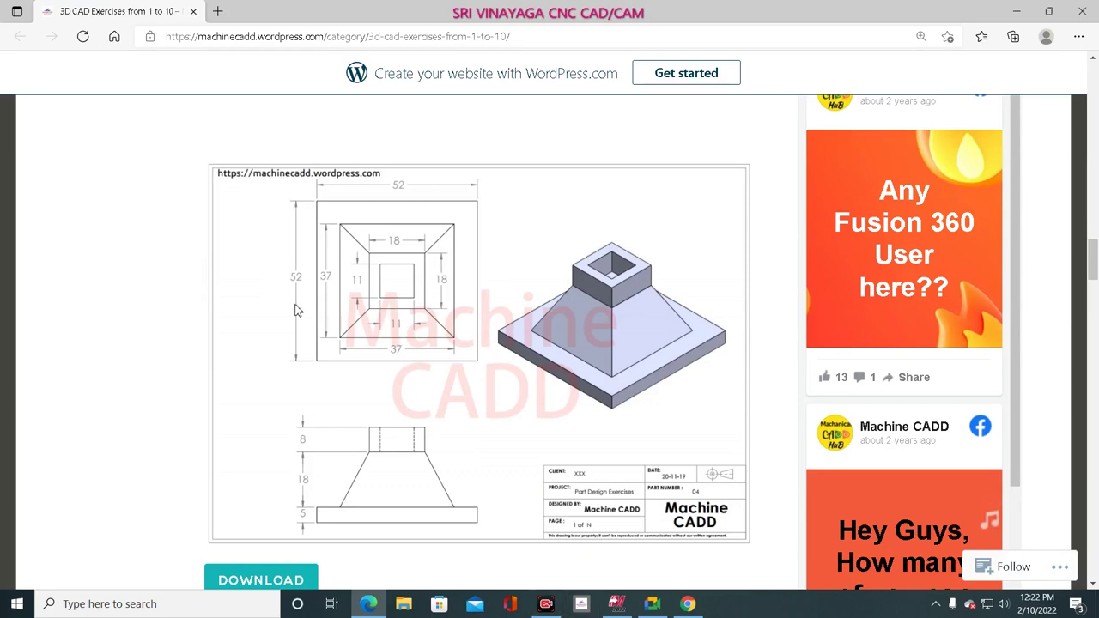
click(616, 604)
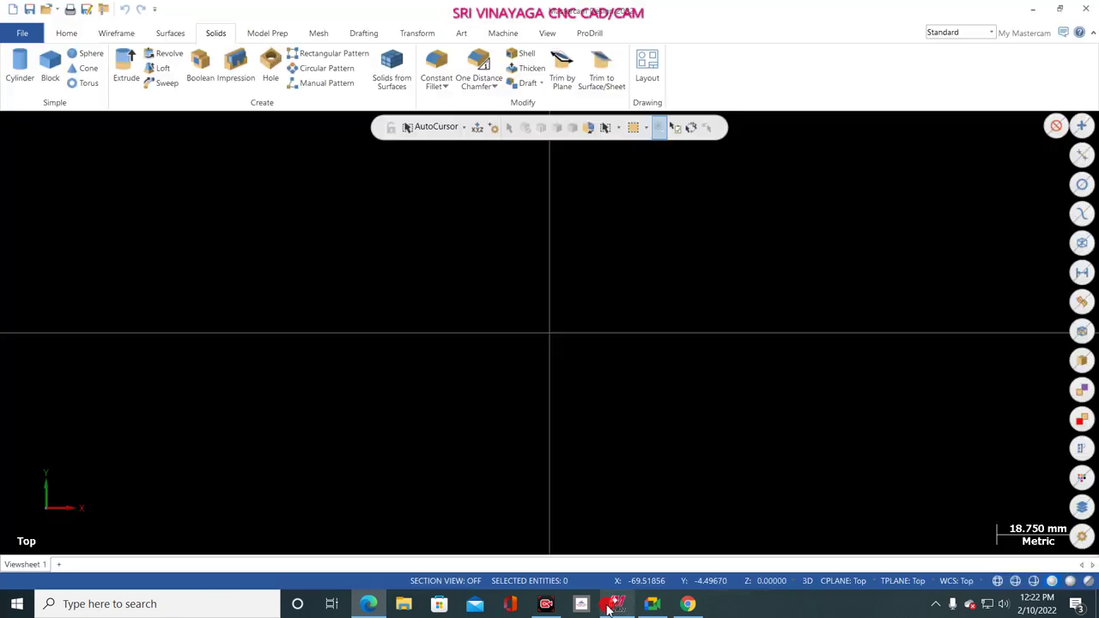
click(115, 32)
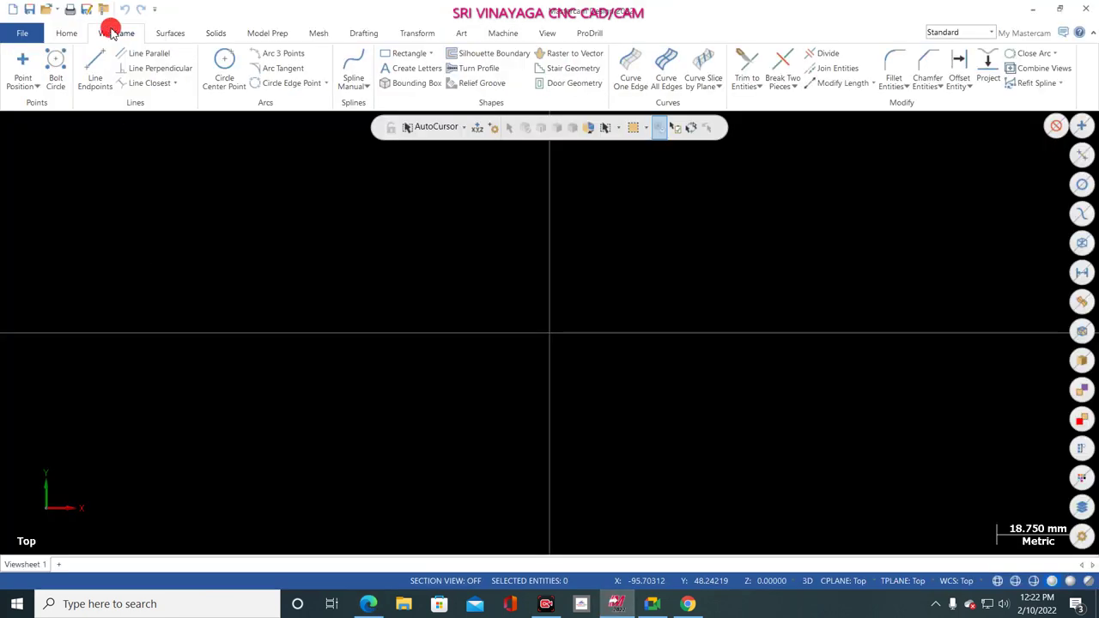
- Draw a 52 x 52 mm square centred on the origin
click(410, 54)
click(550, 332)
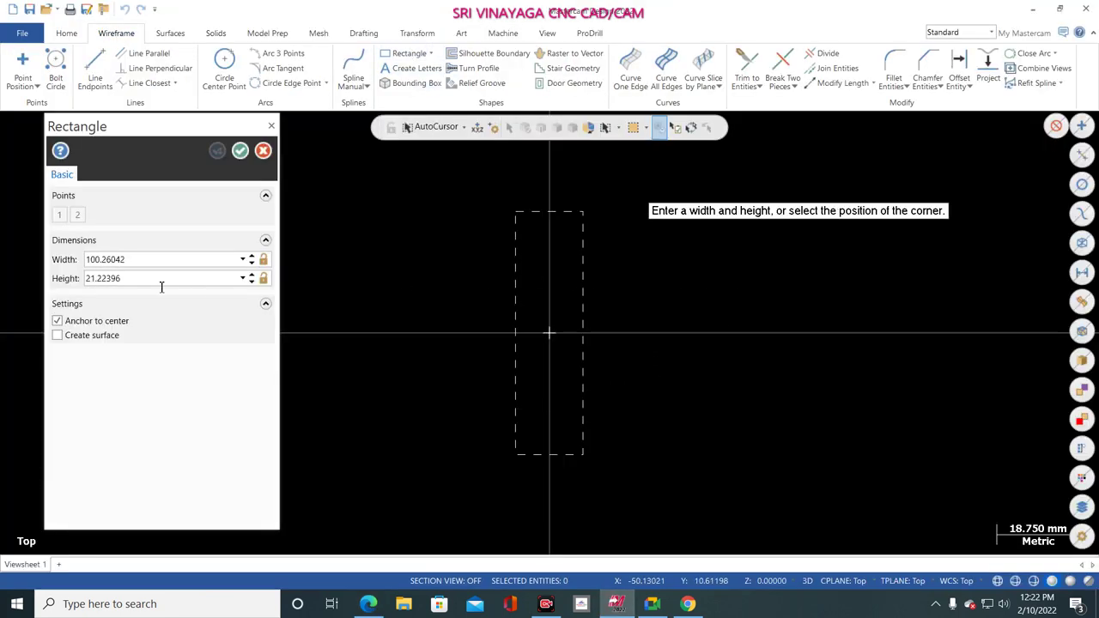
click(152, 260)
text(52.0)
click(153, 276)
text(52.0)
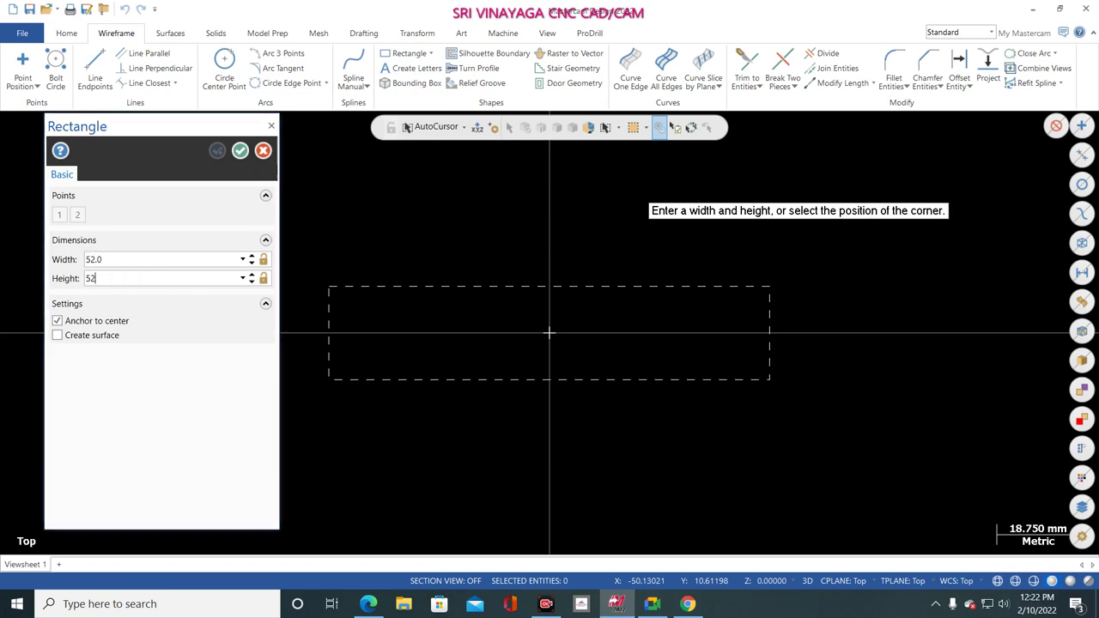
key(Return)
click(241, 151)
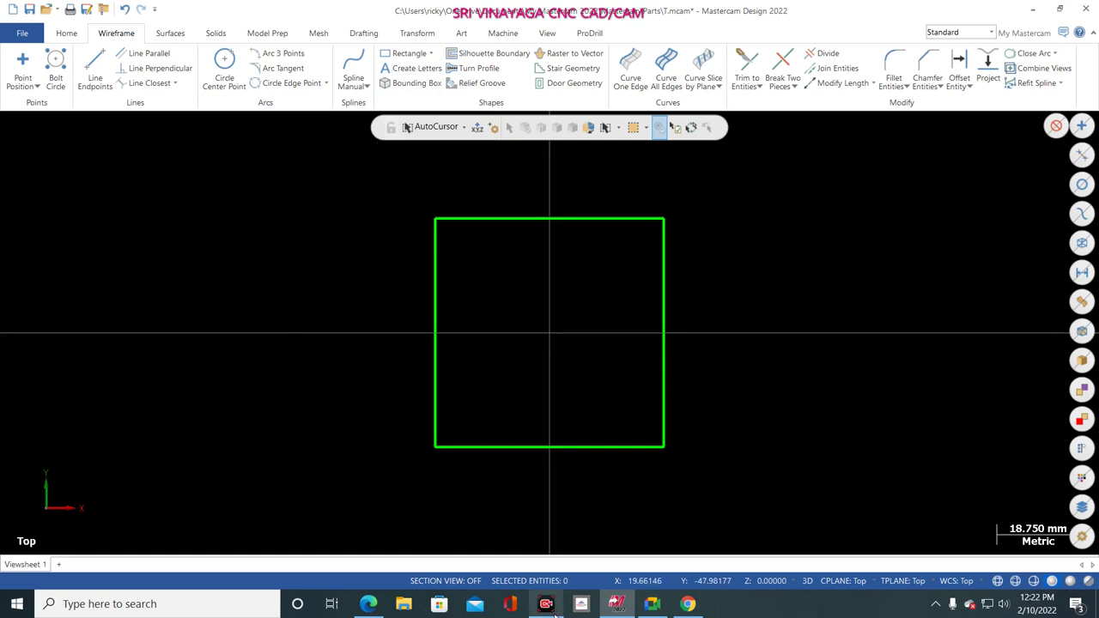
- After checking the exercise drawing, draw a 37 x 37 mm square centred on the origin
click(597, 608)
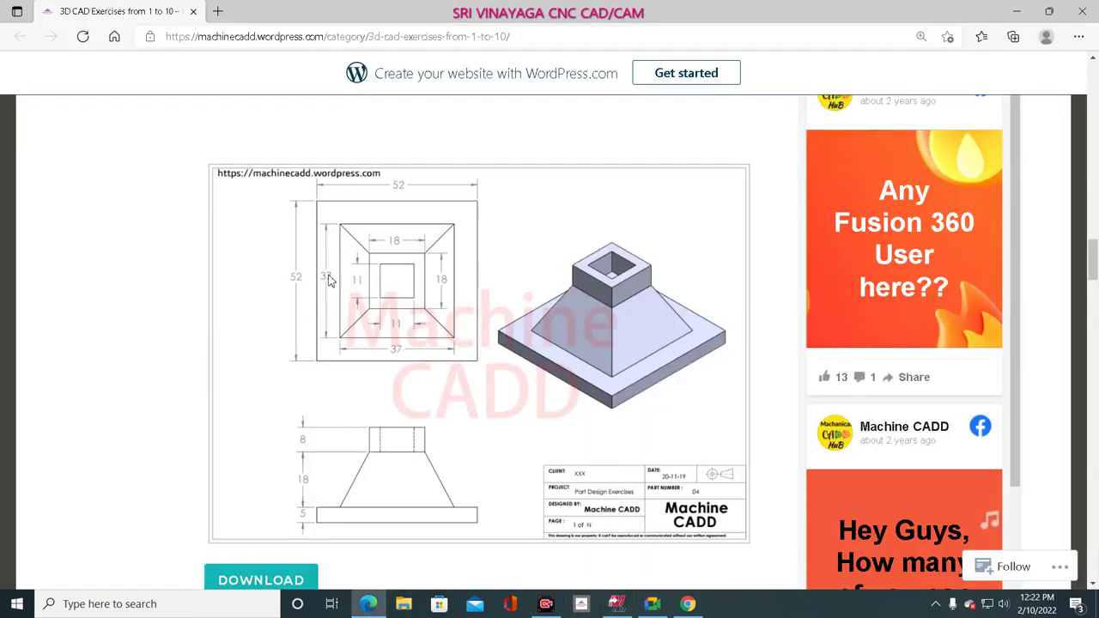
click(616, 603)
click(404, 53)
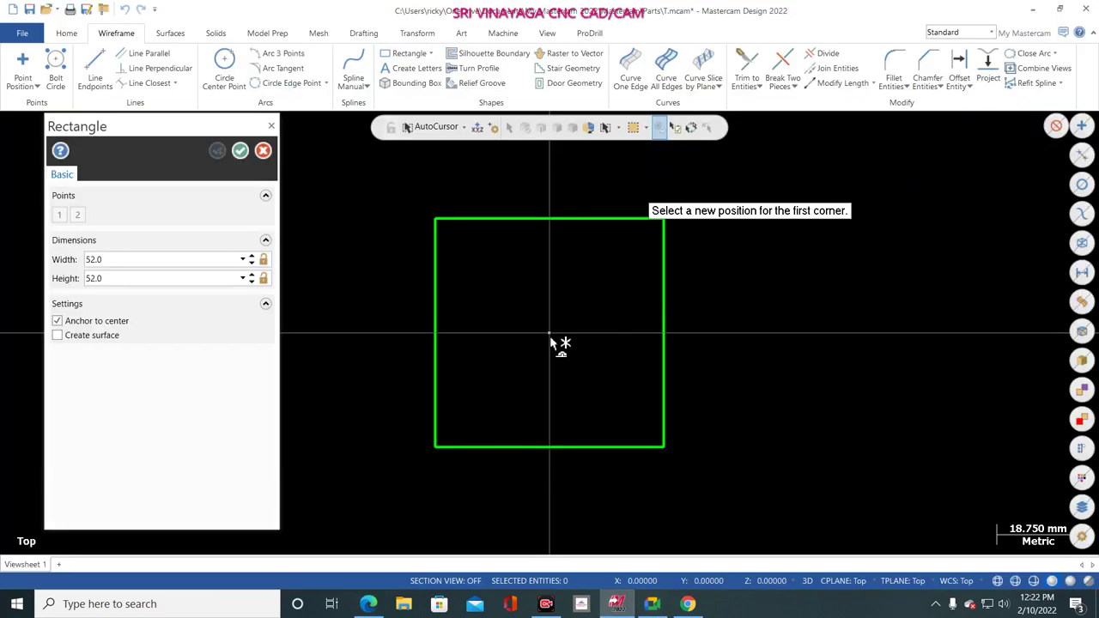
click(549, 333)
click(169, 259)
text(37)
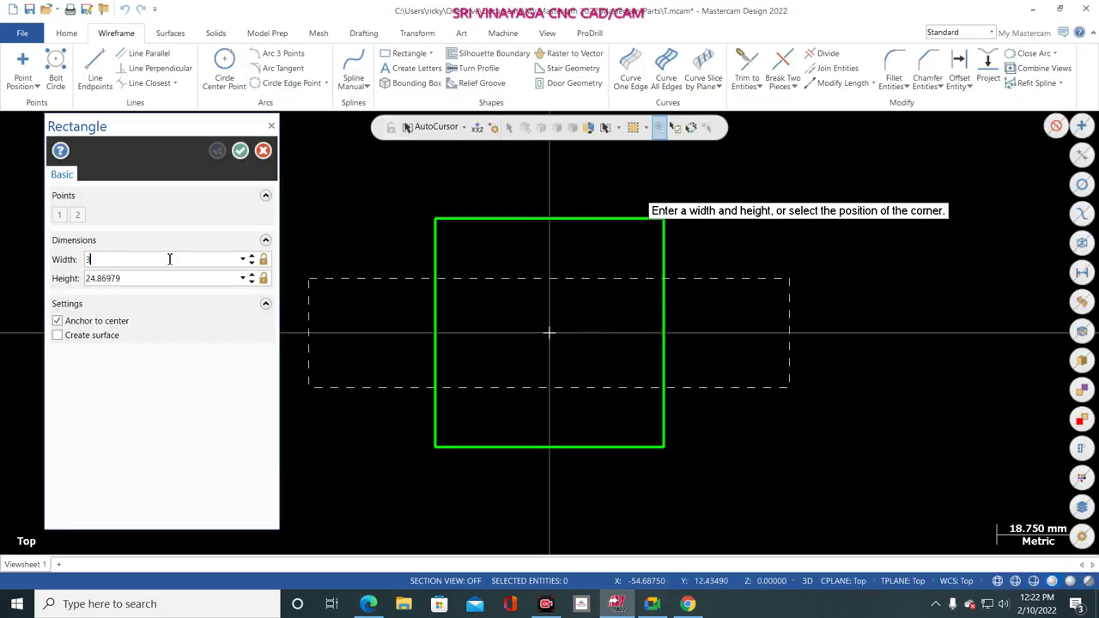
click(145, 280)
text(37)
key(Return)
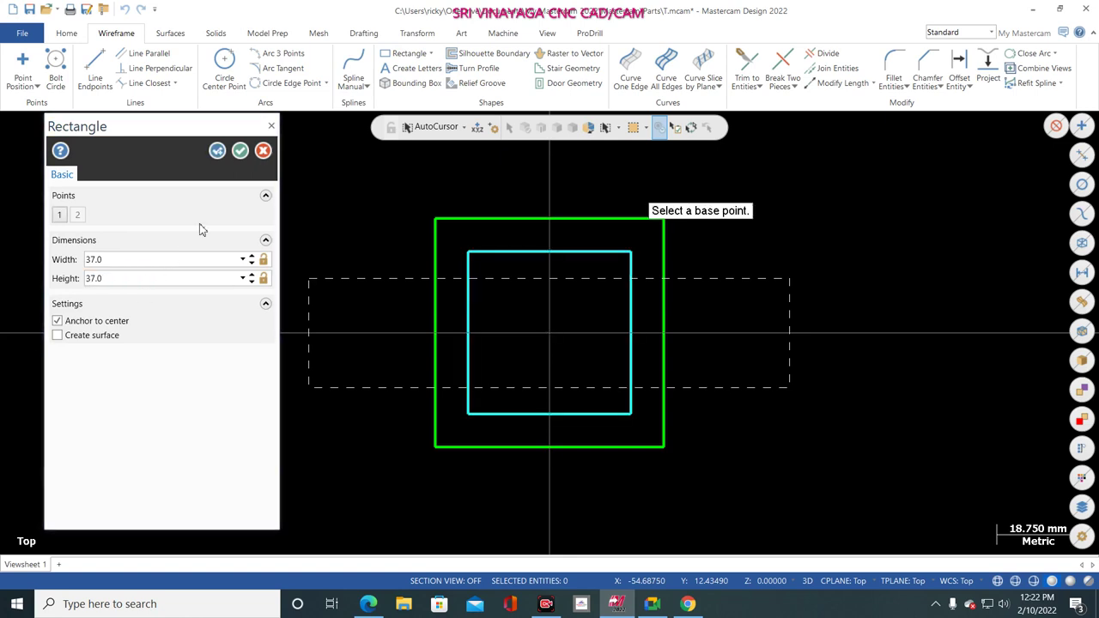
click(239, 151)
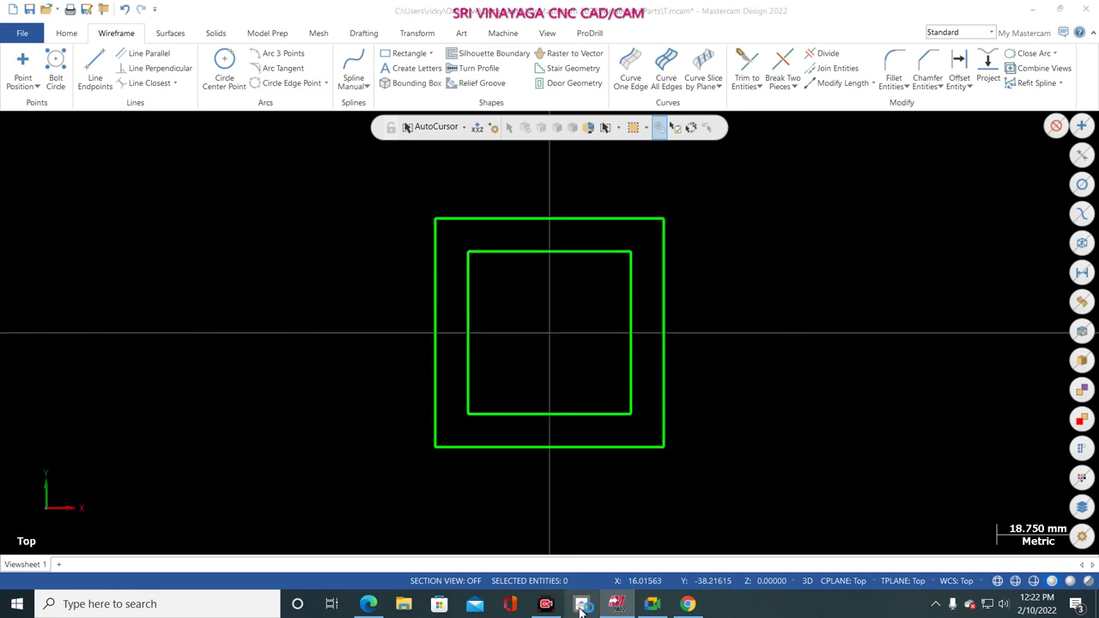
- Check the exercise drawing's dimensions, then draw an 18 x 18 mm square centred on the origin
click(582, 605)
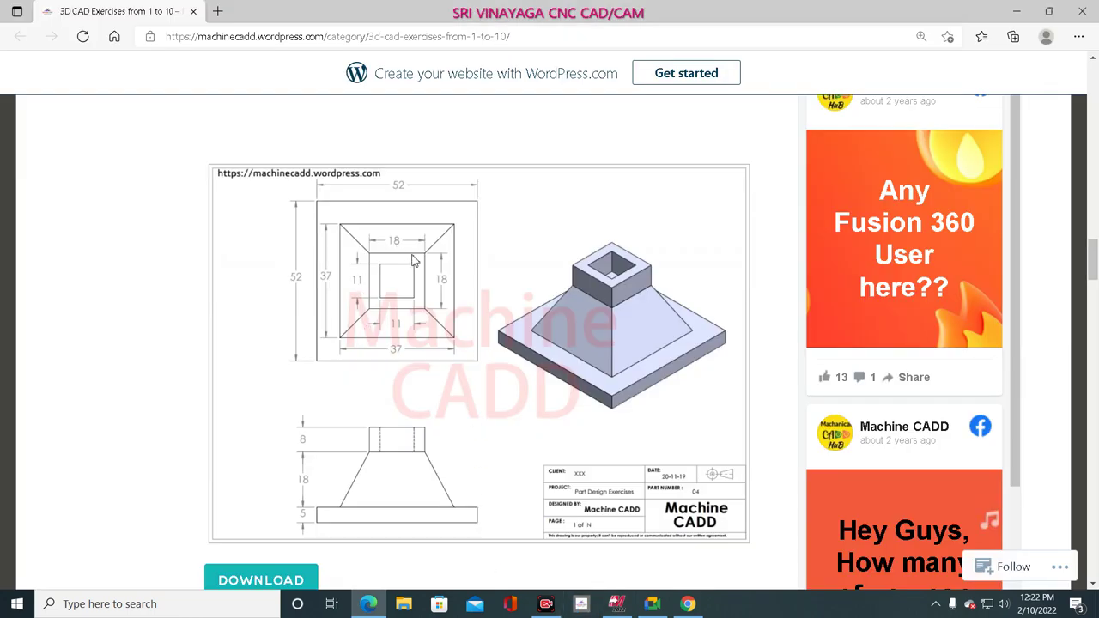
click(616, 605)
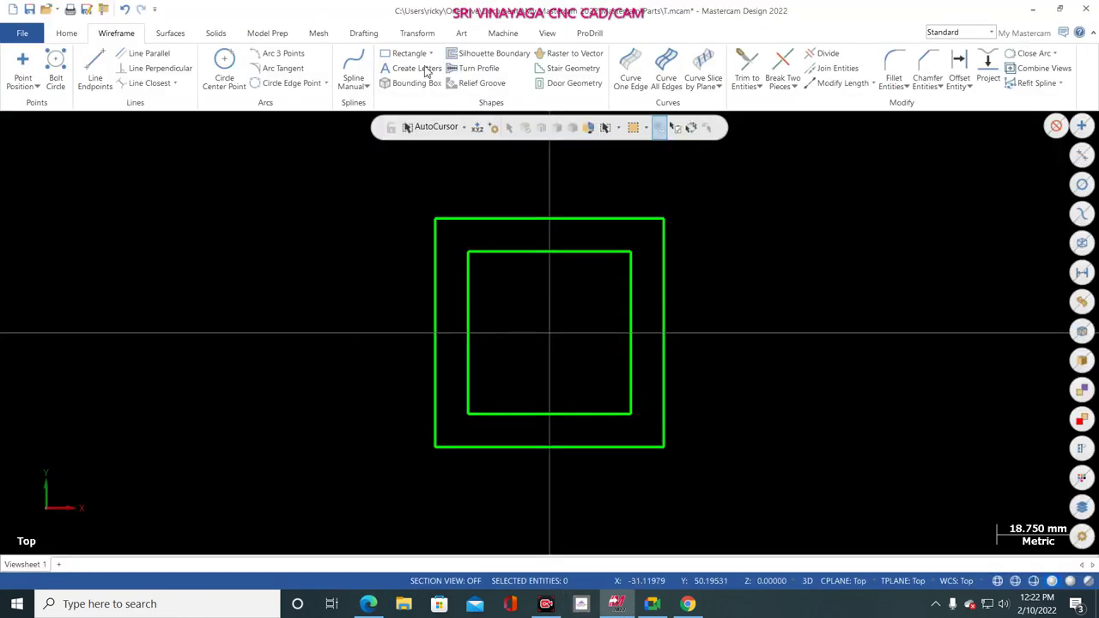
click(410, 53)
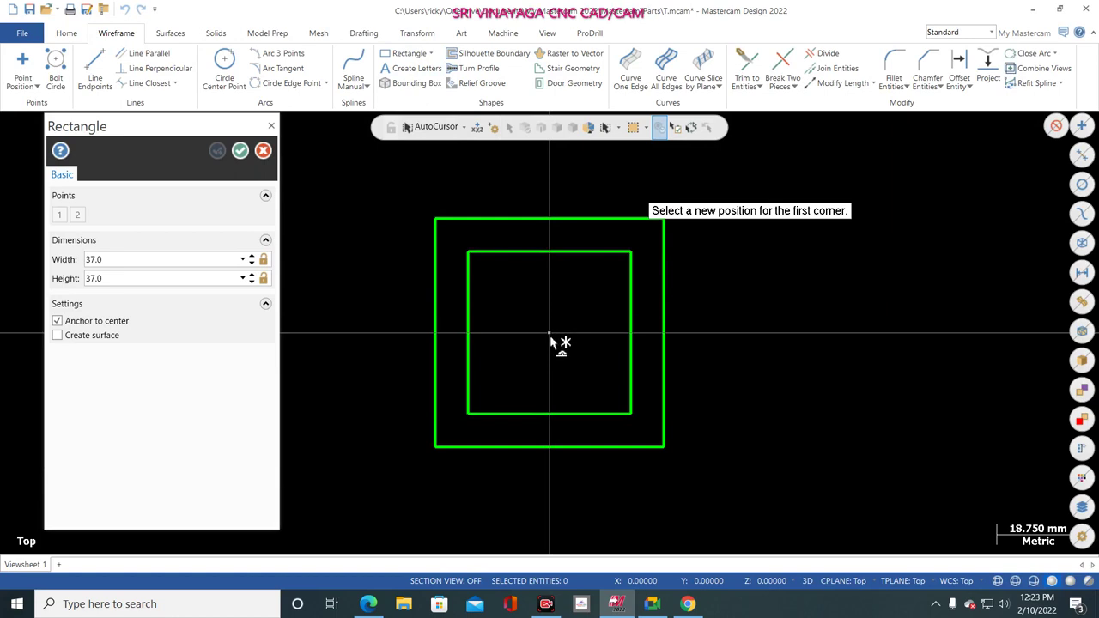
click(550, 332)
click(127, 277)
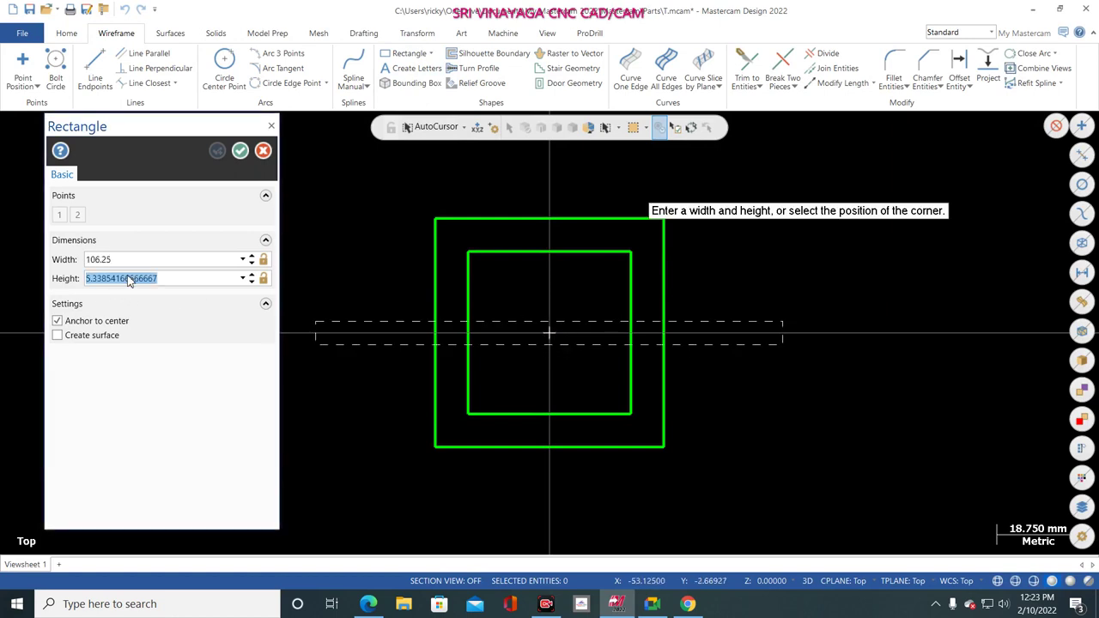
text(1)
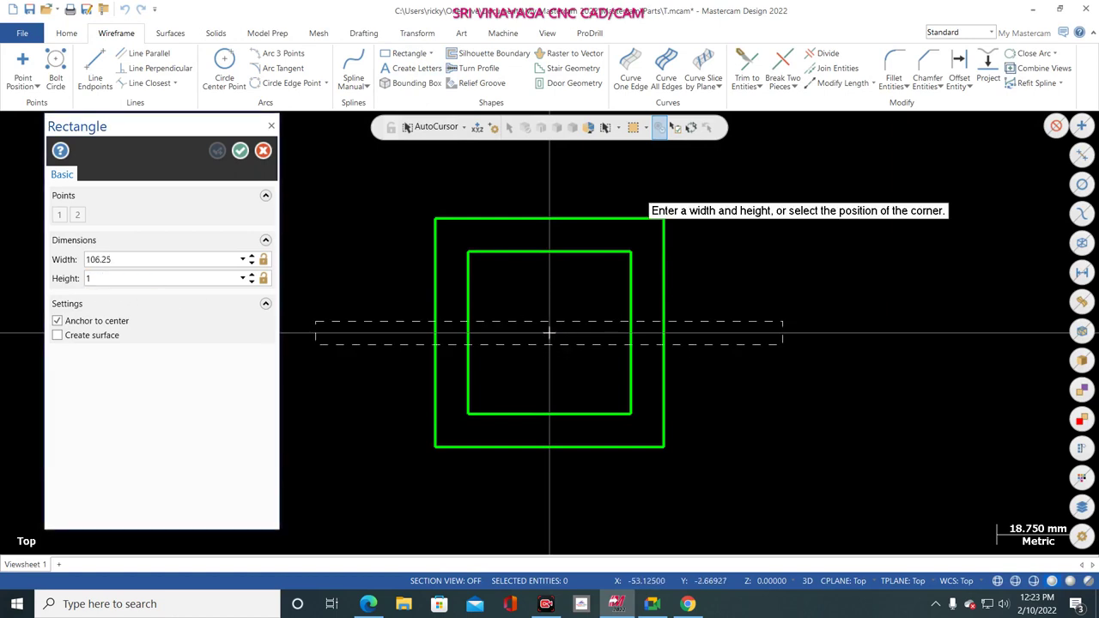
text(288.0)
click(139, 262)
text(18.0)
key(Return)
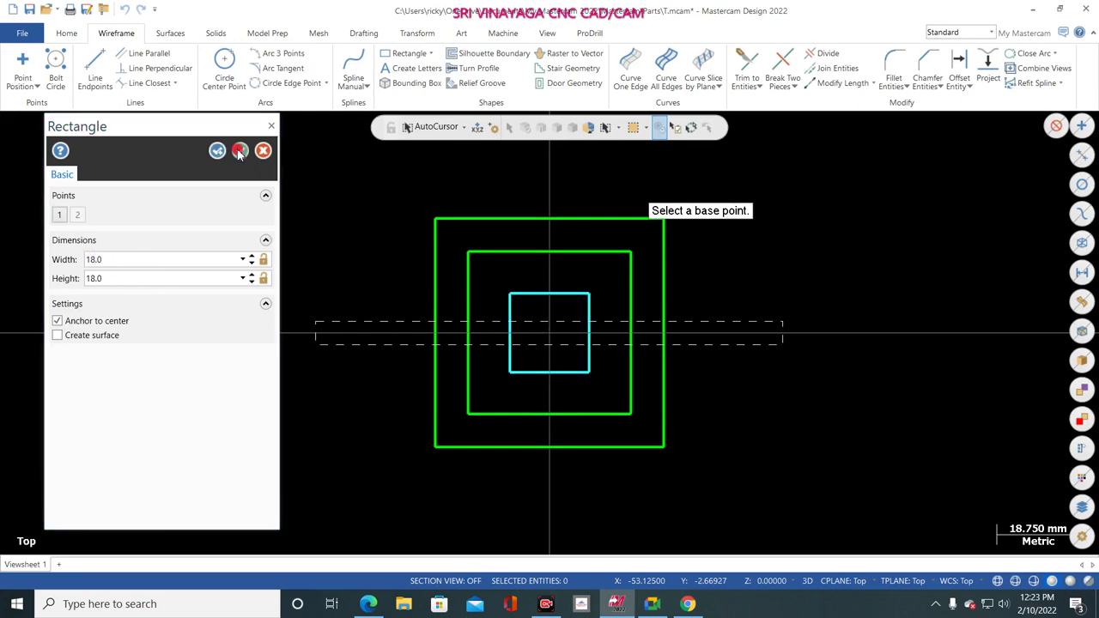
click(241, 150)
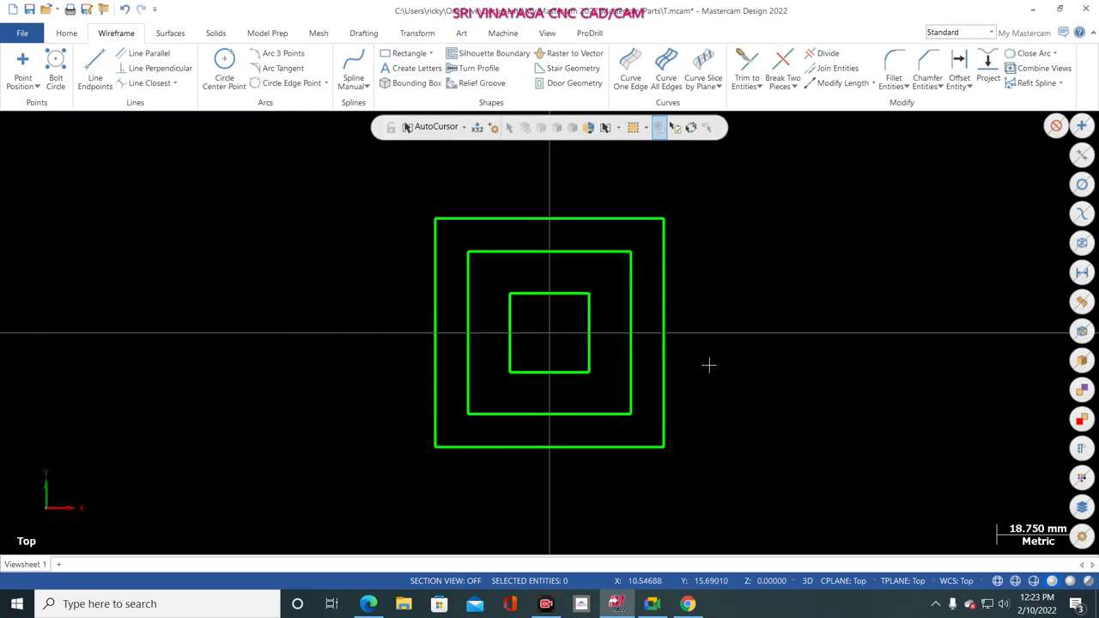
- Check the innermost square's size, then draw an 11 x 11 mm square centred on the origin
click(583, 604)
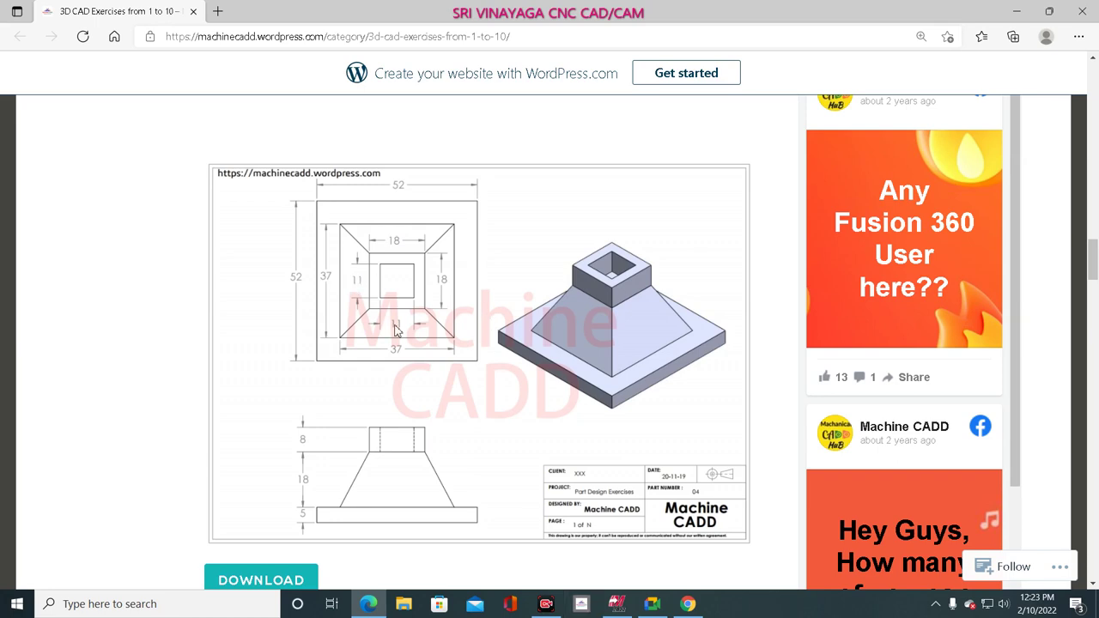
click(616, 604)
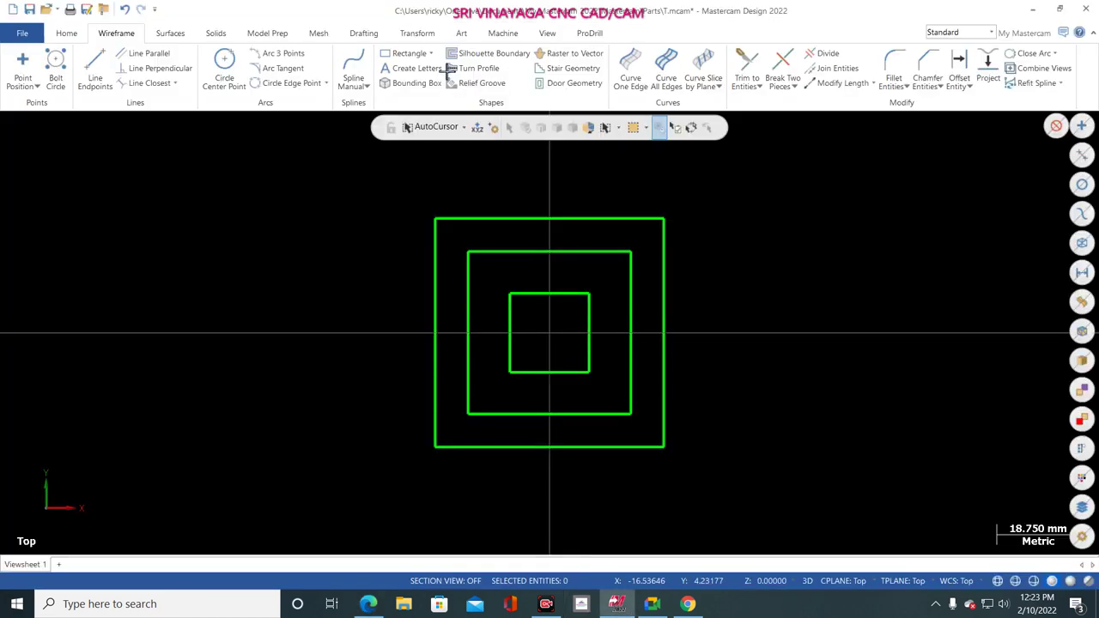
click(409, 53)
click(549, 333)
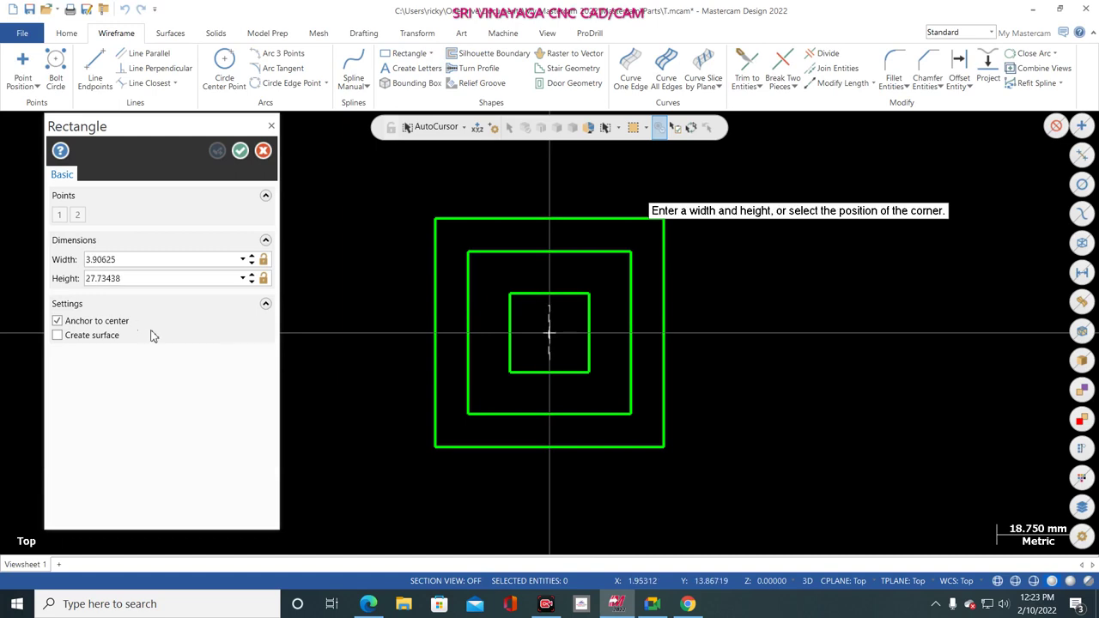
double_click(155, 278)
key(BackSpace)
text(11.0)
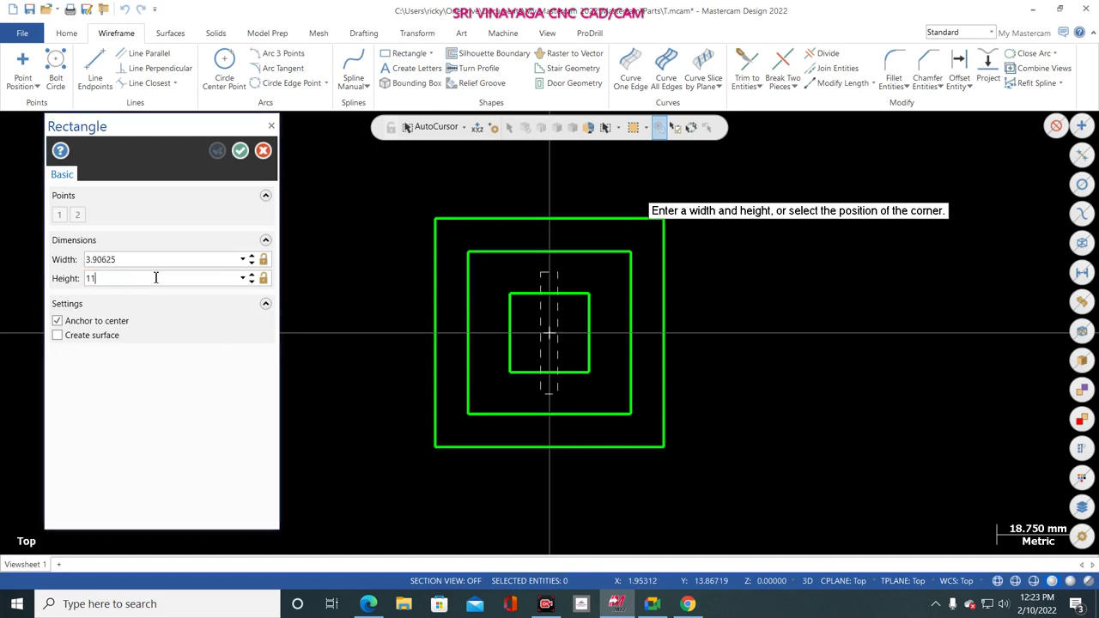
double_click(156, 260)
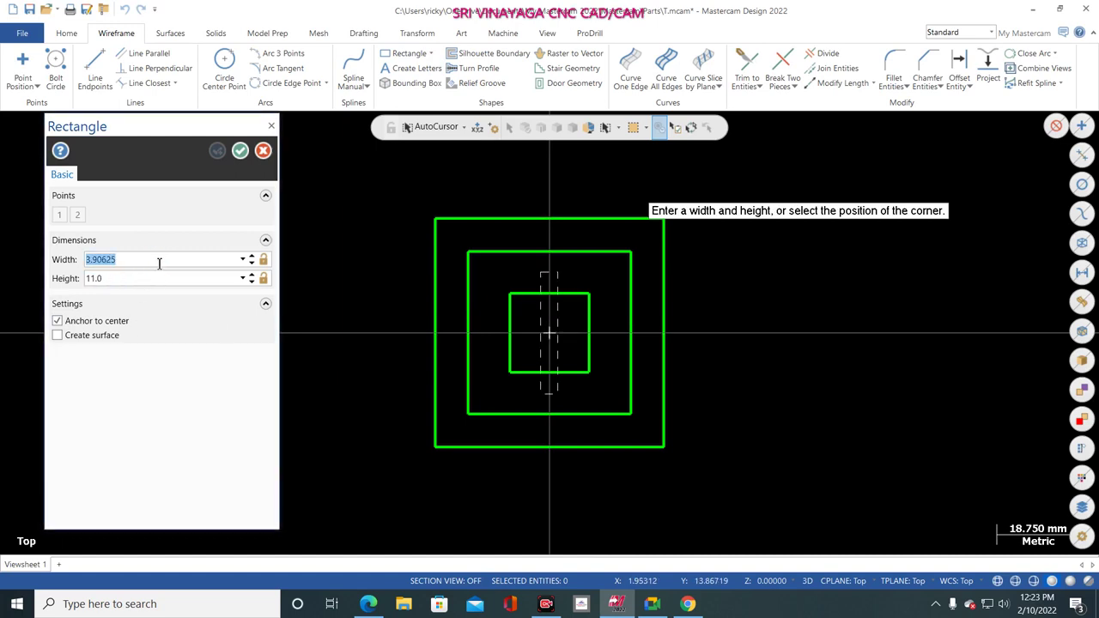
text(11.0)
key(Return)
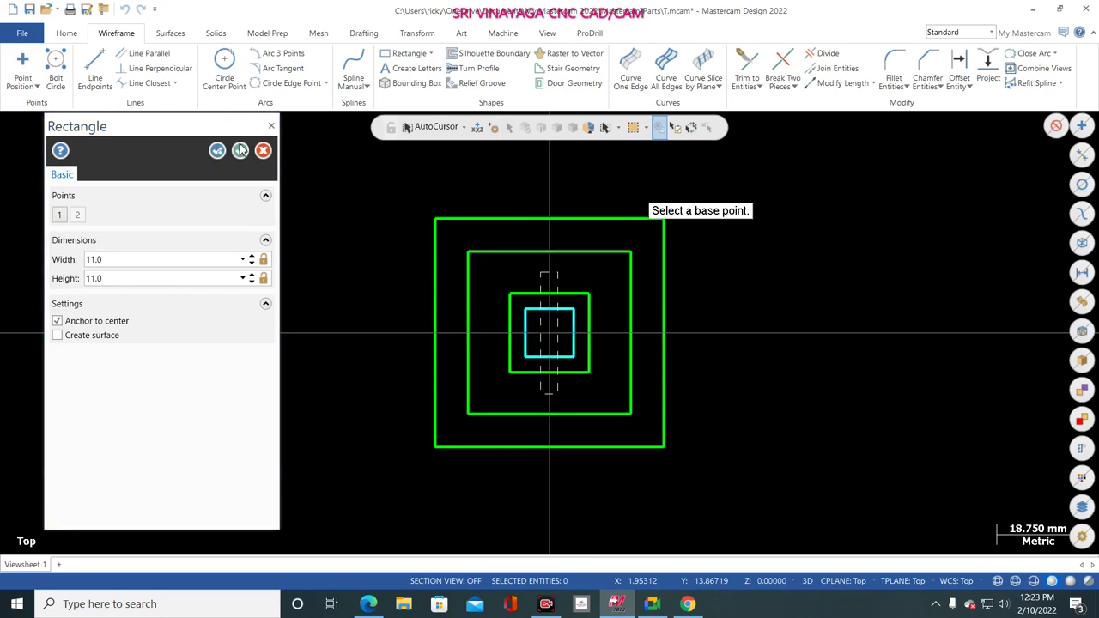
click(239, 151)
right_click(220, 216)
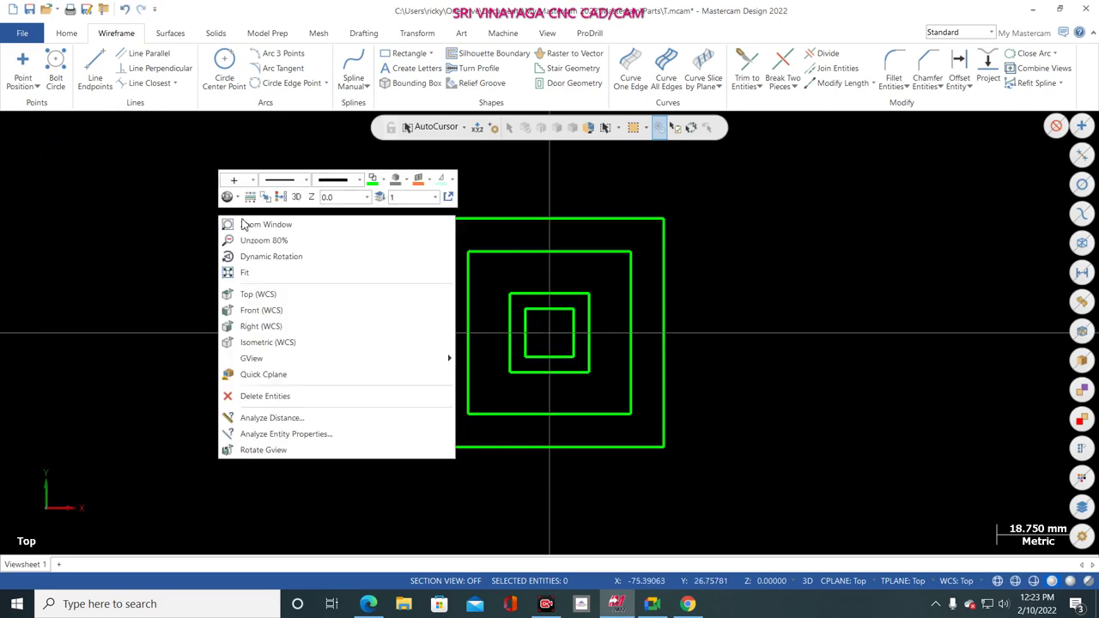
- Switch to the Isometric (WCS) view of the squares, then return to the exercise drawing in Edge
click(269, 348)
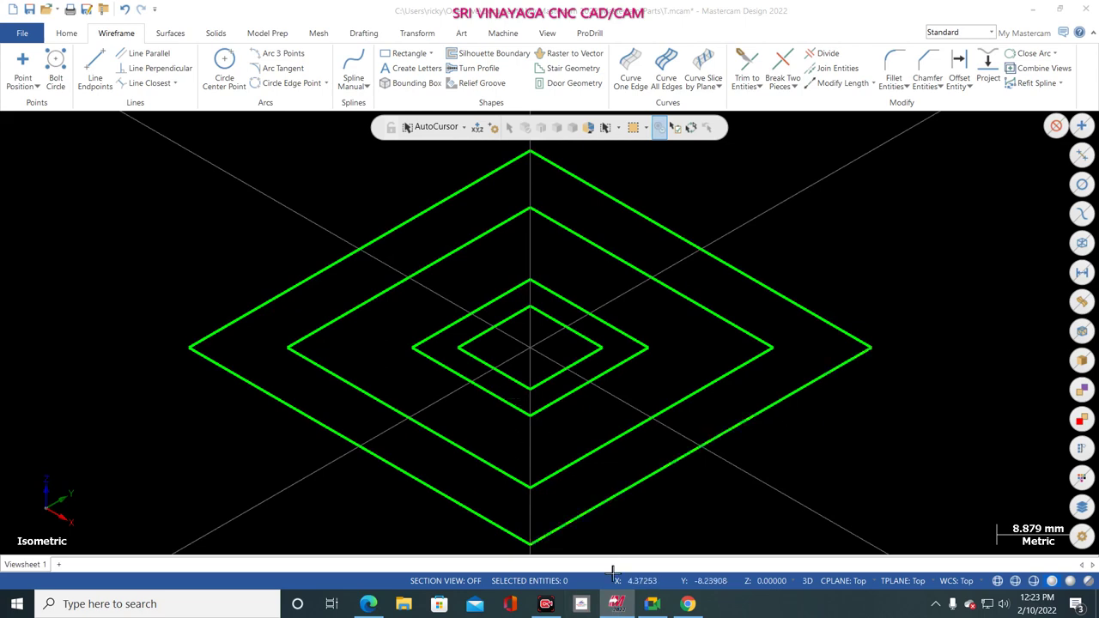
click(587, 608)
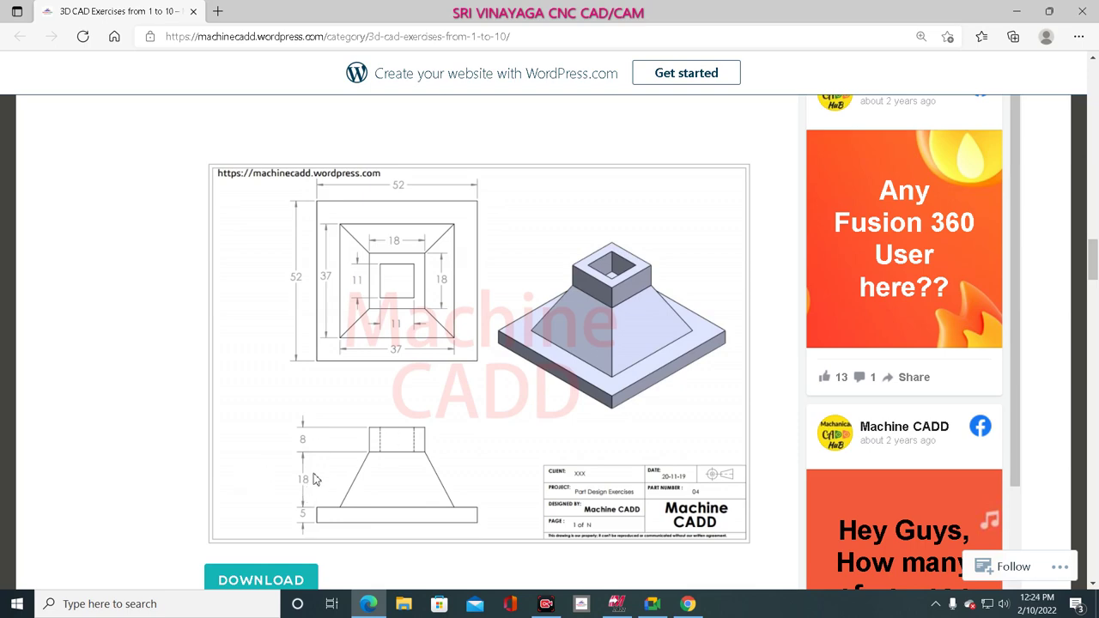
- Switch from the reference drawing in Edge back to the Mastercam wireframe squares
click(616, 604)
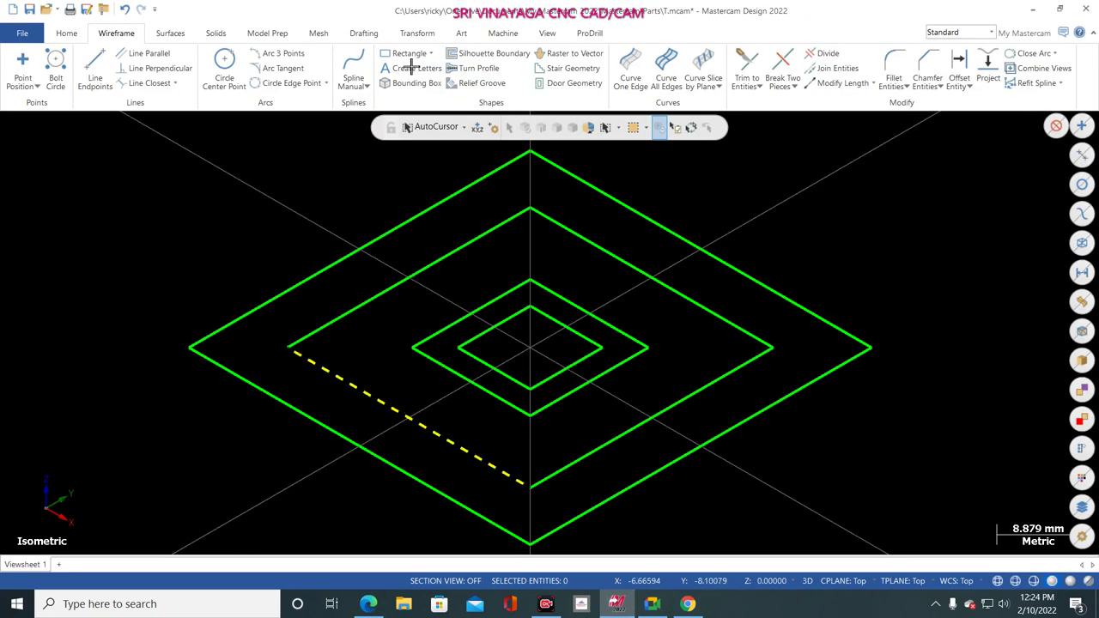
- Translate the 37 mm square by Delta Z 18 so it sits 18 mm above the others
click(419, 34)
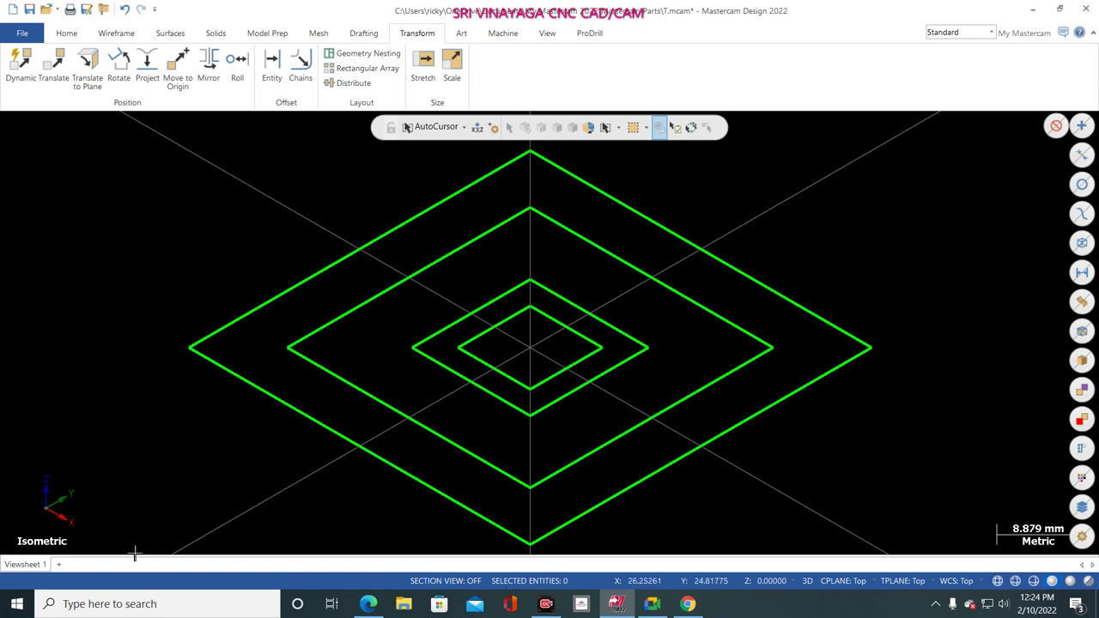
click(54, 76)
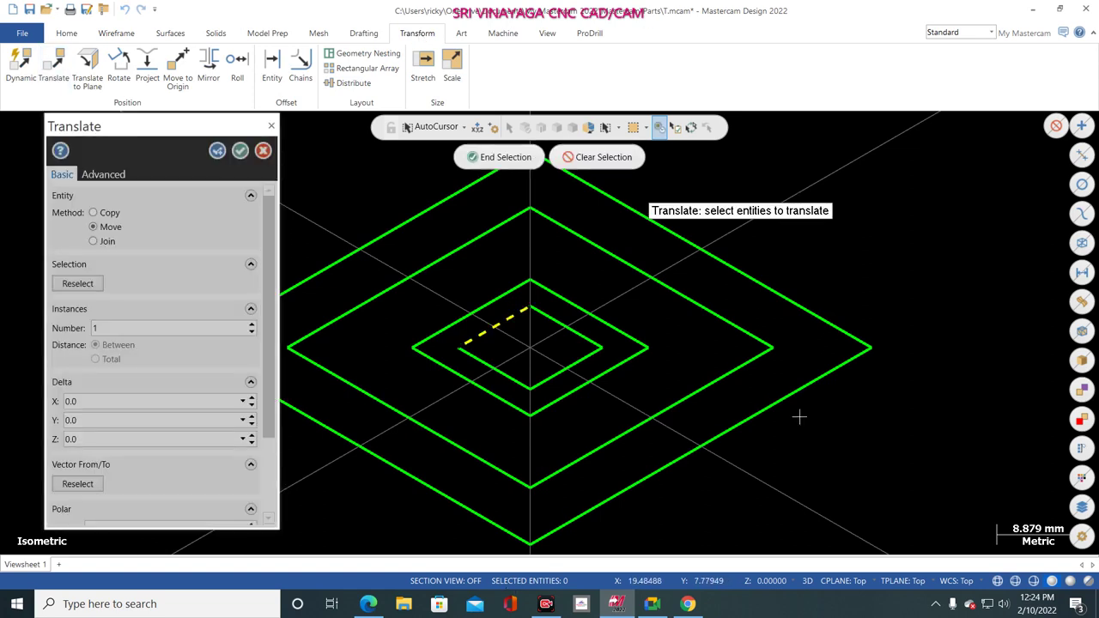
scroll(532, 327, down, 3)
click(507, 397)
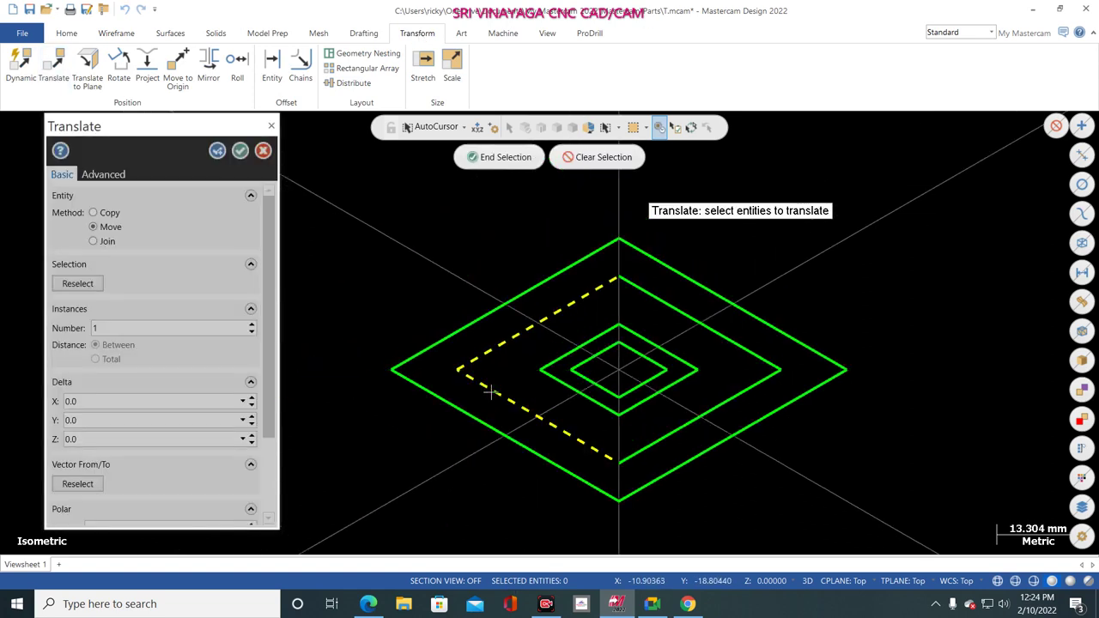
click(669, 433)
click(719, 334)
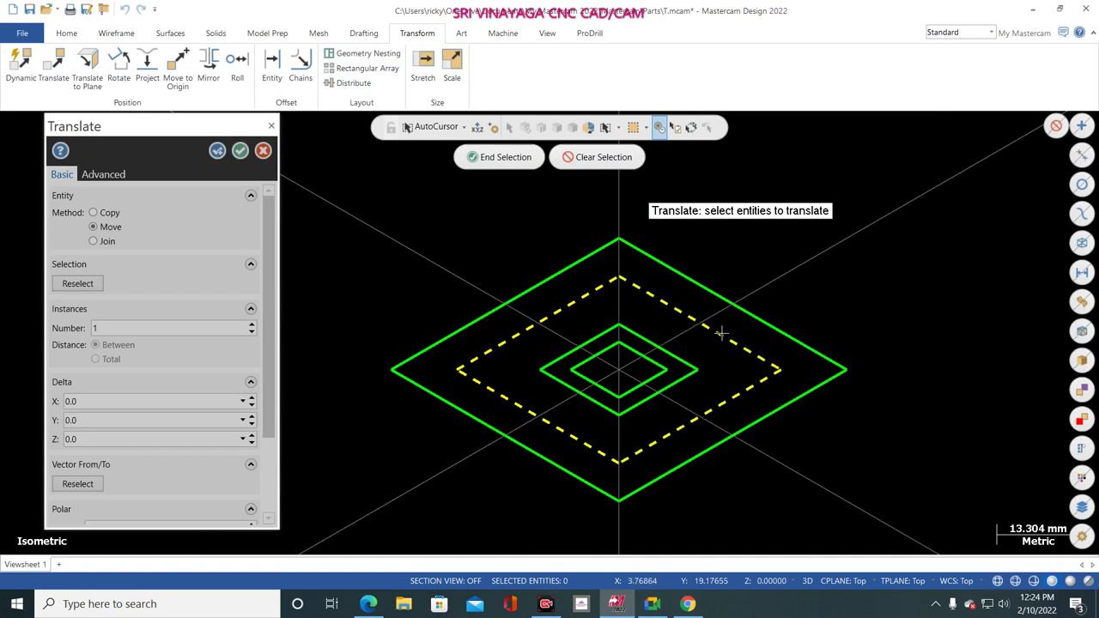
click(503, 157)
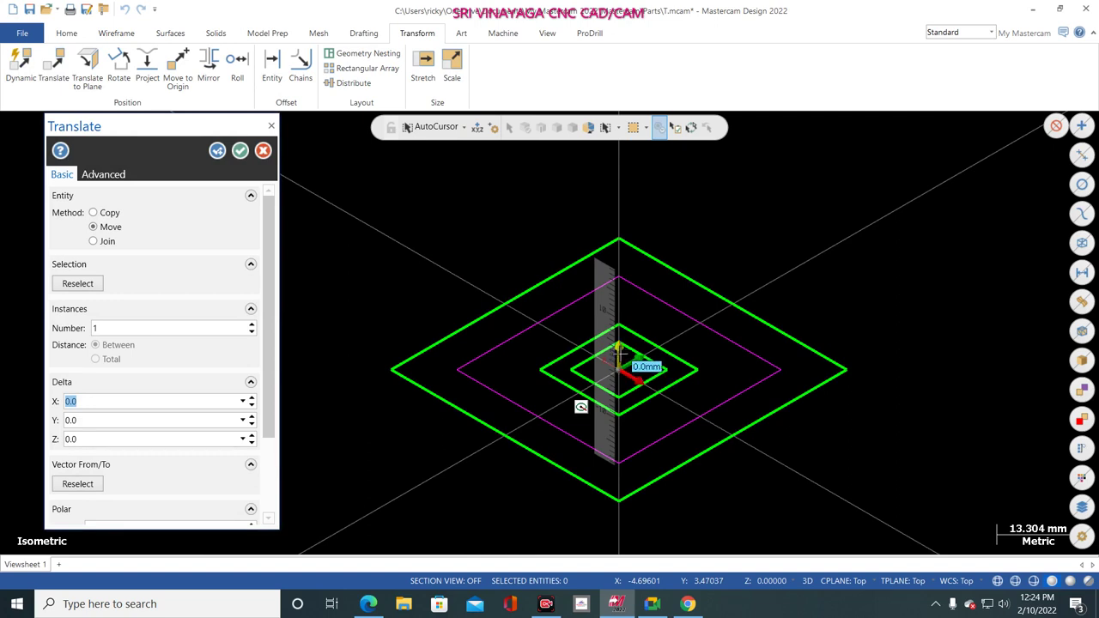
click(107, 438)
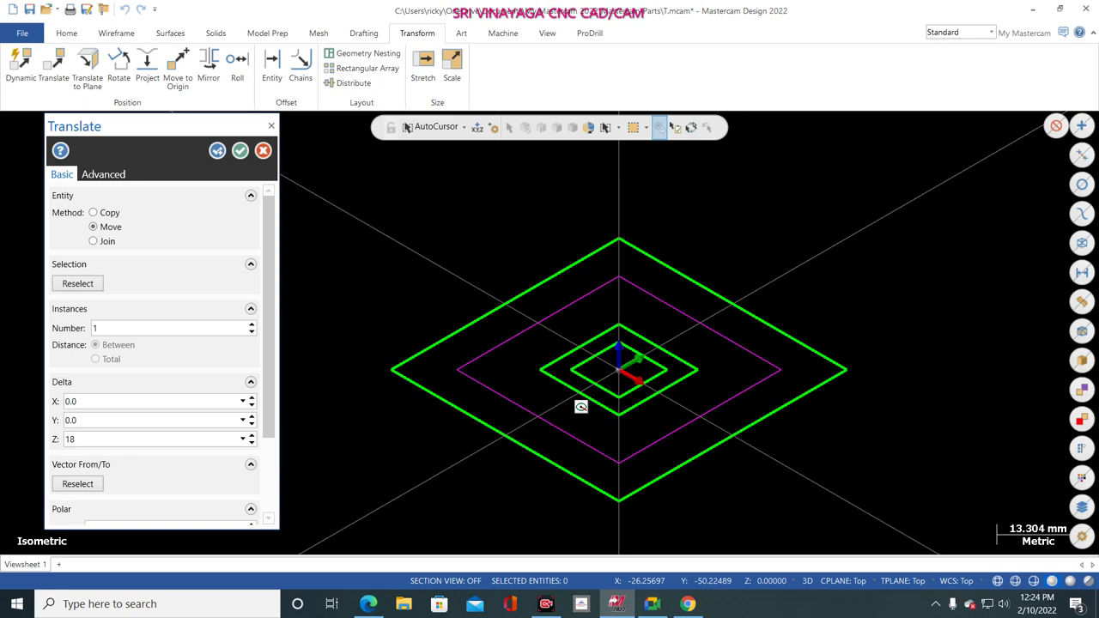
text(18)
key(Return)
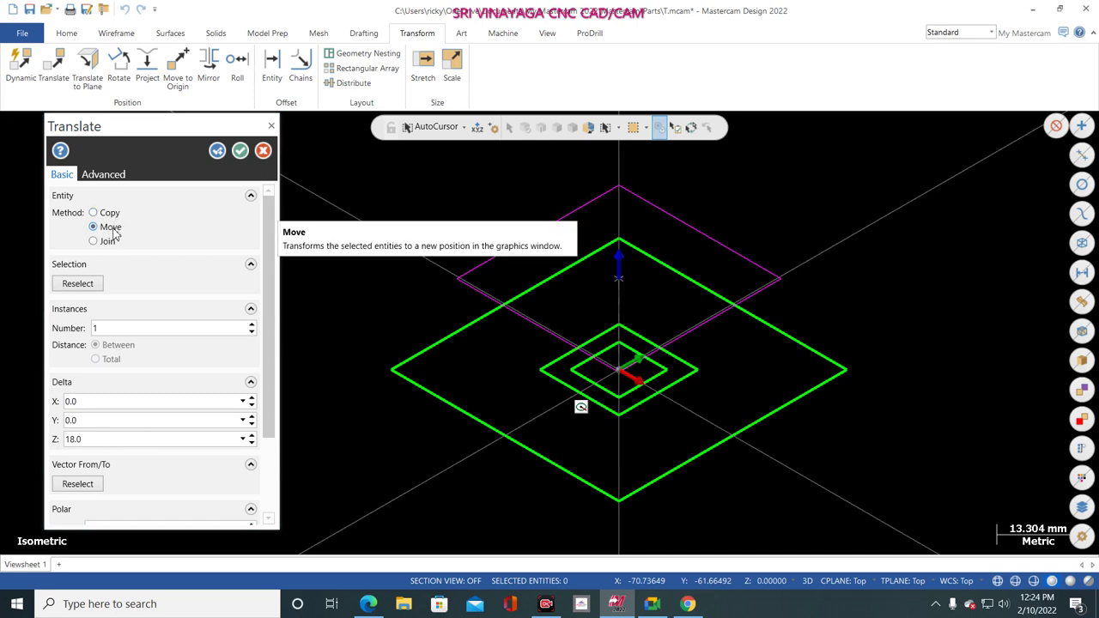
click(240, 150)
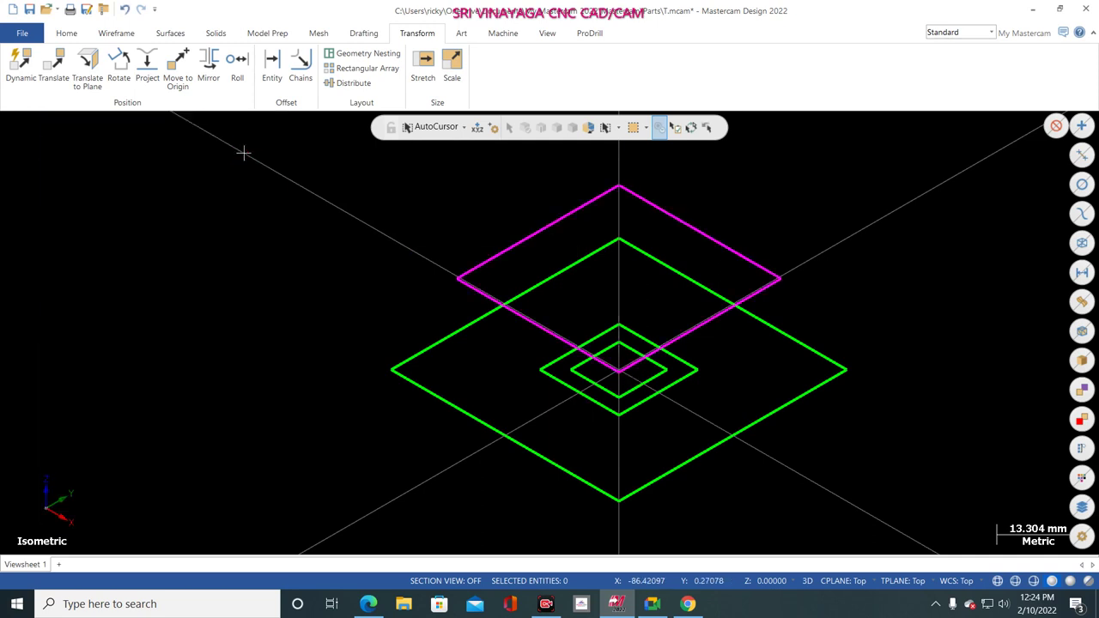
- Undo the 37 mm square's move and translate the 18 mm square up 18 mm in Z instead
click(218, 35)
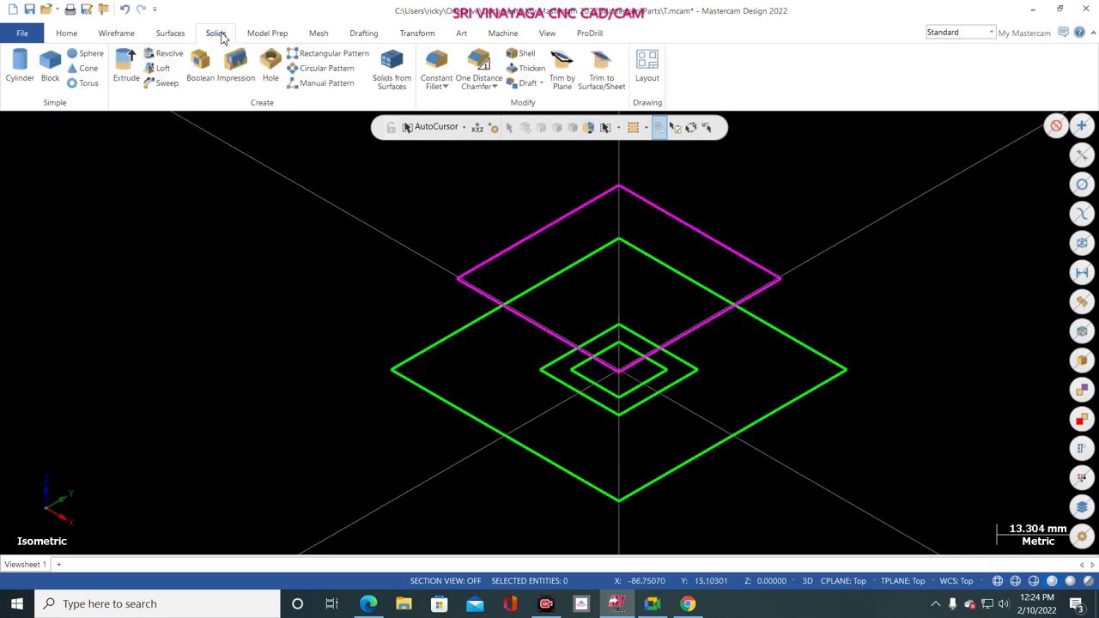
click(124, 9)
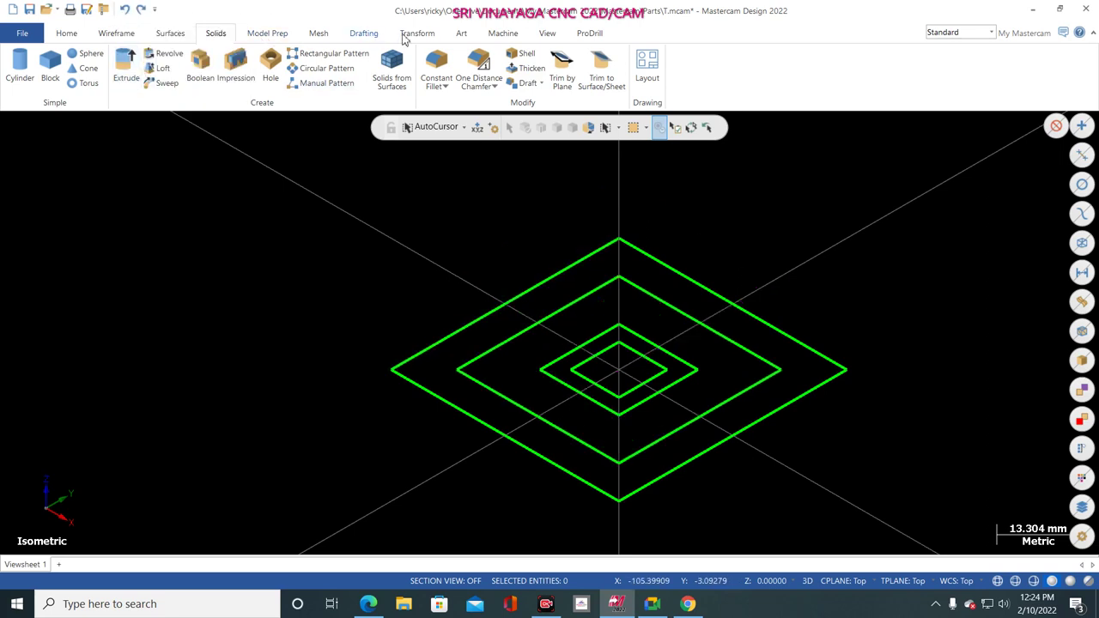
click(415, 34)
click(54, 69)
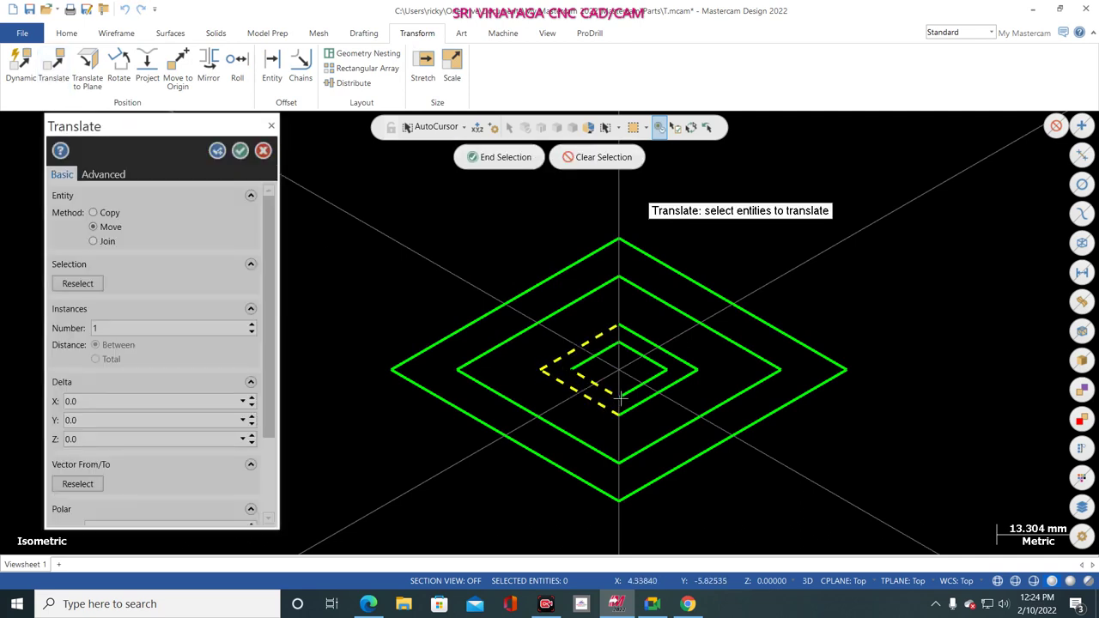
click(502, 163)
click(103, 438)
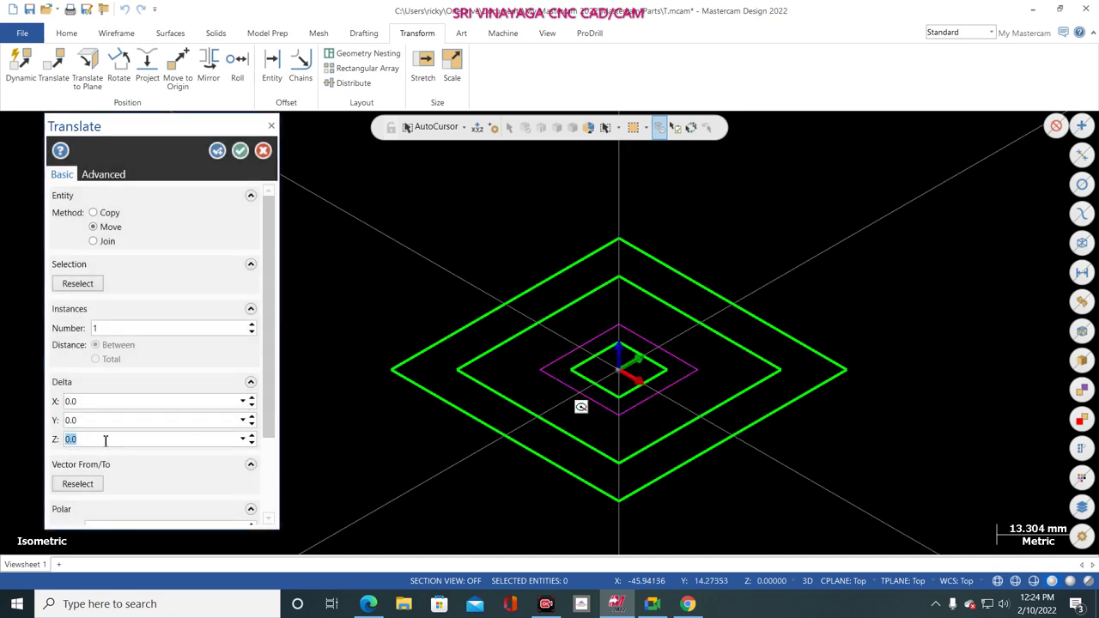
text(18)
key(Return)
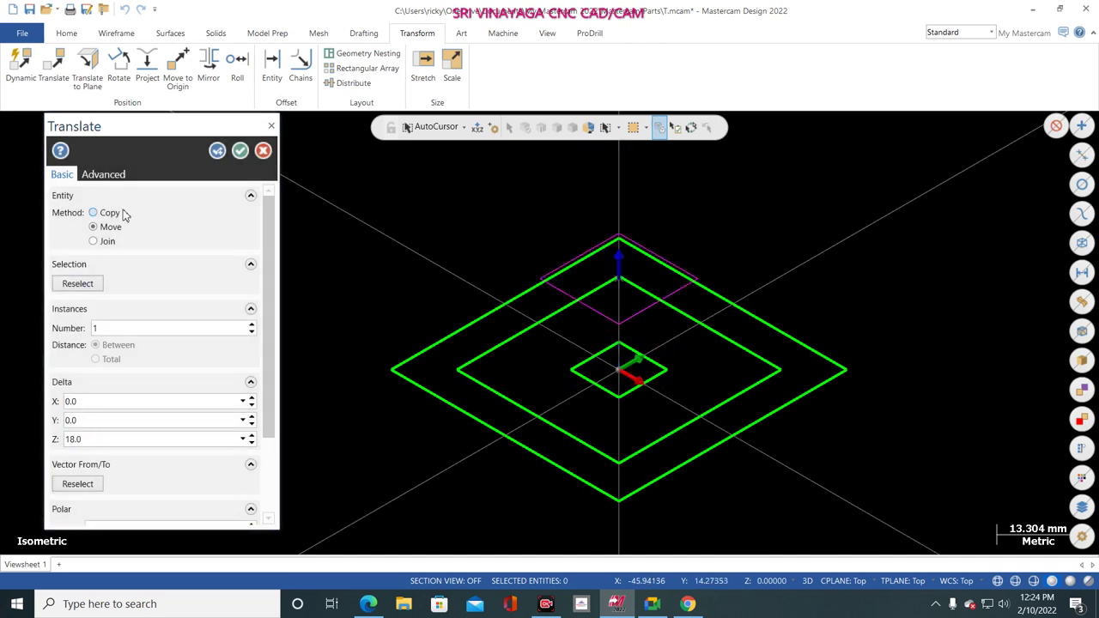
click(239, 151)
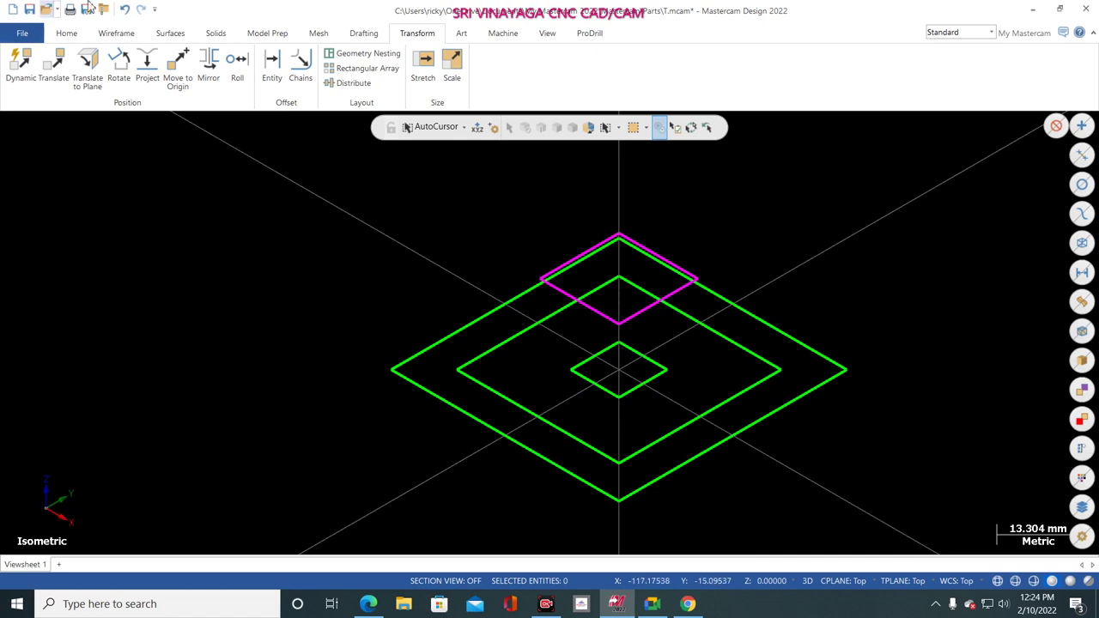
- Start a solid extrude of the outer 52 mm square and check the reference drawing for thickness
click(221, 35)
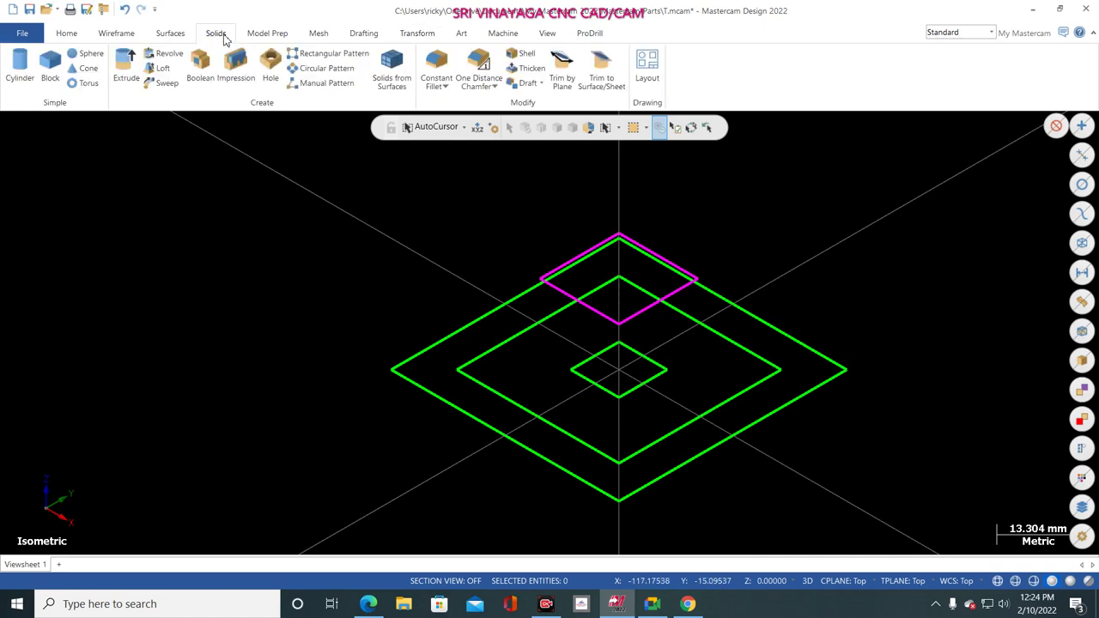
click(130, 75)
click(451, 333)
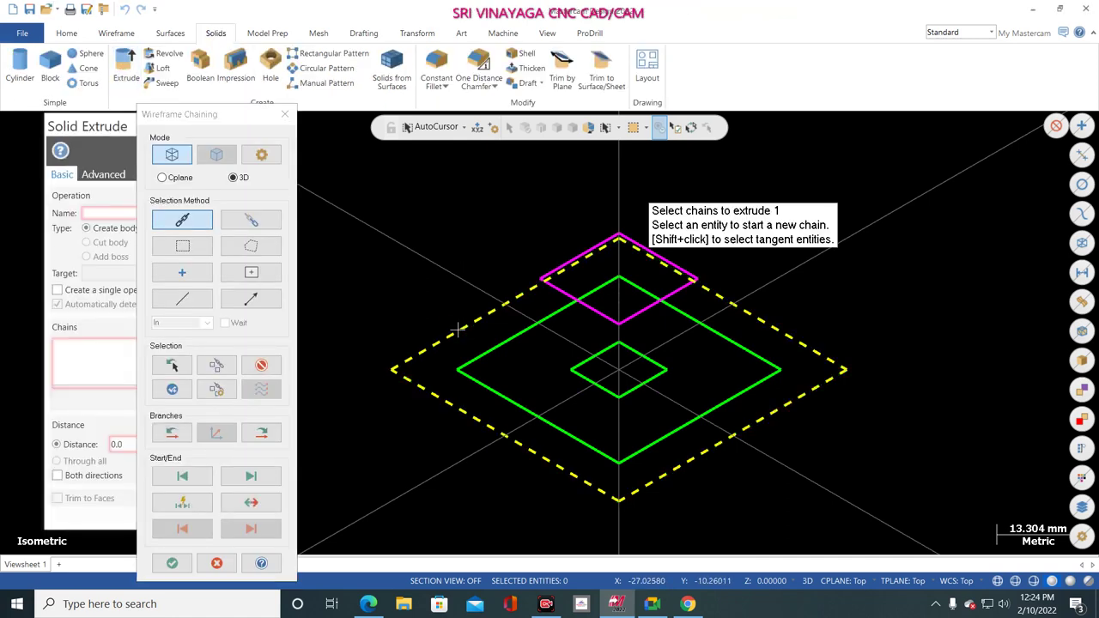
click(170, 564)
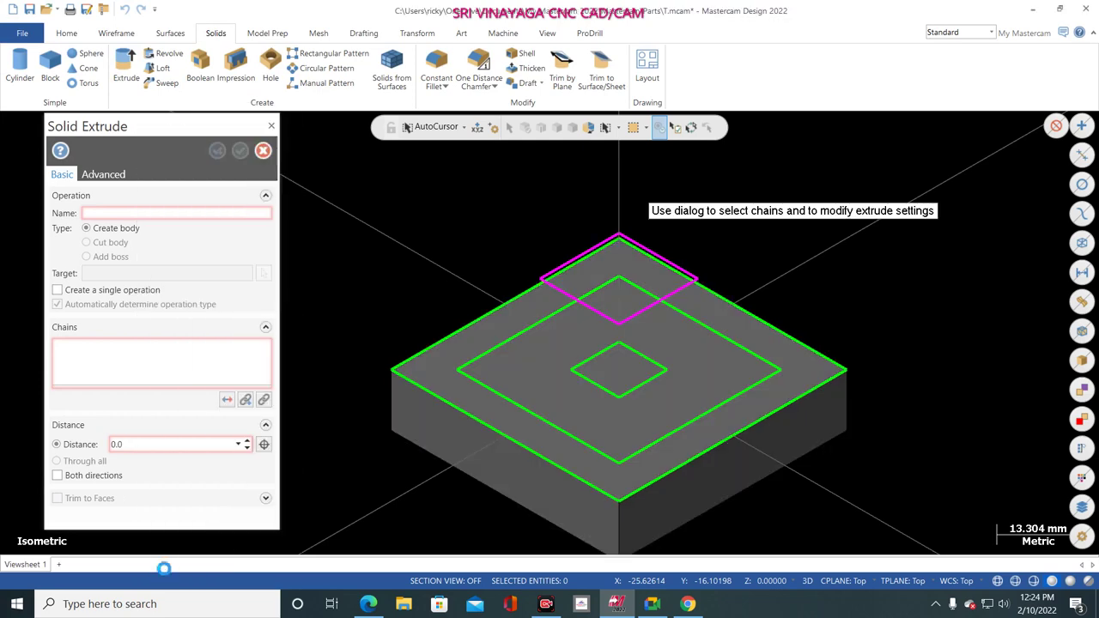
click(581, 604)
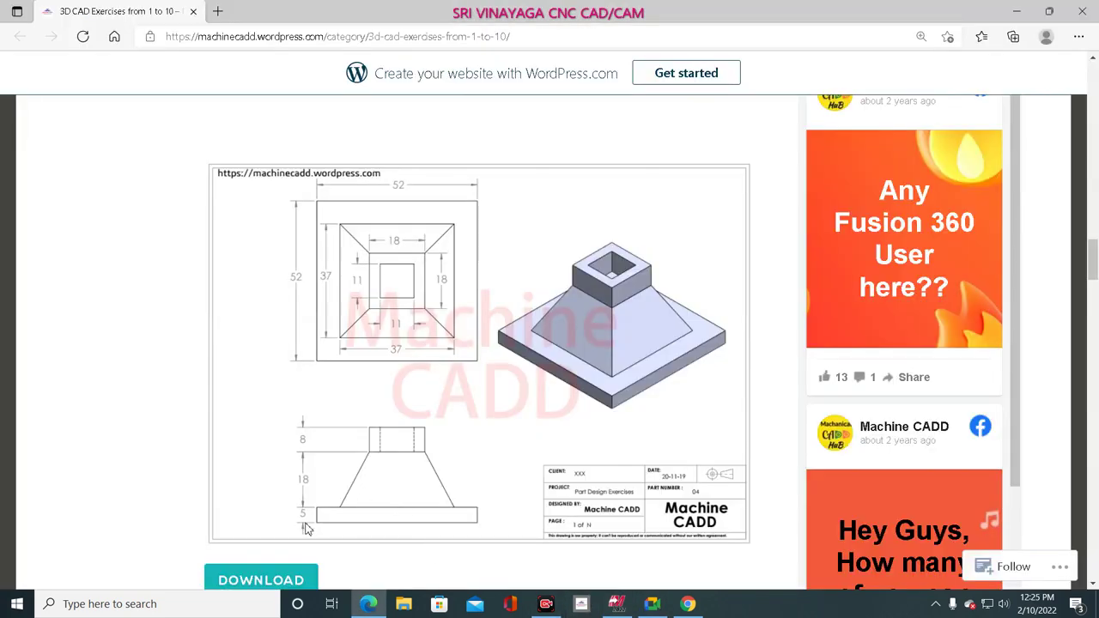
- Set the outer square's extrusion distance to 5.0 mm for the base plate
click(617, 604)
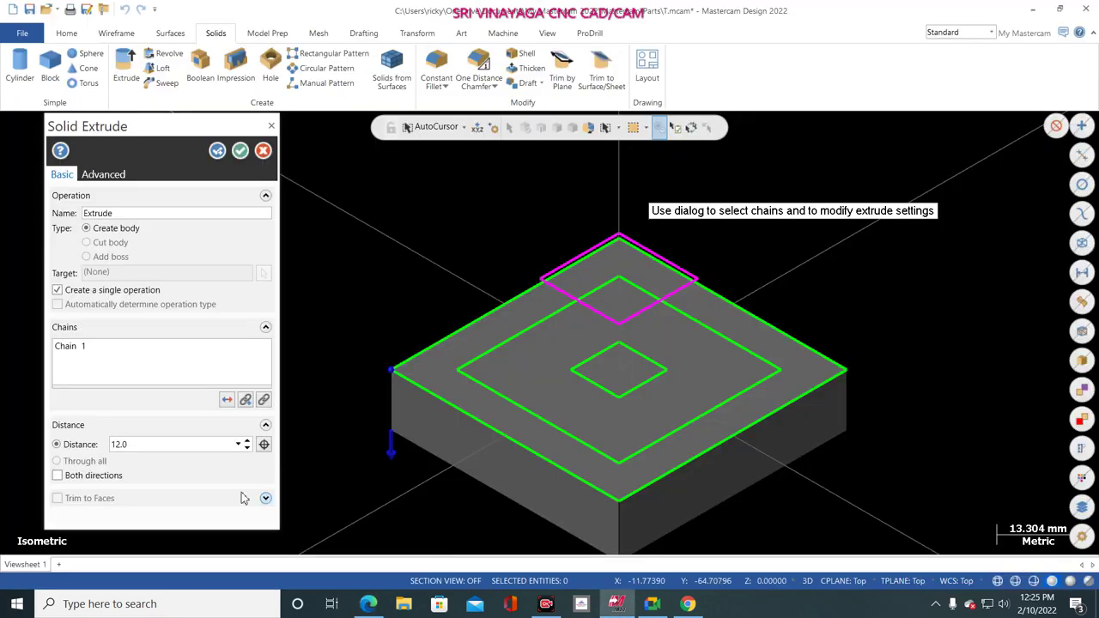
double_click(140, 441)
text(5.0)
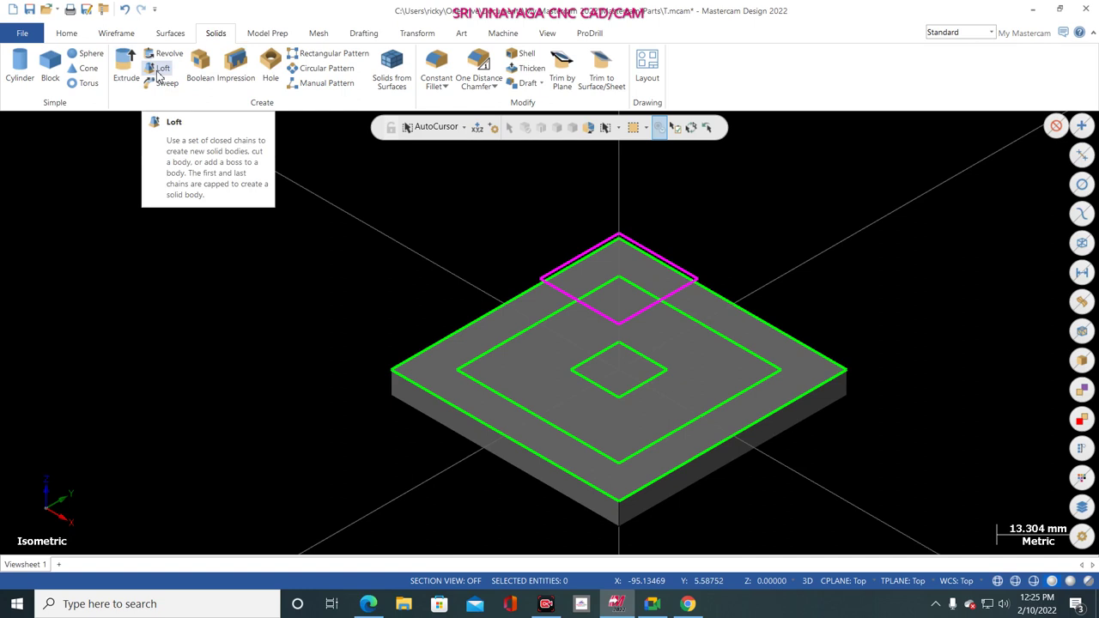
- Loft the 37 mm square to the raised 18 mm square as an added boss, then undo the solids
click(160, 70)
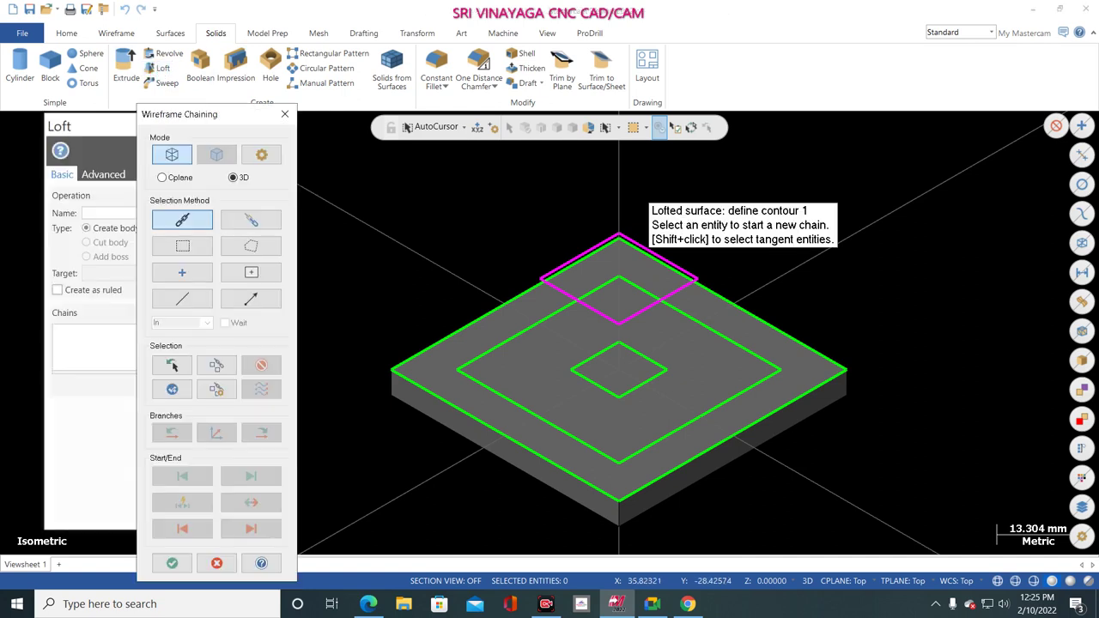
click(756, 381)
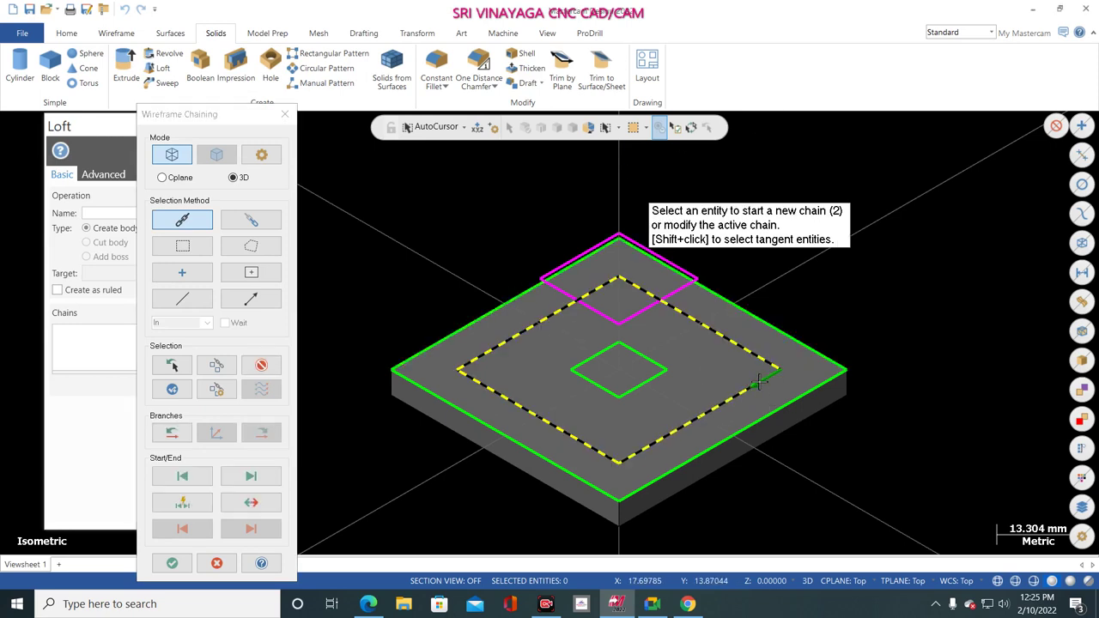
click(684, 292)
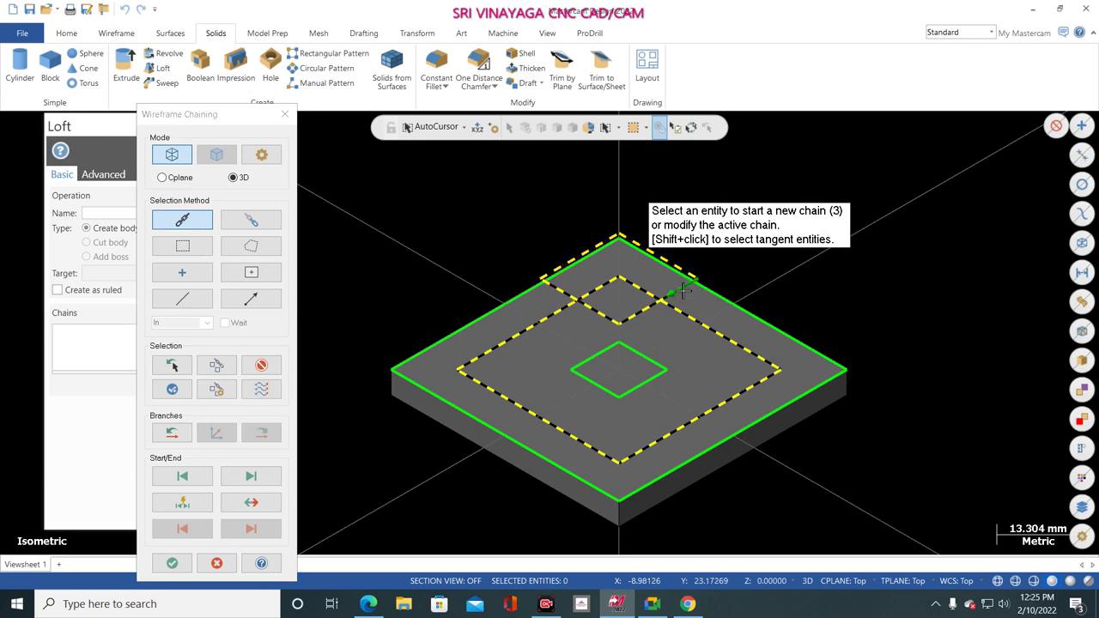
click(173, 564)
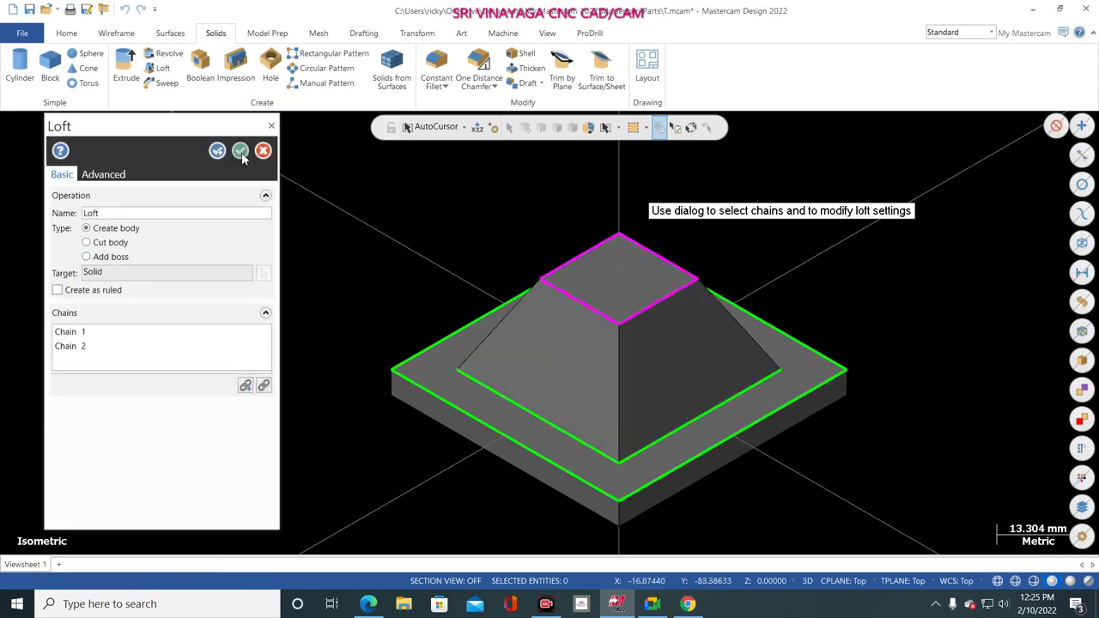
click(110, 258)
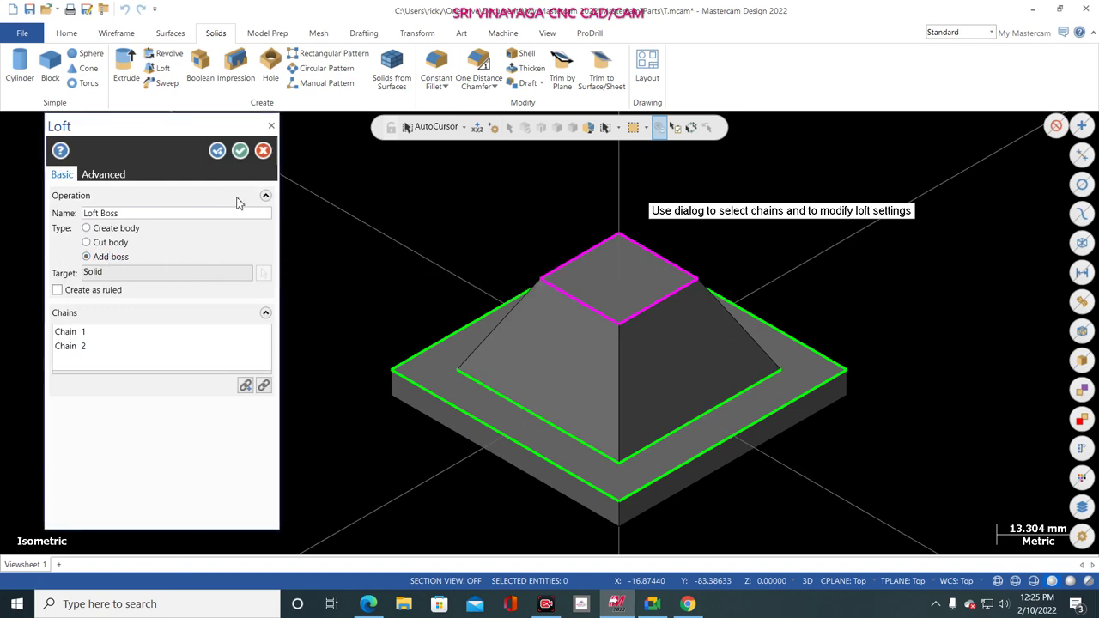
click(239, 152)
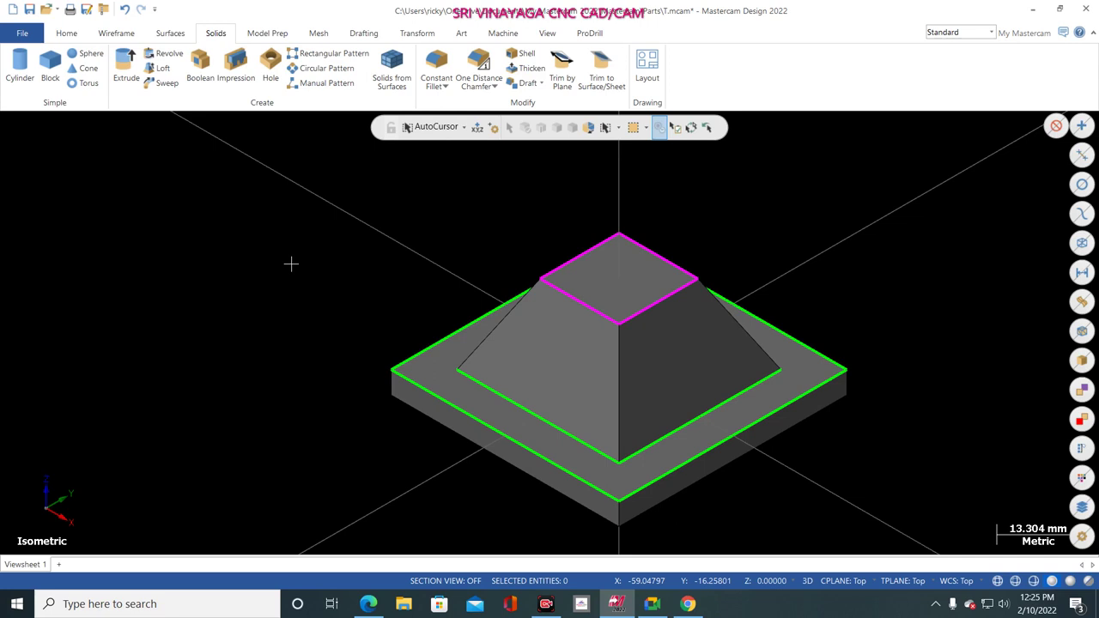
click(125, 10)
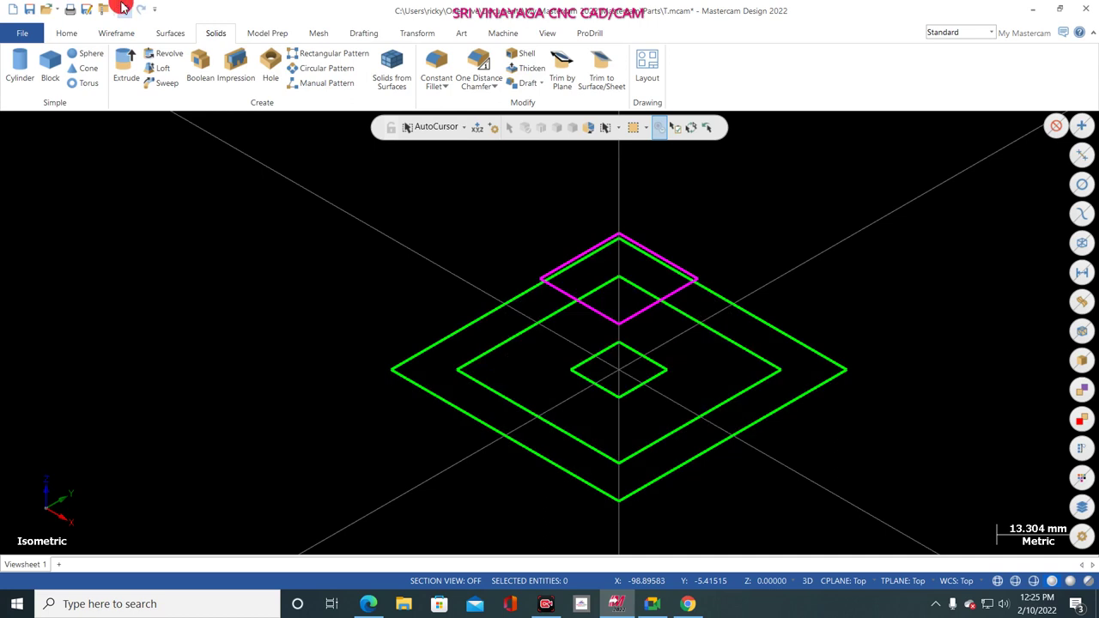
- Preview a loft between the 37 mm square and the outer square, then cancel it
click(160, 69)
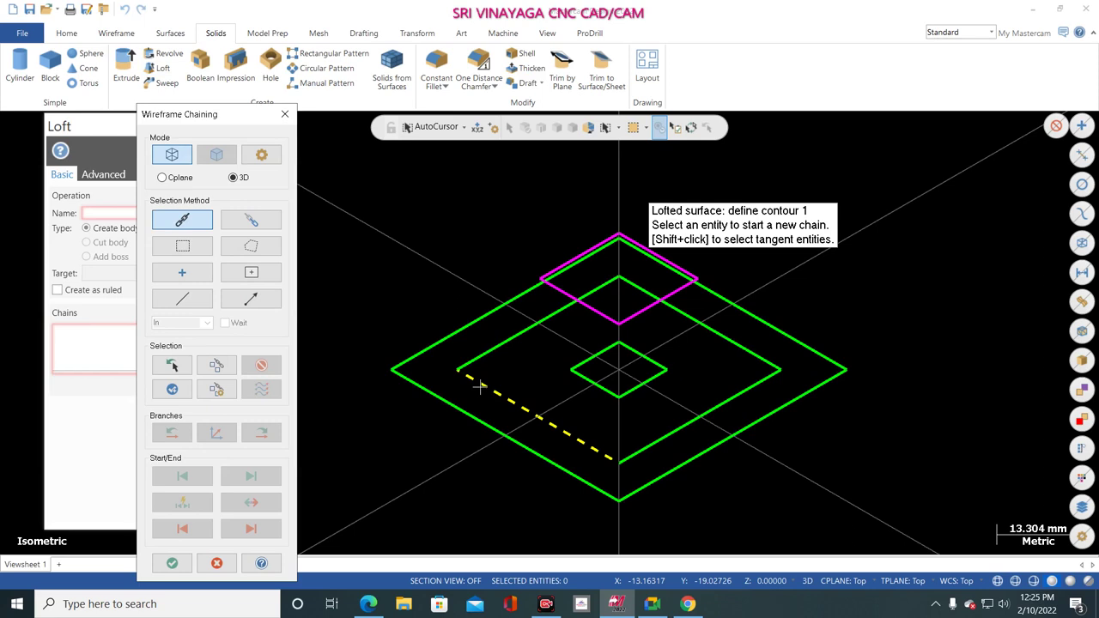
click(721, 411)
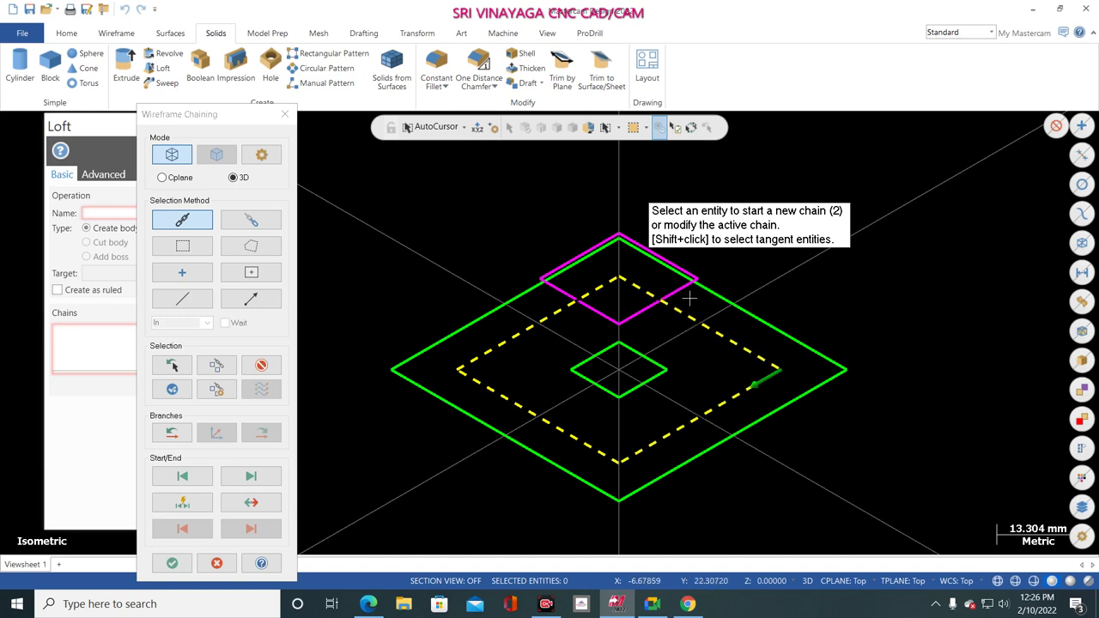
scroll(685, 292, up, 5)
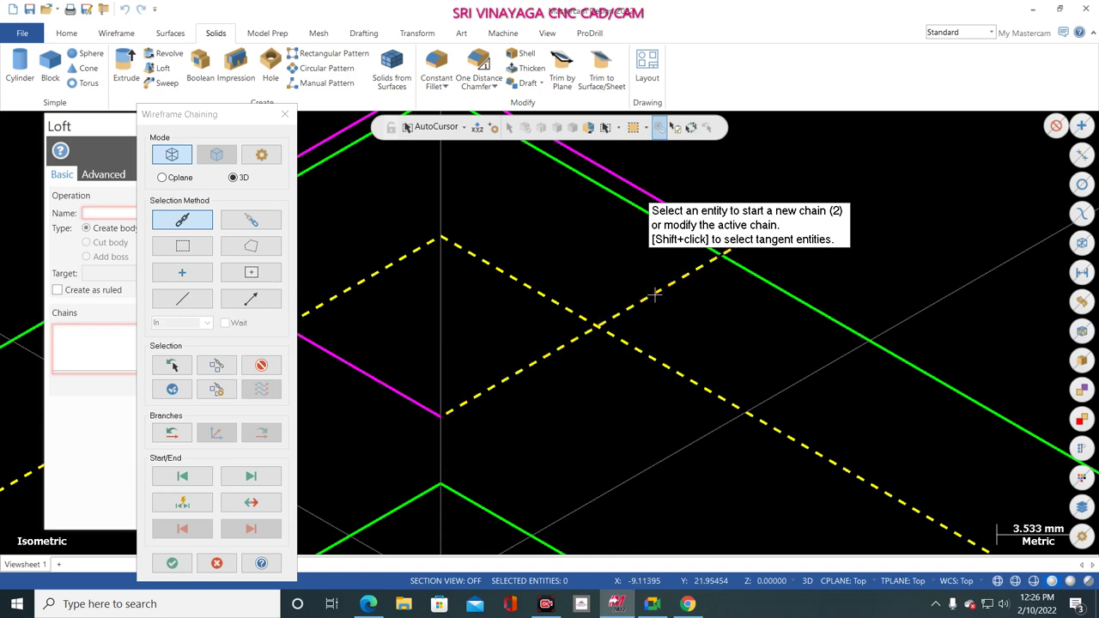
click(654, 293)
scroll(654, 293, down, 2)
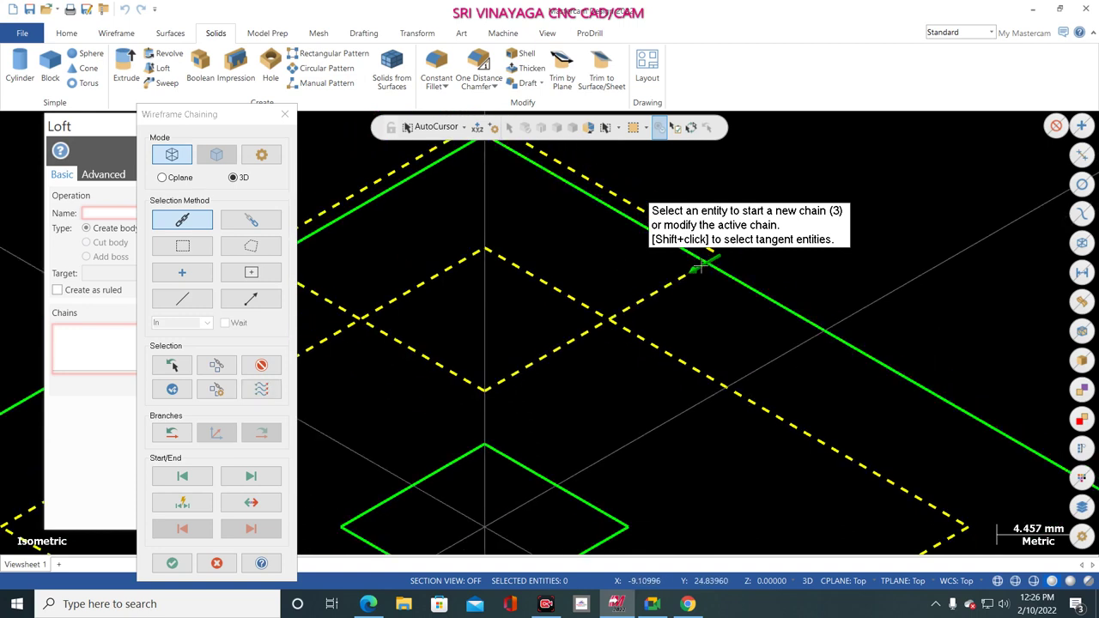
scroll(699, 273, down, 2)
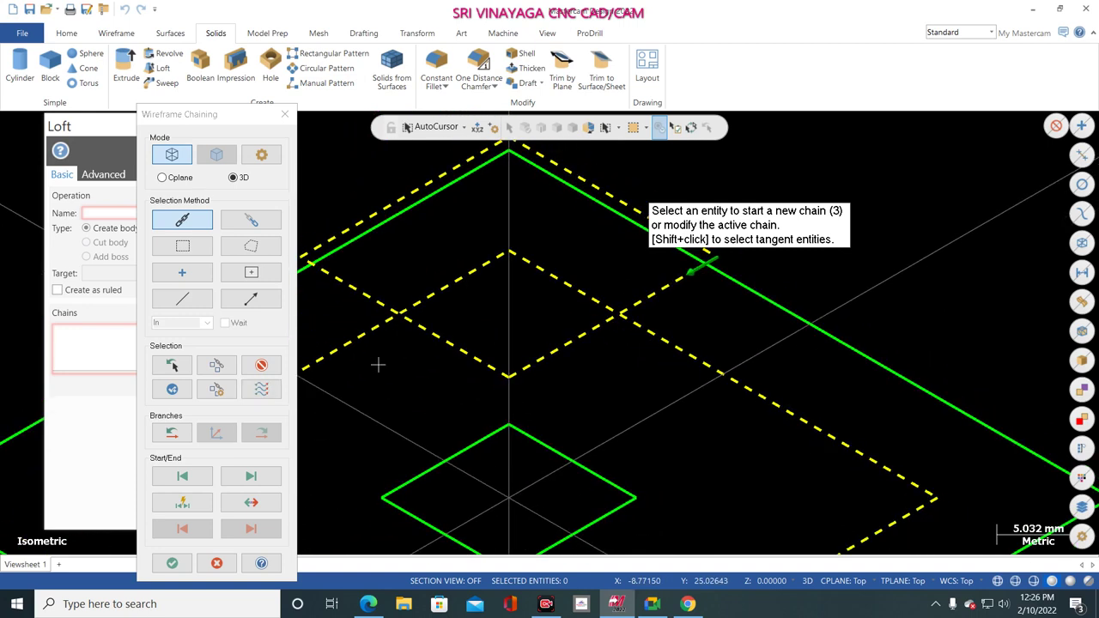
click(172, 564)
click(115, 255)
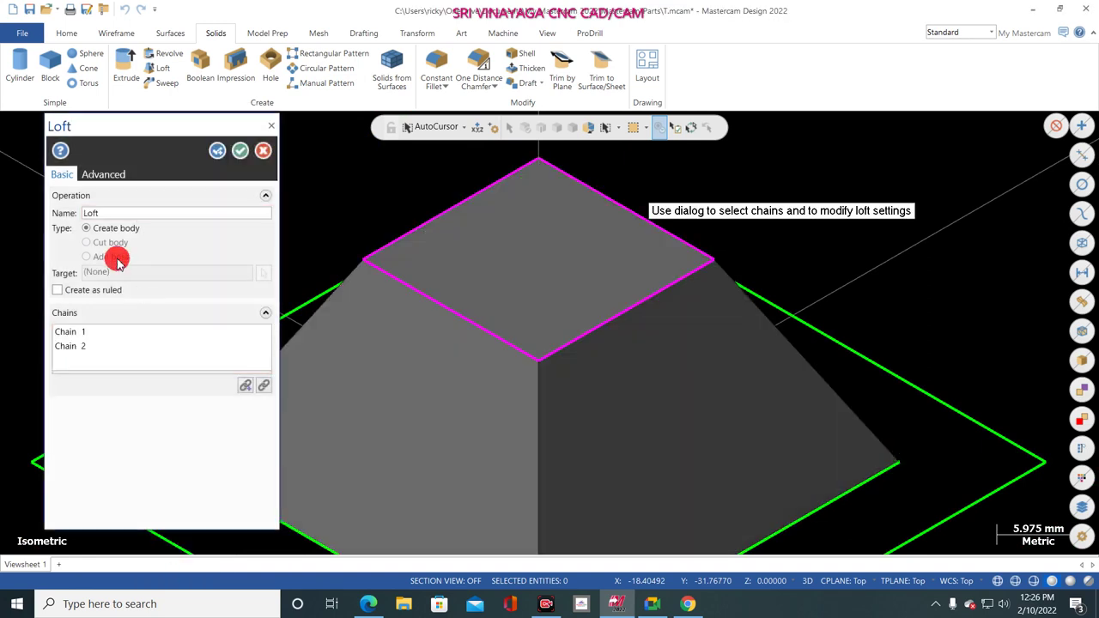
scroll(772, 285, down, 3)
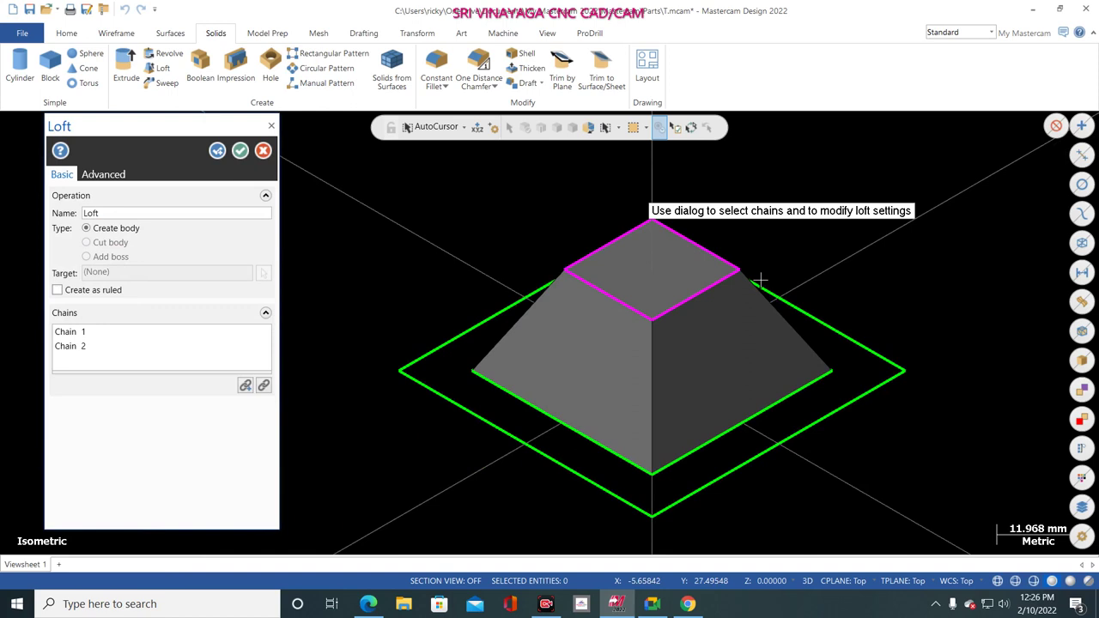
click(271, 125)
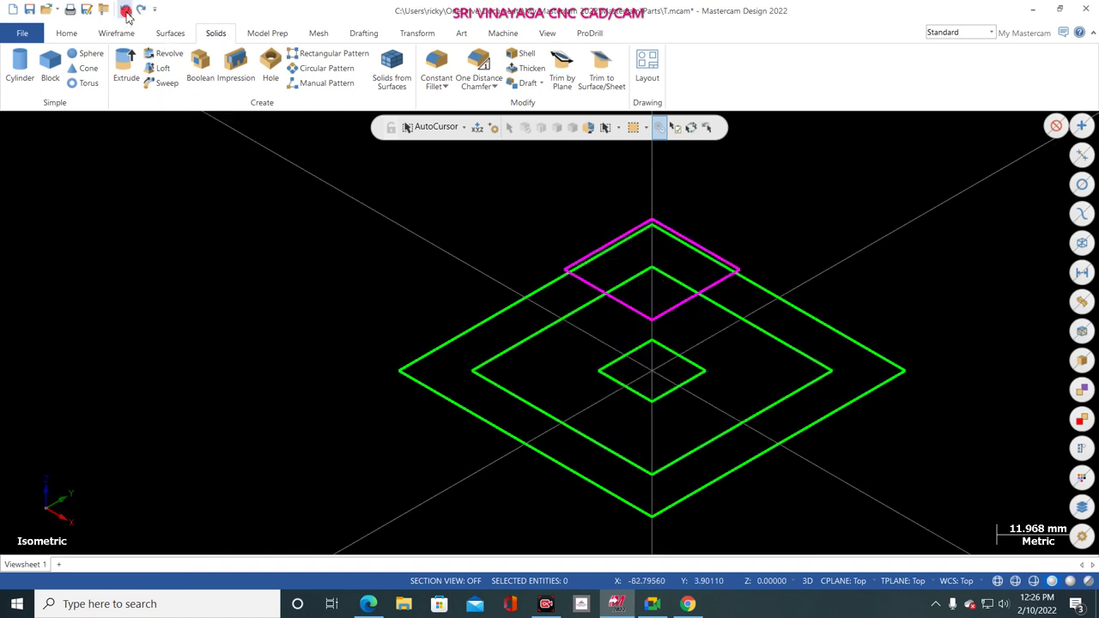
- Undo twice and redo twice to get back the wireframe with the raised 18 mm square
click(125, 9)
click(126, 9)
click(142, 10)
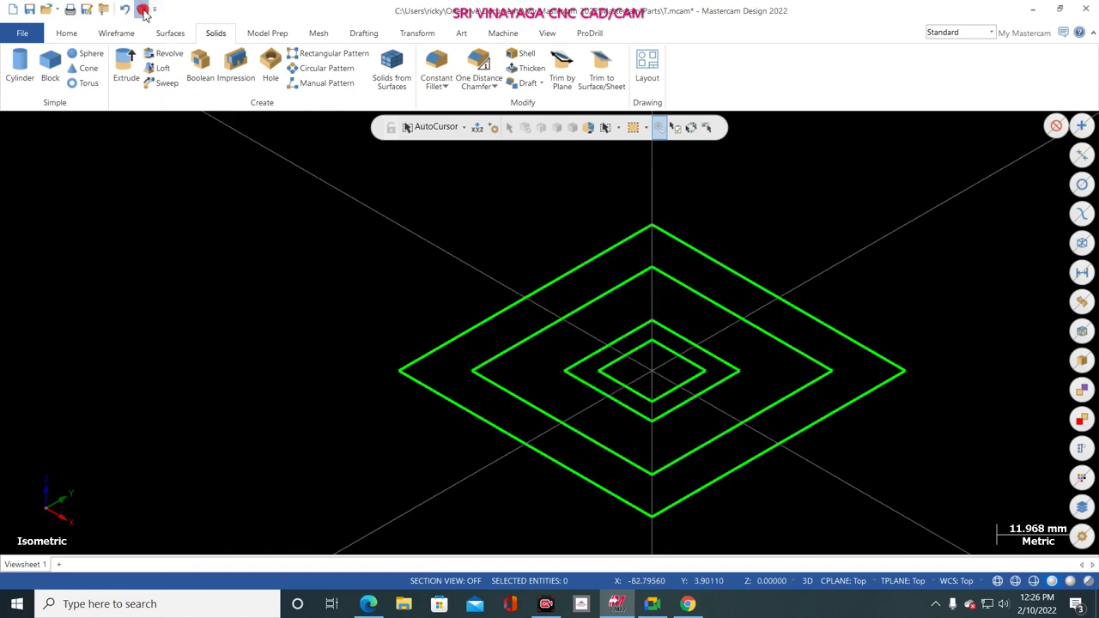
click(143, 9)
- Extrude the outer square 5.0 mm into a solid base plate and start a new loft
click(126, 76)
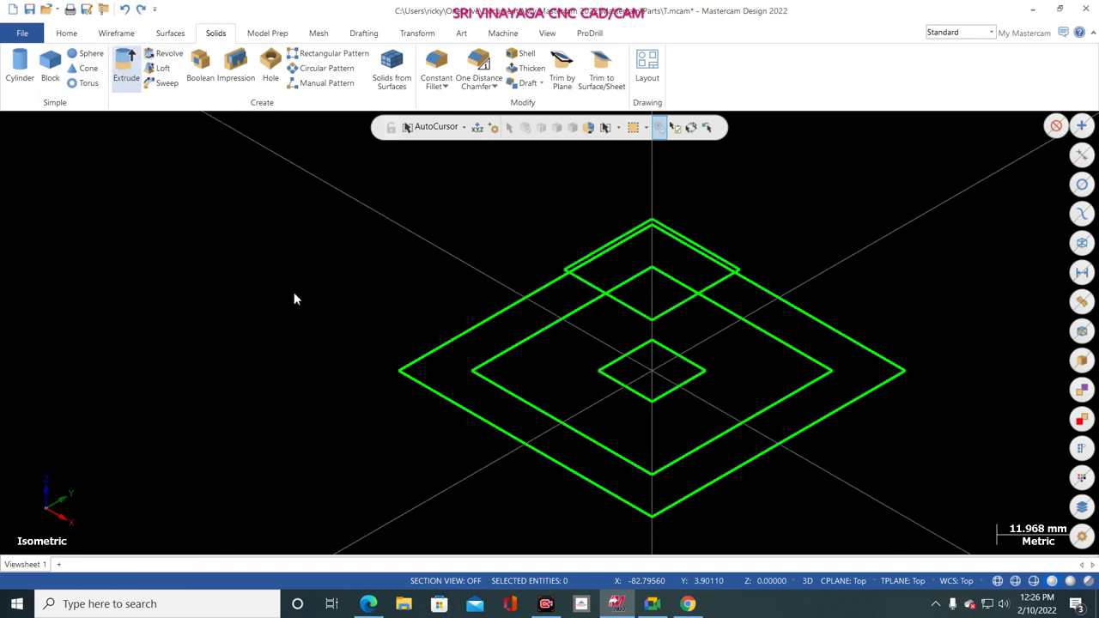
click(483, 320)
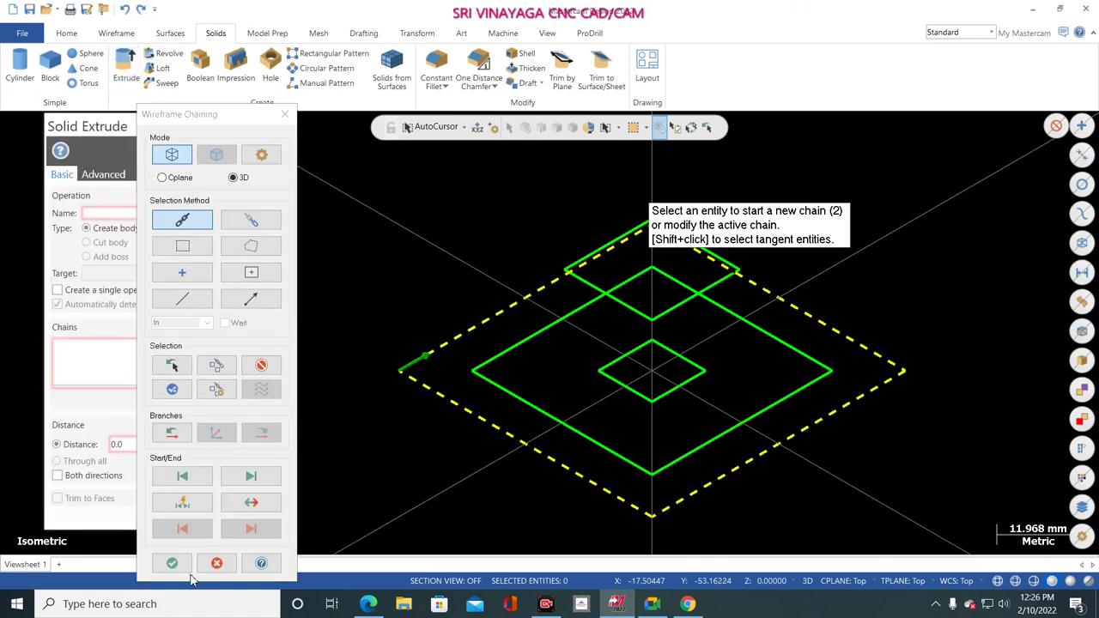
click(169, 562)
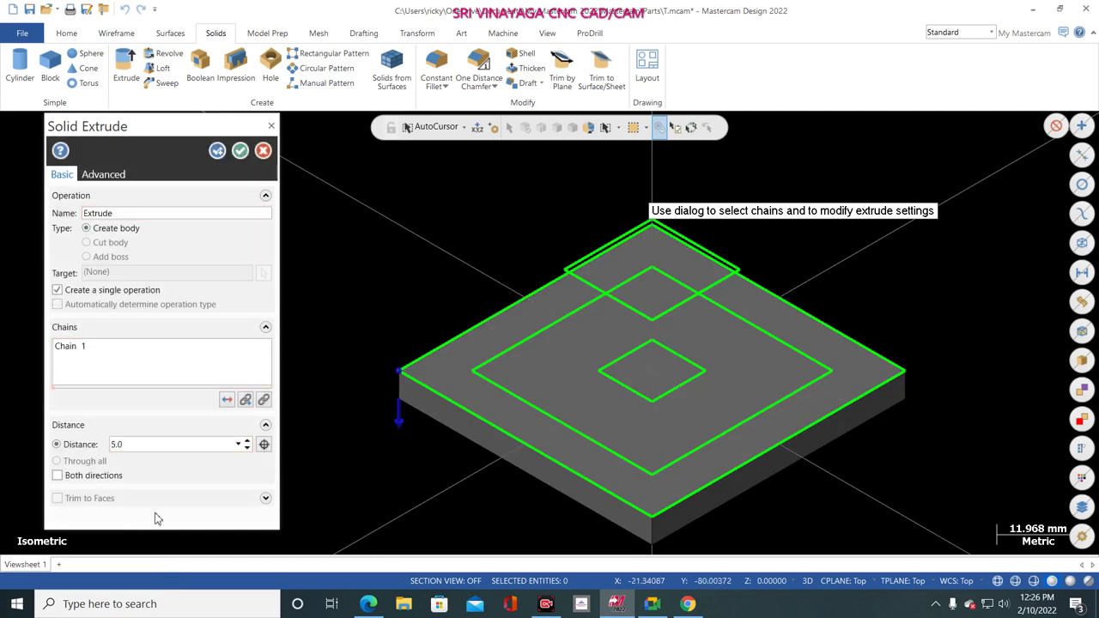
click(241, 150)
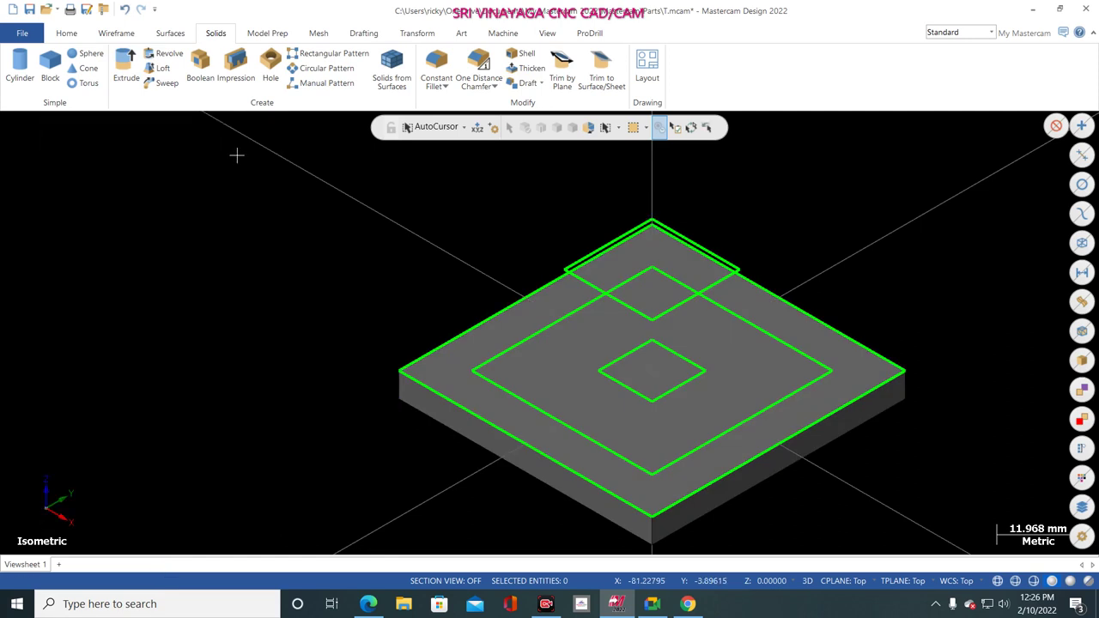
click(162, 68)
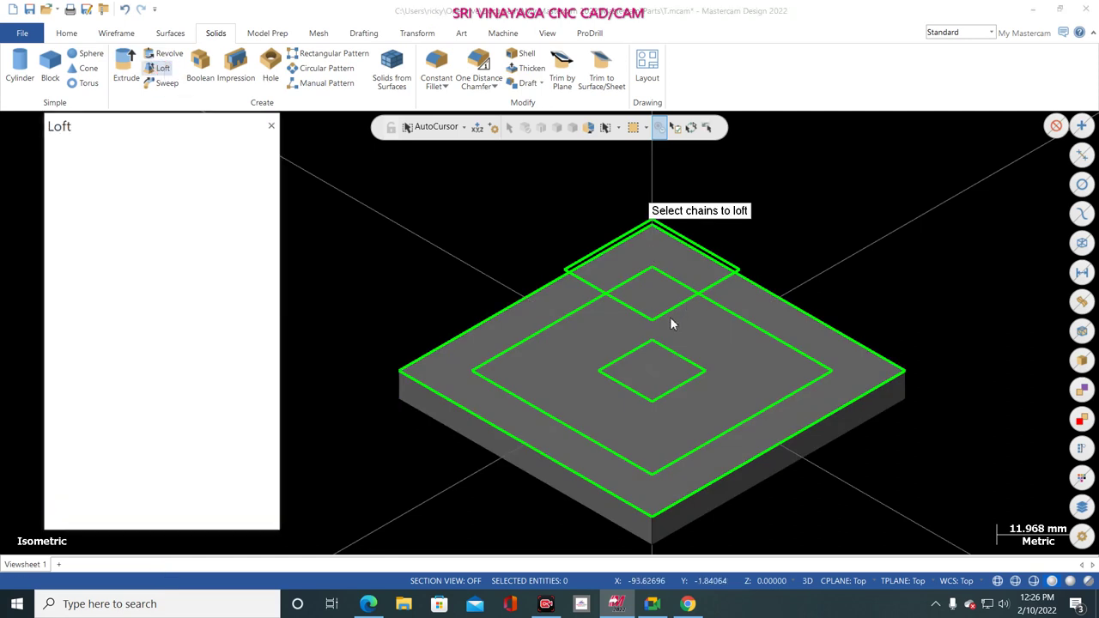
- Chain the middle and inner squares for the loft, reverse the inner chain, then cancel
scroll(666, 446, up, 2)
scroll(678, 454, down, 2)
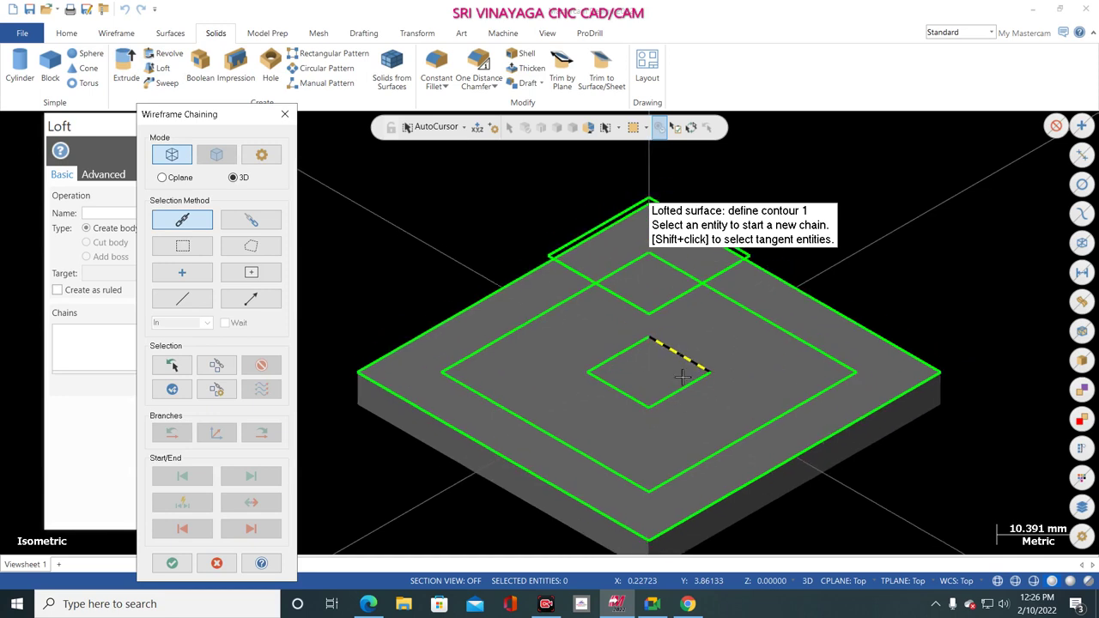
click(693, 459)
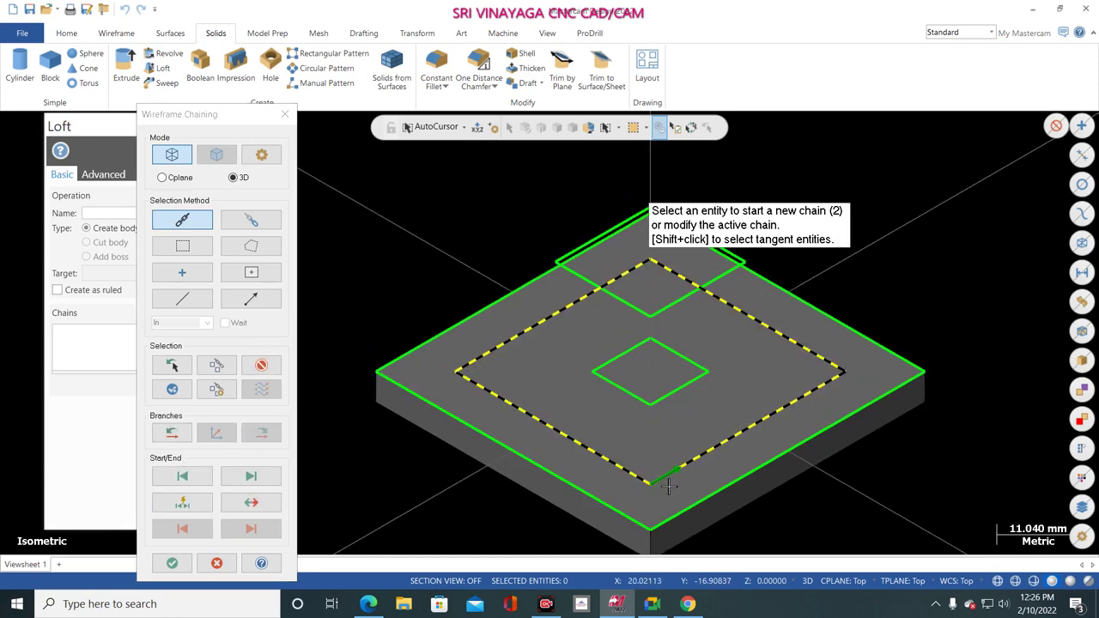
scroll(669, 487, up, 2)
scroll(669, 487, up, 2)
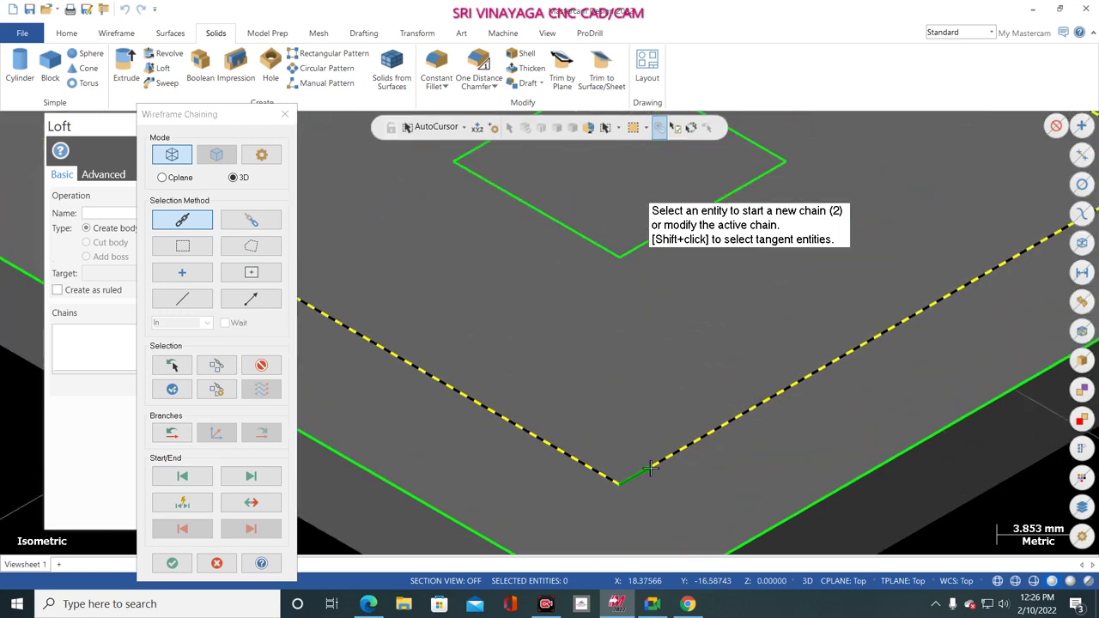
scroll(662, 468, down, 4)
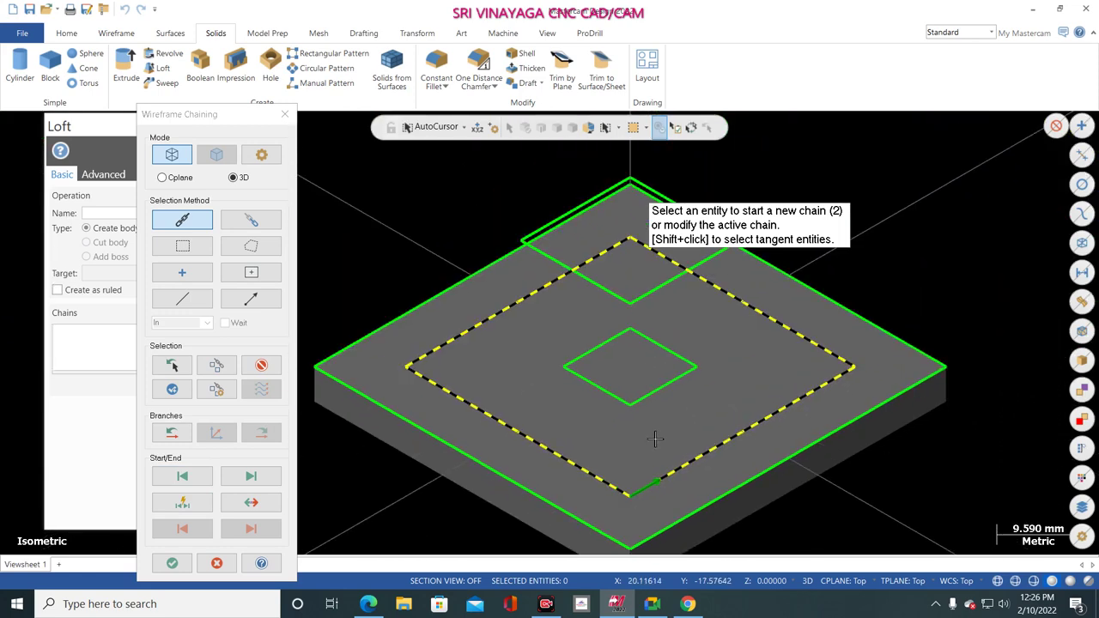
click(658, 389)
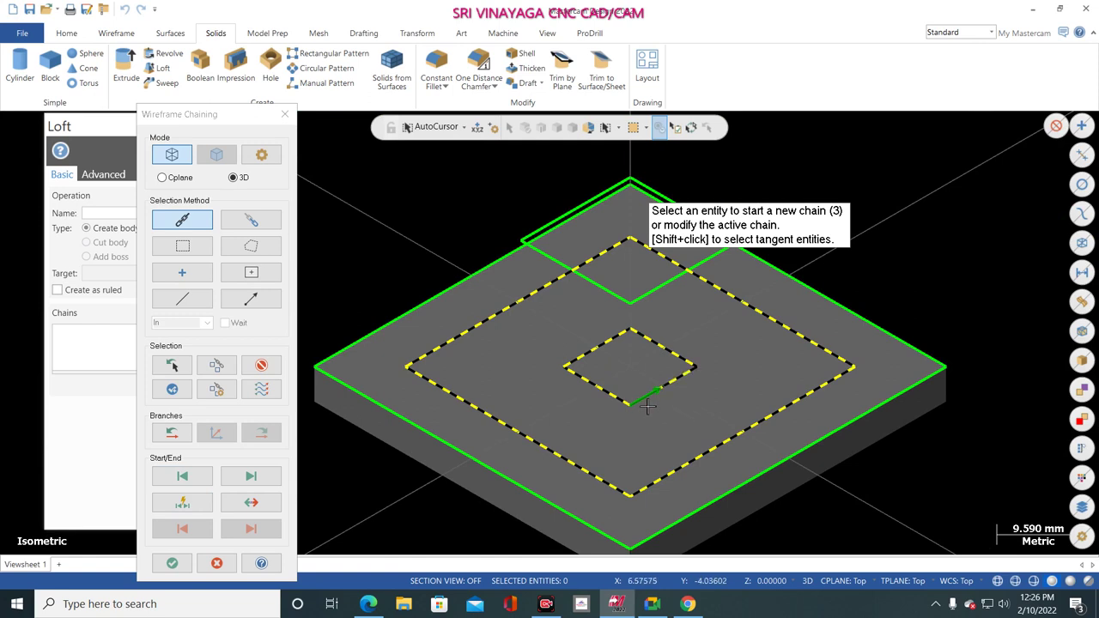
click(252, 507)
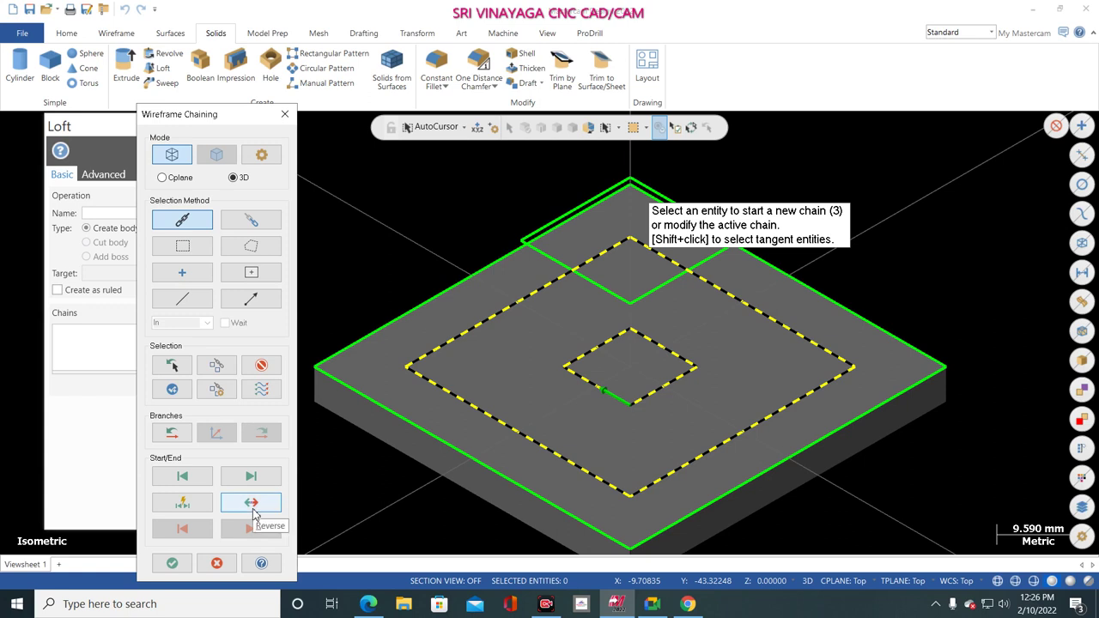
click(284, 114)
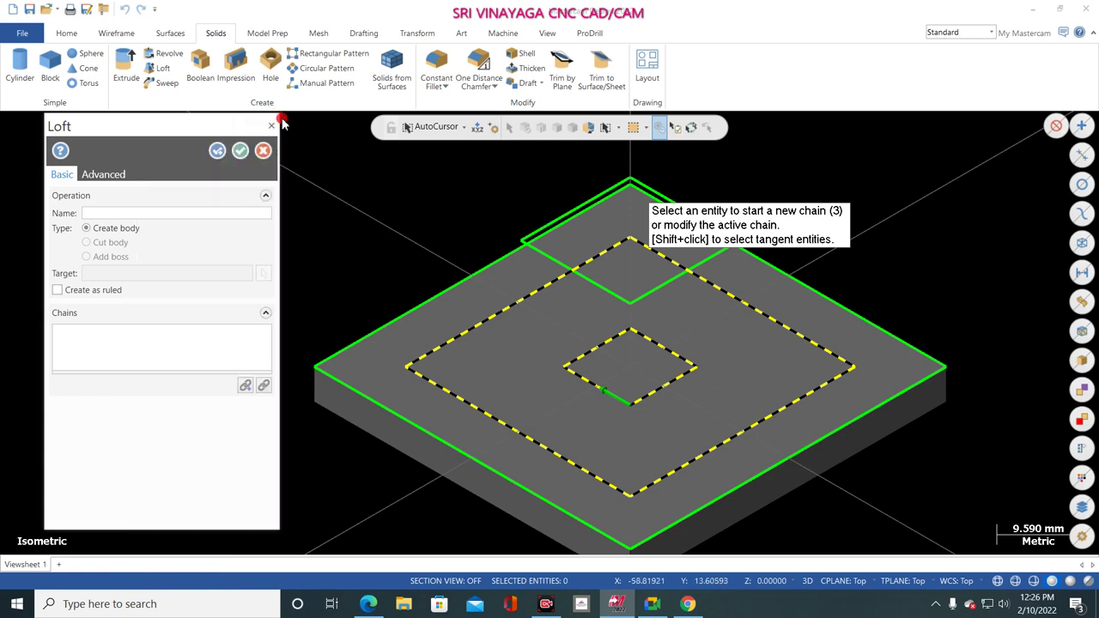
- Loft the middle square to the raised top square; it hits a loft error, so close it
click(158, 68)
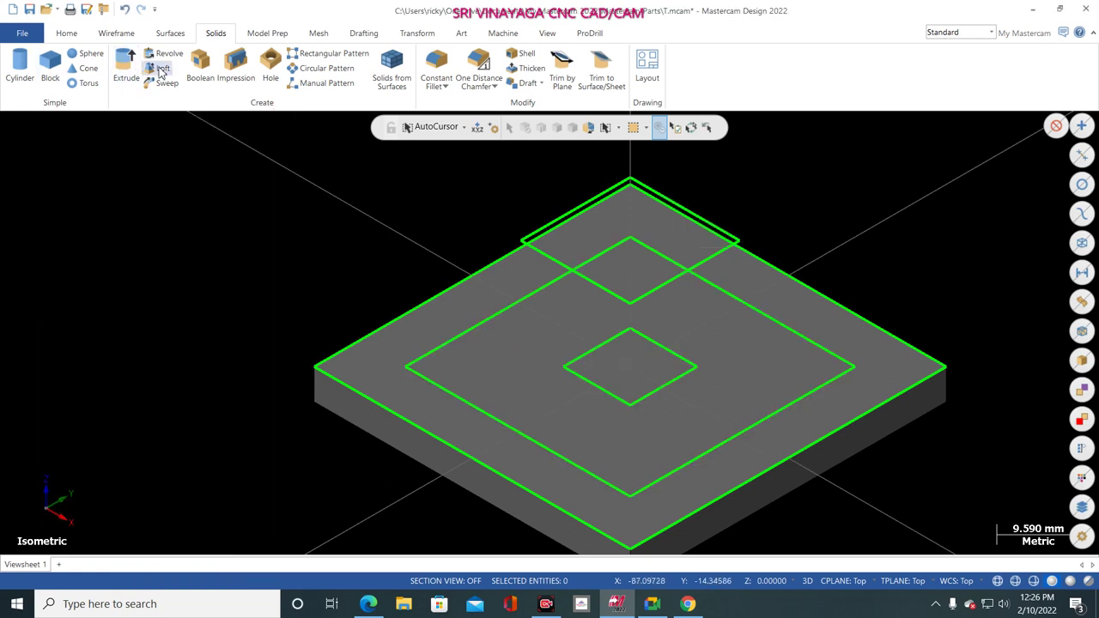
click(809, 392)
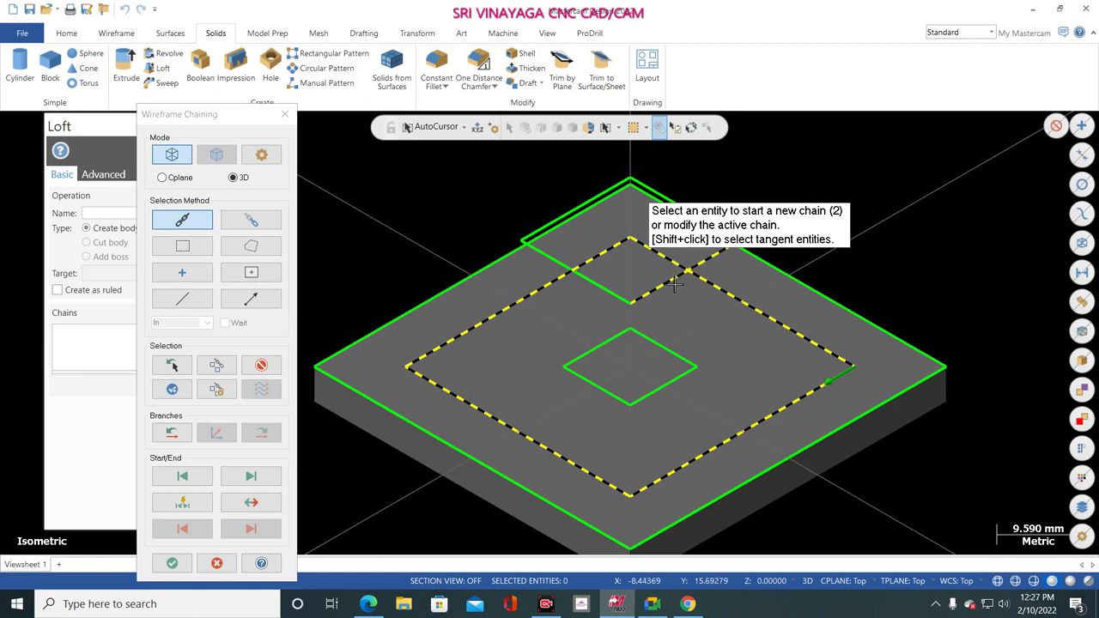
scroll(676, 285, up, 2)
click(749, 225)
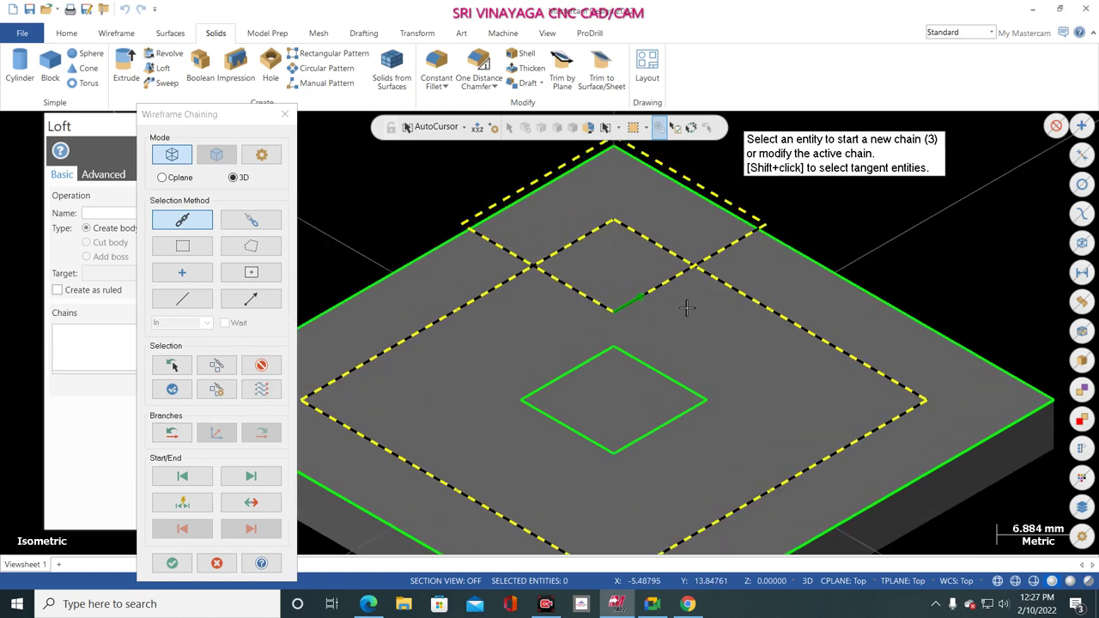
scroll(687, 307, down, 1)
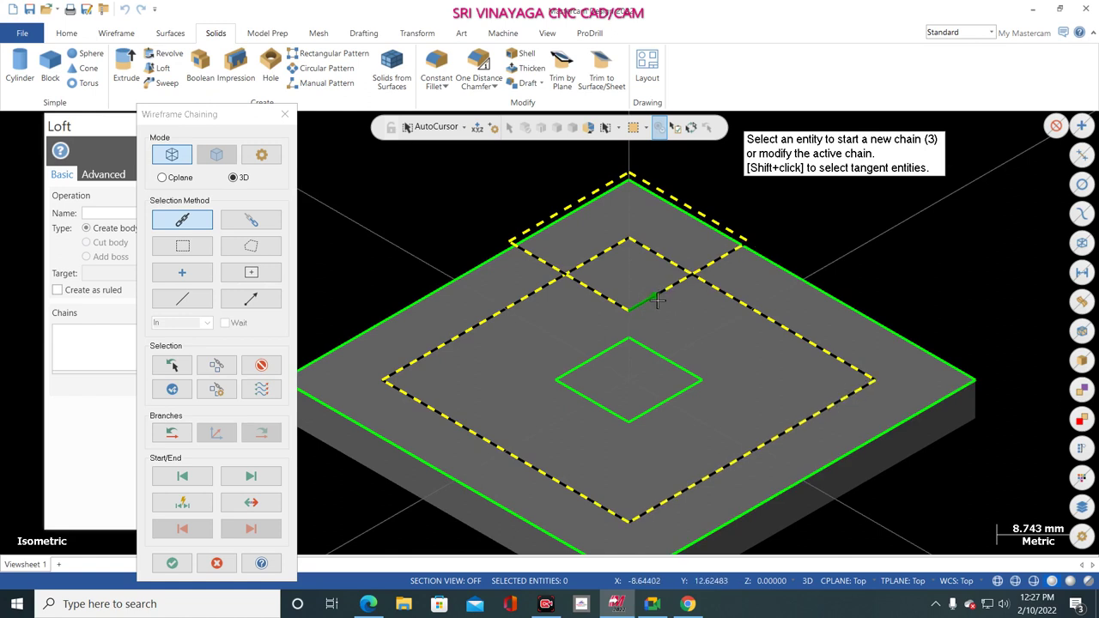
click(172, 564)
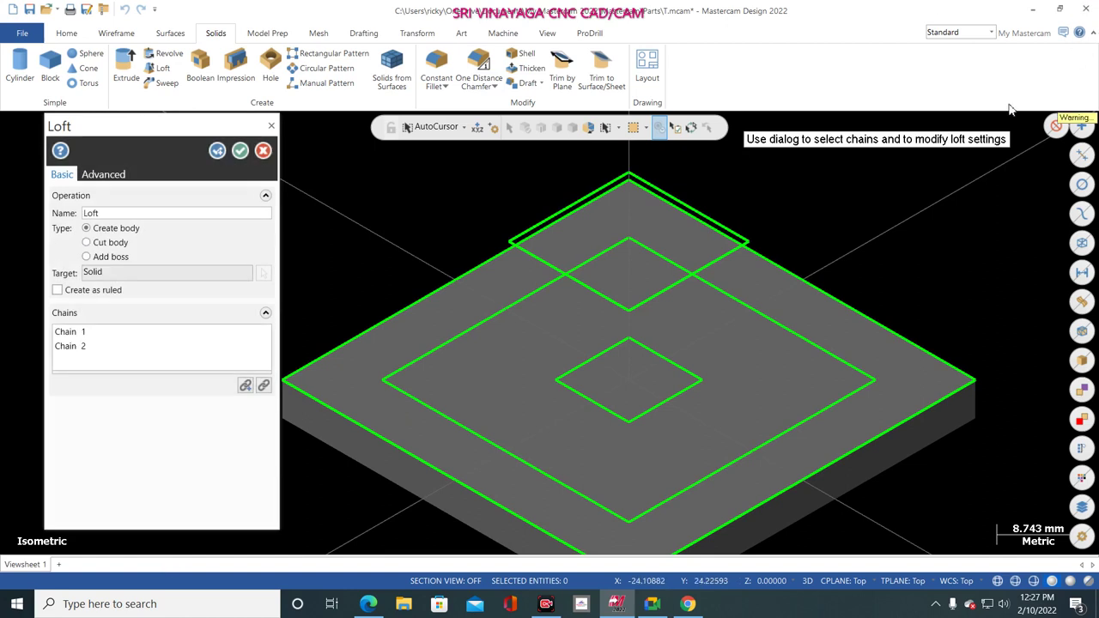
mouse_move(1071, 122)
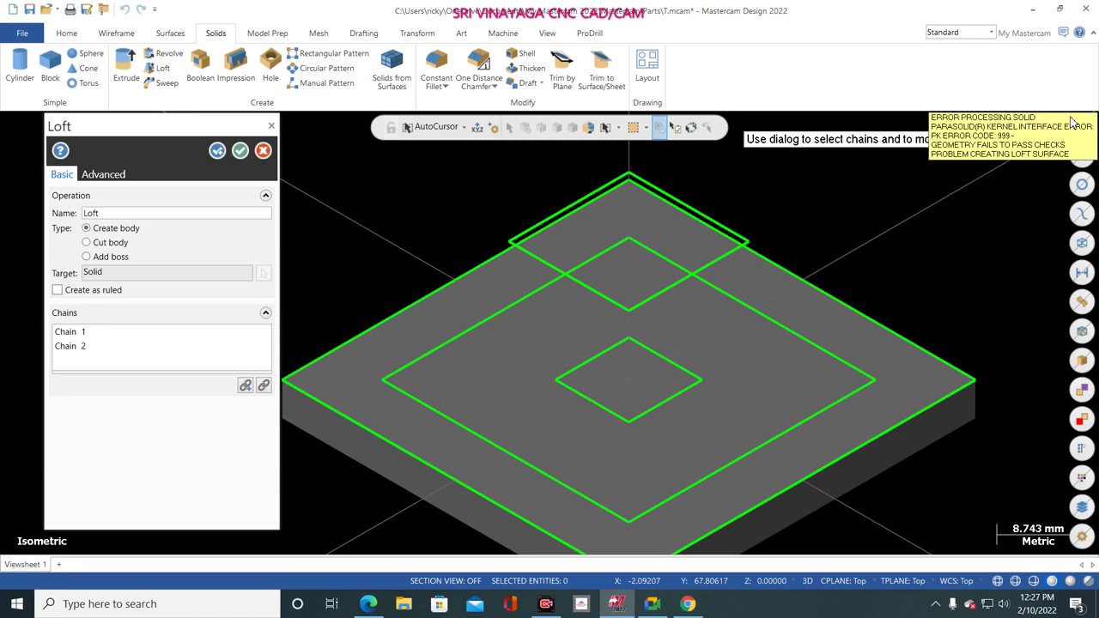
click(272, 126)
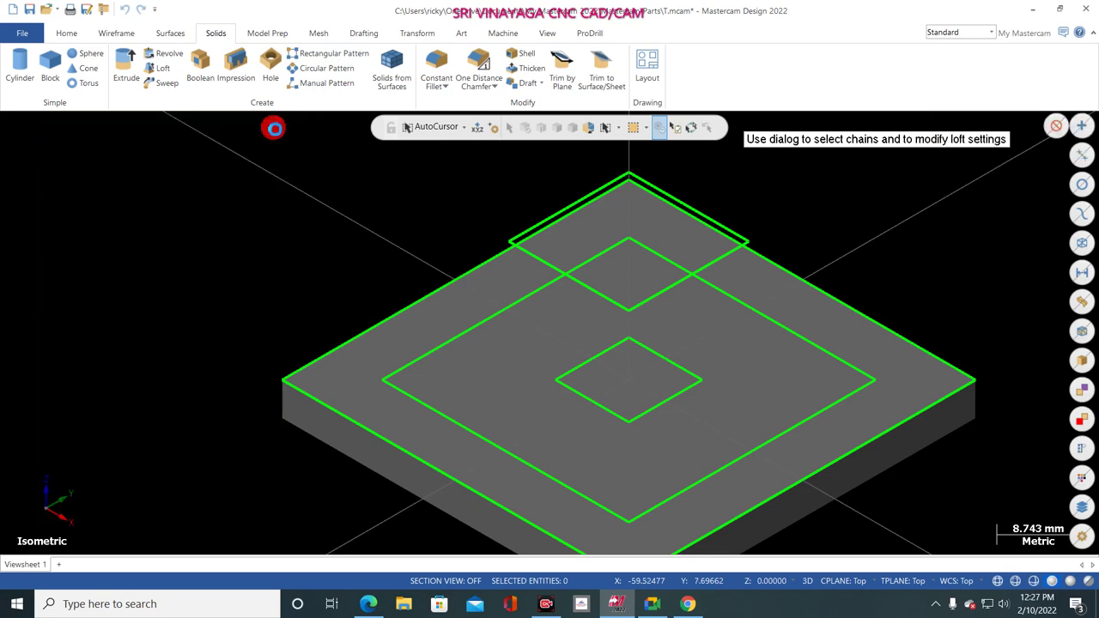
- Preview a loft from the middle square to the top square, zoom in, and discard the twisted result
click(163, 69)
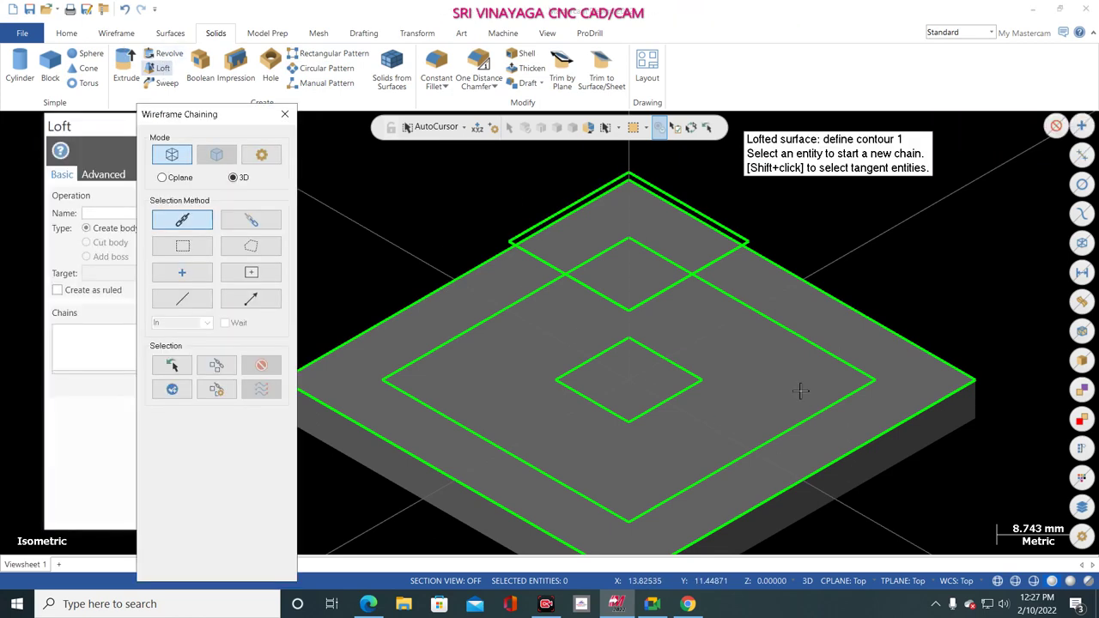
click(831, 408)
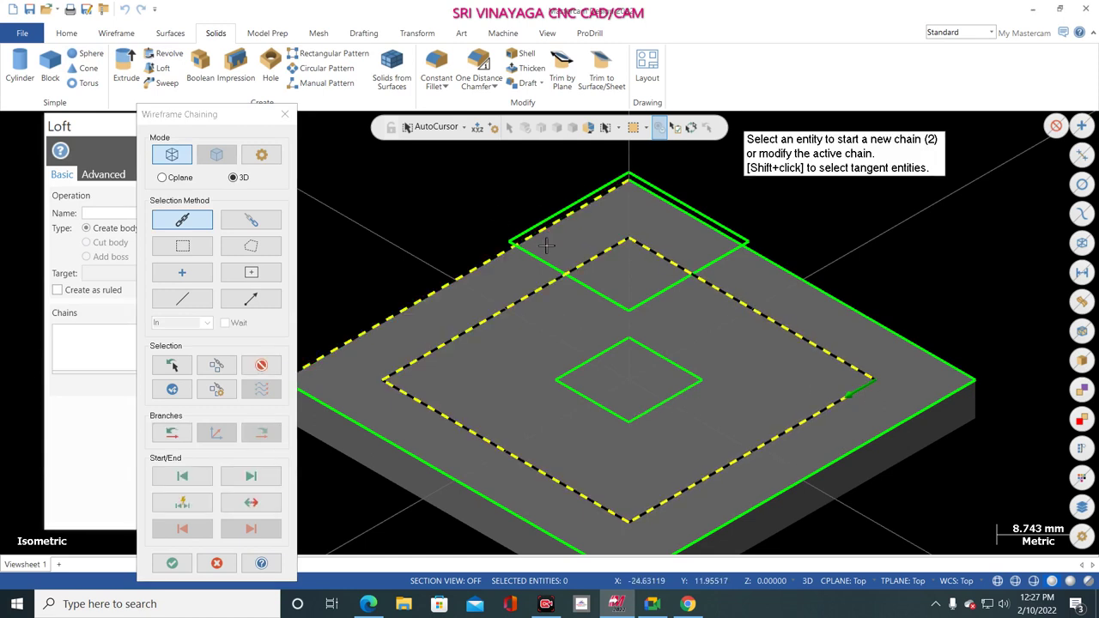
click(588, 286)
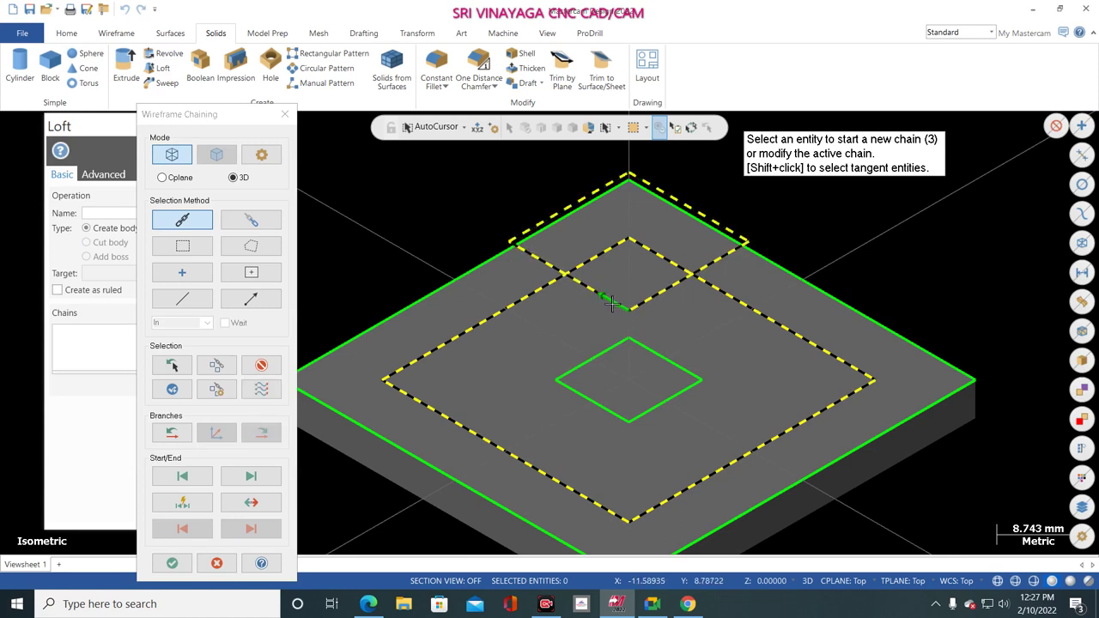
click(172, 562)
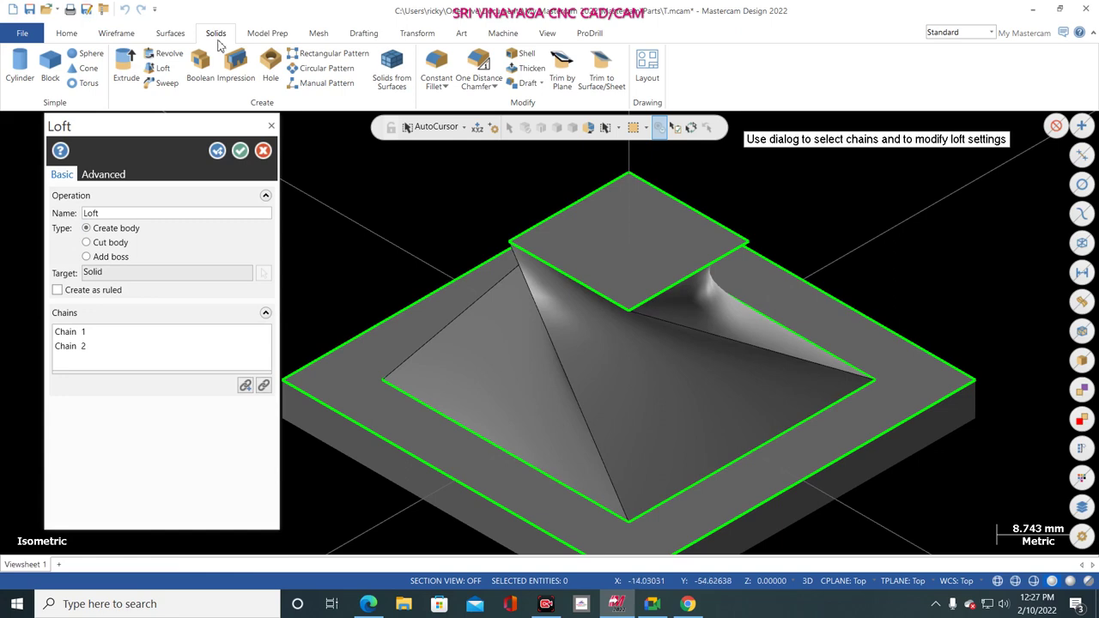
scroll(519, 394, up, 2)
scroll(518, 394, up, 1)
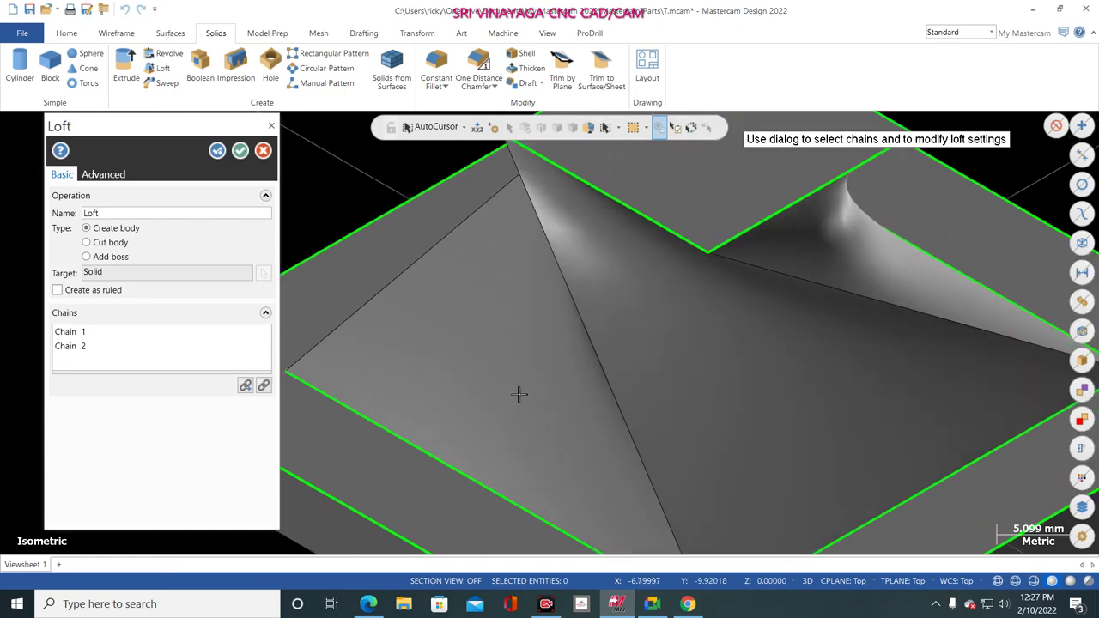
scroll(518, 394, down, 2)
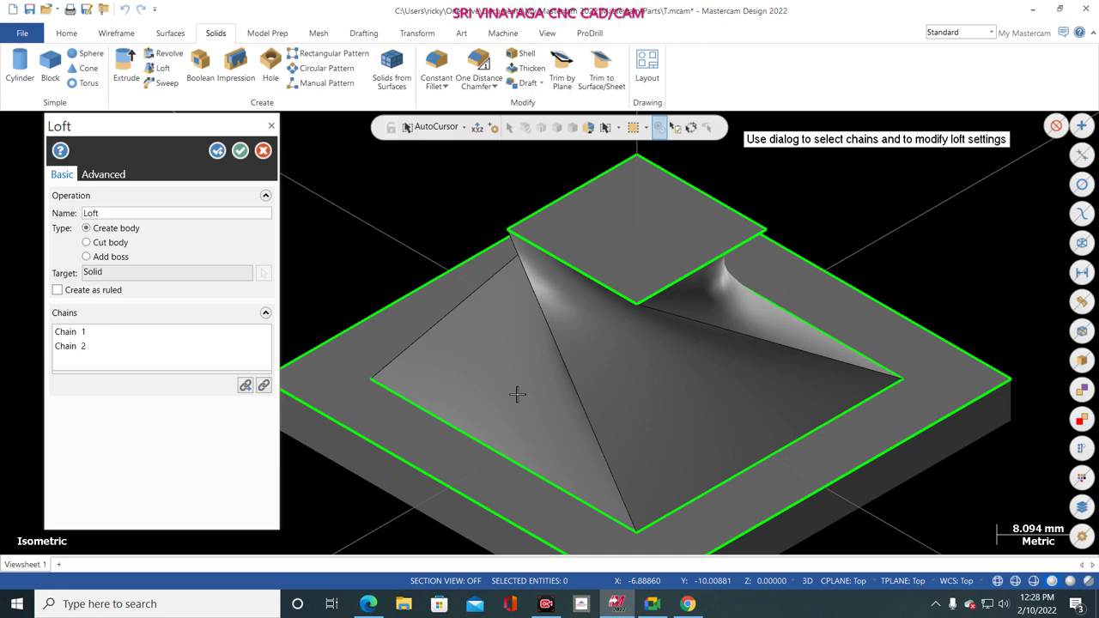
click(271, 127)
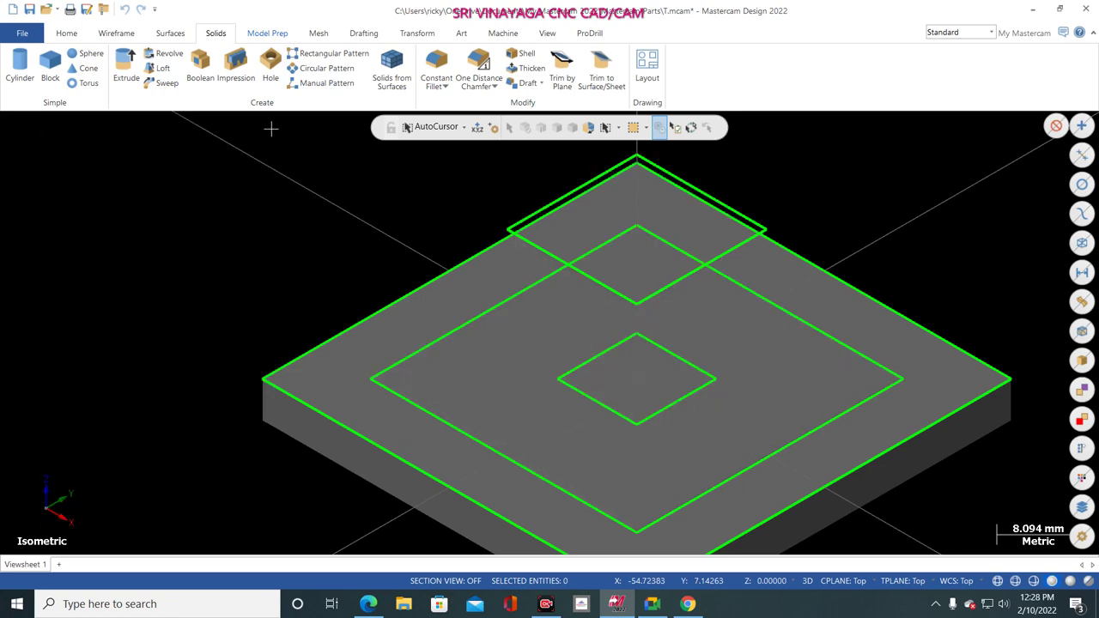
click(160, 68)
scroll(811, 392, down, 1)
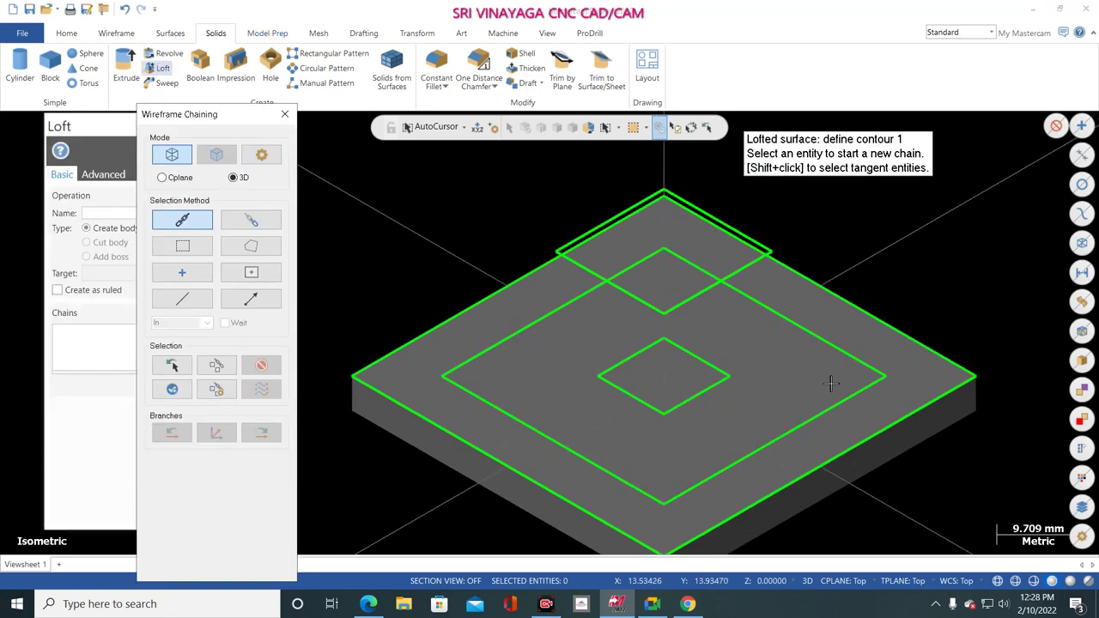
click(829, 409)
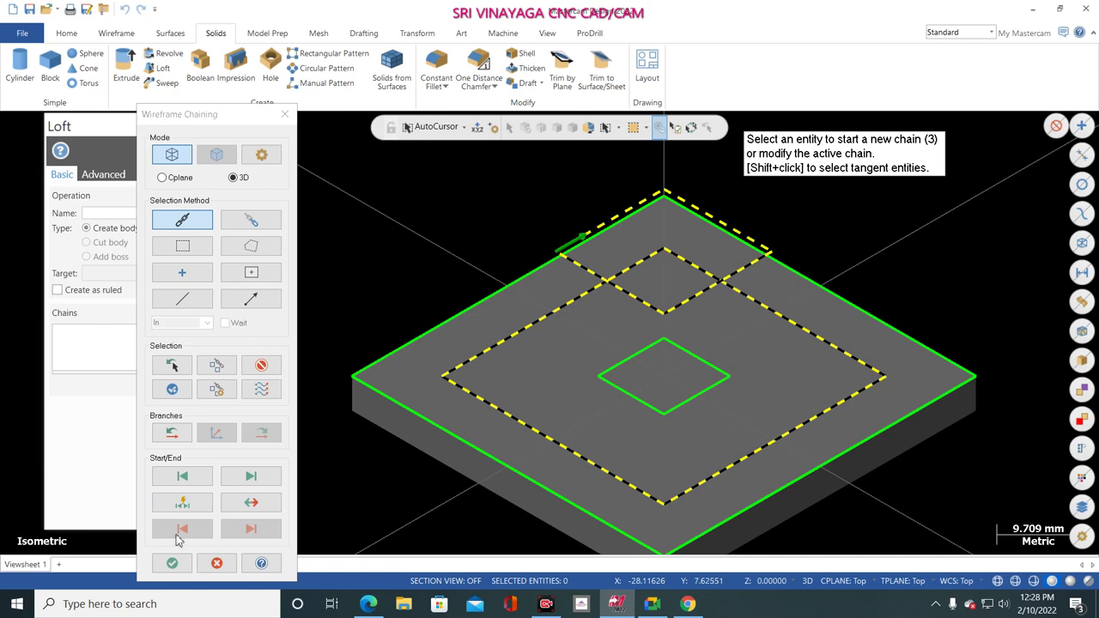
click(172, 562)
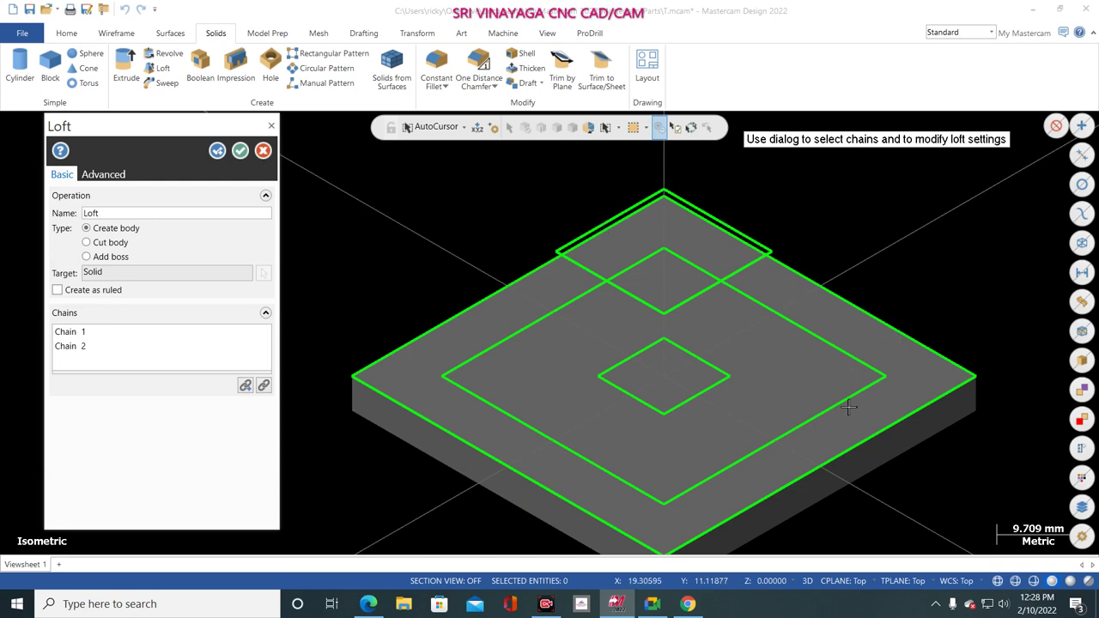
click(271, 126)
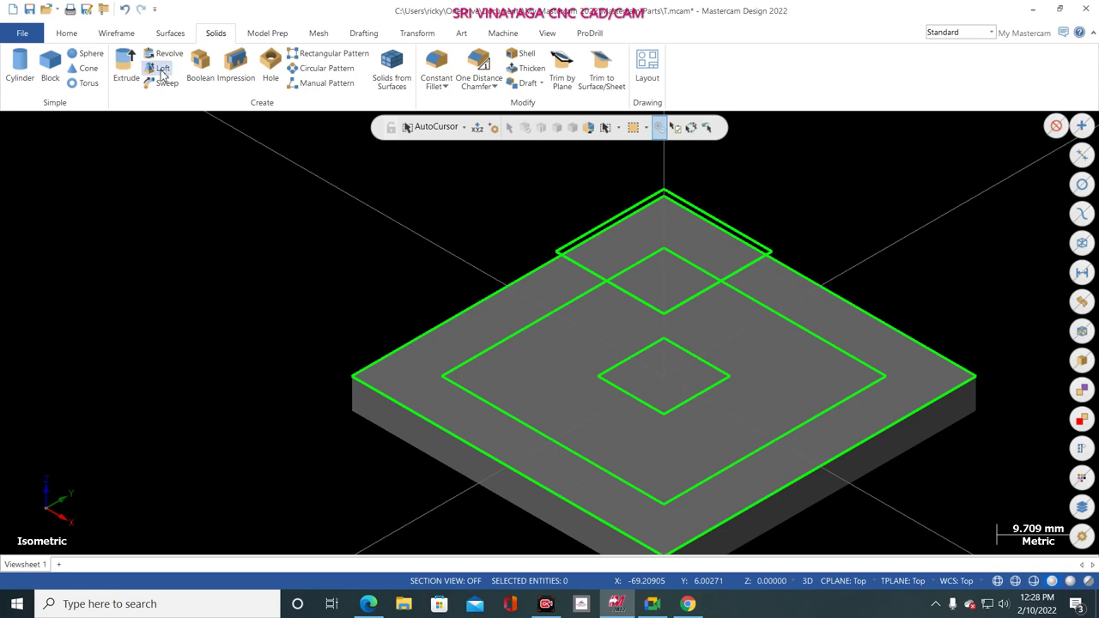
- Loft the middle square to the small top square as an Add boss, then view it translucent
click(165, 70)
click(874, 386)
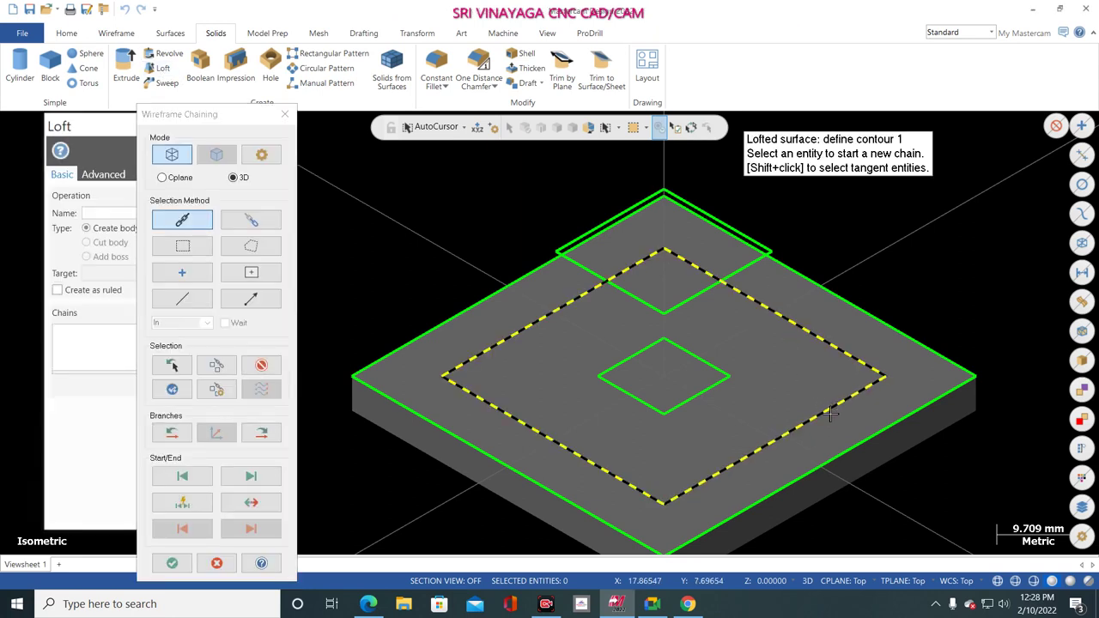
click(756, 266)
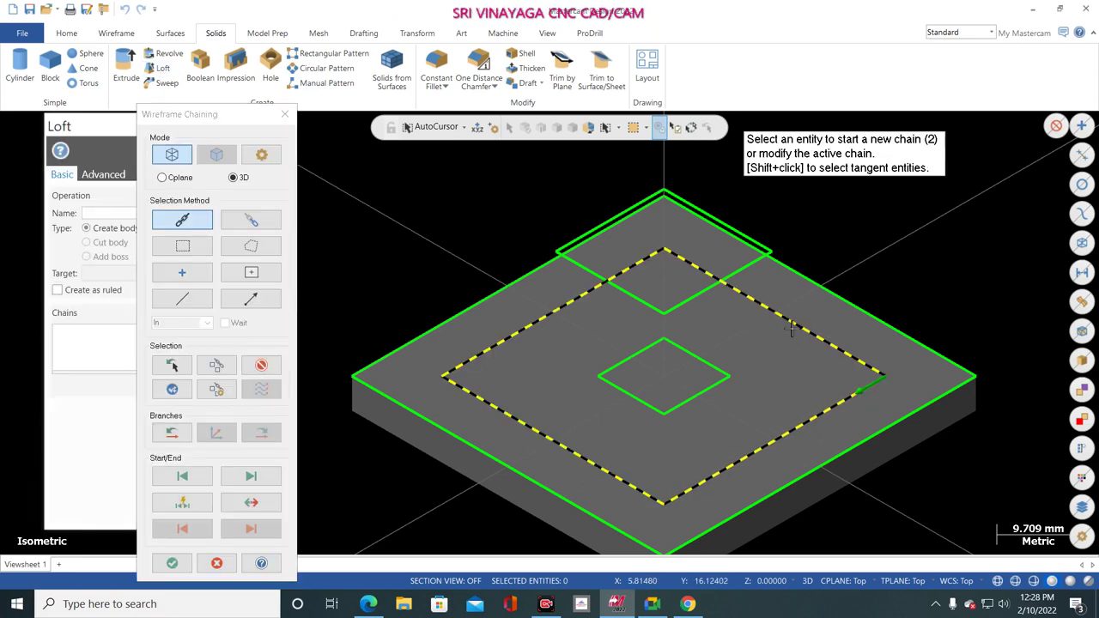
click(755, 267)
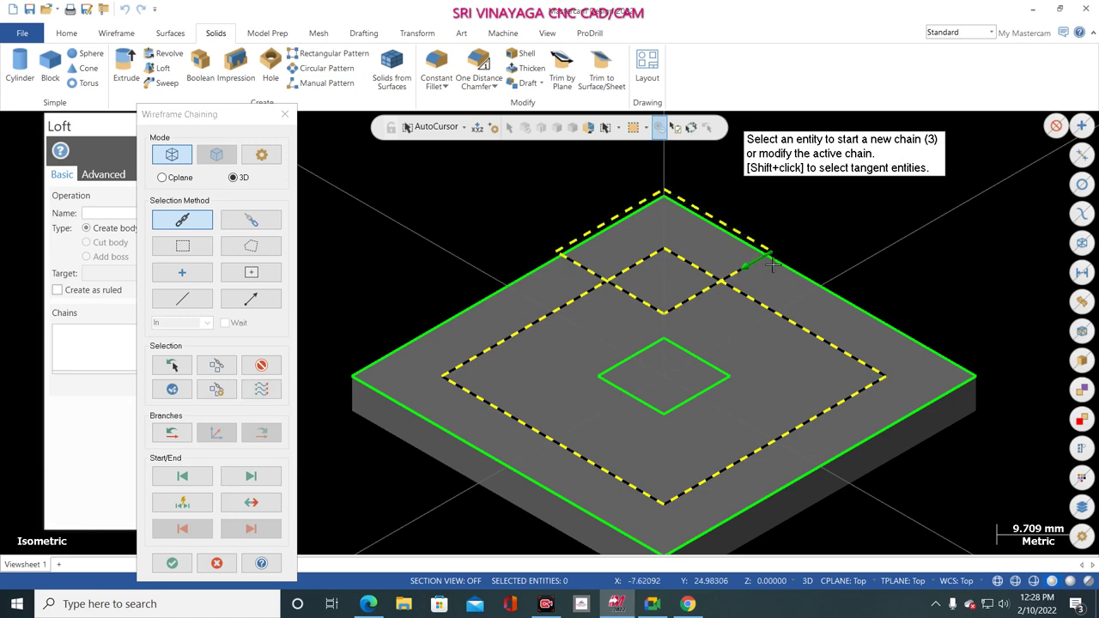
click(169, 566)
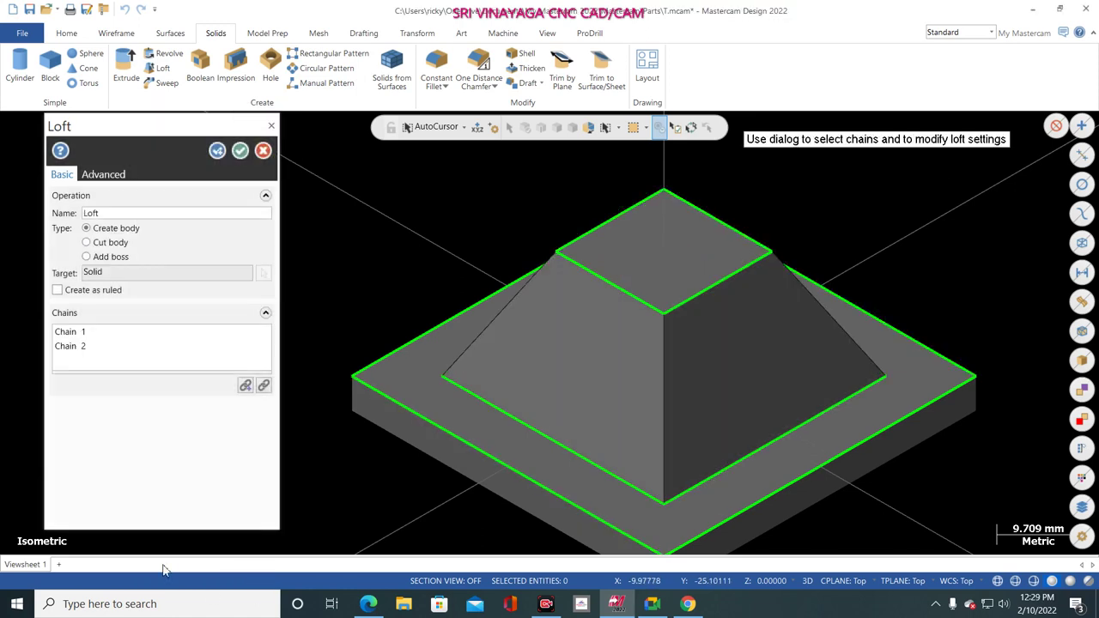
click(96, 257)
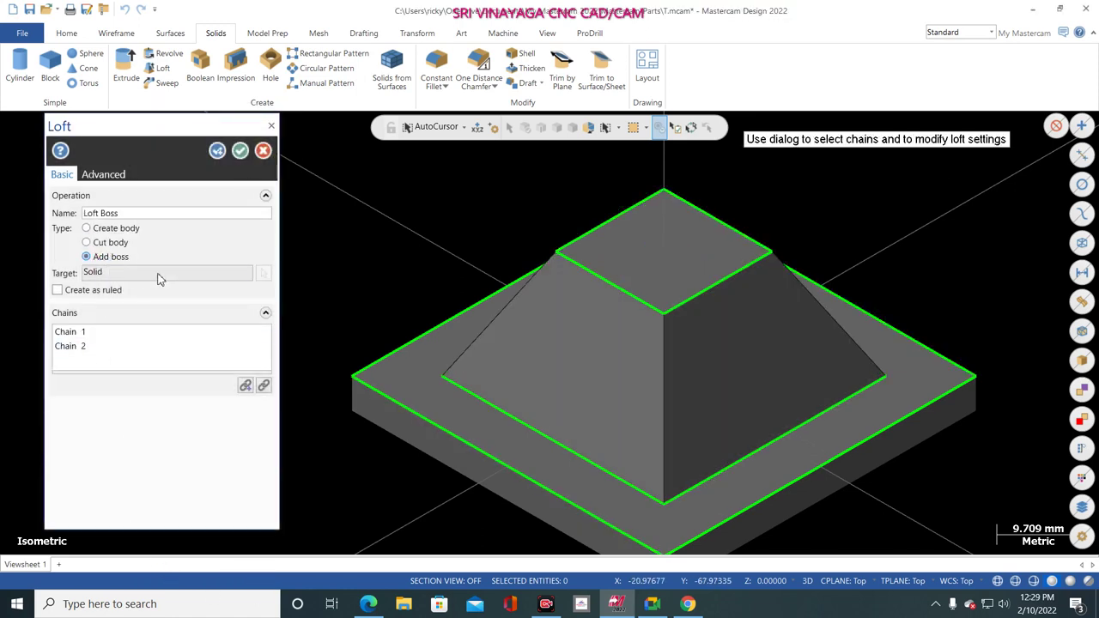
click(239, 153)
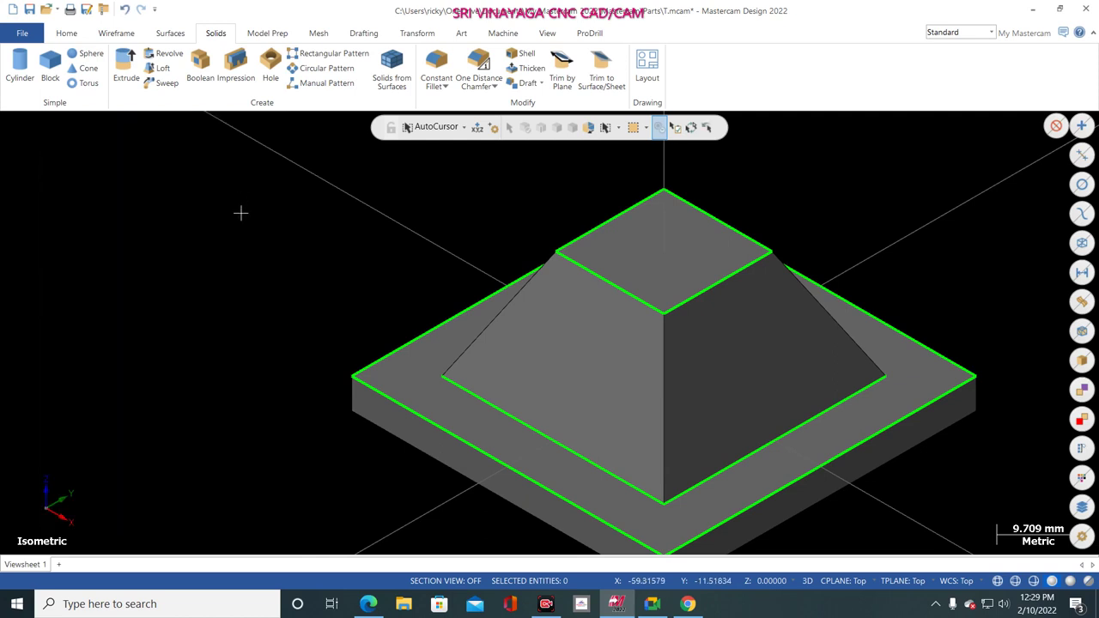
key(ctrl+t)
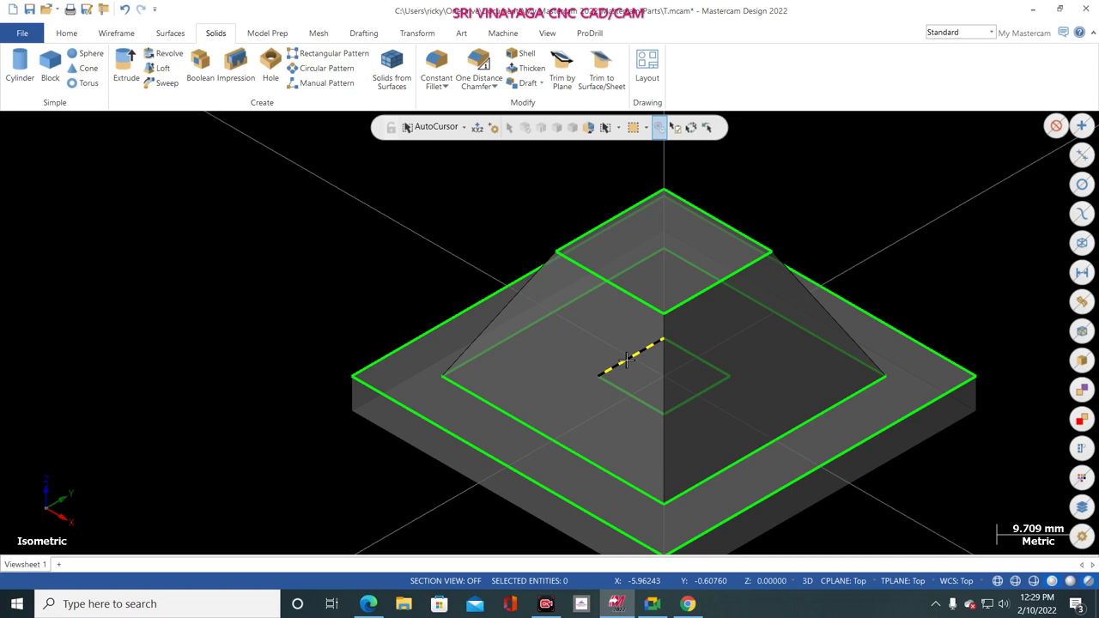
- Start translating the small centre square, first entering a Delta Z of 18
click(407, 34)
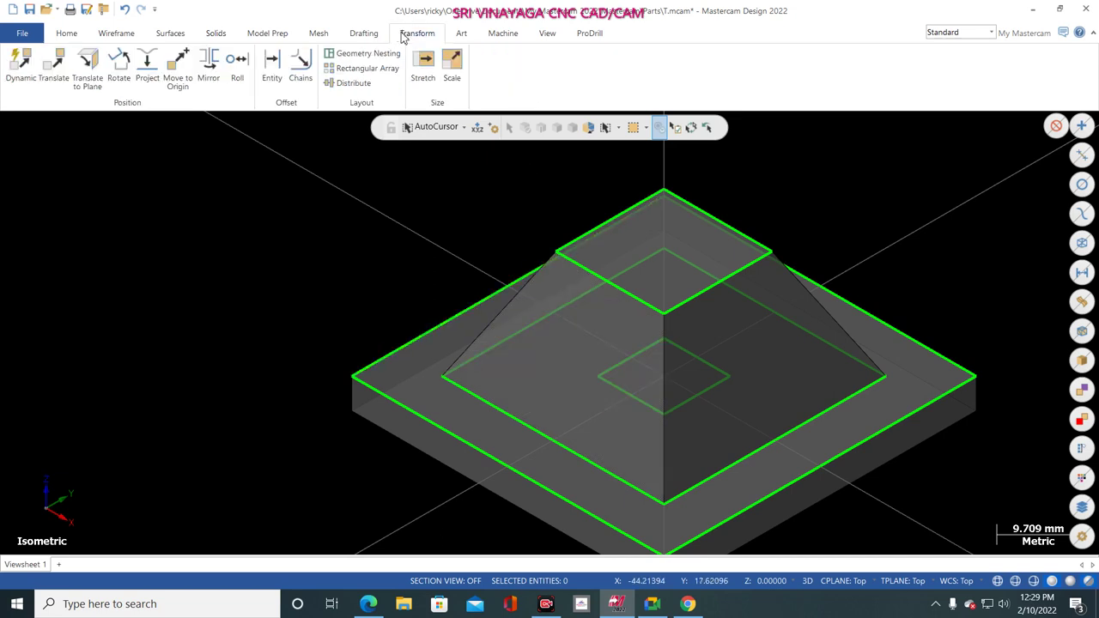
click(54, 62)
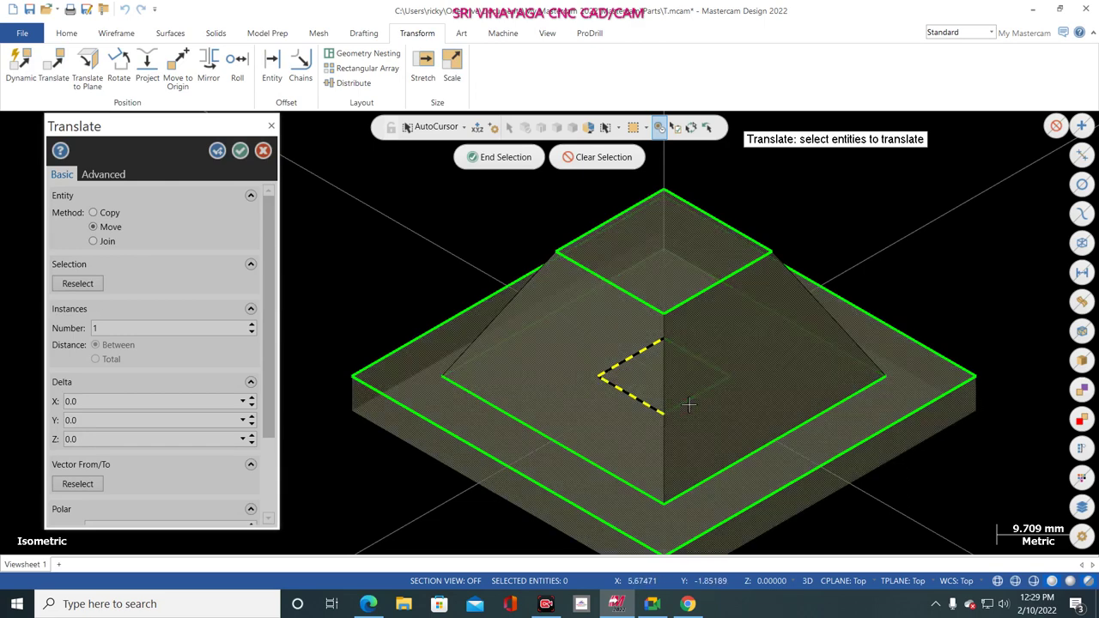
click(703, 367)
click(492, 157)
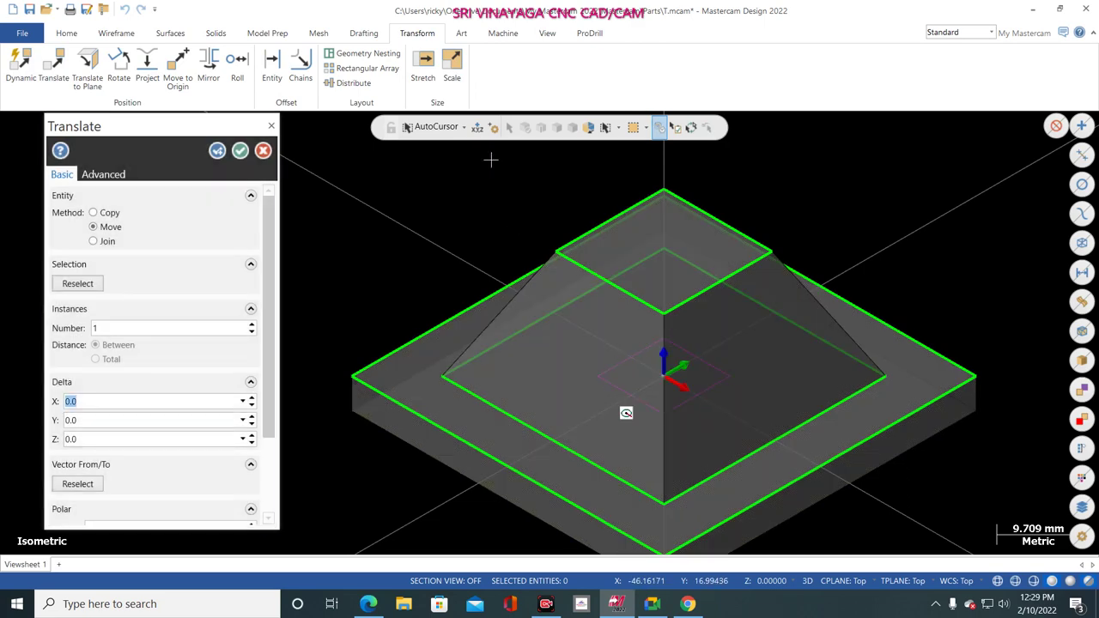
click(92, 440)
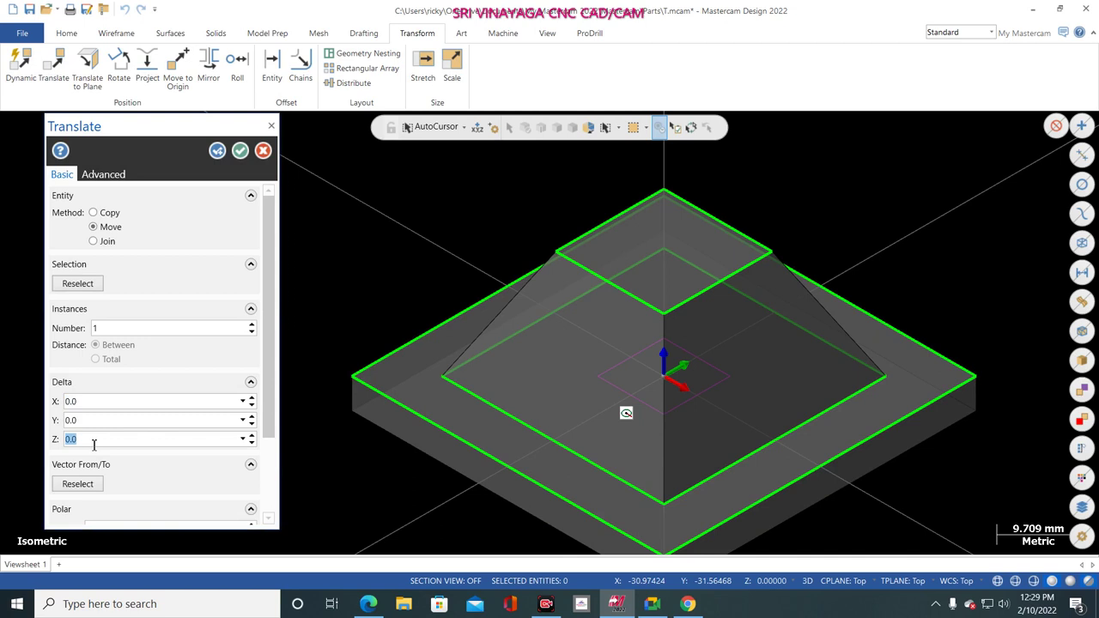
text(18)
key(Return)
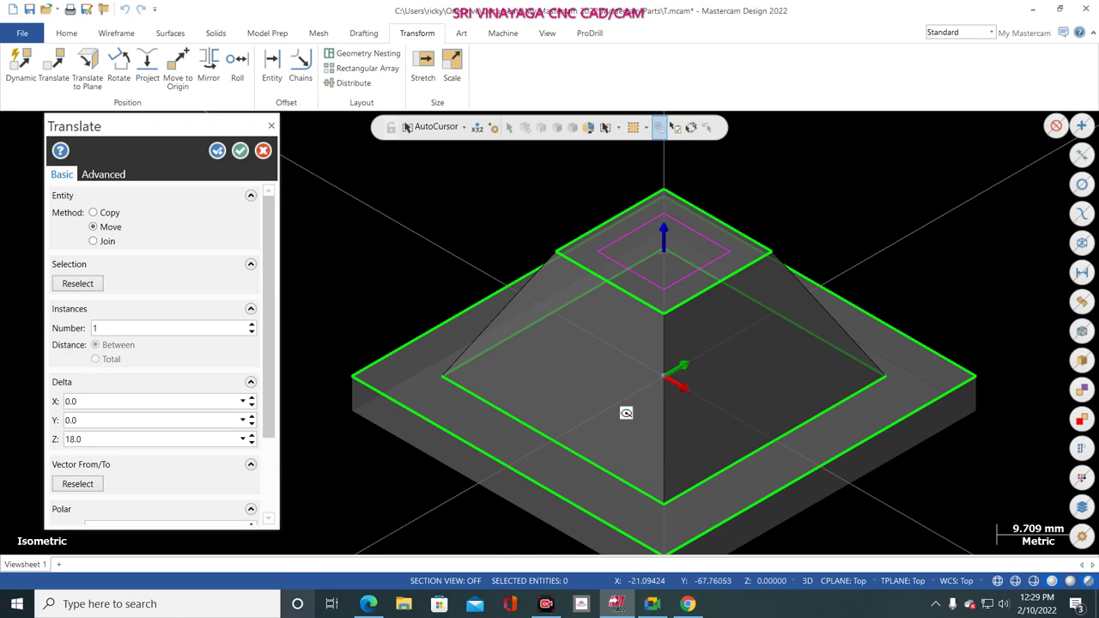
- After checking the drawing, correct the Delta Z to 26 and confirm the move
click(583, 605)
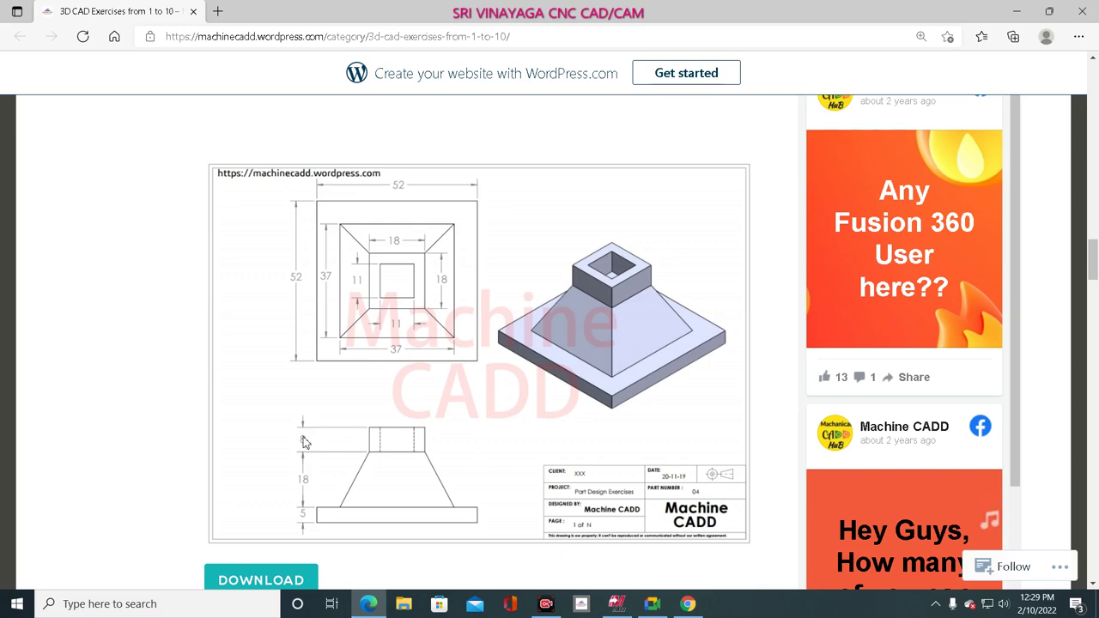
key(alt+Tab)
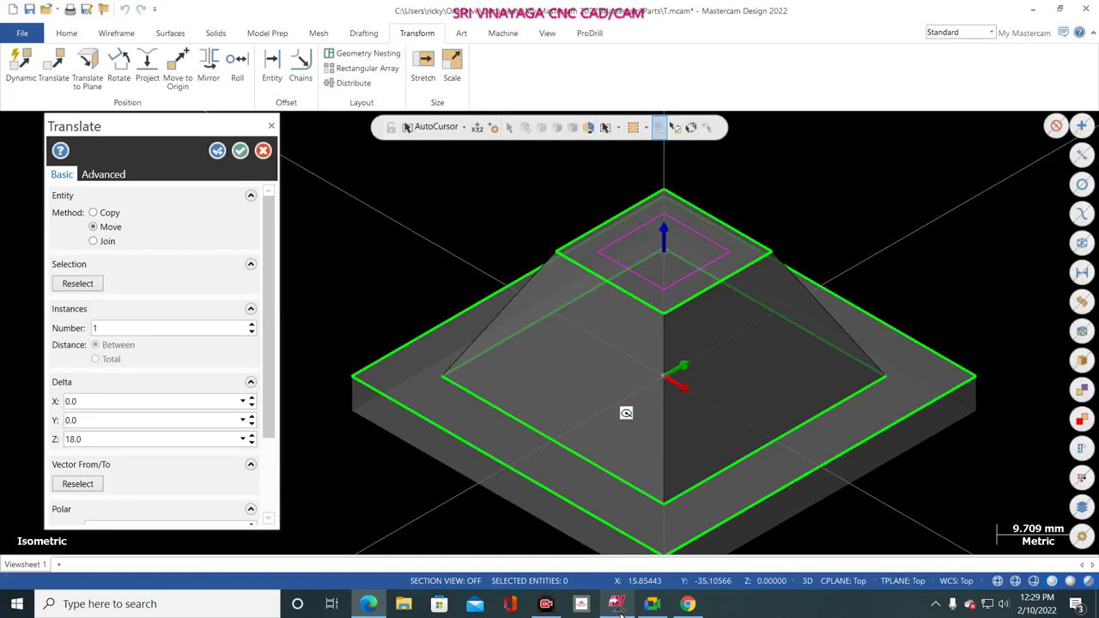
click(105, 438)
key(BackSpace)
key(BackSpace)
key(BackSpace)
key(BackSpace)
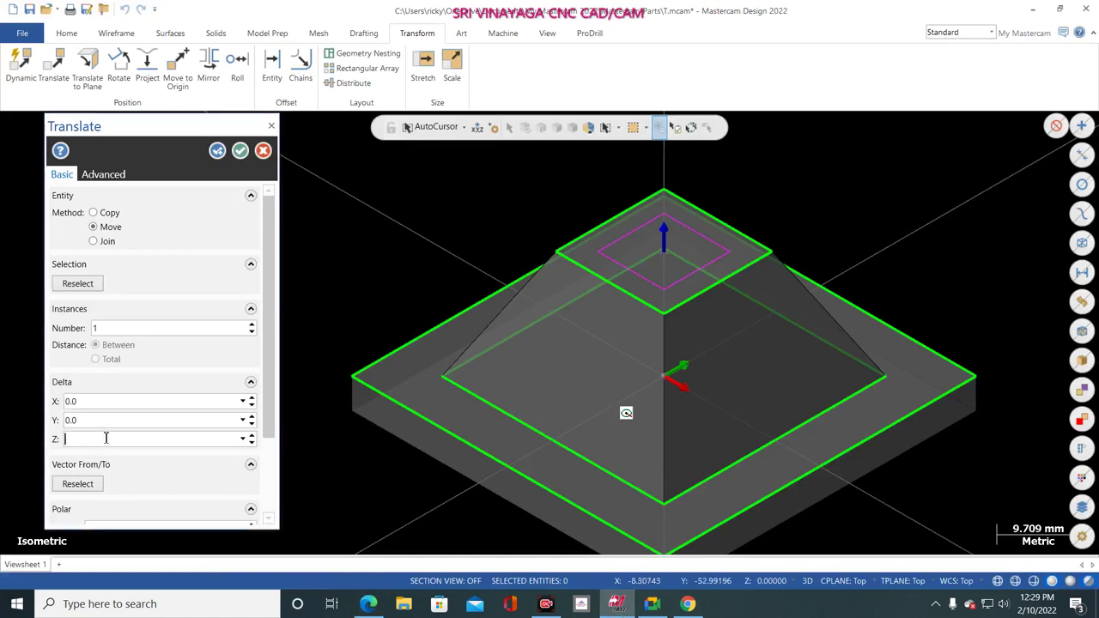
text(26)
key(Return)
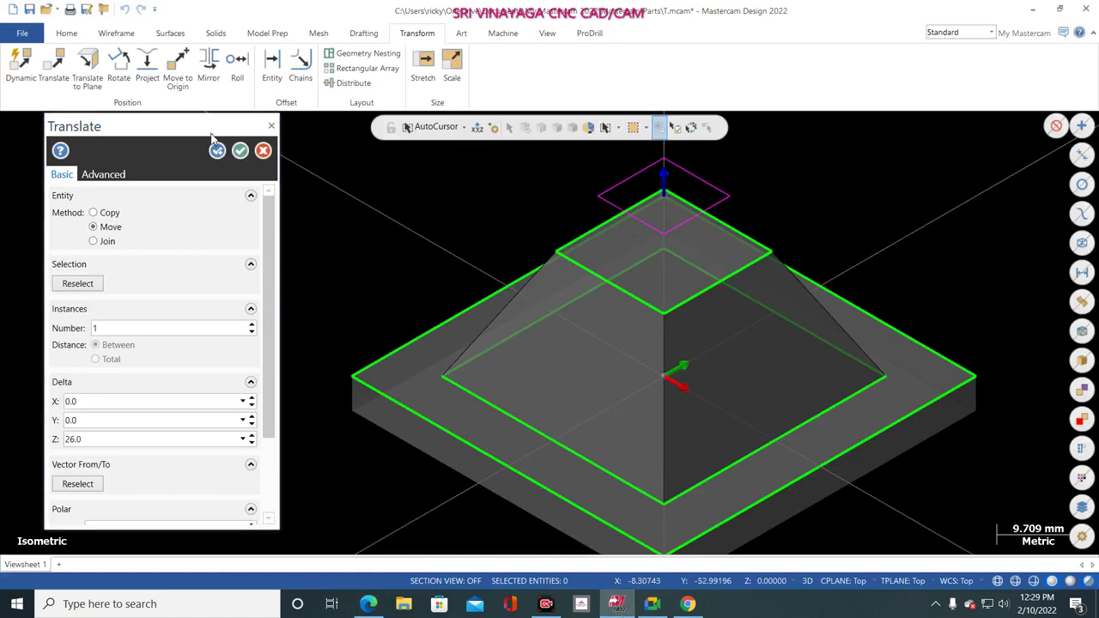
click(240, 151)
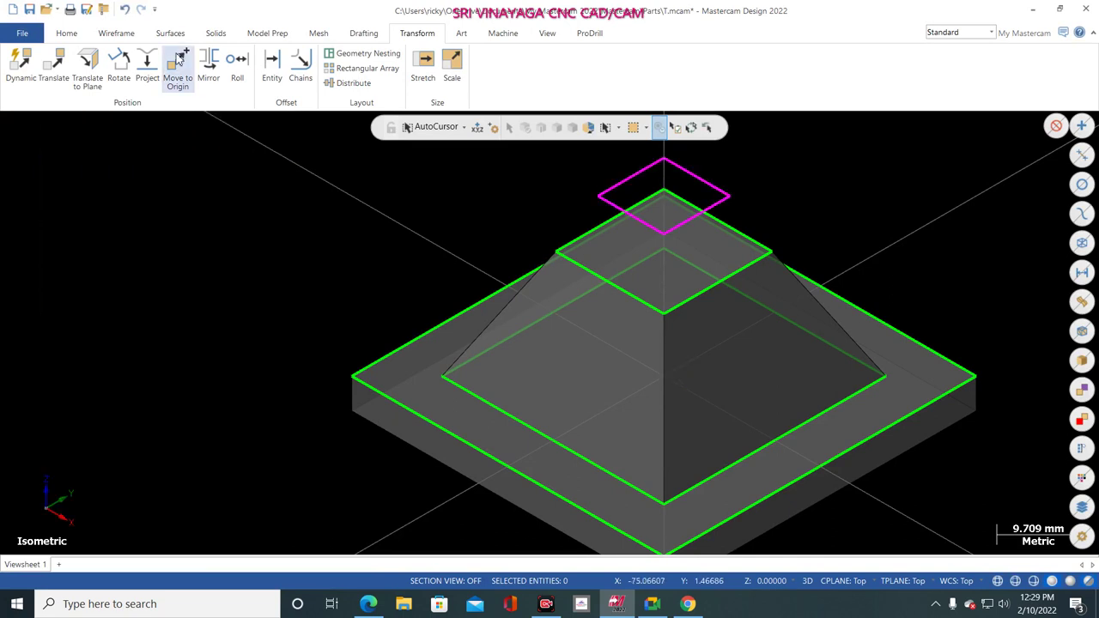
click(215, 32)
- Extrude the loft's top square upward 8 mm as a boss, reversing the direction
click(124, 67)
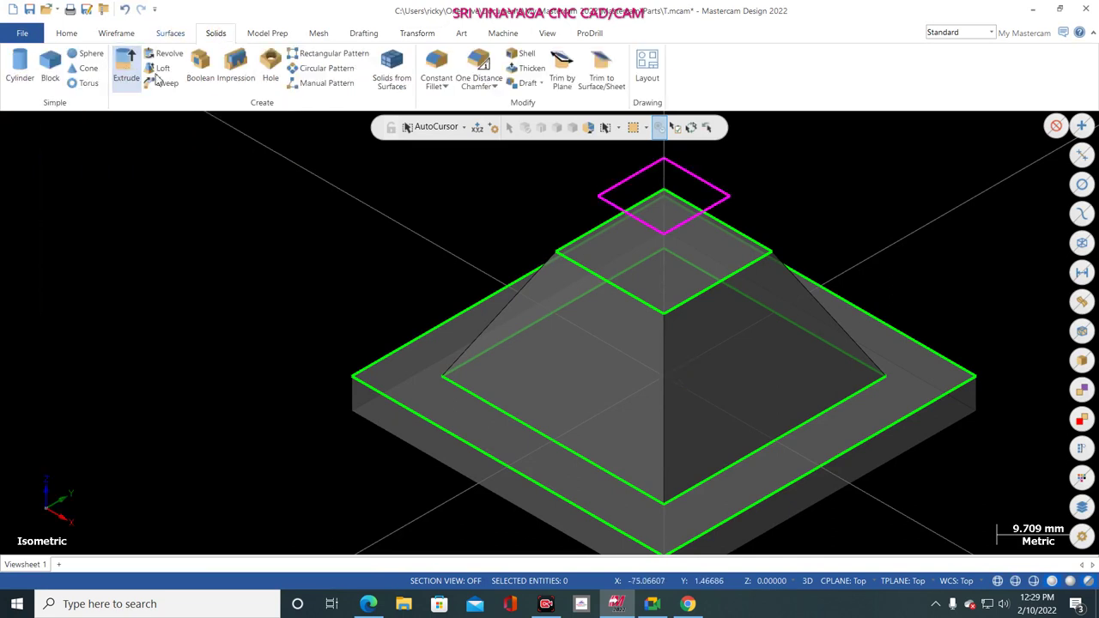
click(592, 229)
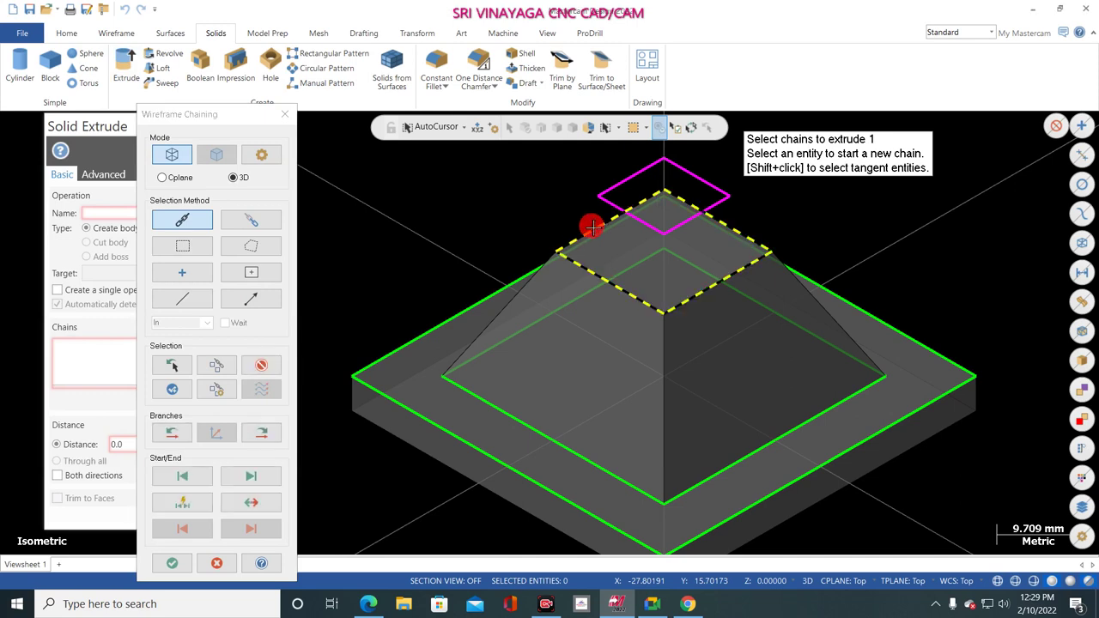
click(187, 564)
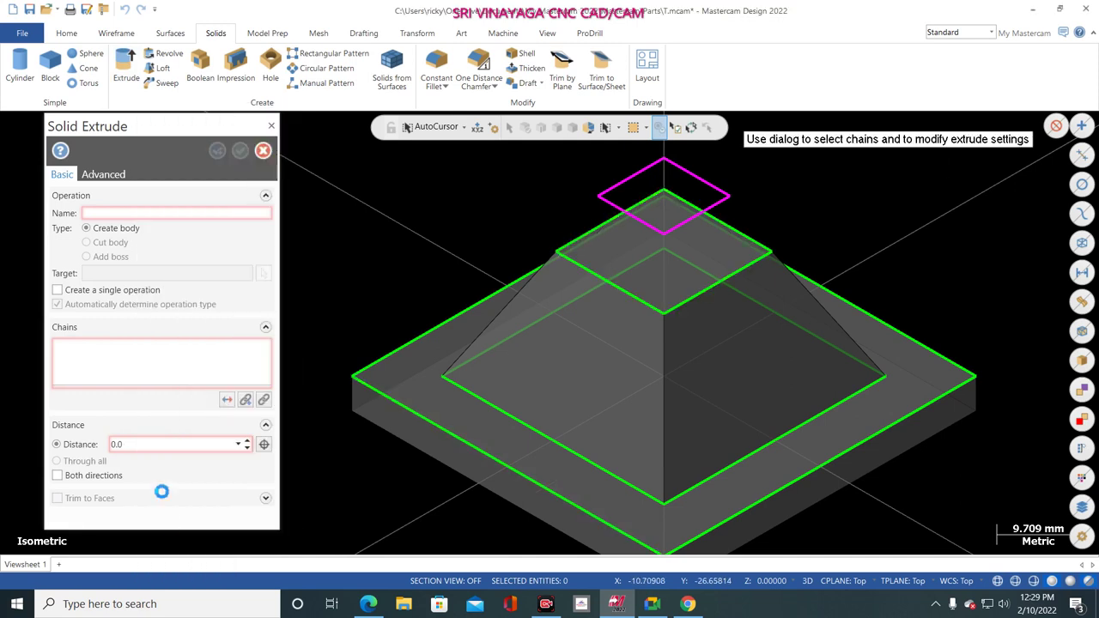
click(86, 257)
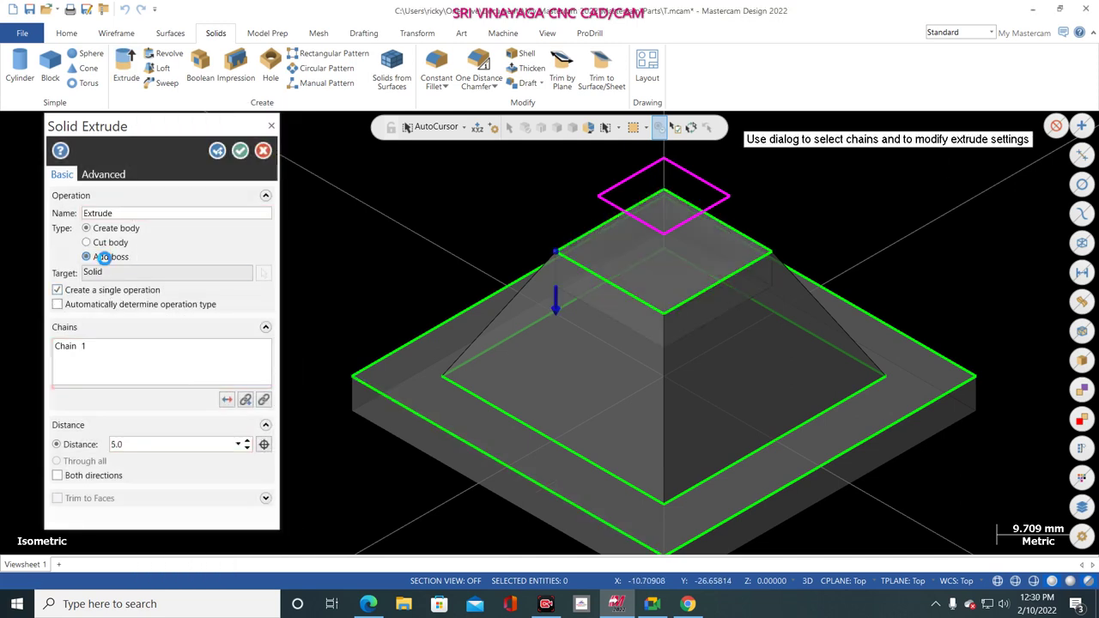
click(226, 400)
double_click(159, 443)
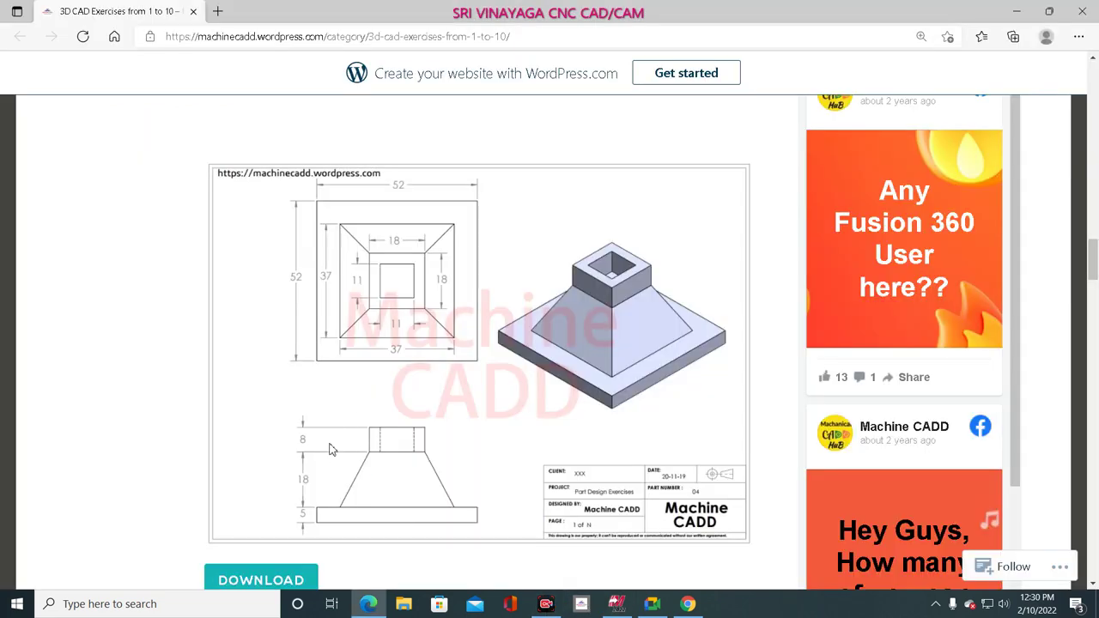
click(614, 605)
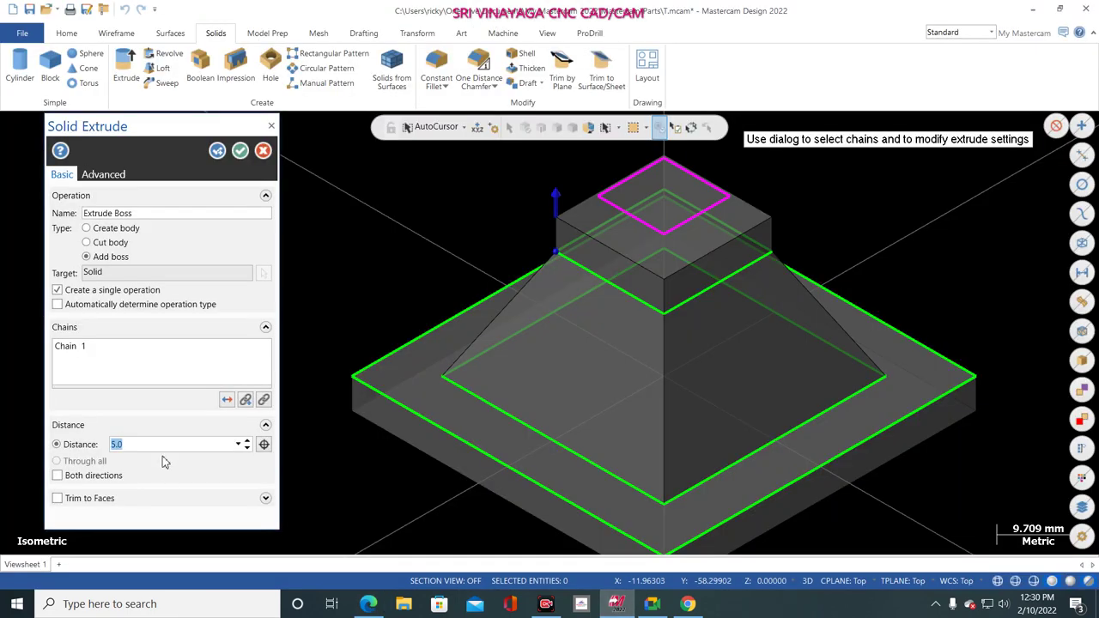
text(8)
key(Tab)
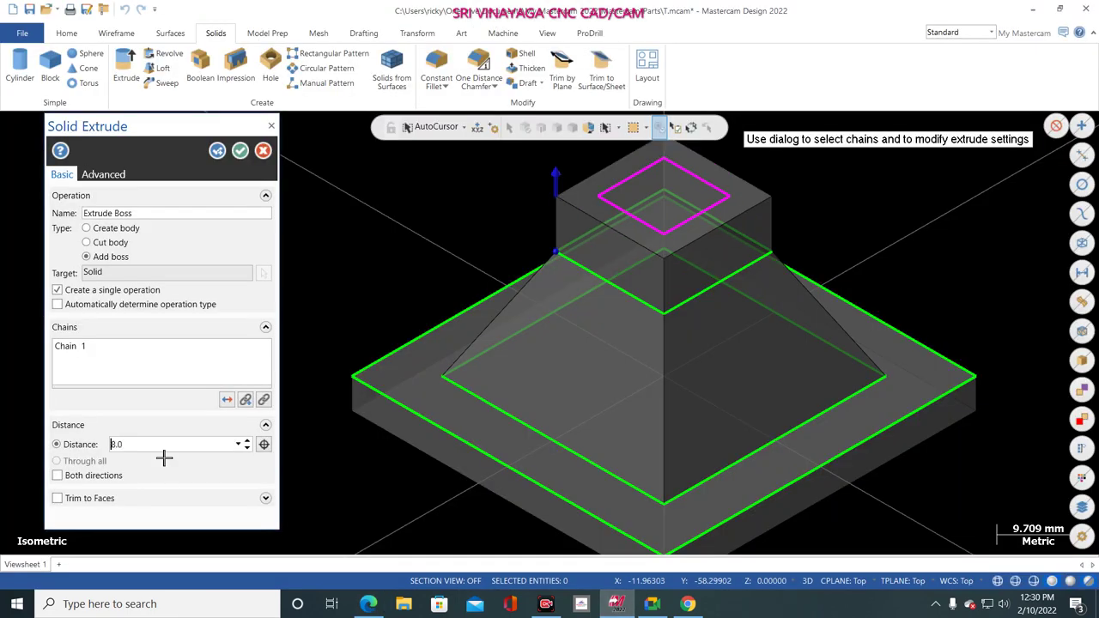
click(240, 151)
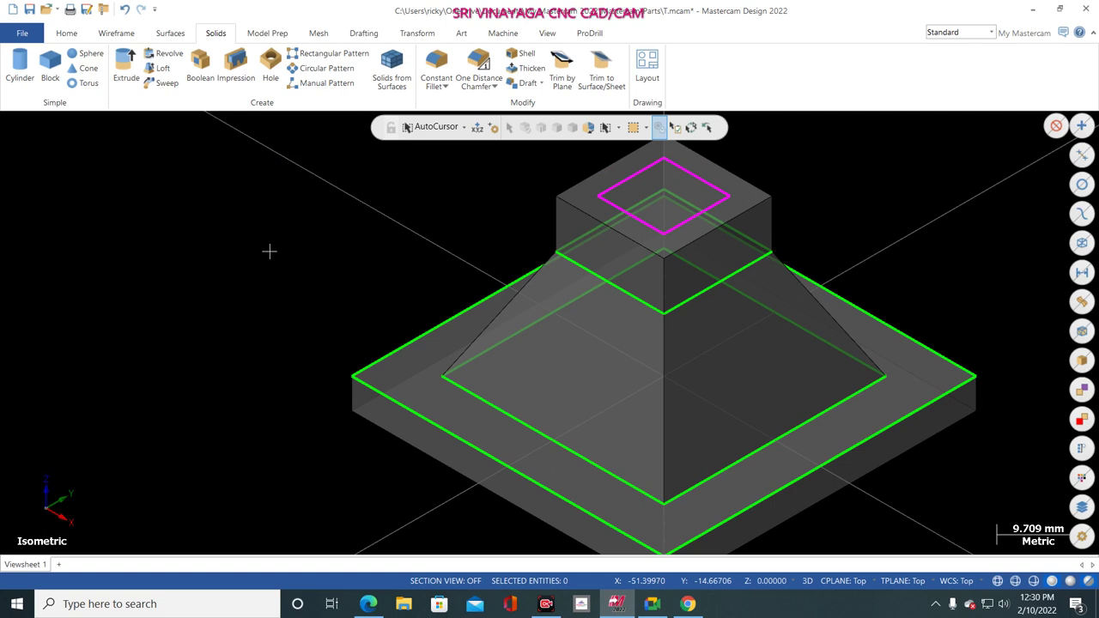
- Extrude-cut the raised centre square 8 mm down into the top block
click(125, 67)
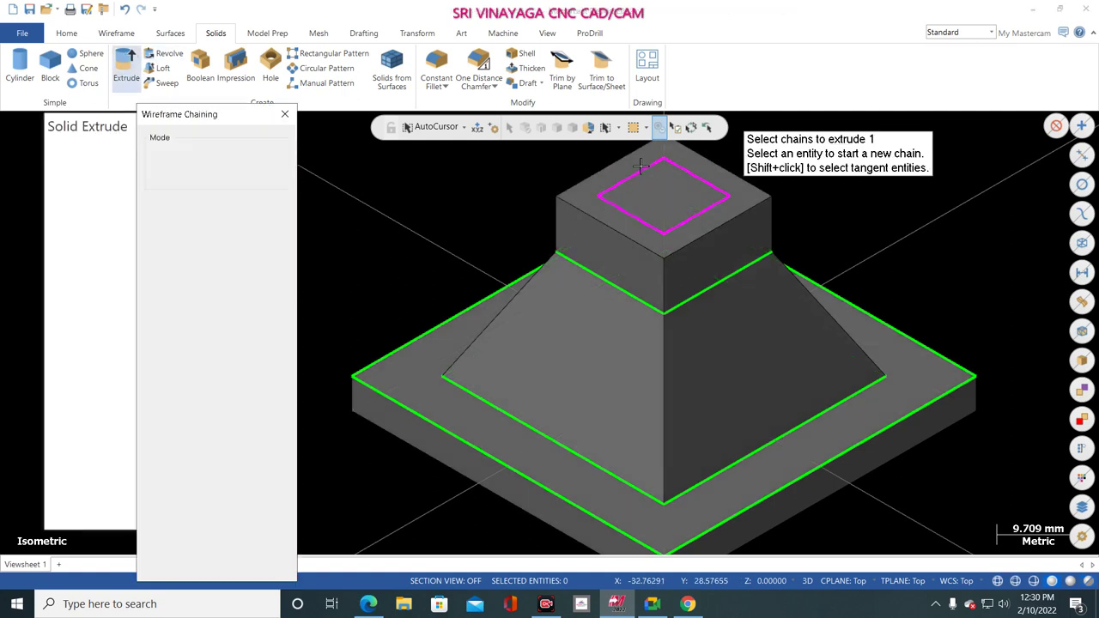
click(637, 173)
click(166, 567)
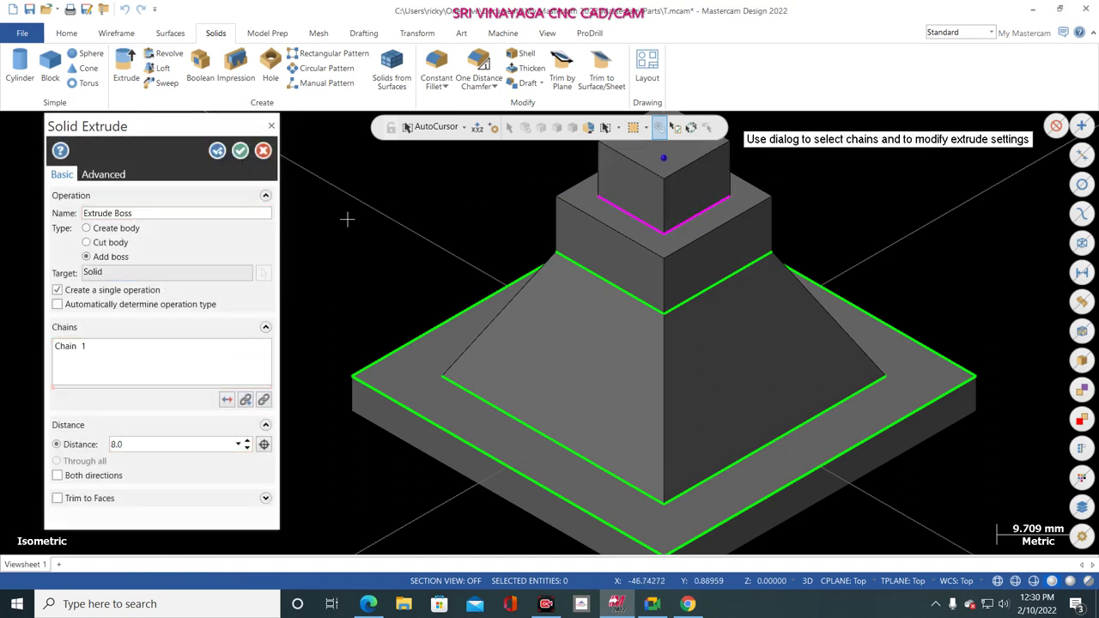
click(110, 243)
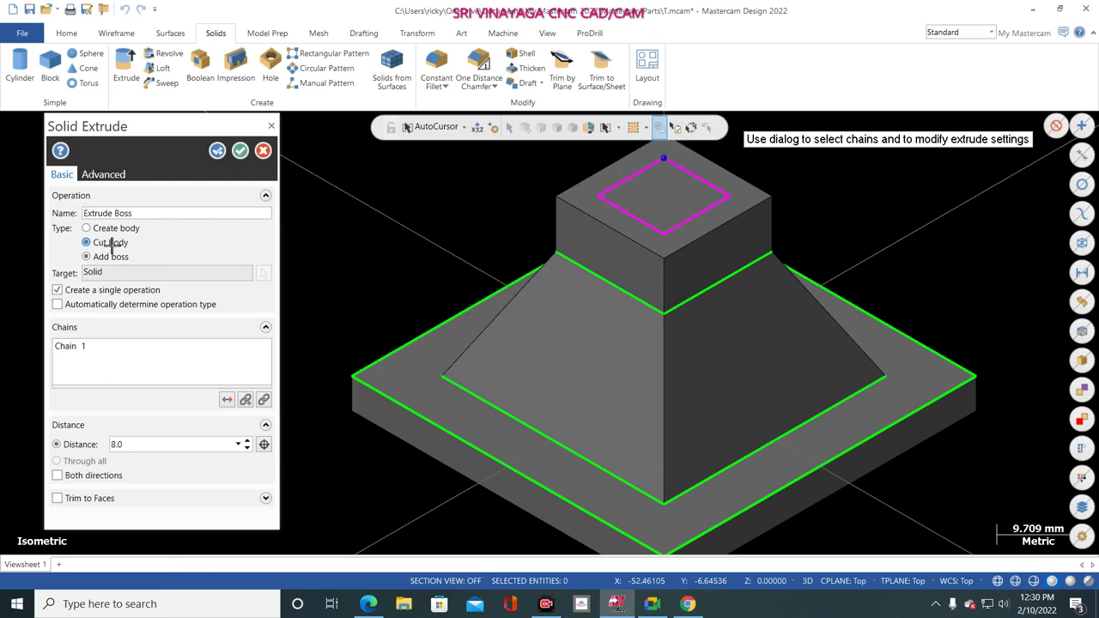
click(227, 400)
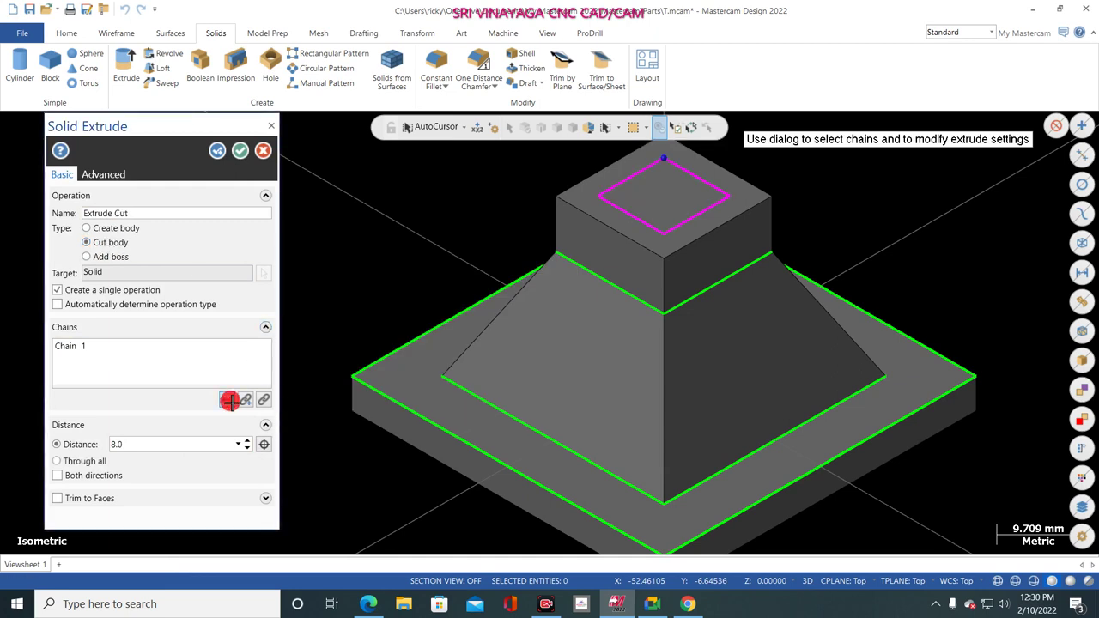
click(240, 150)
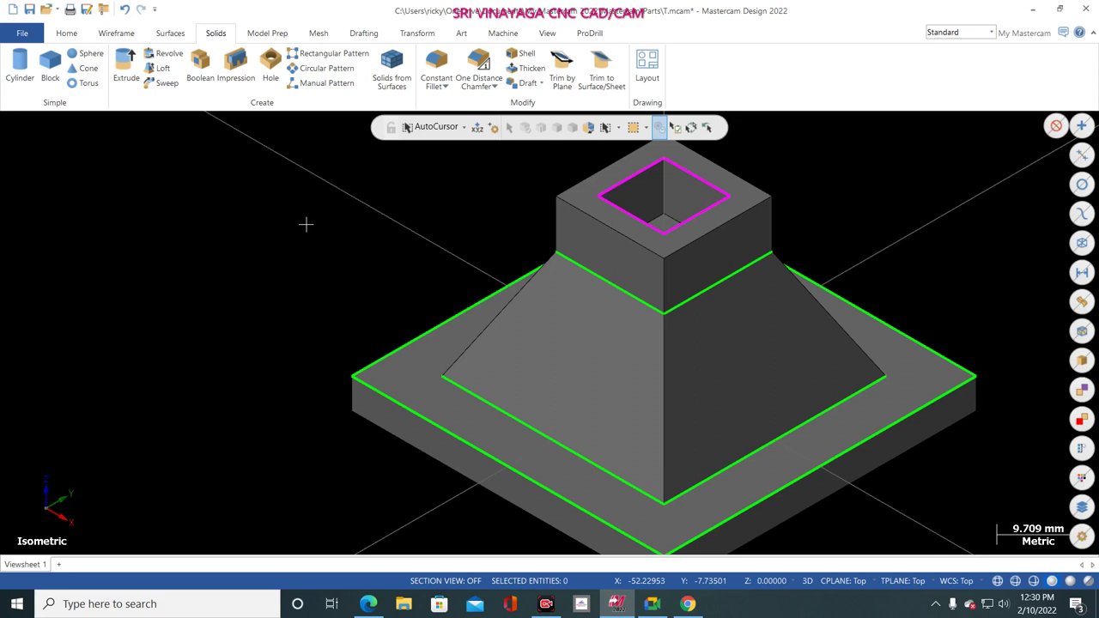
- Start a new part file without saving the pedestal, then bring the browser forward
click(23, 33)
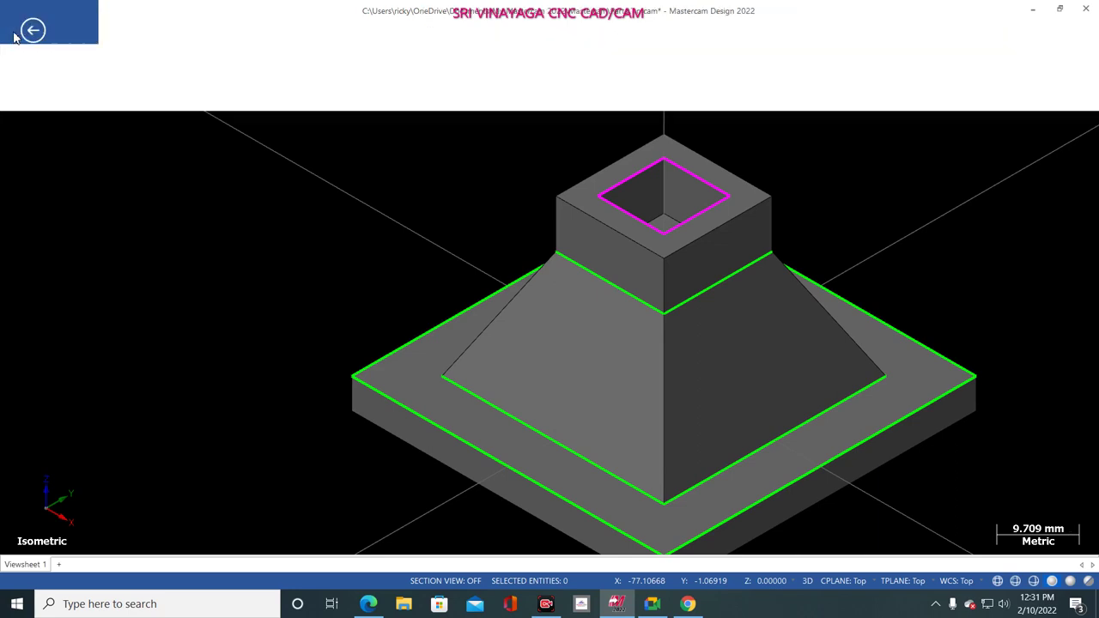
click(41, 88)
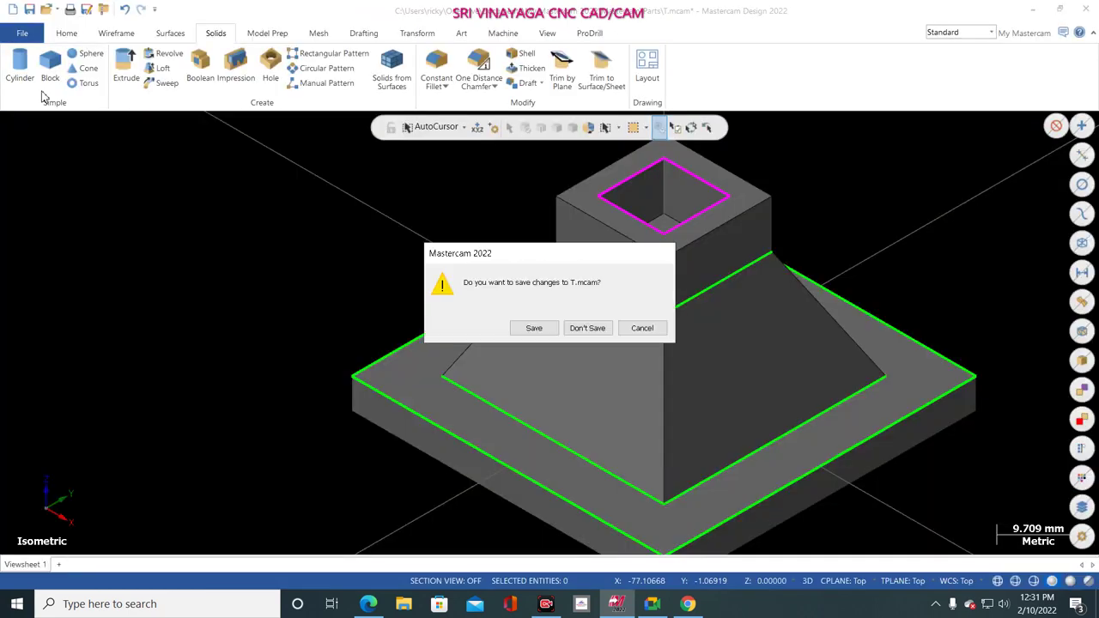
click(587, 327)
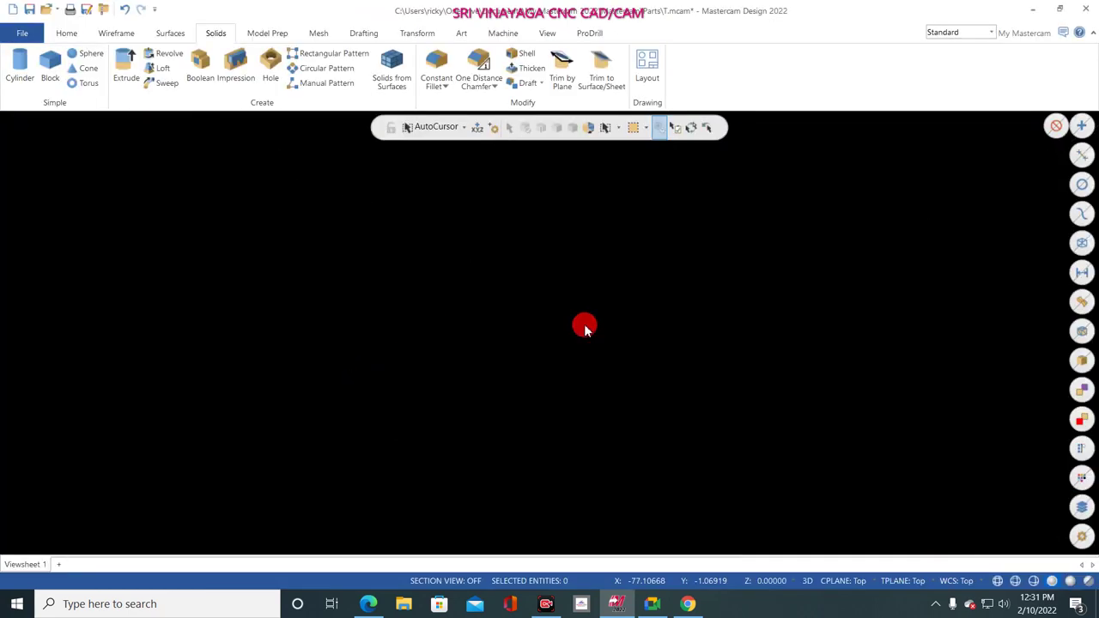
click(583, 605)
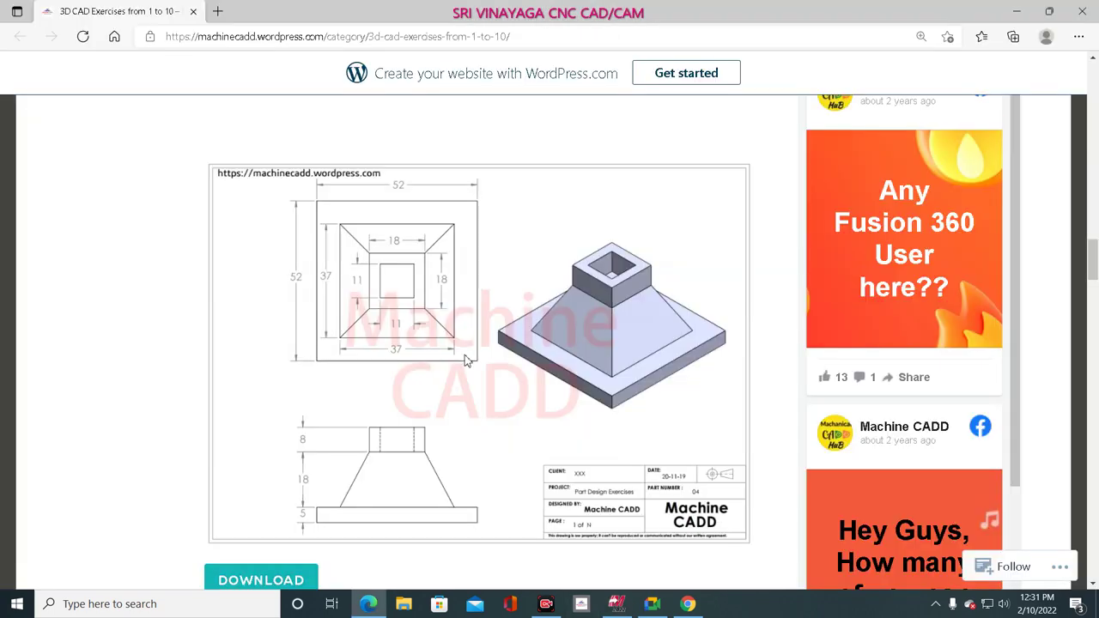
- Scroll the exercise page to the part 05 dovetail bracket drawing
scroll(464, 360, down, 5)
scroll(464, 360, down, 3)
scroll(464, 355, up, 1)
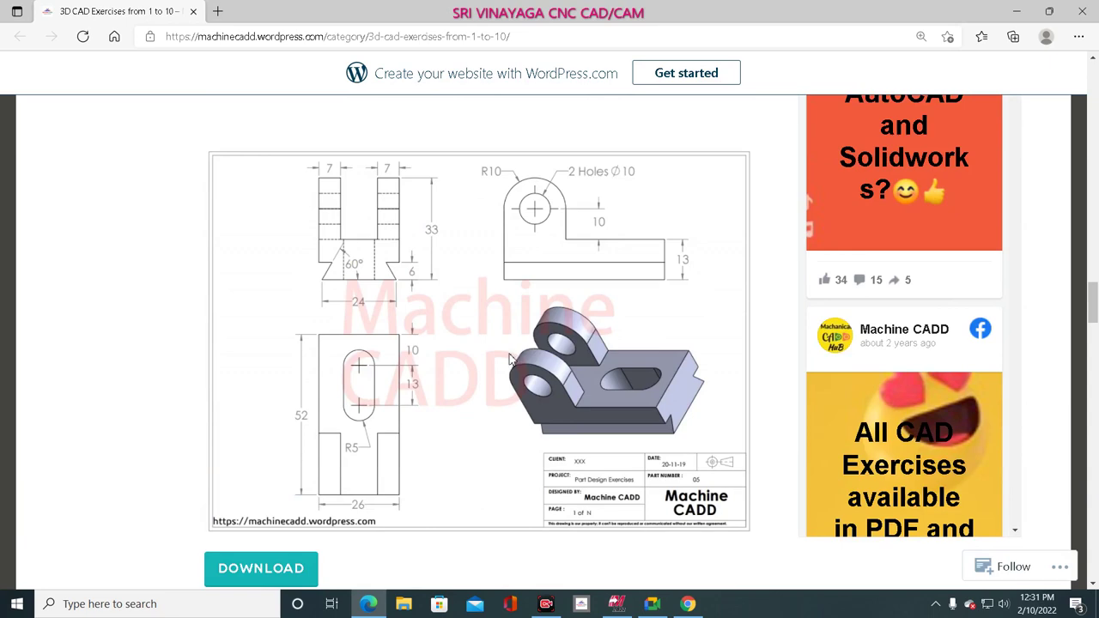
scroll(511, 359, down, 3)
scroll(509, 360, down, 15)
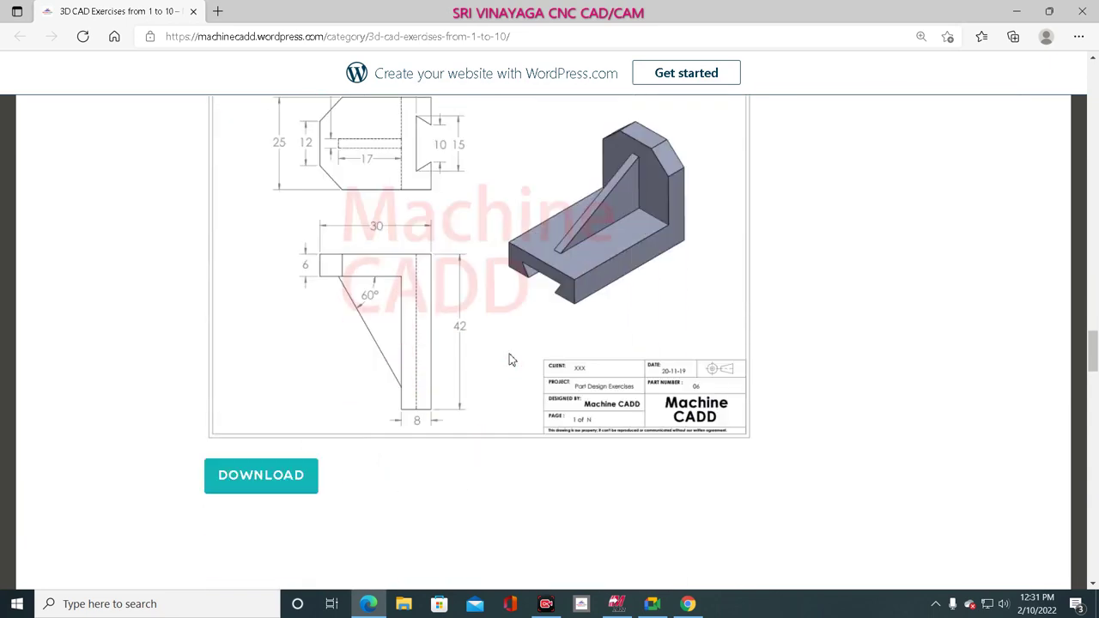
scroll(509, 360, down, 14)
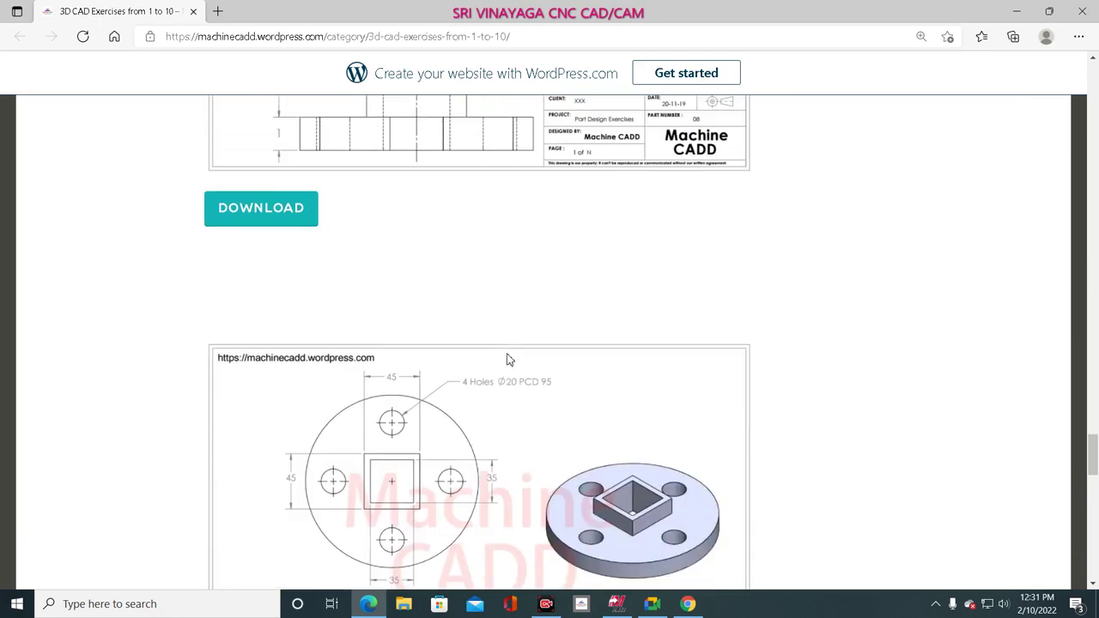
scroll(506, 360, down, 20)
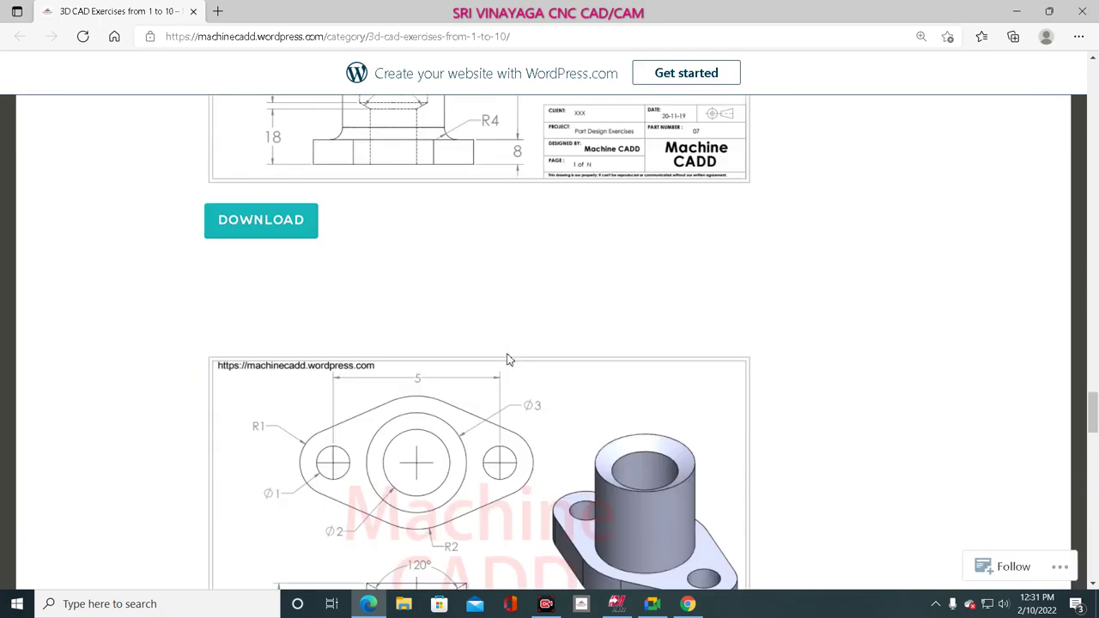
scroll(515, 344, up, 2)
scroll(566, 301, down, 1)
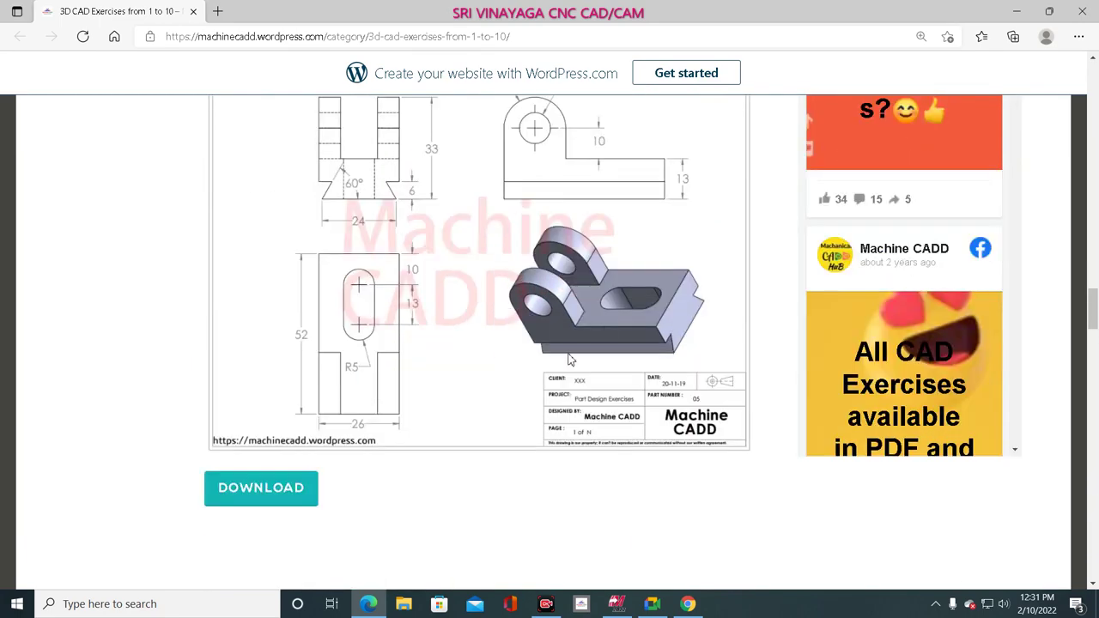
scroll(579, 288, up, 1)
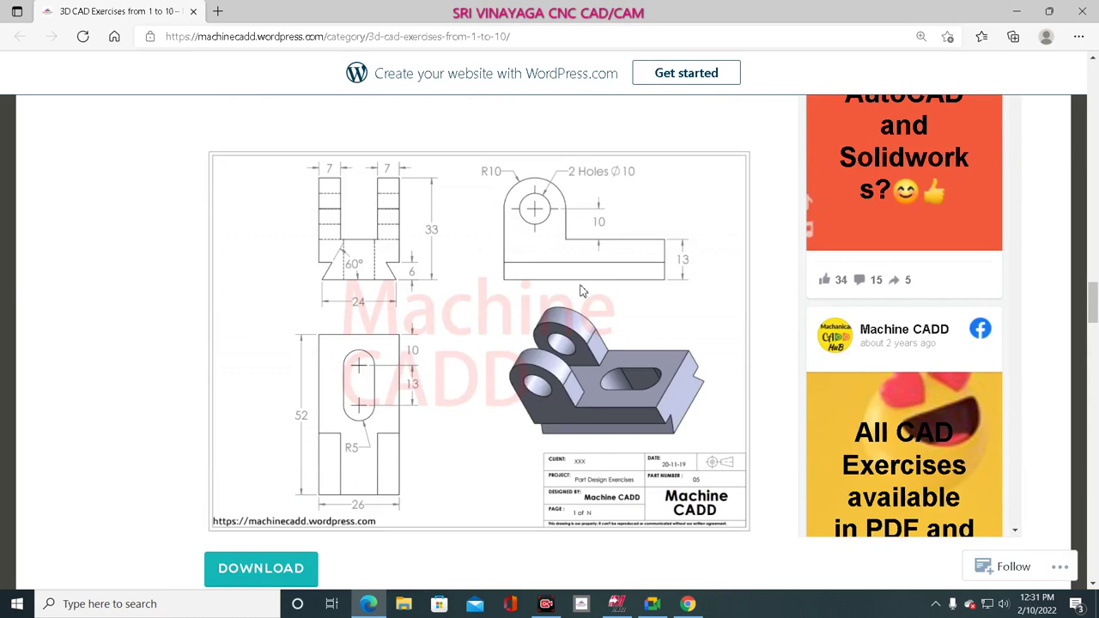
- Set the view and construction plane to Front, then review the bracket drawing
click(616, 603)
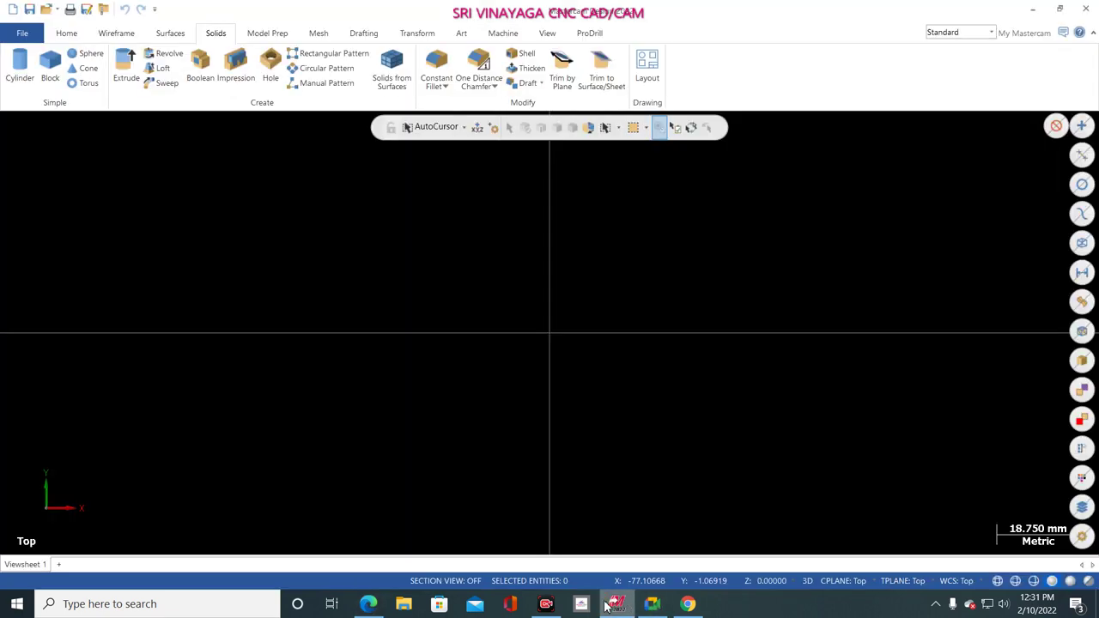
mouse_move(546, 604)
right_click(332, 183)
key(Escape)
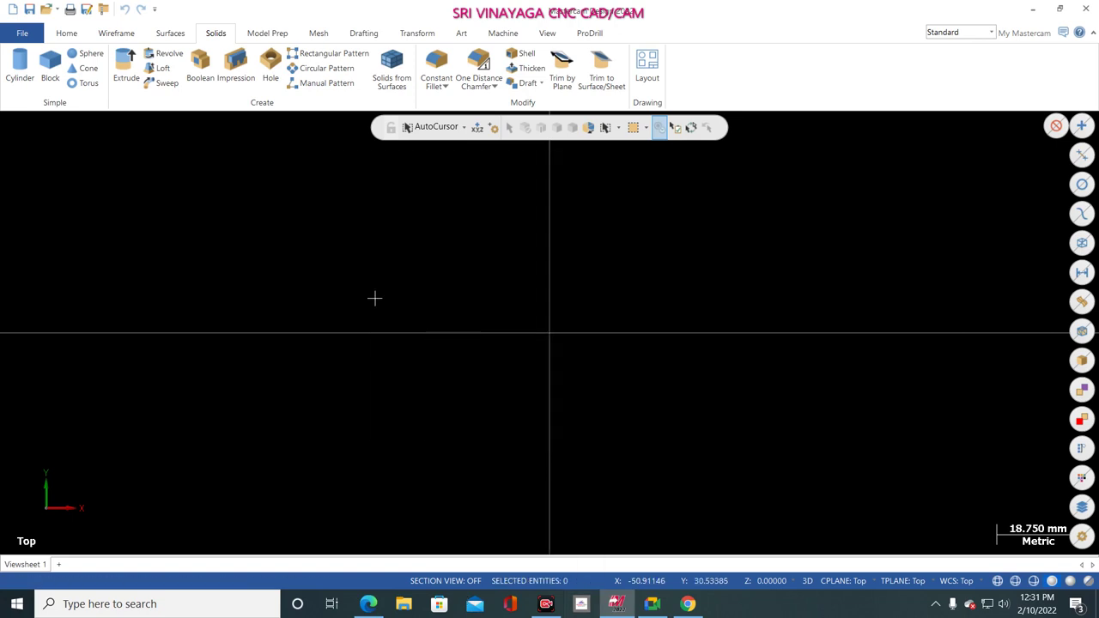
click(843, 580)
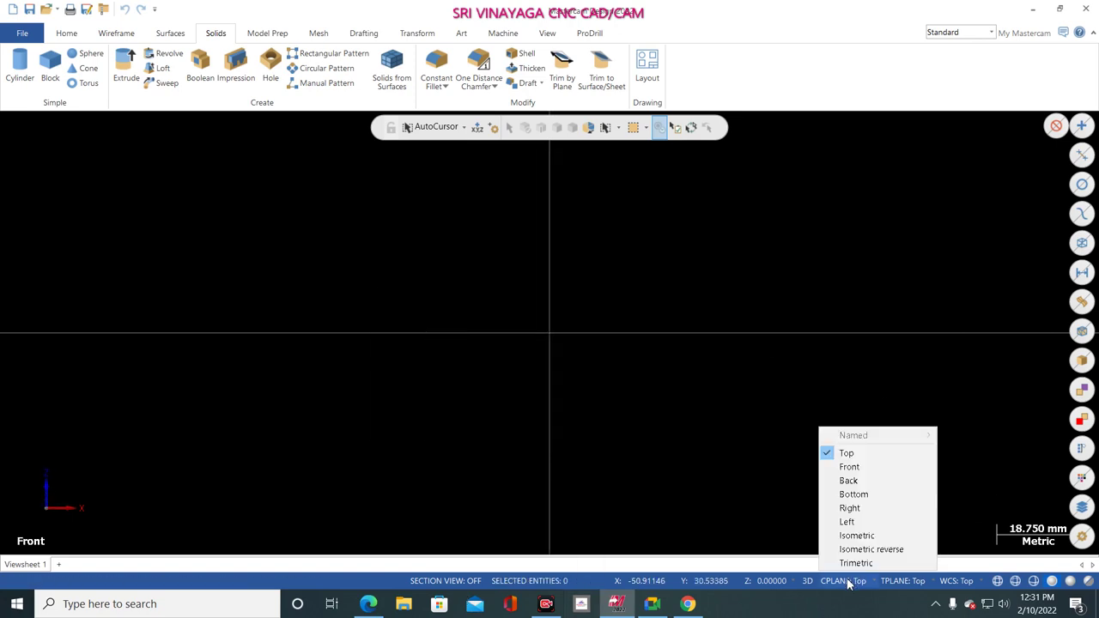
click(865, 468)
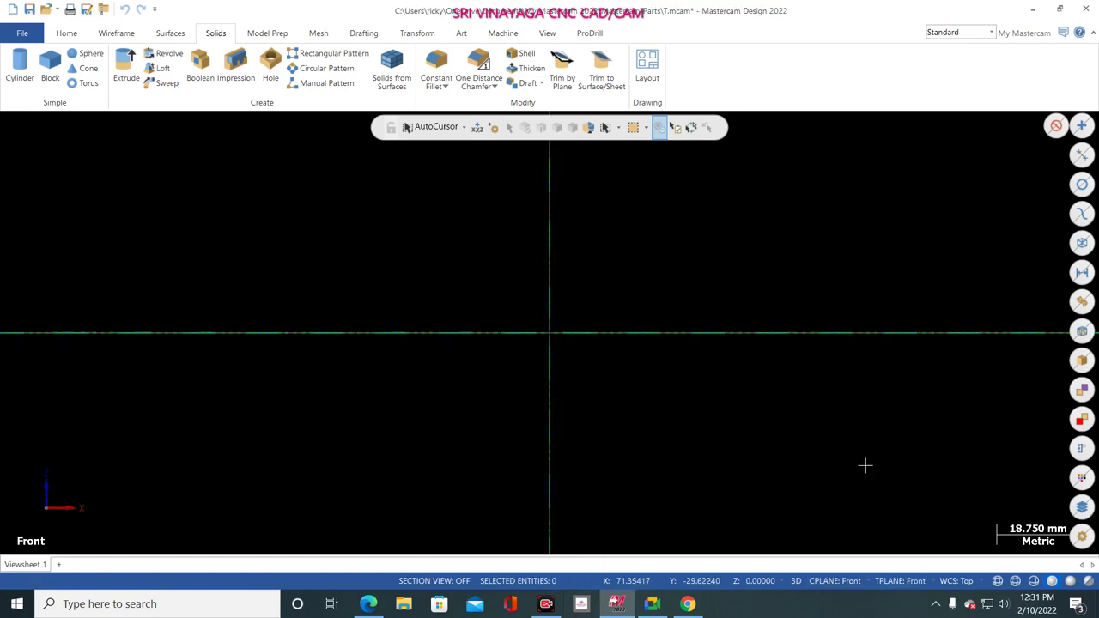
click(584, 605)
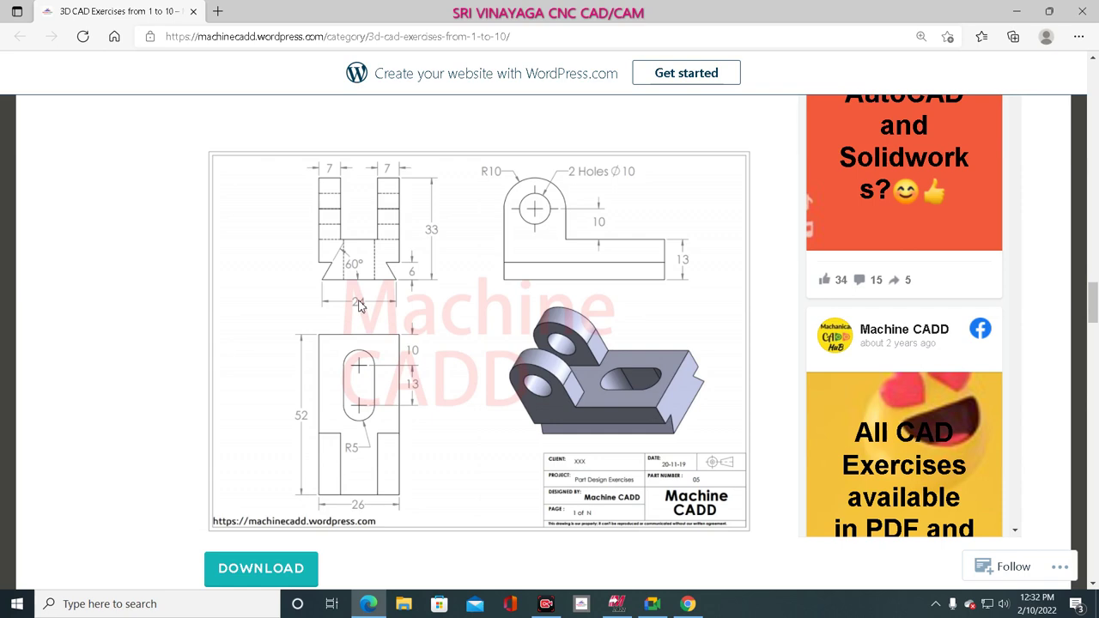
click(616, 604)
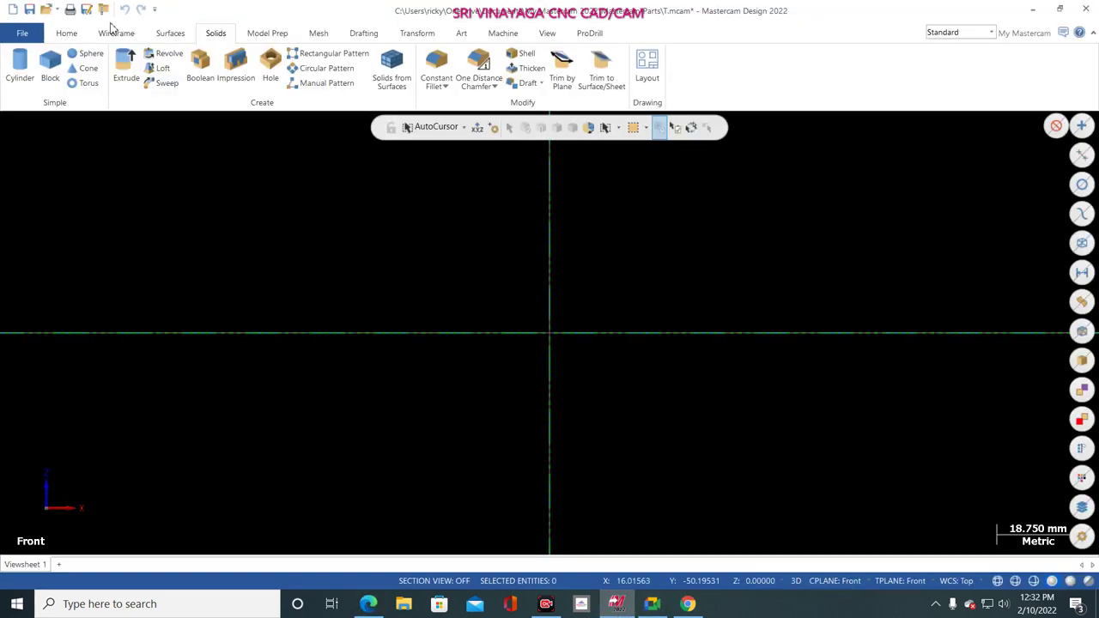
- Draw a 24 mm horizontal line at 0° centred on the origin by its midpoint
click(116, 34)
click(101, 64)
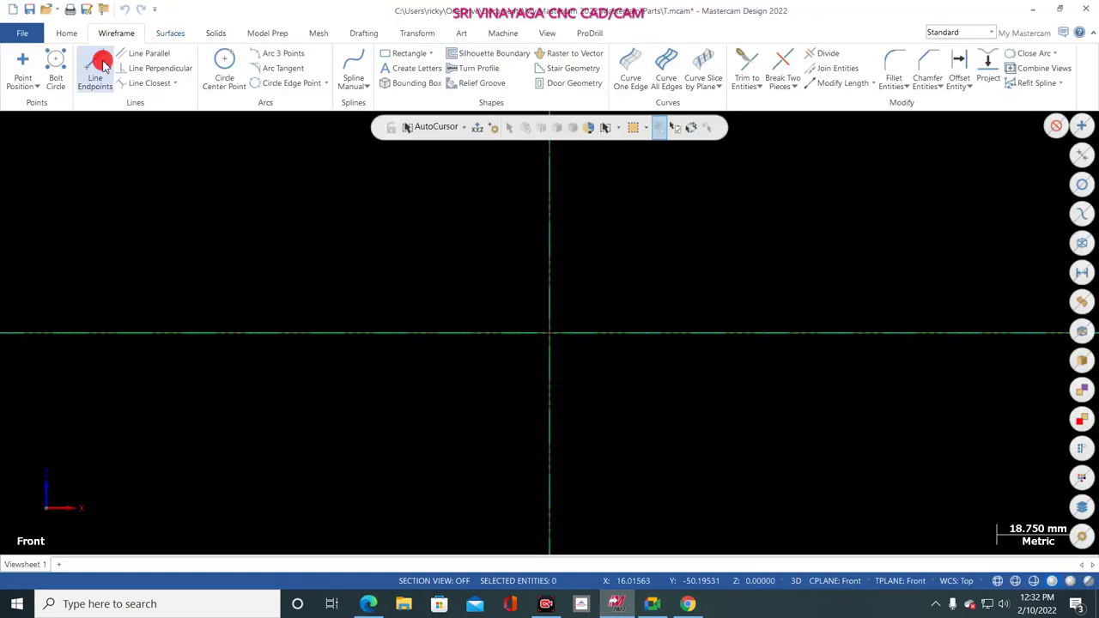
click(93, 298)
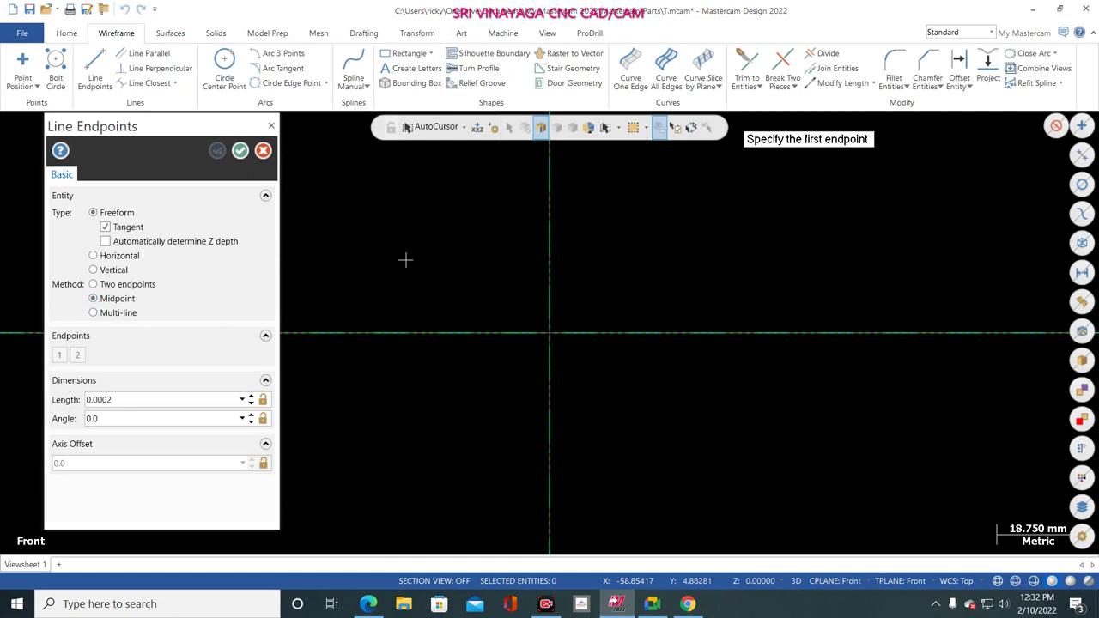
click(552, 335)
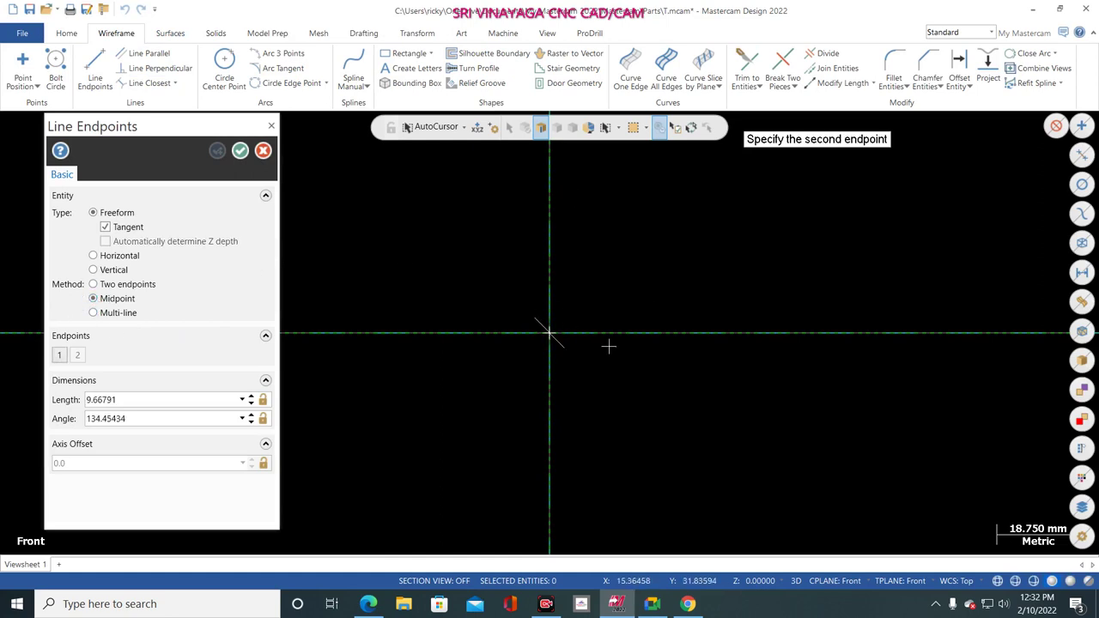
double_click(126, 399)
text(24)
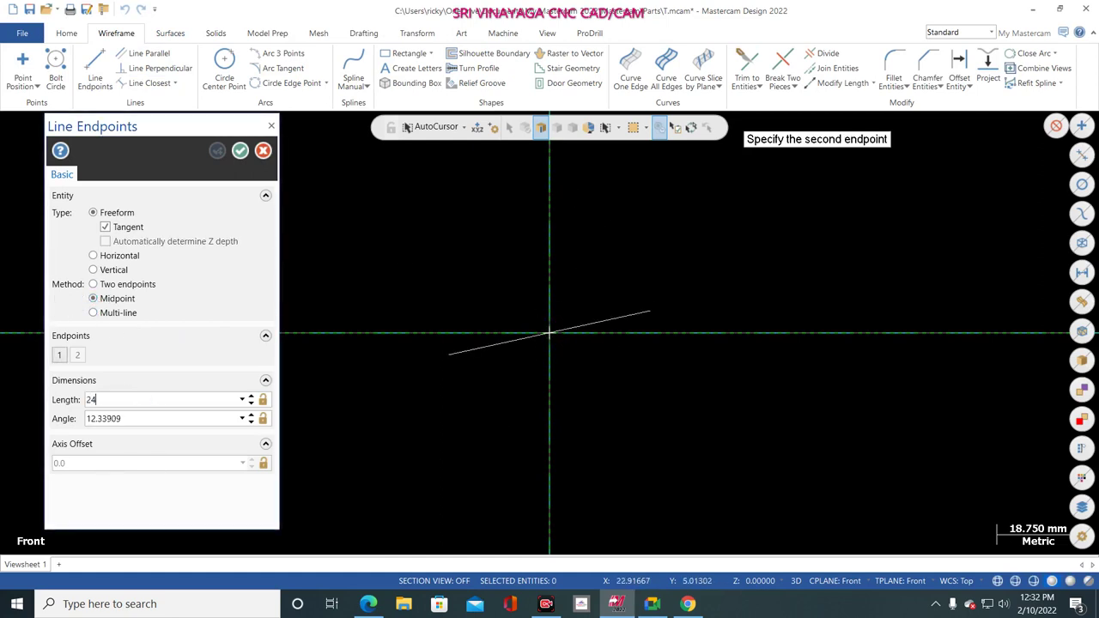
key(Return)
double_click(120, 418)
text(0)
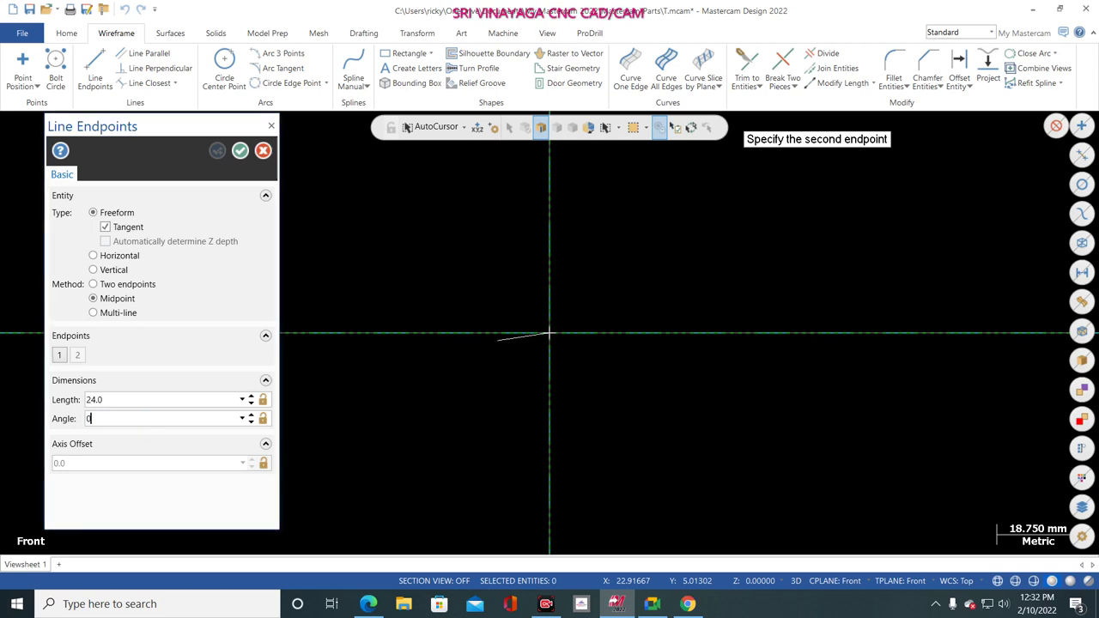
key(Return)
click(240, 151)
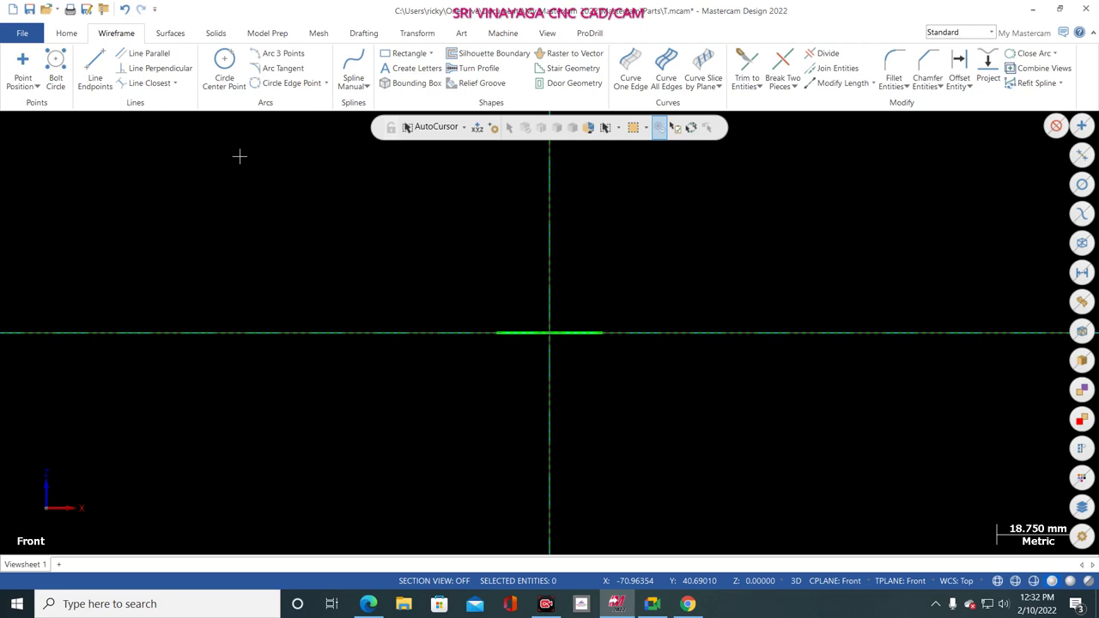
click(584, 605)
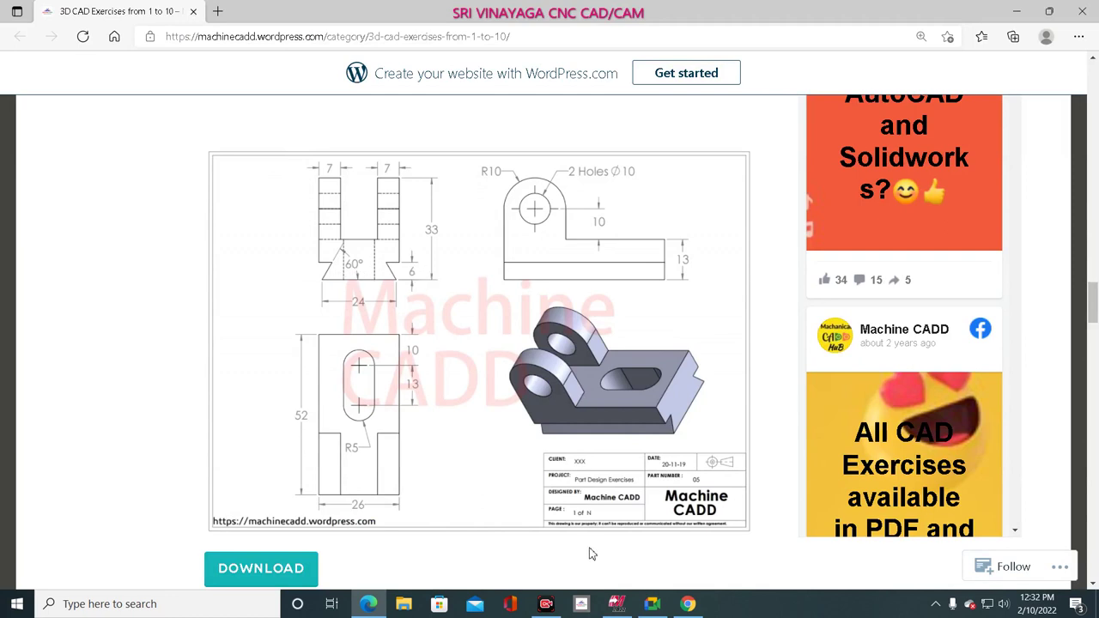
- Draw a 6 mm side line at 60° from the base line's left end
click(616, 603)
click(95, 68)
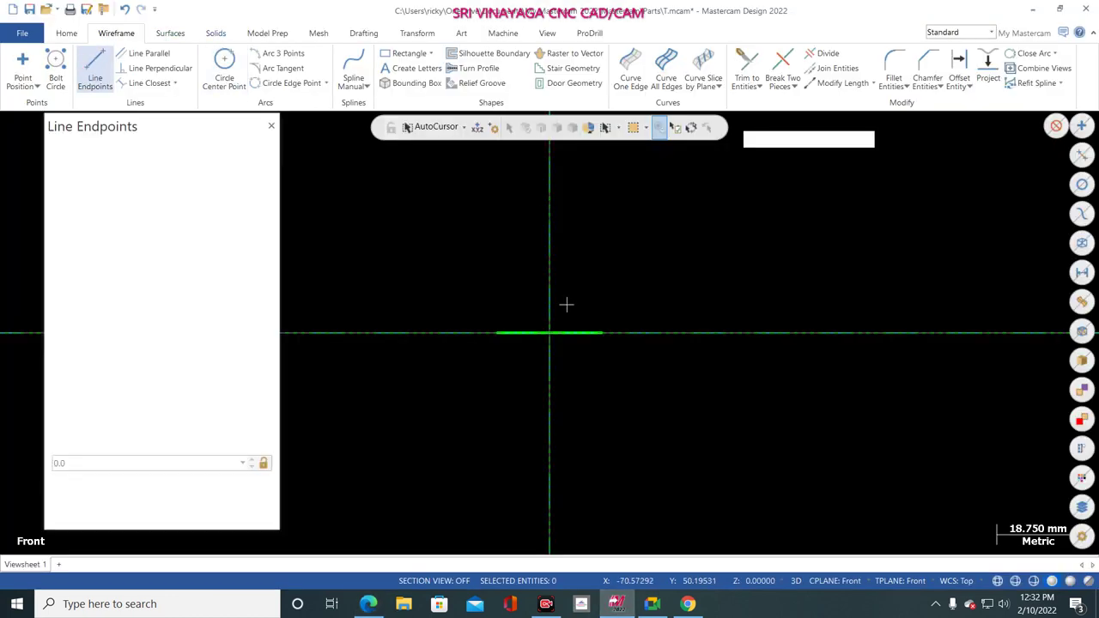
click(496, 333)
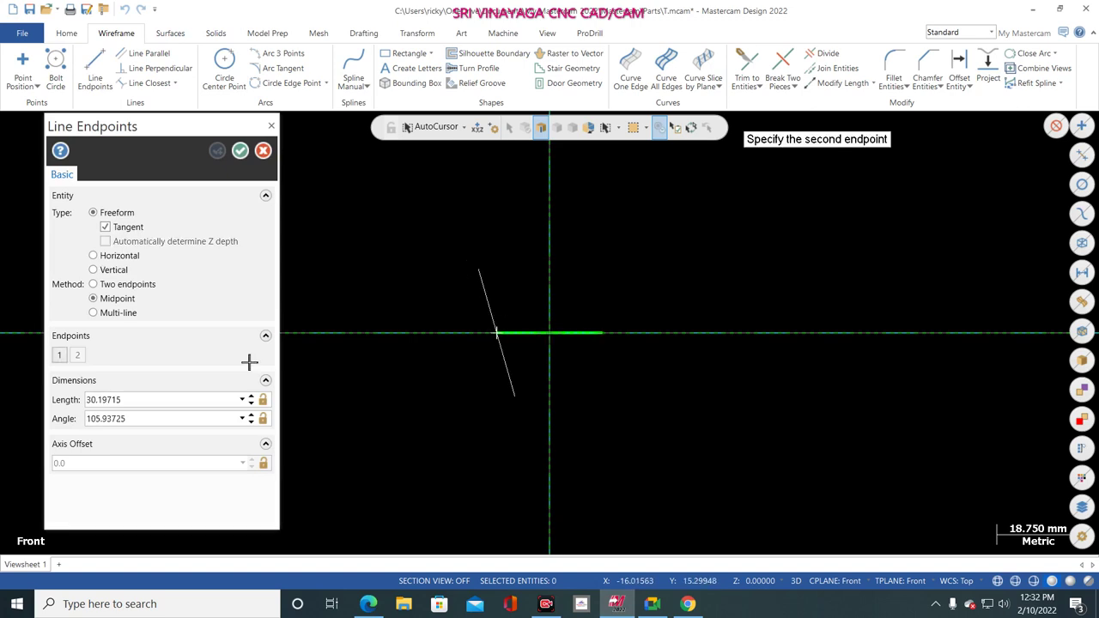
click(135, 291)
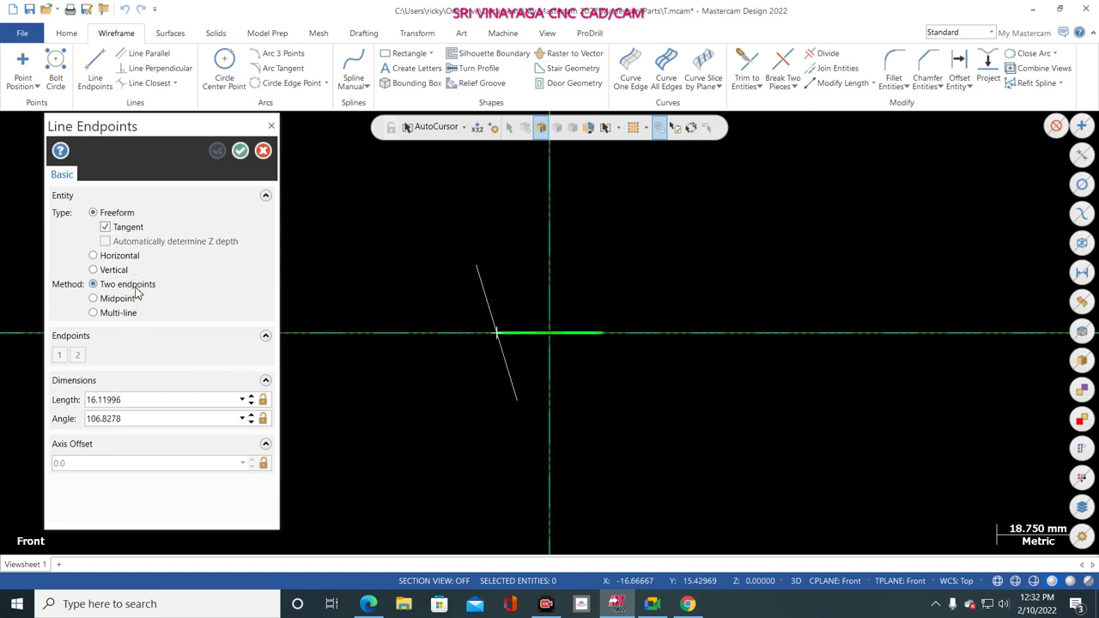
click(127, 298)
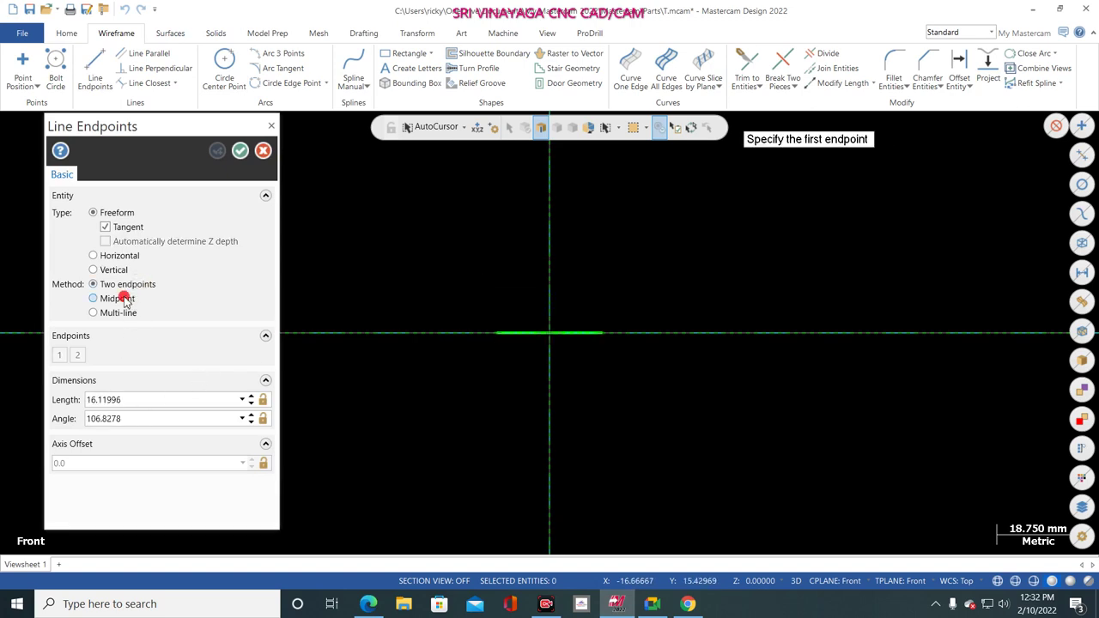
click(497, 333)
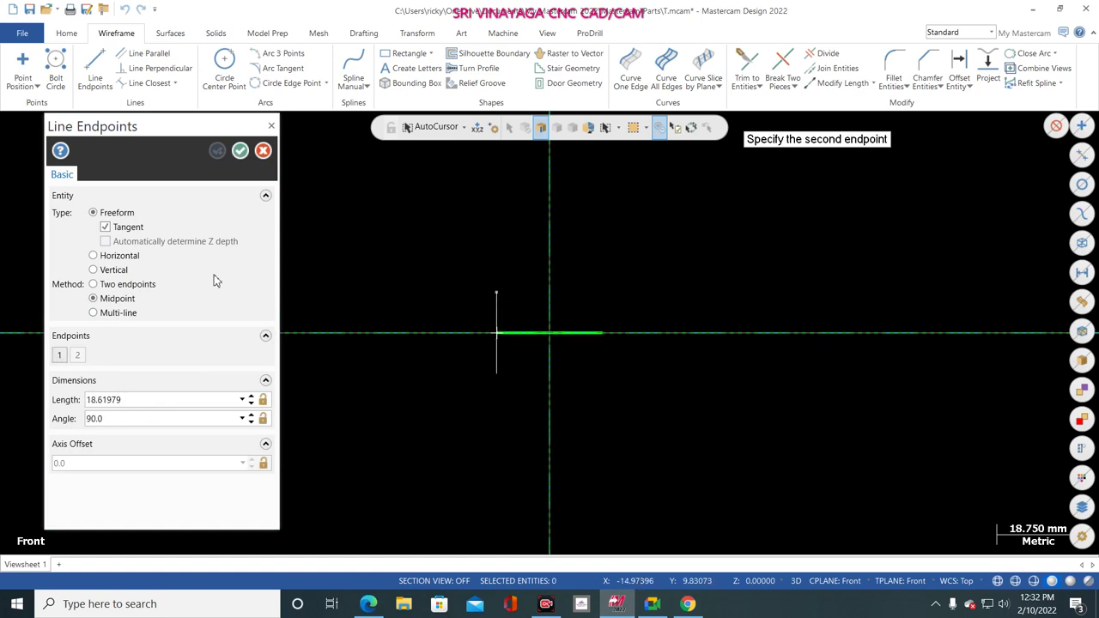
click(125, 285)
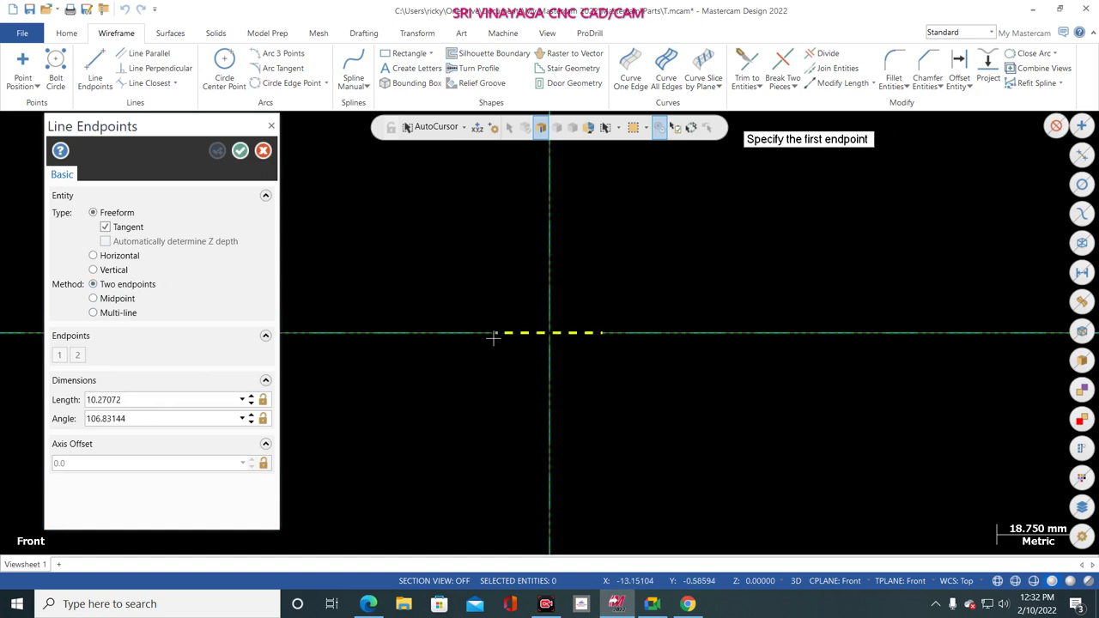
click(496, 331)
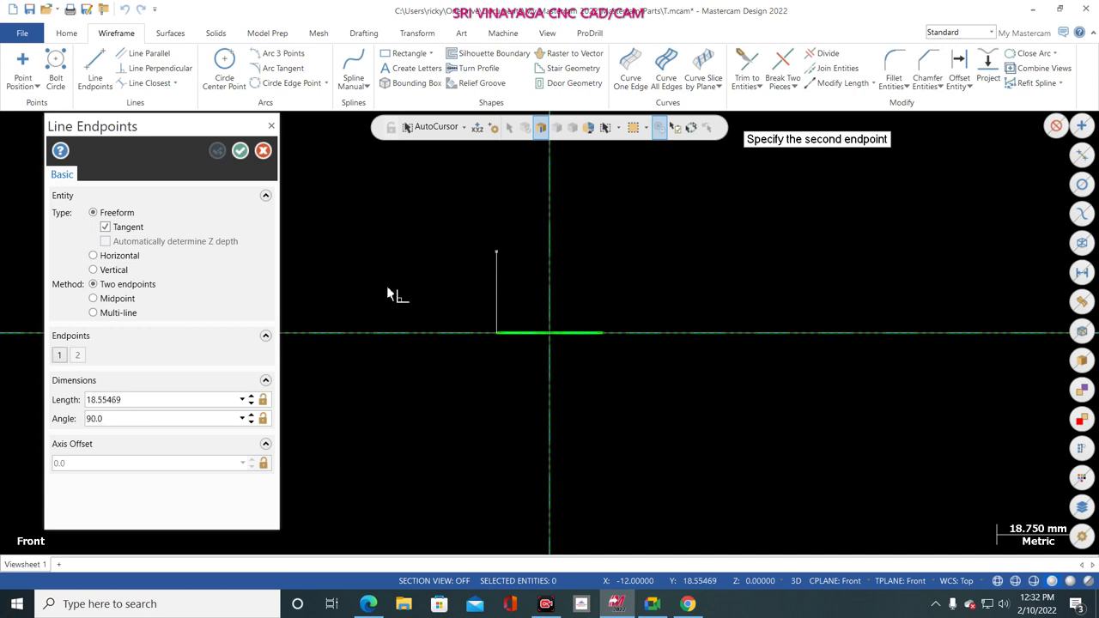
click(145, 403)
text(6)
key(Return)
click(145, 418)
text(60)
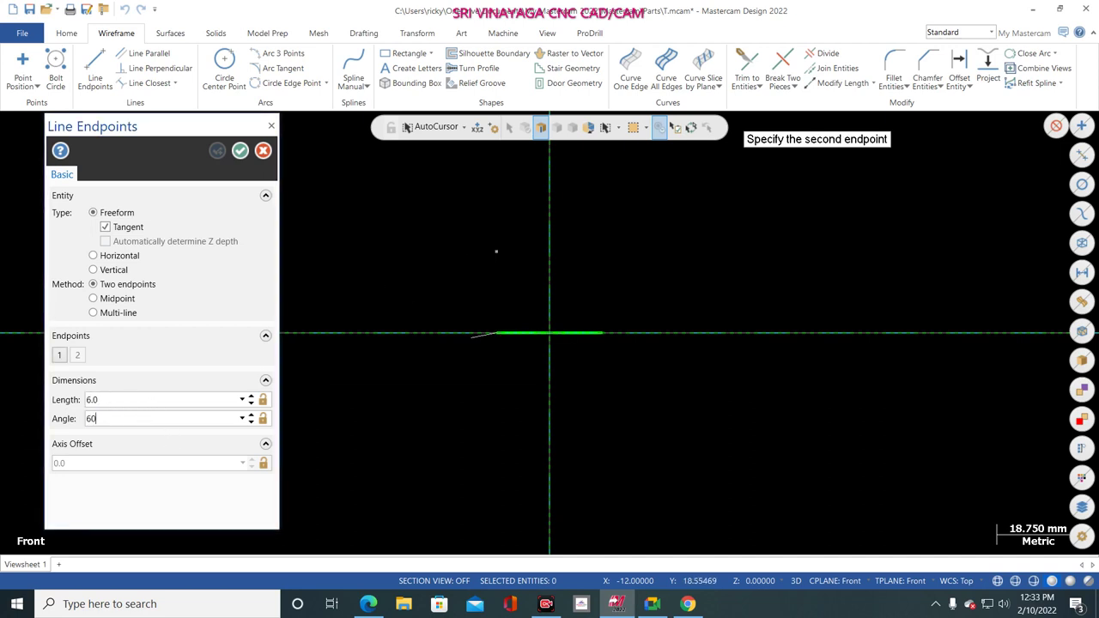
key(Return)
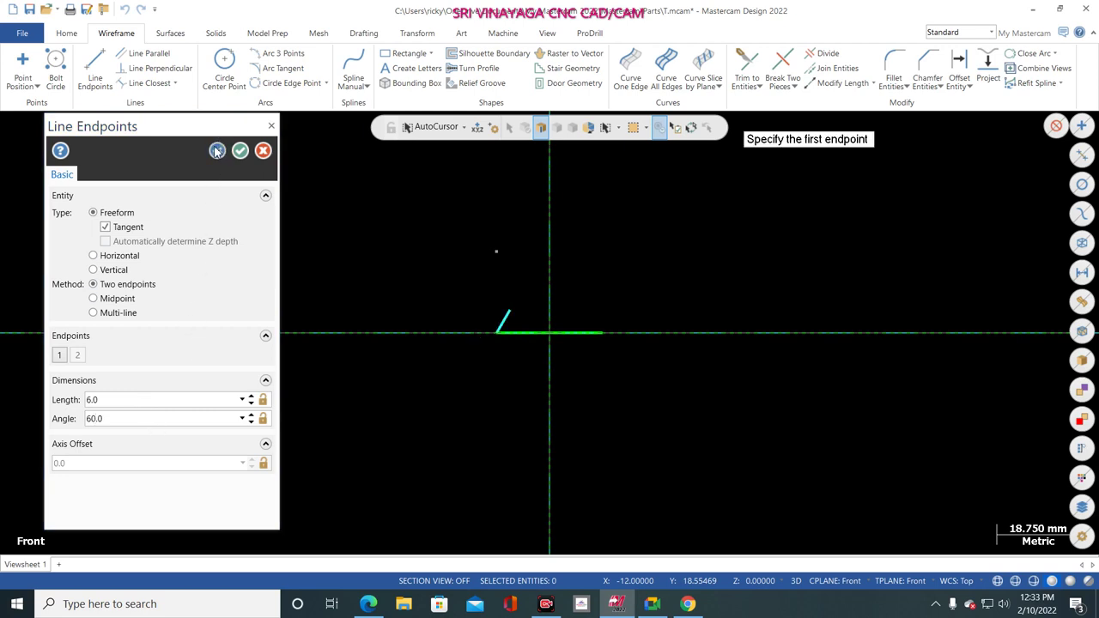
click(217, 151)
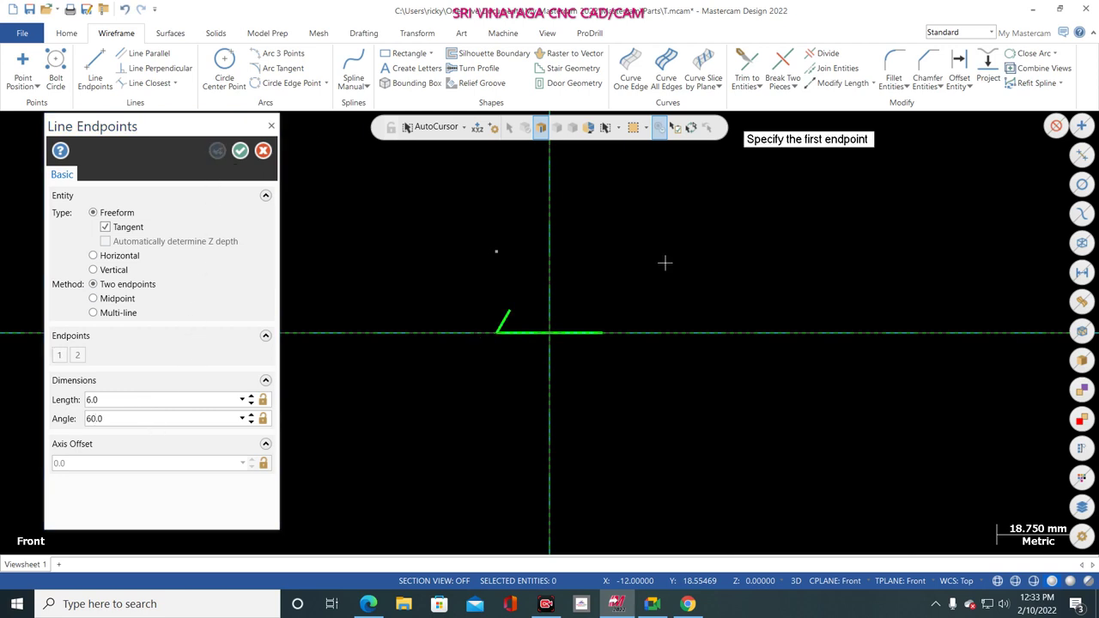
- Add the 120° side line rising from the base line's right end
click(604, 331)
double_click(153, 401)
text(60)
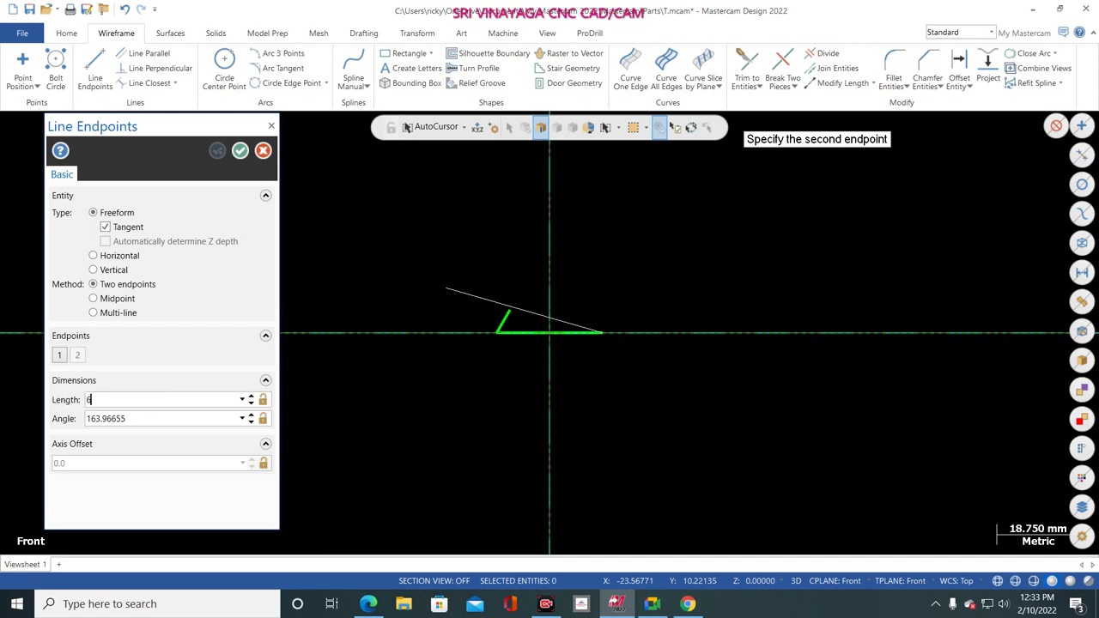
double_click(153, 415)
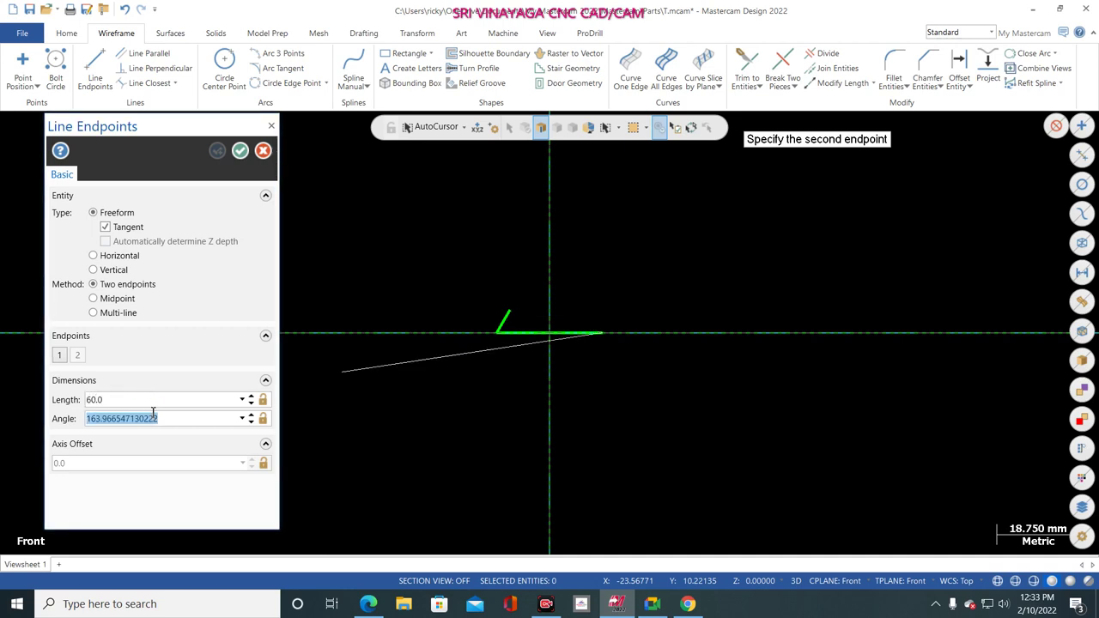
text(120)
key(Return)
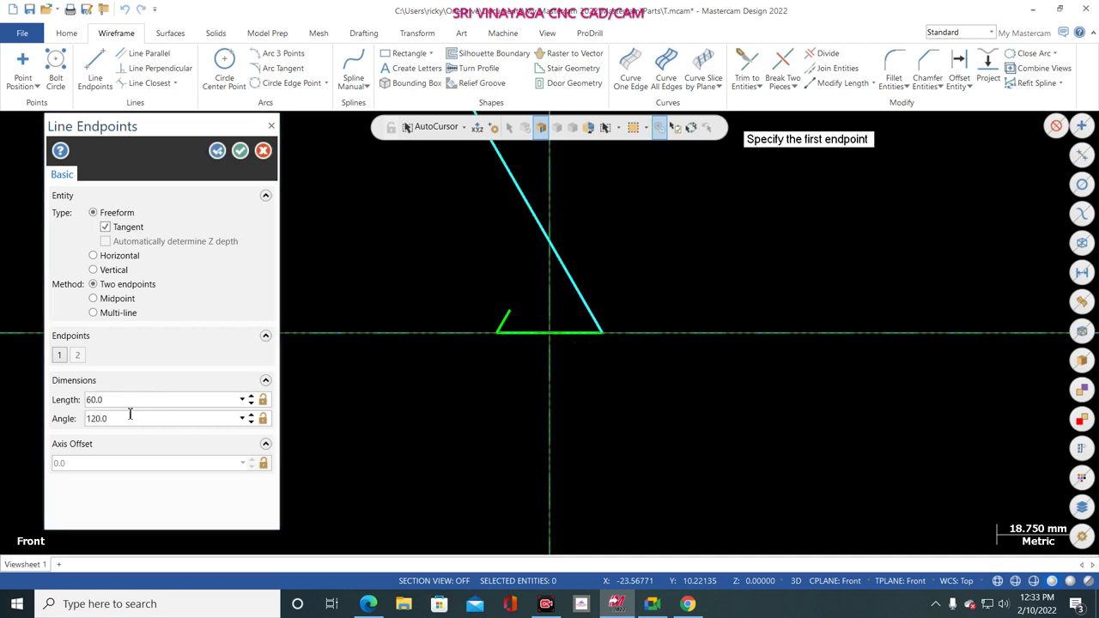
double_click(130, 401)
text(20)
key(Return)
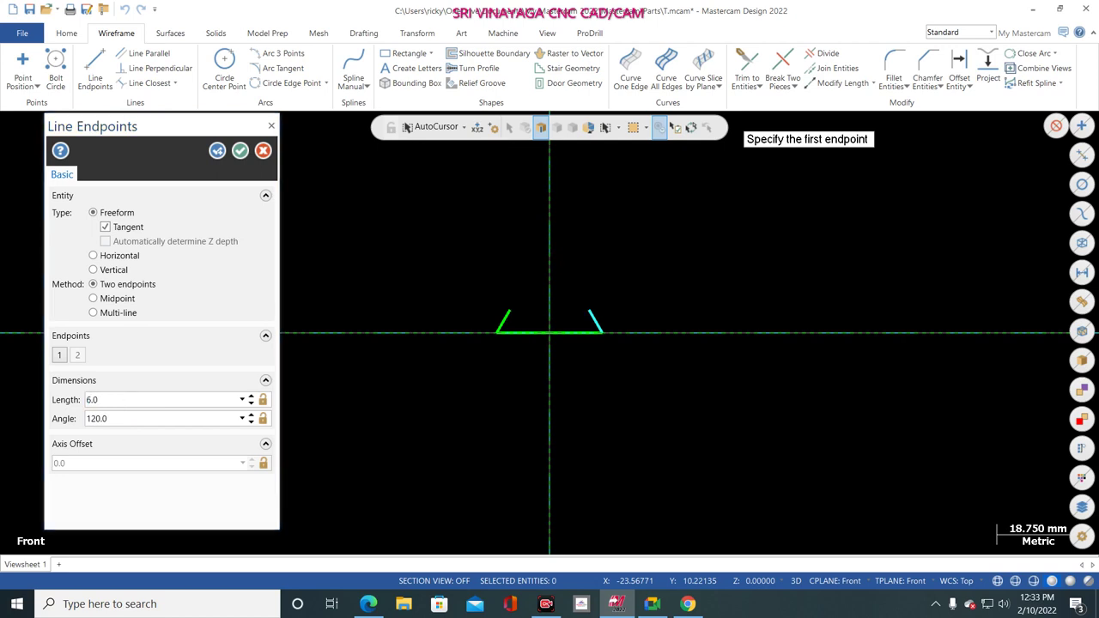
click(239, 151)
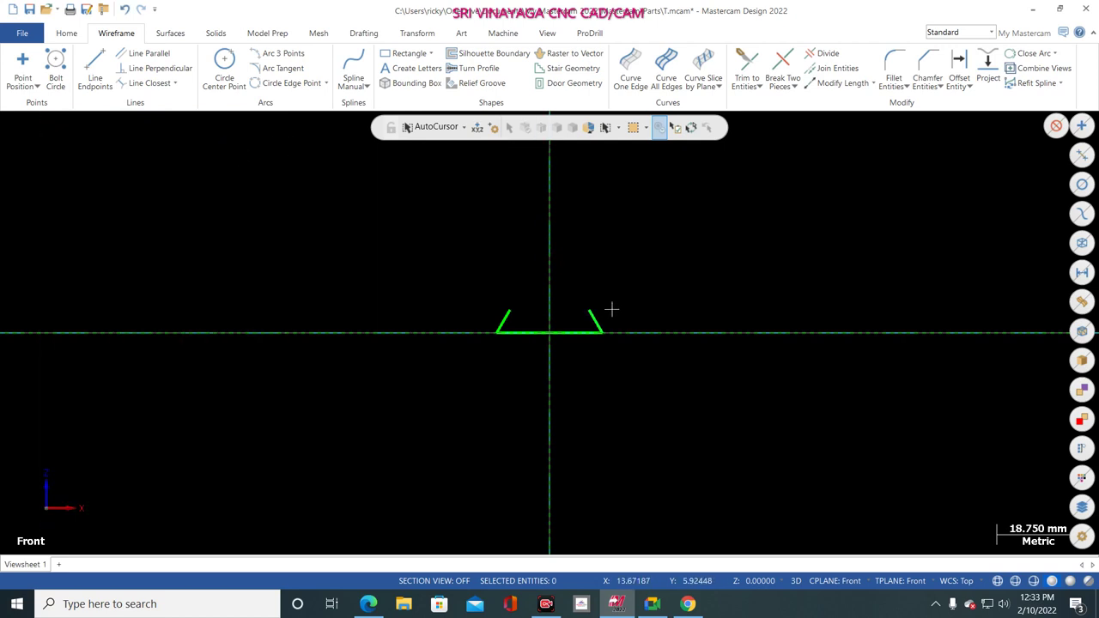
scroll(610, 309, up, 2)
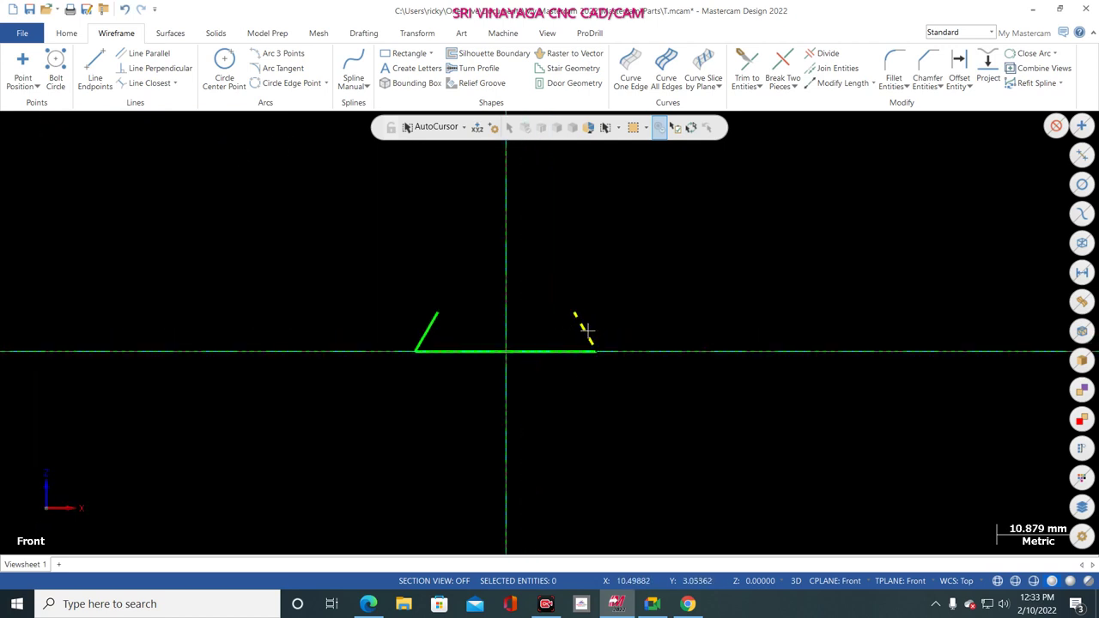
click(581, 604)
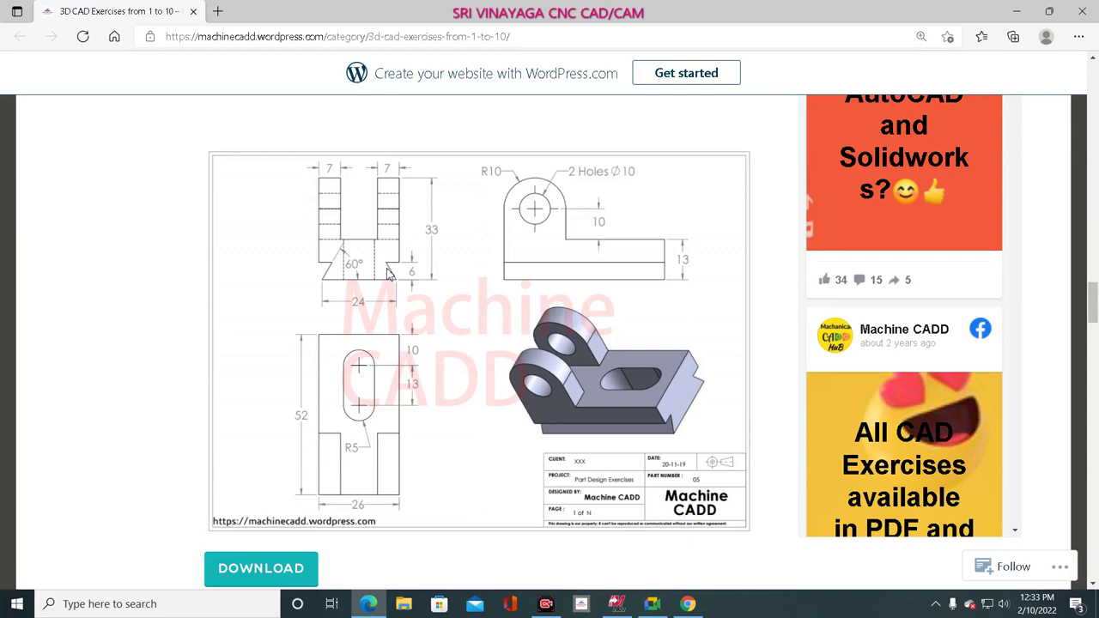
click(617, 603)
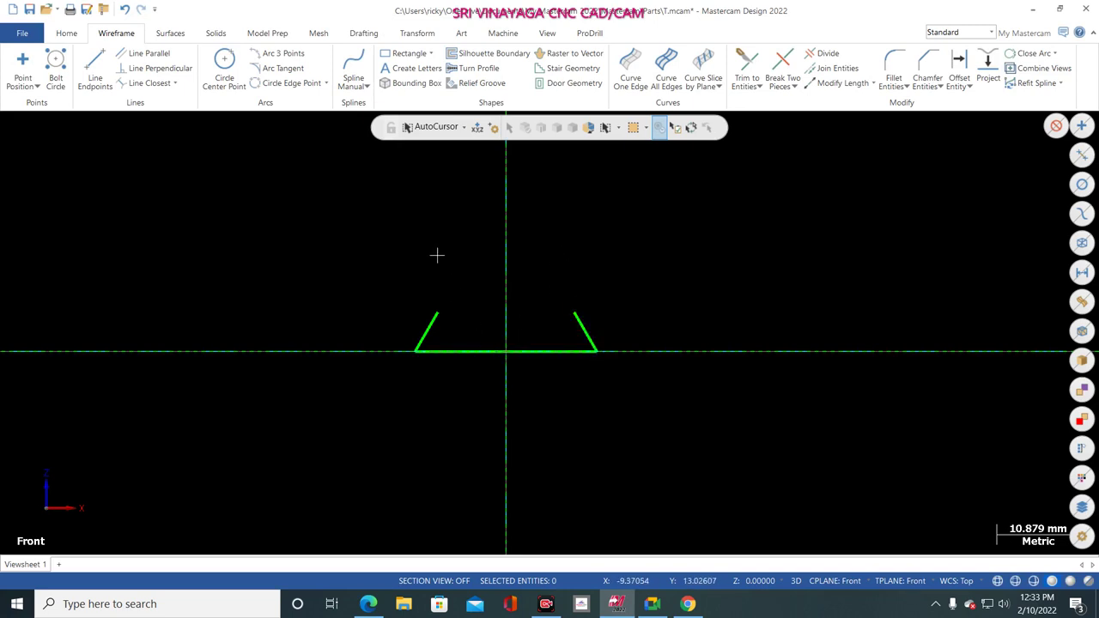
click(587, 605)
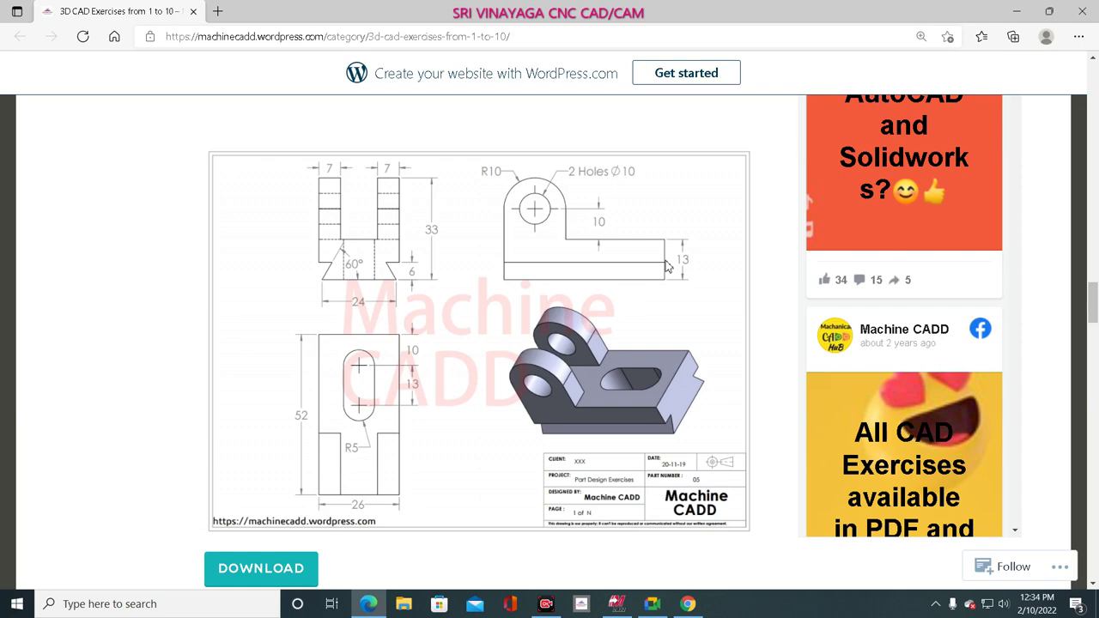
- Draw a 7 mm vertical line at 90° starting from the origin
click(617, 604)
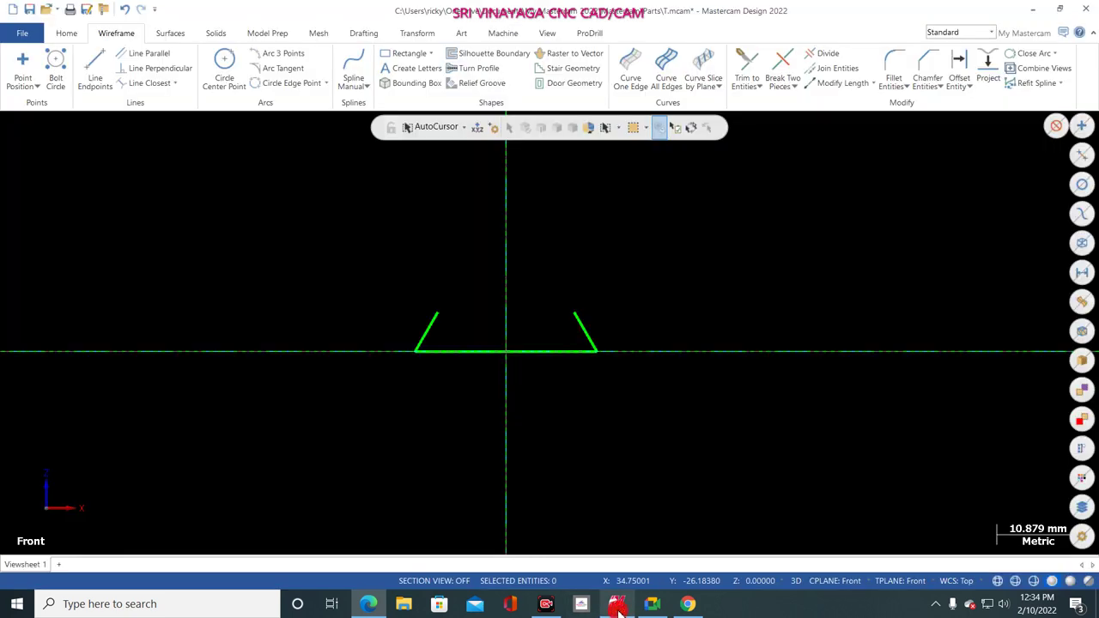
click(95, 71)
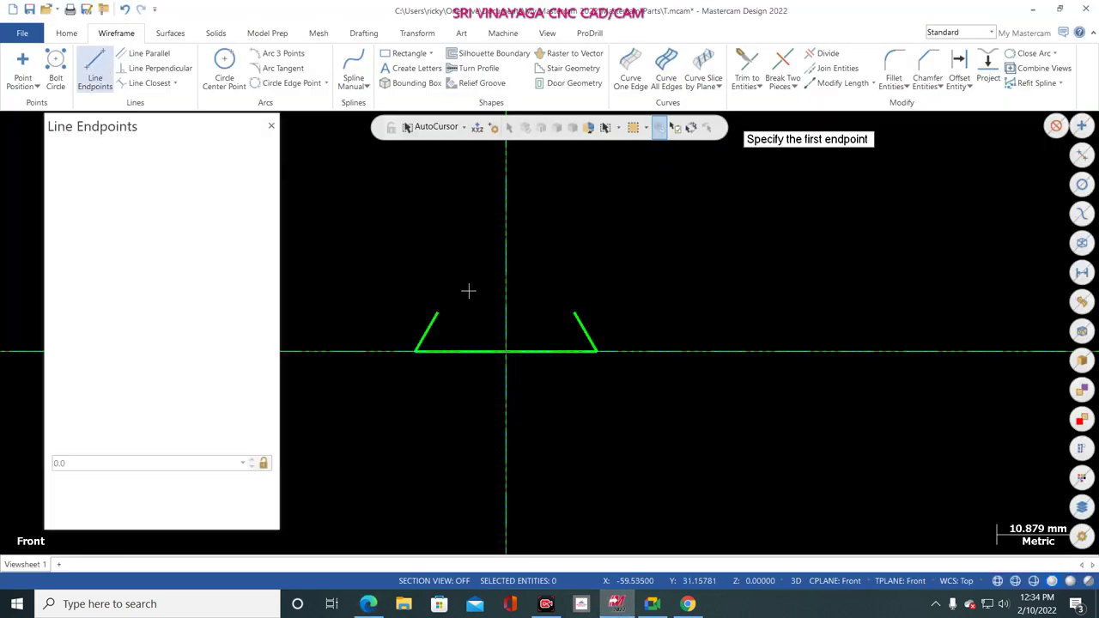
click(506, 352)
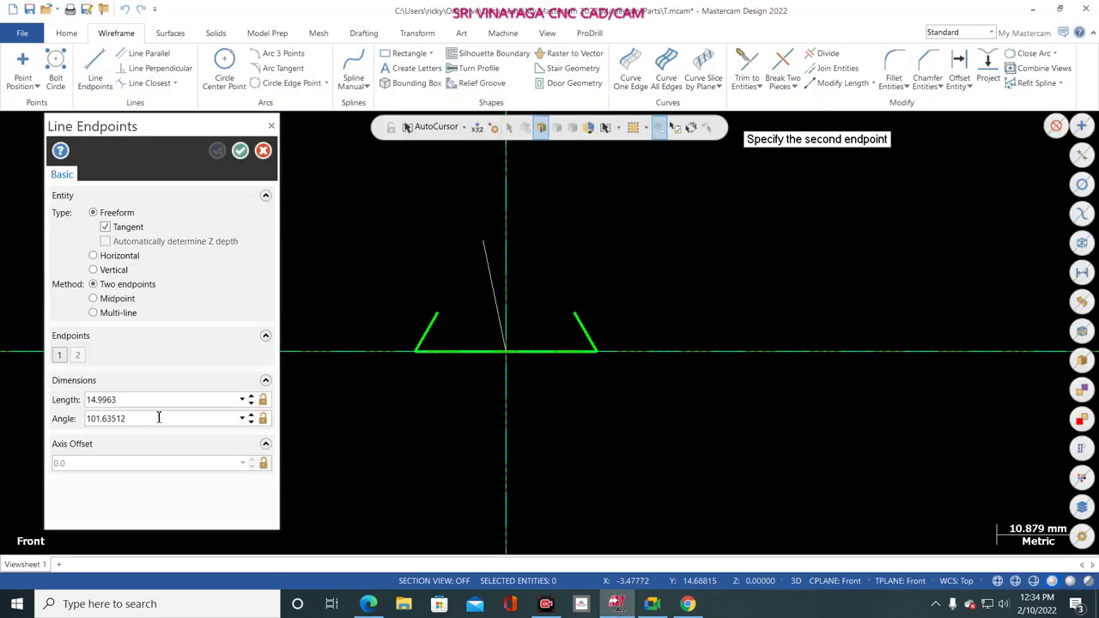
click(127, 400)
text(7)
key(Return)
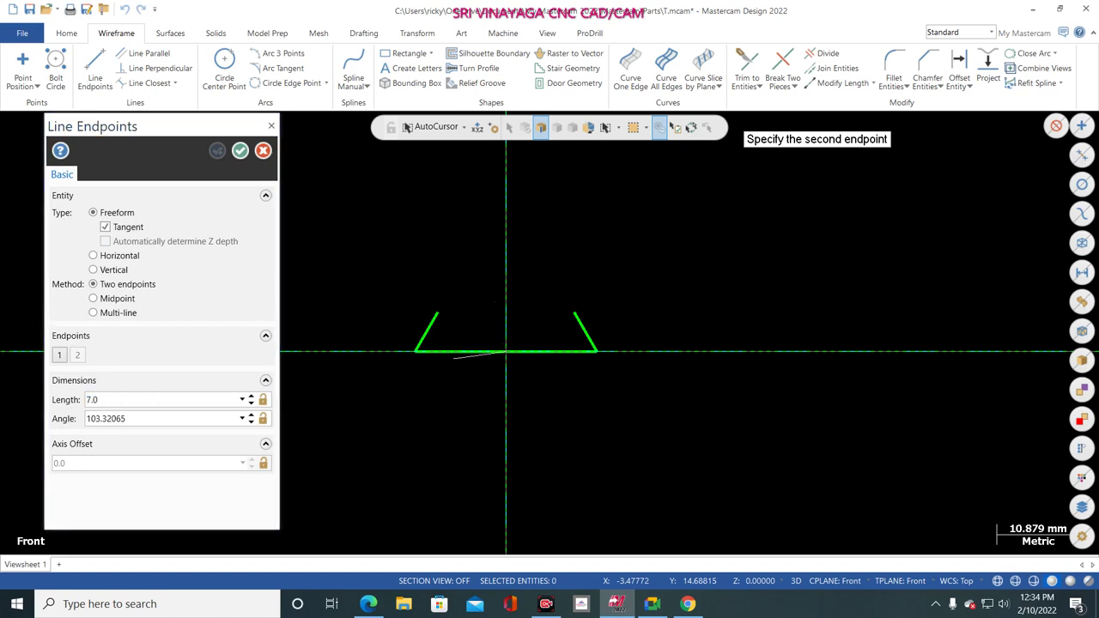
click(133, 419)
text(90)
key(Return)
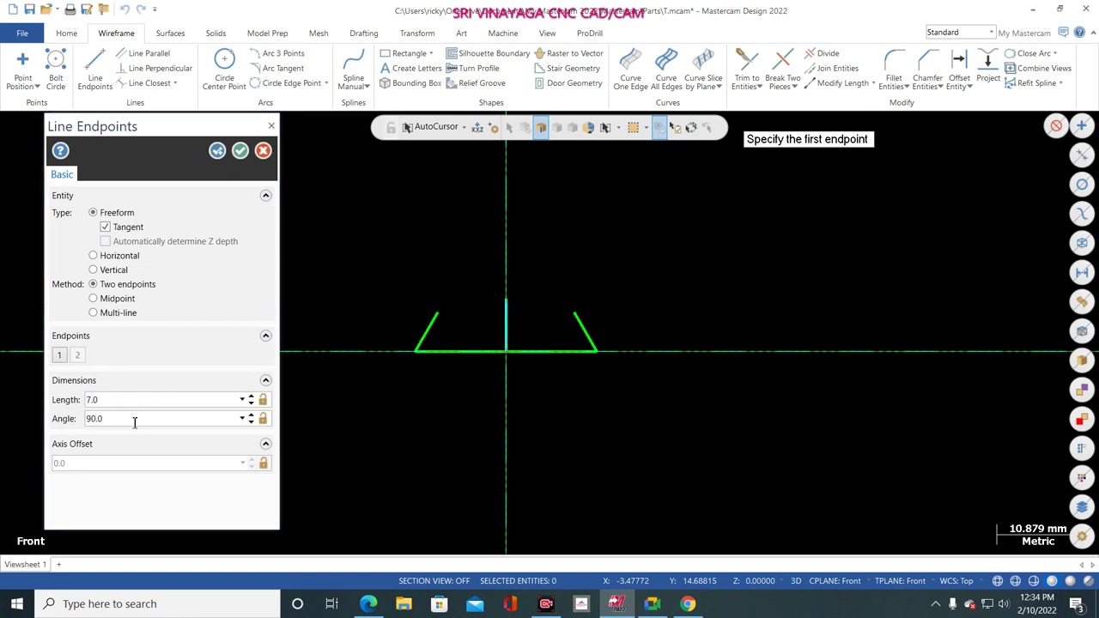
click(240, 152)
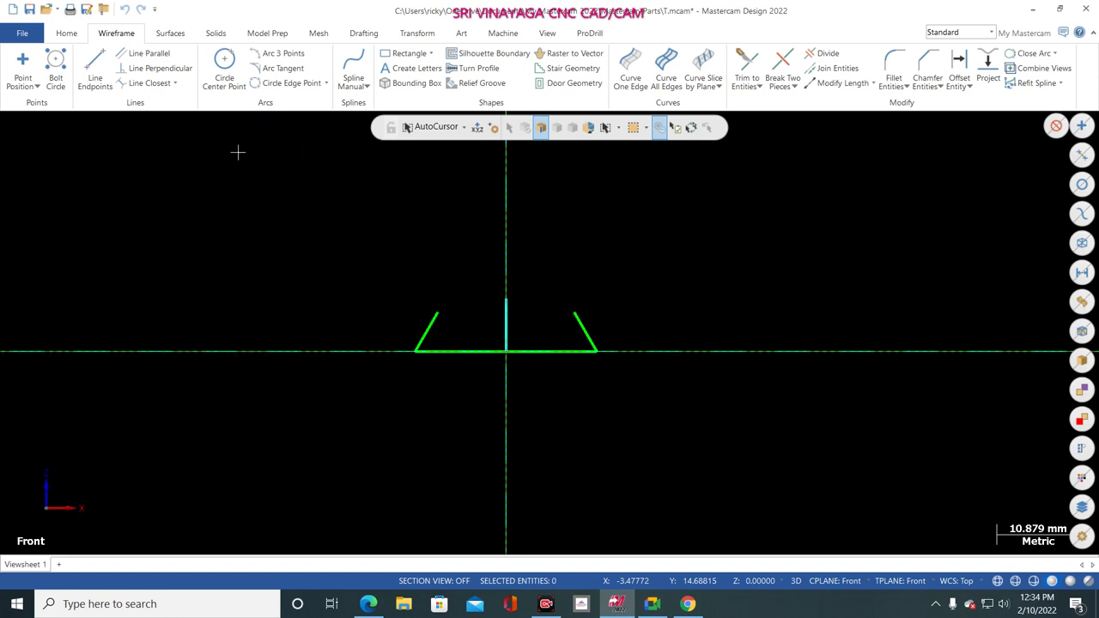
click(580, 603)
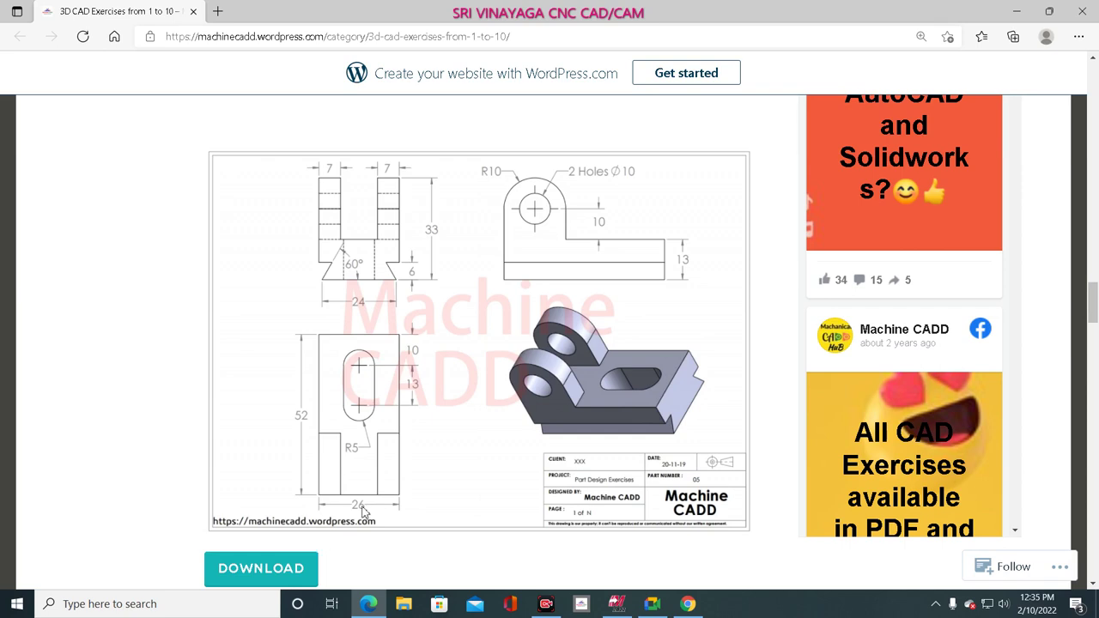
- Draw a 26 mm horizontal line at 0° centred on the vertical line's top
click(617, 603)
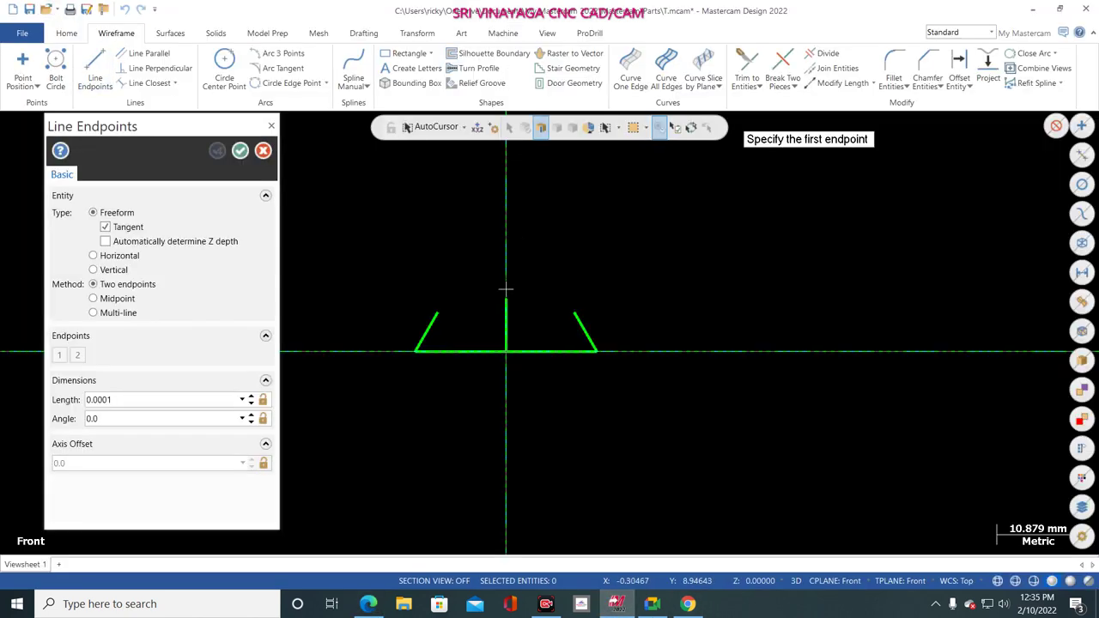
click(506, 298)
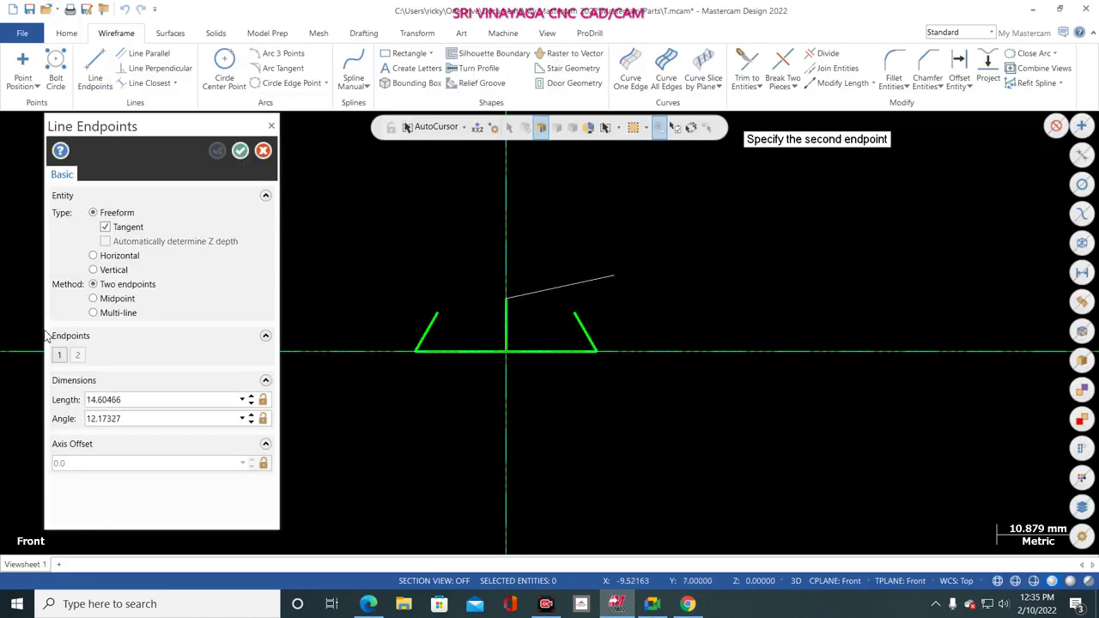
click(103, 297)
click(133, 401)
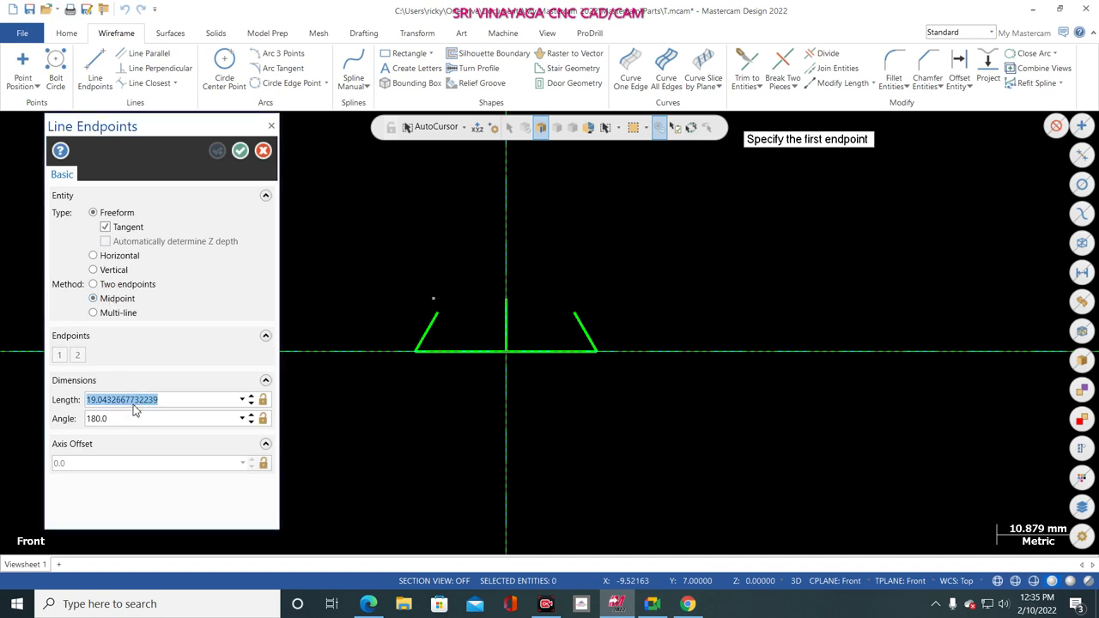
text(26)
key(Return)
click(126, 417)
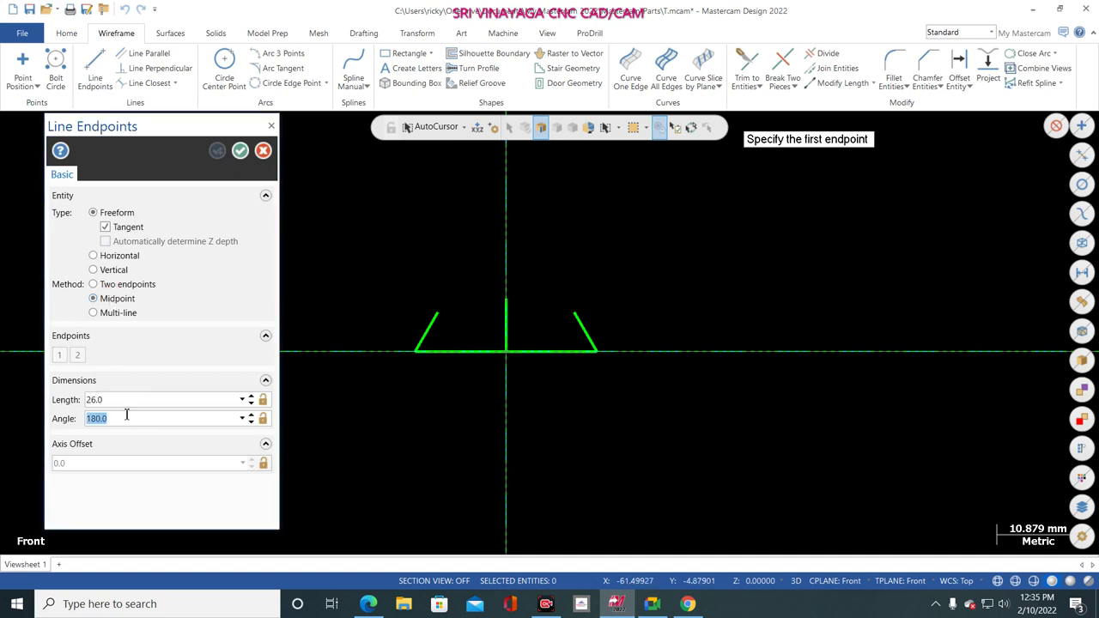
text(0)
key(Return)
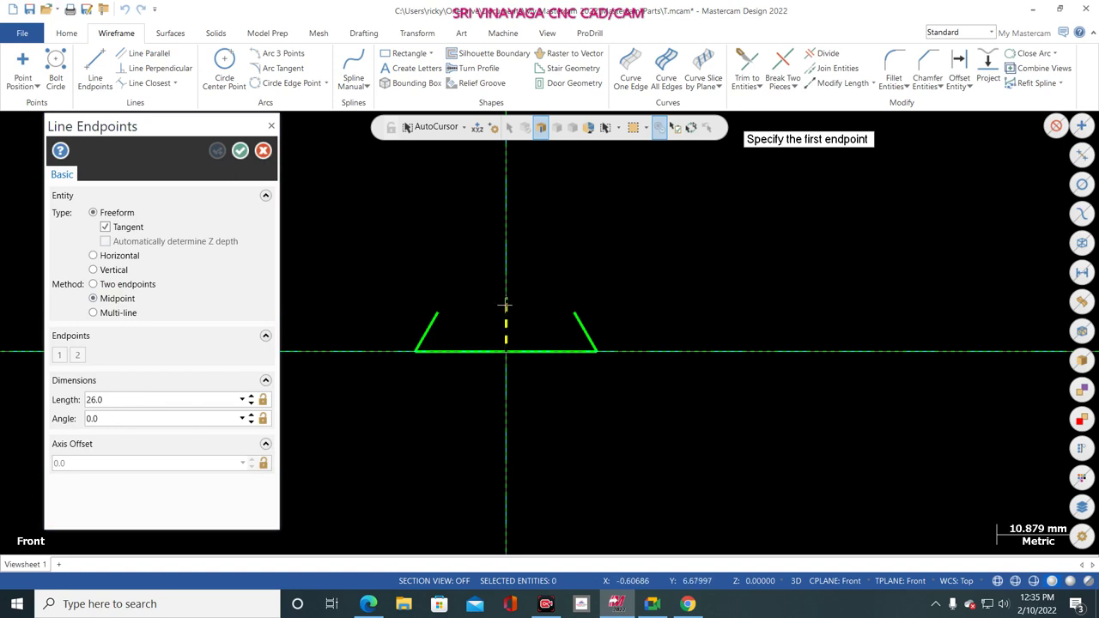
click(508, 300)
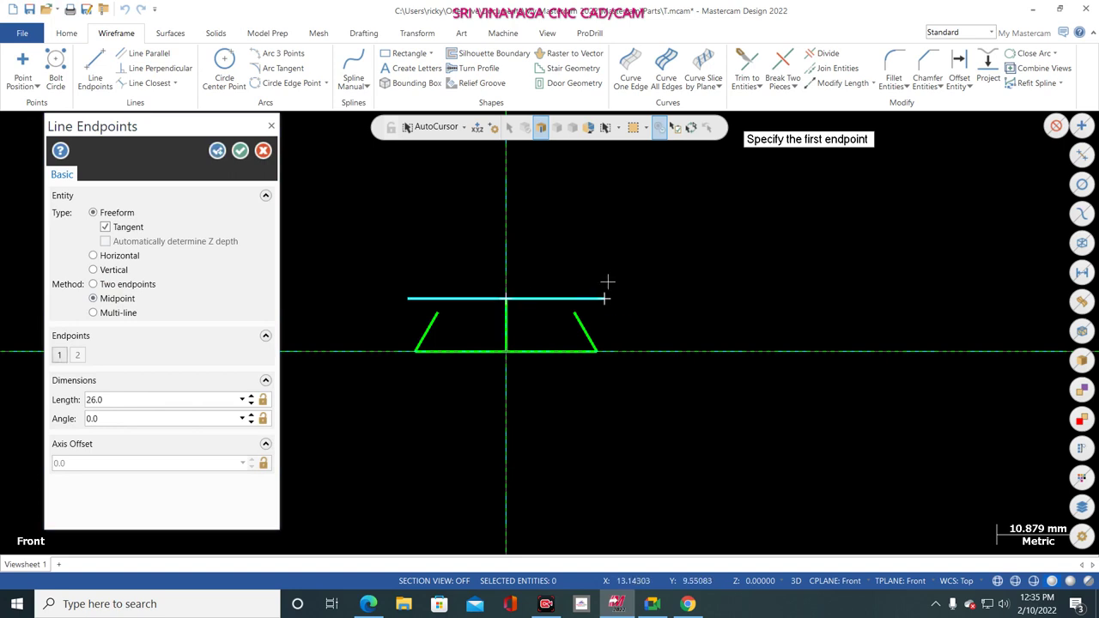
click(240, 151)
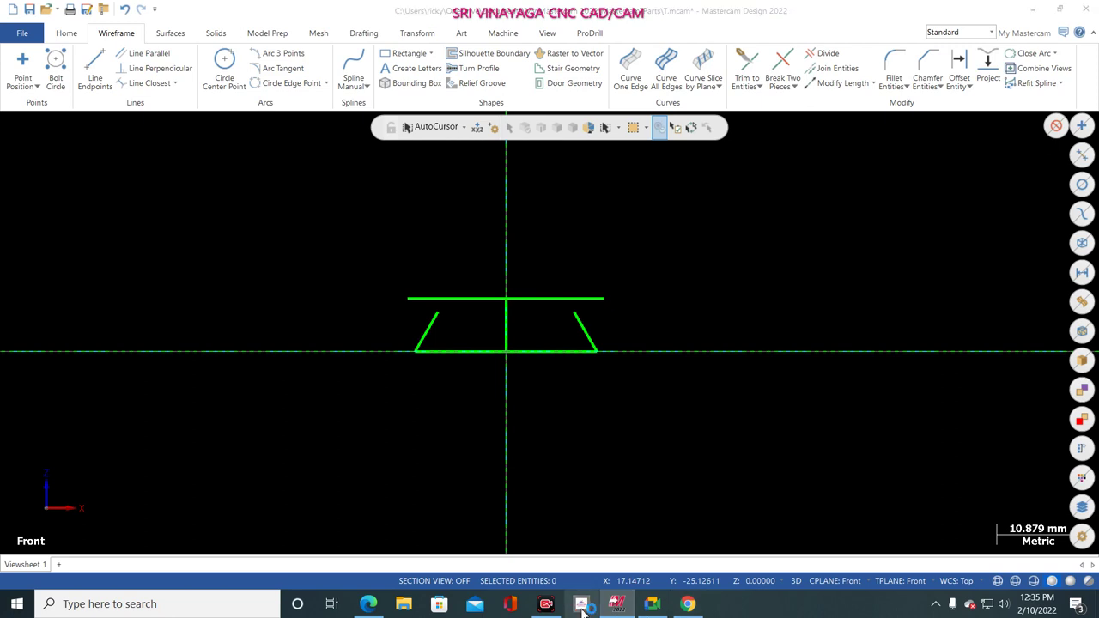
key(alt+Tab)
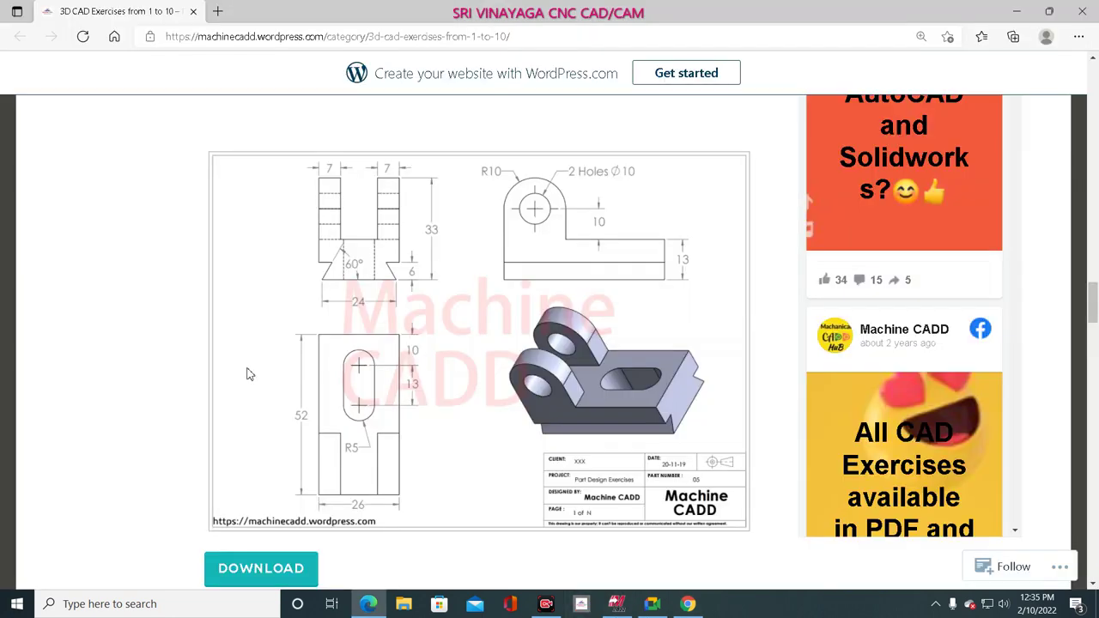
- Delete the vertical centre line and the 26 mm top line
click(616, 603)
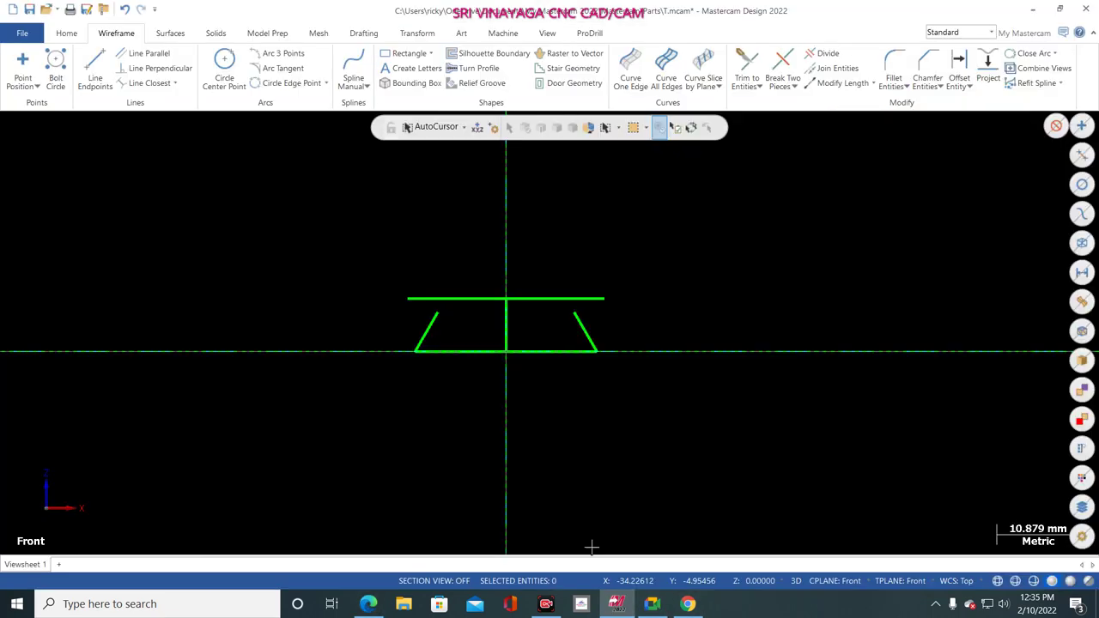
click(503, 318)
click(504, 318)
click(491, 298)
key(Delete)
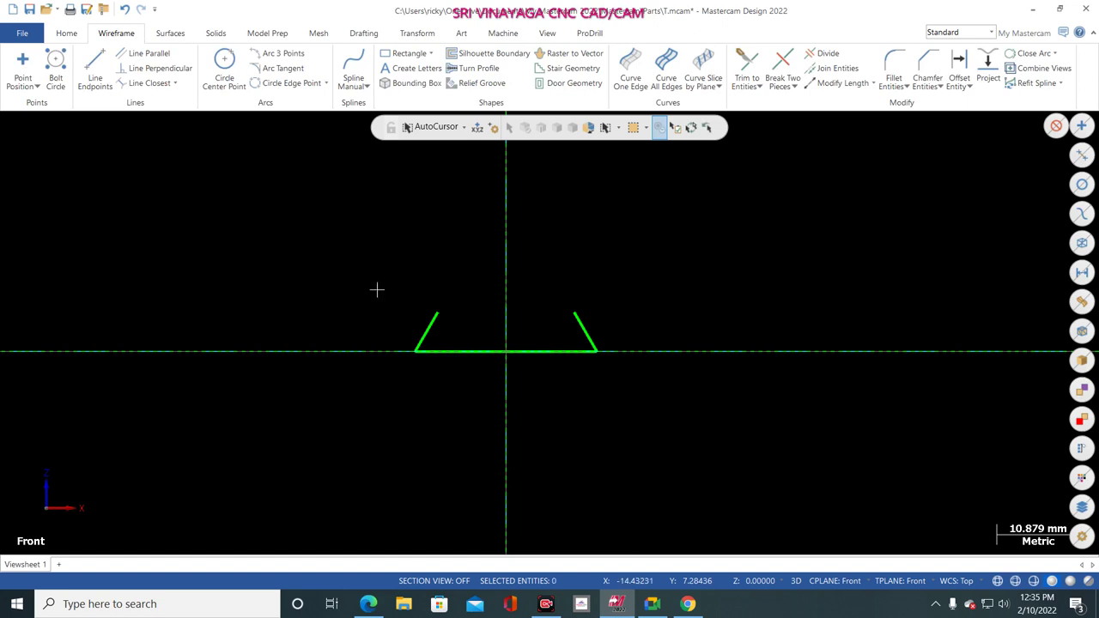
click(93, 79)
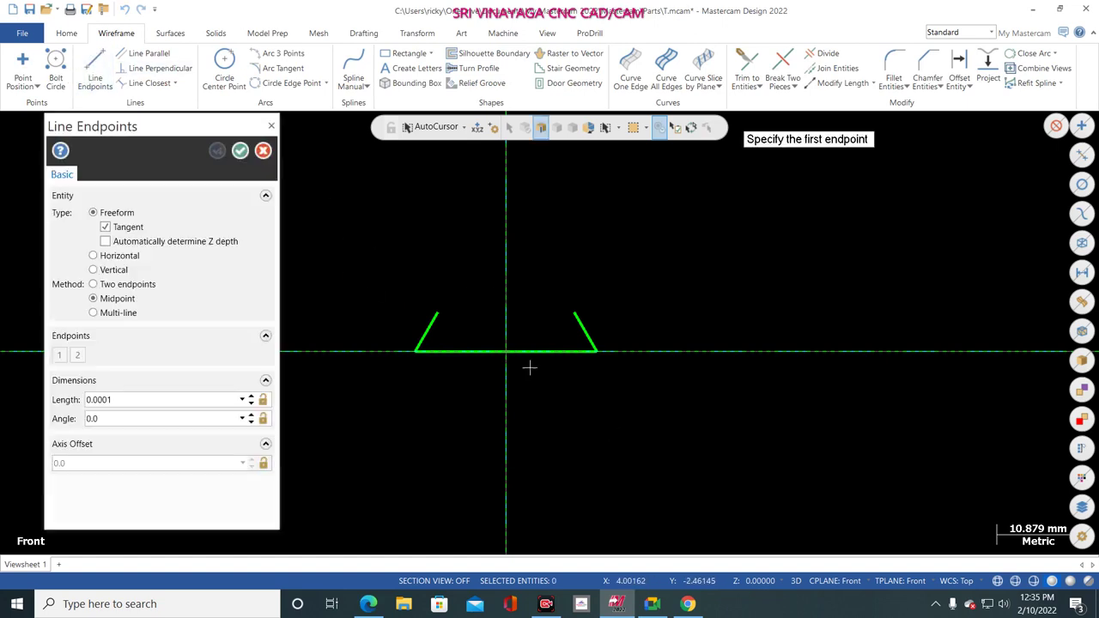
- Switch Line Endpoints to Two endpoints and begin a line at the base line's midpoint
click(506, 350)
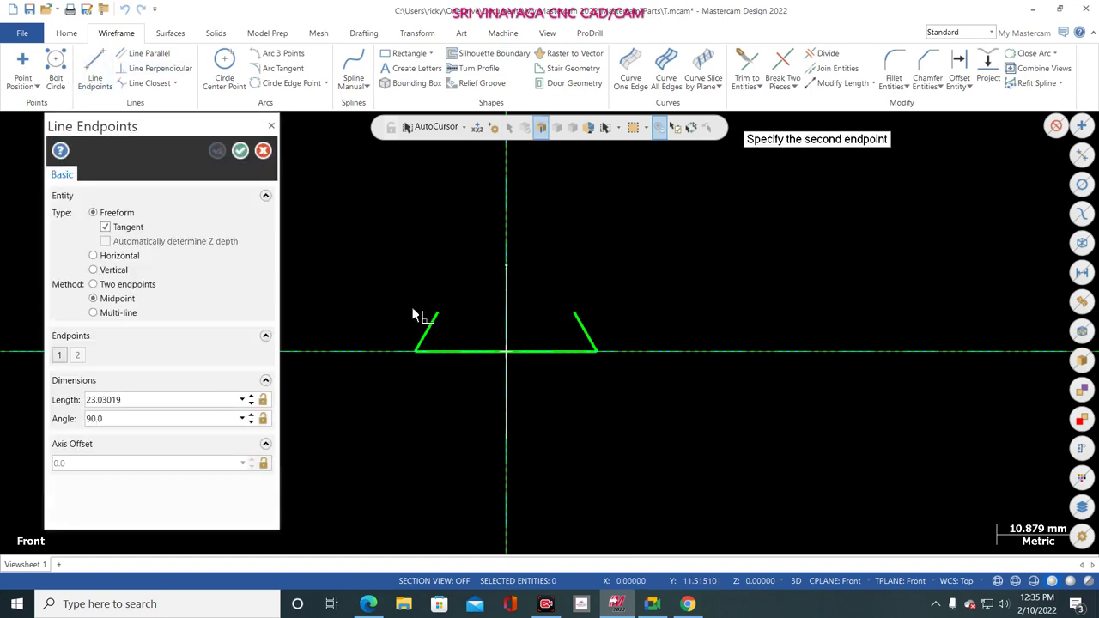
click(188, 400)
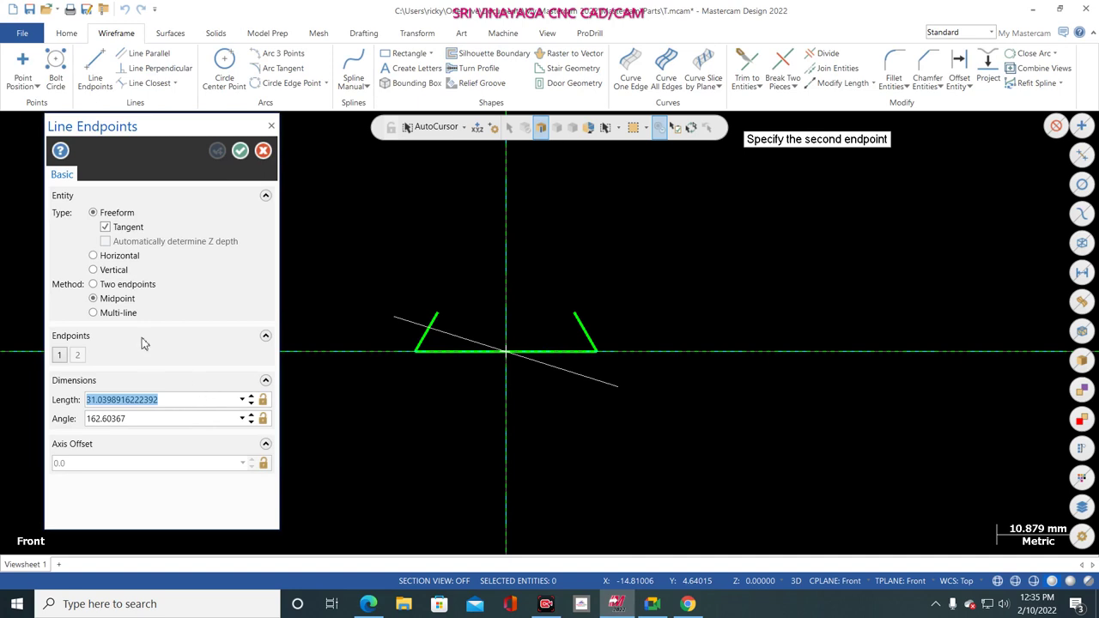
click(145, 287)
click(138, 401)
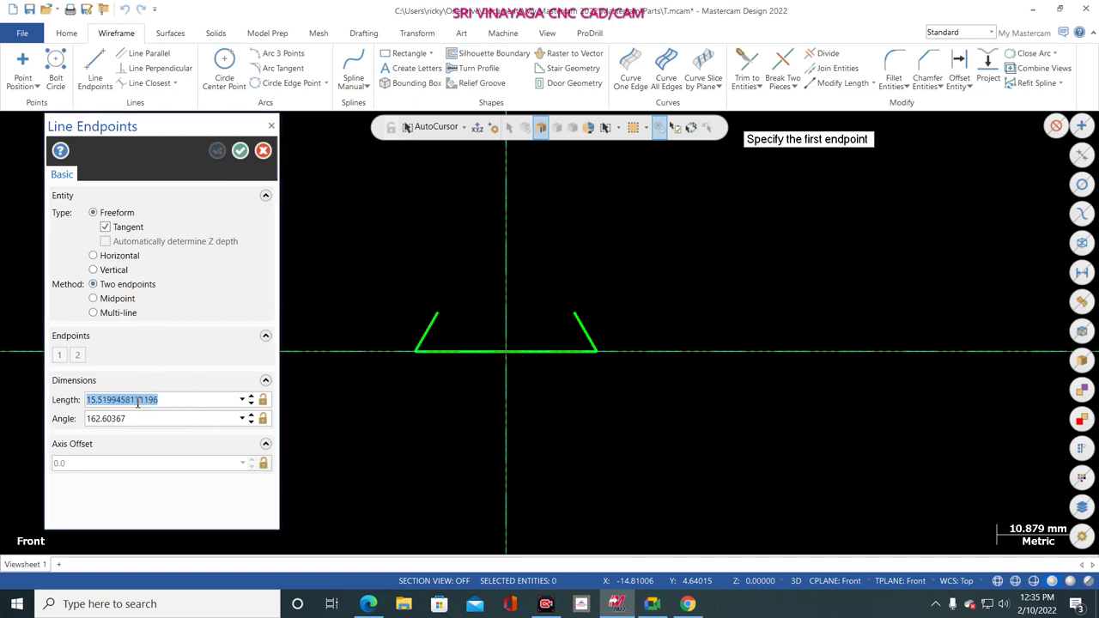
text(13.5)
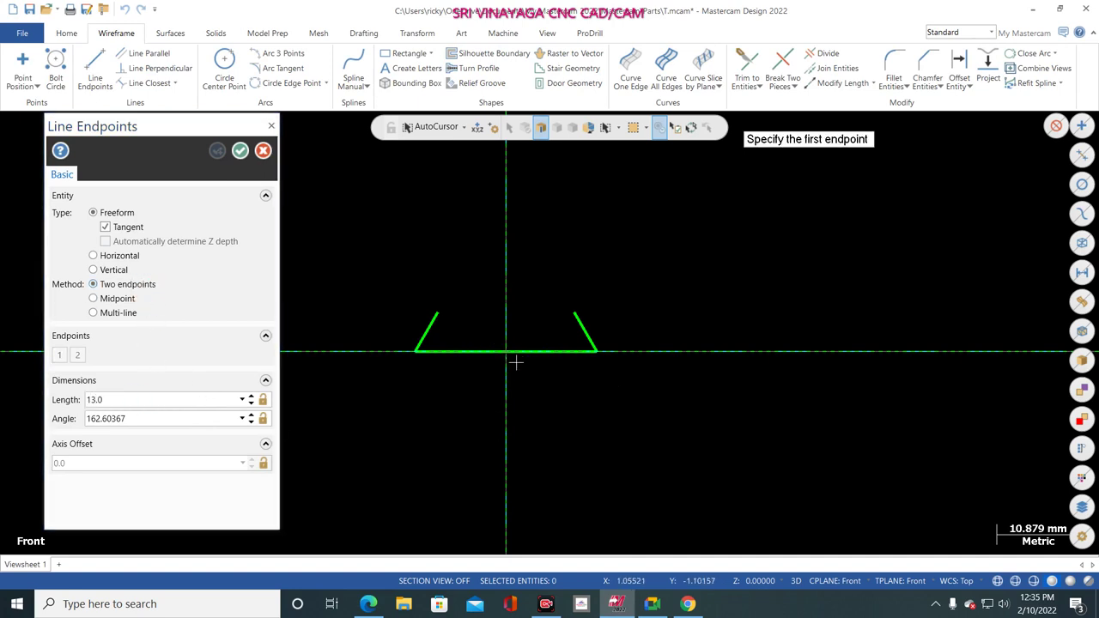
- Draw the line from the base line centre with length 13 and angle 90°
click(509, 350)
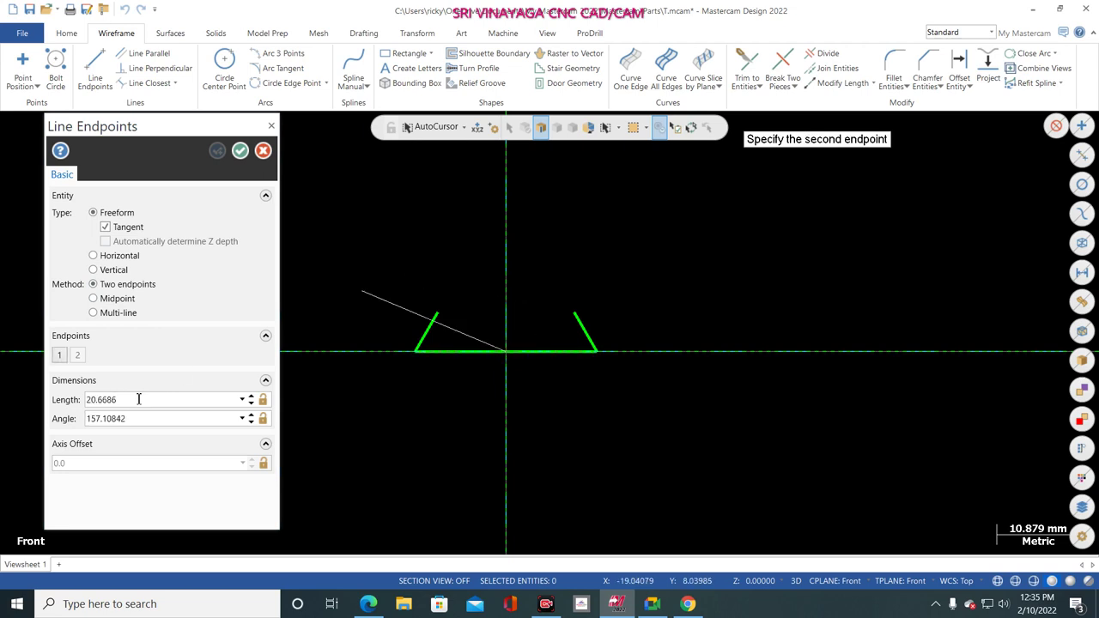
click(170, 401)
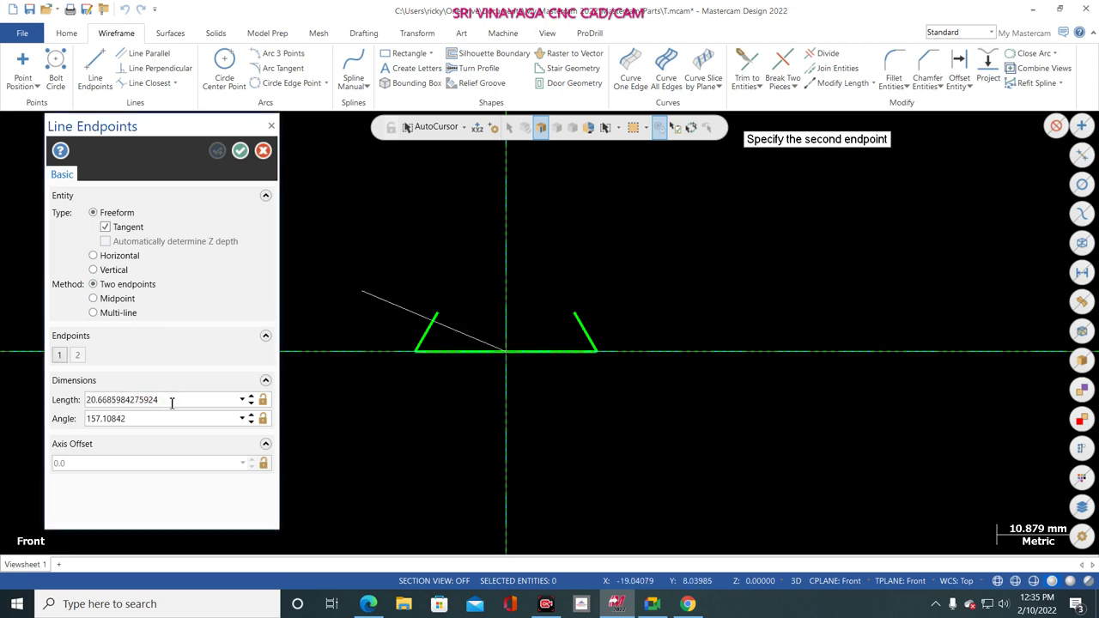
key(BackSpace)
key(BackSpace)
key(BackSpace)
key(BackSpace)
key(BackSpace)
key(BackSpace)
key(BackSpace)
key(BackSpace)
key(BackSpace)
key(BackSpace)
key(BackSpace)
key(BackSpace)
key(BackSpace)
key(BackSpace)
text(13)
key(Return)
click(178, 418)
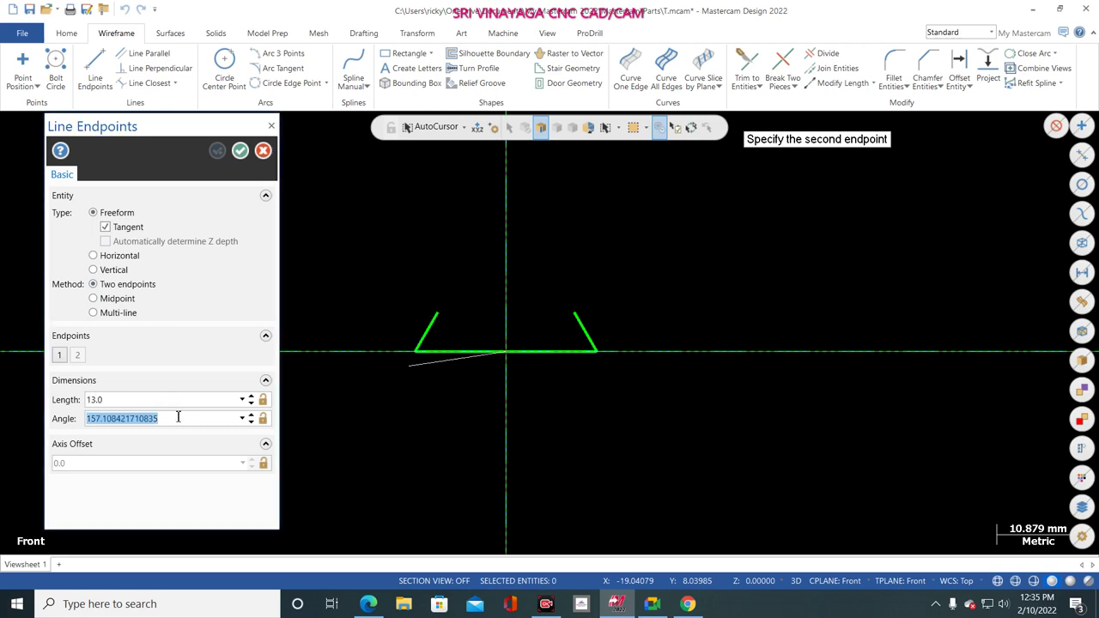
text(90)
key(Return)
click(240, 152)
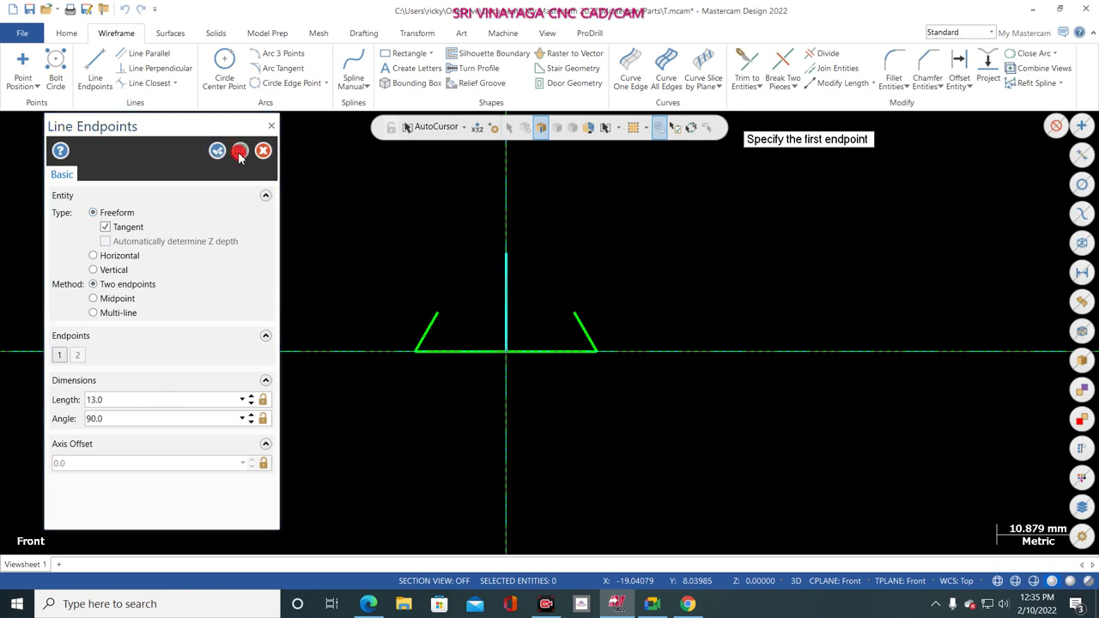
click(95, 67)
- Draw a Midpoint line centred on the vertical line's top, 26 mm long at 0°
click(112, 296)
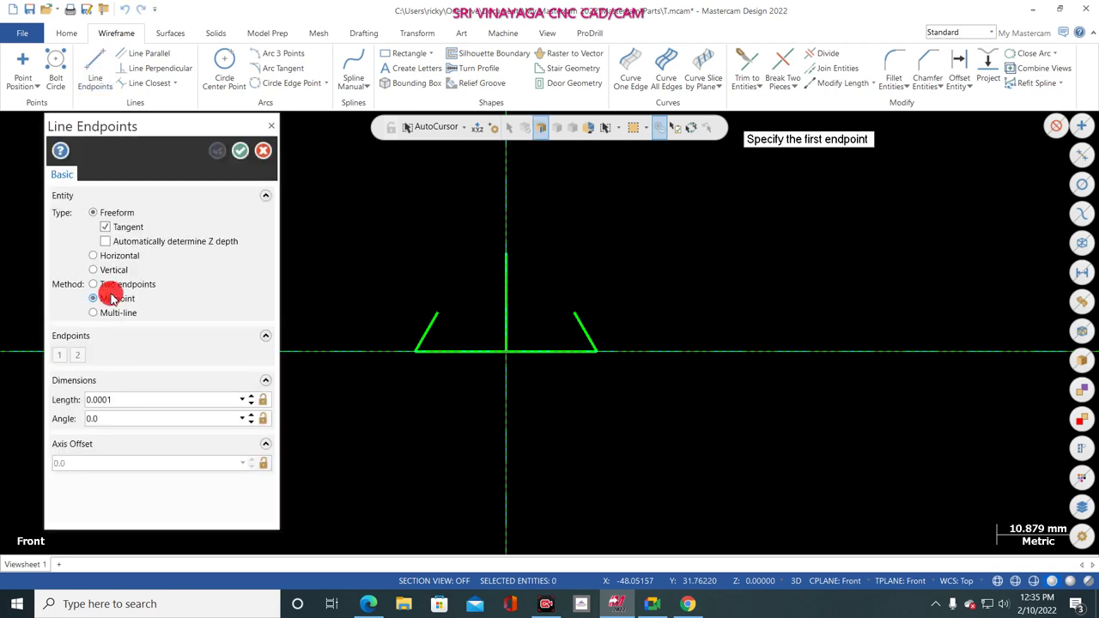
click(508, 254)
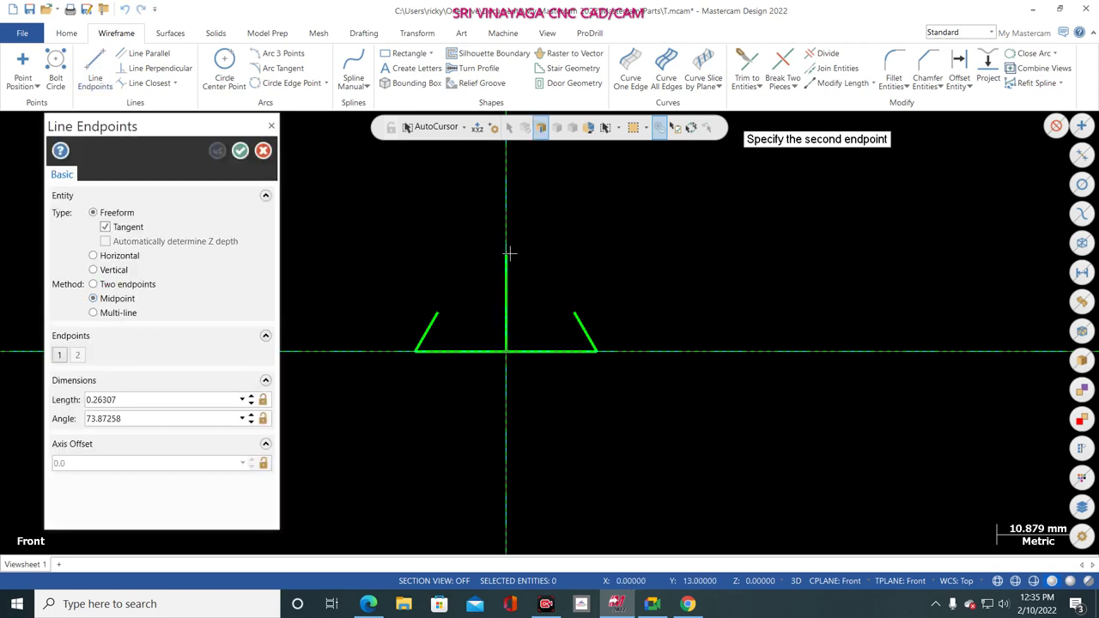
click(580, 606)
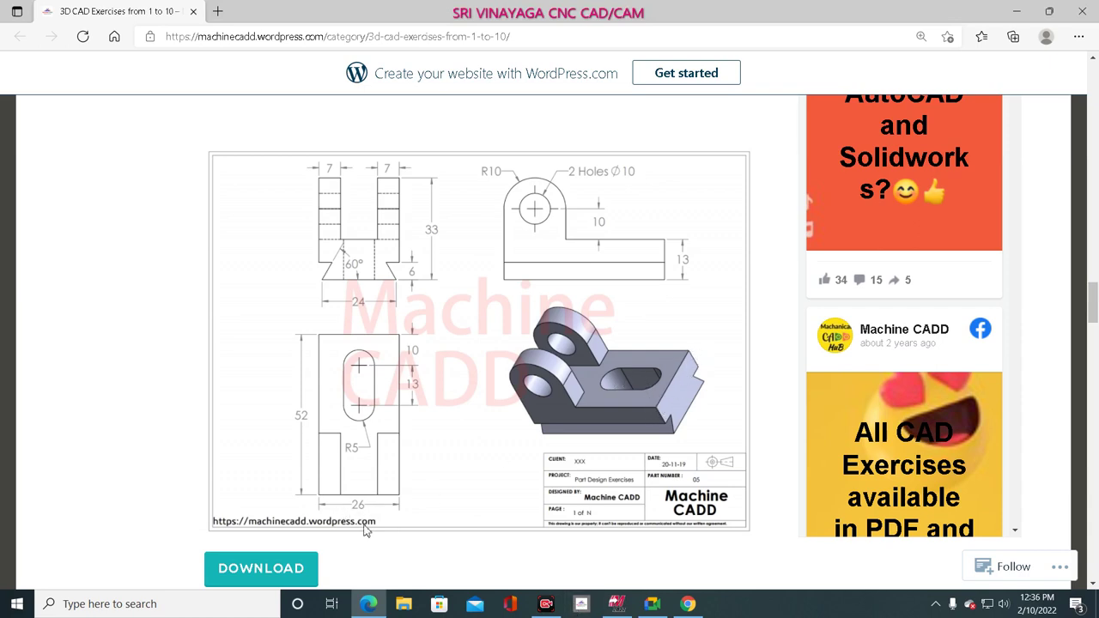
click(616, 603)
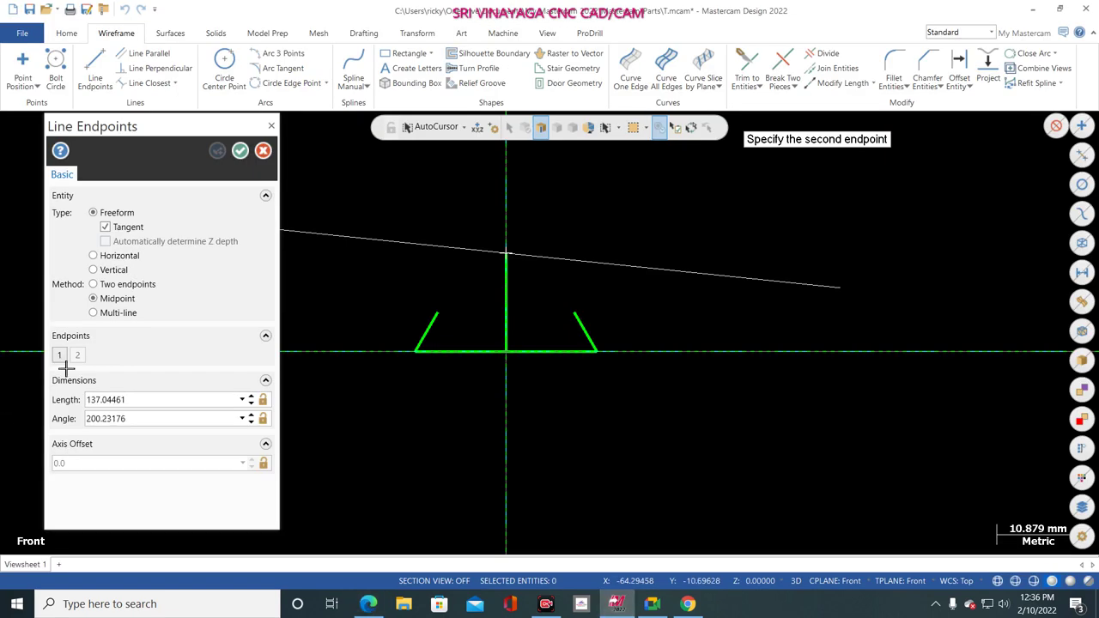
click(133, 400)
text(26)
key(Return)
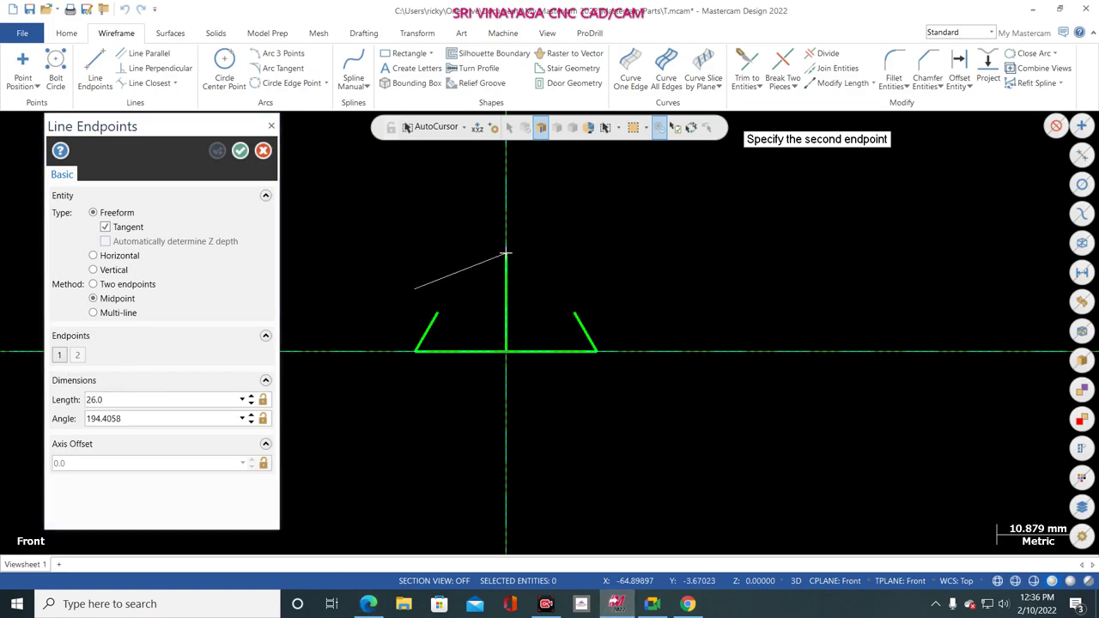
click(151, 421)
text(0)
key(Return)
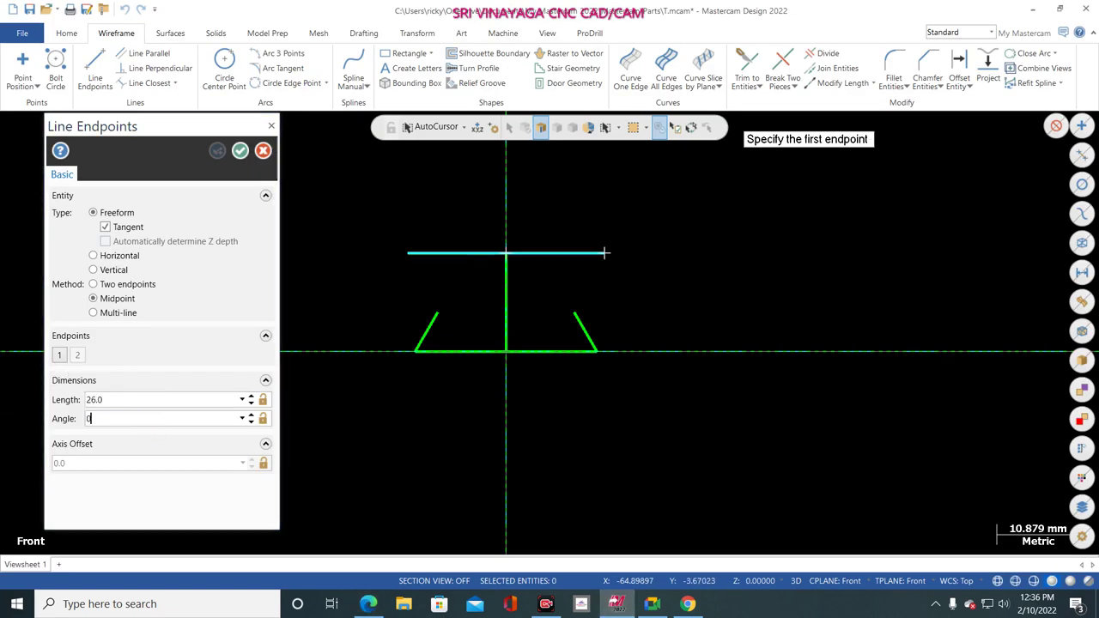
click(242, 152)
- Switch to Edge to view the dovetail bracket exercise drawing
click(582, 603)
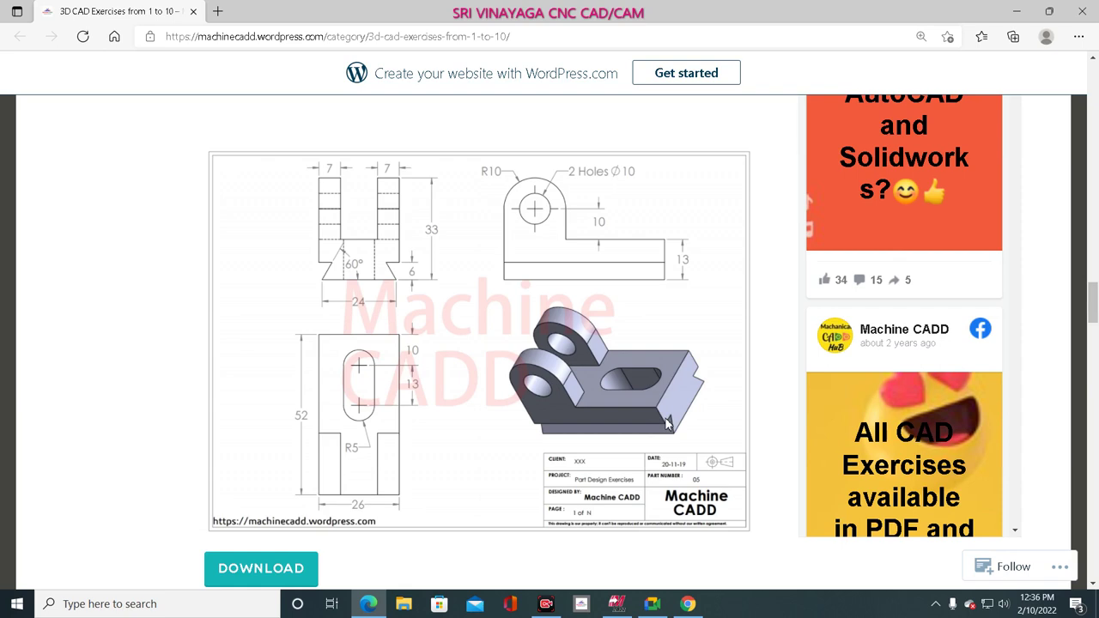
- Draw a horizontal line leftward from the top of the left slanted edge
click(617, 604)
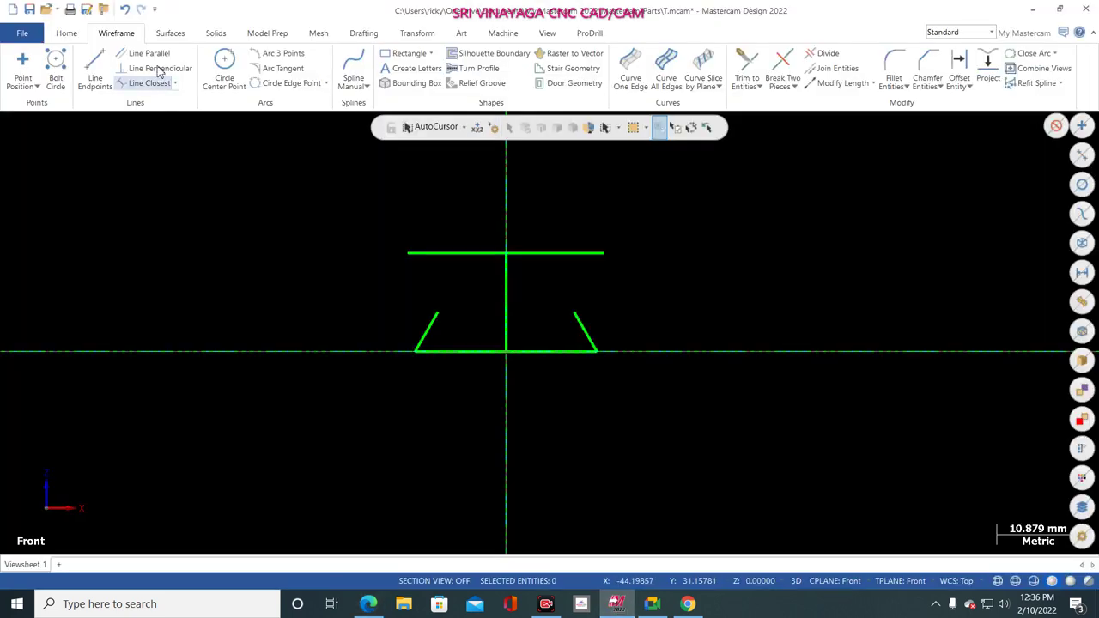
click(95, 69)
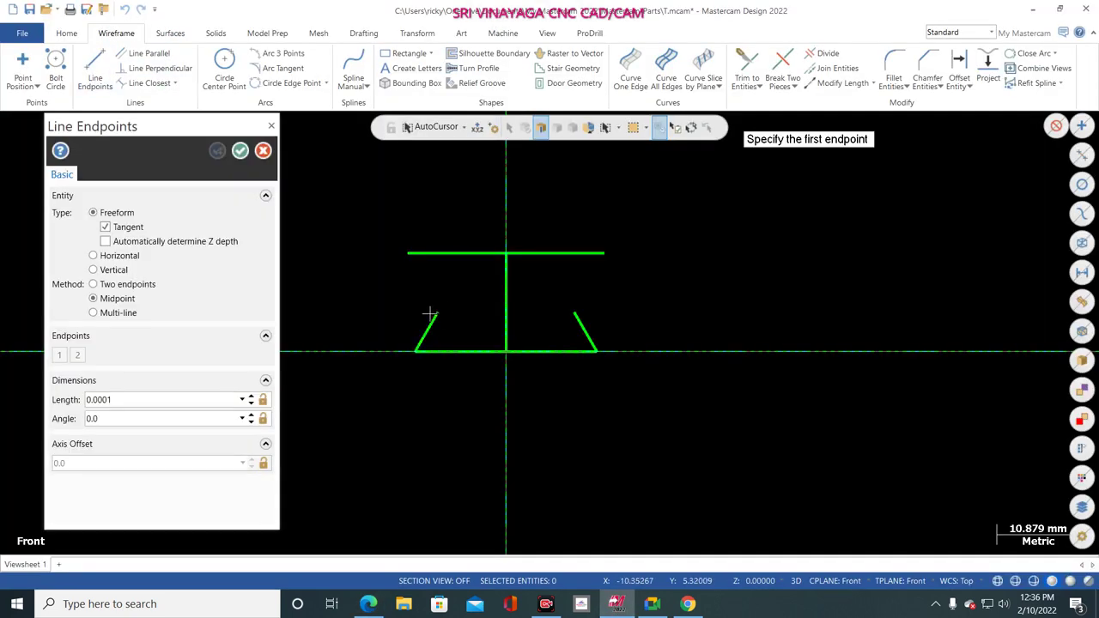
click(437, 313)
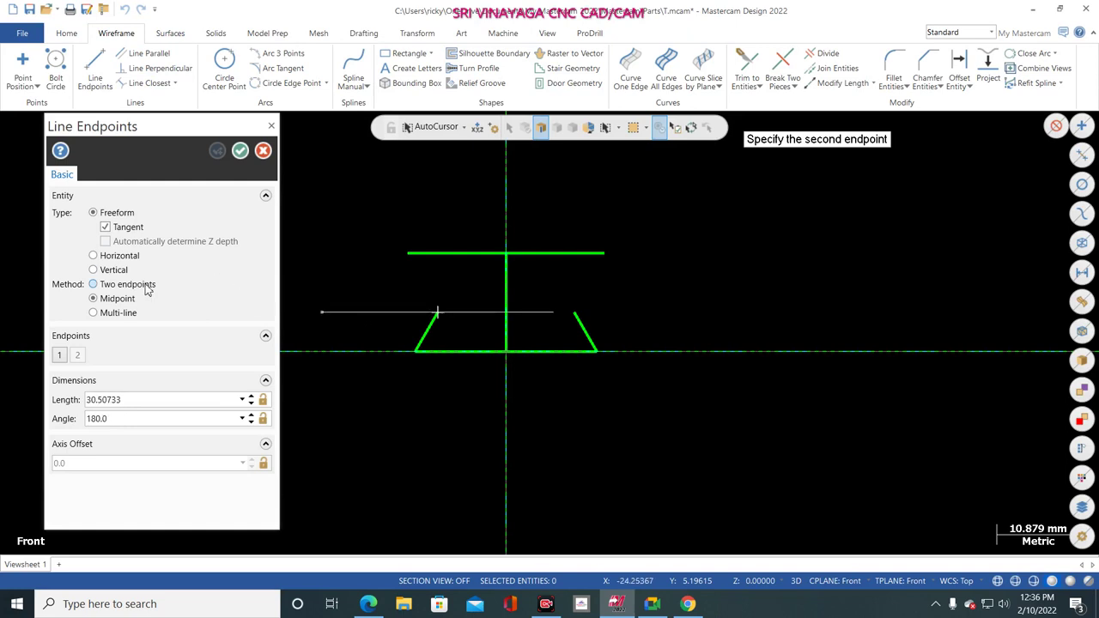
click(94, 284)
click(436, 314)
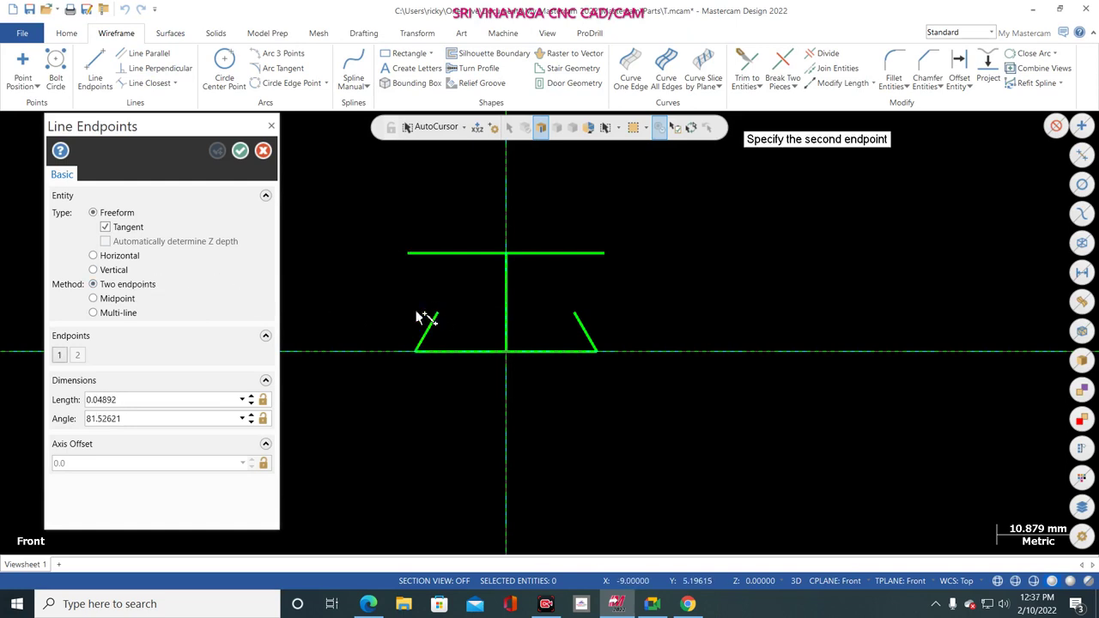
click(337, 312)
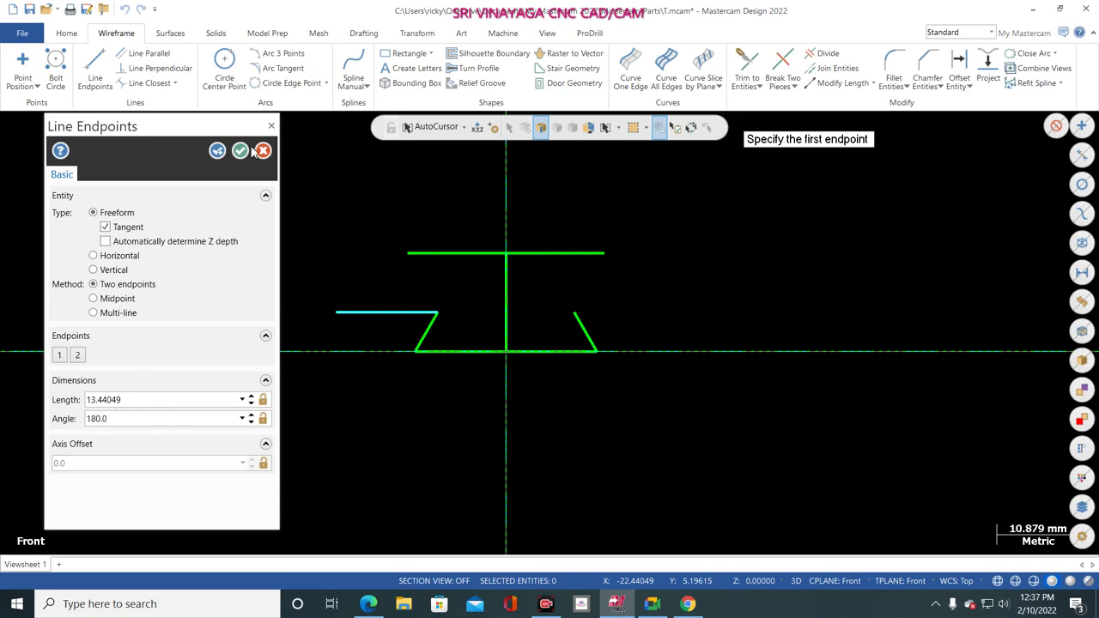
click(218, 150)
- Draw a vertical line down from the top line's left end past the stub
click(406, 254)
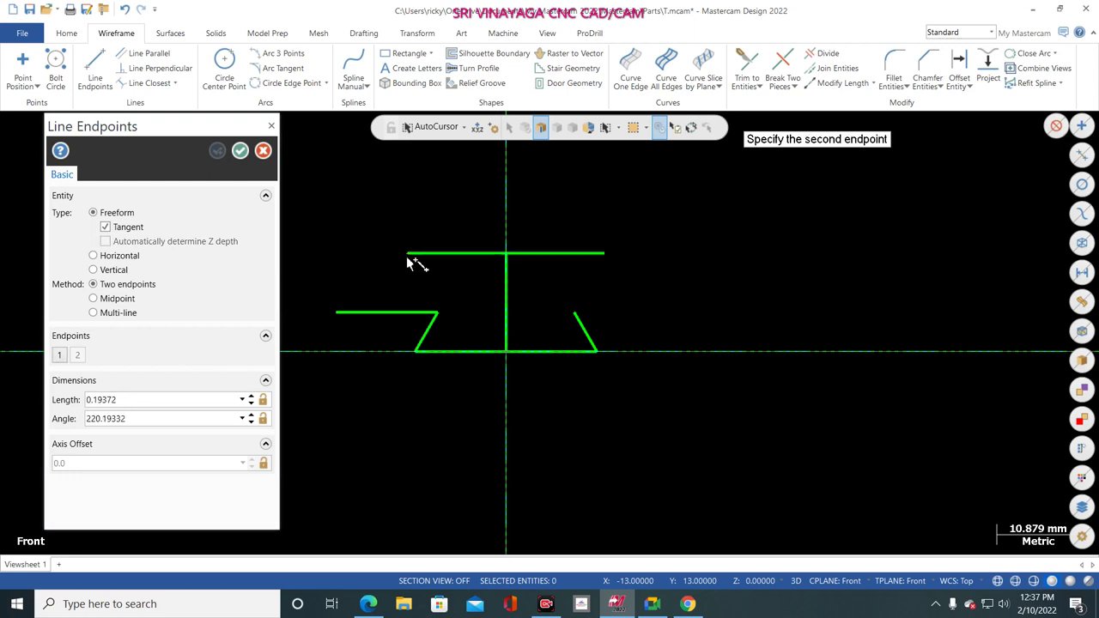
click(407, 345)
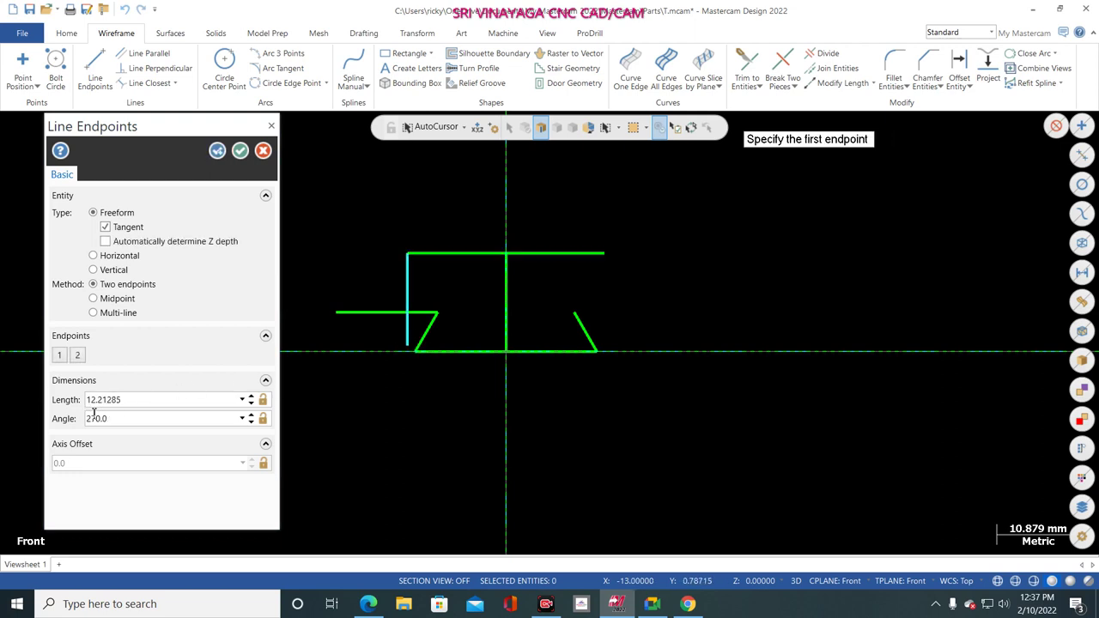
click(240, 150)
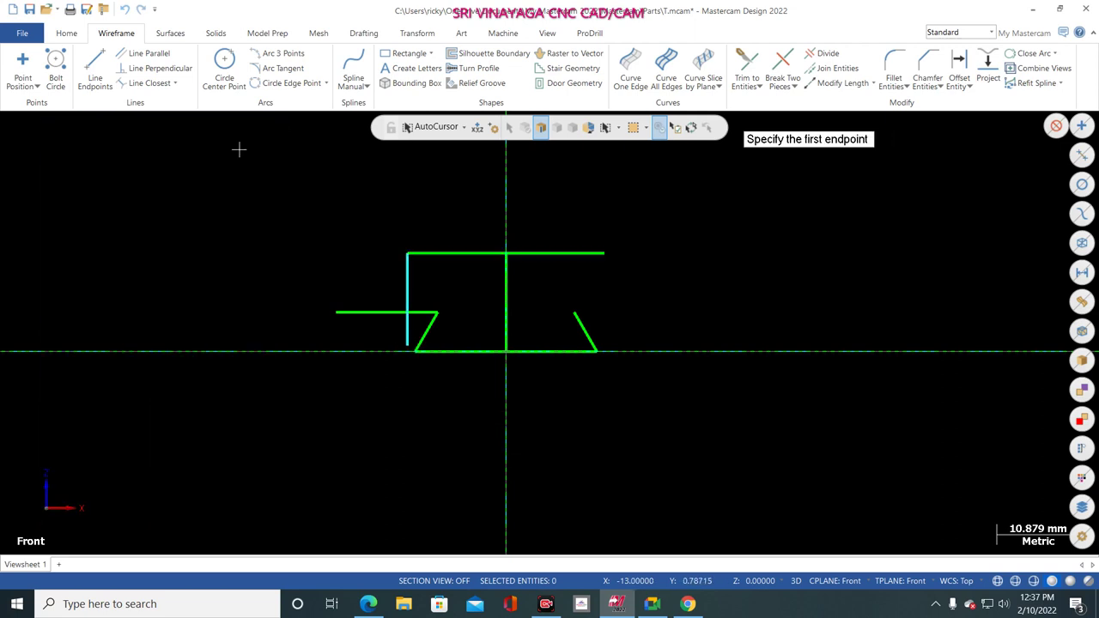
click(824, 53)
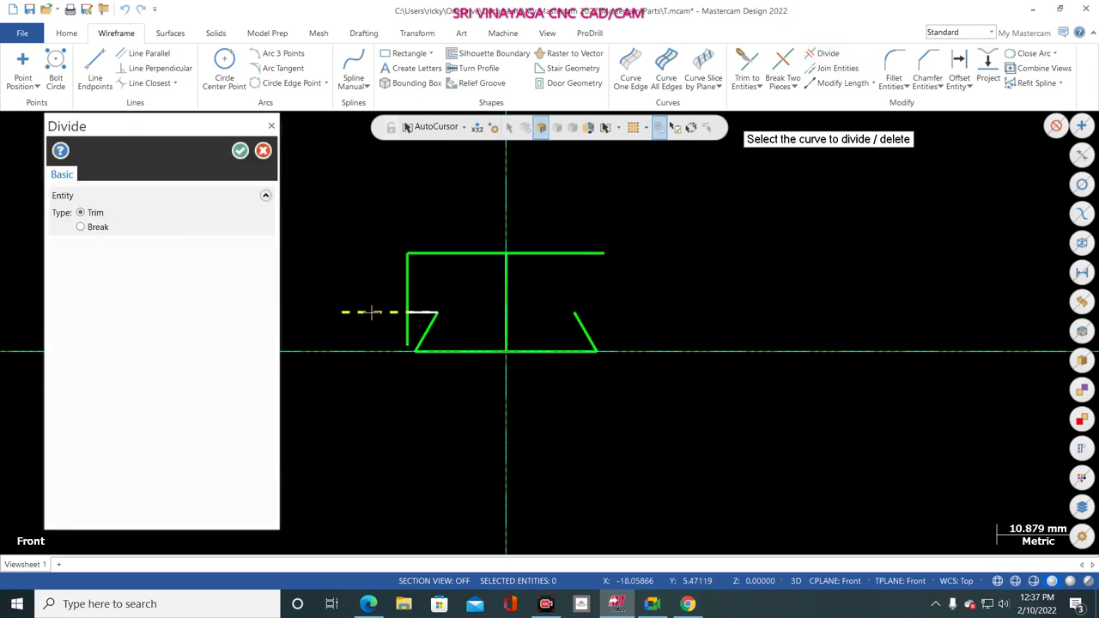
- Trim the left horizontal stub and the vertical line's lower overhang into a stepped corner
click(369, 311)
click(405, 333)
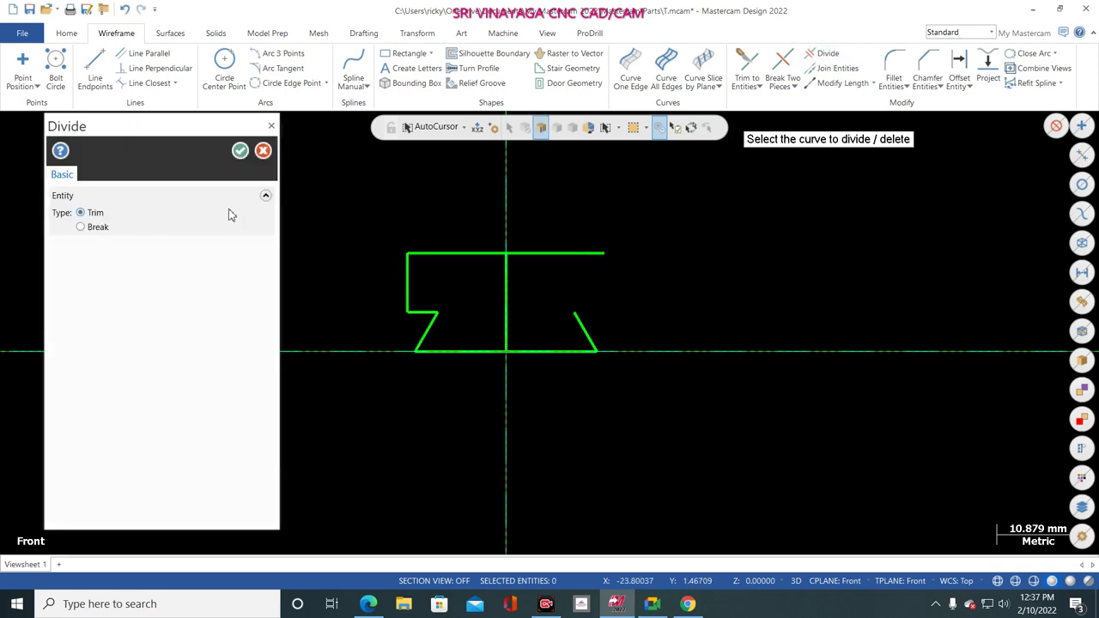
click(240, 150)
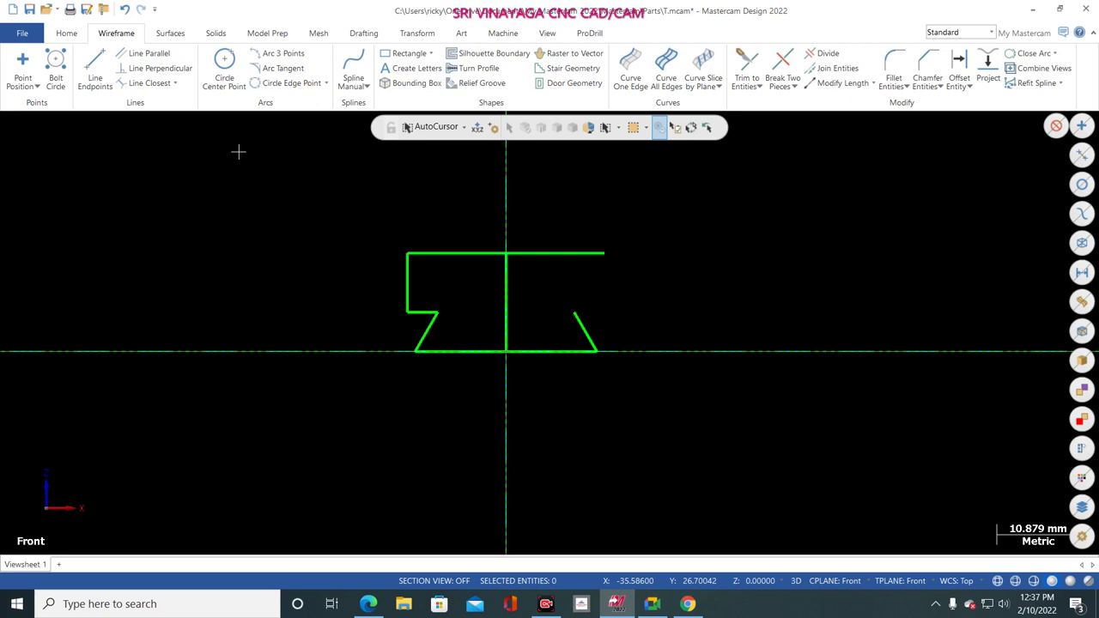
click(616, 603)
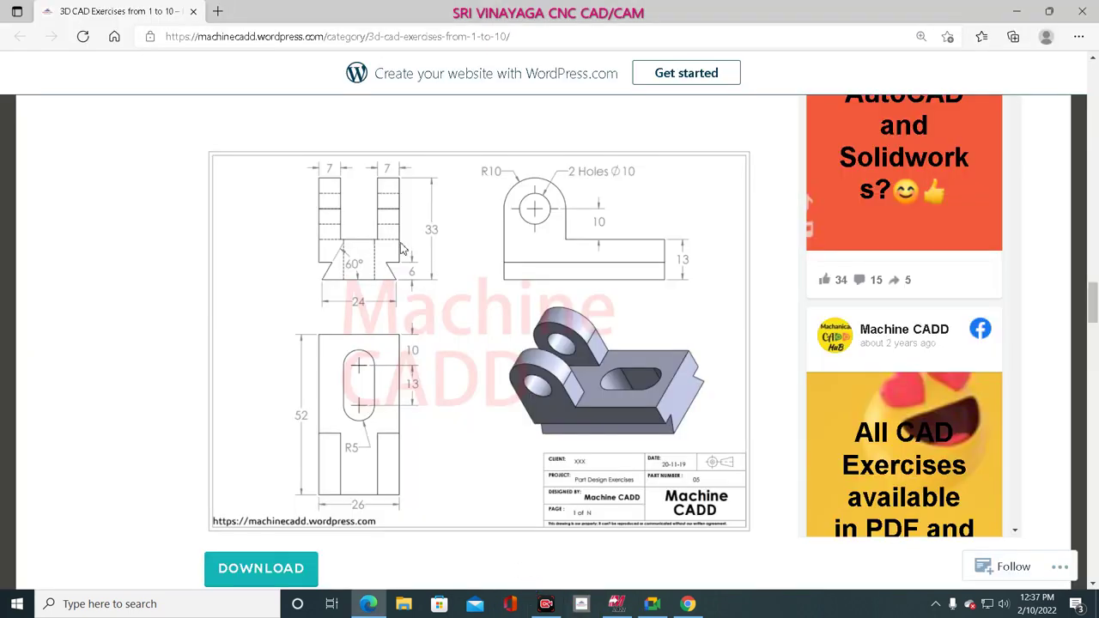
- Draw a horizontal line rightward from the top of the right slanted edge
click(618, 603)
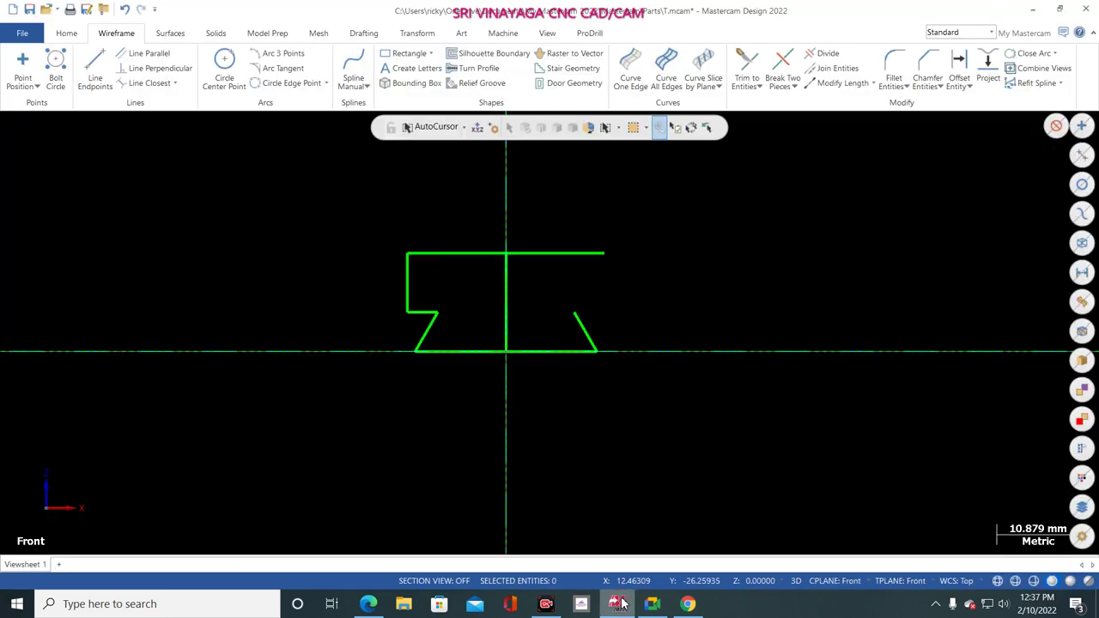
click(94, 85)
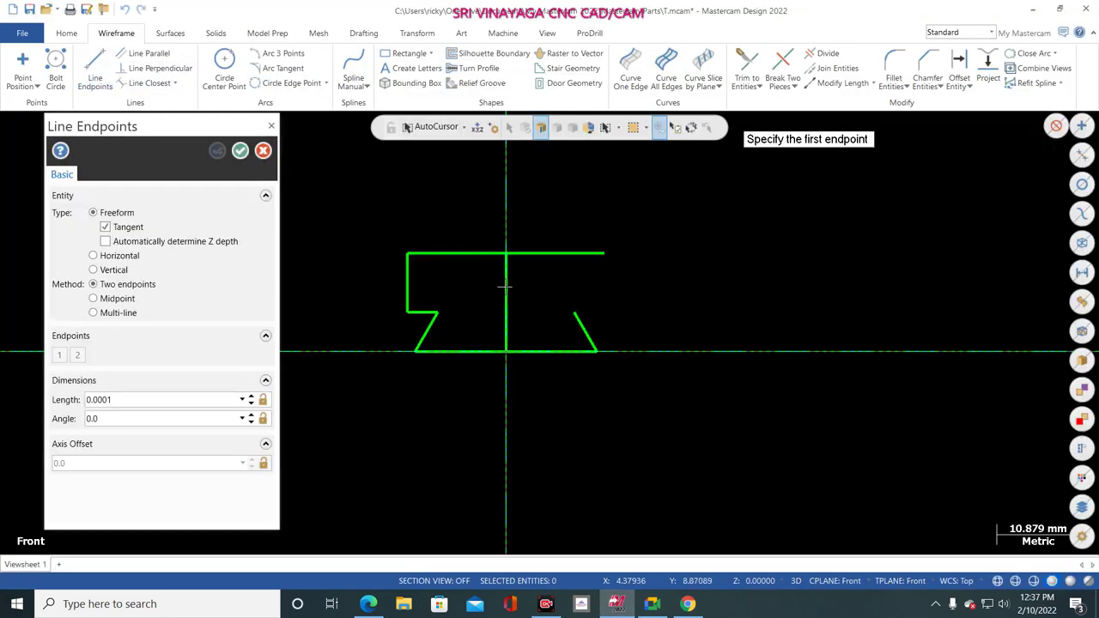
click(575, 313)
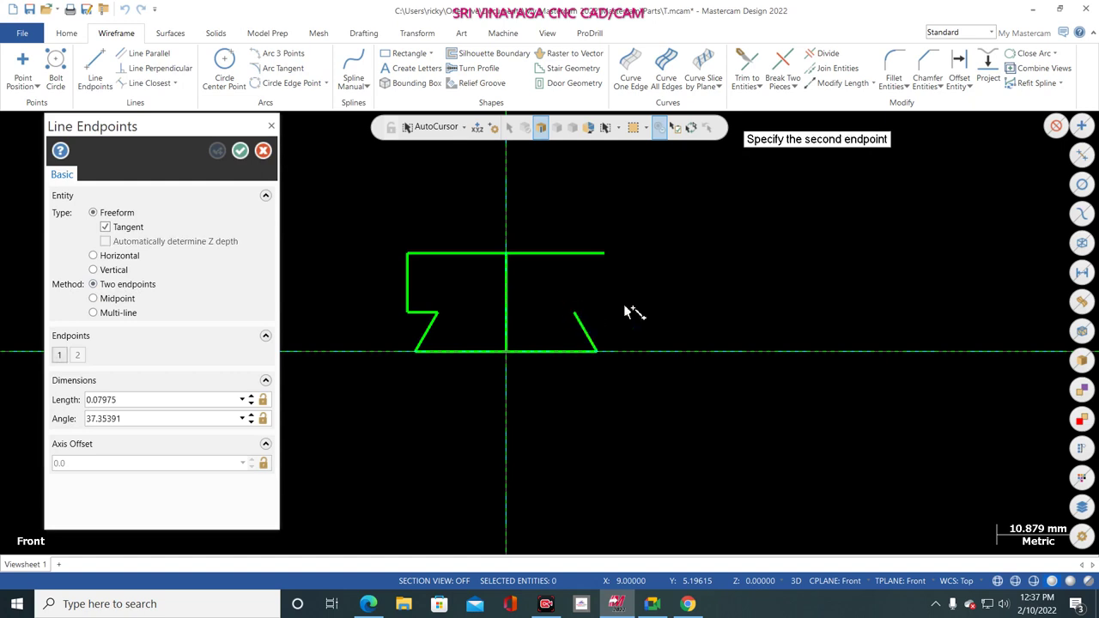
click(712, 313)
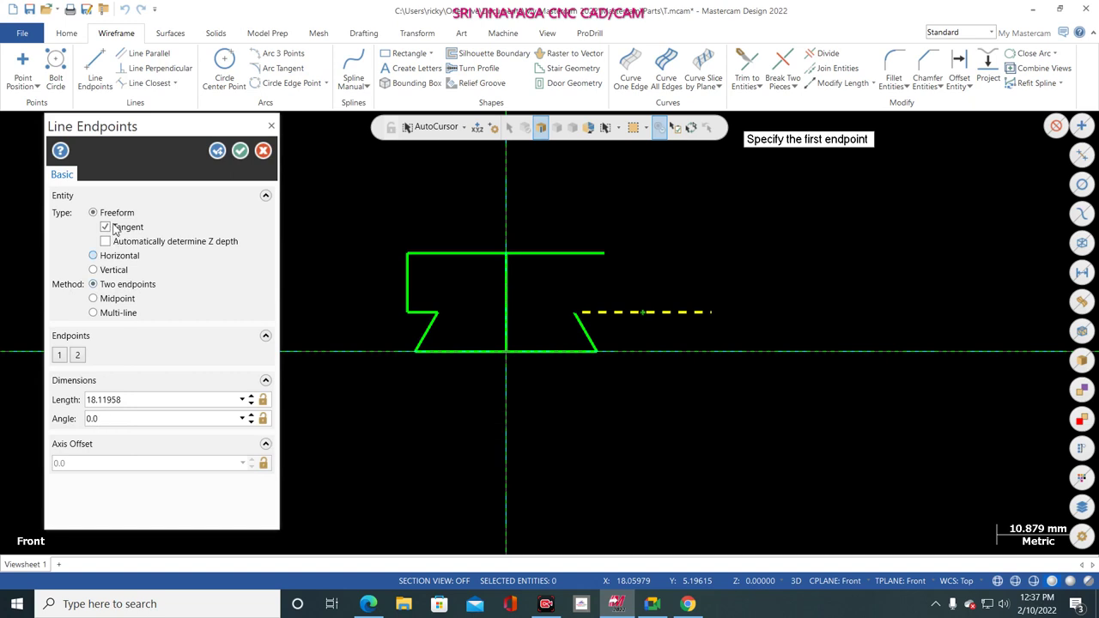
click(217, 151)
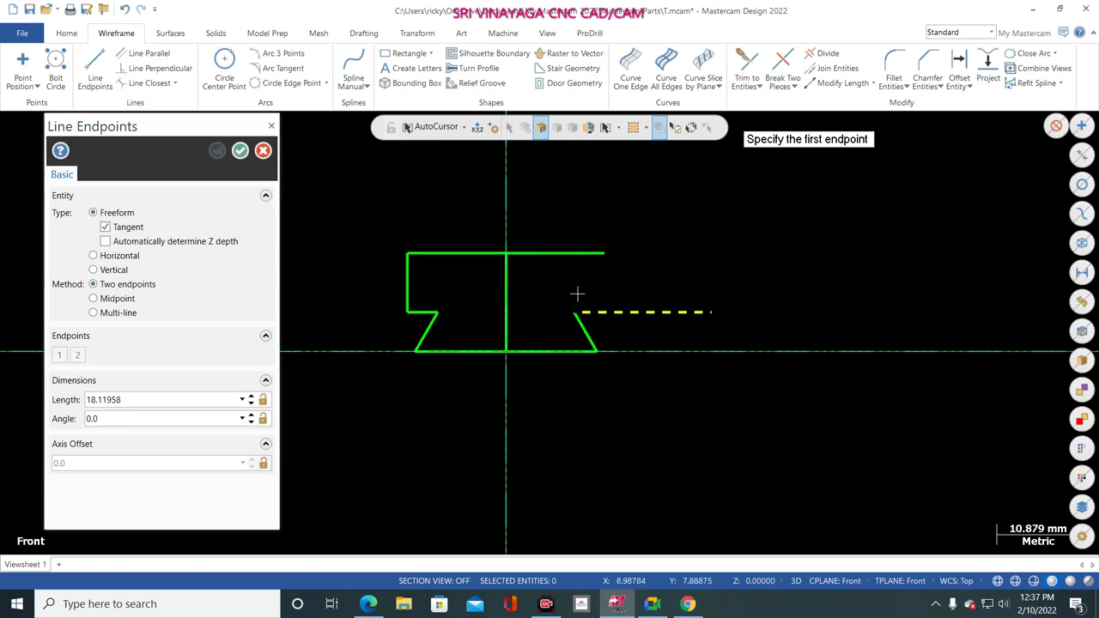
- Draw a vertical line down from the top line's right end
click(604, 254)
click(606, 346)
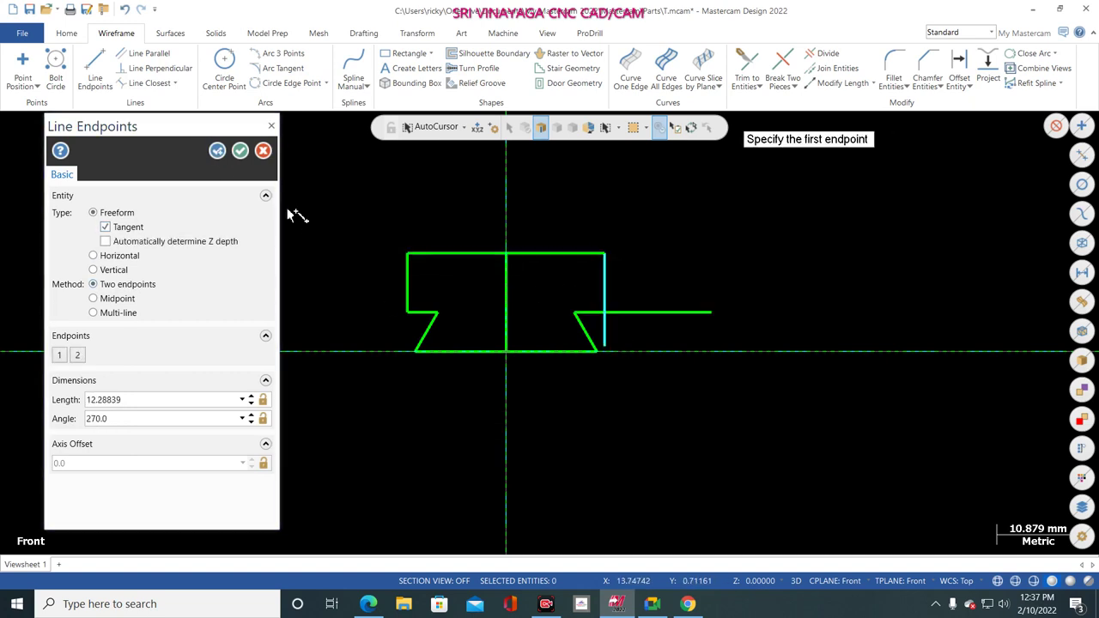
click(239, 150)
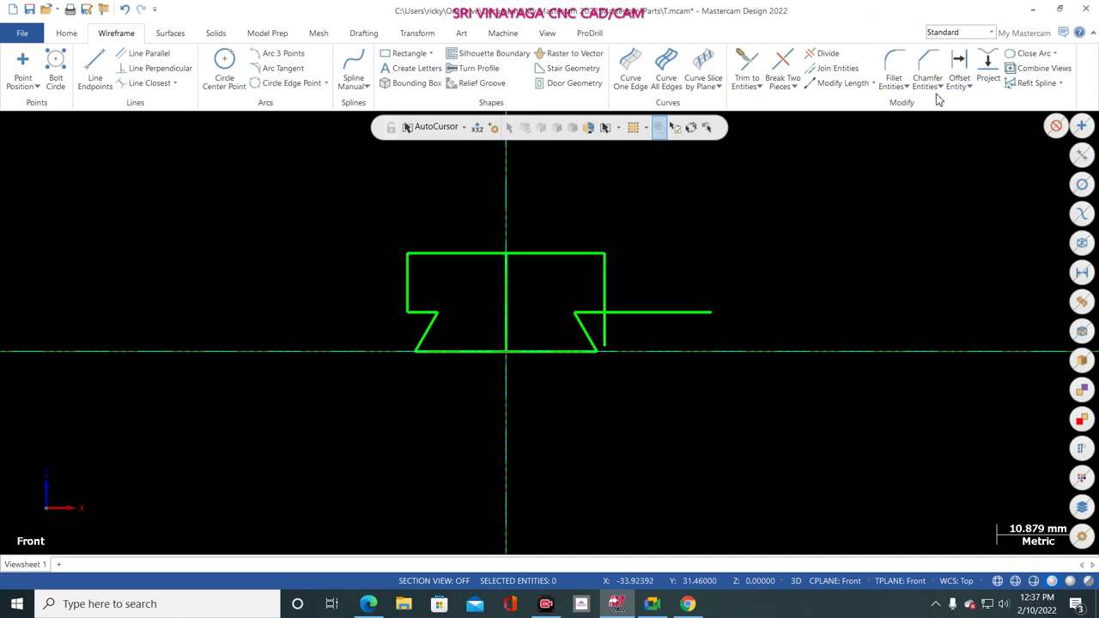
click(824, 54)
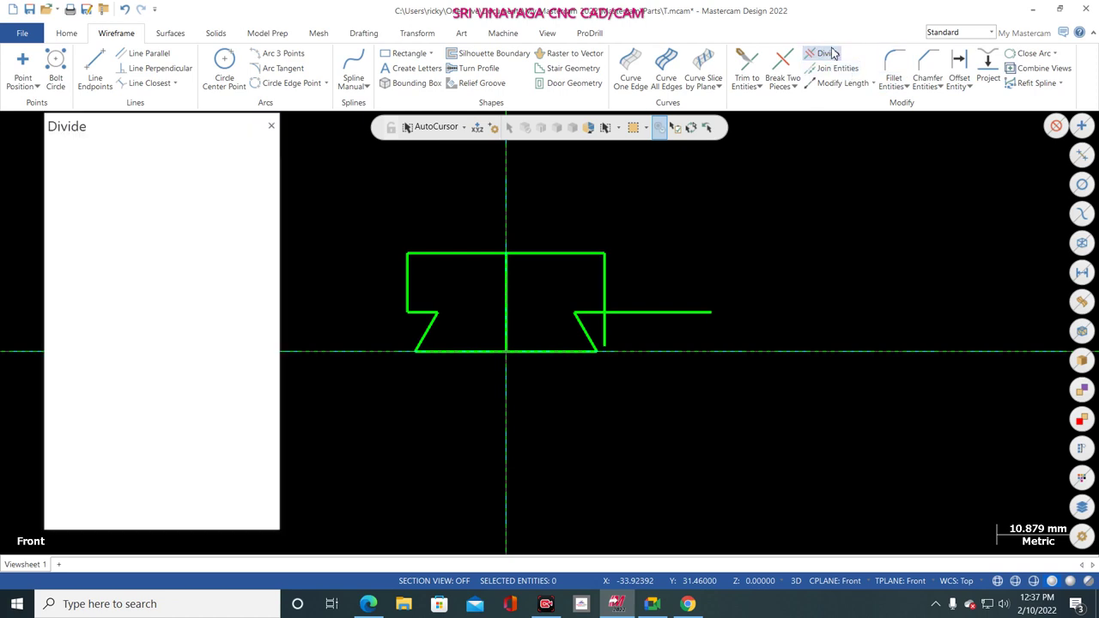
- Trim the right-side line overhang and the stub below the step
click(644, 311)
click(605, 335)
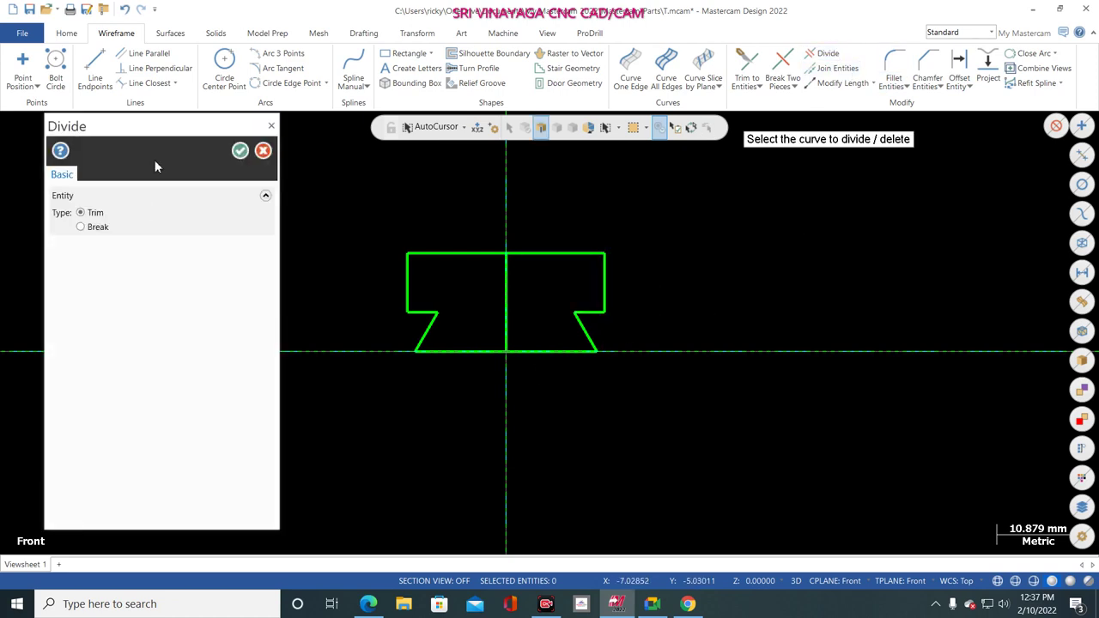
click(240, 151)
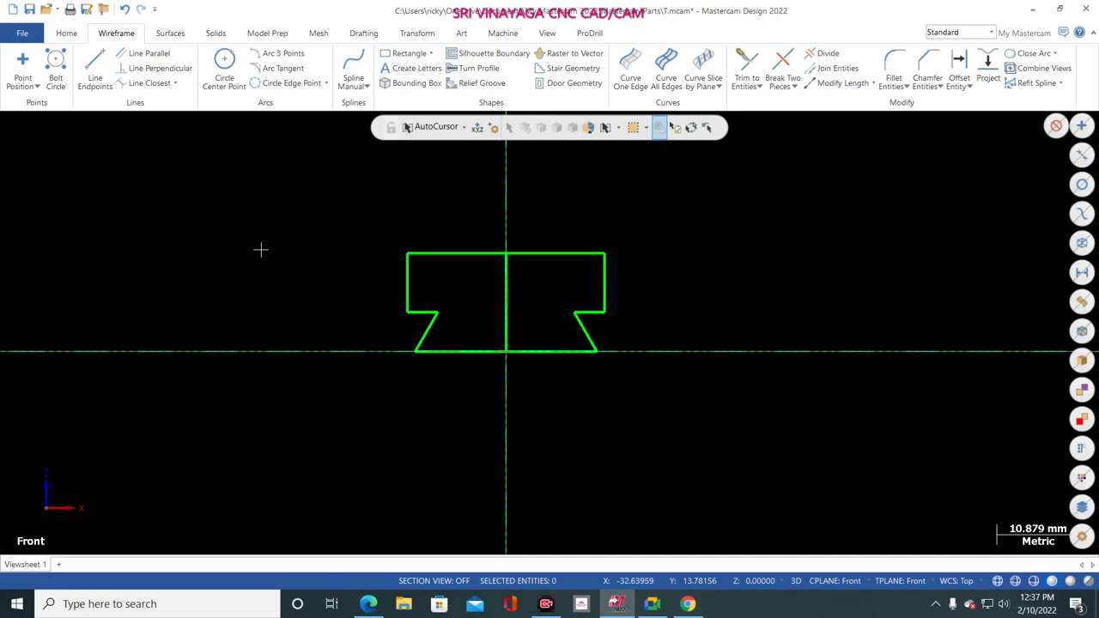
- Switch to Isometric view and delete the vertical centre line
right_click(260, 249)
click(335, 374)
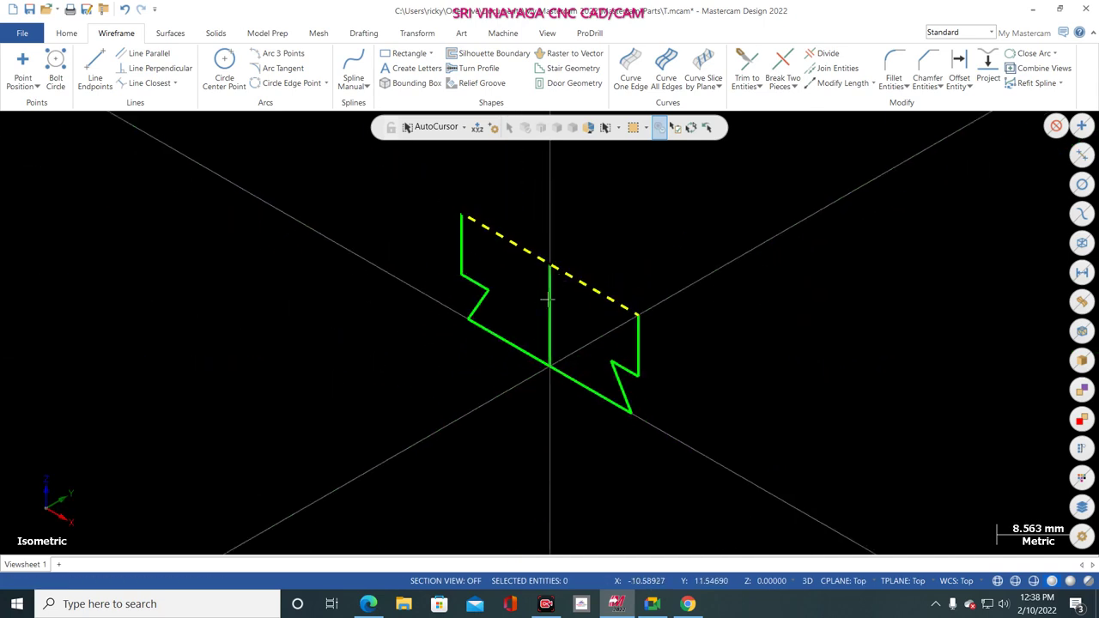
click(548, 292)
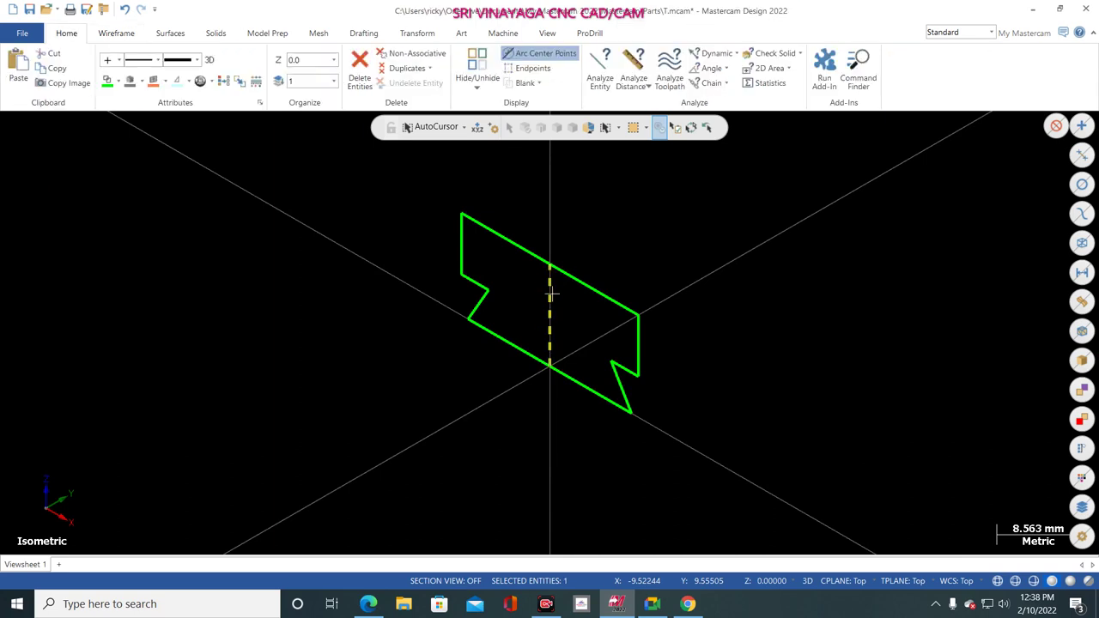
key(Delete)
- Start a solid Extrude on the dovetail profile chain and reverse its direction
click(216, 32)
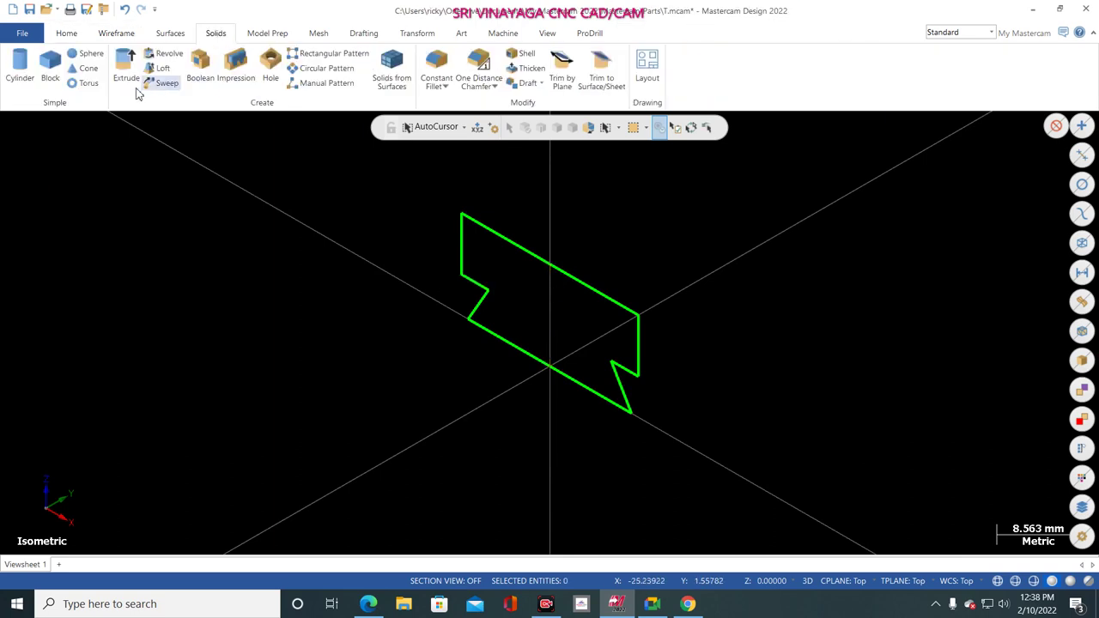
click(125, 84)
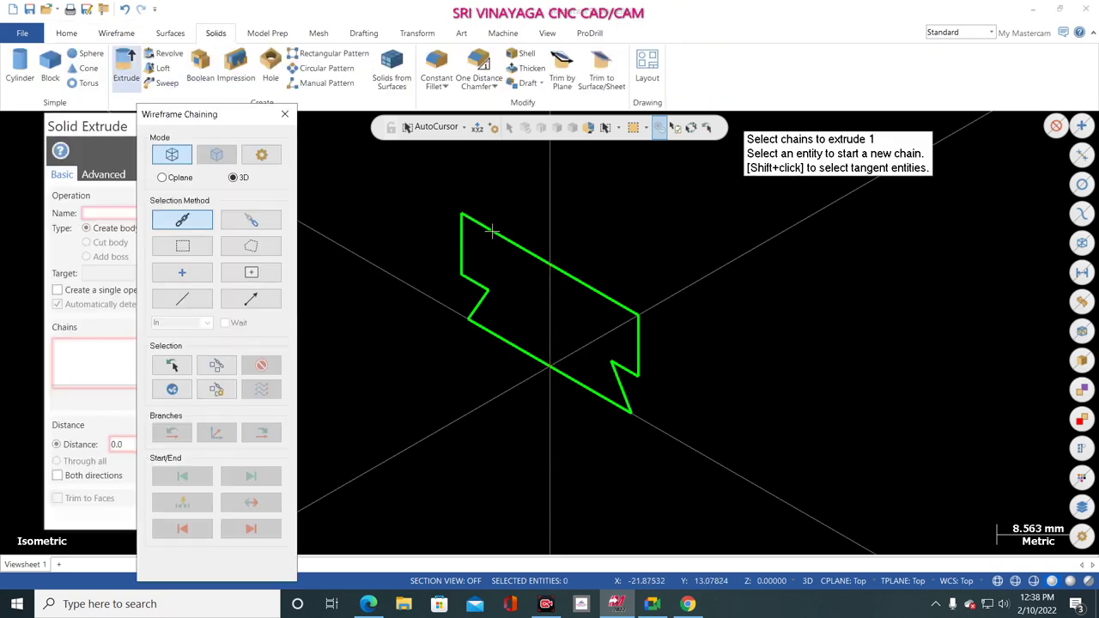
click(491, 230)
click(172, 563)
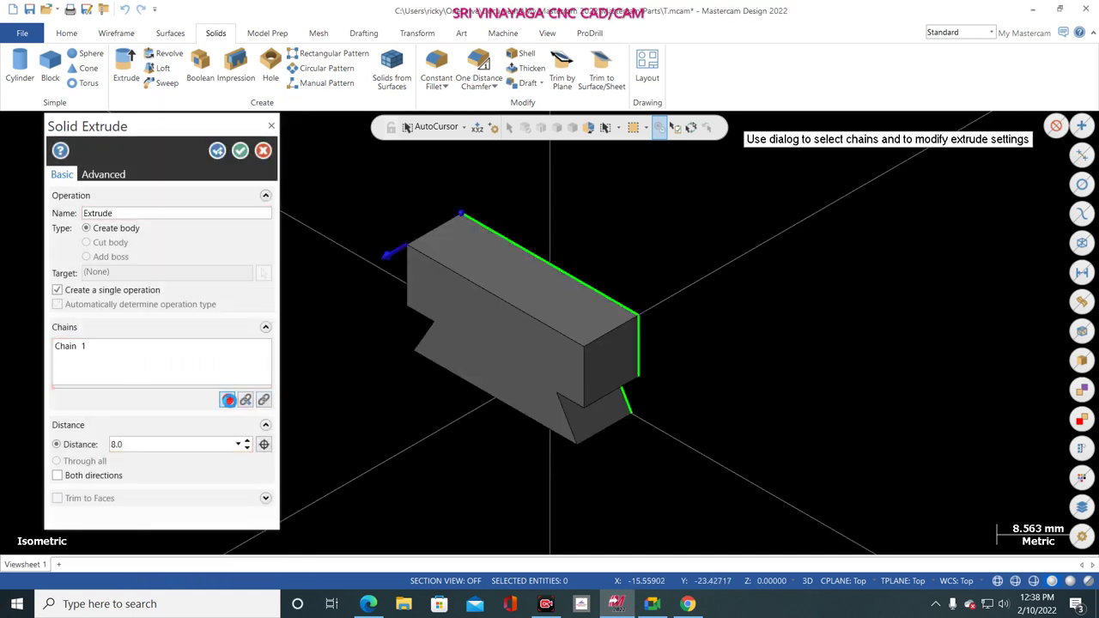
click(228, 400)
- Set the extrusion distance to 52 mm and create the solid
click(580, 605)
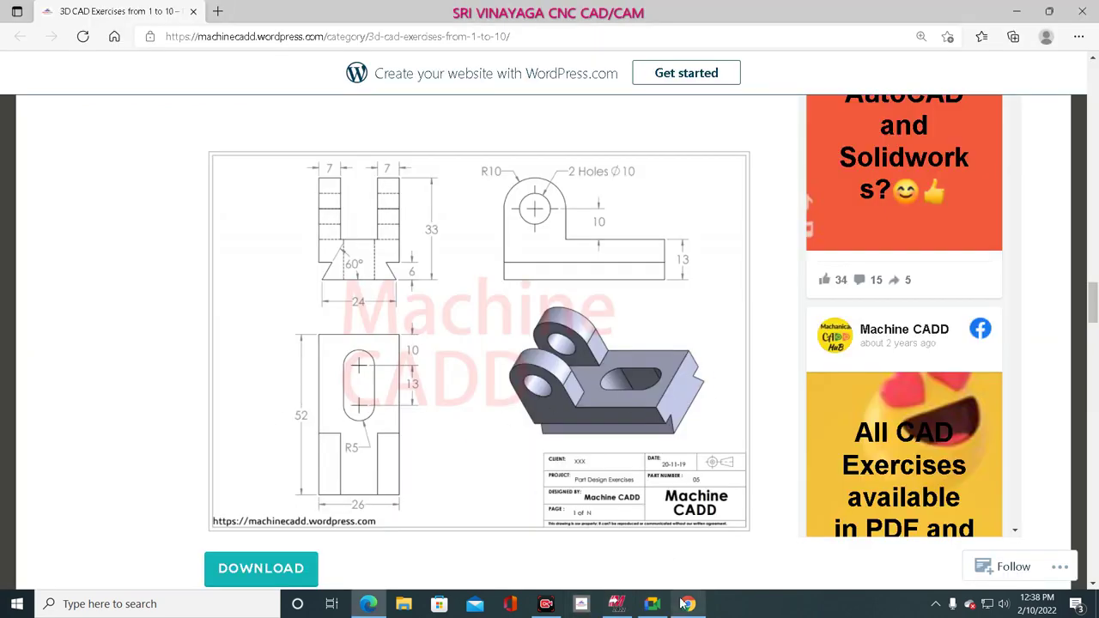
click(617, 603)
click(164, 443)
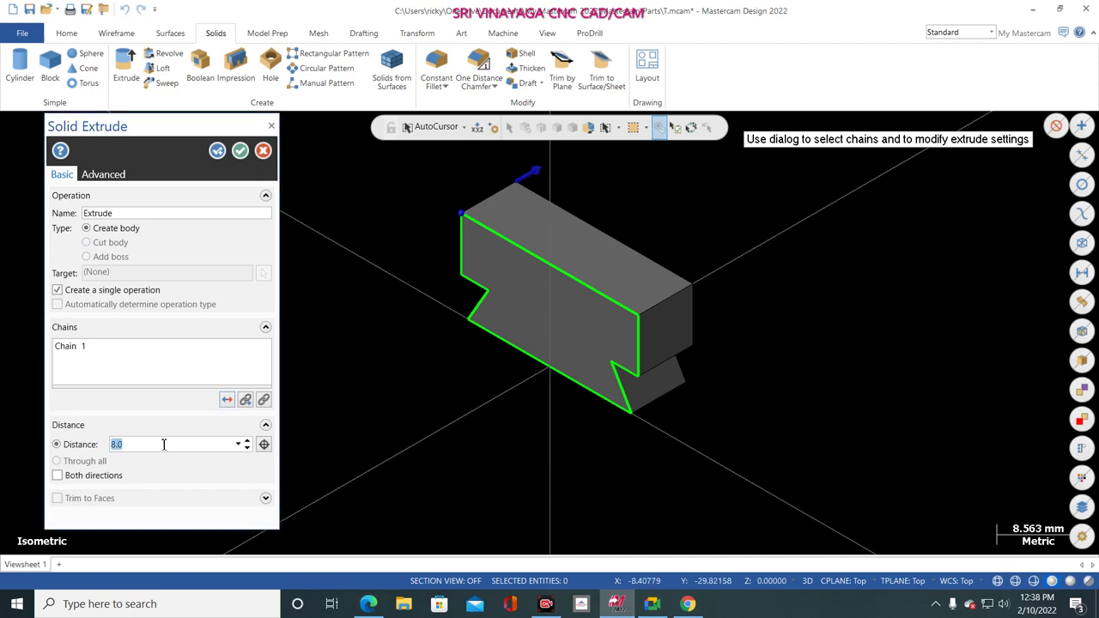
text(52)
key(Return)
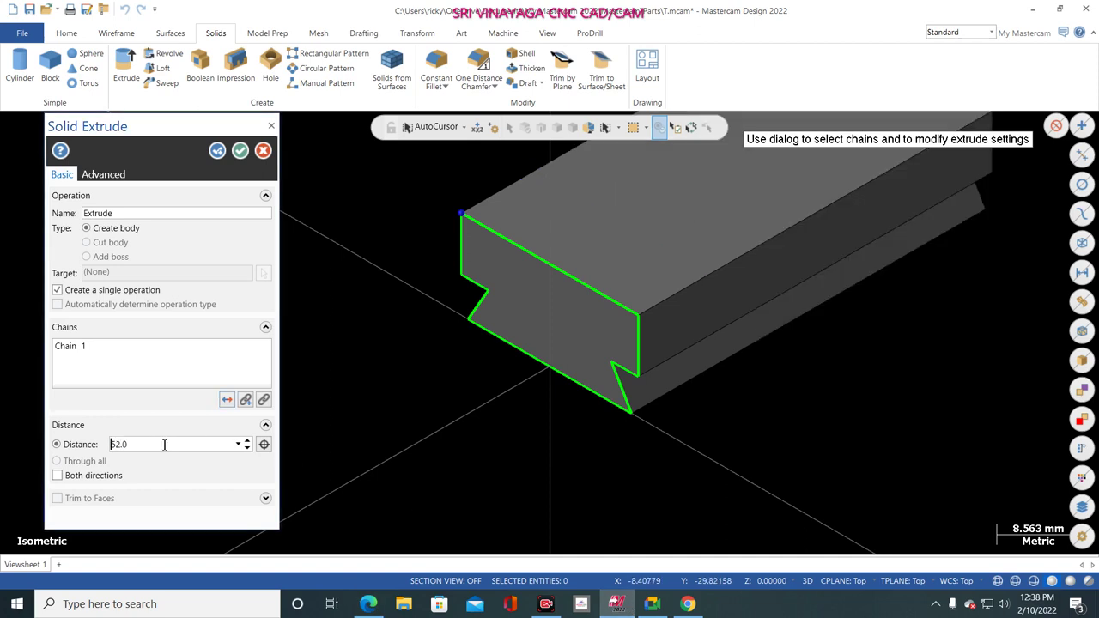
scroll(576, 466, down, 3)
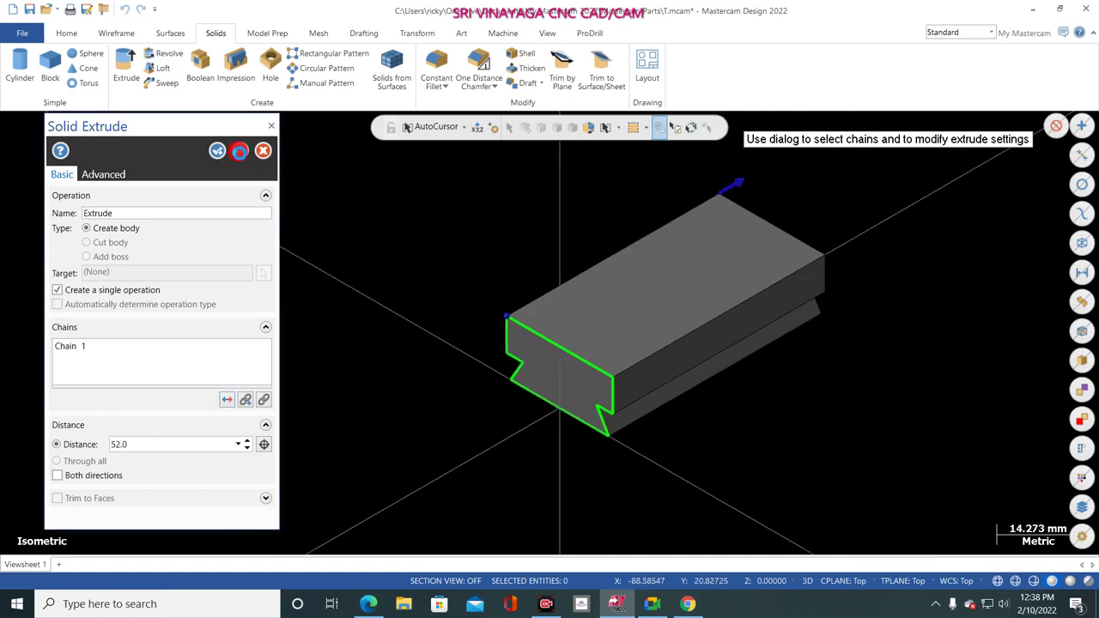
click(239, 150)
scroll(616, 194, up, 3)
scroll(363, 302, down, 2)
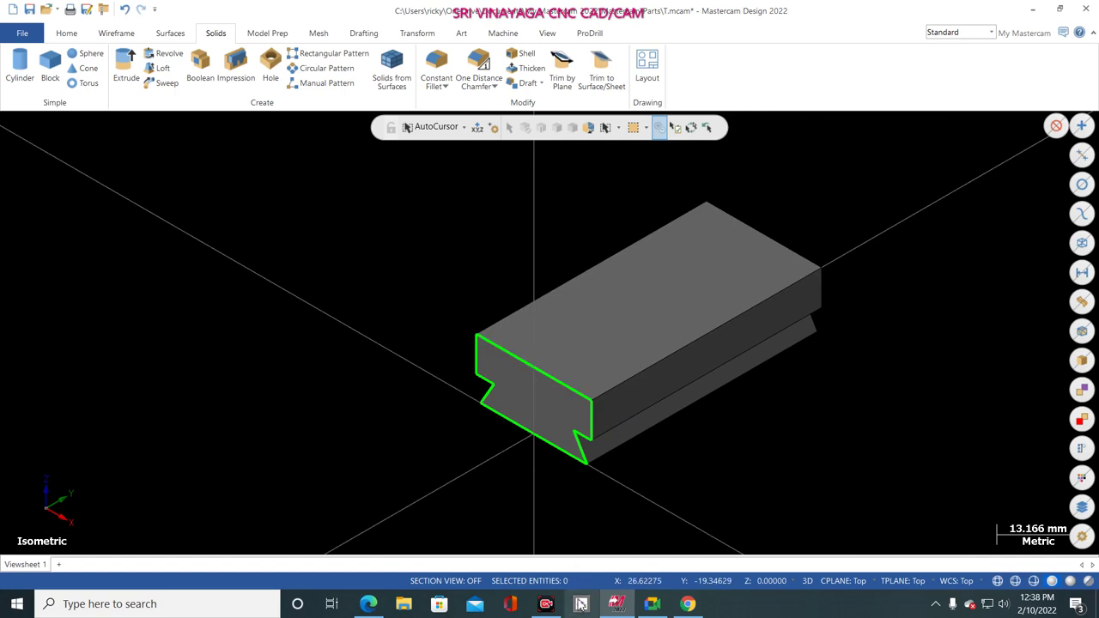
key(alt+Tab)
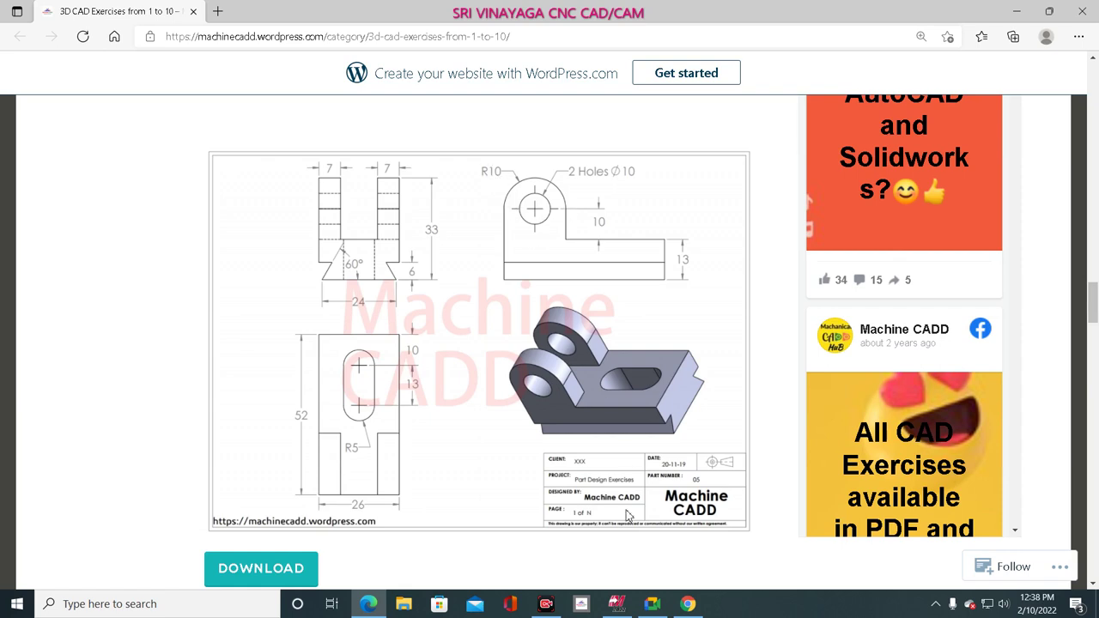
click(617, 603)
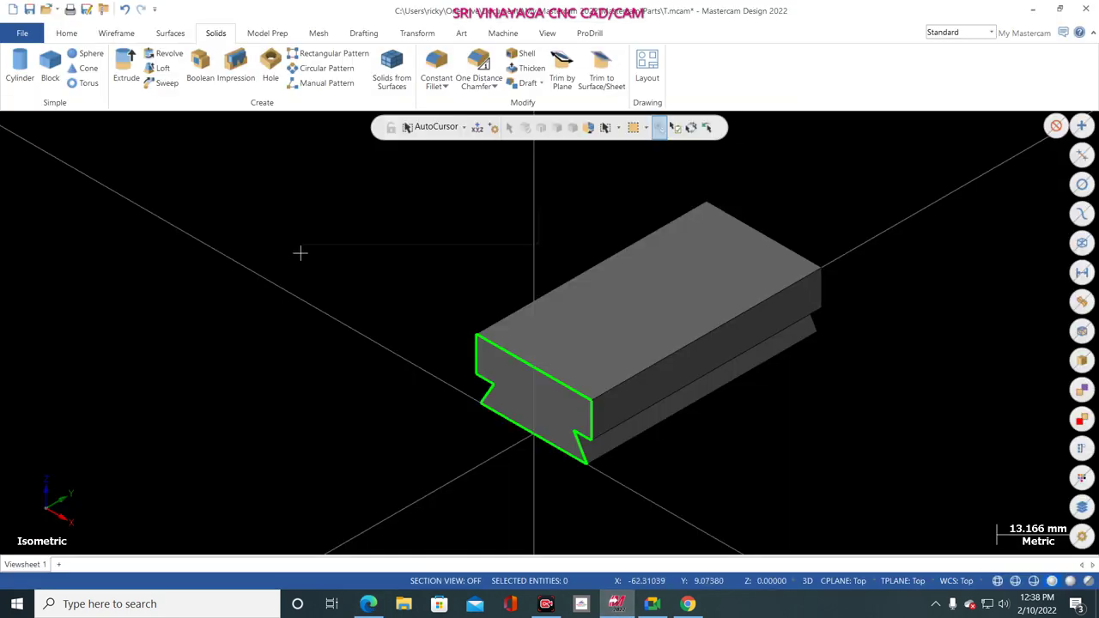
- View the bar from the Right side and set the construction plane to Right
right_click(299, 252)
click(370, 361)
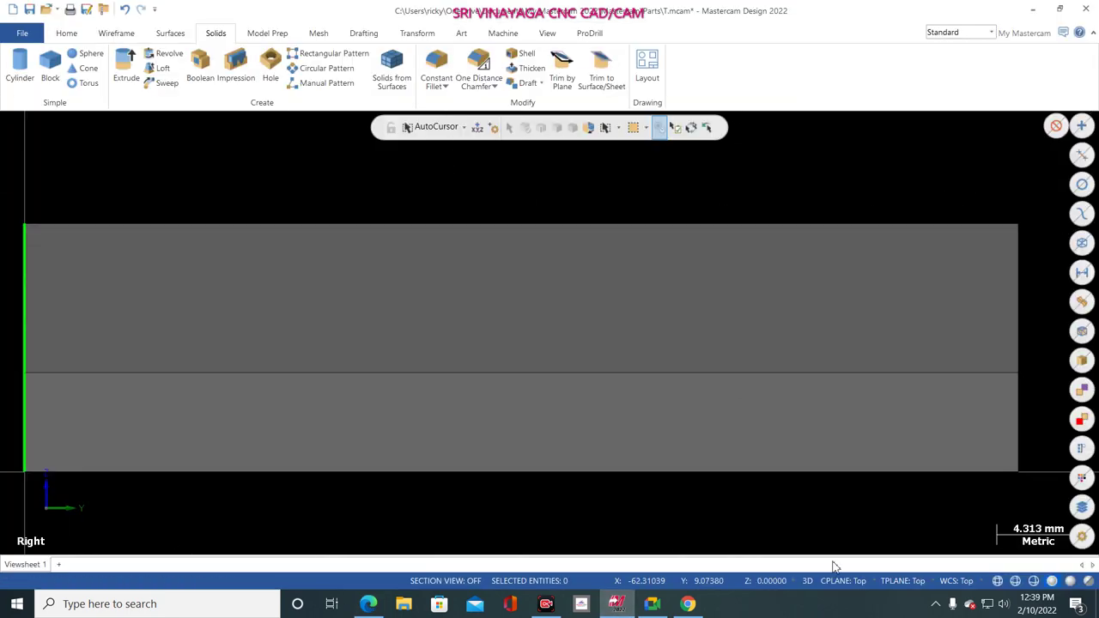
click(831, 581)
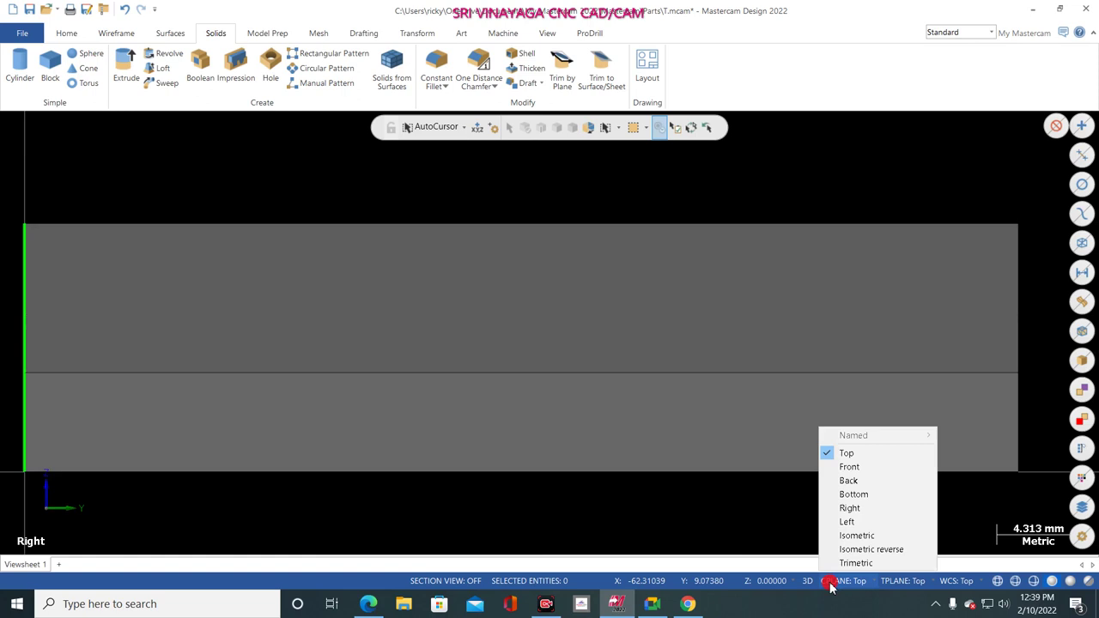
click(856, 509)
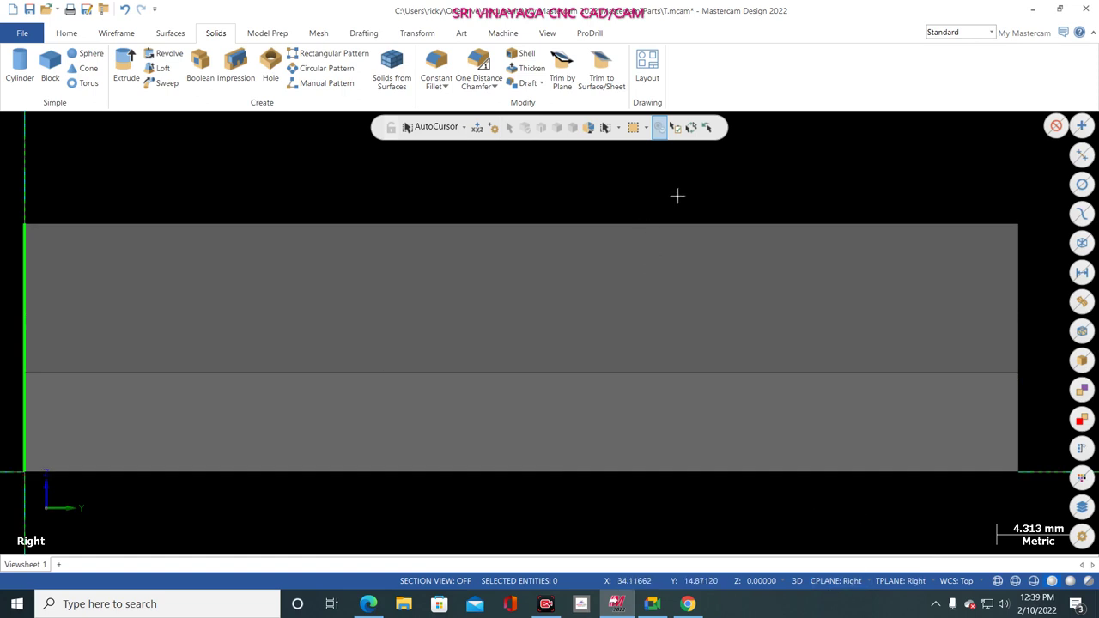
scroll(677, 196, down, 3)
scroll(518, 167, up, 1)
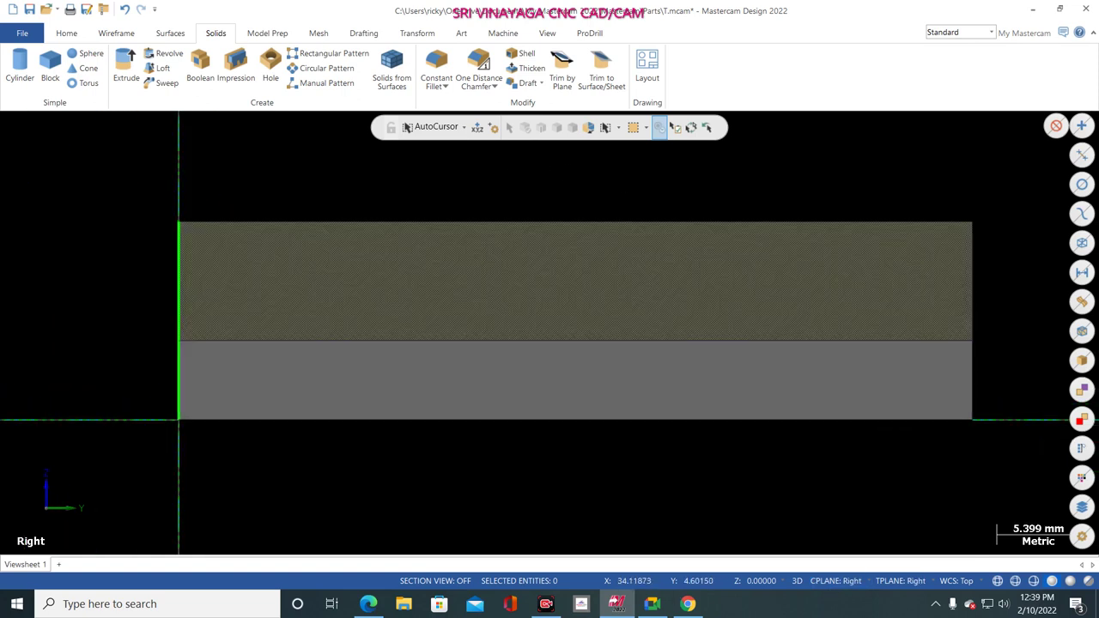
click(589, 605)
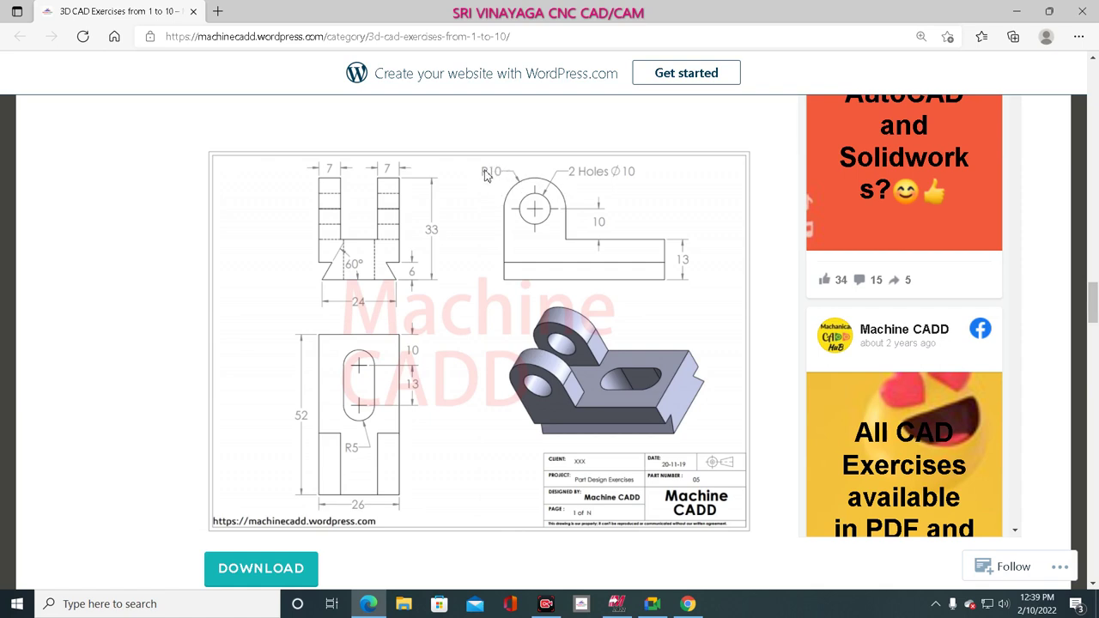
- Return the view to Isometric to compare the bar with the drawing
click(618, 601)
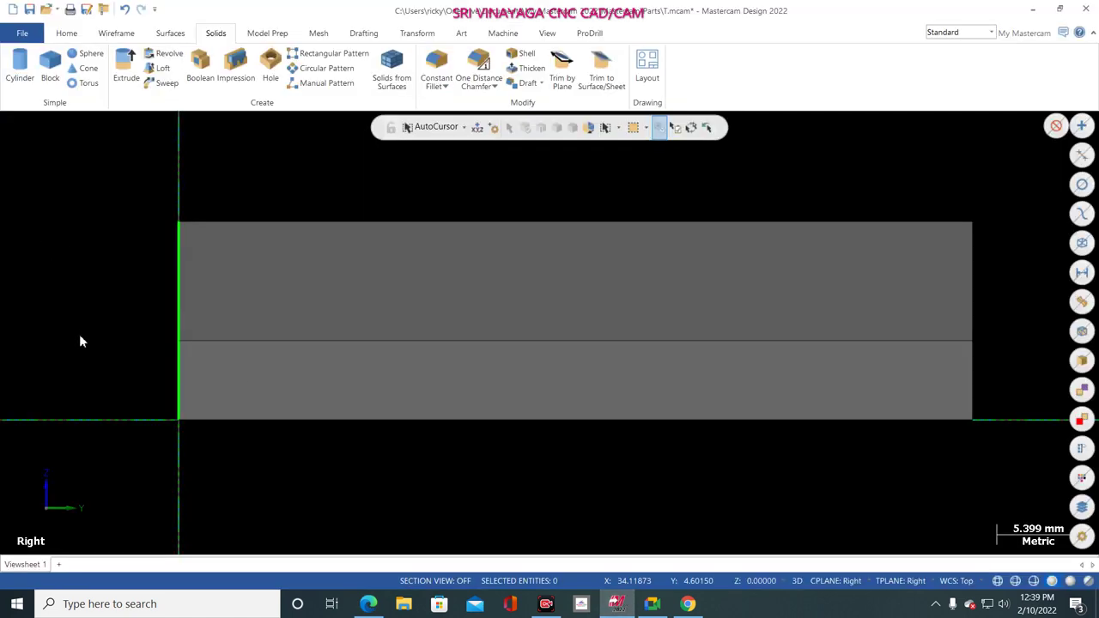
right_click(101, 209)
right_click(121, 294)
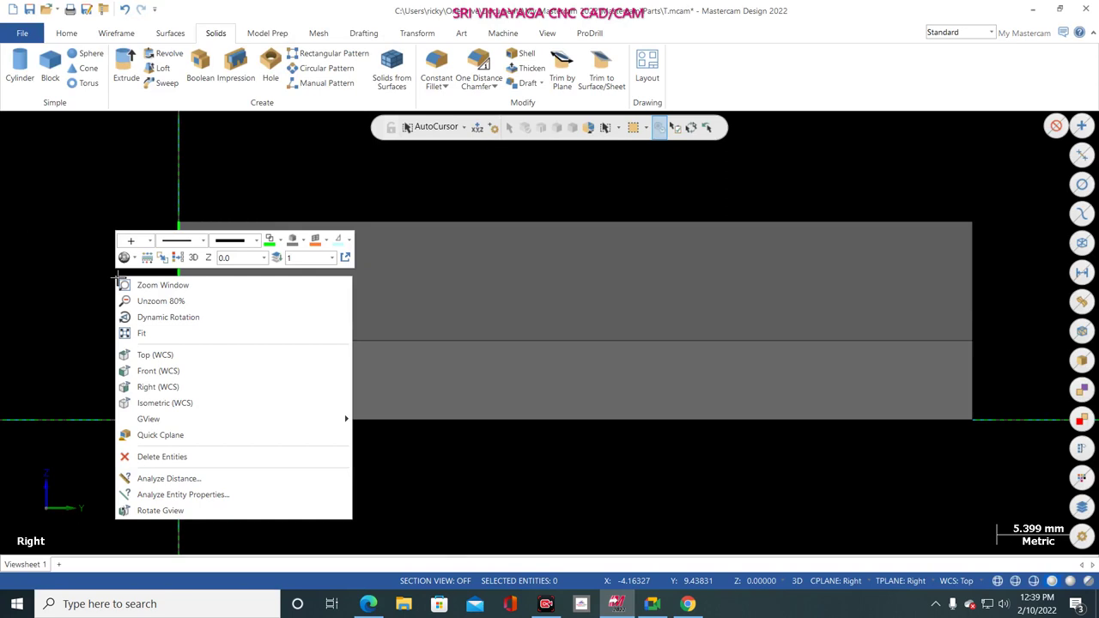
click(168, 402)
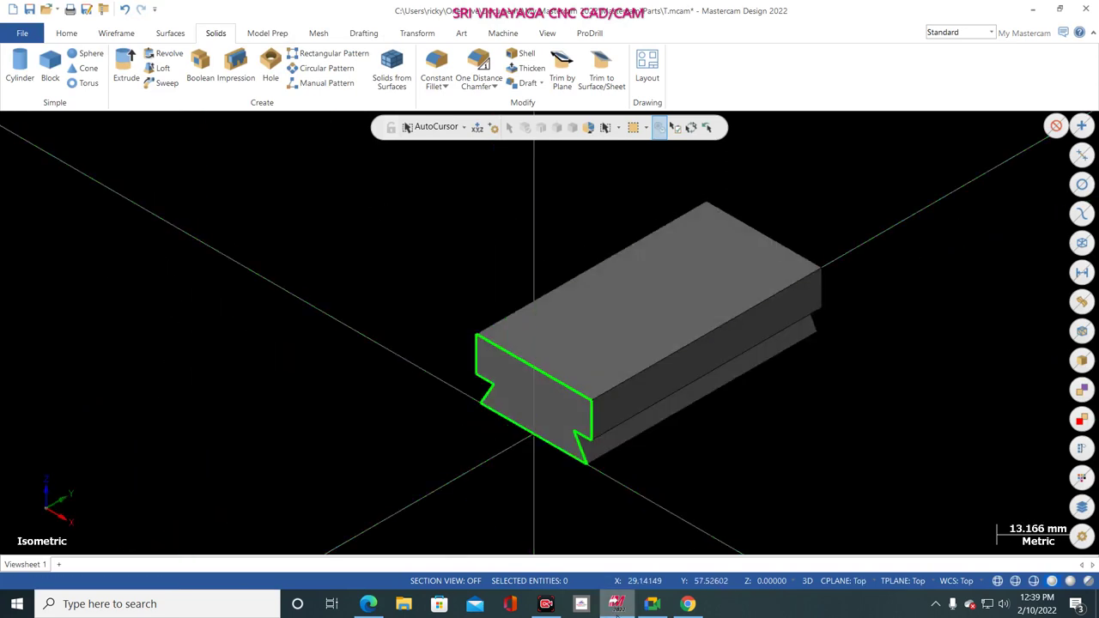
right_click(429, 303)
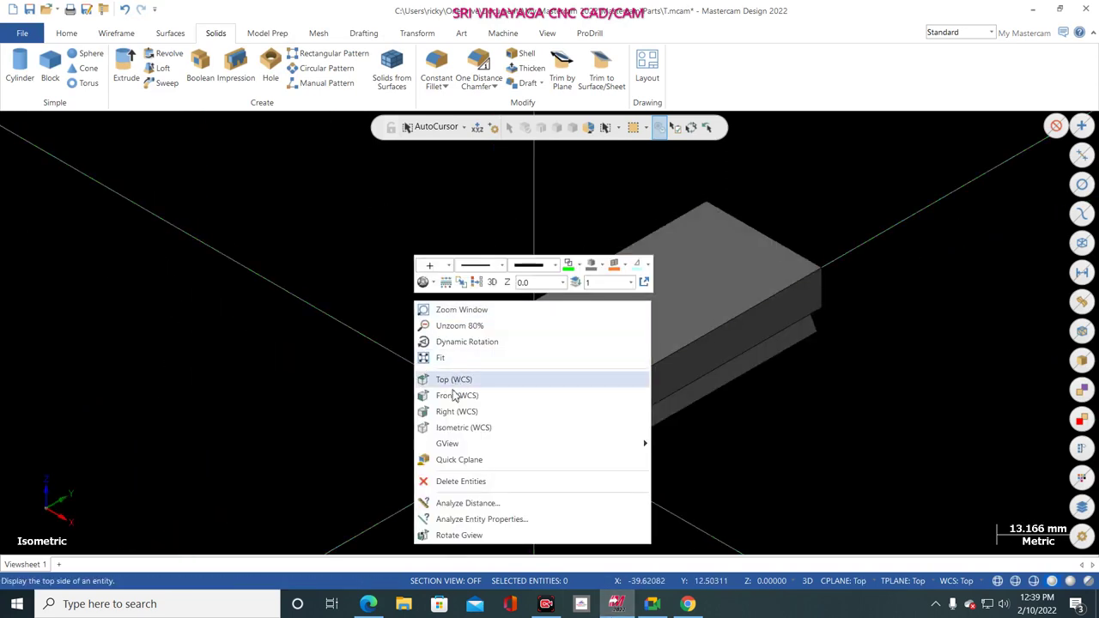
click(331, 421)
- After rechecking the drawing, restore the Right view with CPLANE set to Right
click(581, 603)
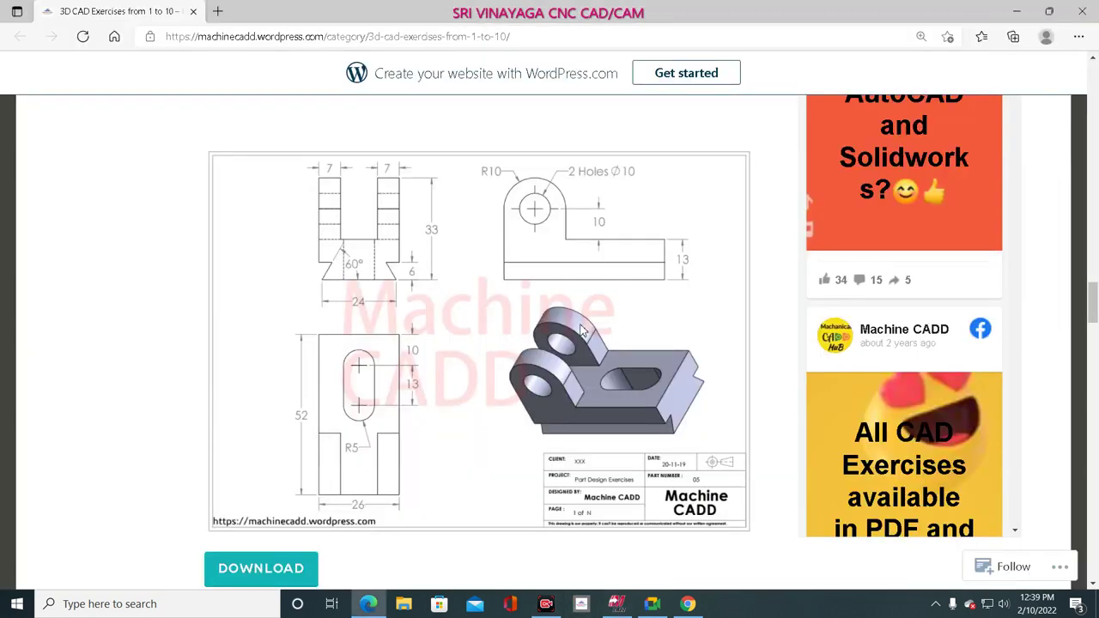
click(616, 604)
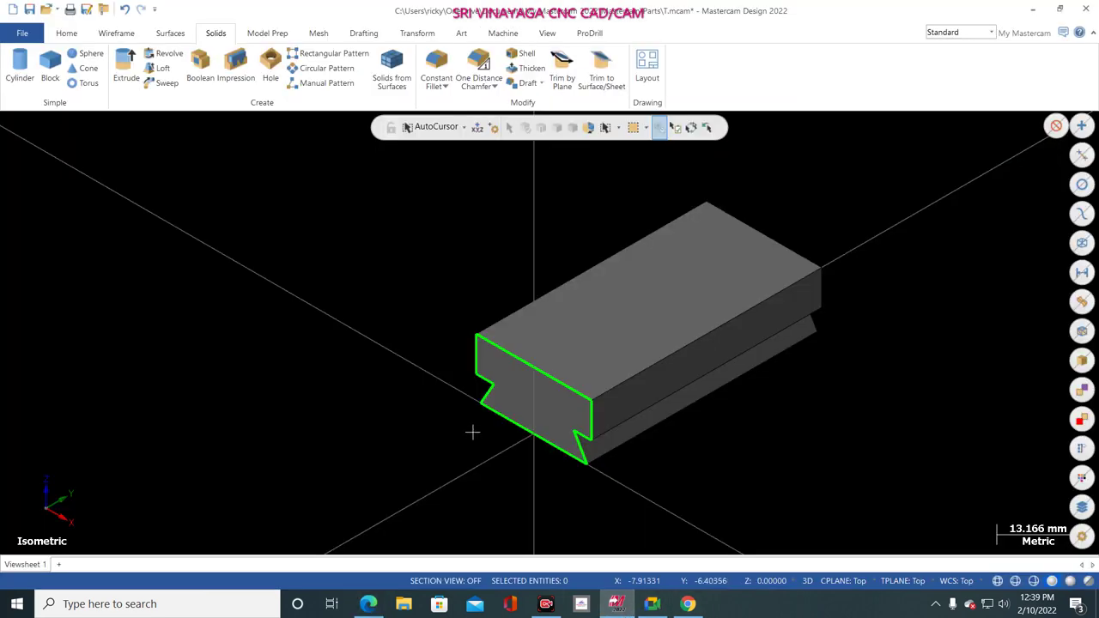
right_click(472, 186)
click(515, 296)
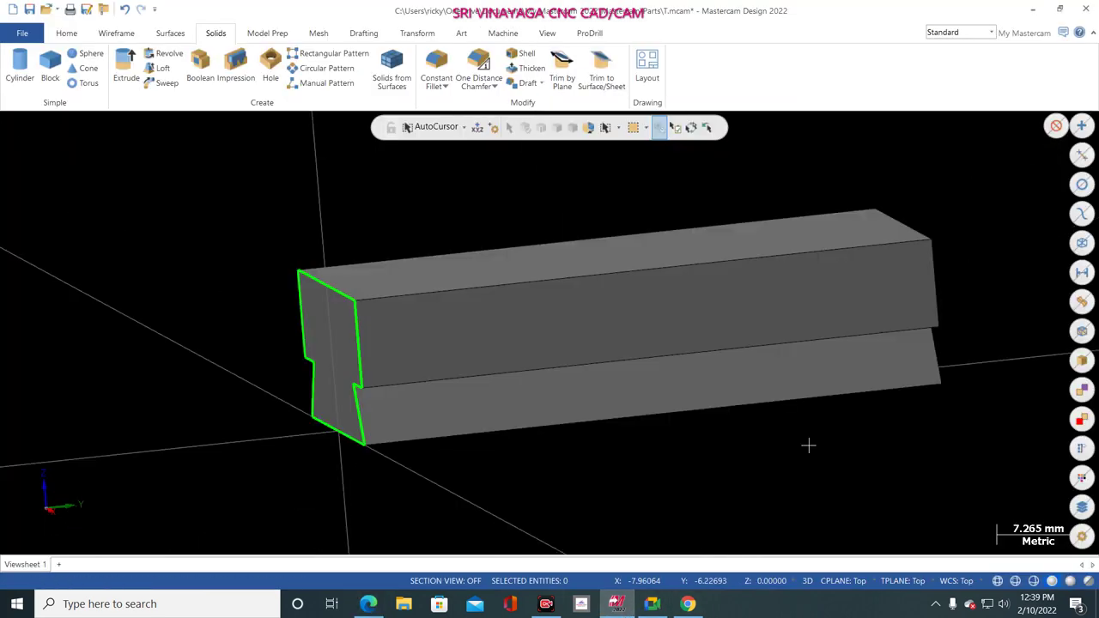
click(841, 582)
click(850, 507)
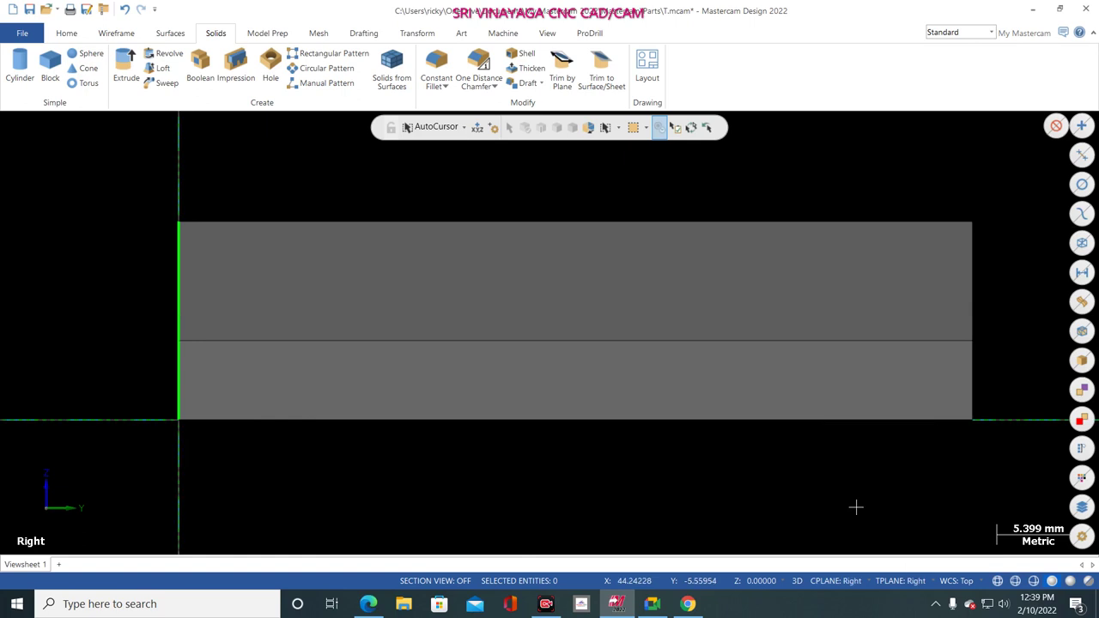
click(117, 33)
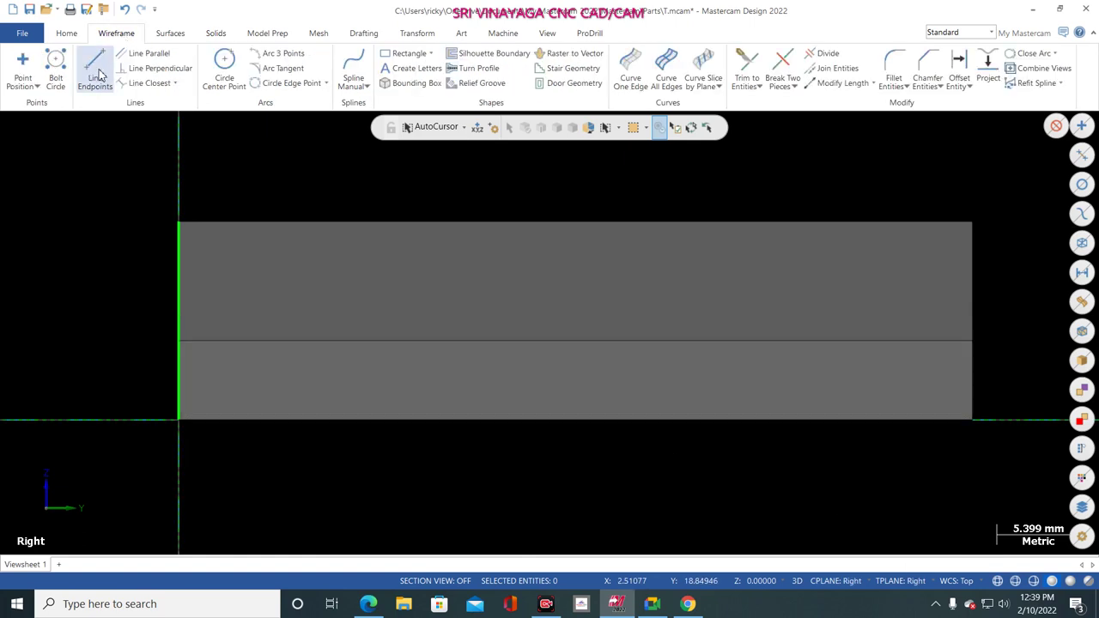
- Draw a 20 mm line at 180° along the top edge from the bar's top-right corner
click(95, 69)
click(972, 223)
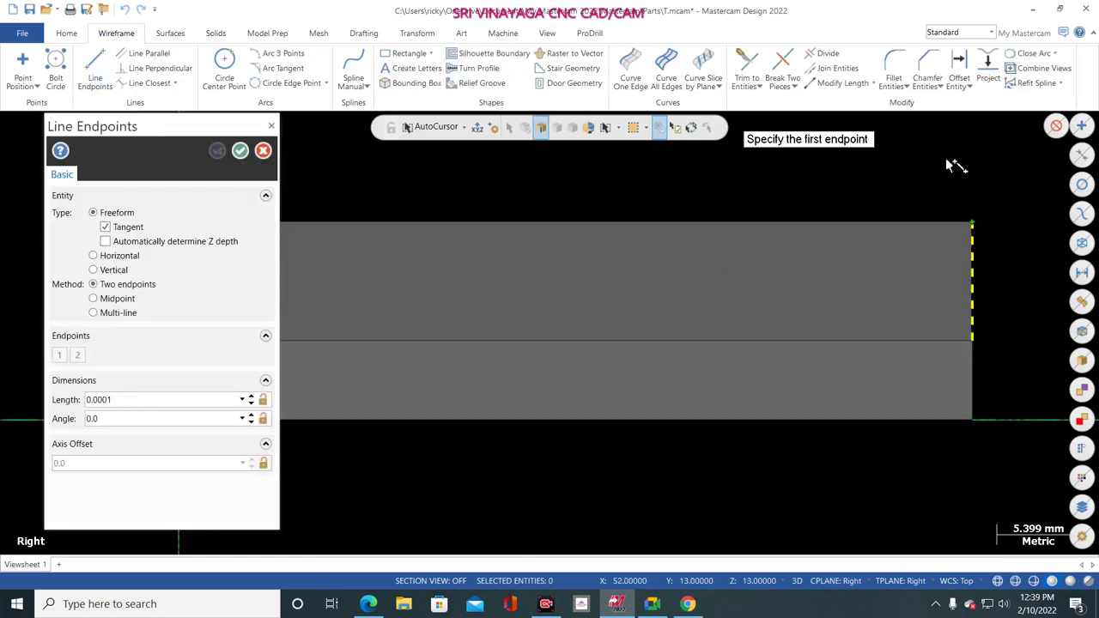
double_click(147, 400)
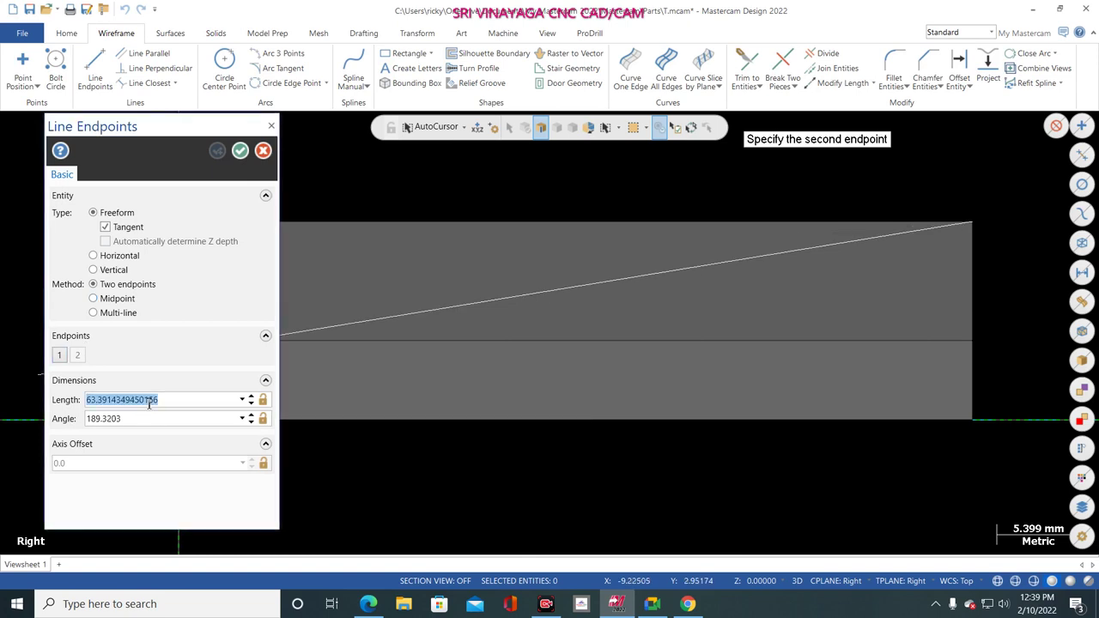
text(20)
key(Return)
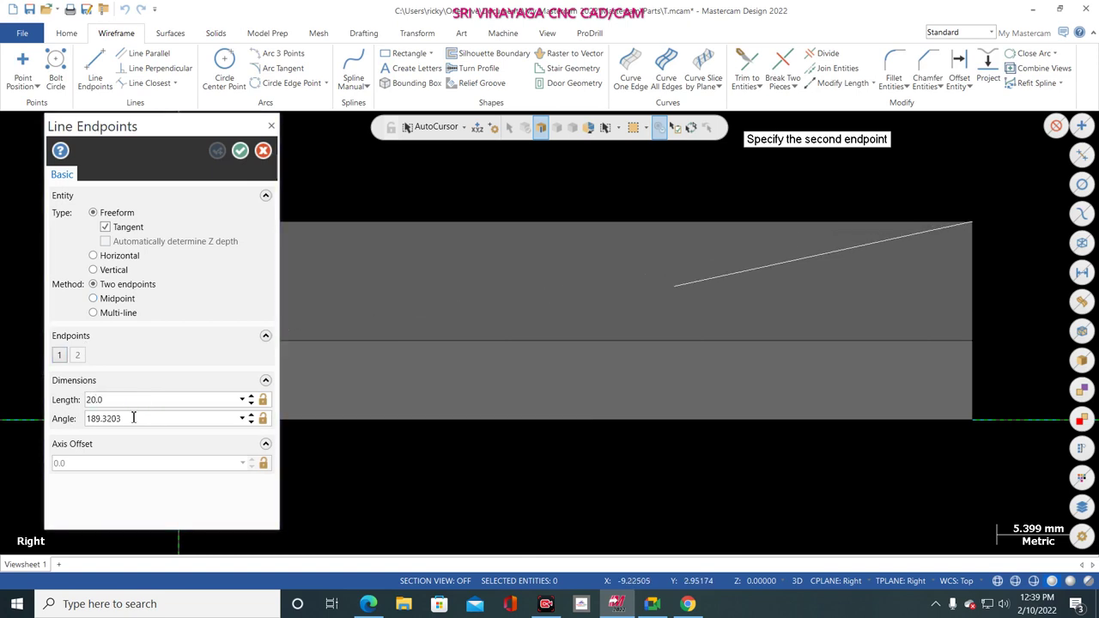
double_click(134, 418)
text(18)
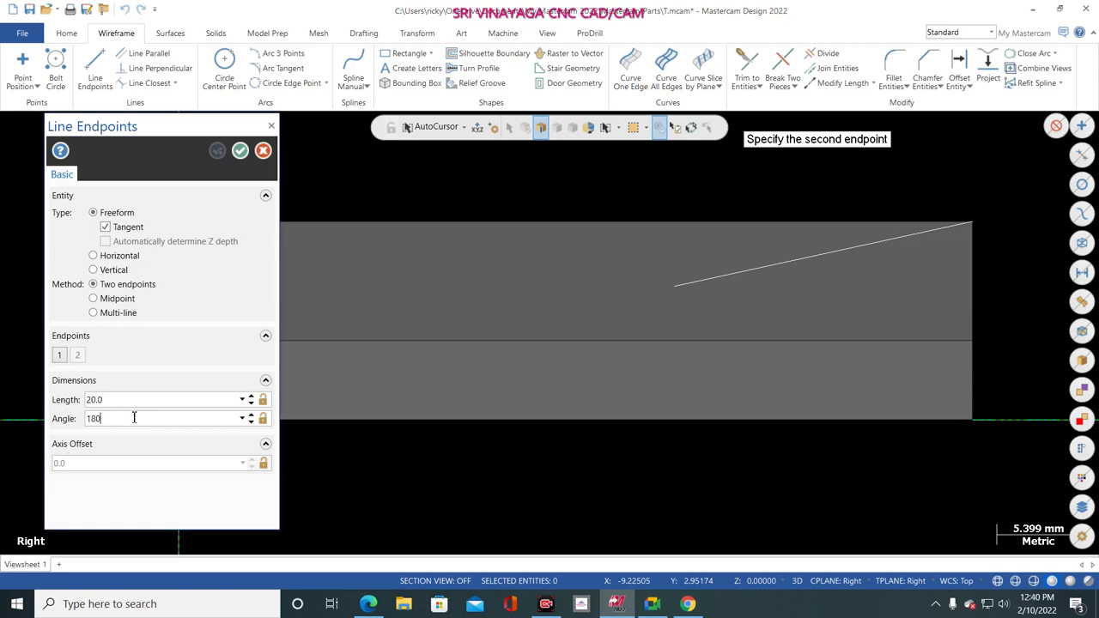
text(0)
key(Return)
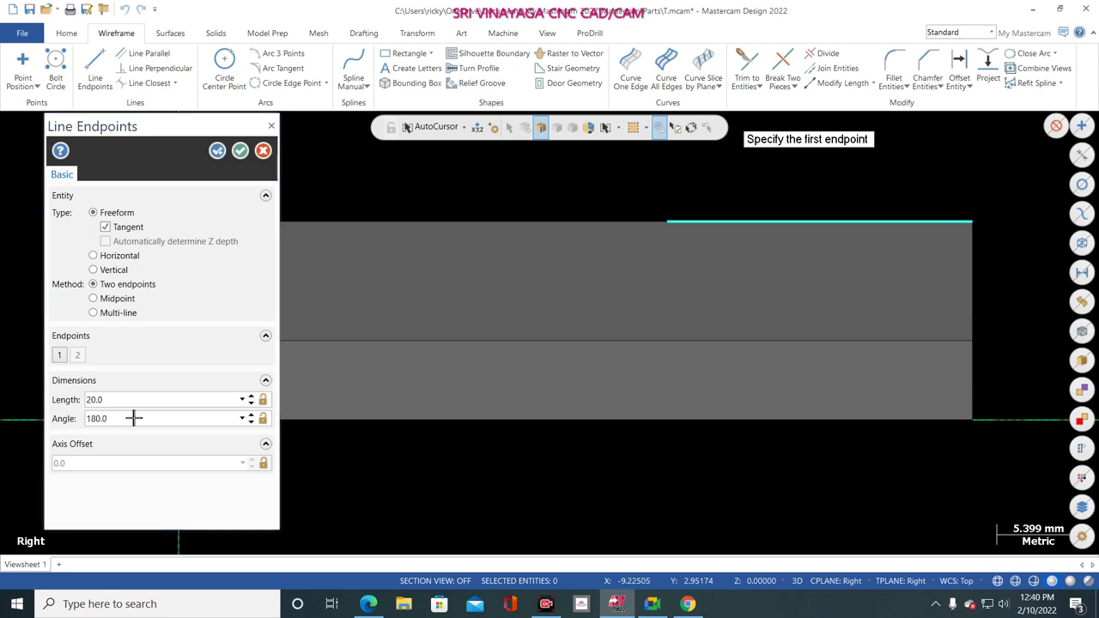
click(217, 152)
- Draw a 10 mm line at 90° from the top line's end
scroll(621, 530, down, 2)
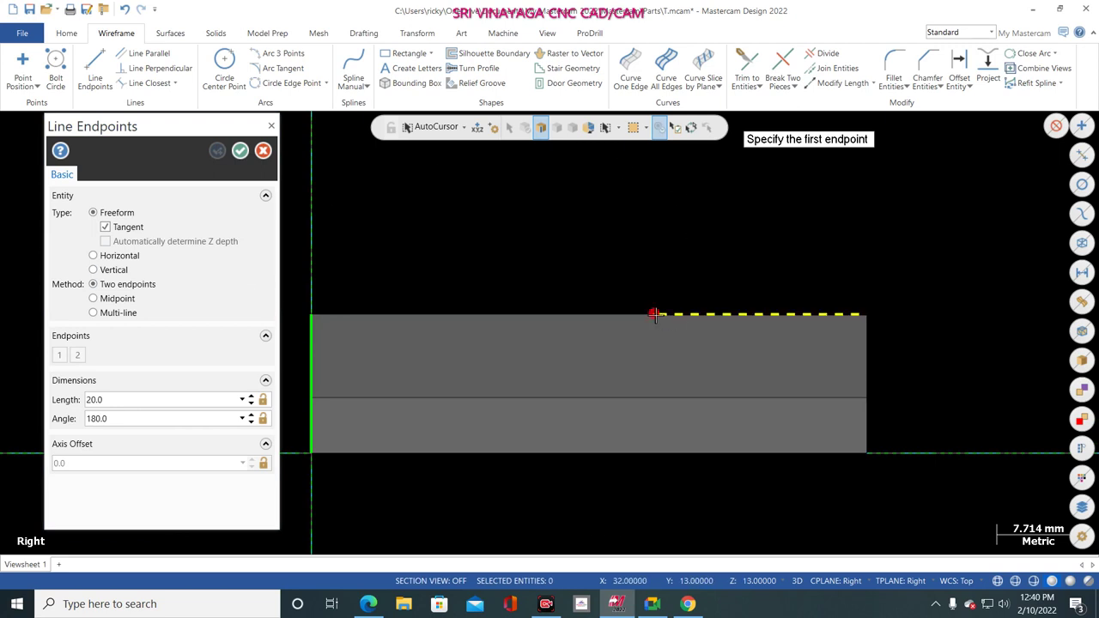
click(654, 315)
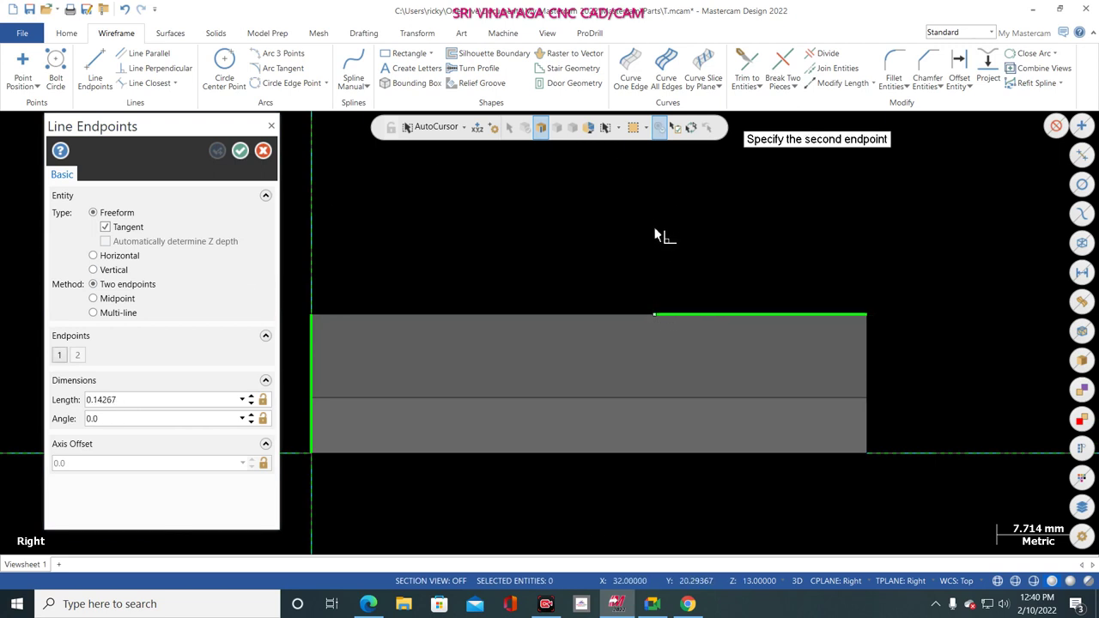
click(582, 603)
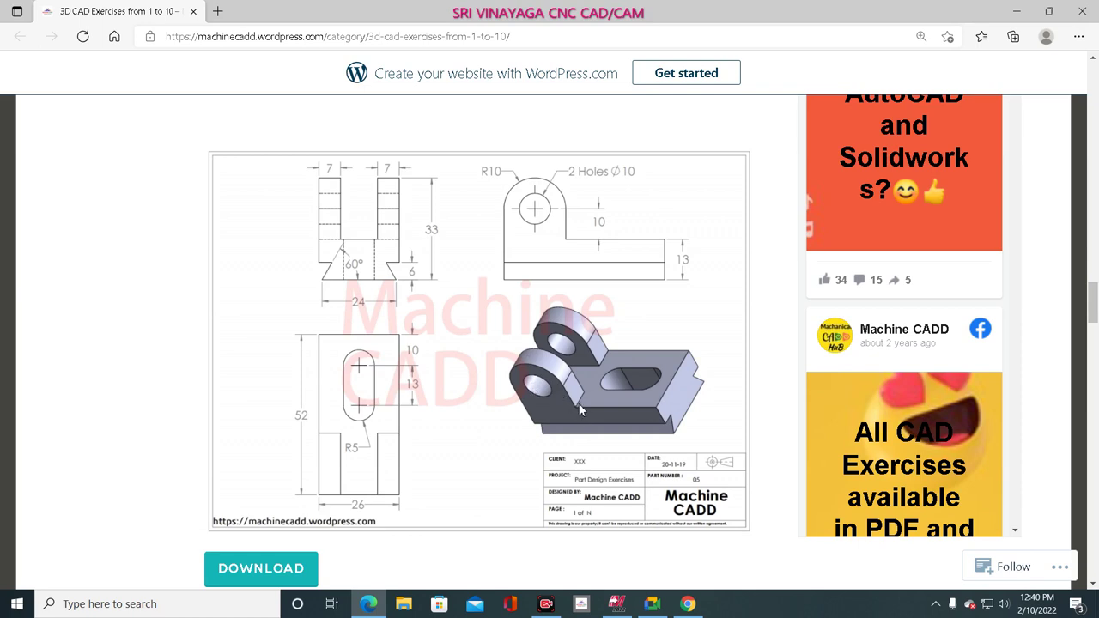
click(616, 603)
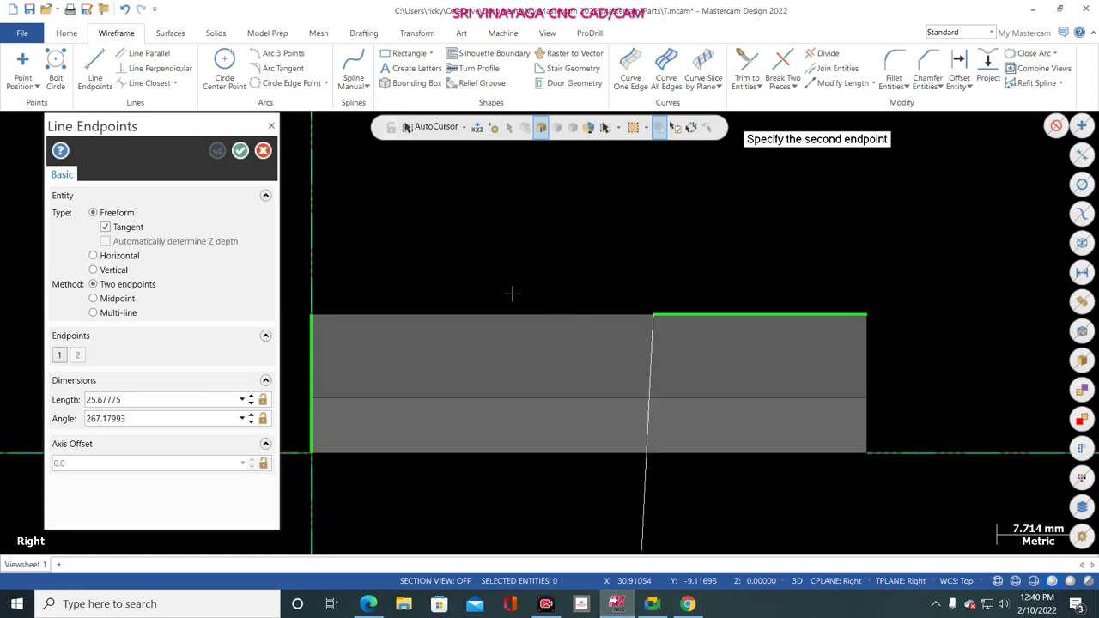
click(122, 400)
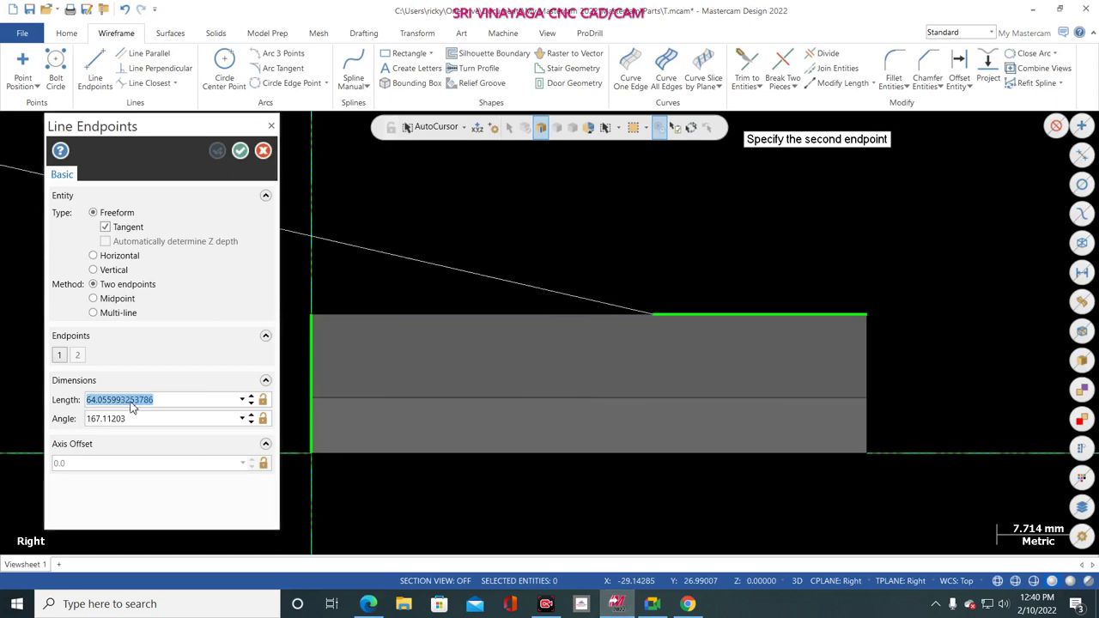
click(142, 419)
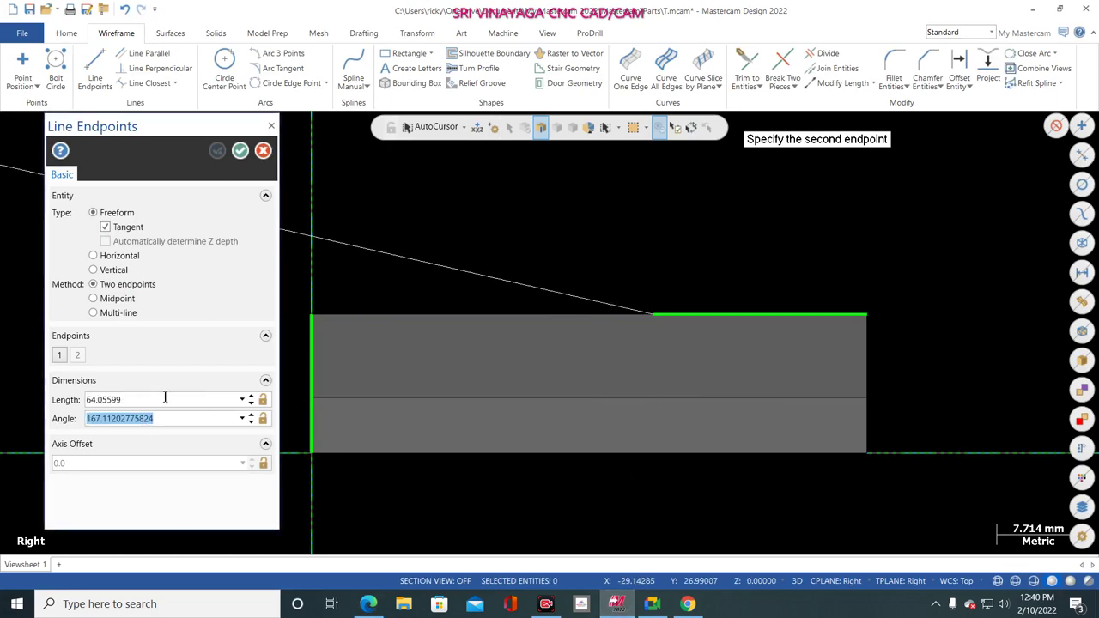
click(176, 401)
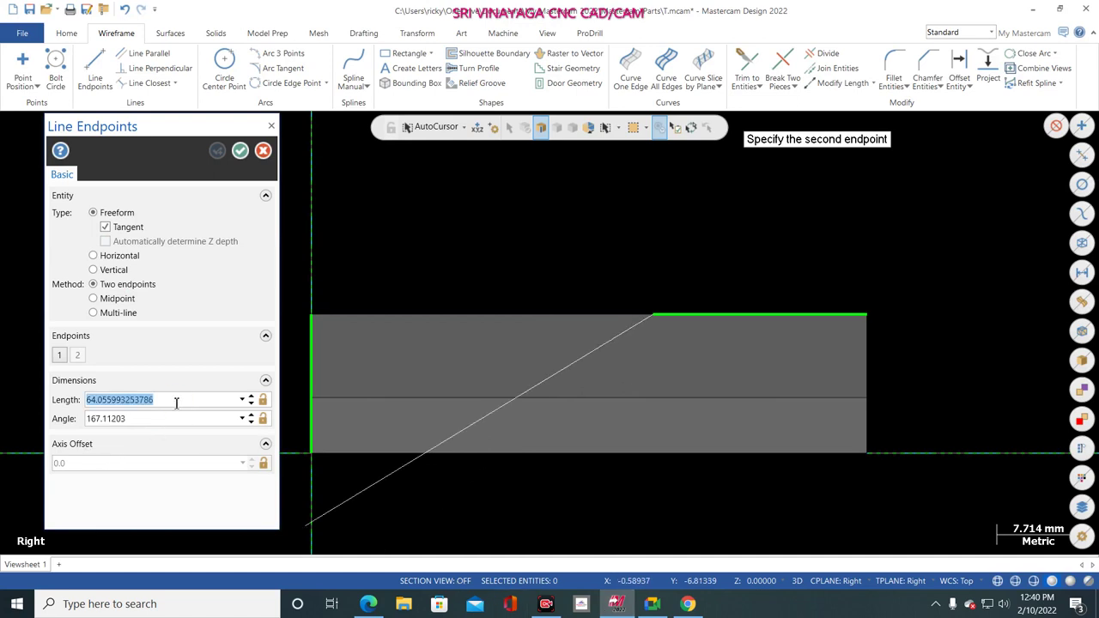
text(10)
key(Return)
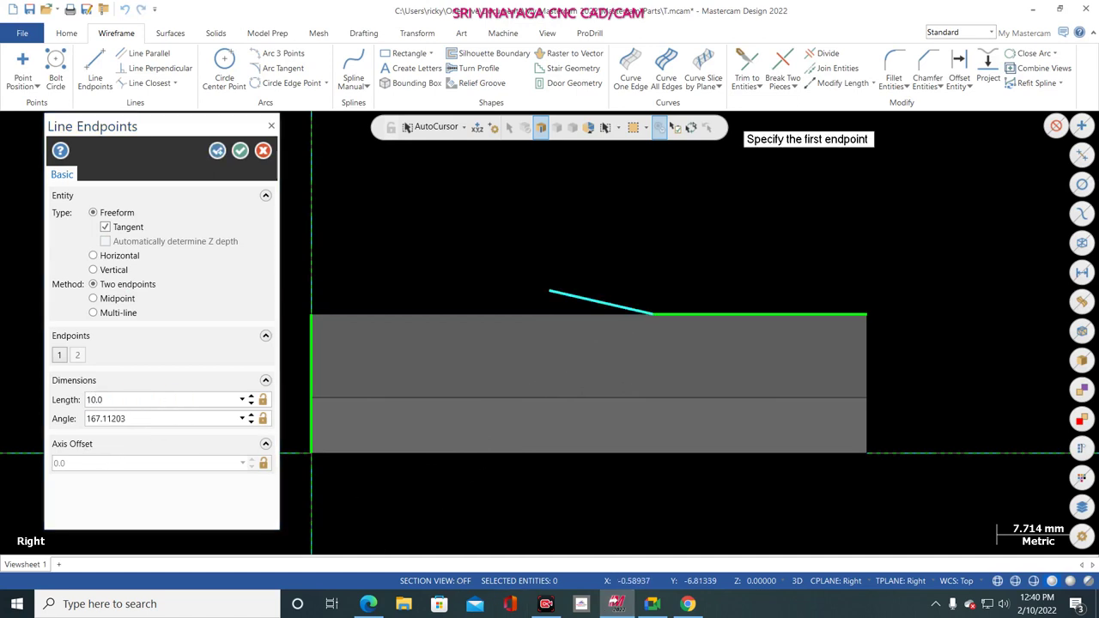
click(178, 419)
text(90)
key(Return)
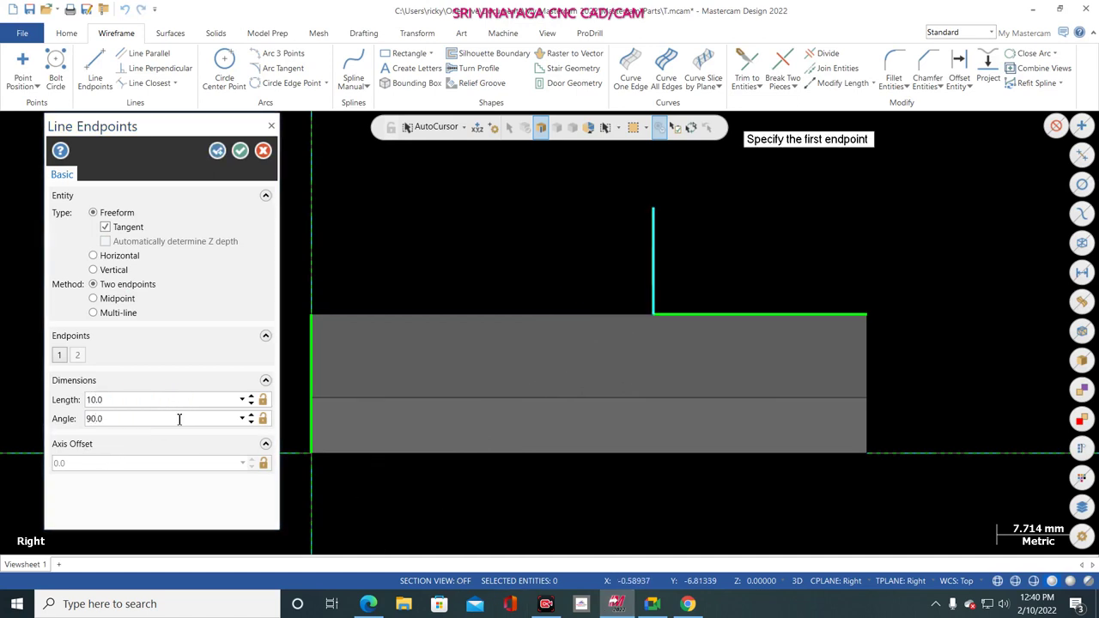
click(271, 127)
- Delete the misplaced vertical line and redraw the 10 mm, 90° line from the top line's middle
click(655, 226)
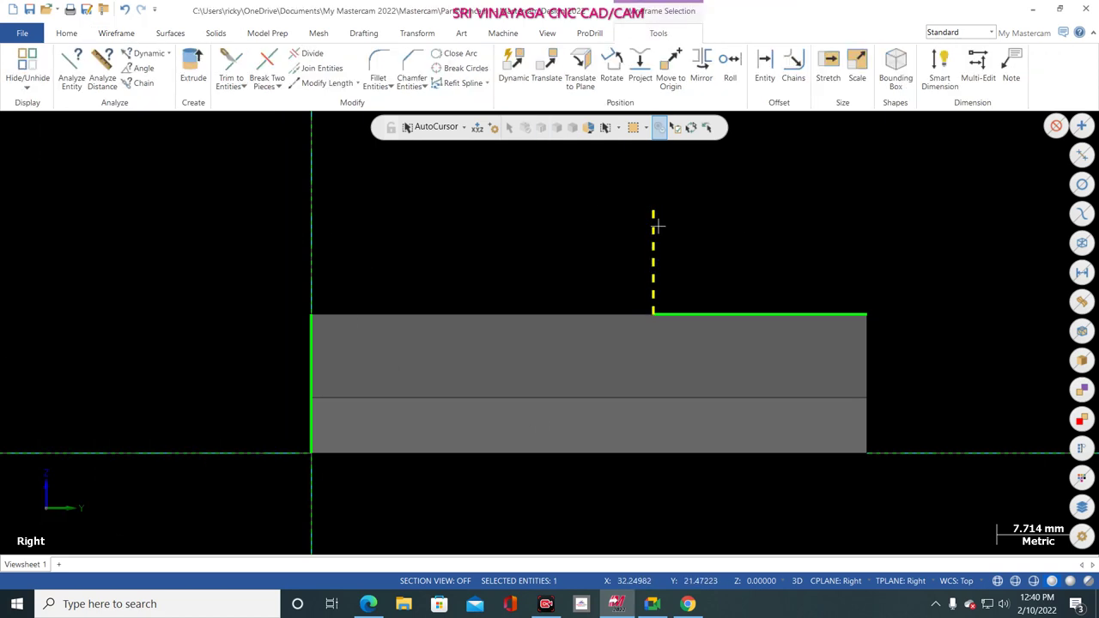
key(Delete)
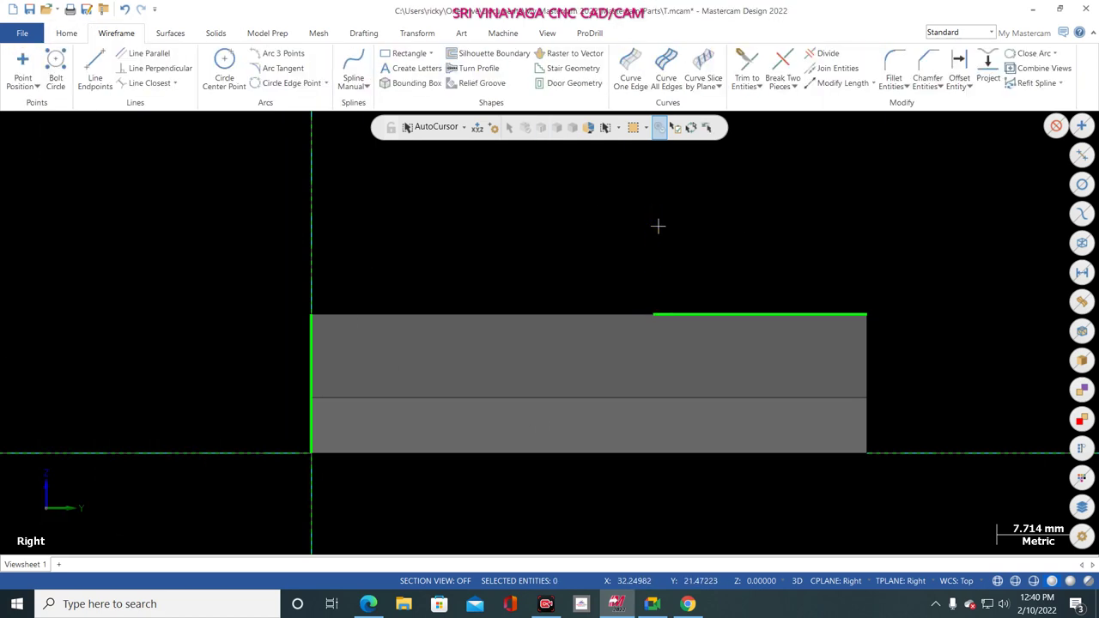
click(91, 71)
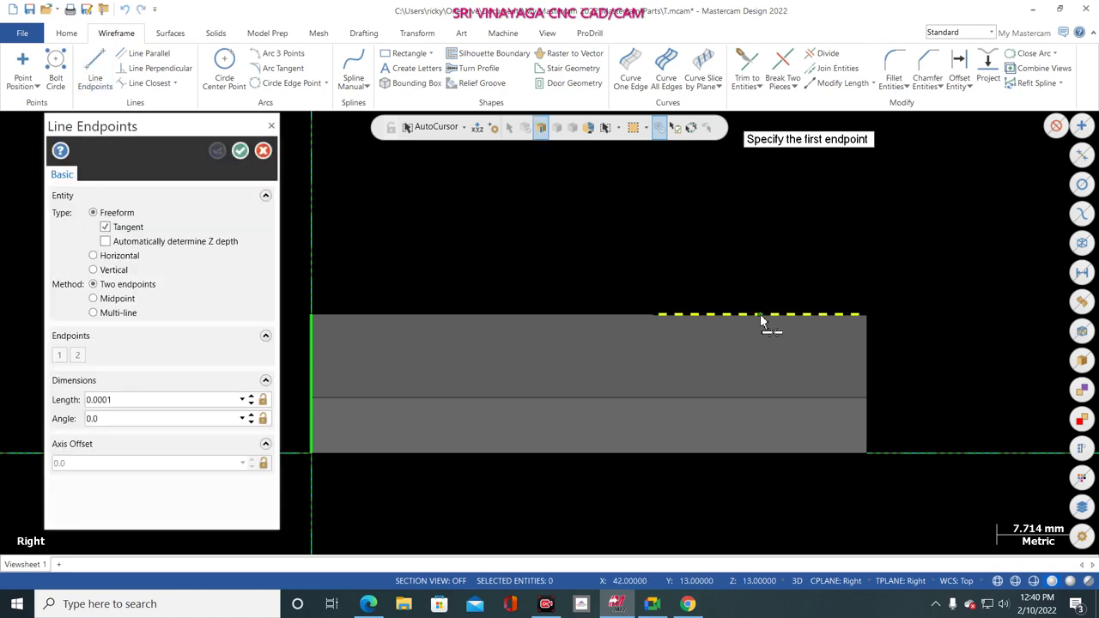
click(760, 314)
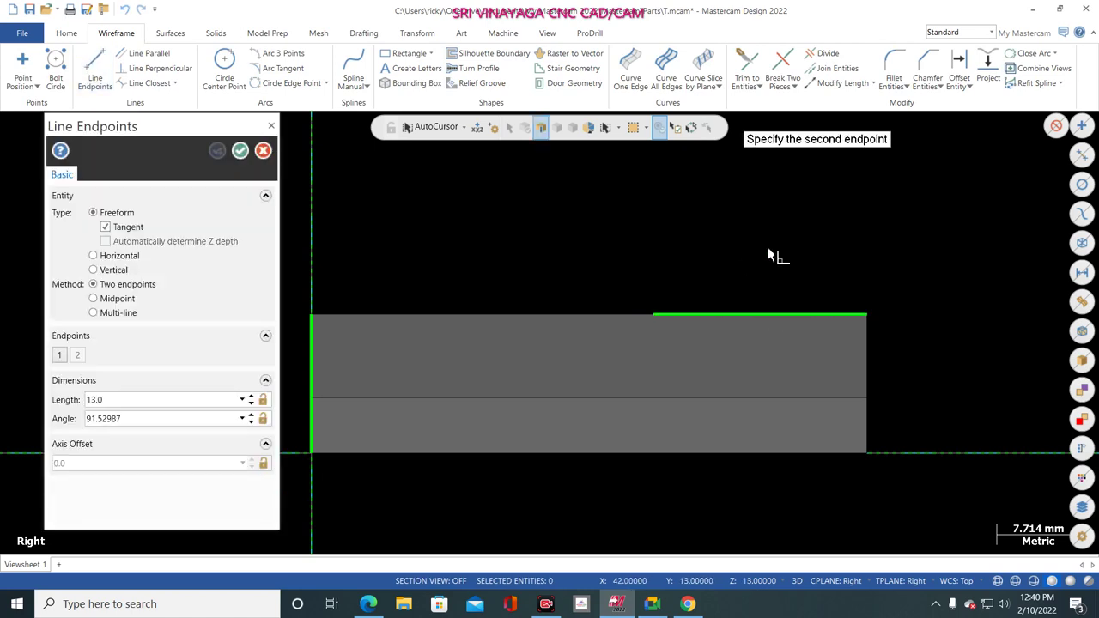
double_click(173, 399)
text(10)
key(Return)
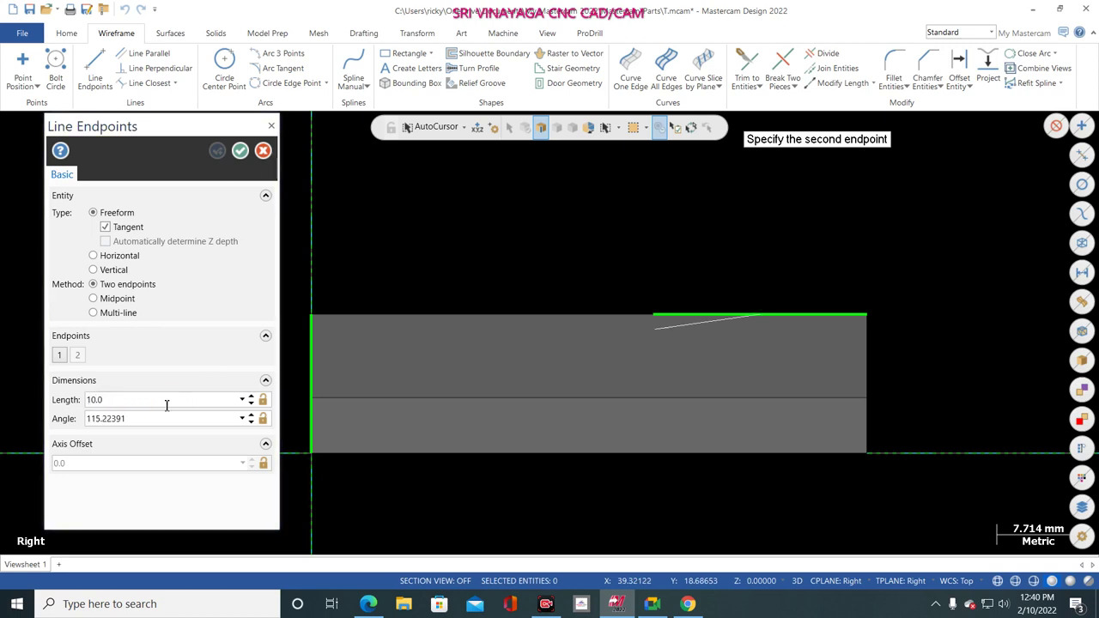
double_click(158, 418)
text(90)
key(Return)
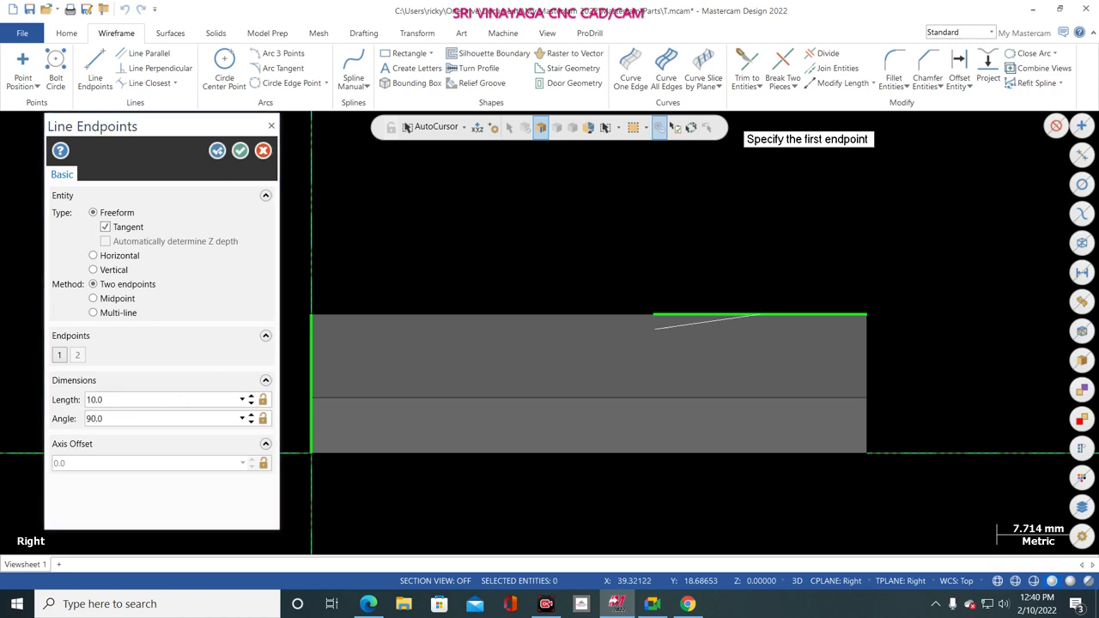
click(240, 151)
- Draw a Ø10 circle centred on the top end of the vertical line
click(224, 67)
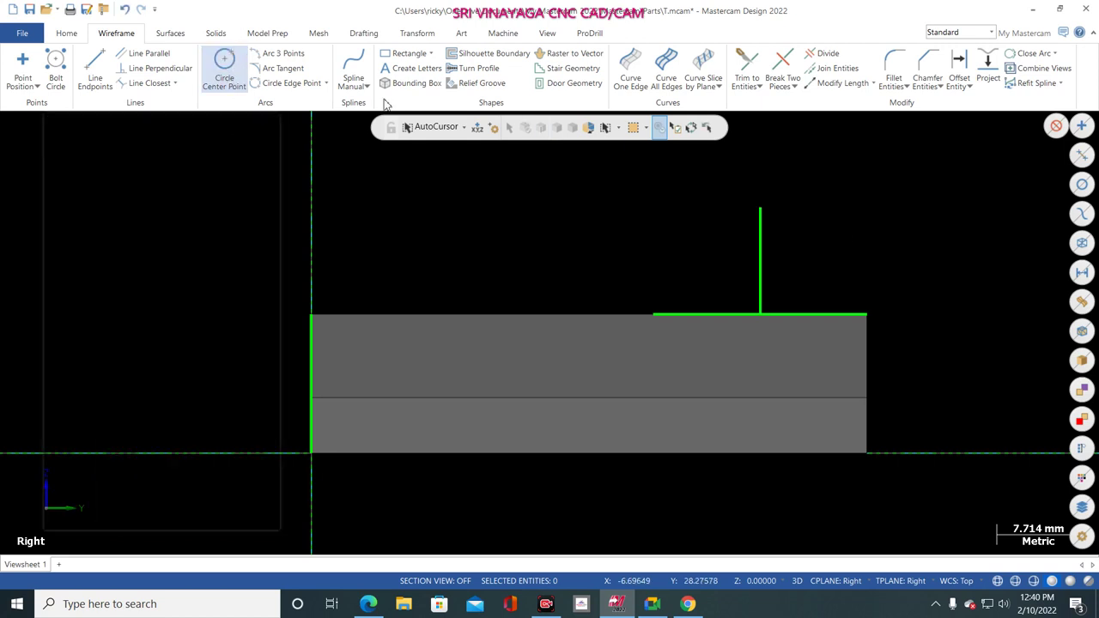
click(759, 209)
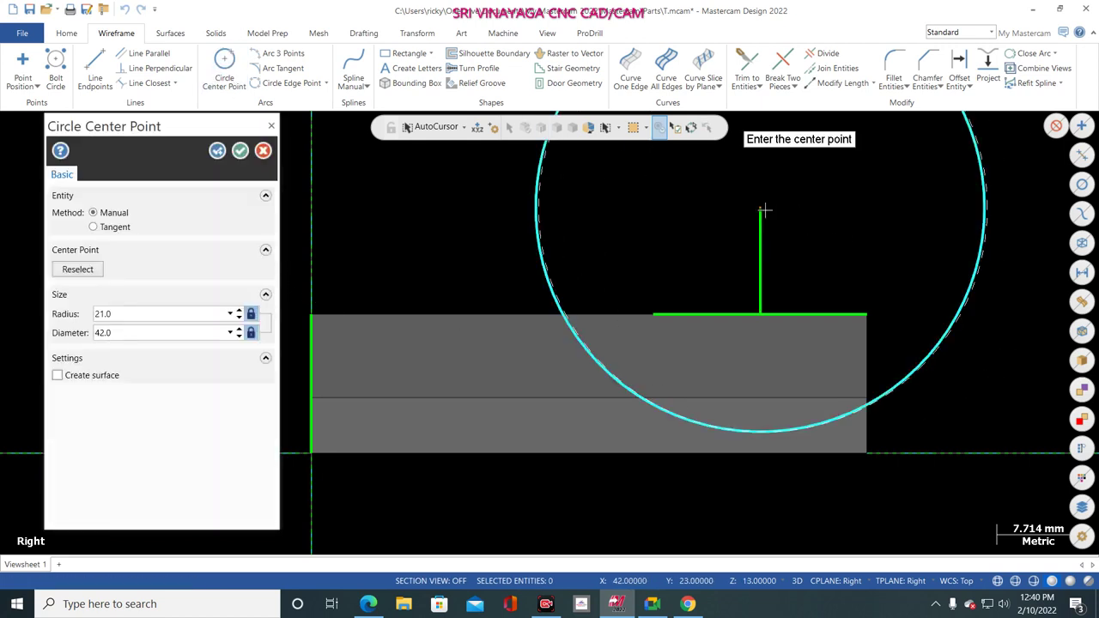
click(590, 606)
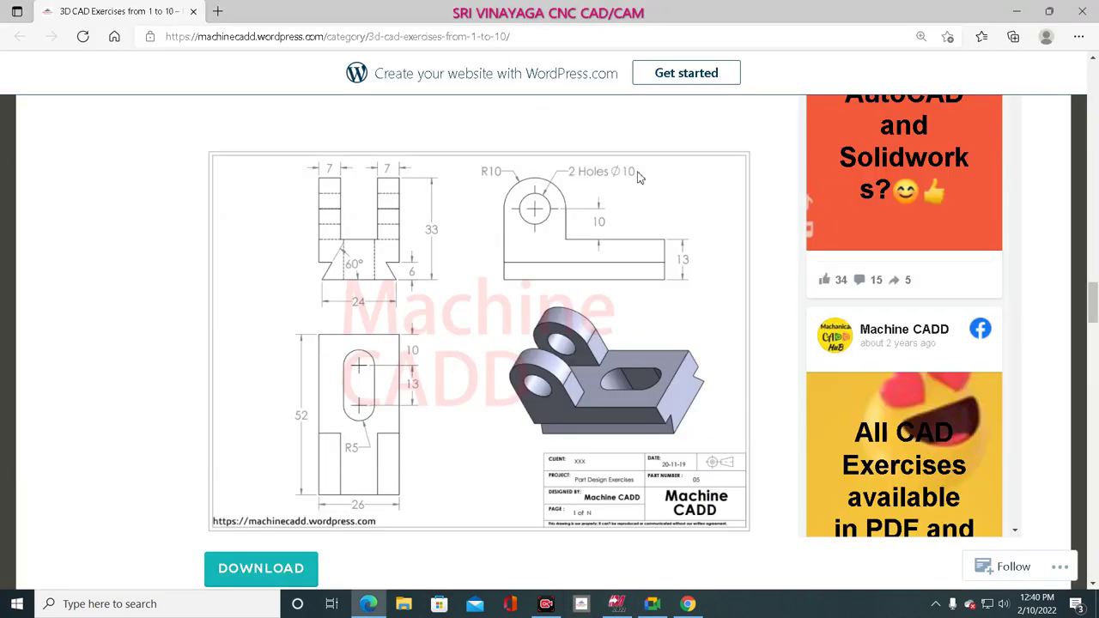
click(616, 605)
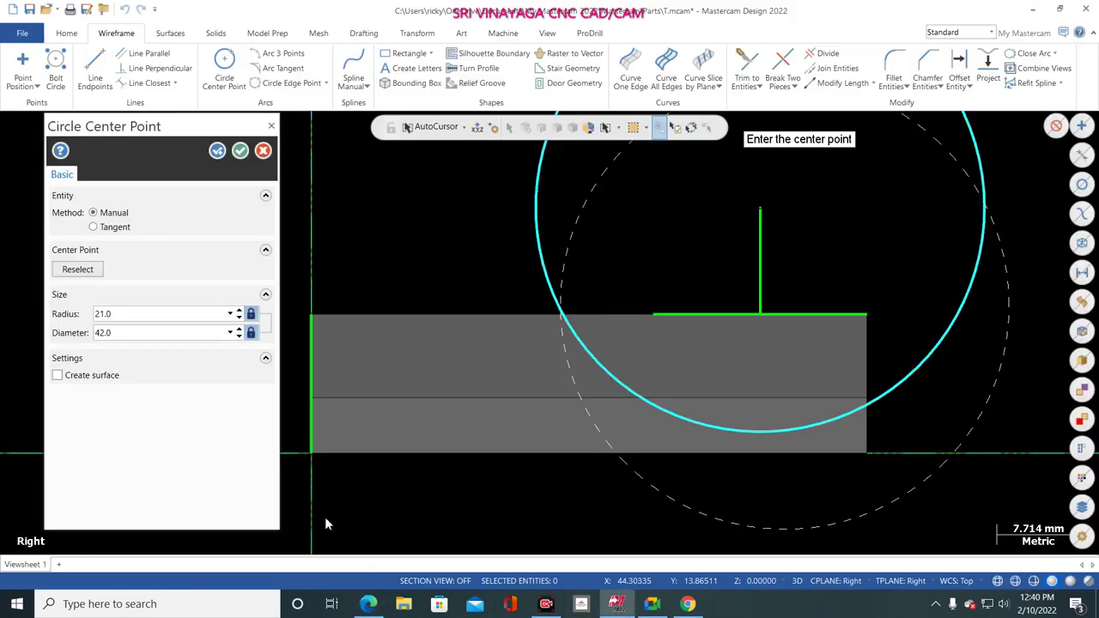
double_click(163, 332)
text(10)
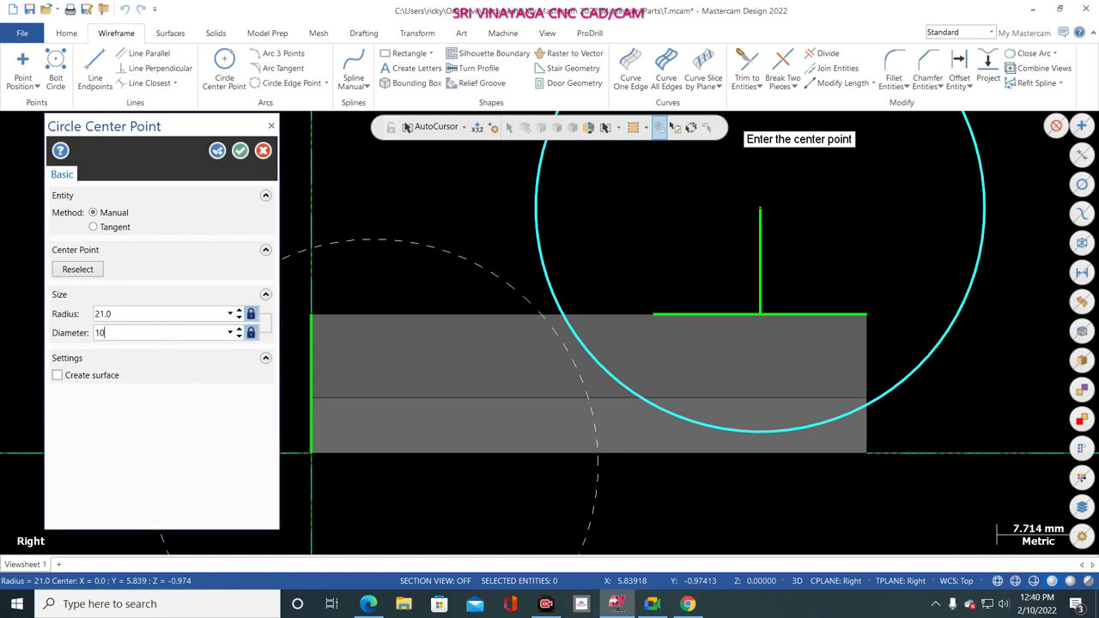
key(Return)
scroll(468, 374, down, 1)
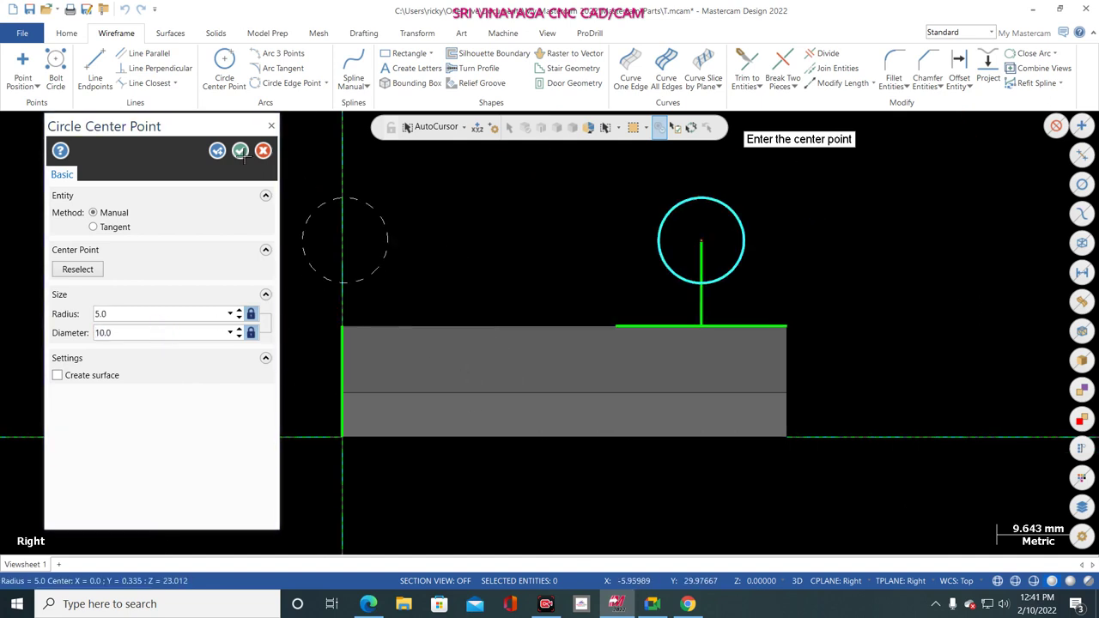
click(218, 154)
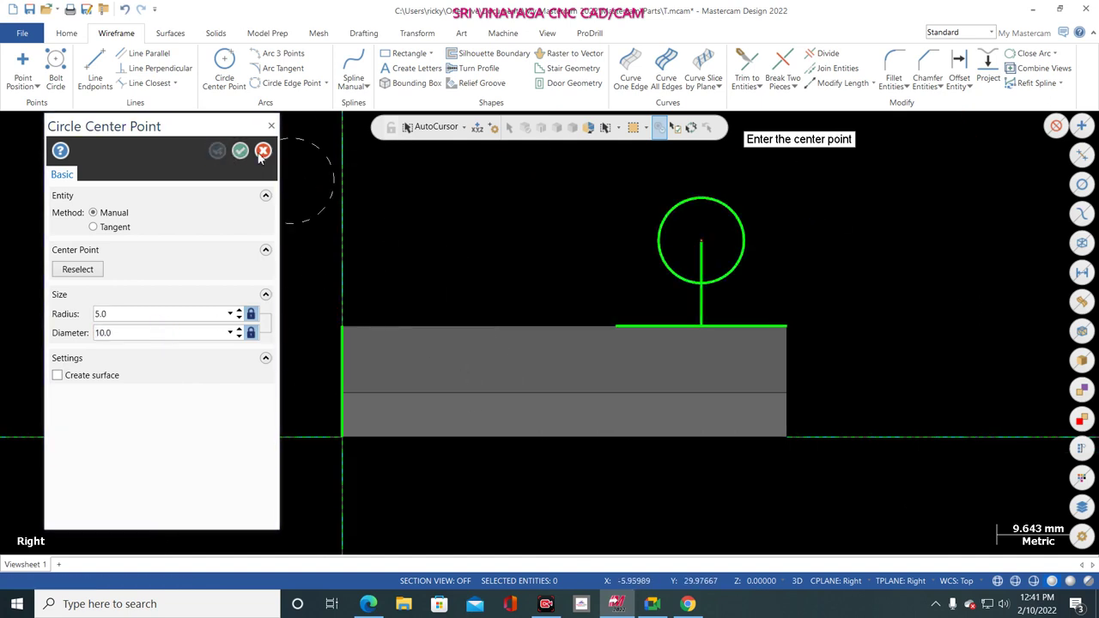
- Add a concentric circle of radius 10 (Ø20) at the same centre point
click(702, 240)
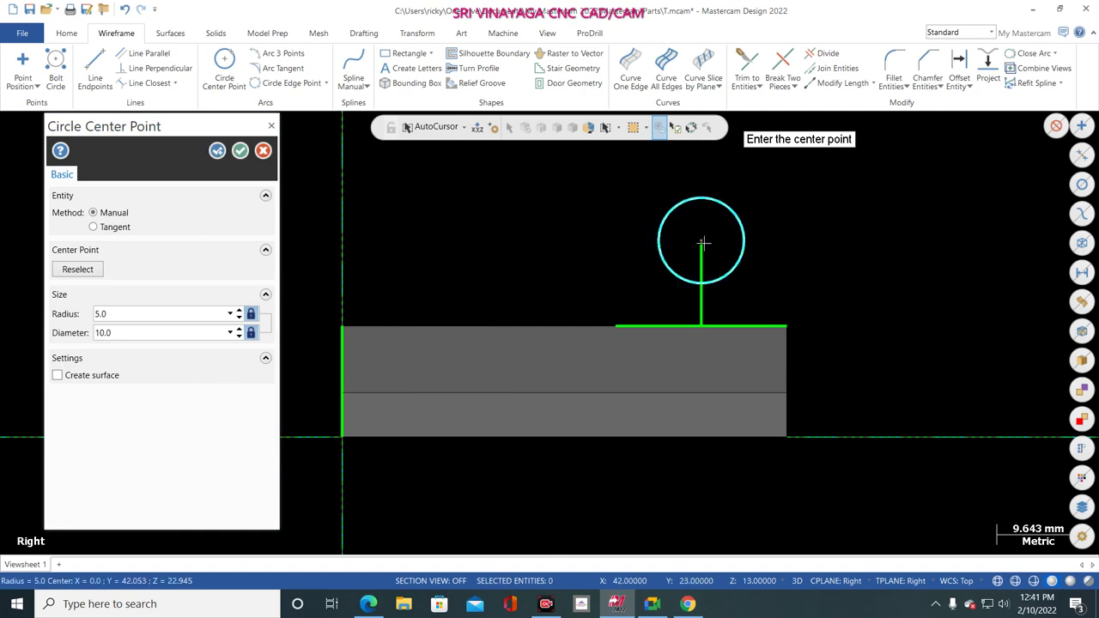
click(582, 604)
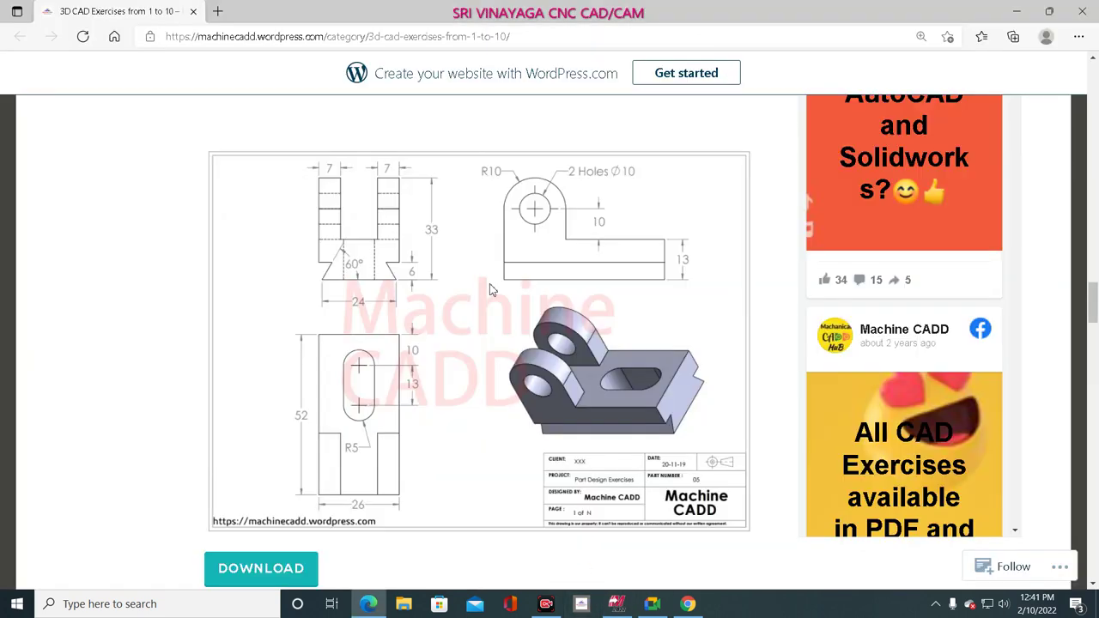
click(616, 603)
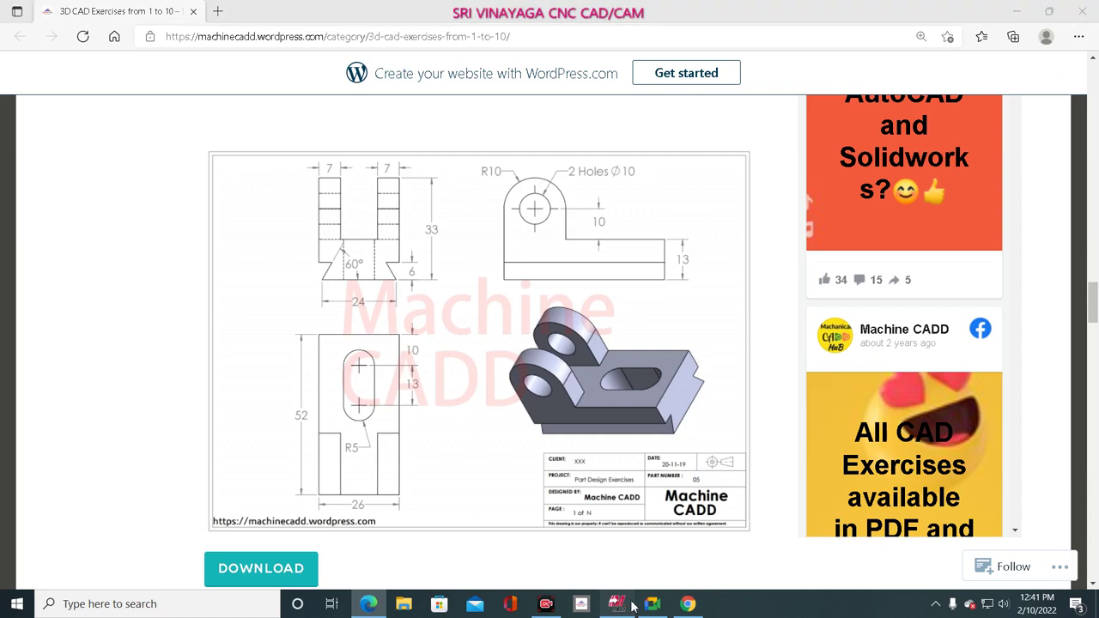
drag(616, 604, 668, 598)
click(667, 601)
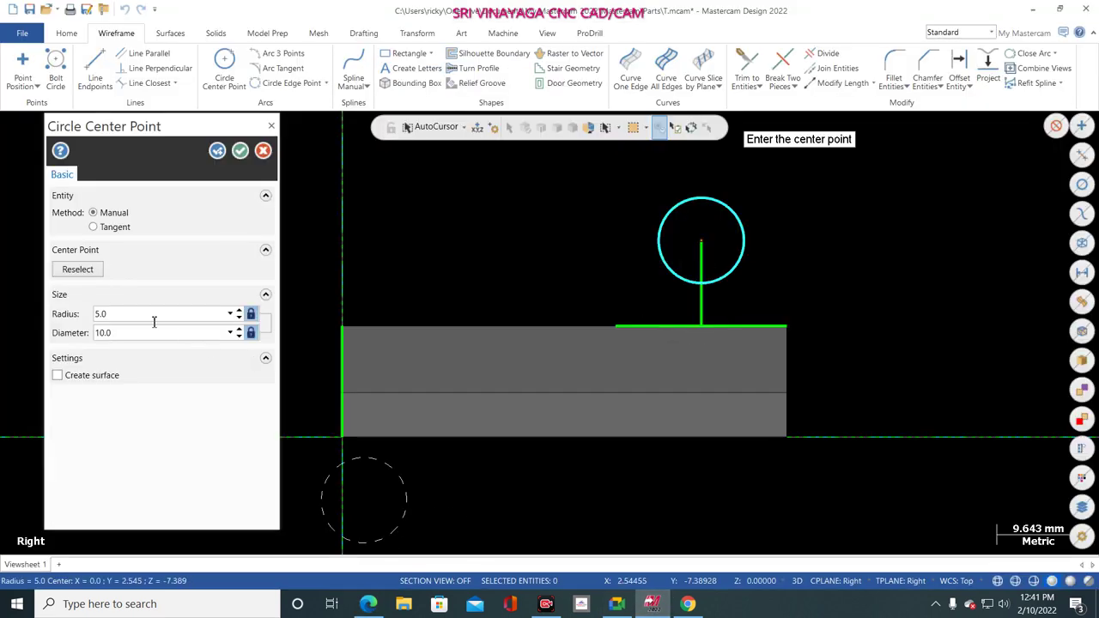
click(155, 316)
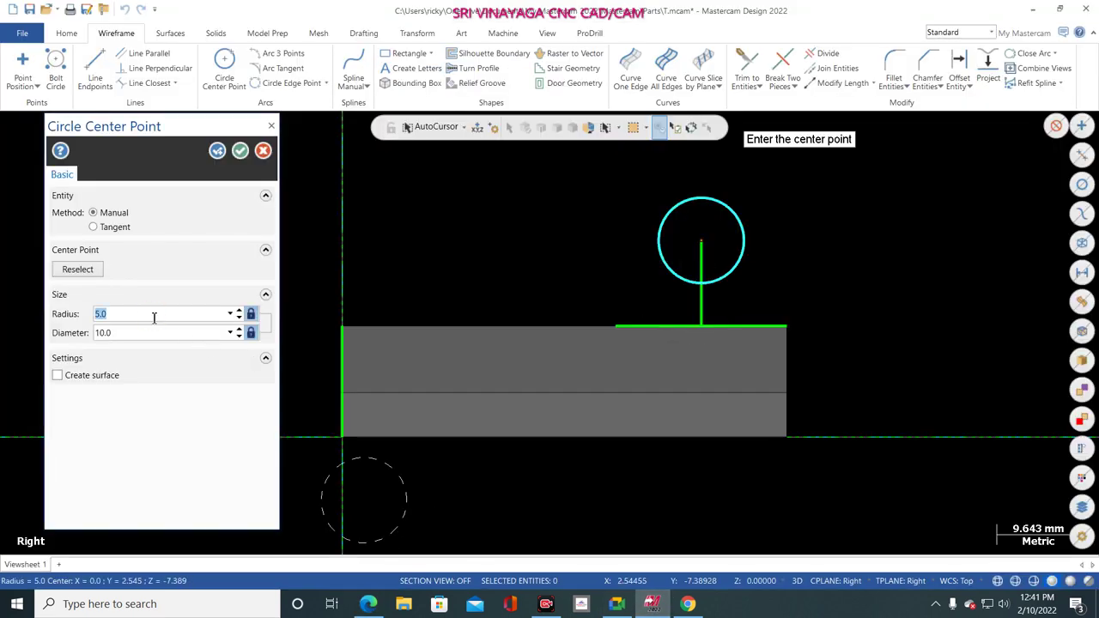
text(10)
key(Return)
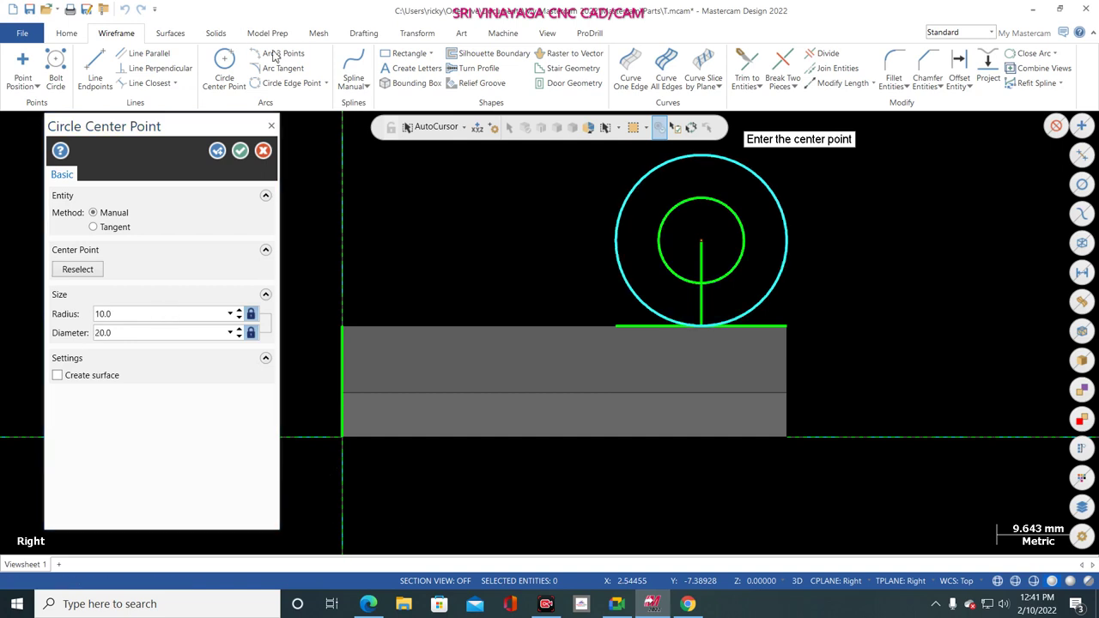
click(240, 151)
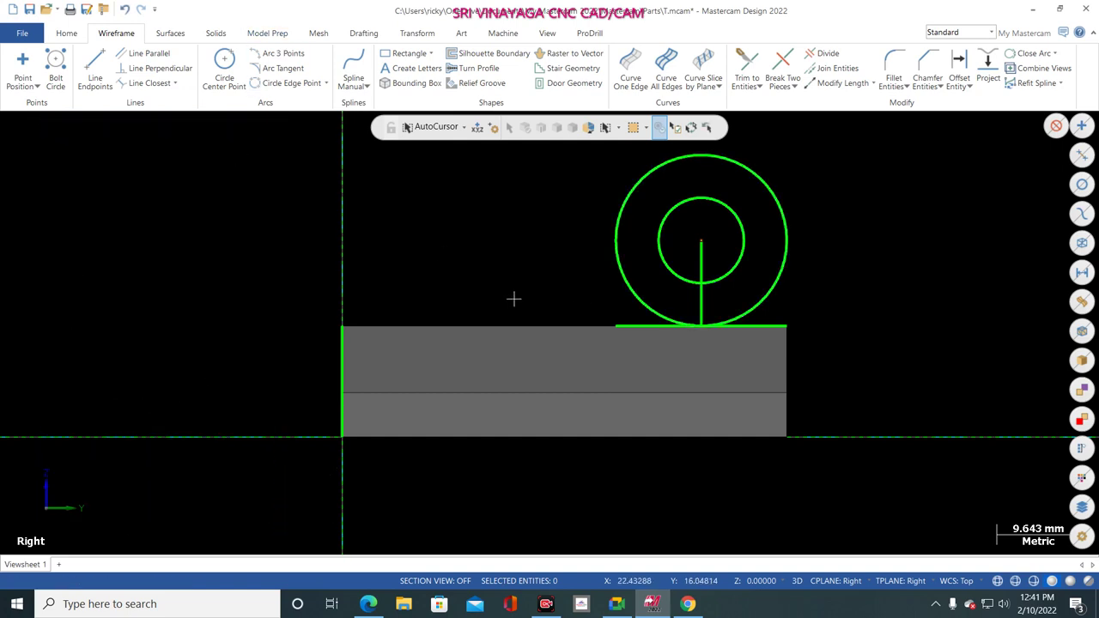
- Draw a 20 mm horizontal line through the centre, across the Ø20 circle
click(96, 79)
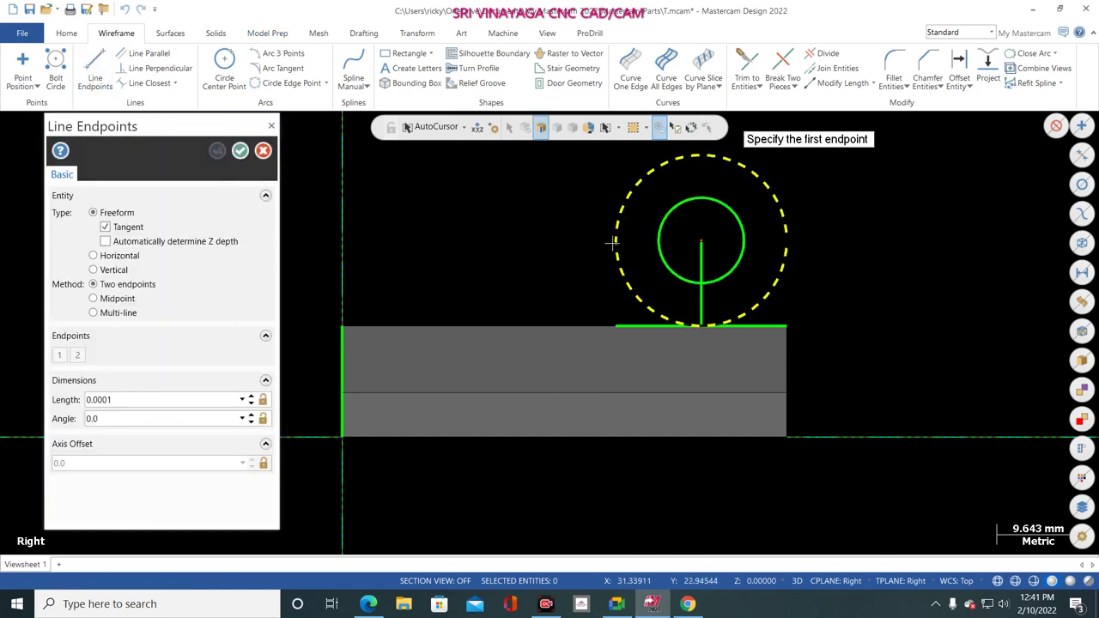
click(616, 243)
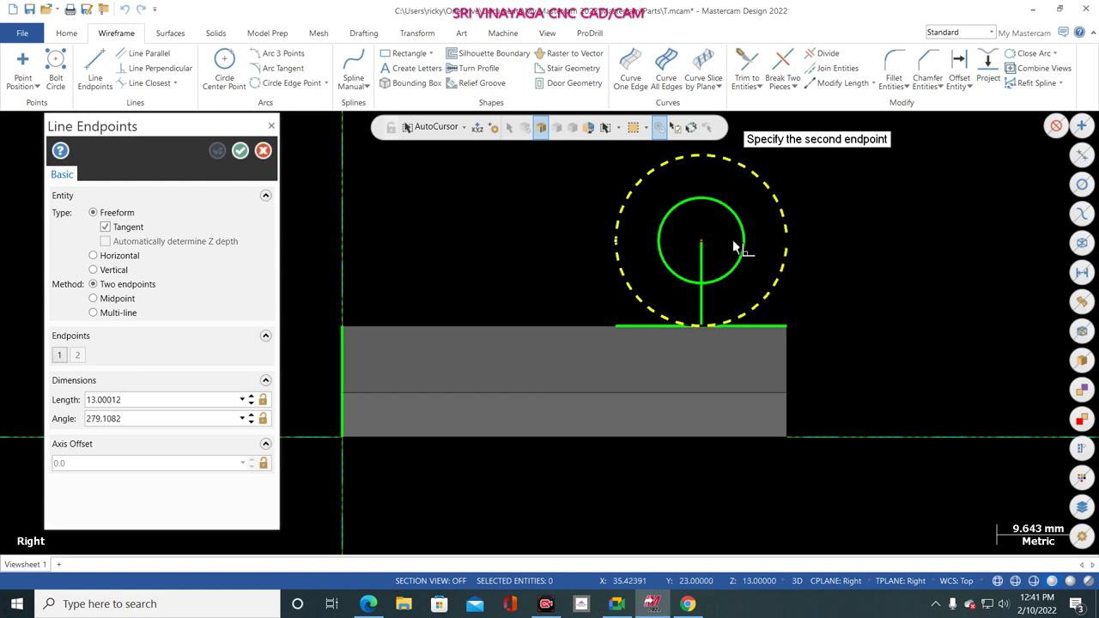
click(787, 243)
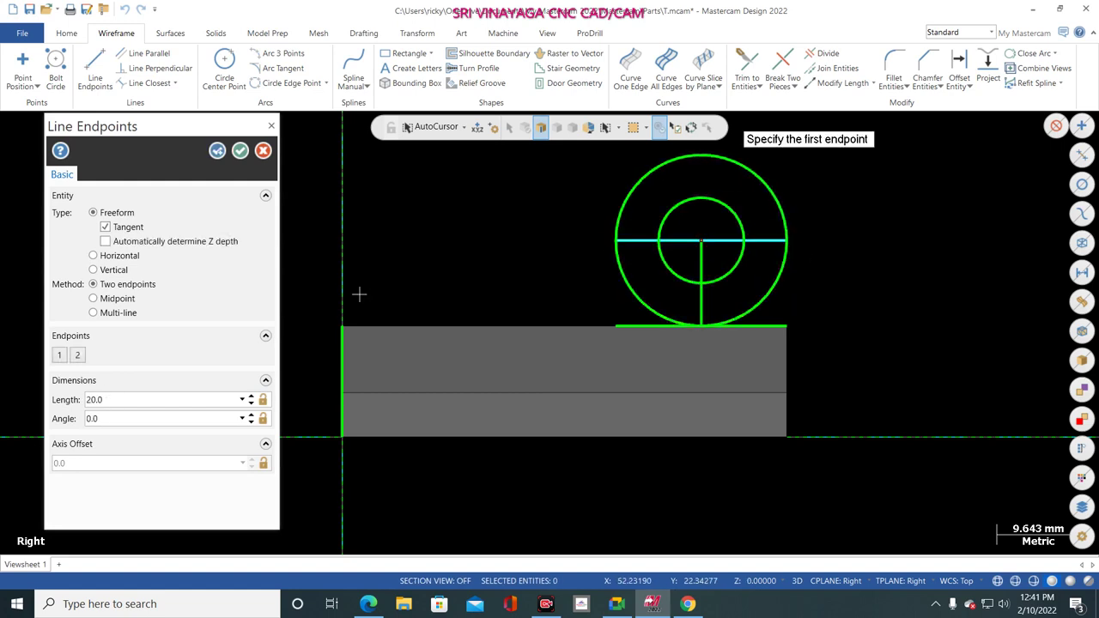
click(239, 150)
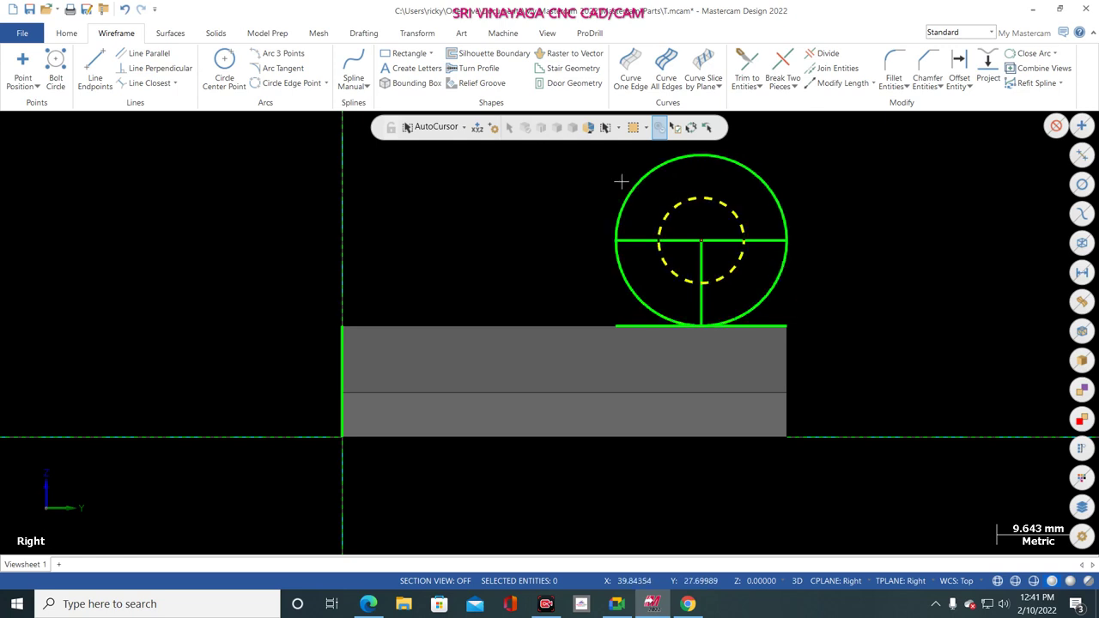
scroll(623, 180, up, 1)
click(825, 55)
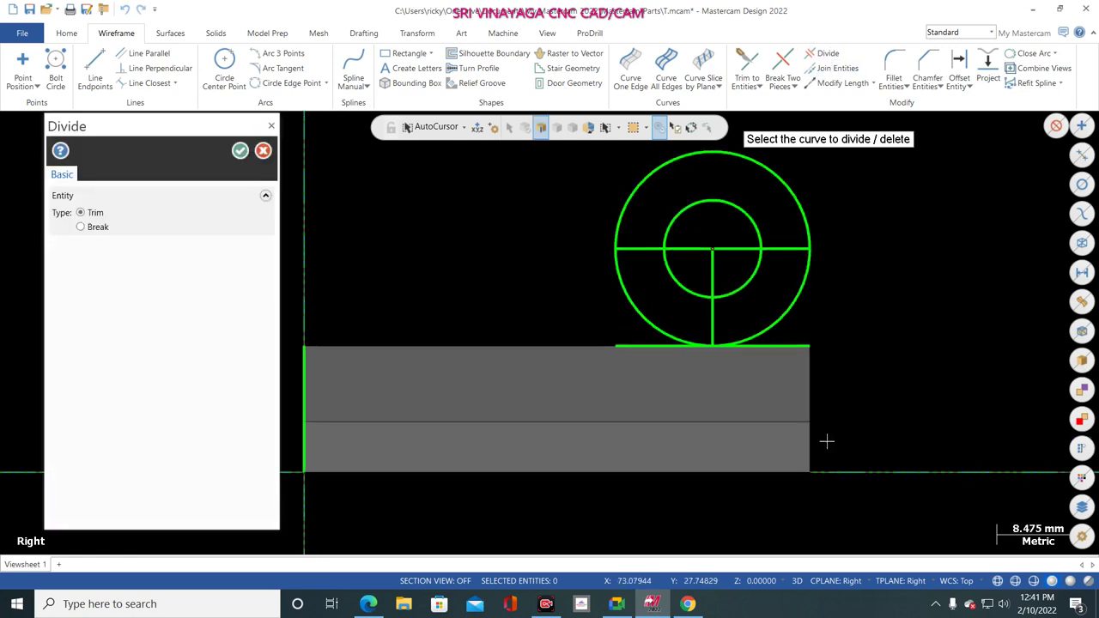
- Trim off the outer circle's lower arcs and the horizontal and vertical construction lines
click(617, 284)
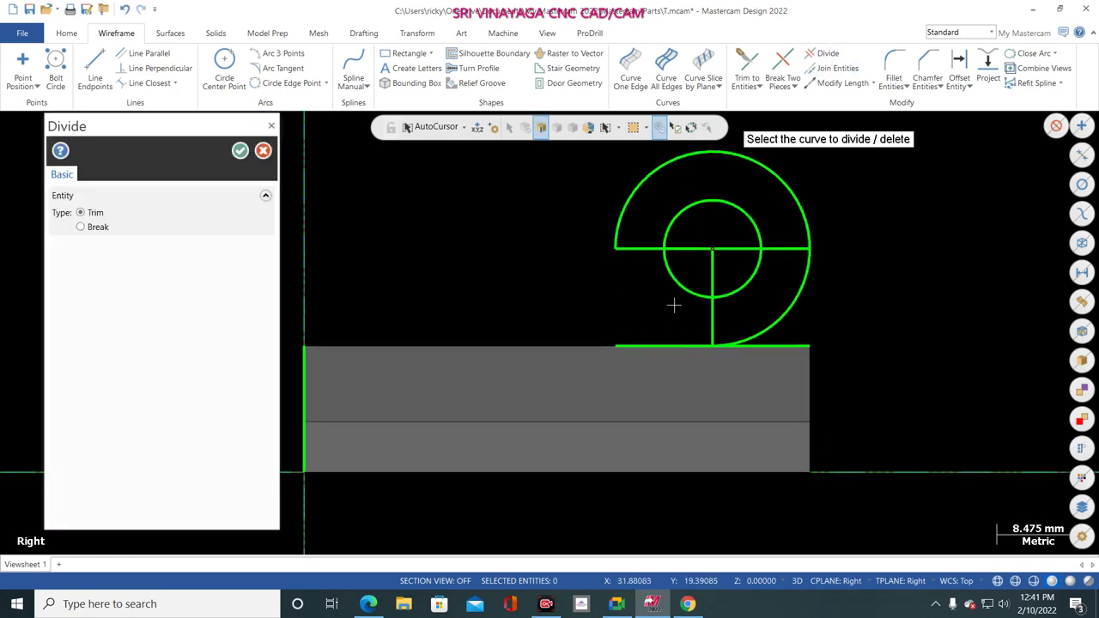
click(797, 293)
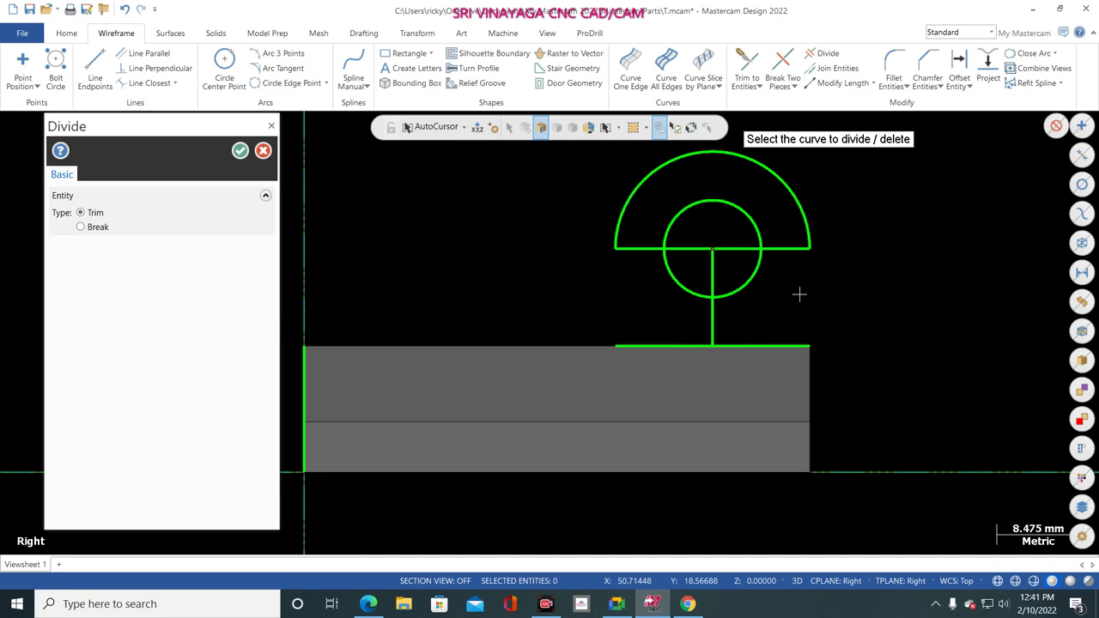
click(638, 248)
click(787, 251)
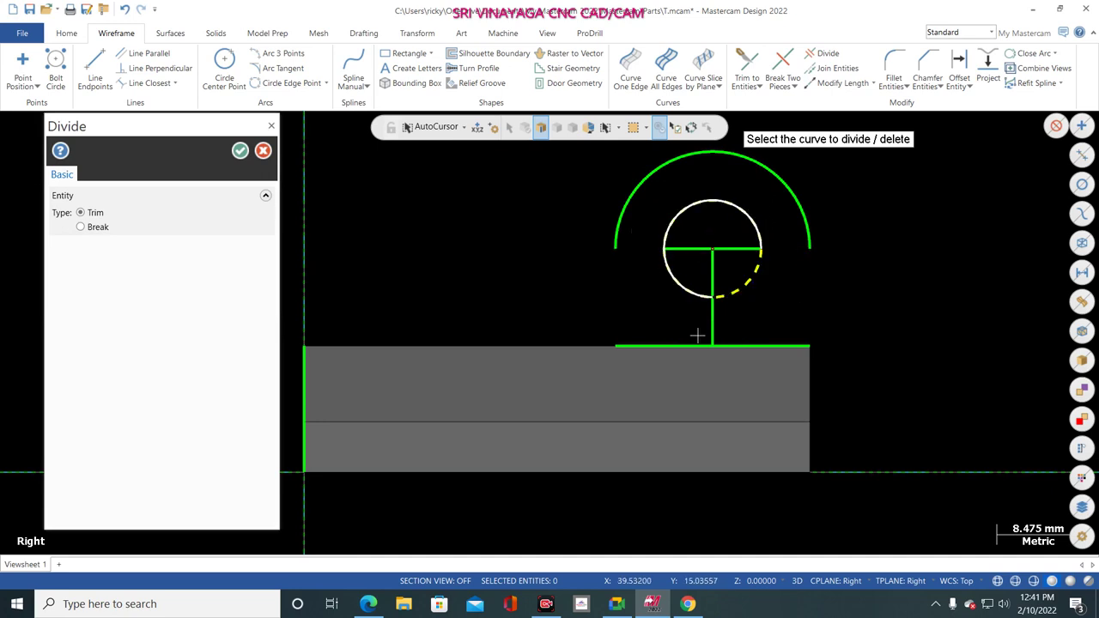
click(712, 319)
click(708, 267)
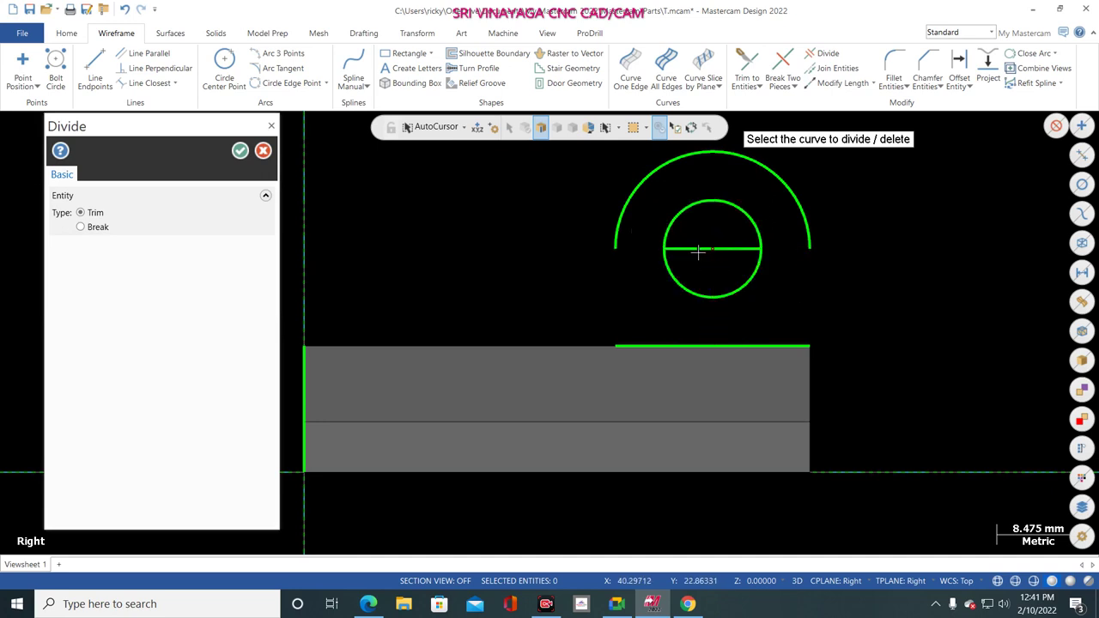
click(734, 249)
click(691, 249)
click(240, 150)
click(94, 72)
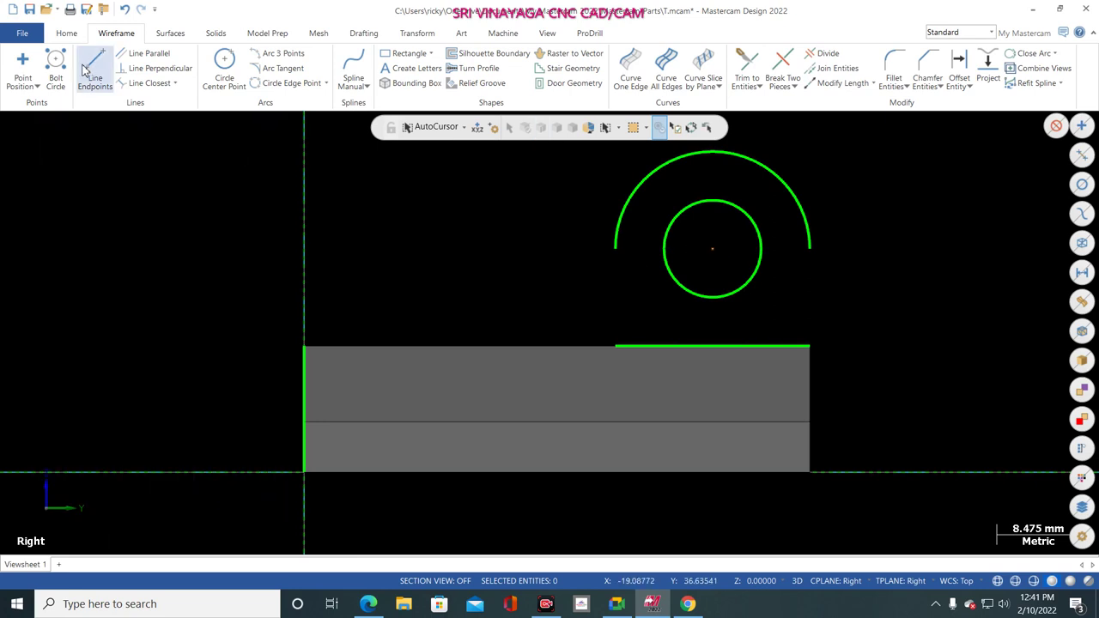
- Draw 10 mm vertical sides from both arc ends to the base line, then view isometric
click(616, 248)
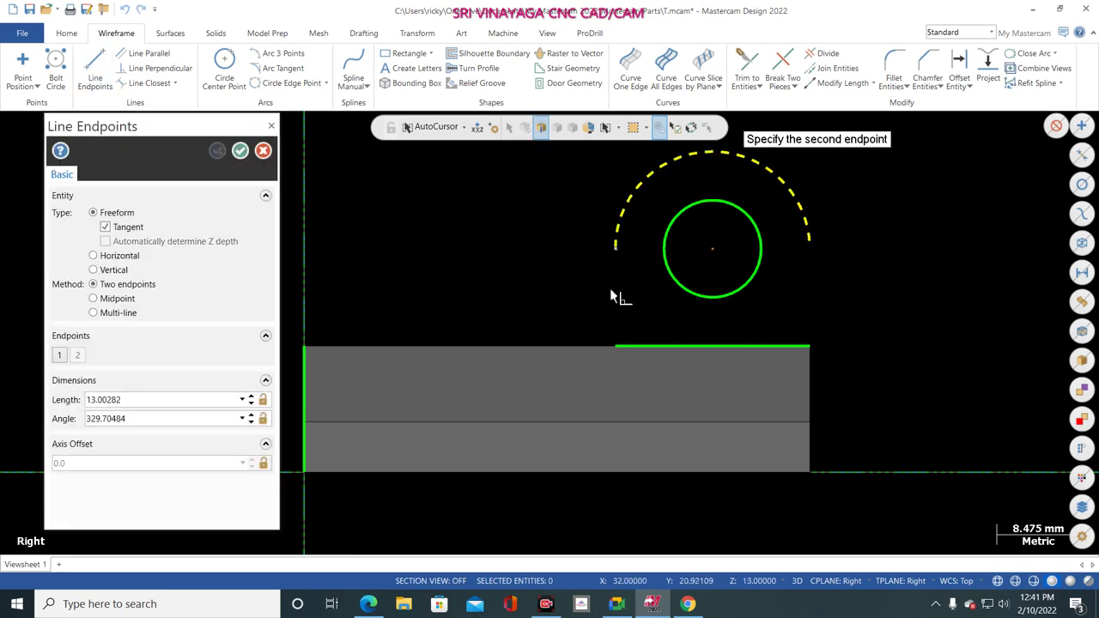
click(614, 346)
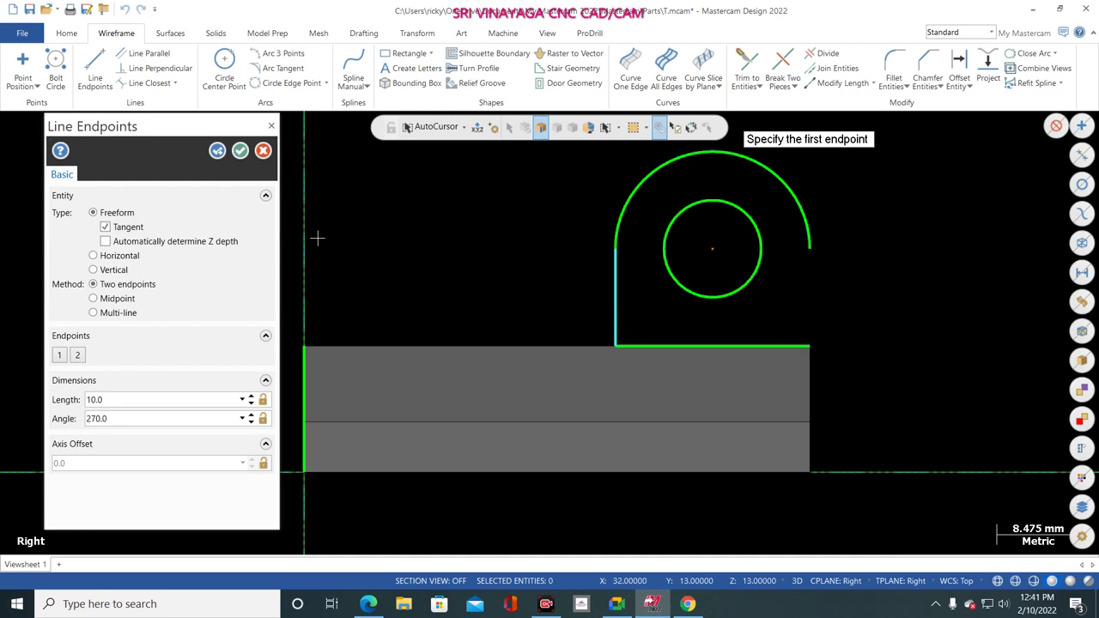
click(217, 150)
click(809, 250)
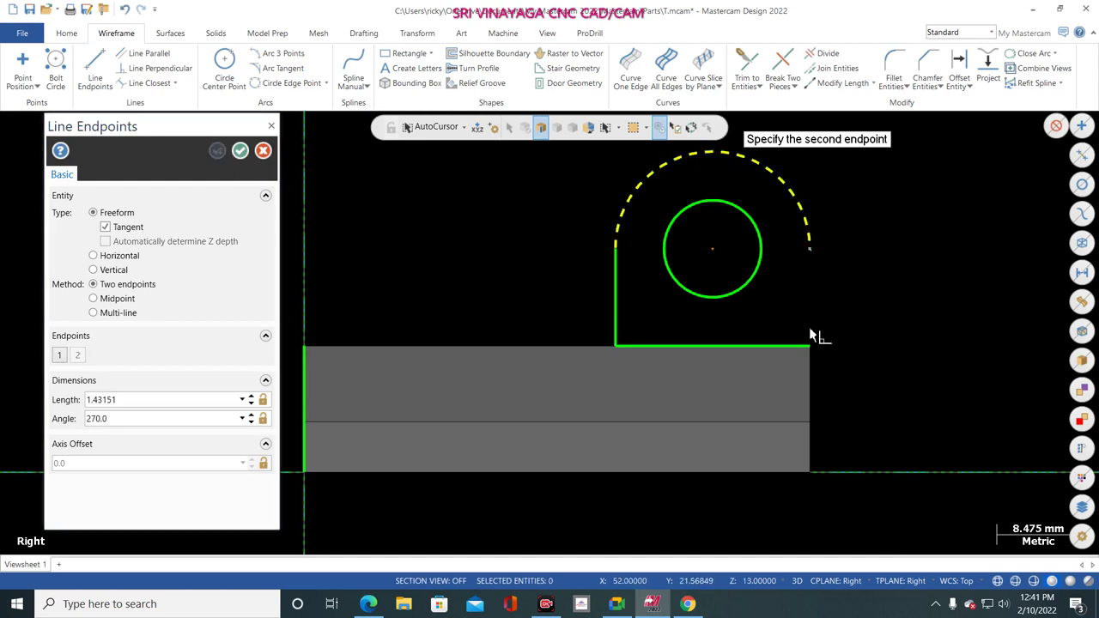
click(809, 346)
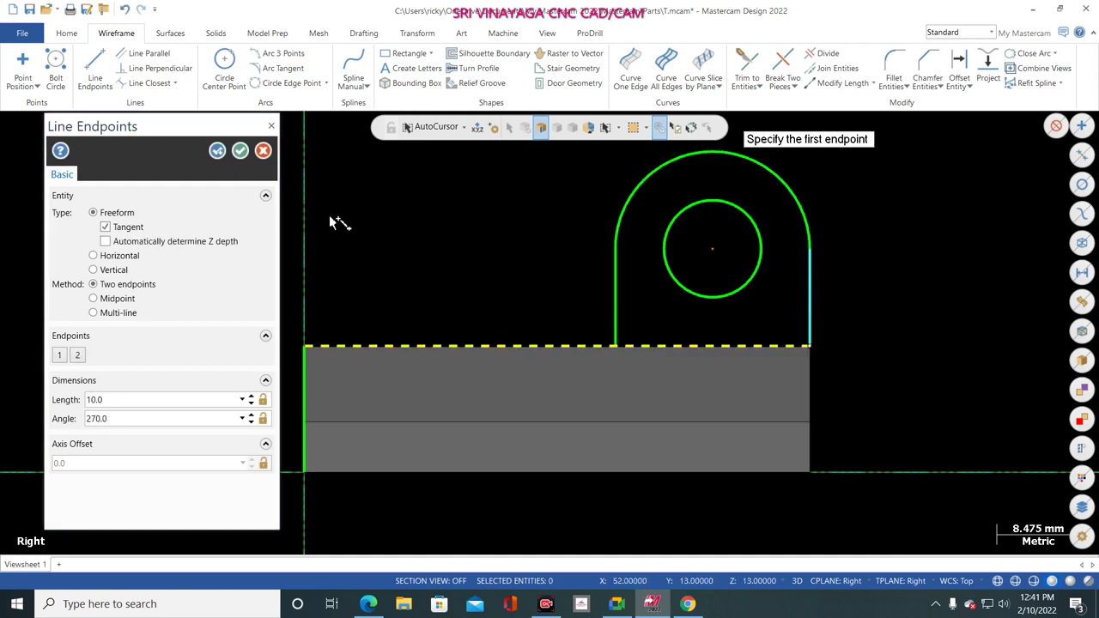
click(240, 150)
right_click(286, 198)
click(342, 325)
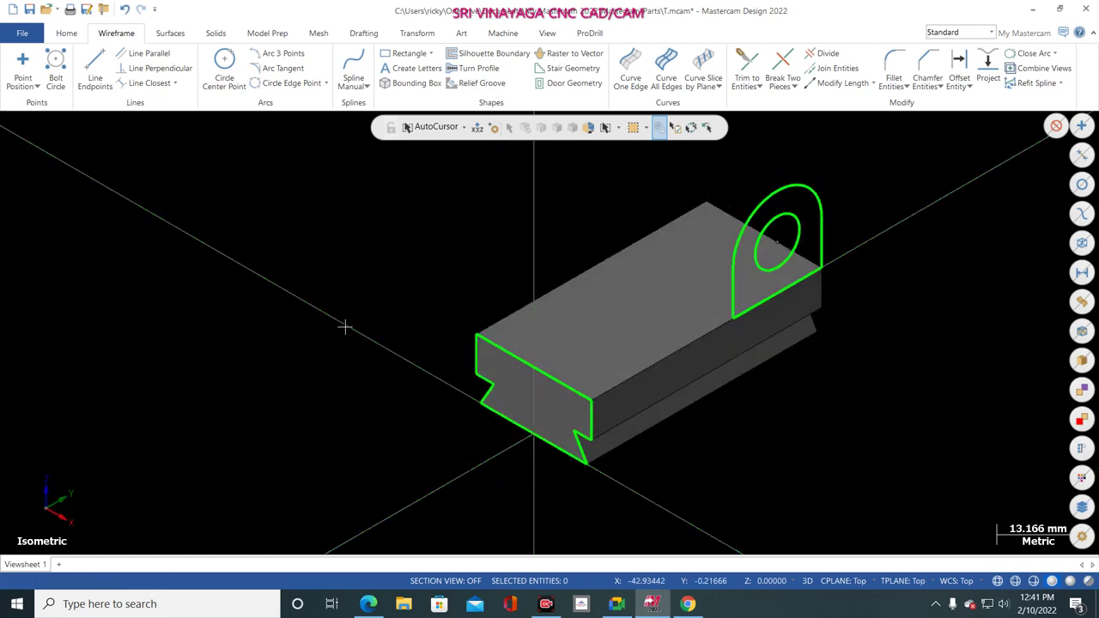
- Extrude the D-shaped lug profile 7 mm in the reversed direction
click(216, 33)
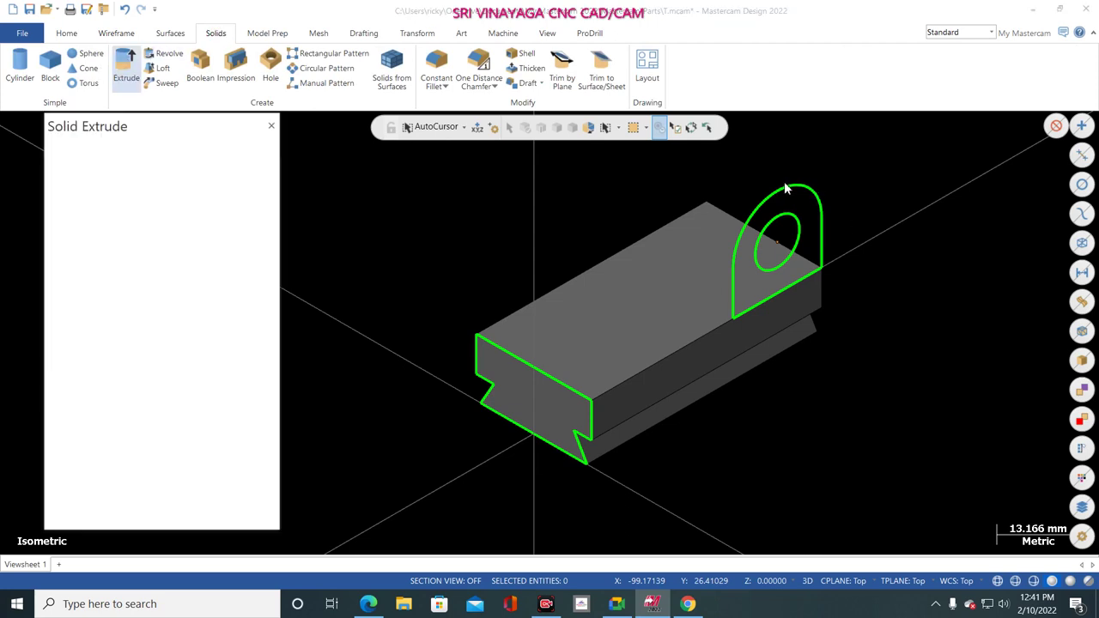
click(786, 187)
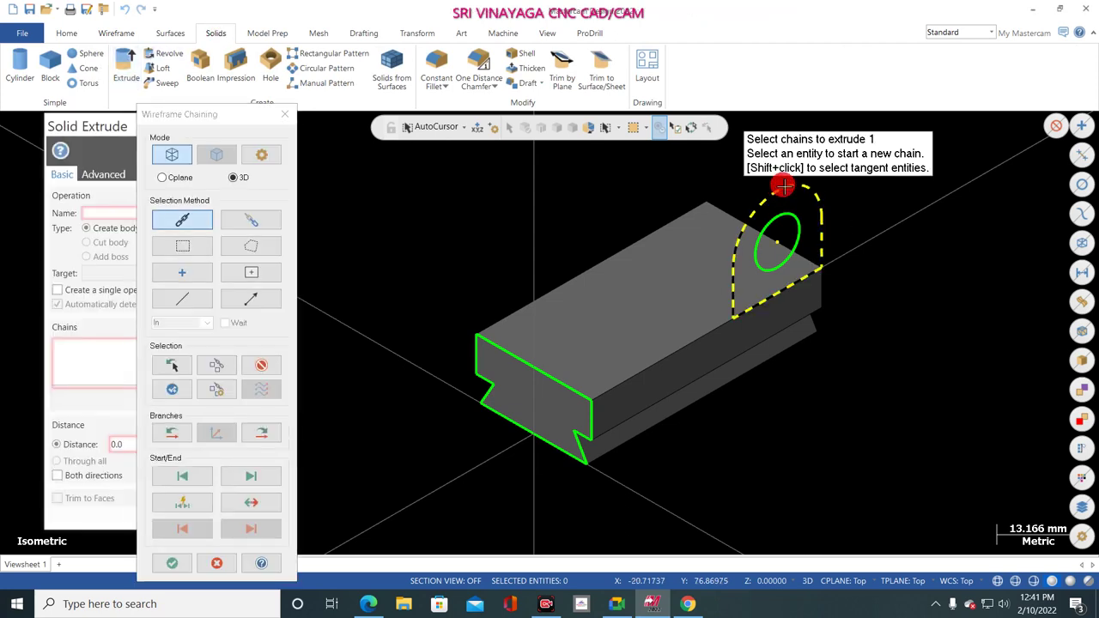
click(172, 562)
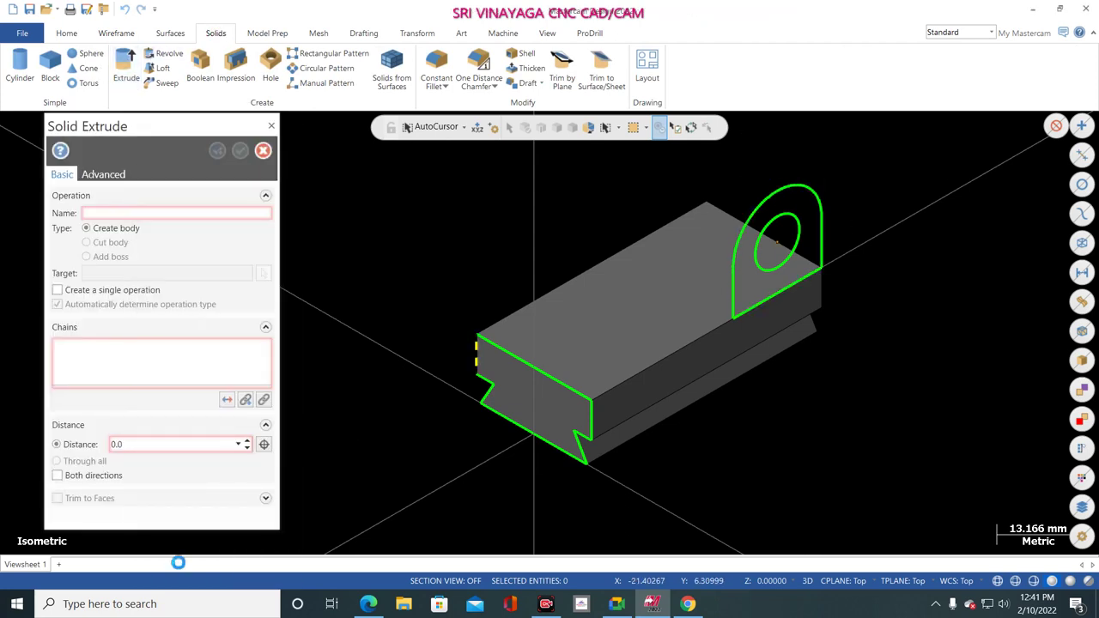
click(227, 399)
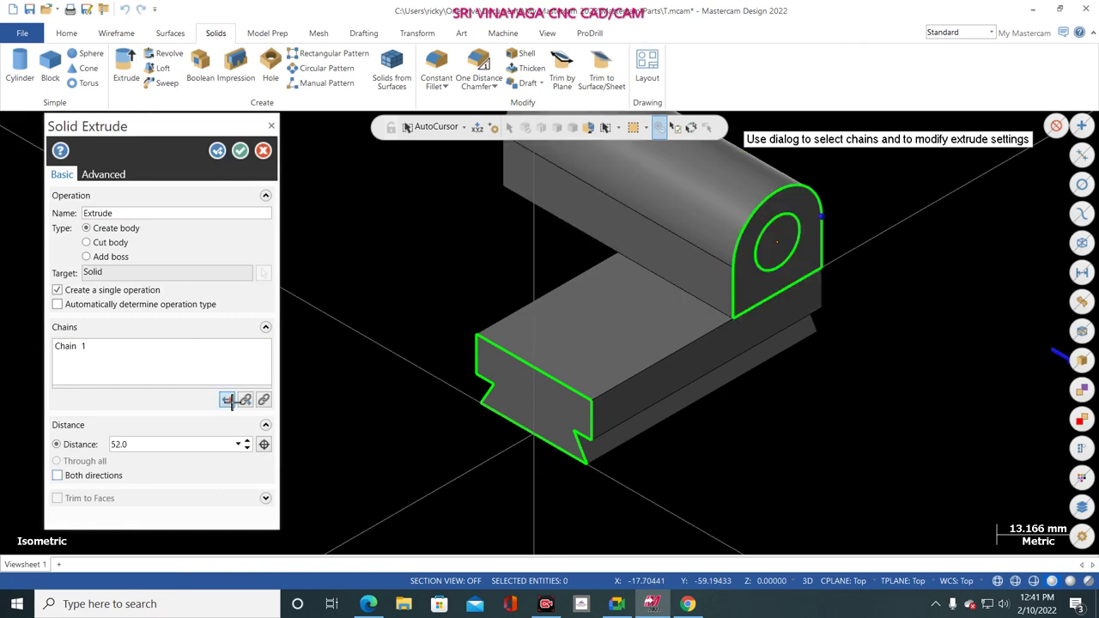
click(580, 603)
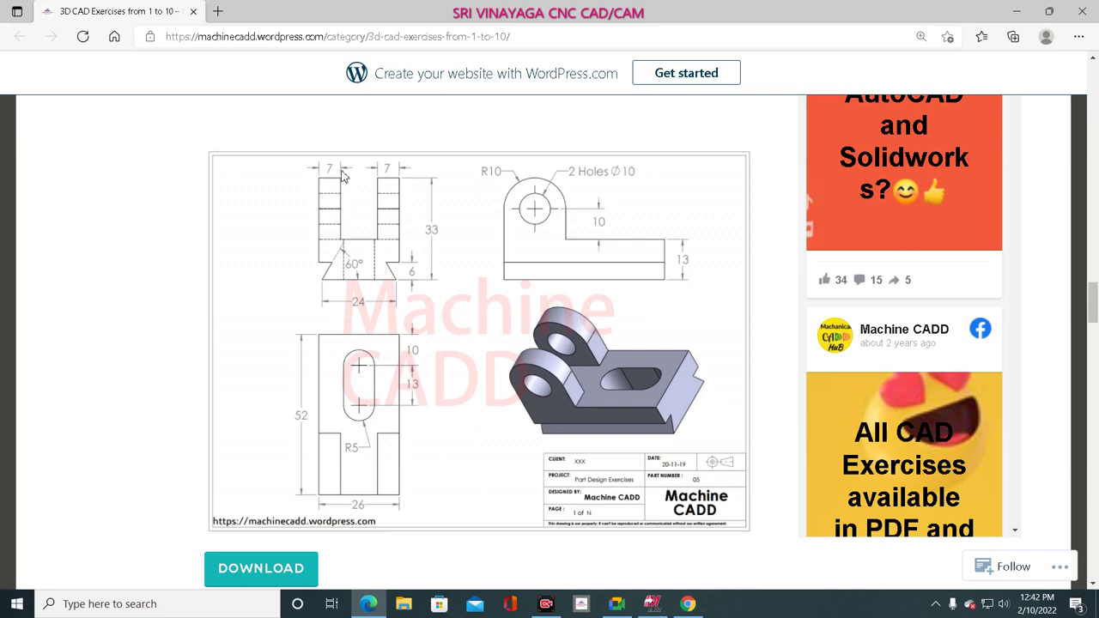
click(651, 604)
click(166, 440)
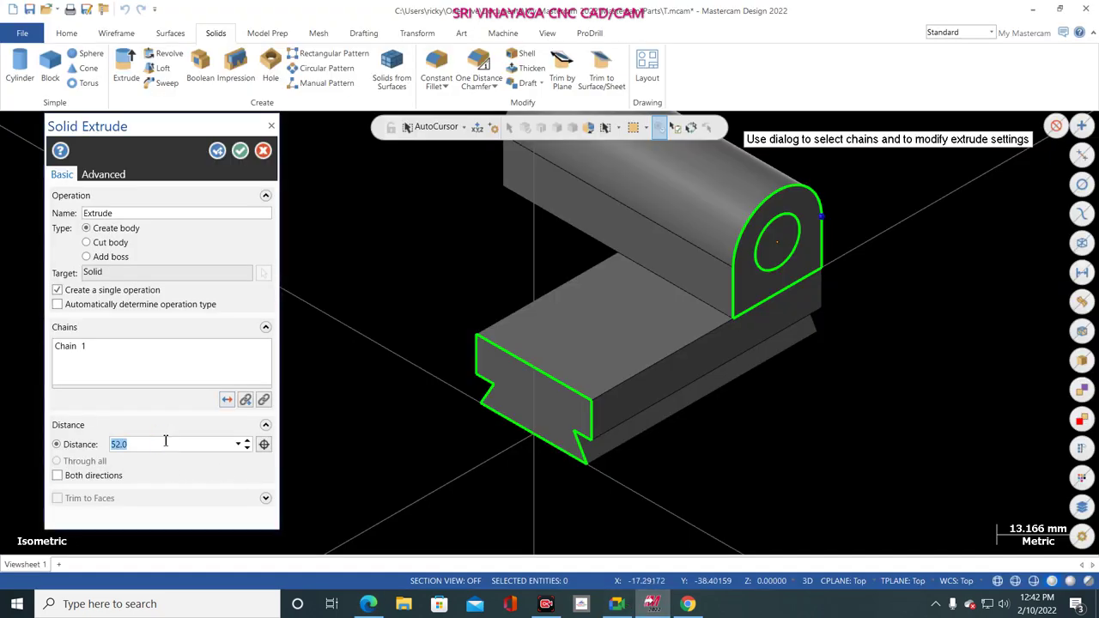
text(7)
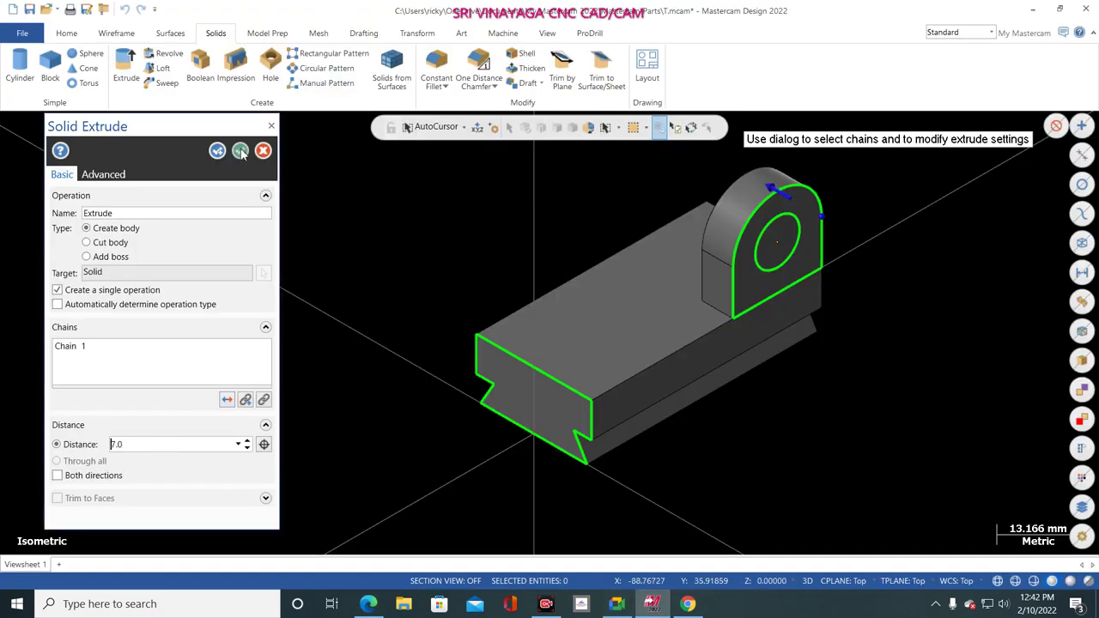
click(217, 150)
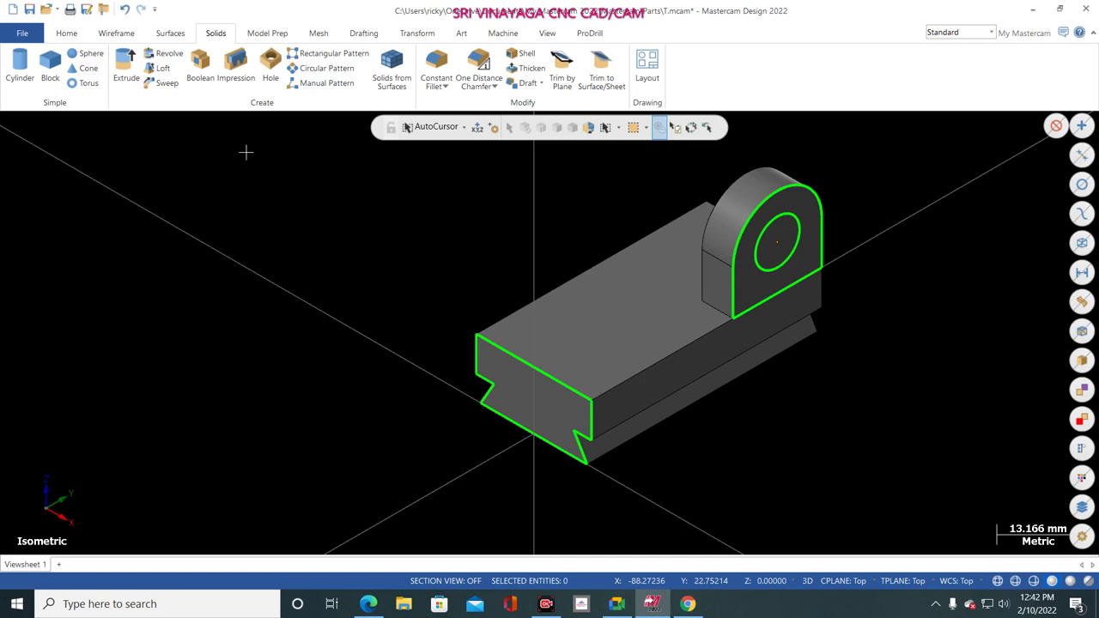
click(409, 34)
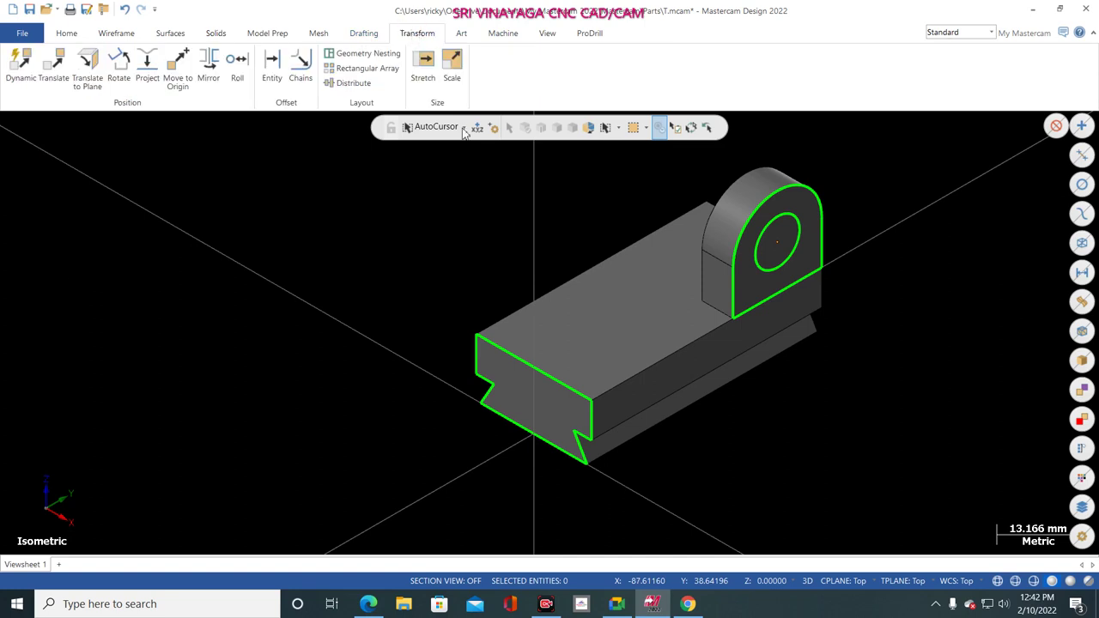
- Mirror the lug solid about the Y axis to preview a copy beside the original
click(209, 77)
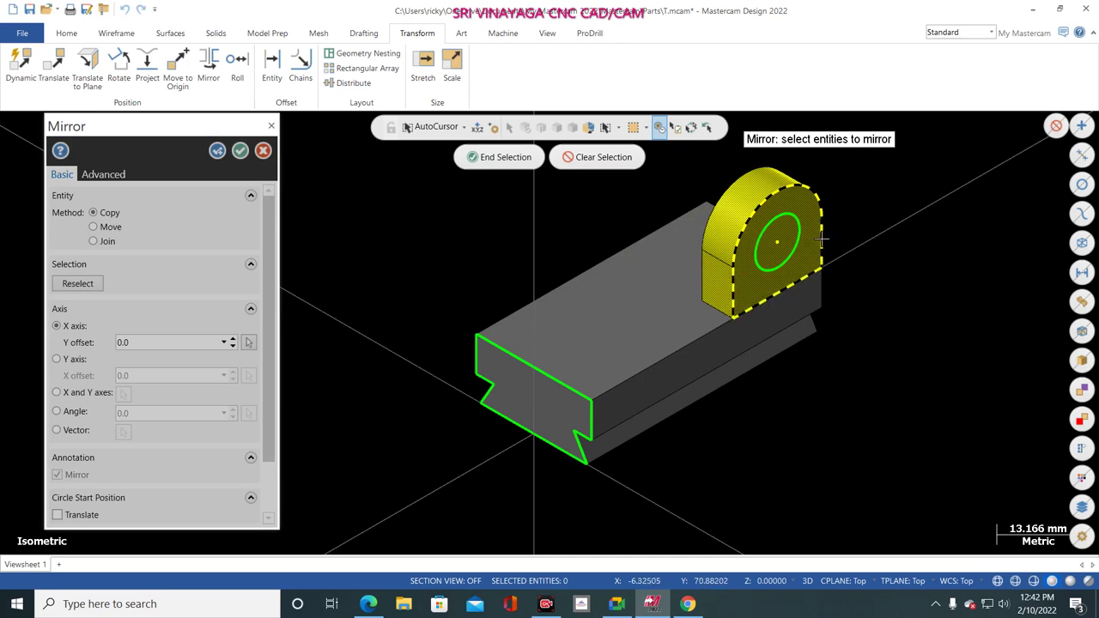
click(796, 221)
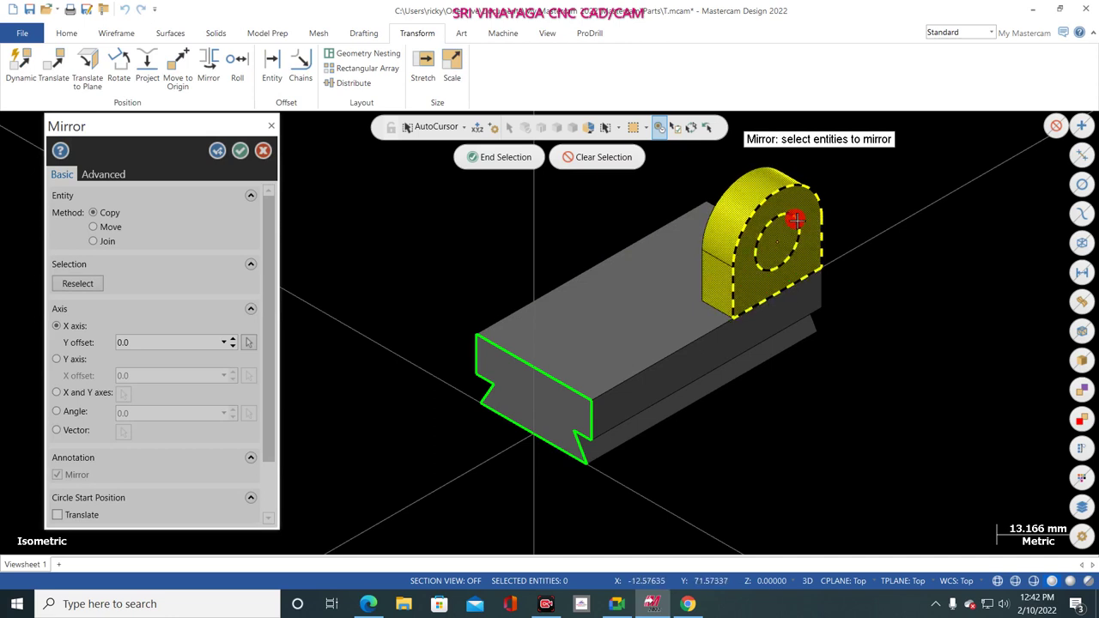
click(496, 156)
scroll(503, 495, down, 3)
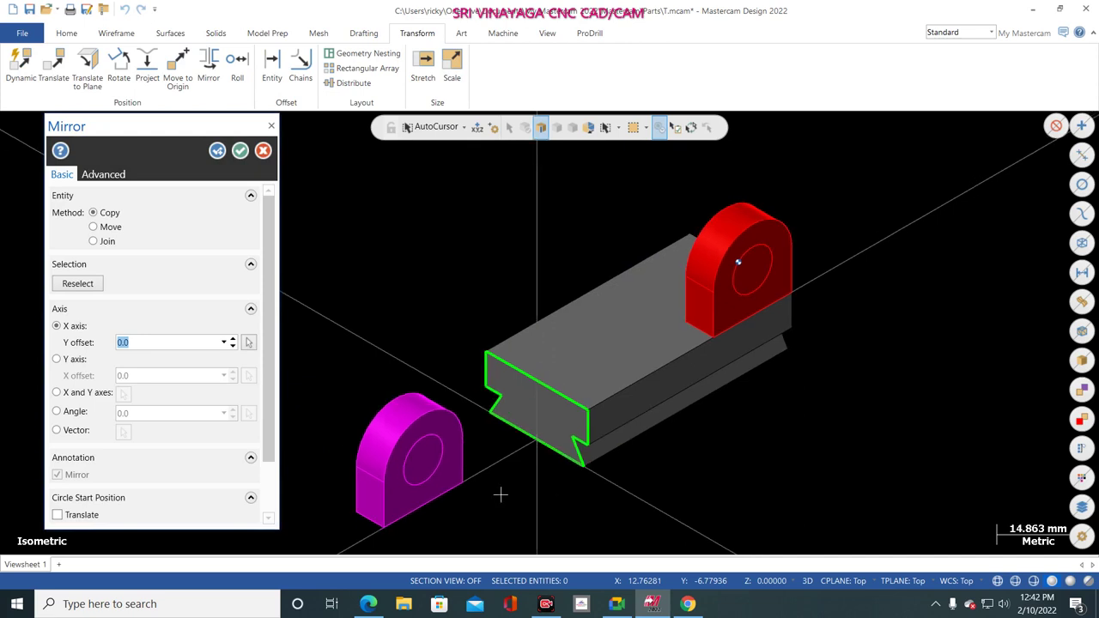
click(69, 362)
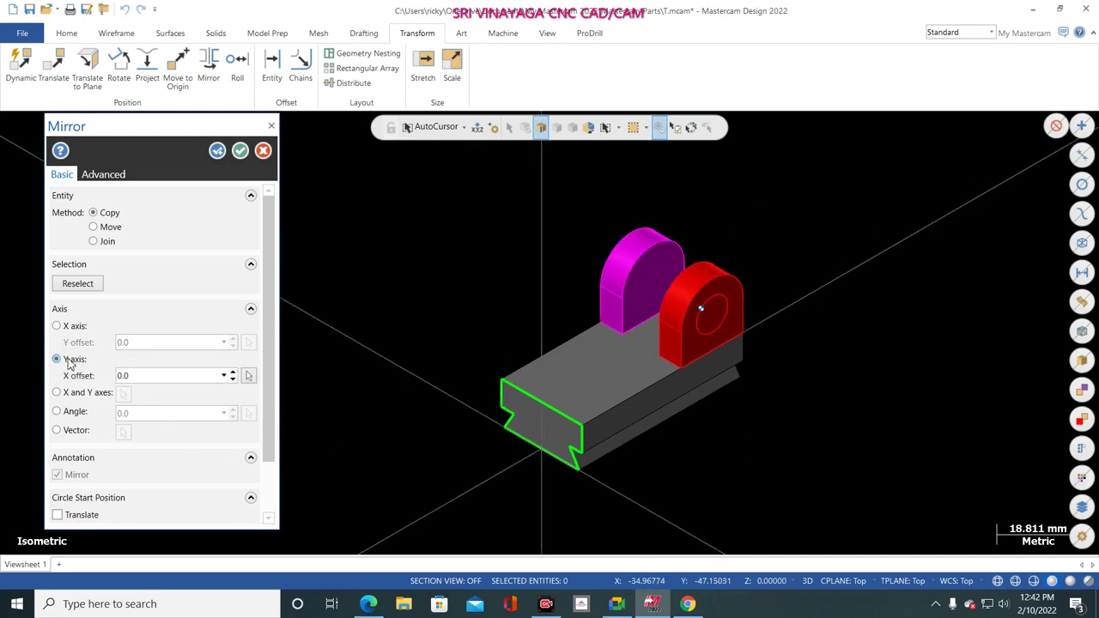
scroll(603, 200, up, 3)
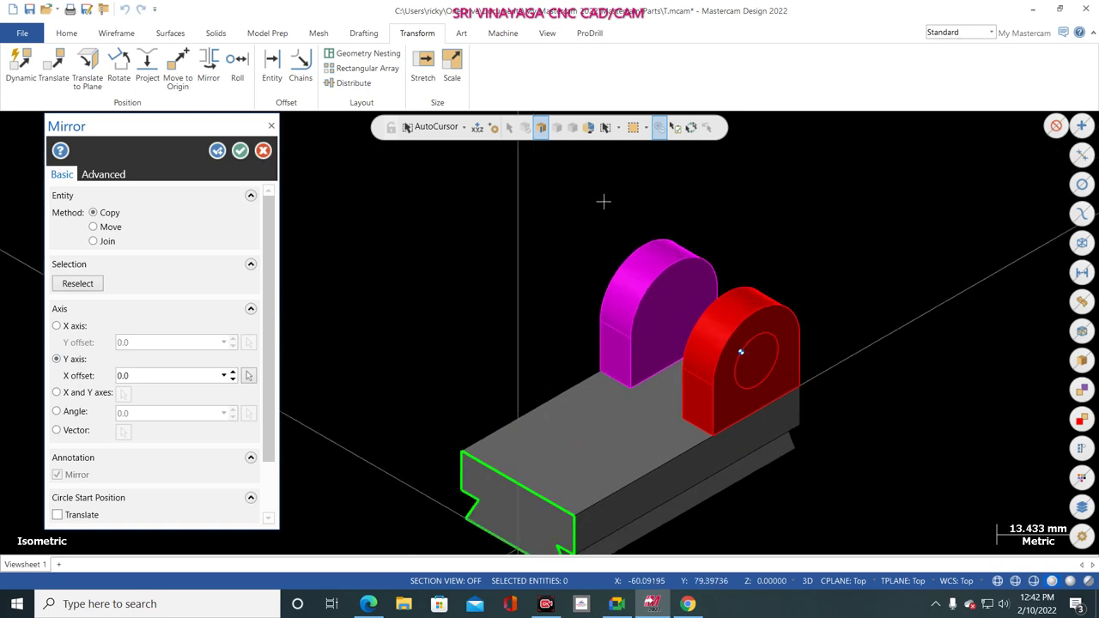
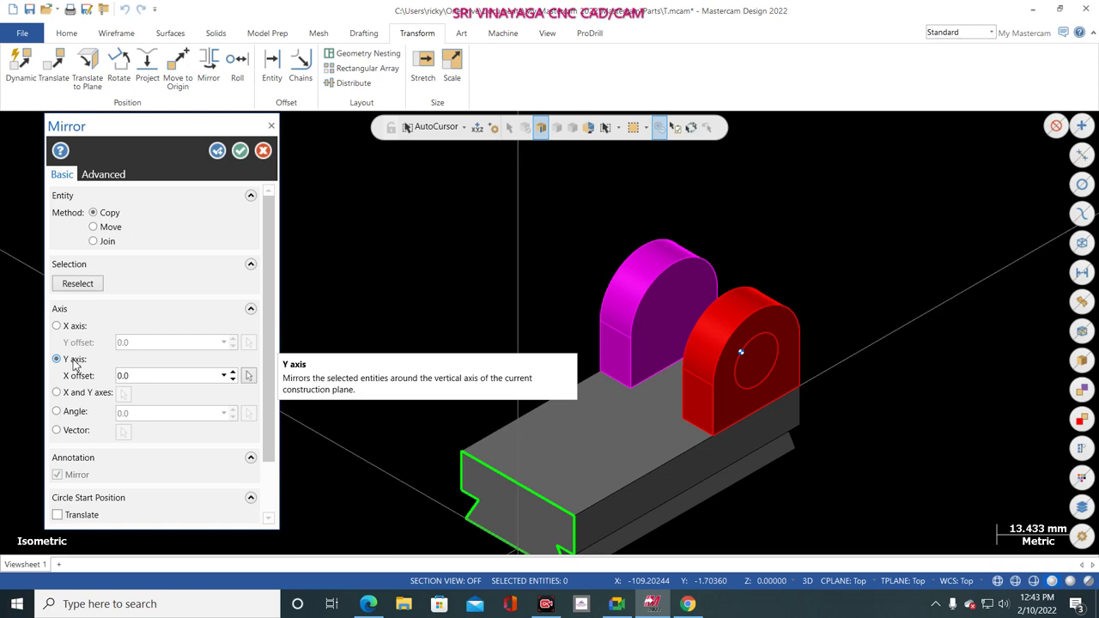
- Mirror a copy of the red upright about the Y axis with offset 0.0
click(68, 326)
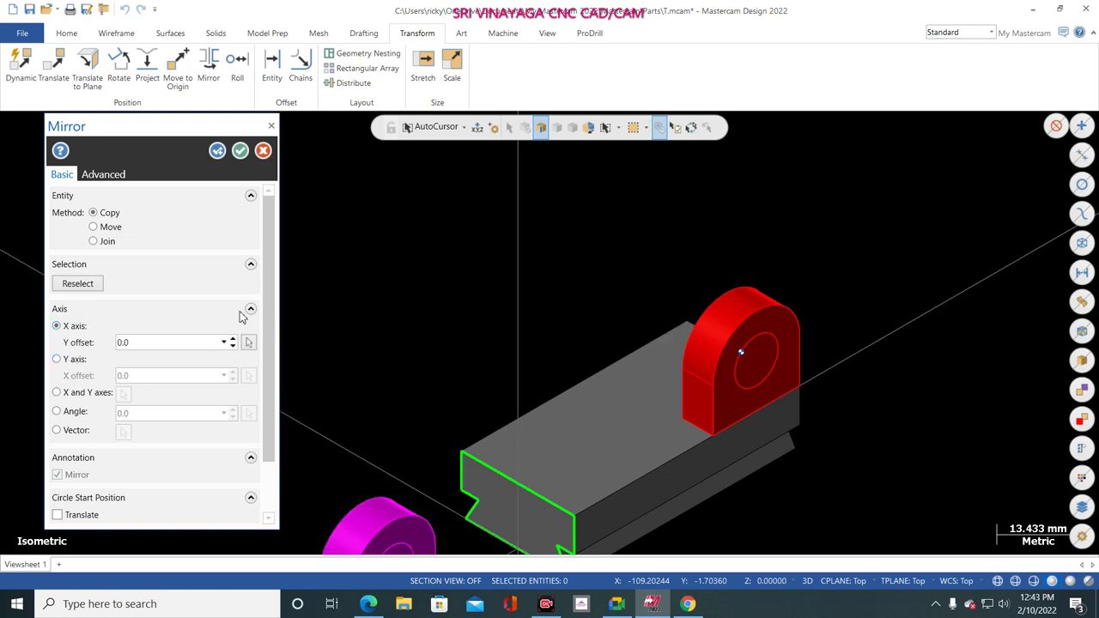
scroll(483, 244, down, 2)
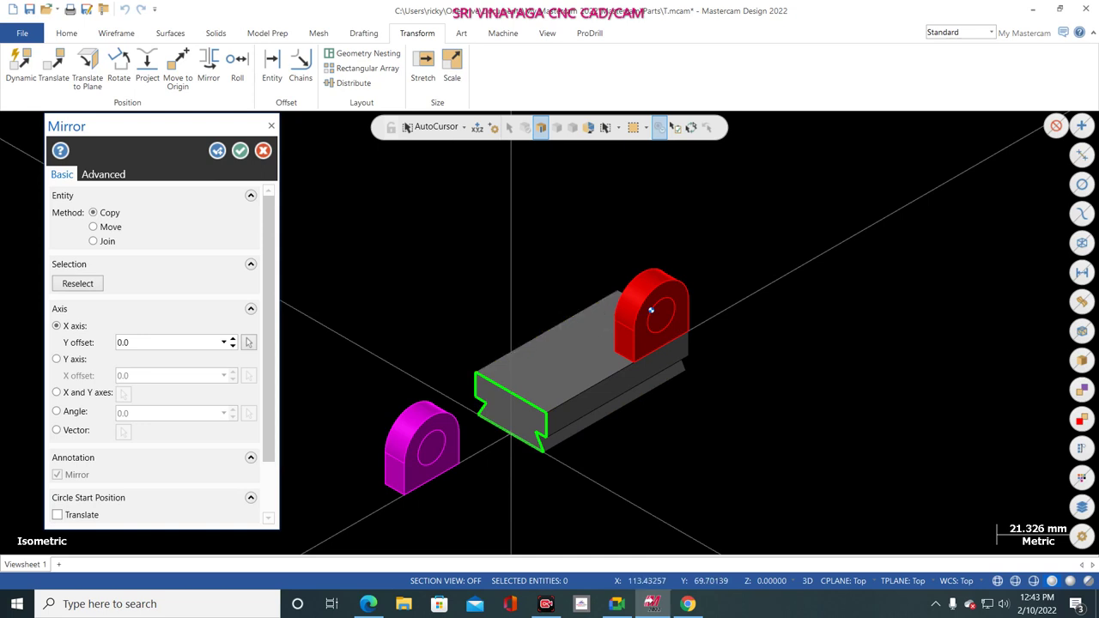
click(70, 363)
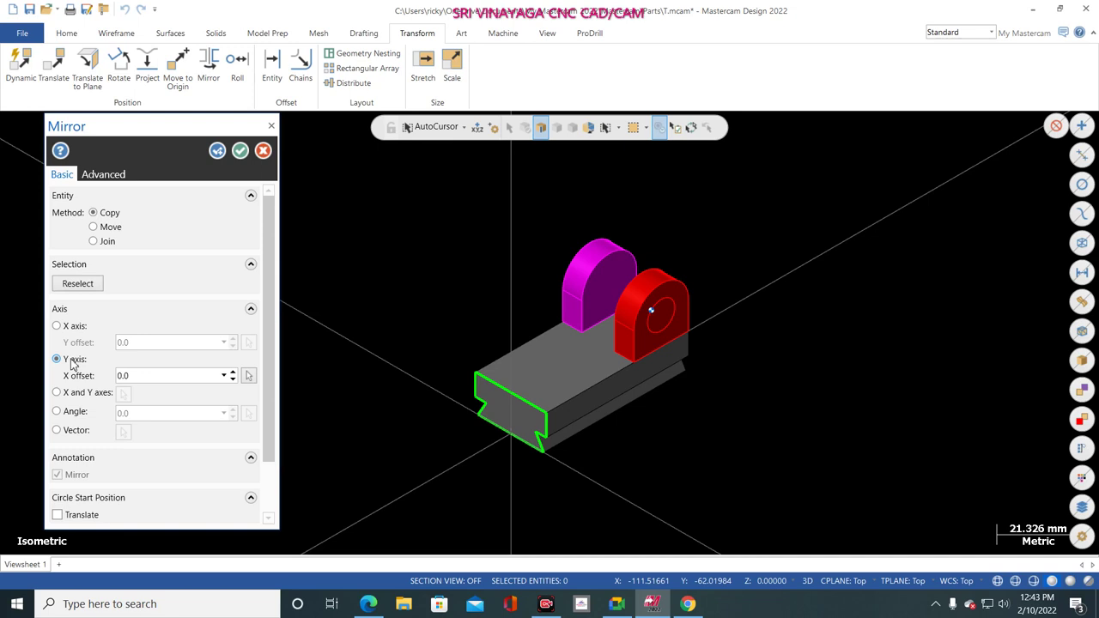
- Accept the mirrored upright copy and clear the temporary colours from the solids
click(240, 150)
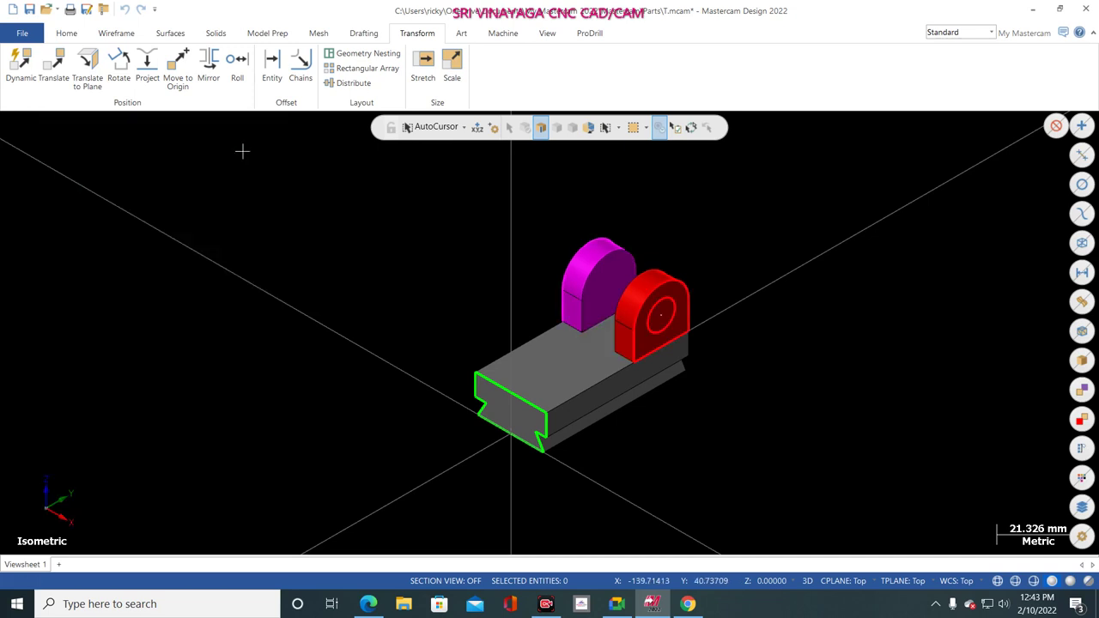
scroll(536, 232, up, 2)
right_click(340, 237)
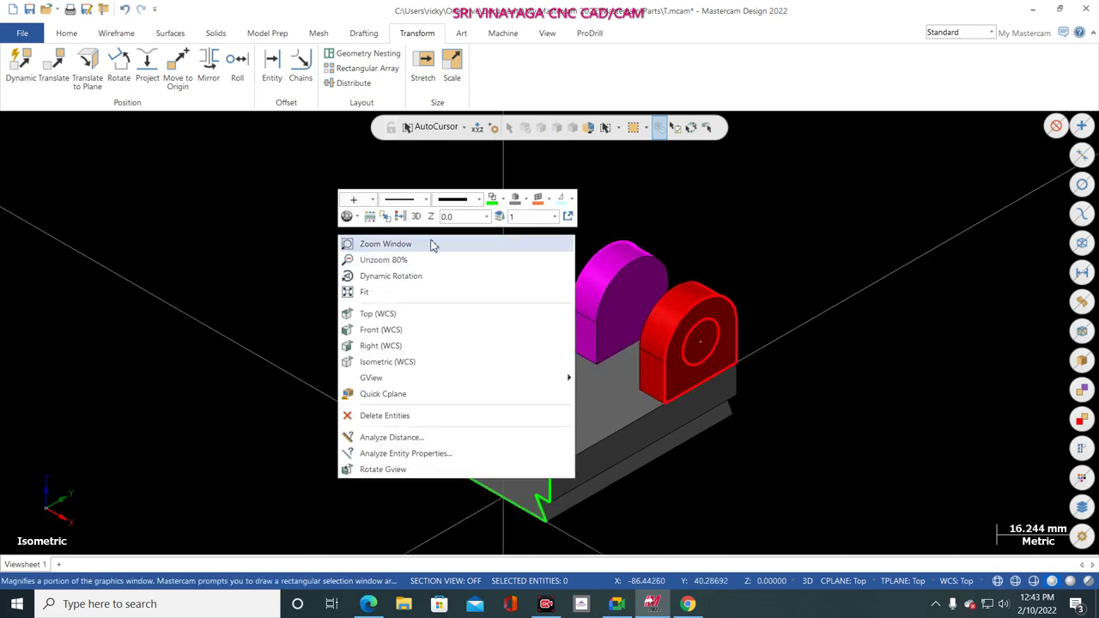
click(400, 219)
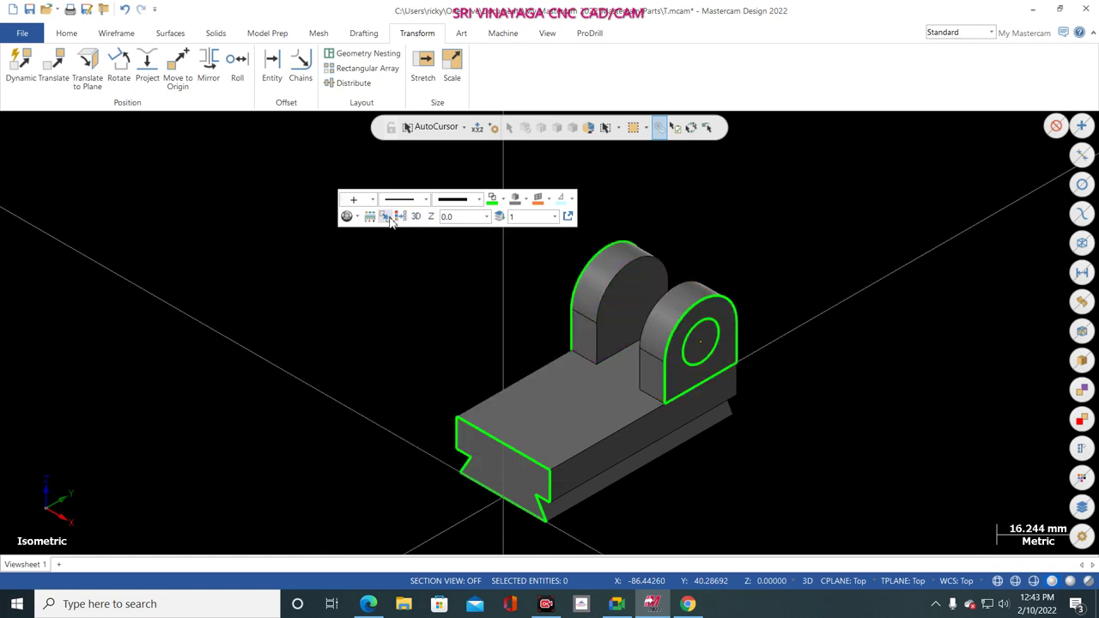
- Boolean Add both uprights to the dovetail base as the target body
click(215, 34)
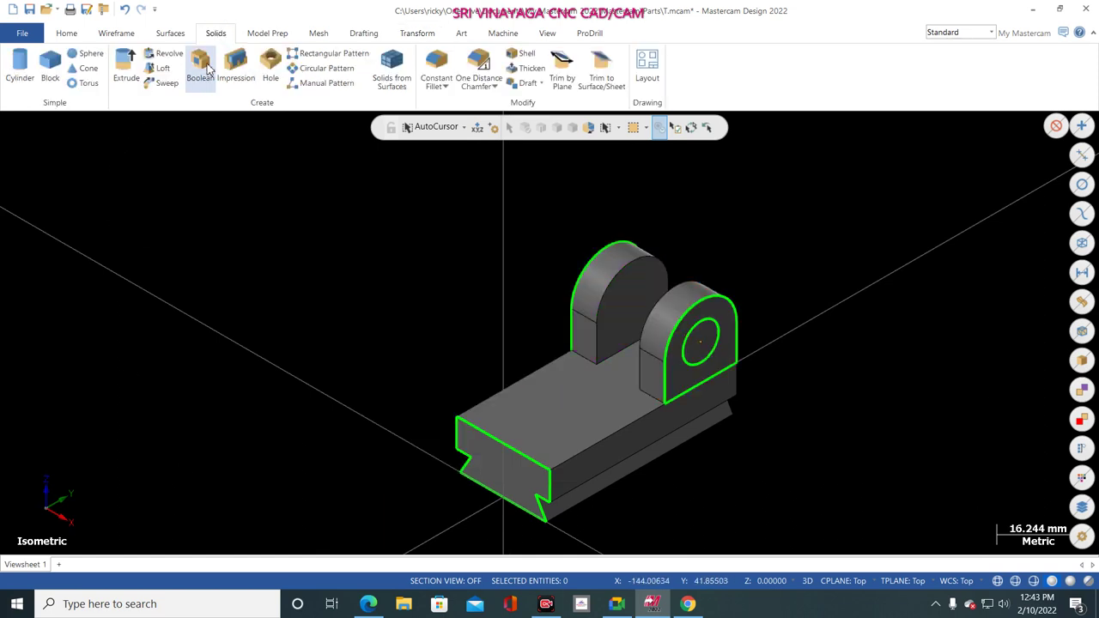
click(202, 69)
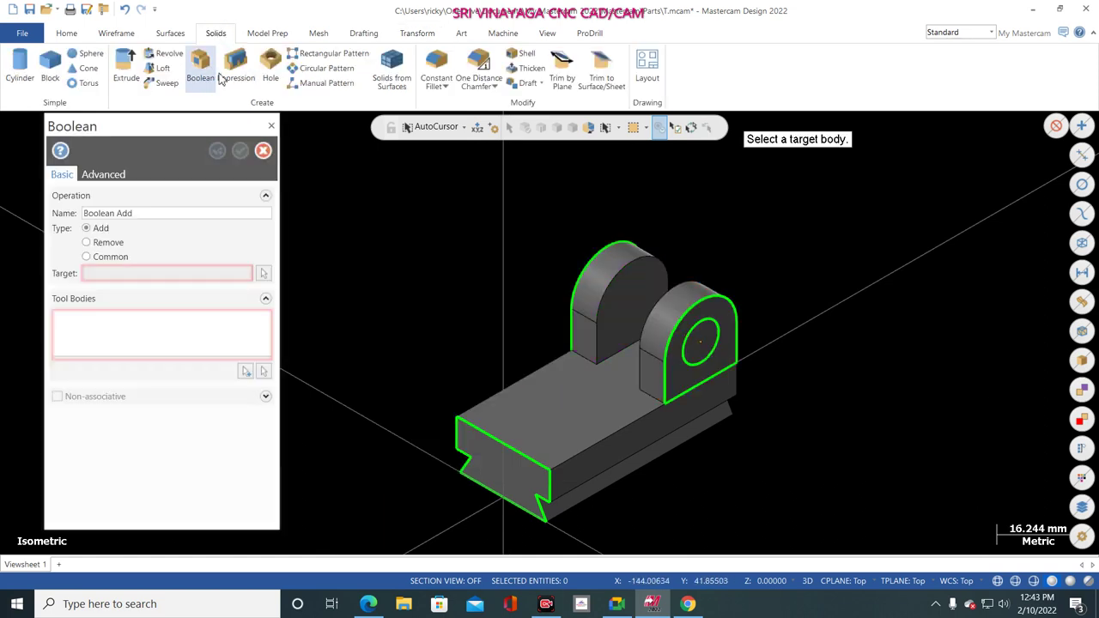
click(679, 293)
click(508, 158)
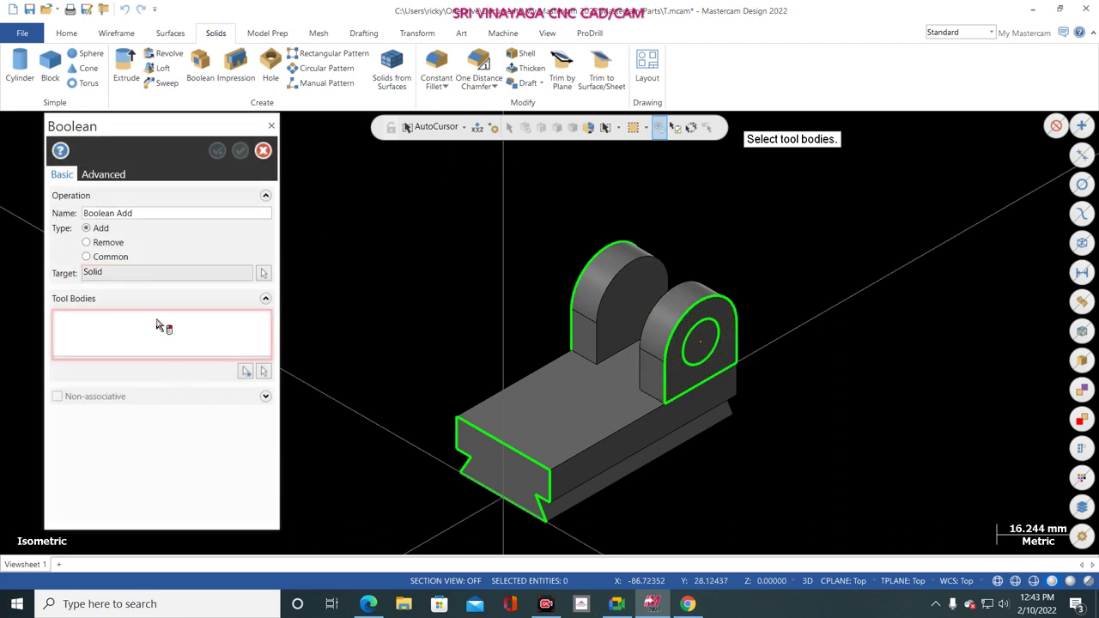
click(244, 371)
click(576, 404)
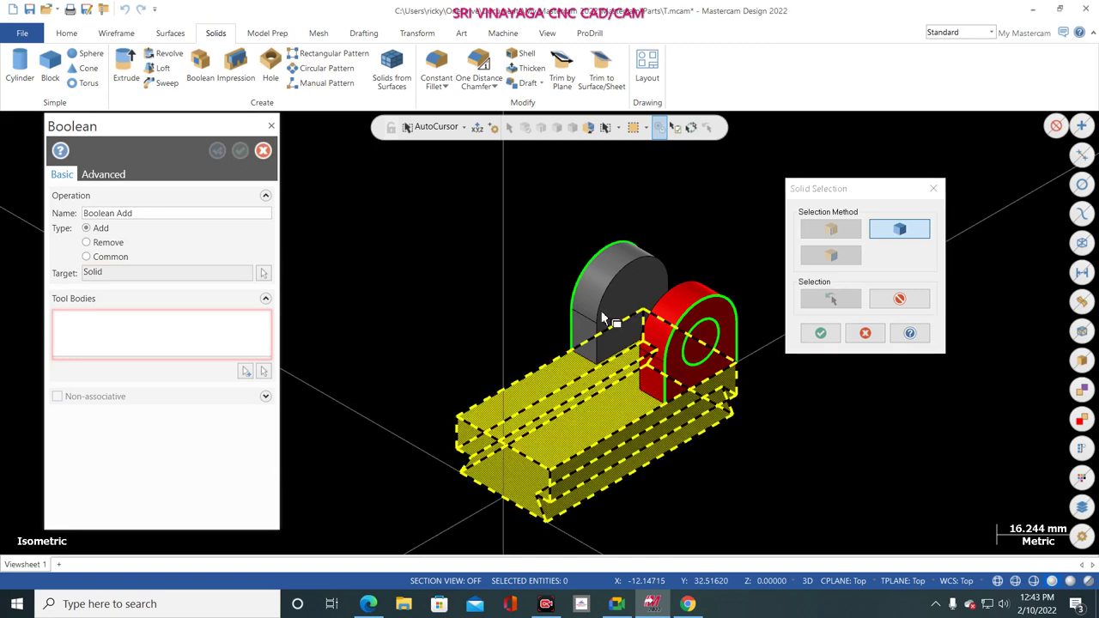
click(601, 267)
click(820, 332)
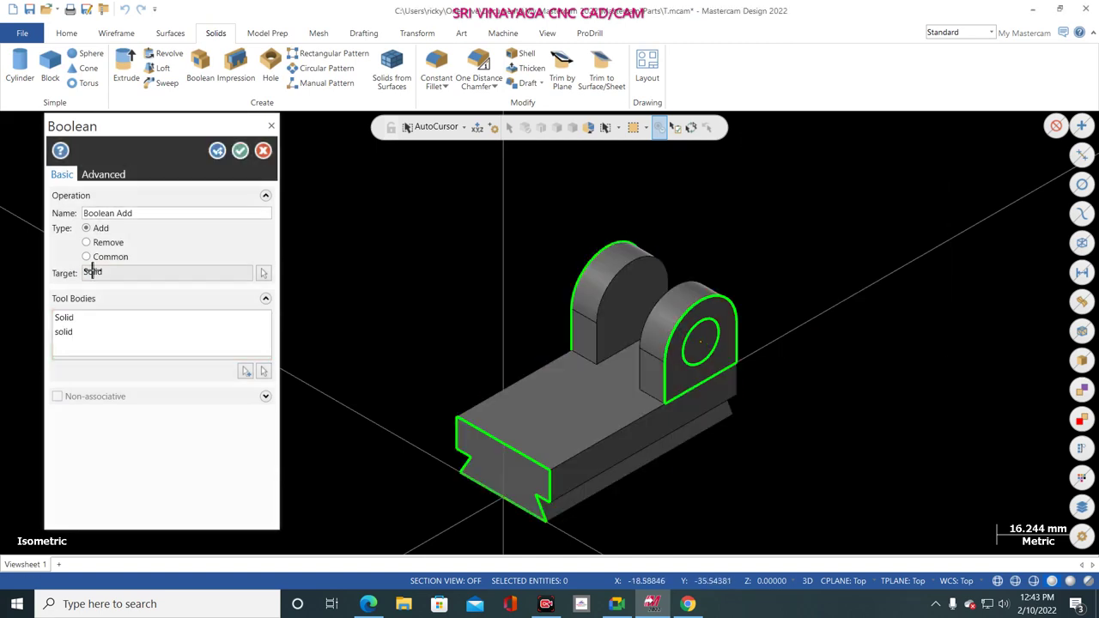
click(239, 150)
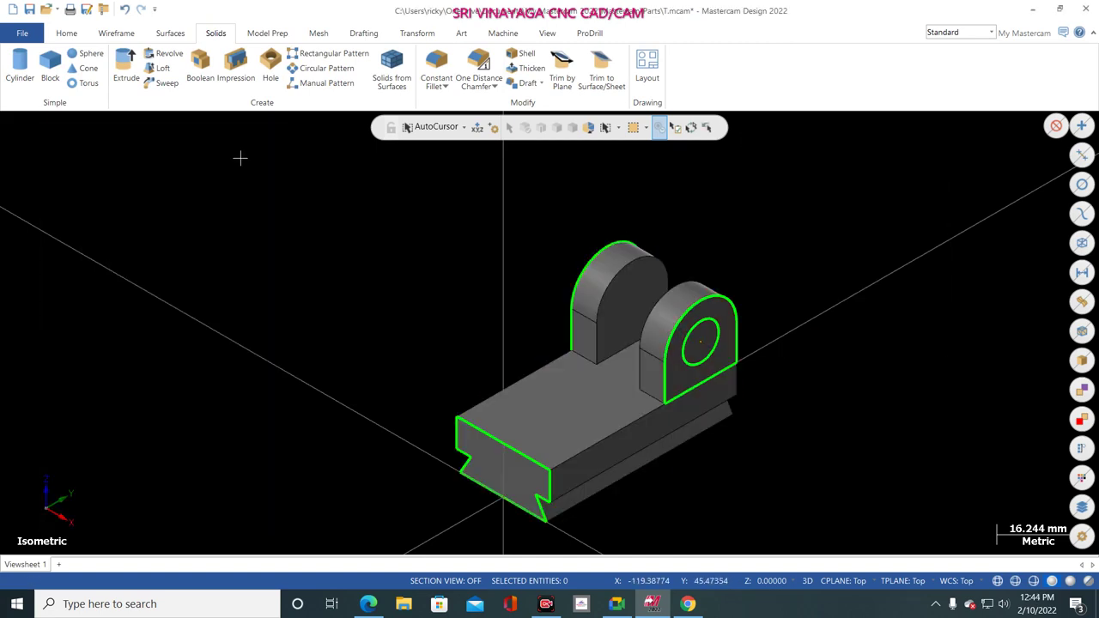
- Extrude the hole circle as a Cut body, Through all, boring both uprights
click(126, 69)
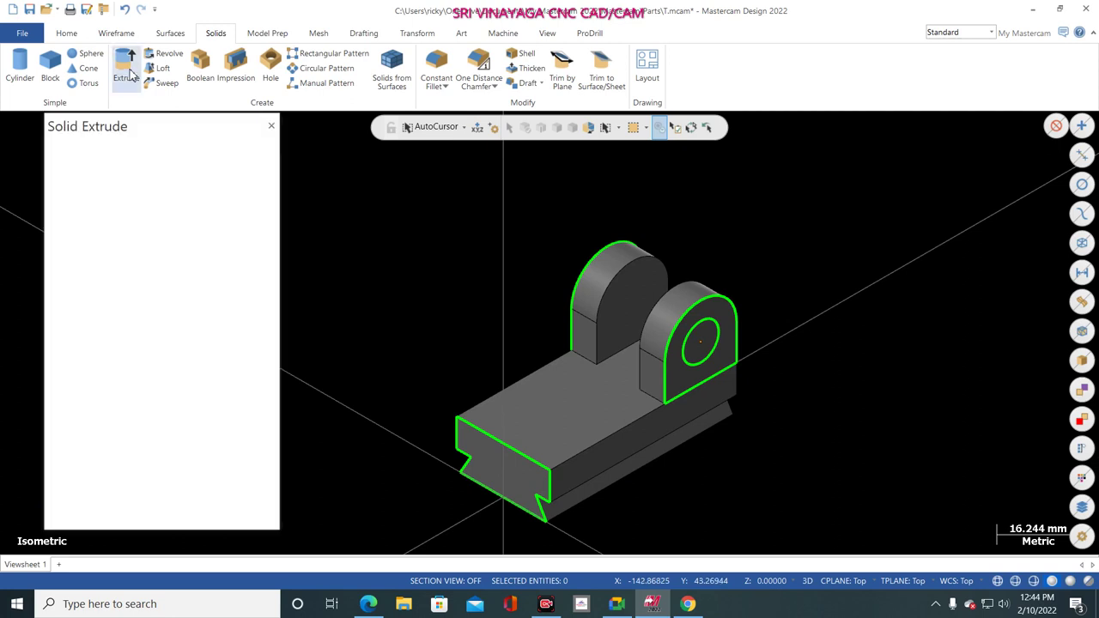
click(718, 336)
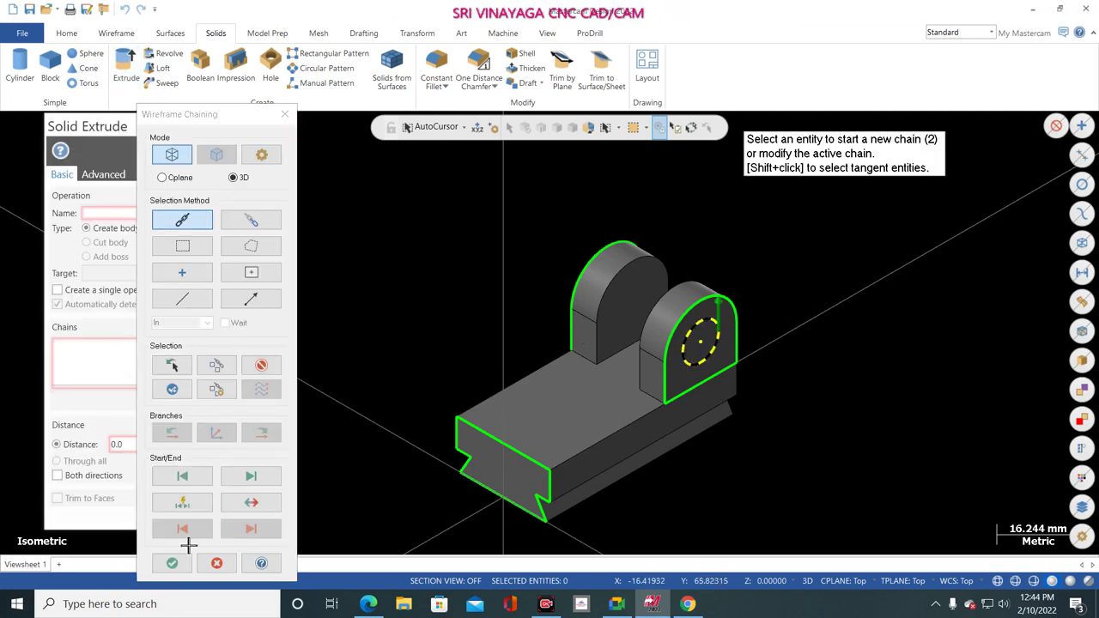
click(170, 563)
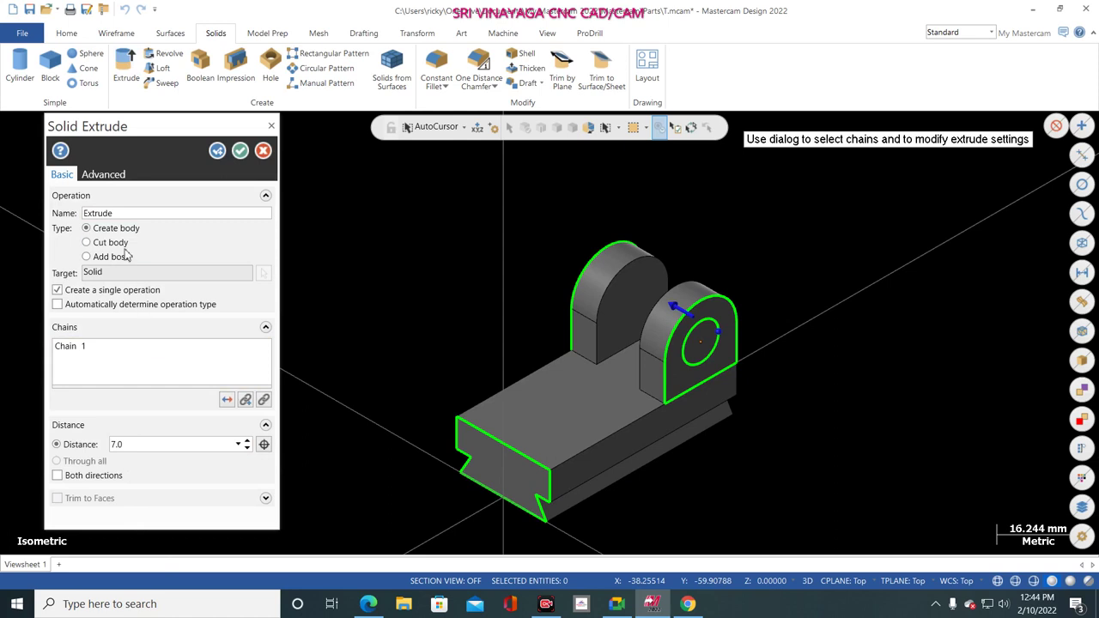
click(123, 246)
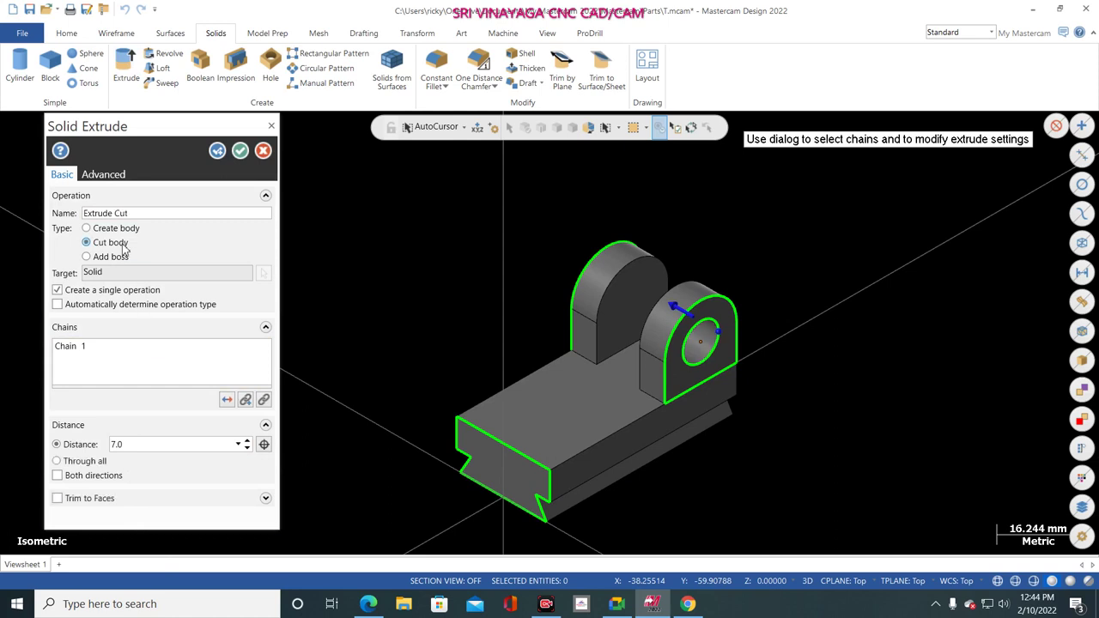
click(84, 464)
click(239, 151)
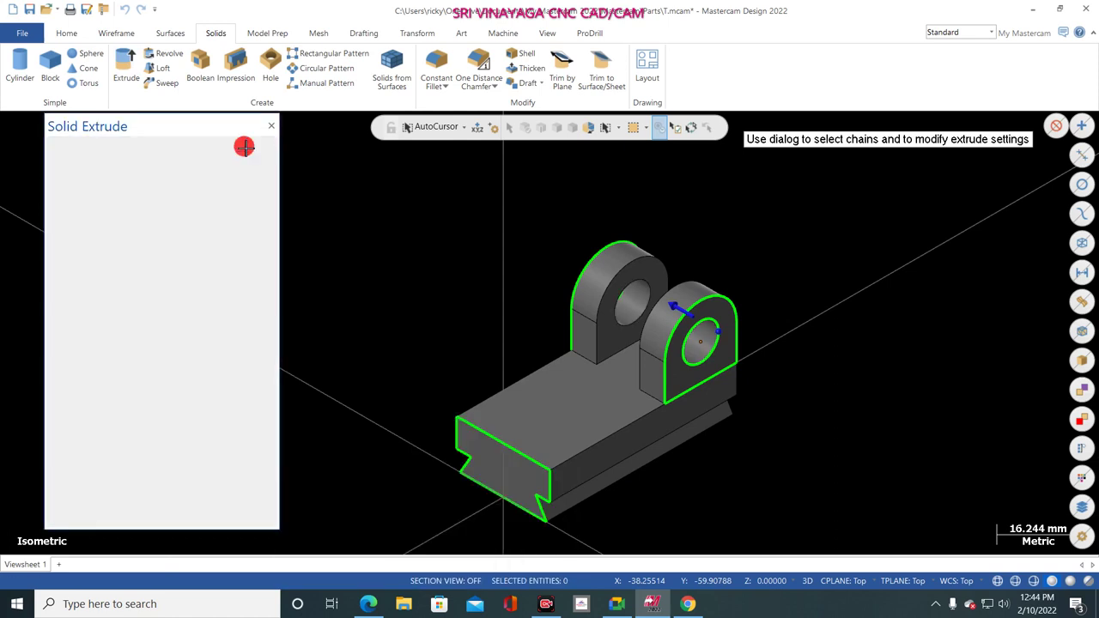
scroll(570, 206, up, 2)
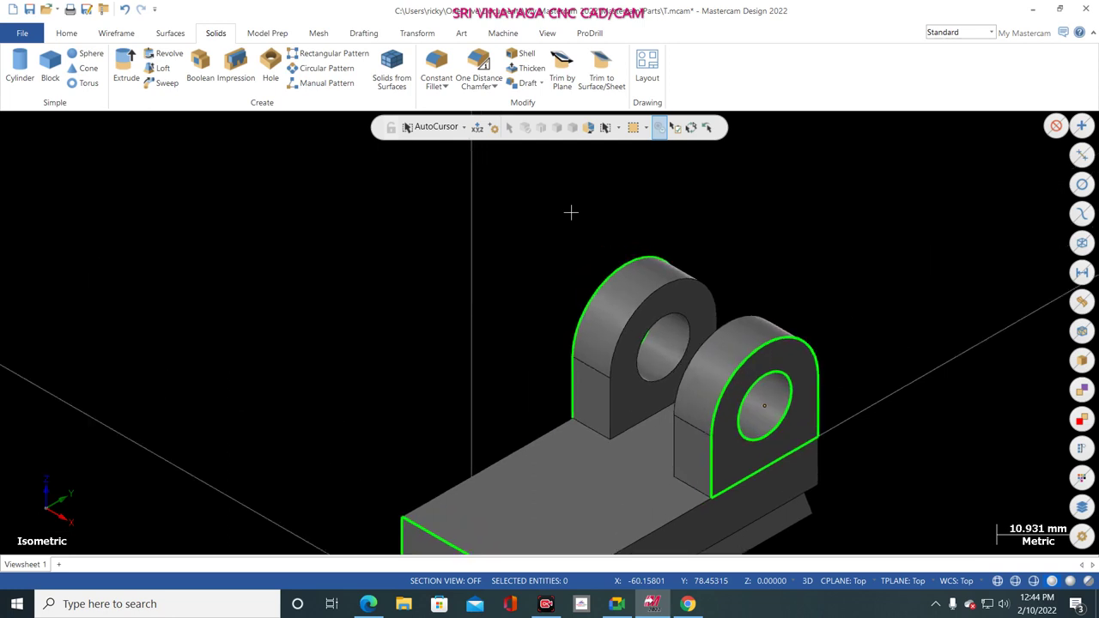
- Check the reference drawing in Edge, then return to the bracket model
scroll(570, 212, down, 2)
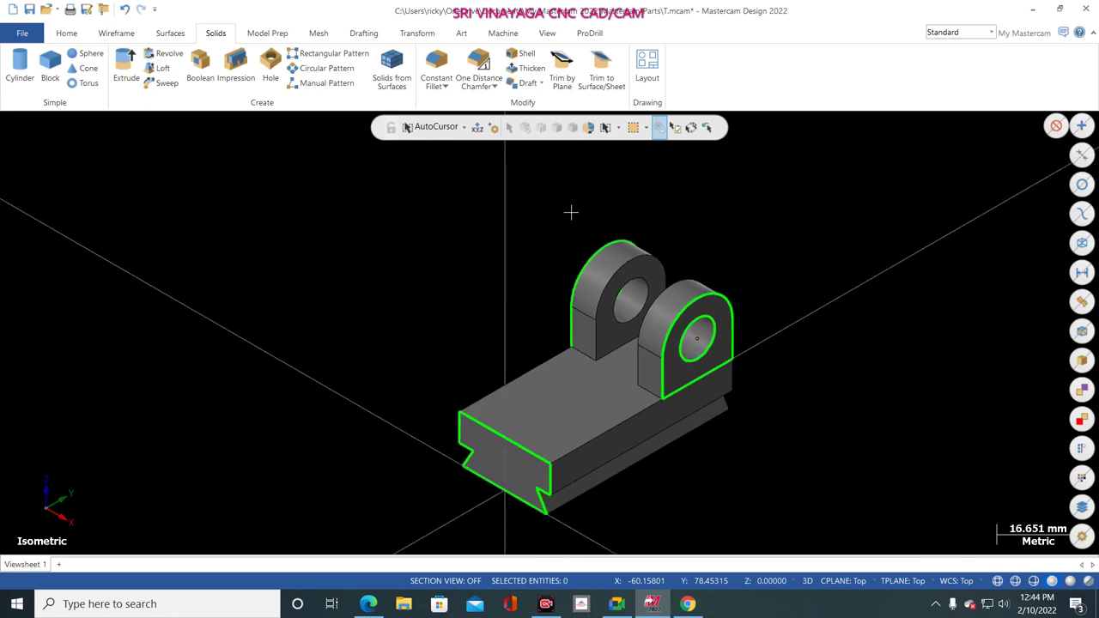
scroll(571, 212, up, 2)
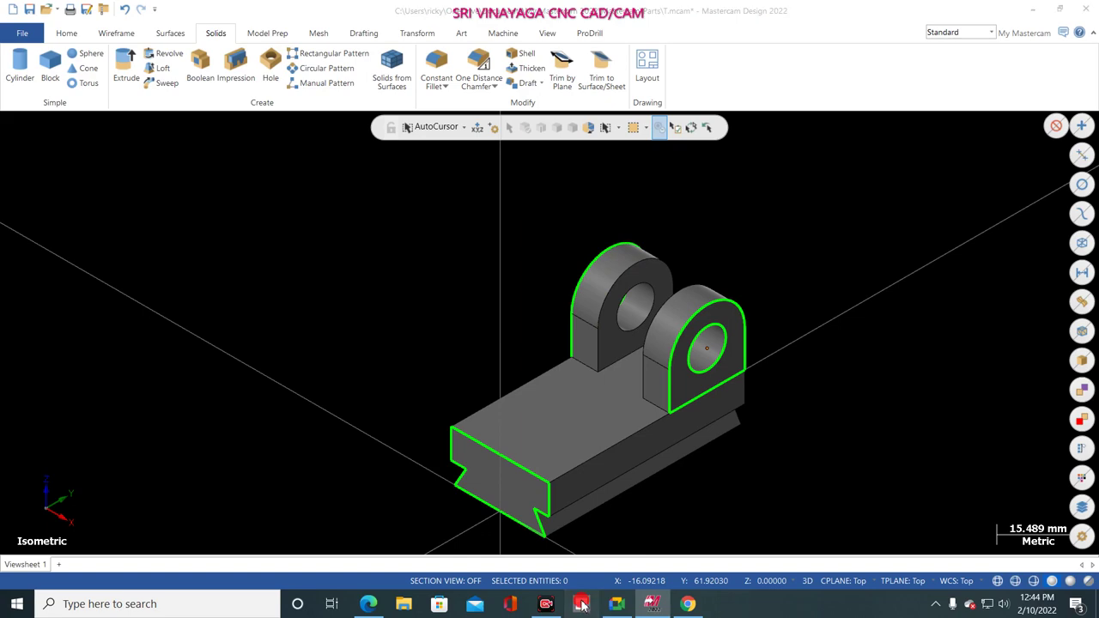
click(581, 603)
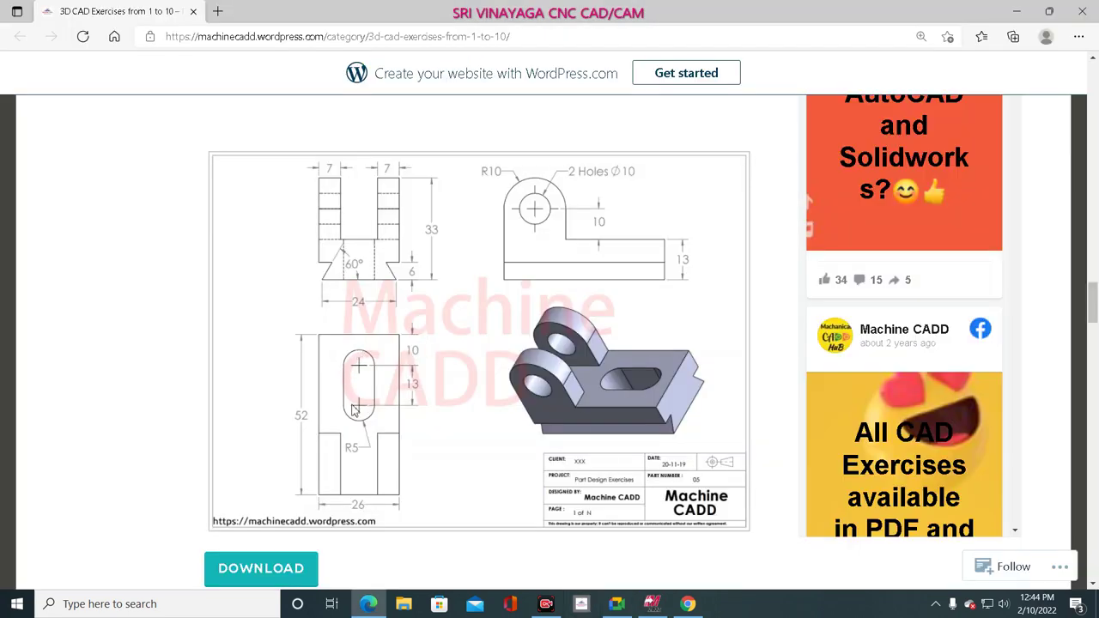
click(651, 604)
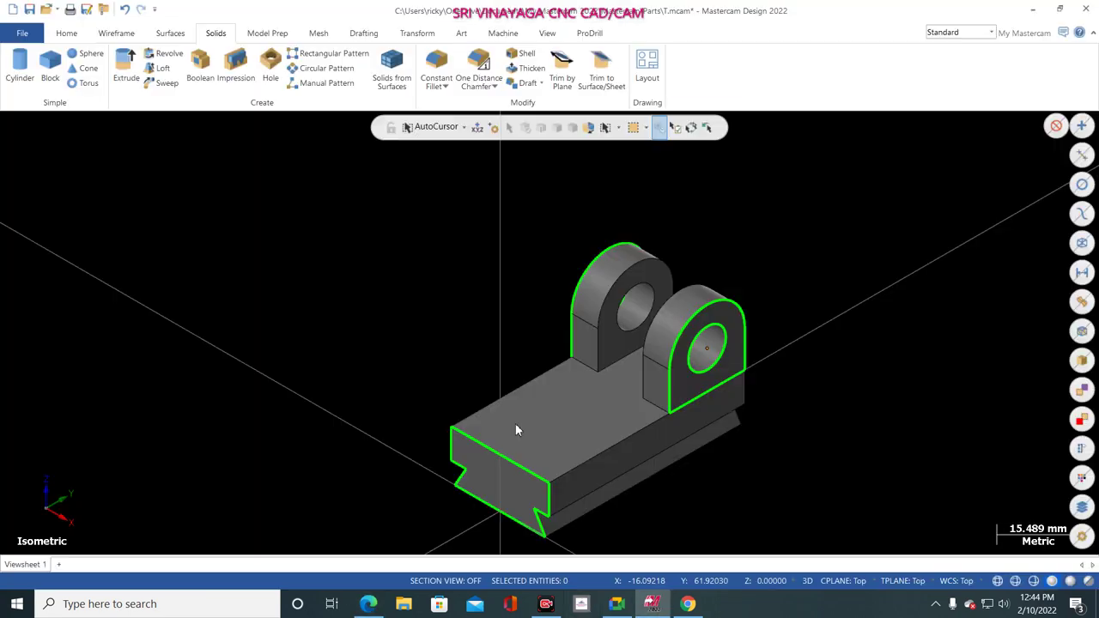
right_click(370, 250)
key(Escape)
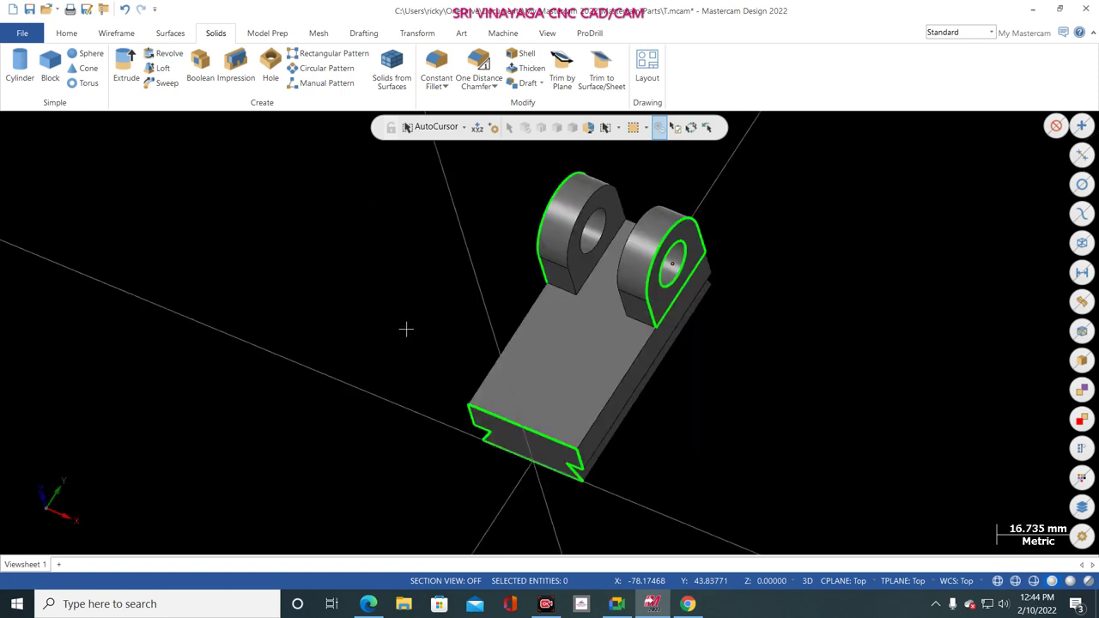
- Switch to the Top view and Top construction plane, rechecking the reference drawing
key(alt+1)
click(844, 581)
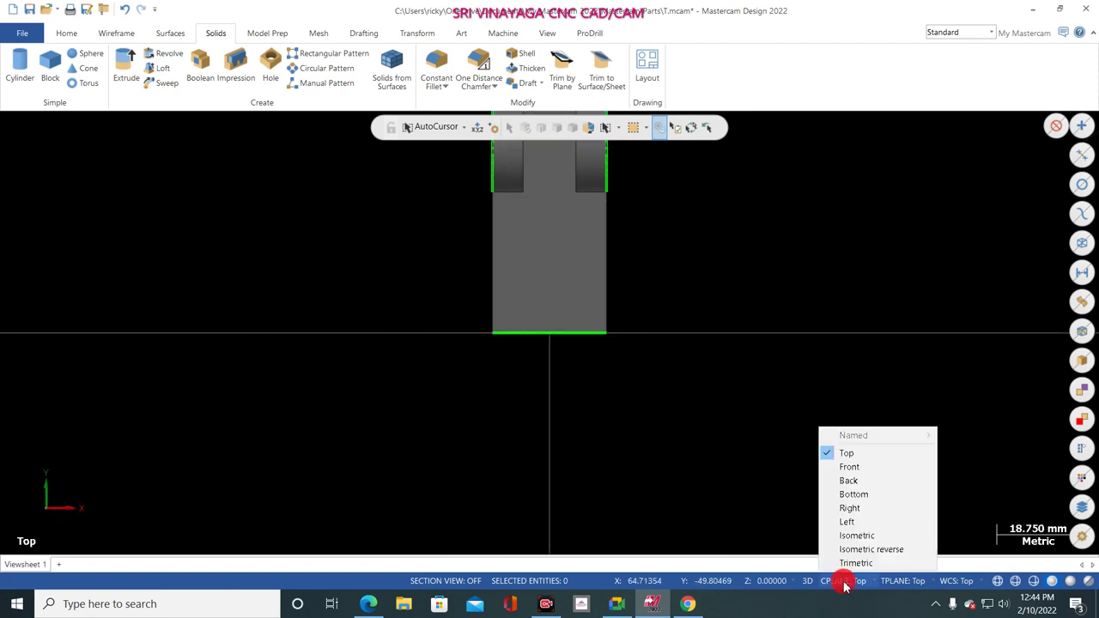
click(859, 452)
scroll(445, 209, up, 1)
scroll(448, 201, up, 6)
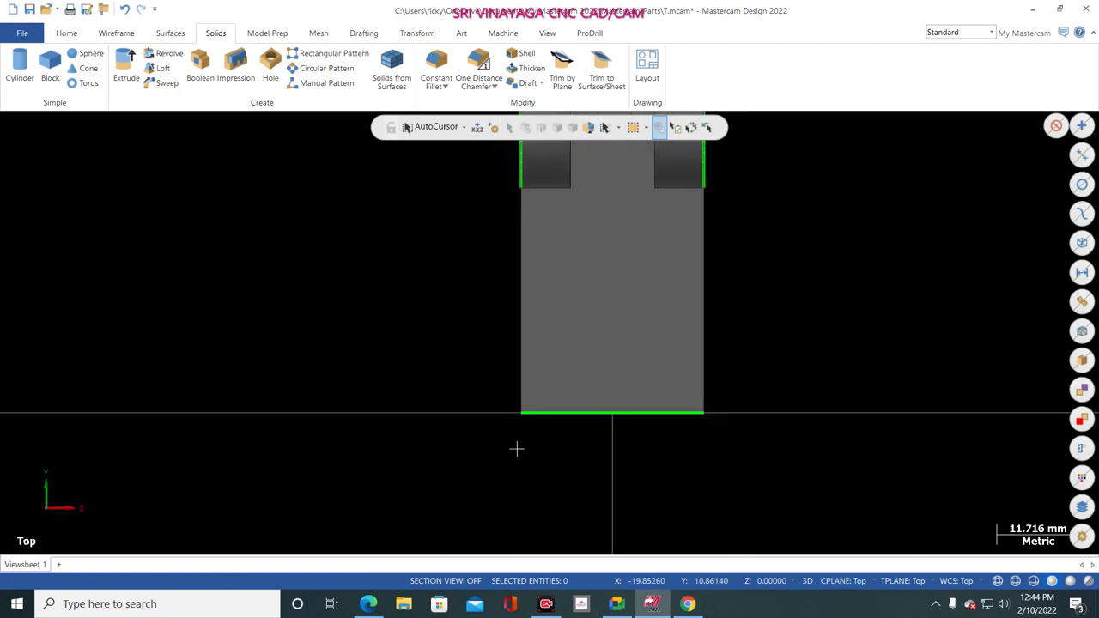
click(591, 606)
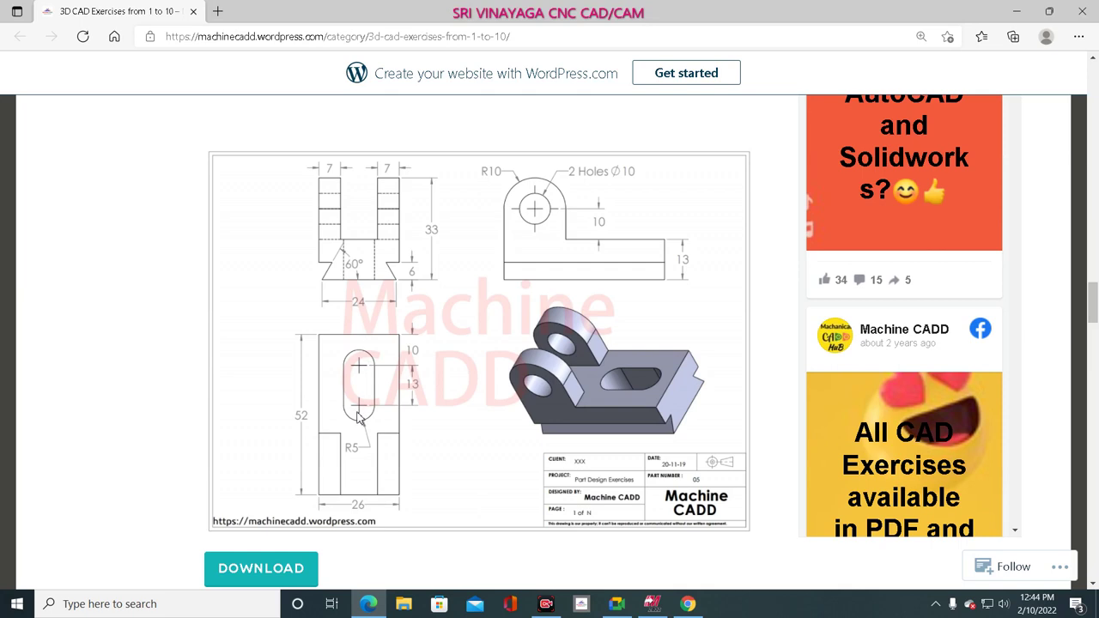
click(652, 603)
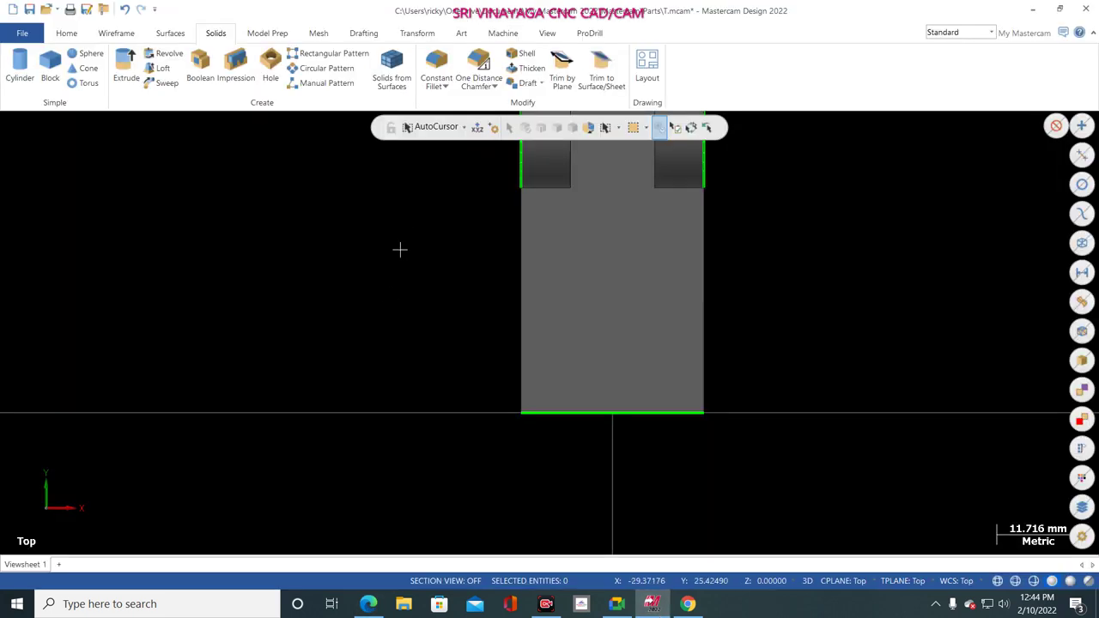
scroll(397, 357, down, 1)
scroll(397, 357, down, 1)
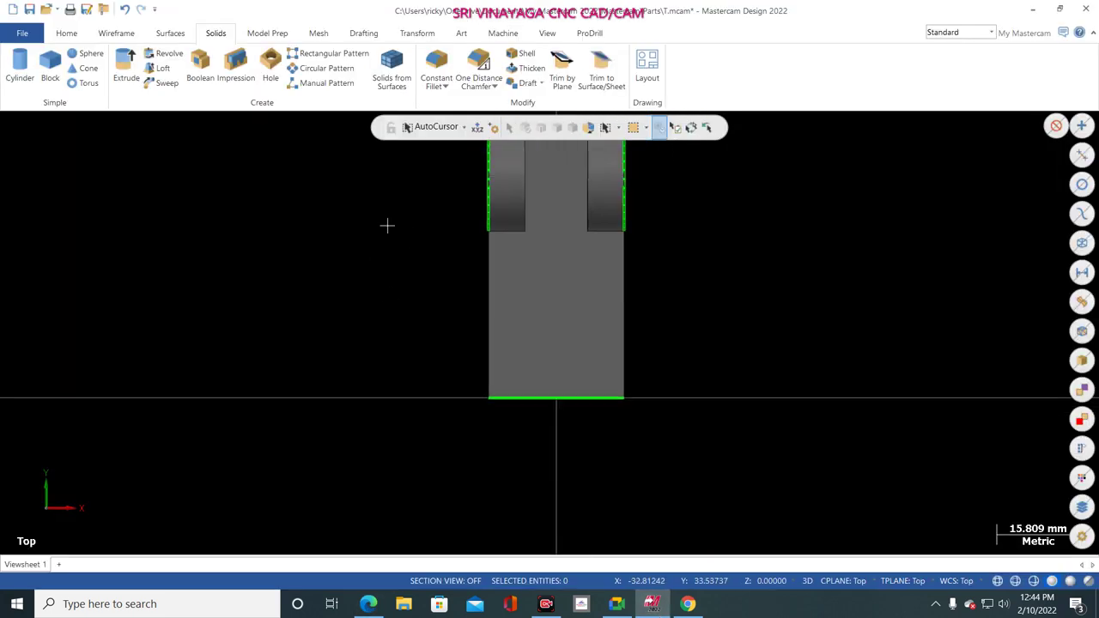
click(116, 33)
- Draw a 10-long vertical line at 90° up from the base edge's midpoint
click(94, 85)
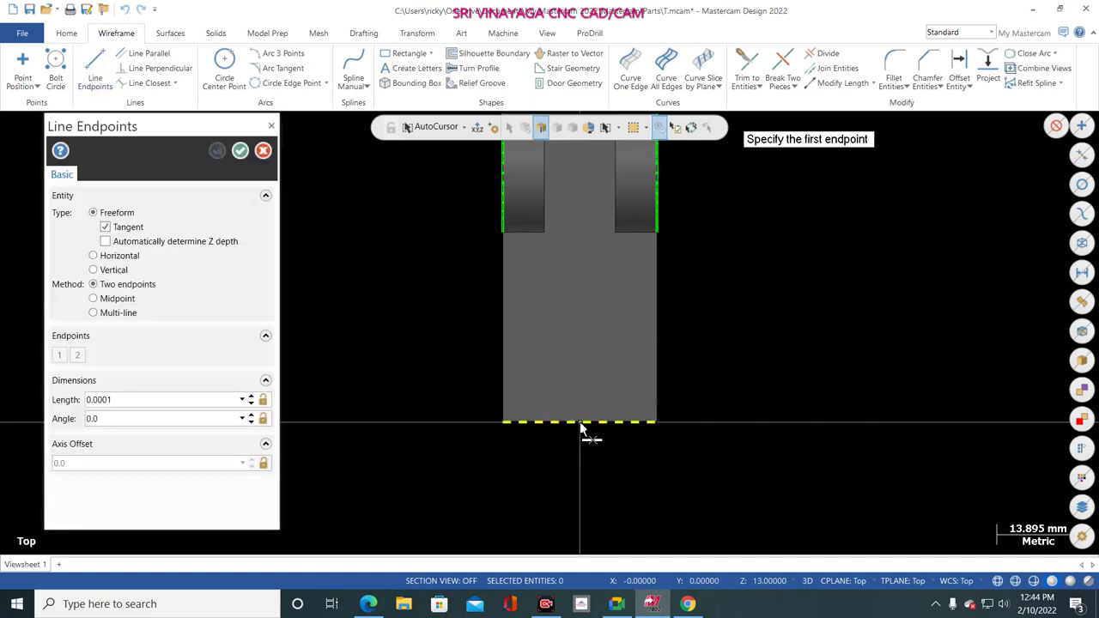
click(580, 421)
double_click(127, 399)
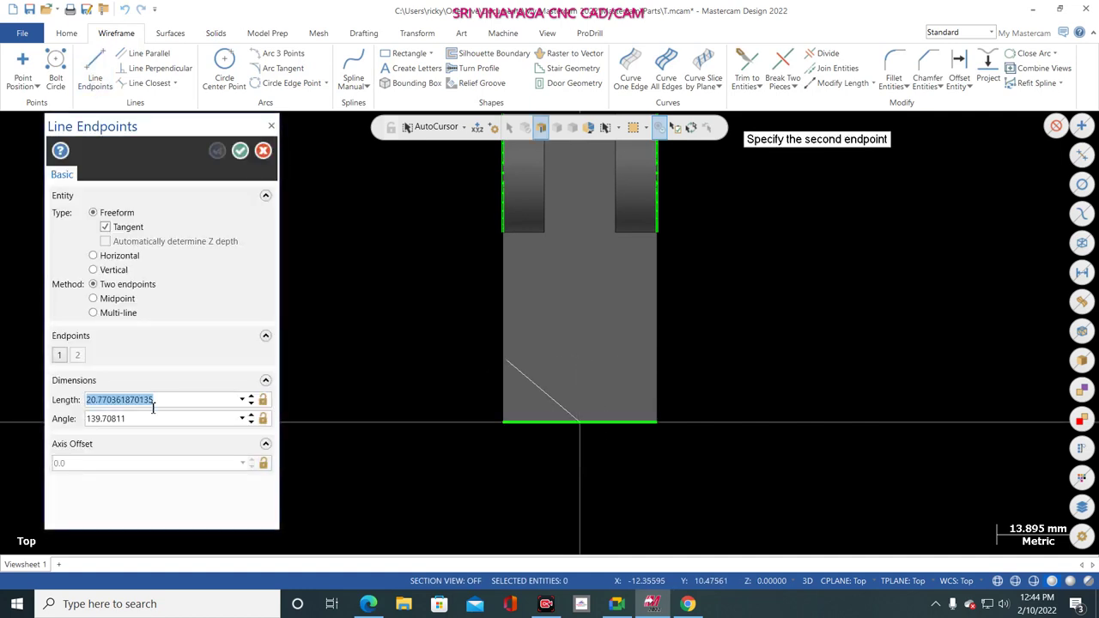
text(10.0)
click(151, 416)
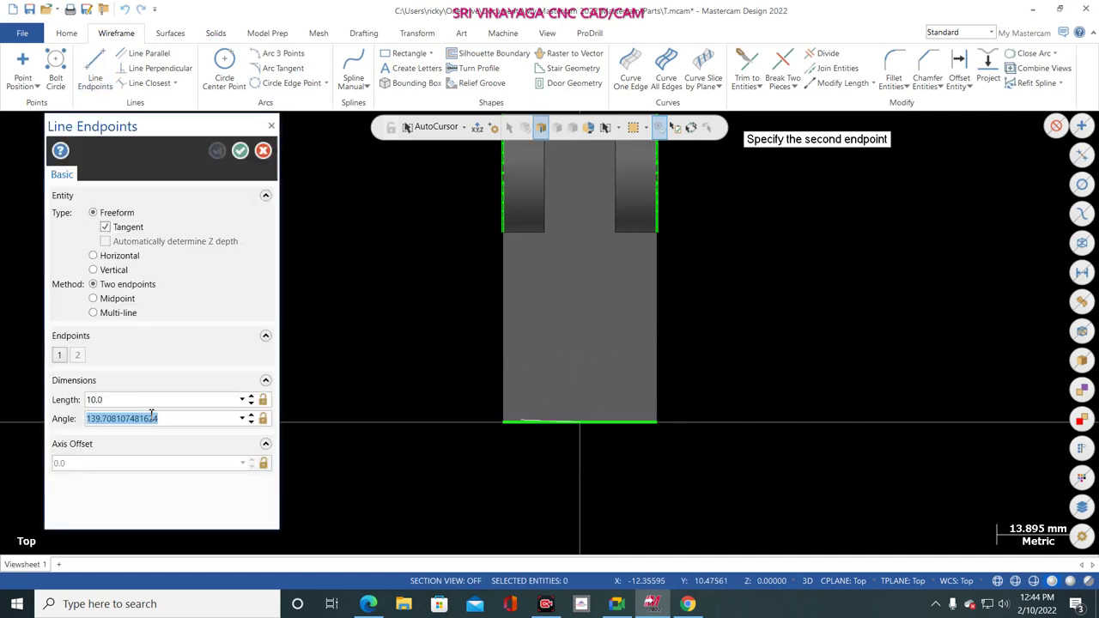
text(90)
key(Return)
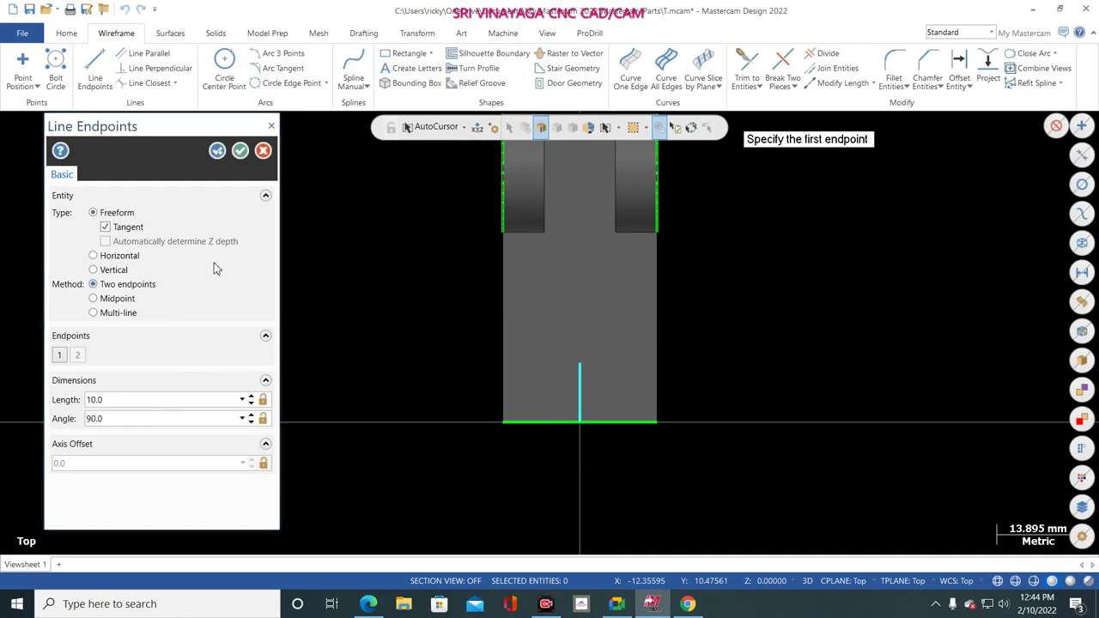
click(217, 151)
- Continue with a 13-long vertical line at 90° from the first line's top
click(579, 365)
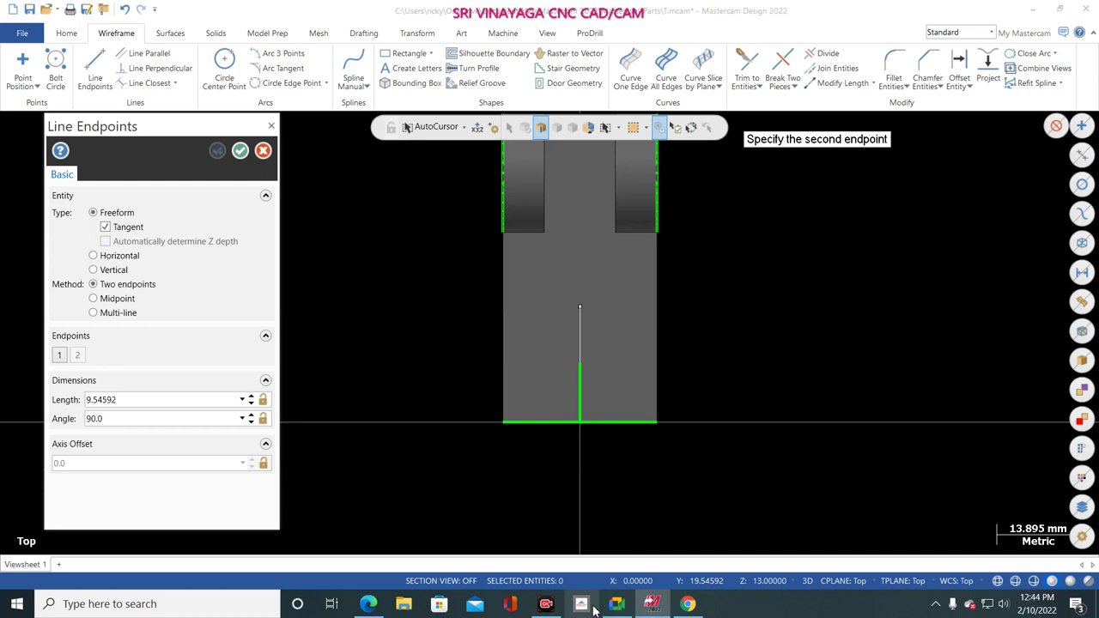
click(367, 604)
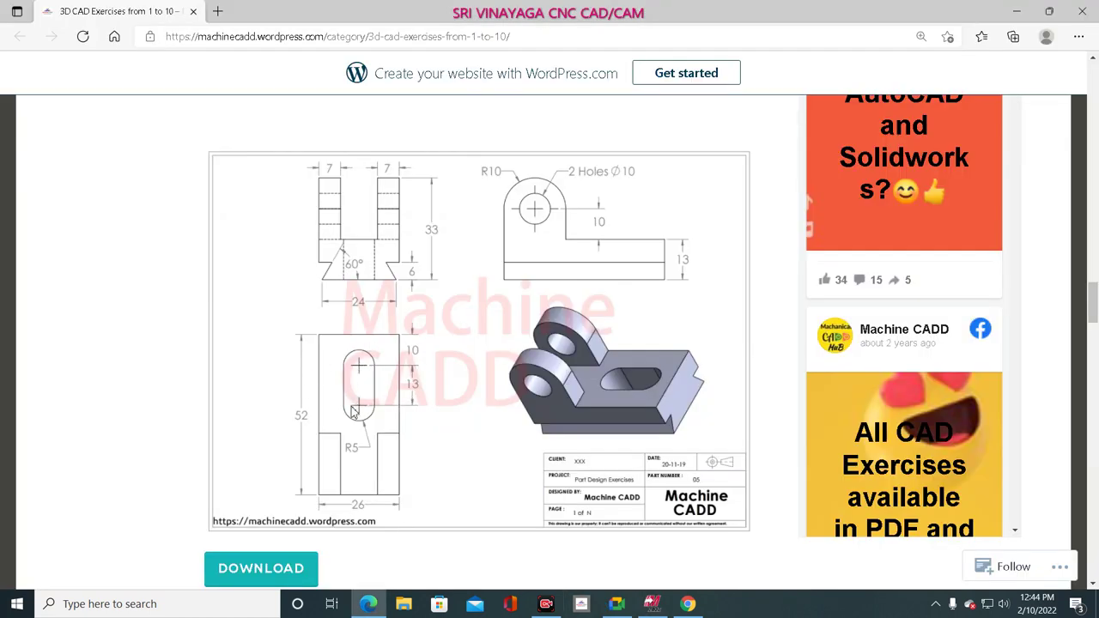
click(652, 604)
double_click(143, 400)
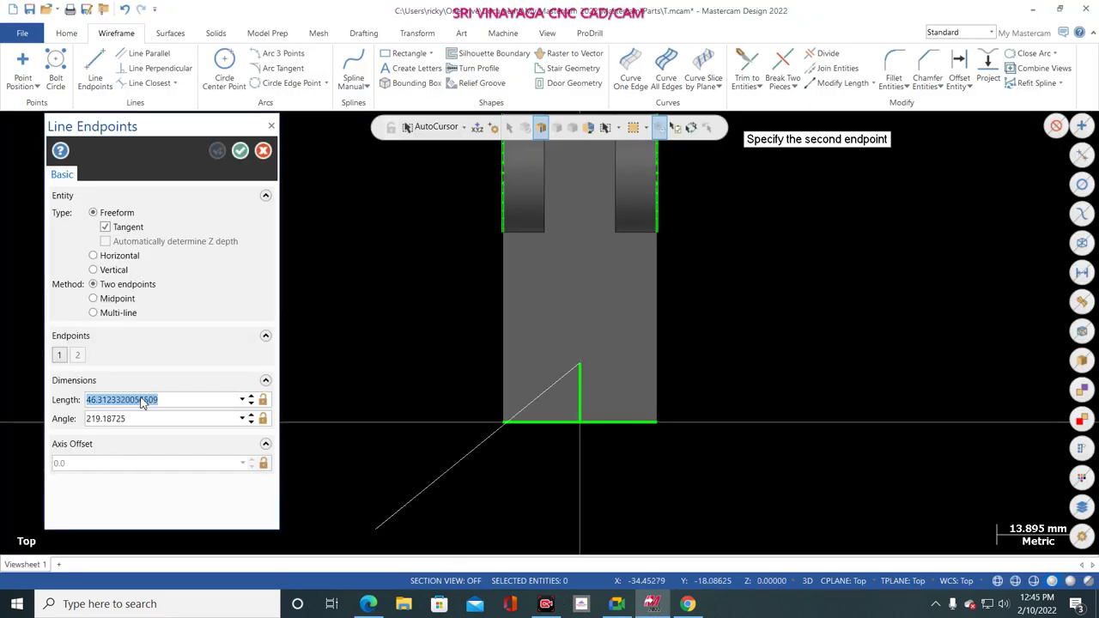
text(13)
key(Return)
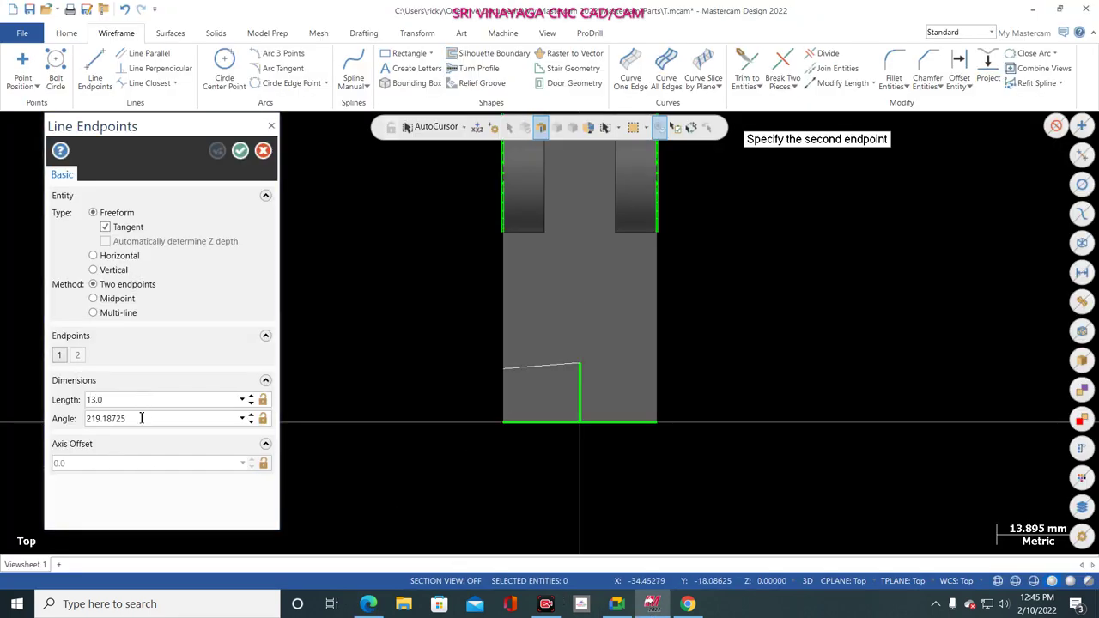
double_click(142, 418)
text(90)
key(Return)
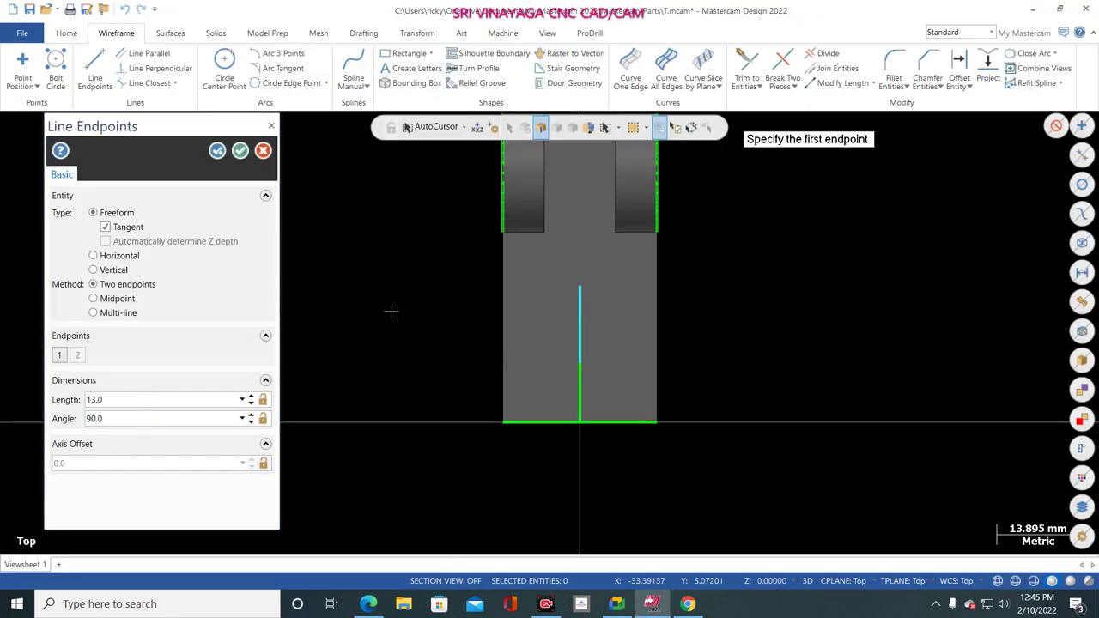
click(239, 151)
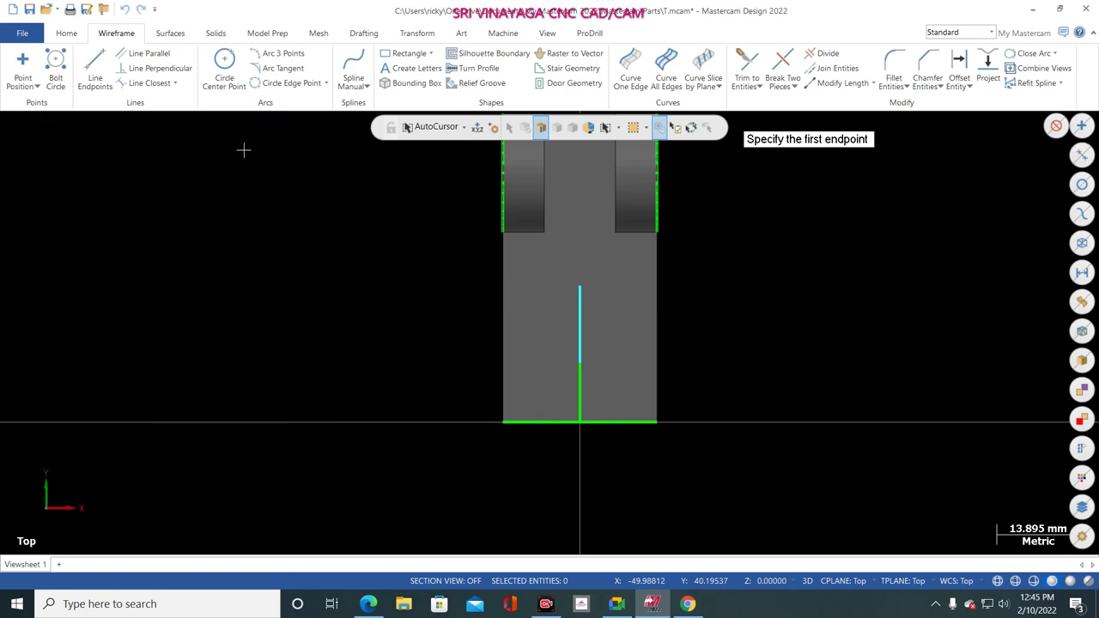
- Place radius-5 circles at both ends of the 13-long centreline
click(217, 89)
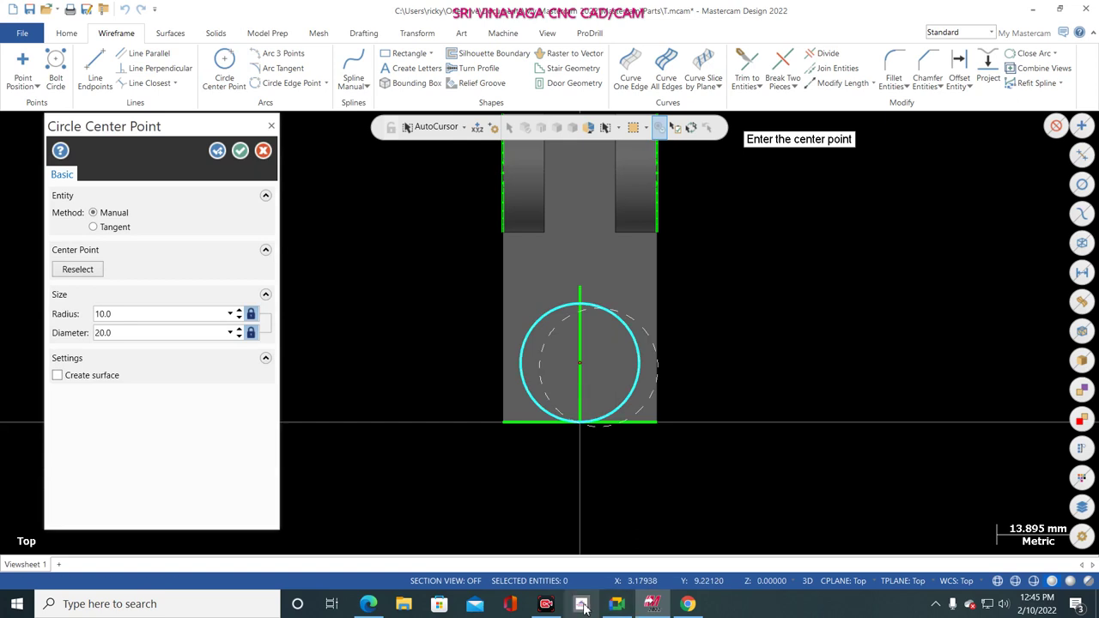
click(367, 604)
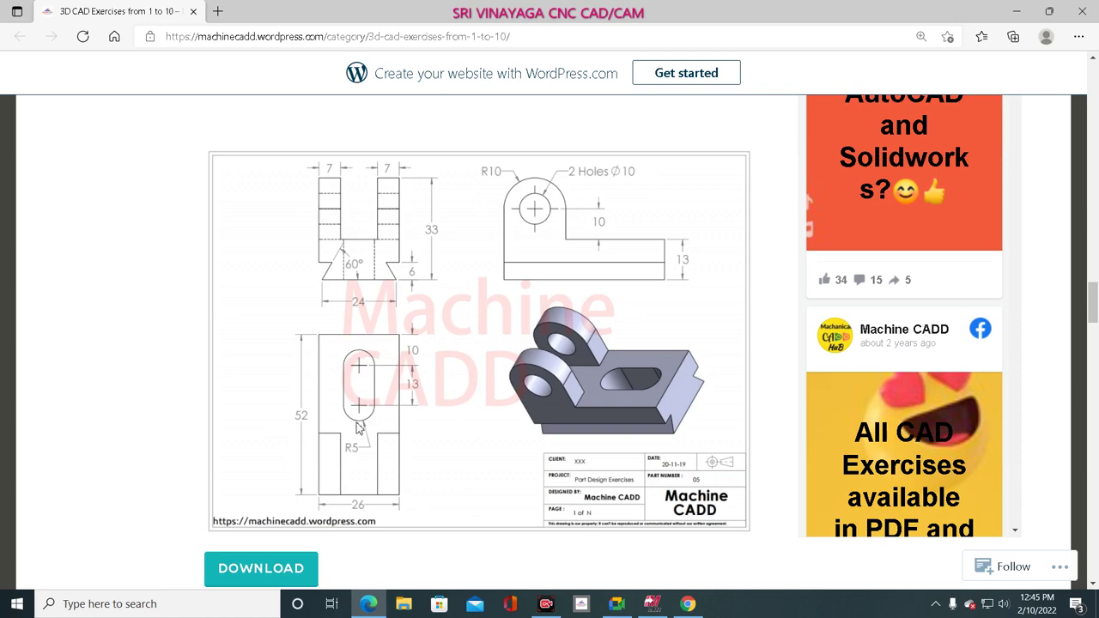
click(652, 604)
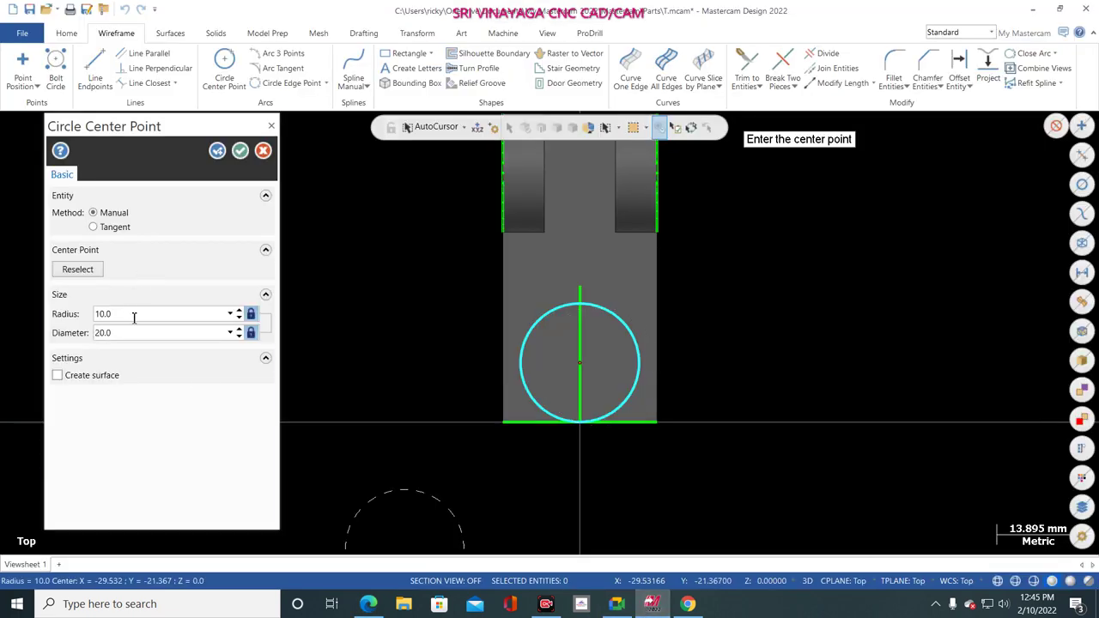
double_click(134, 317)
text(5)
key(Return)
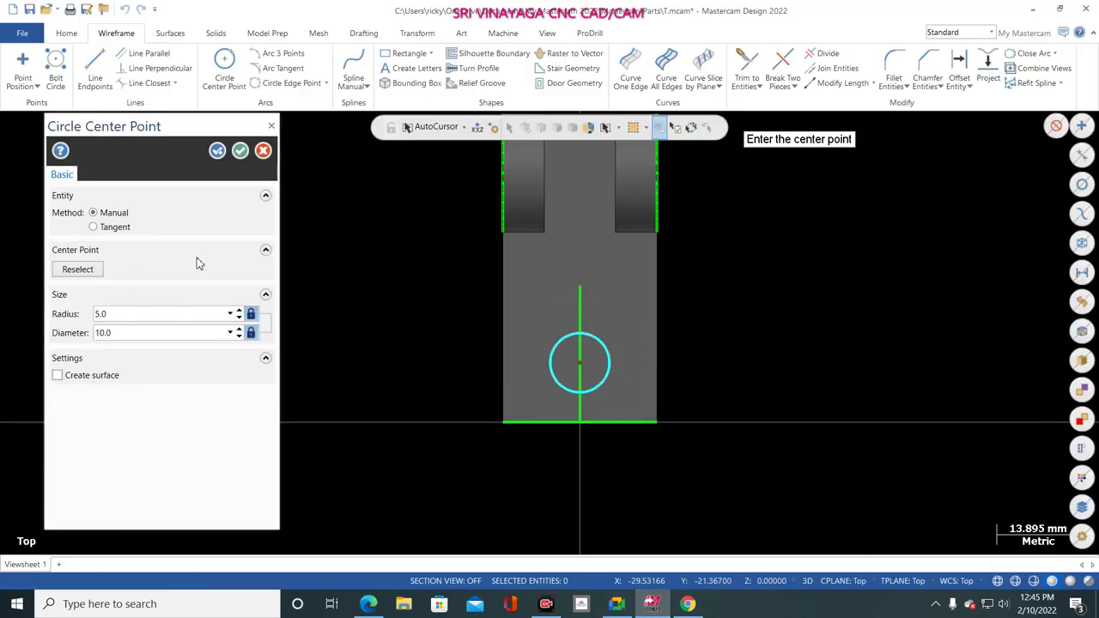
click(217, 150)
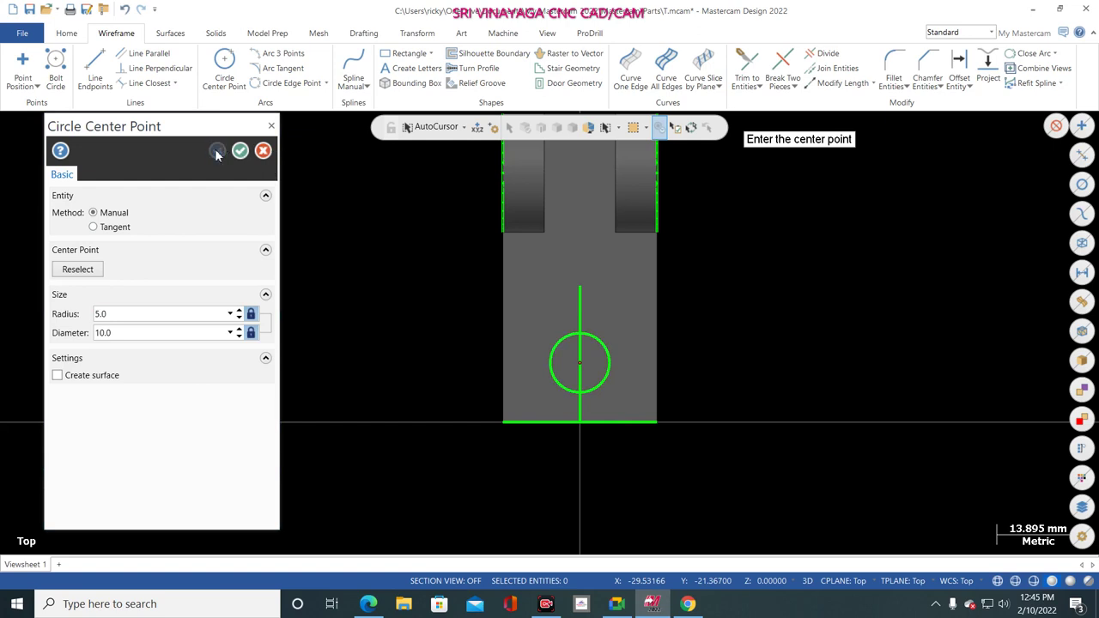
click(580, 286)
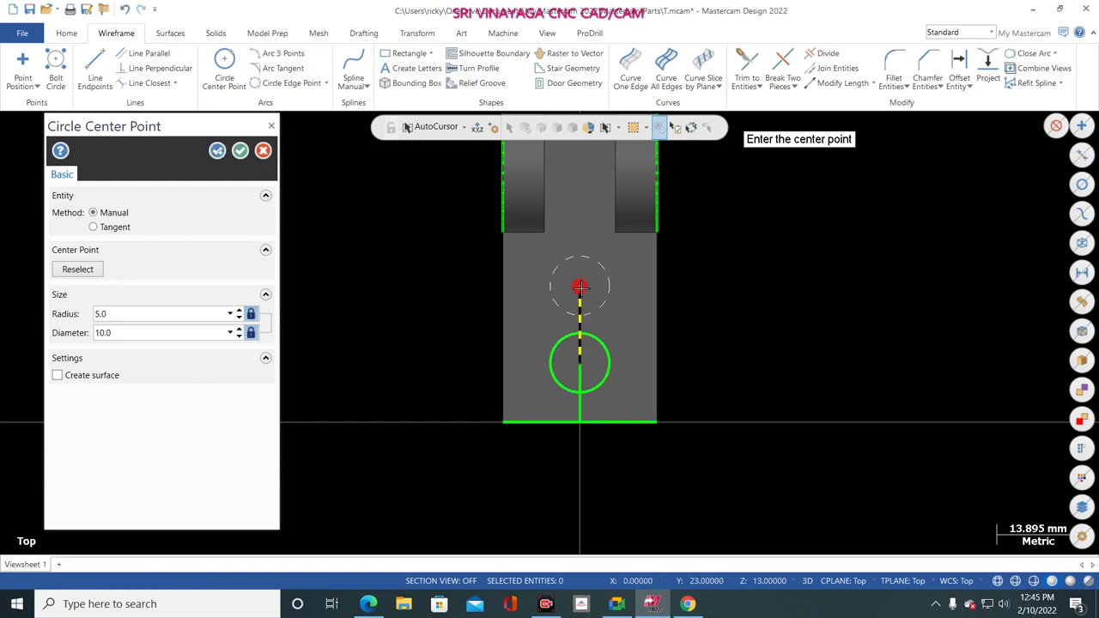
click(241, 150)
- Draw left and right tangent lines joining the two radius-5 circles
click(90, 73)
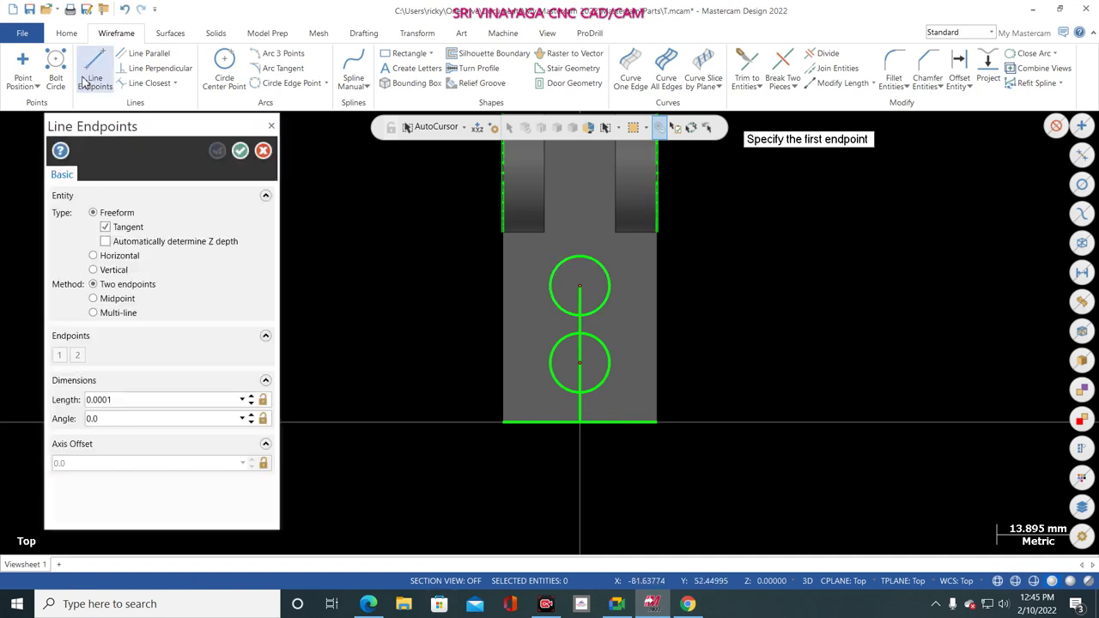
click(104, 227)
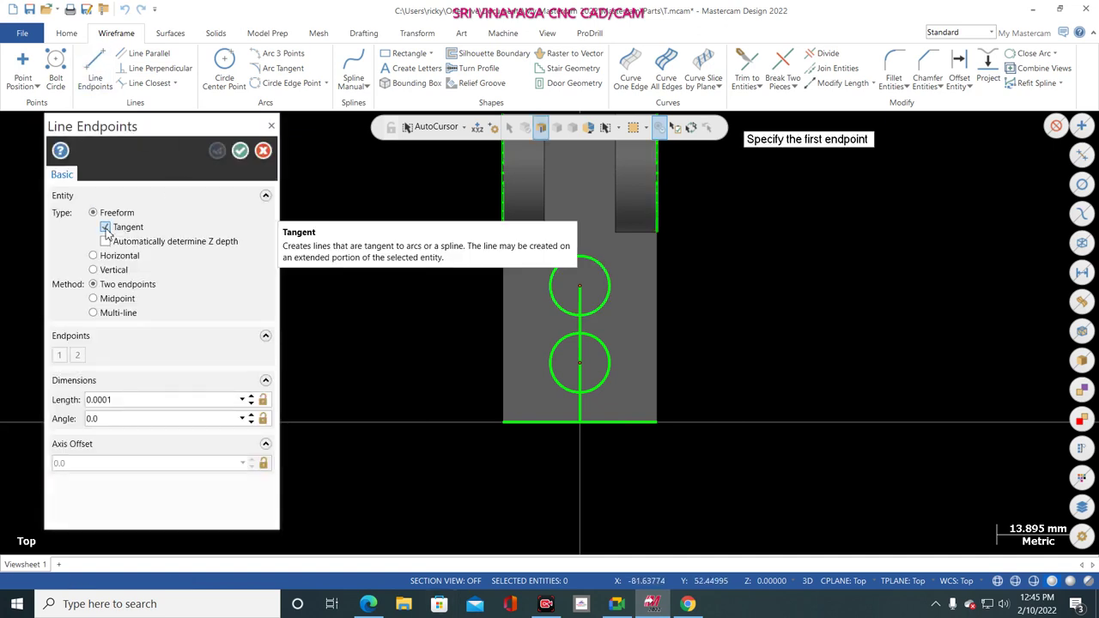
click(552, 365)
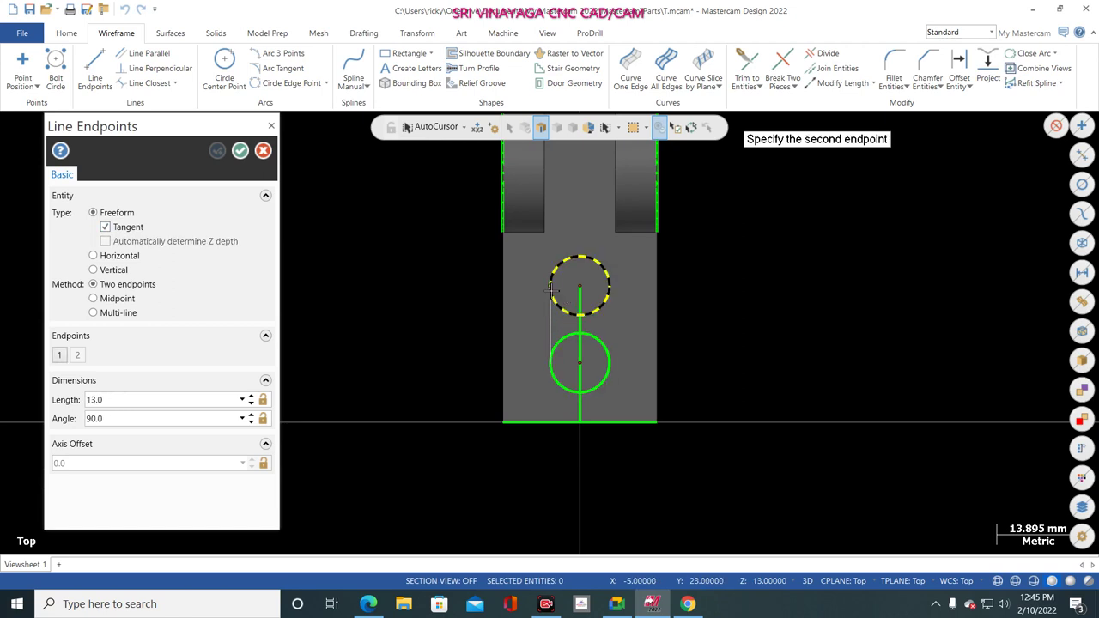
click(552, 290)
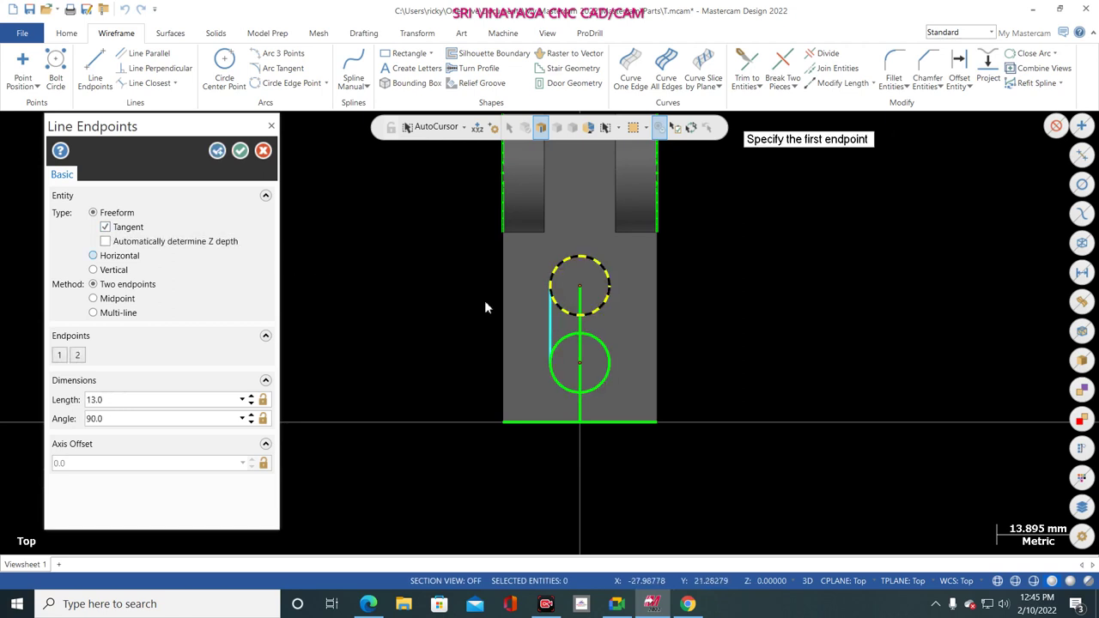
click(610, 366)
click(611, 290)
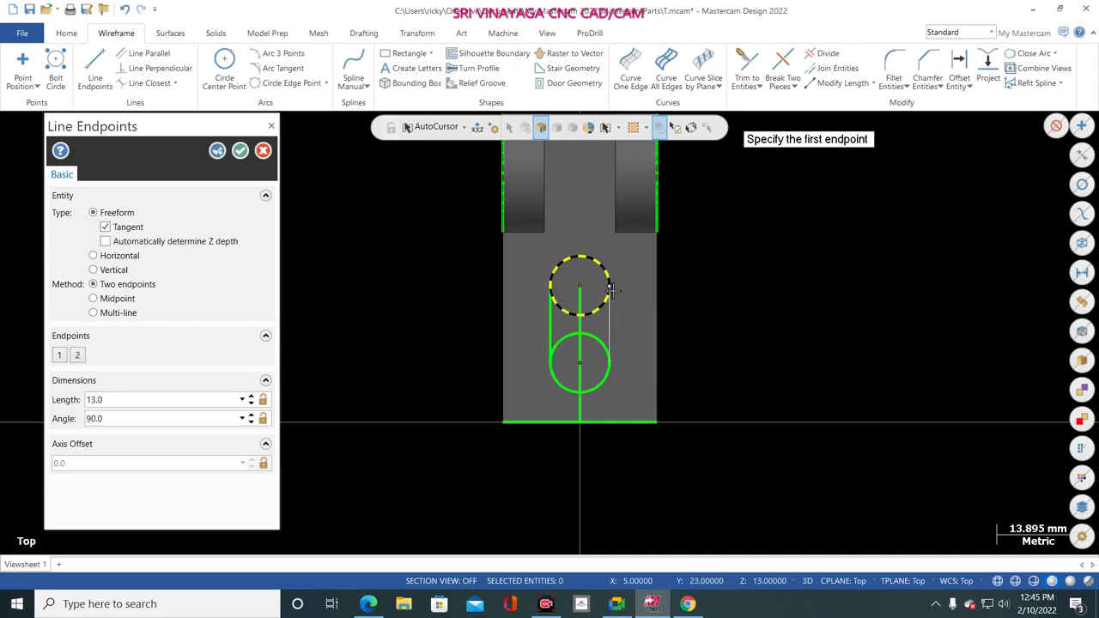
click(241, 150)
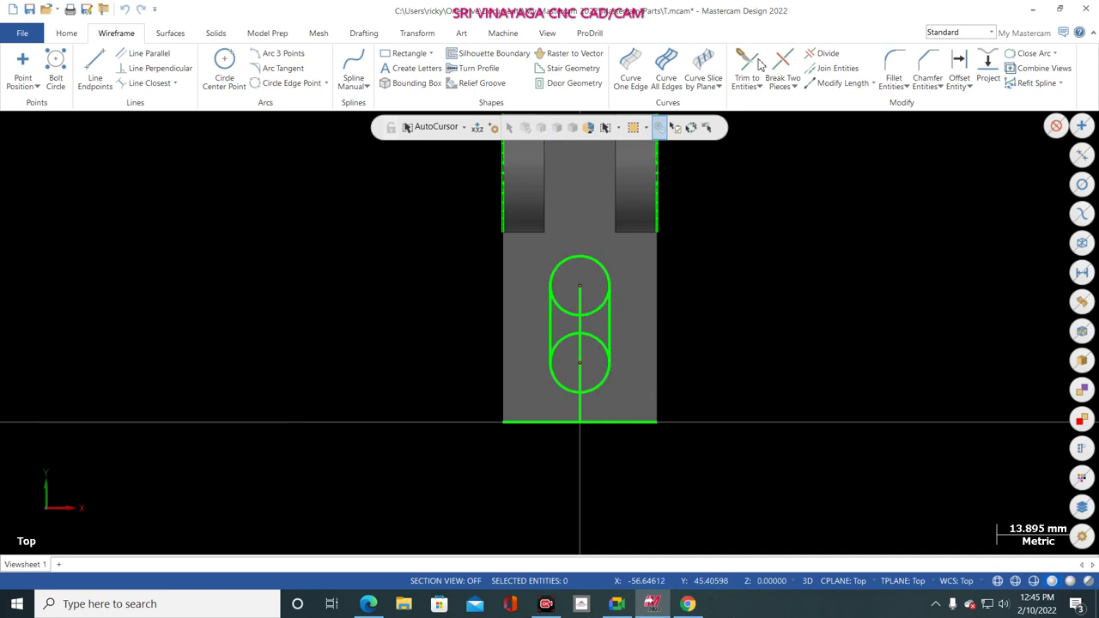
- Trim away the inner circle arcs and centre-line pieces to leave the obround outline
click(824, 53)
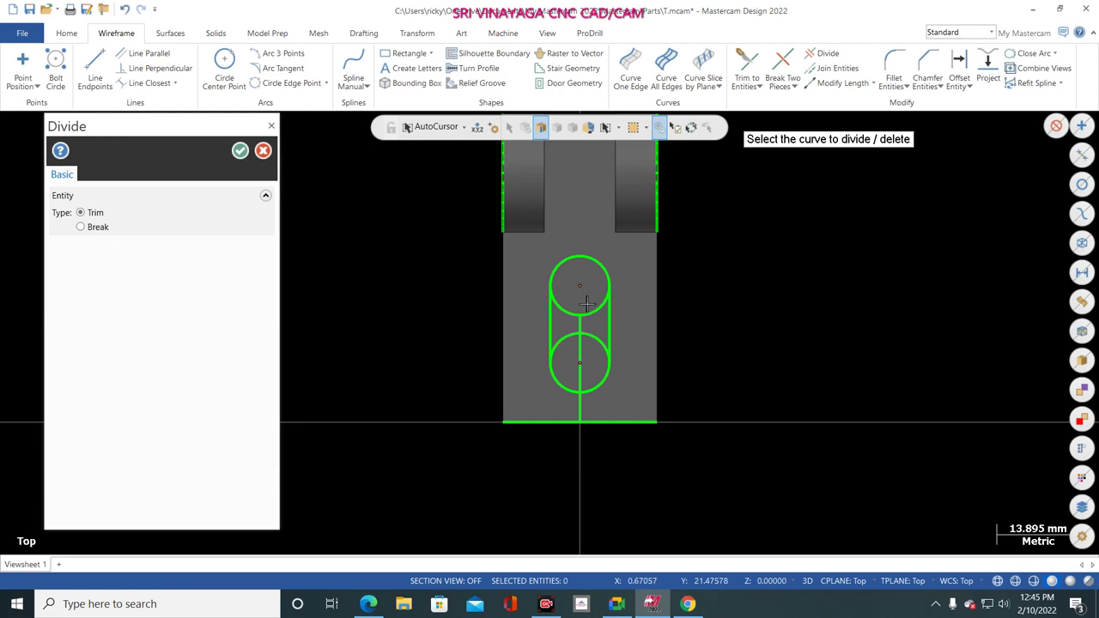
click(568, 335)
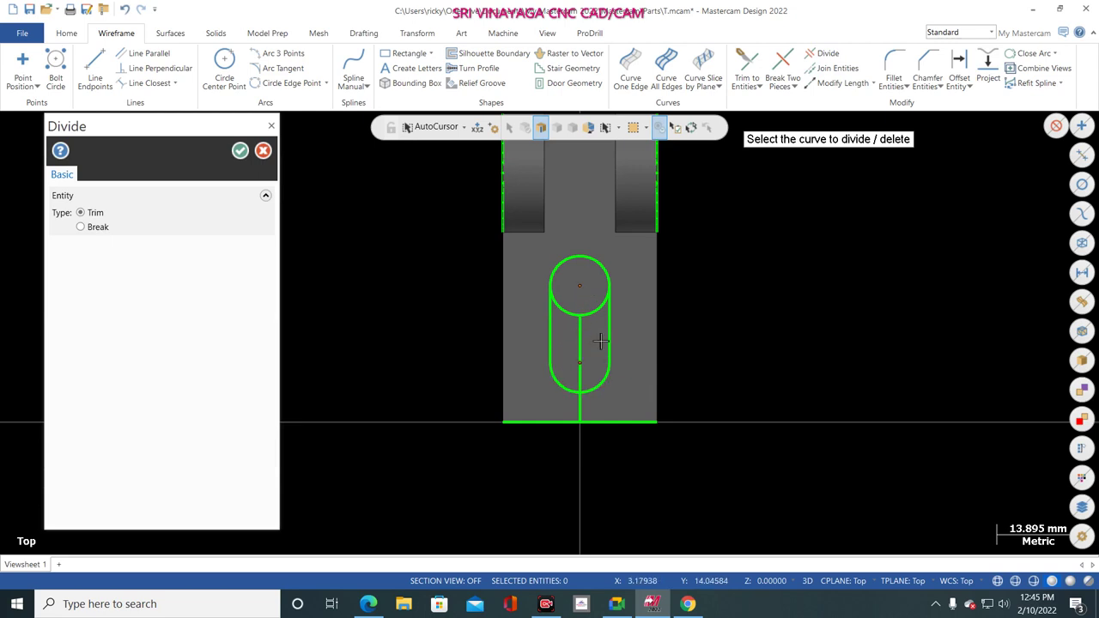
click(565, 312)
click(582, 339)
click(582, 375)
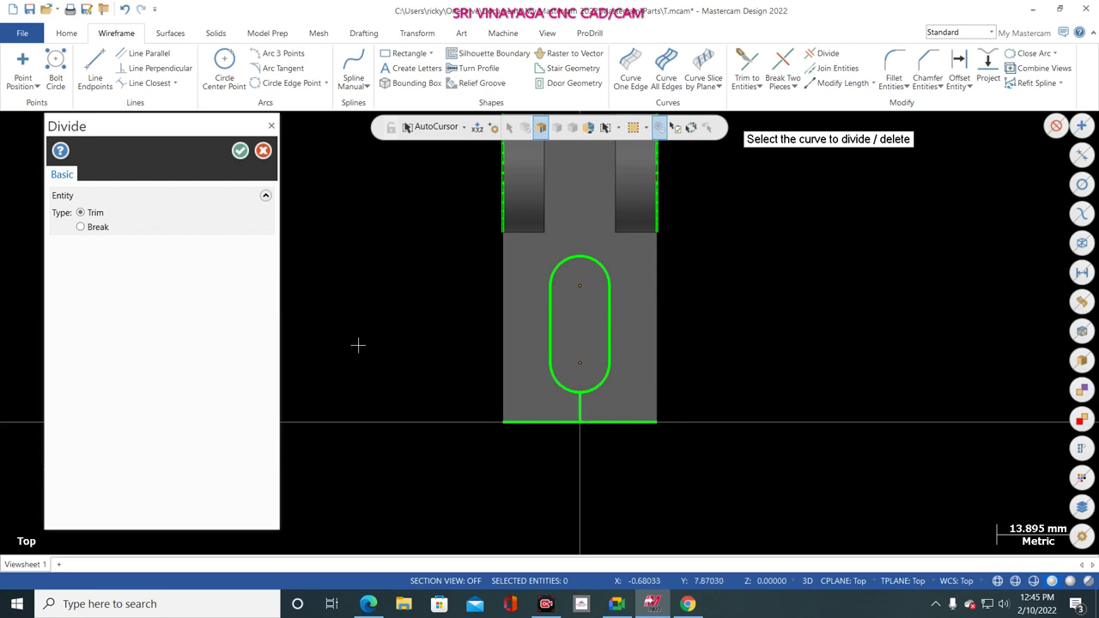
click(581, 404)
- Finish the trim and switch to an isometric view of the bracket
click(239, 151)
right_click(265, 223)
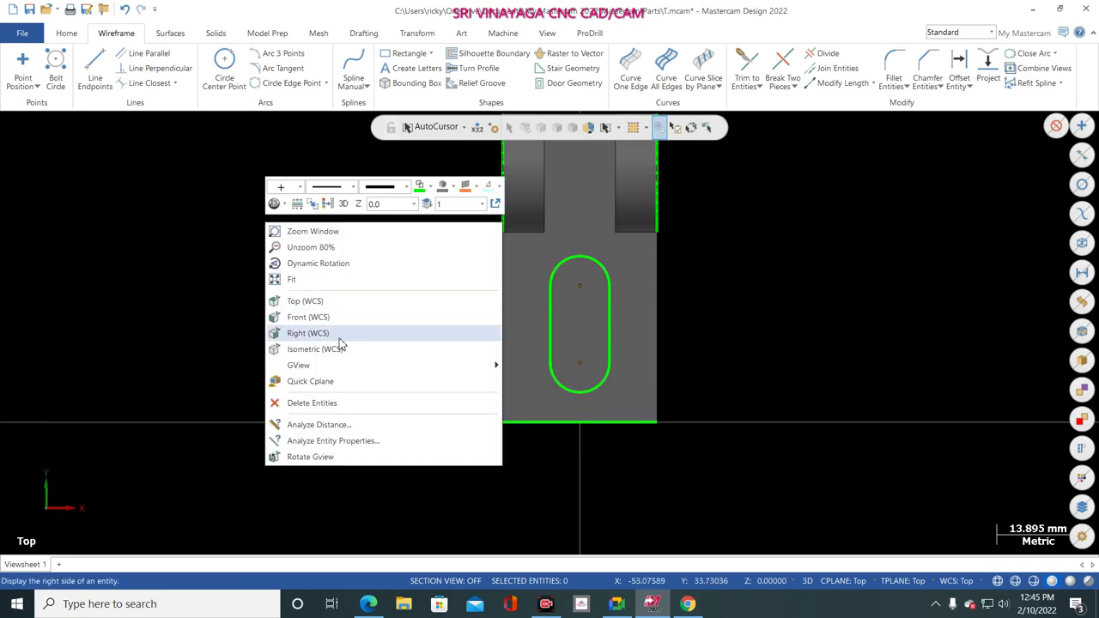
click(334, 349)
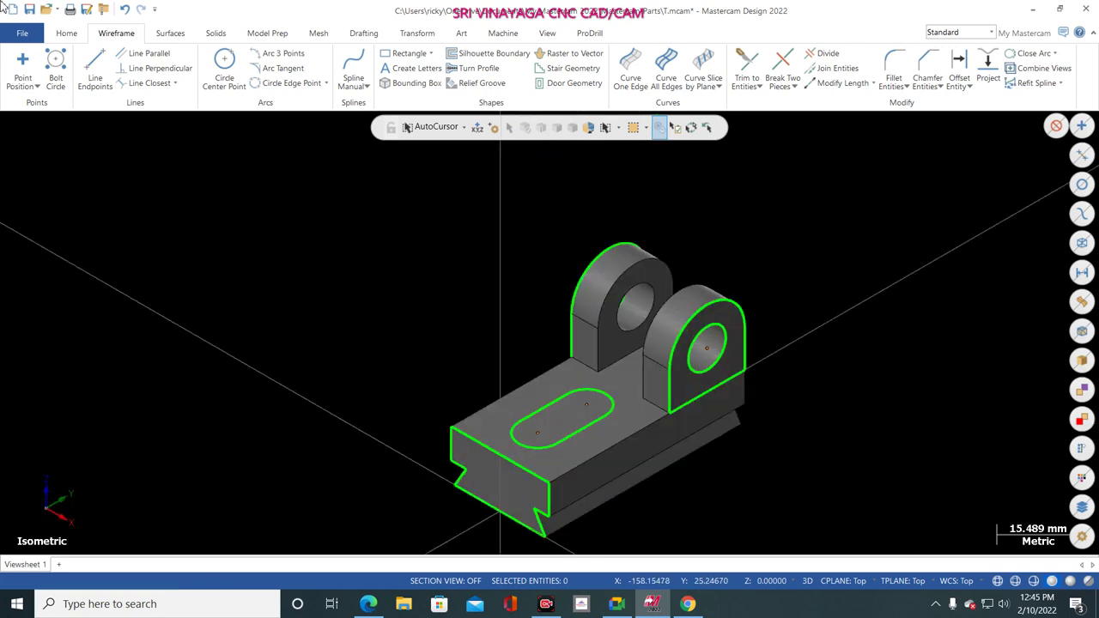
- Extrude the slot outline as a Cut body, Through all, through the base
click(215, 33)
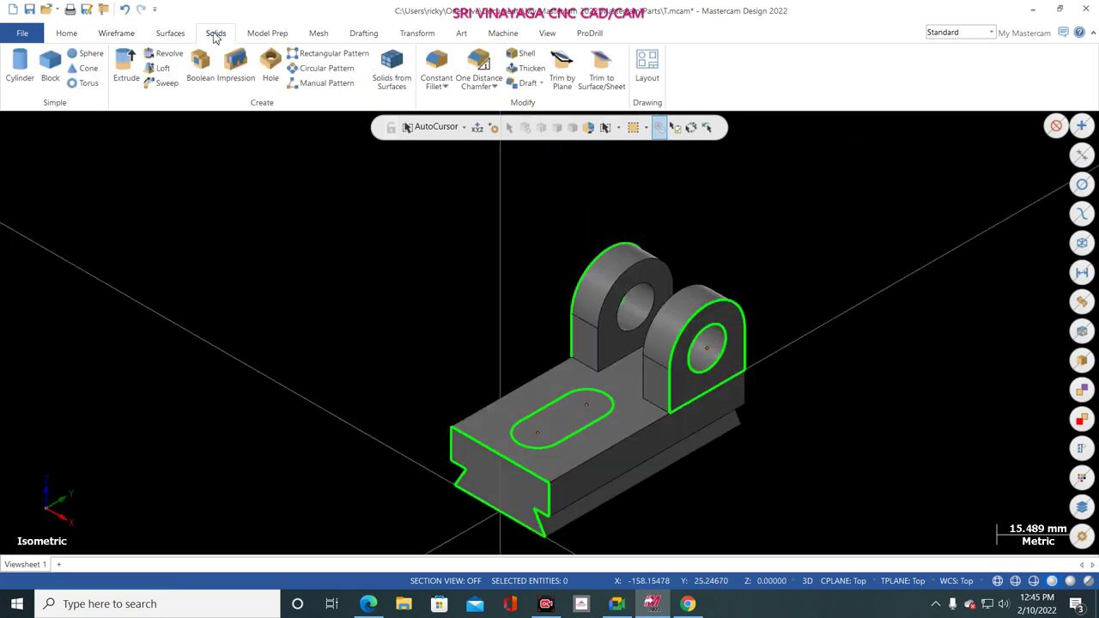
click(558, 403)
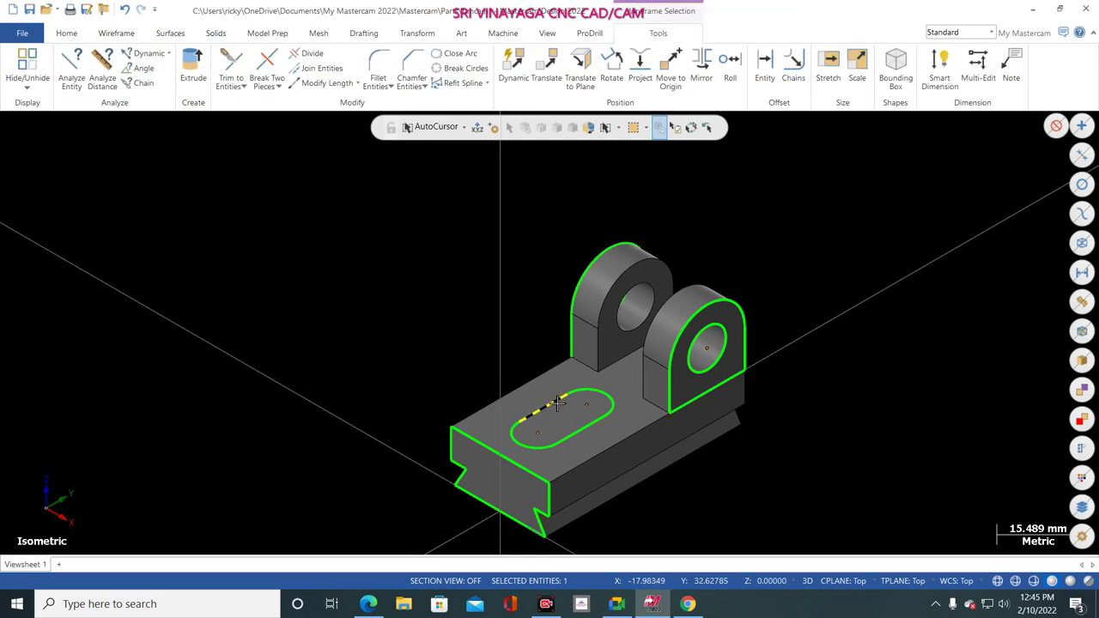
click(191, 62)
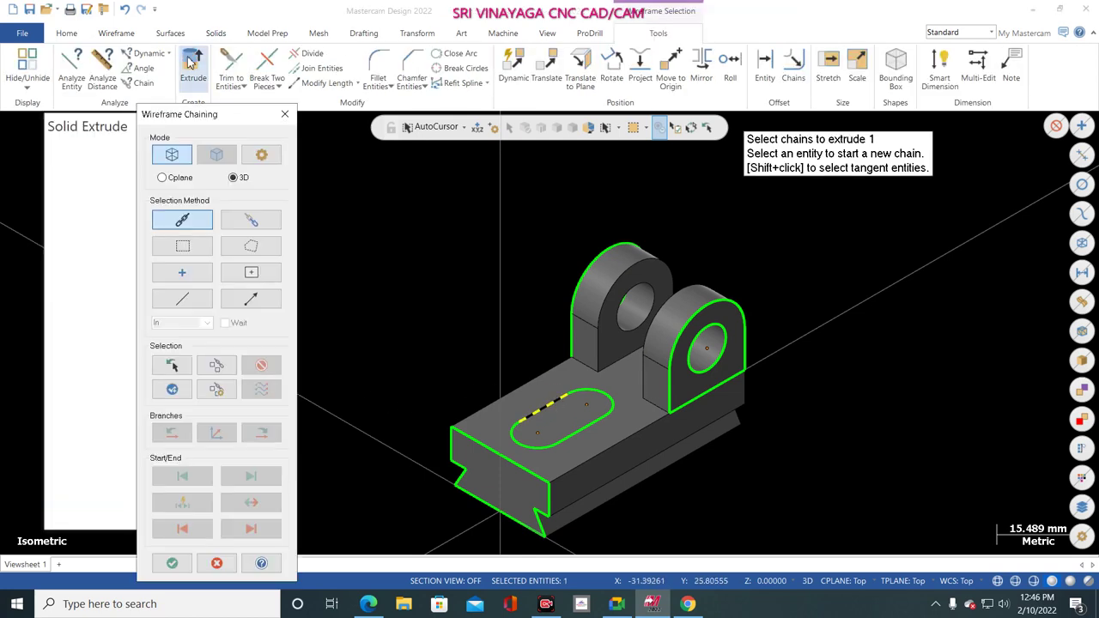
click(172, 563)
click(101, 243)
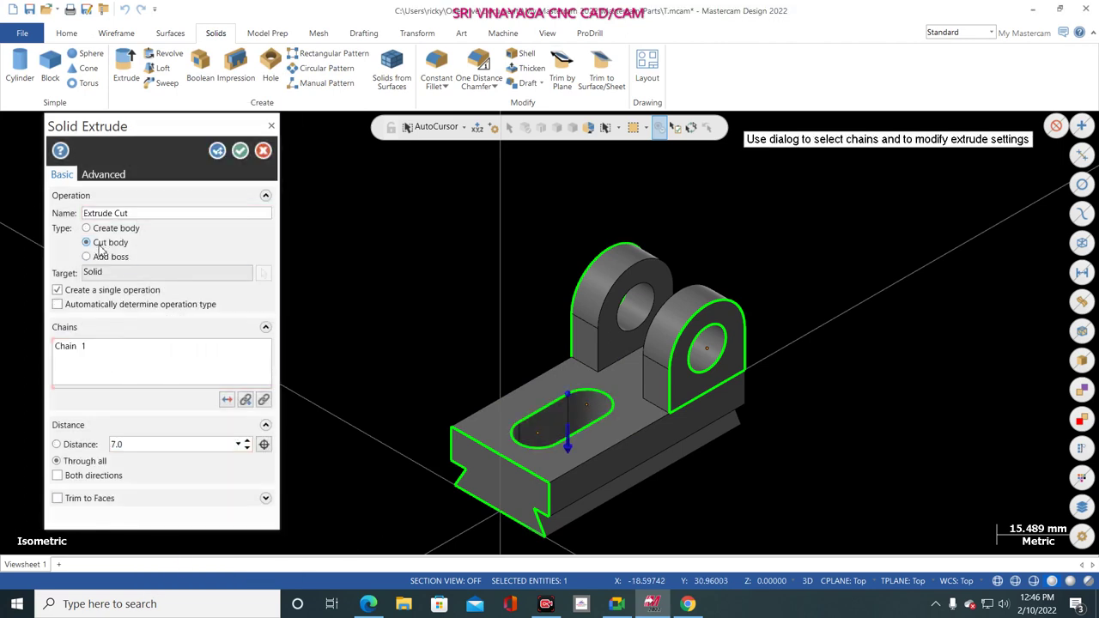
click(580, 604)
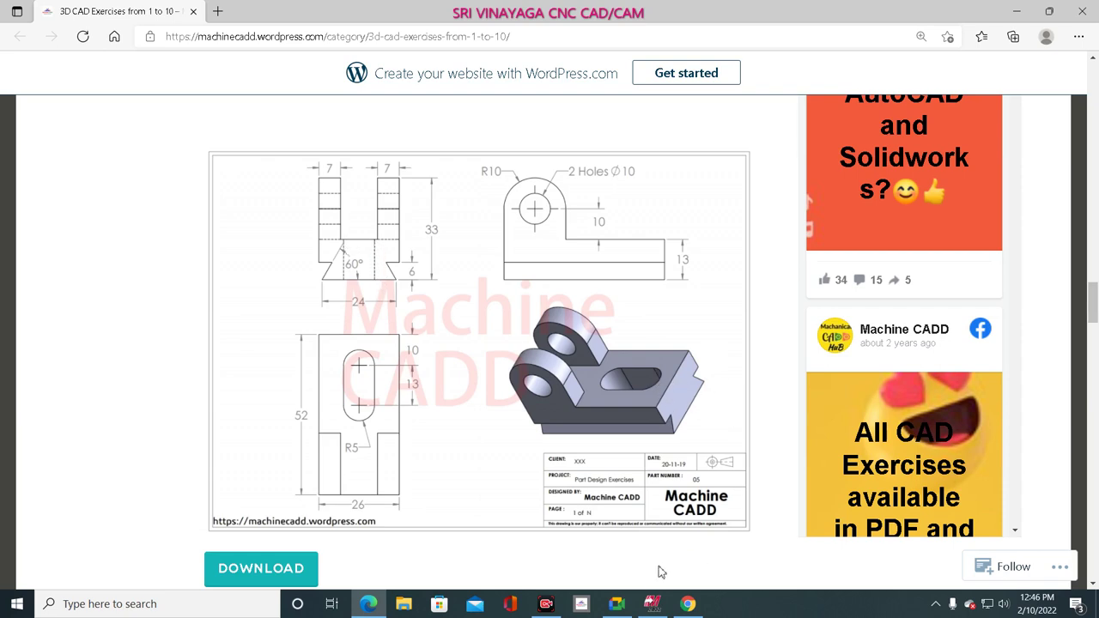
click(652, 603)
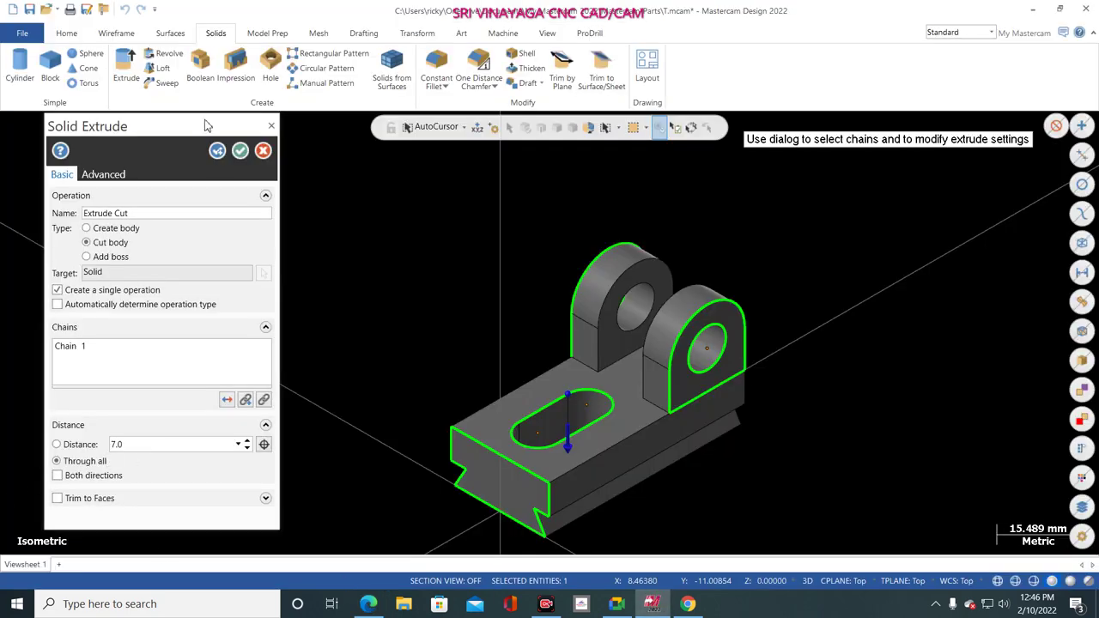
click(240, 151)
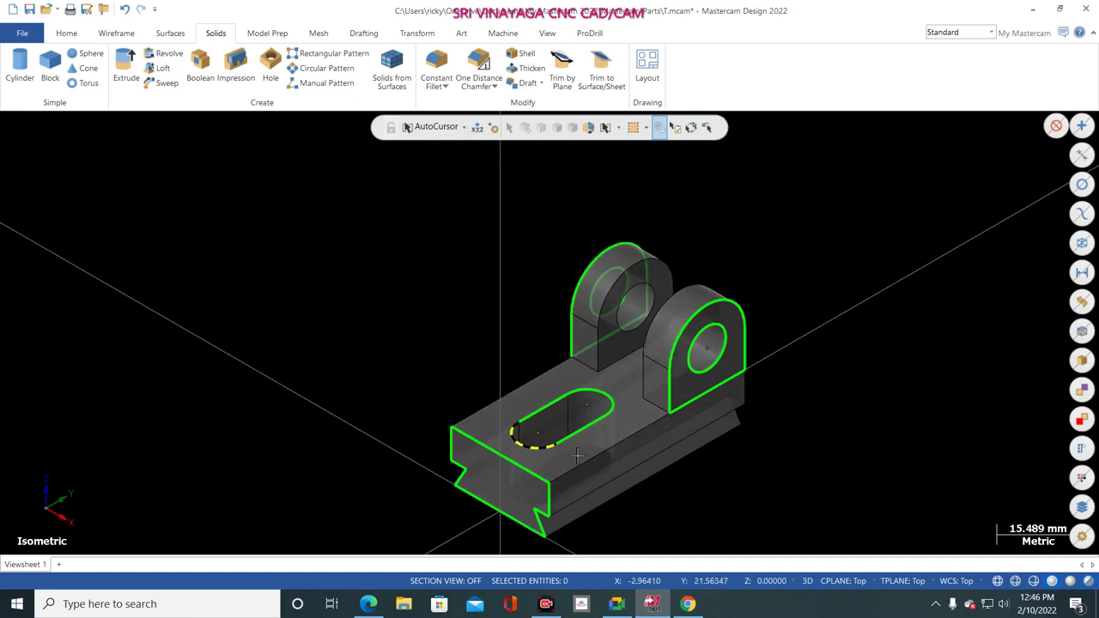
- Select the entire bracket with Ctrl+A and set its solid colour to green
scroll(577, 457, up, 1)
scroll(577, 457, up, 5)
scroll(775, 259, down, 2)
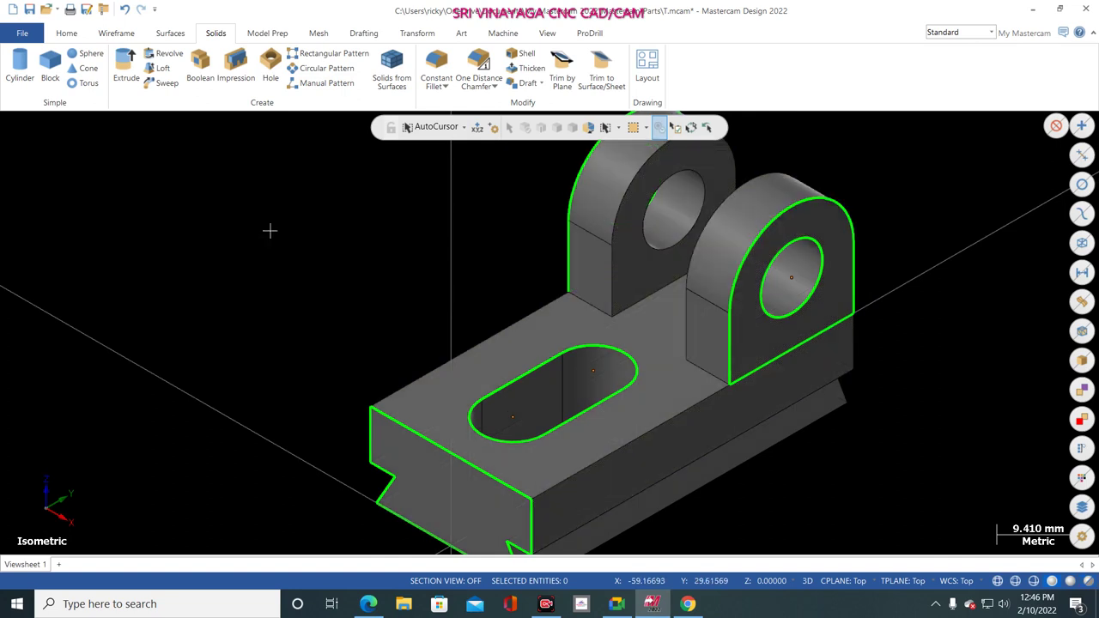
scroll(269, 230, down, 2)
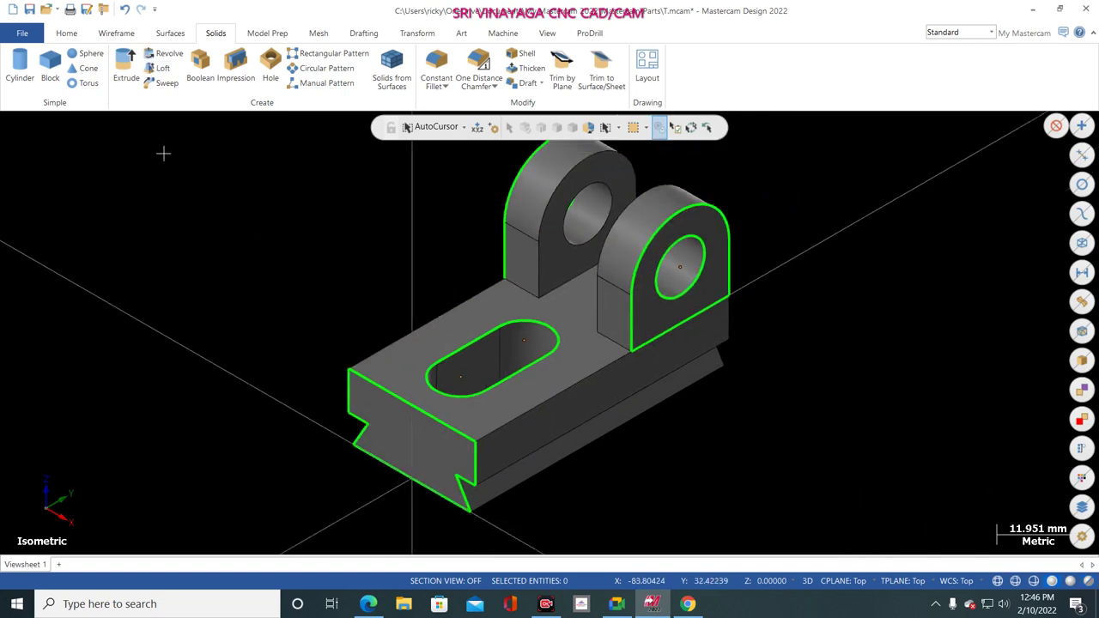
key(ctrl+a)
click(75, 32)
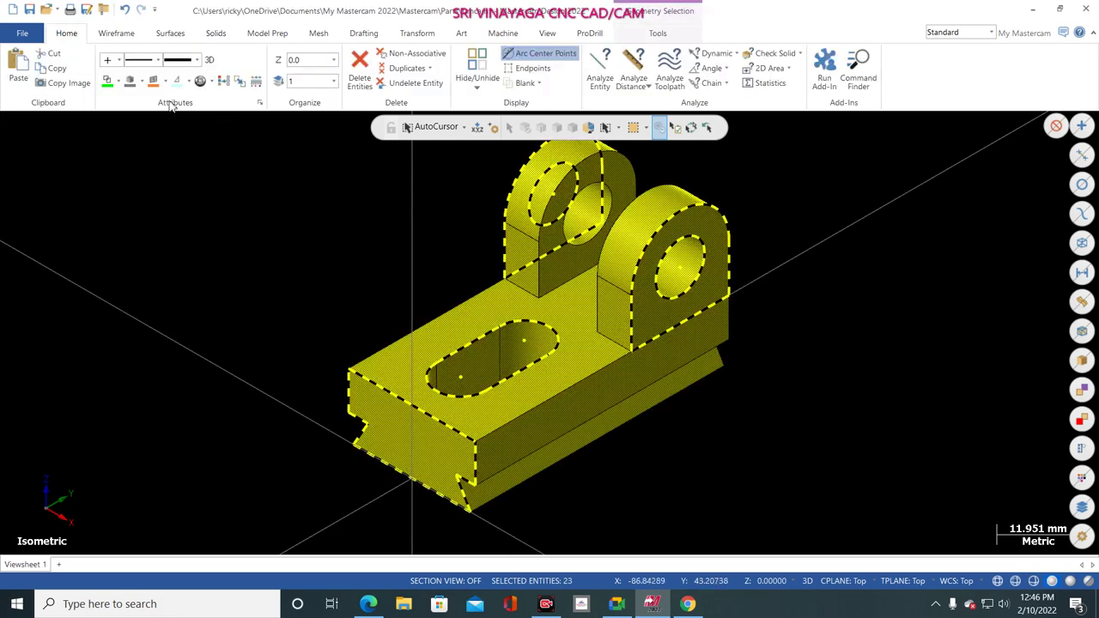
click(141, 81)
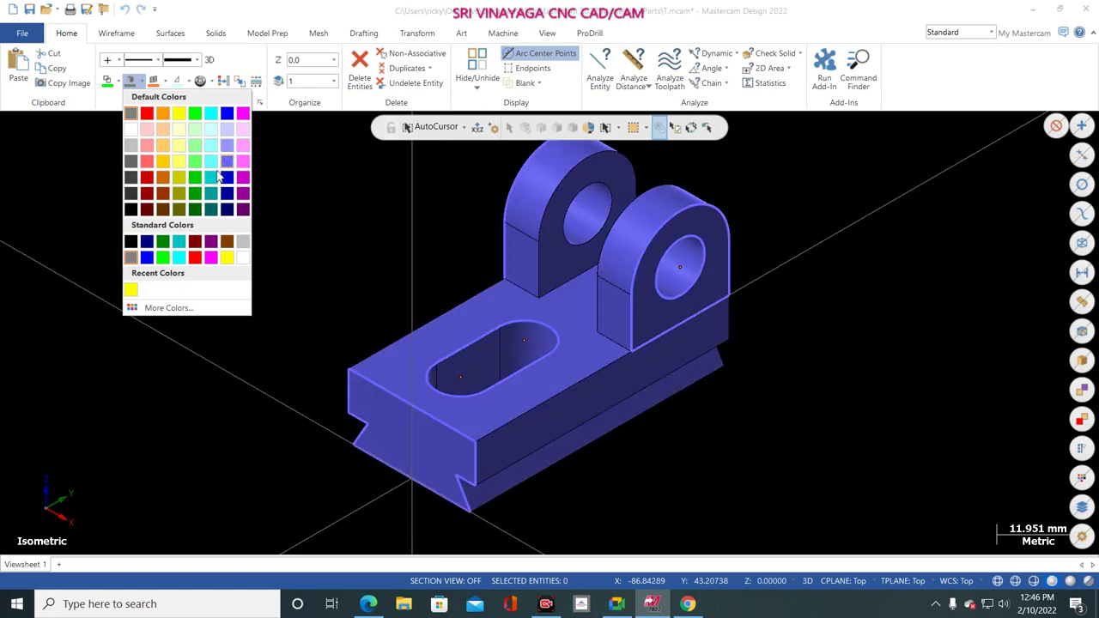
click(162, 257)
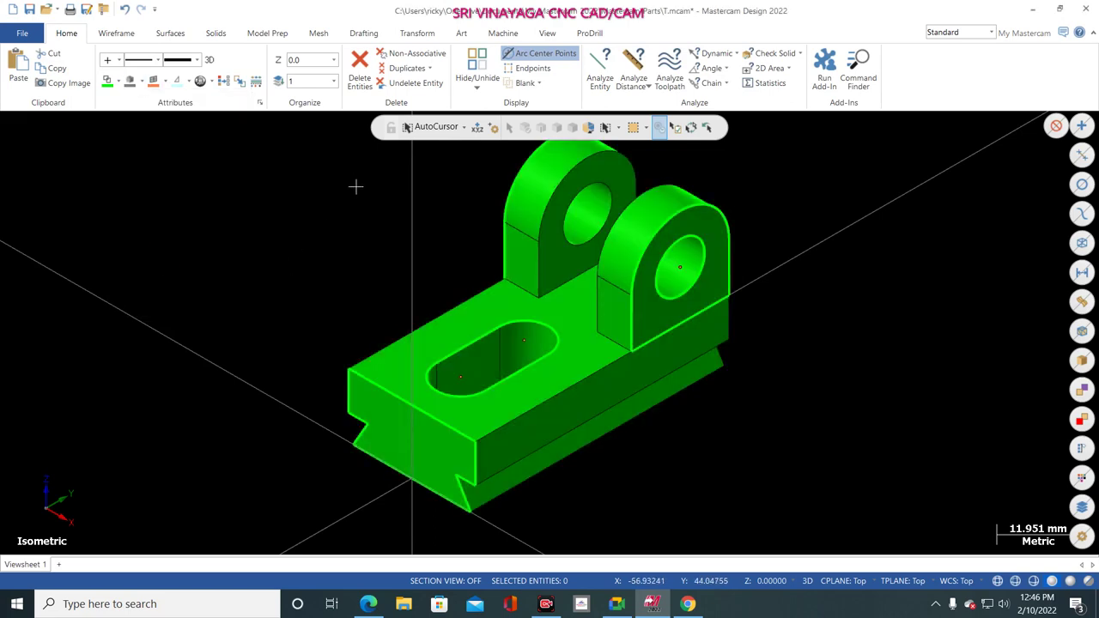
scroll(355, 183, up, 2)
scroll(358, 180, down, 2)
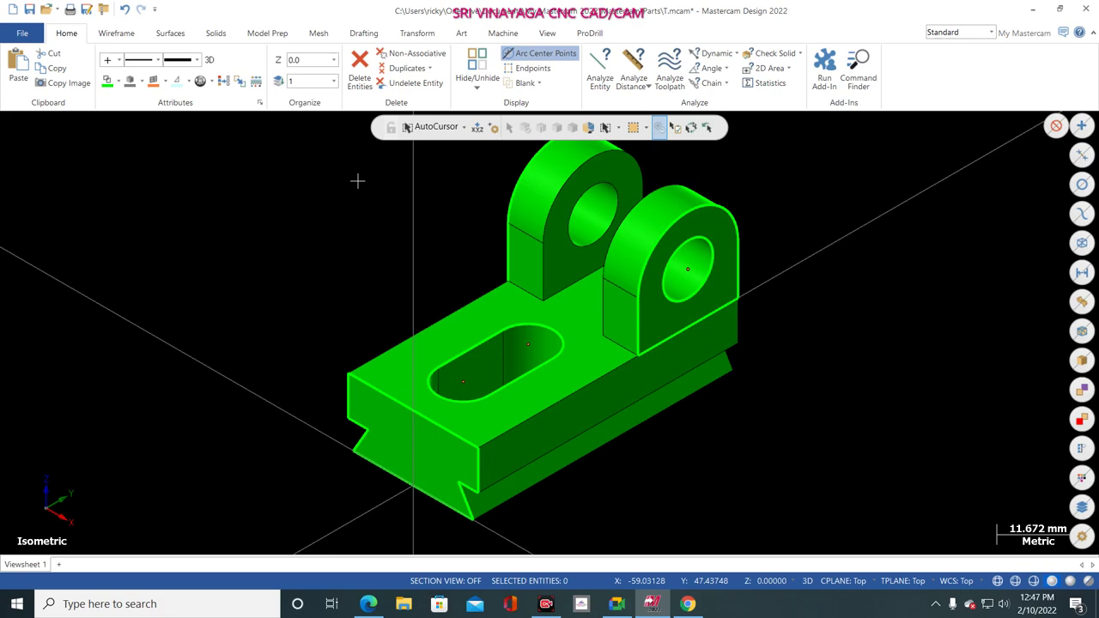
- Scroll the machinecadd 3D CAD Exercises 1 to 10 page to the hex-flanged bush drawing
click(583, 606)
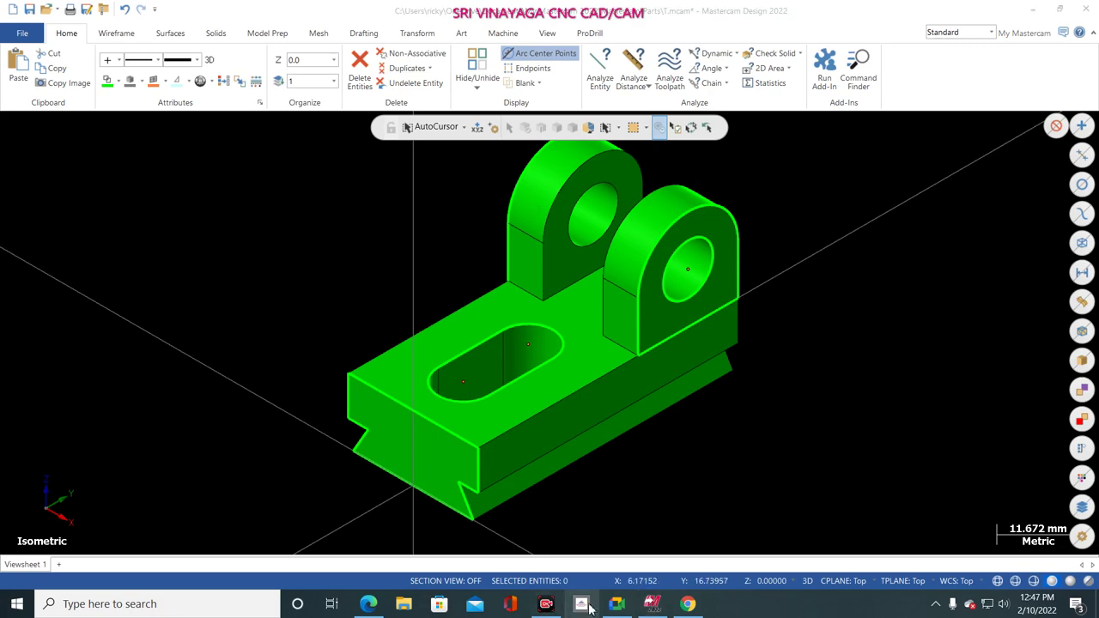
click(573, 601)
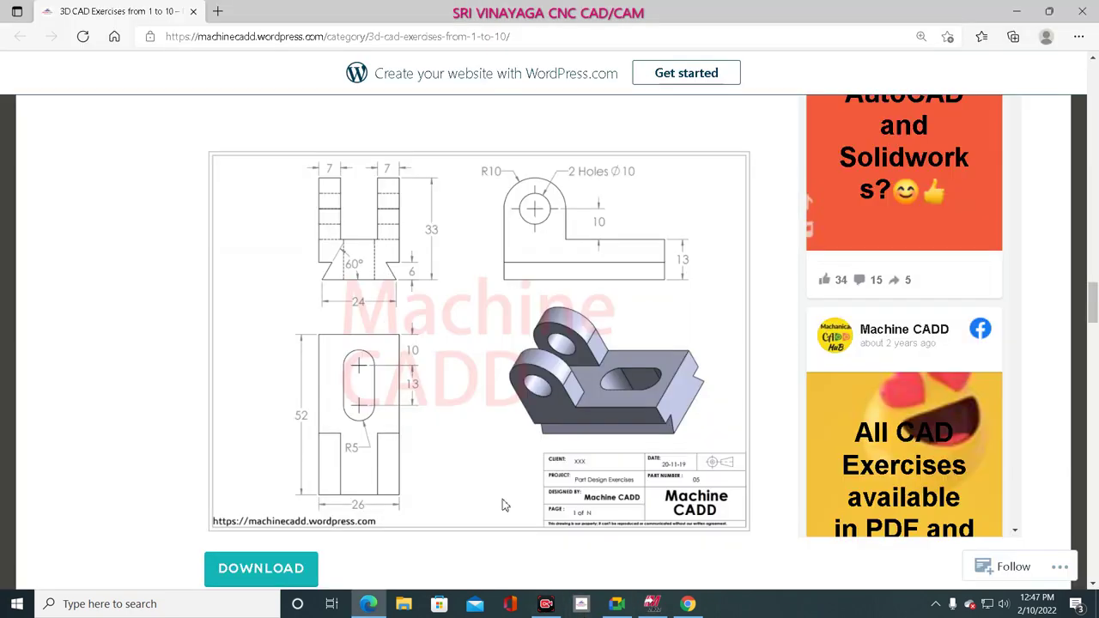
scroll(505, 505, down, 10)
scroll(565, 402, up, 5)
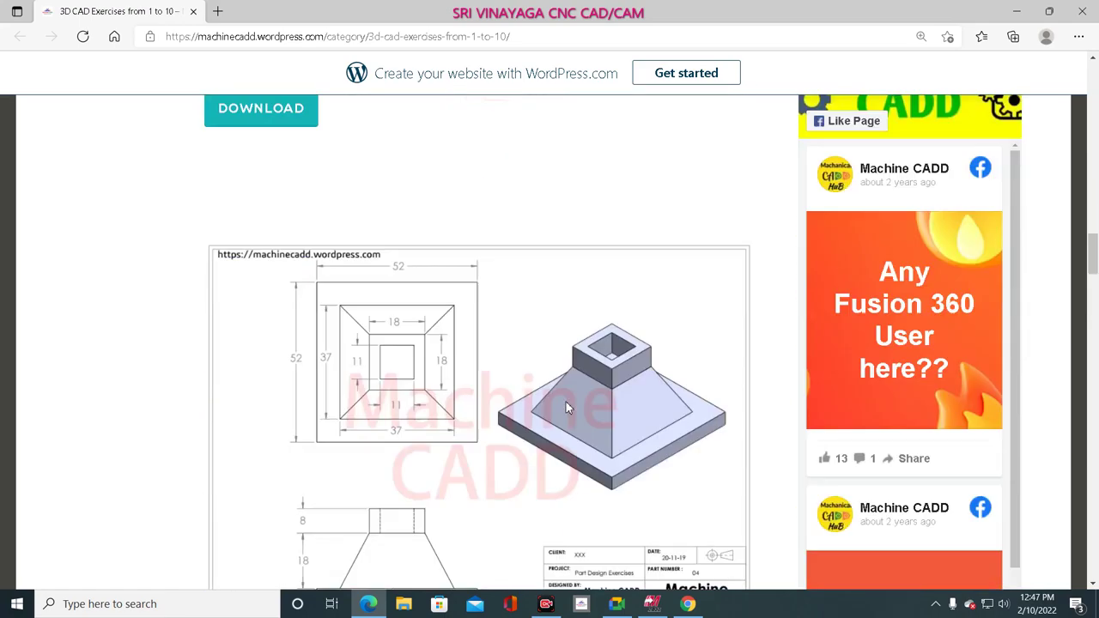
scroll(599, 262, down, 2)
scroll(518, 355, down, 6)
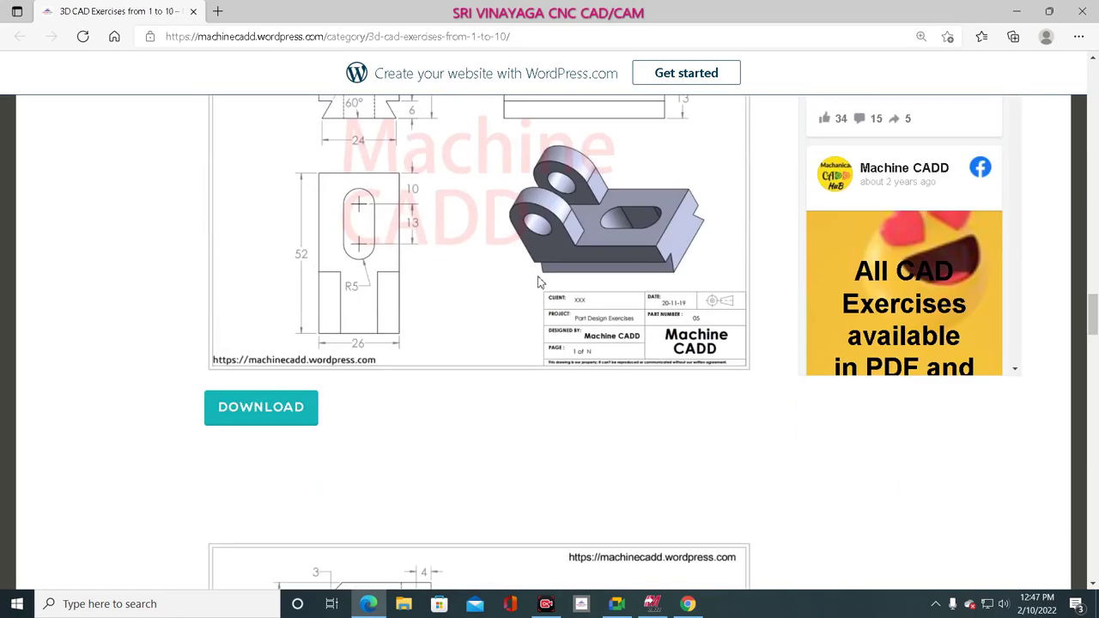
scroll(540, 281, down, 4)
scroll(540, 282, down, 6)
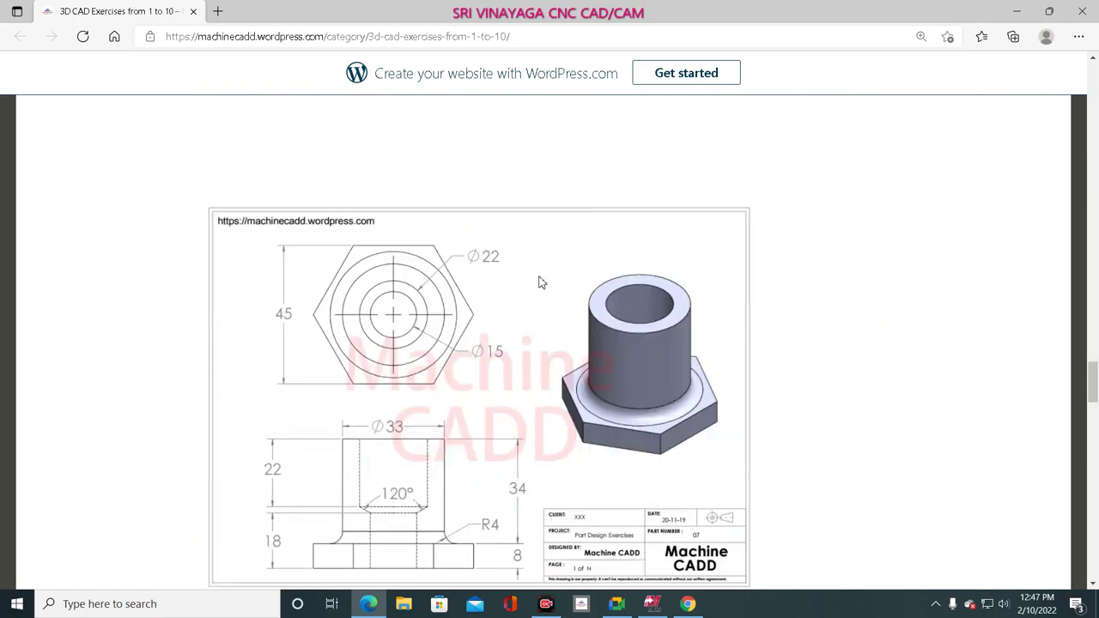
scroll(614, 329, down, 6)
scroll(652, 267, down, 8)
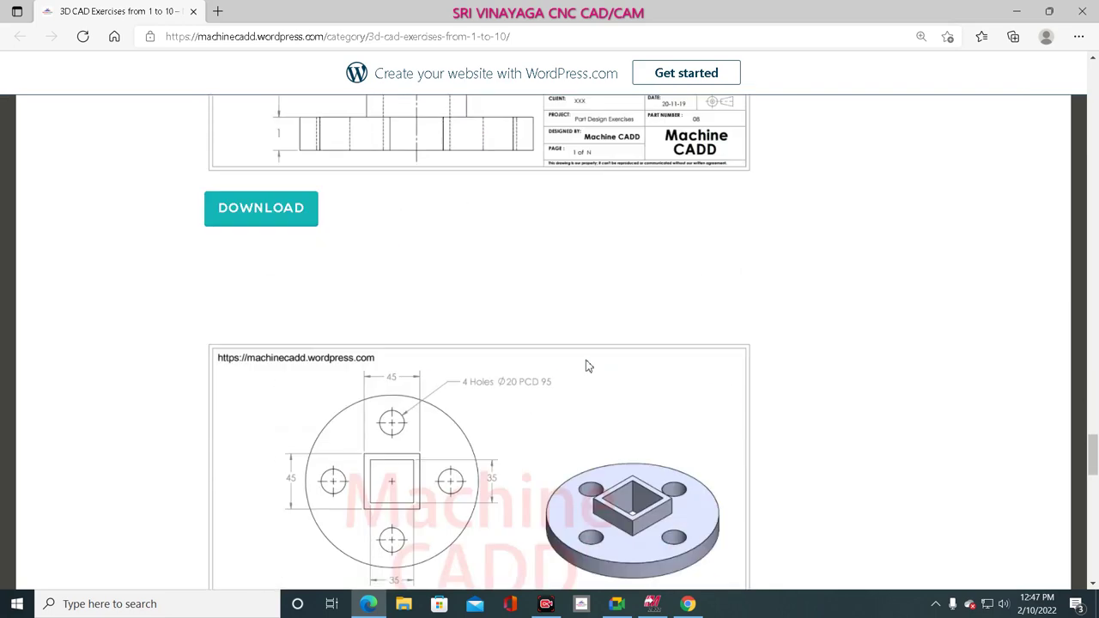
scroll(532, 297, down, 6)
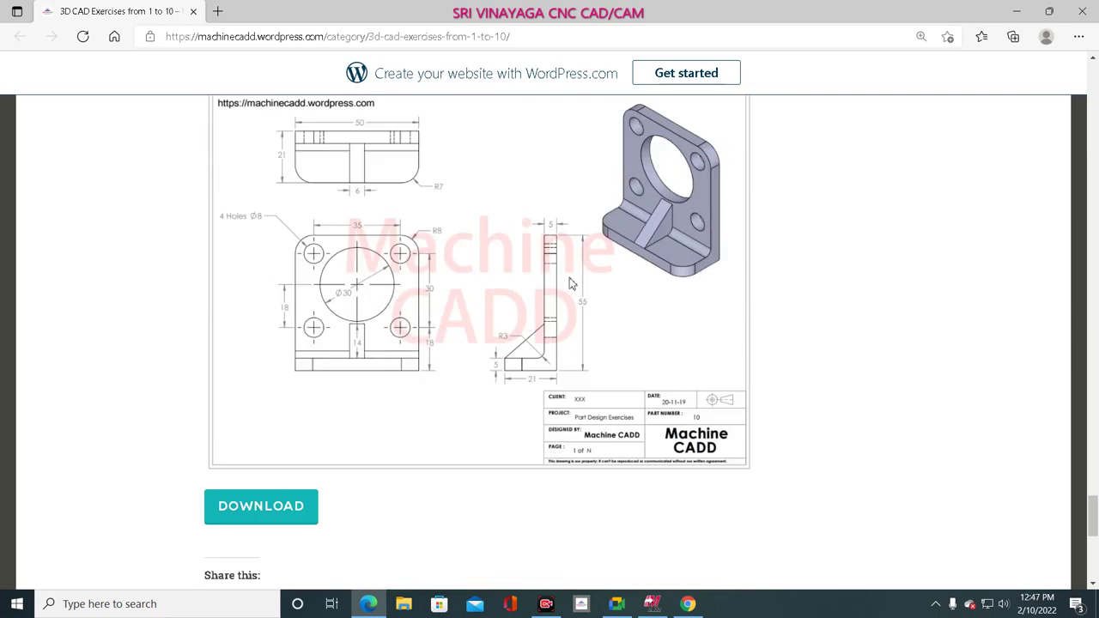
scroll(531, 215, down, 3)
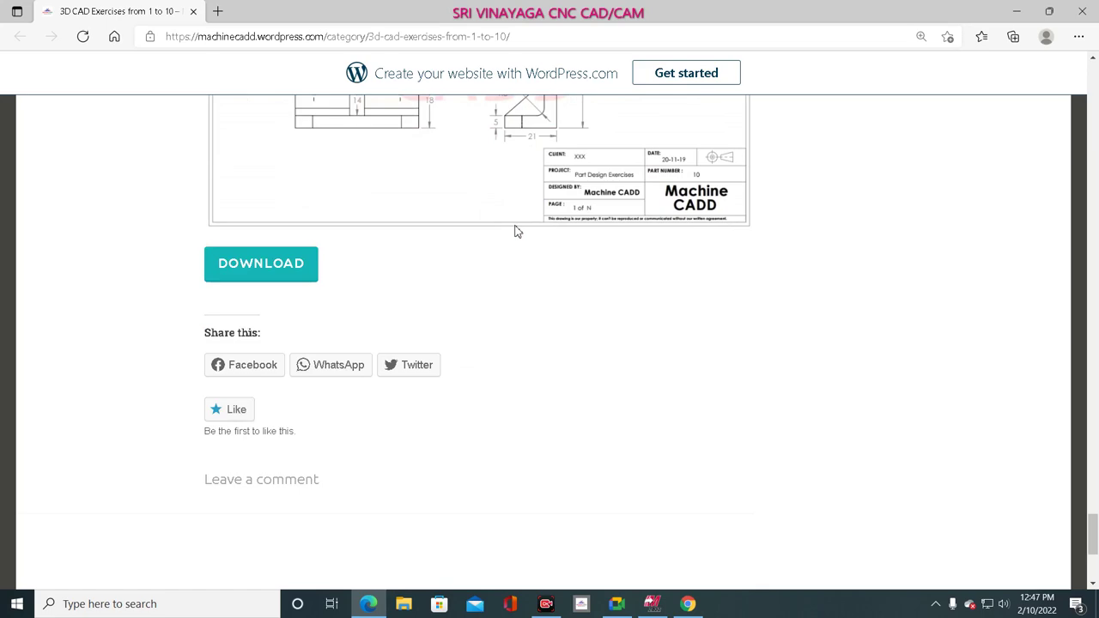
scroll(516, 231, up, 8)
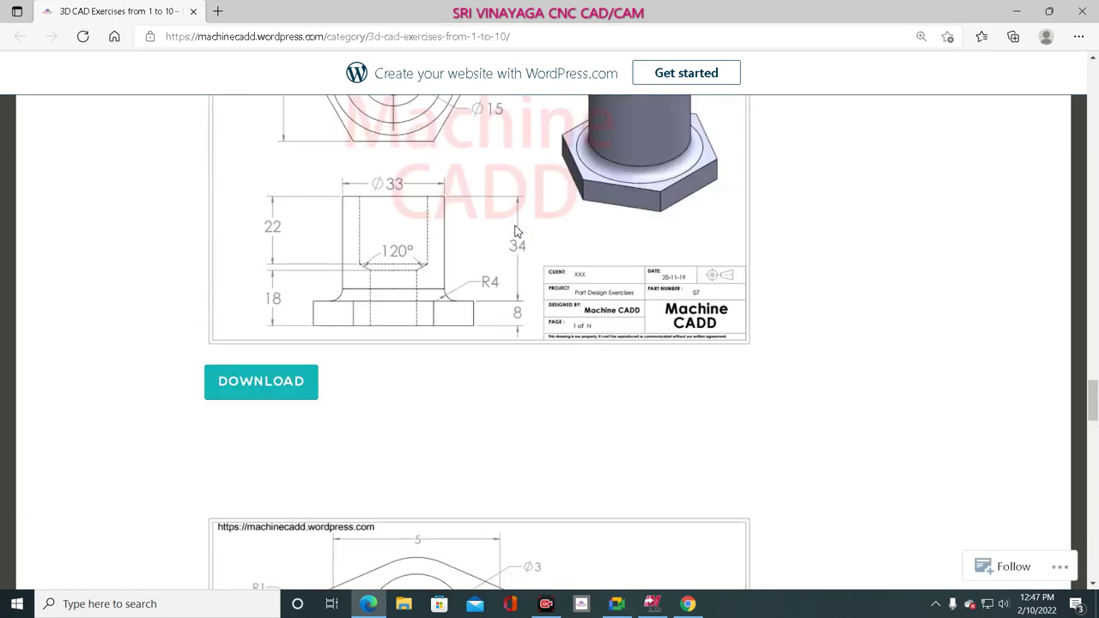